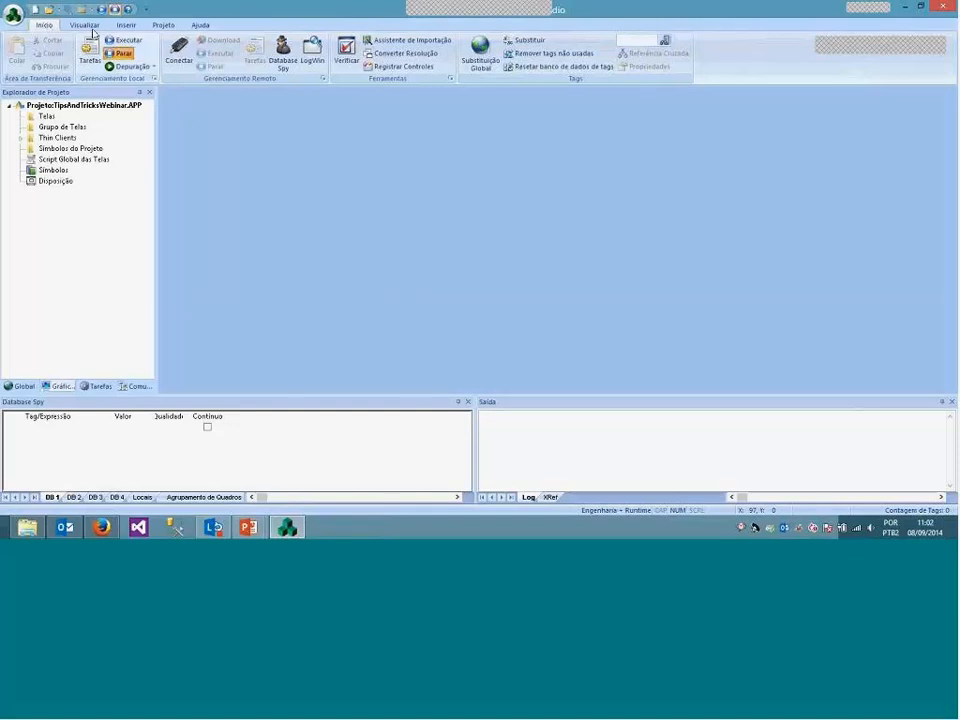
left_click(35, 11)
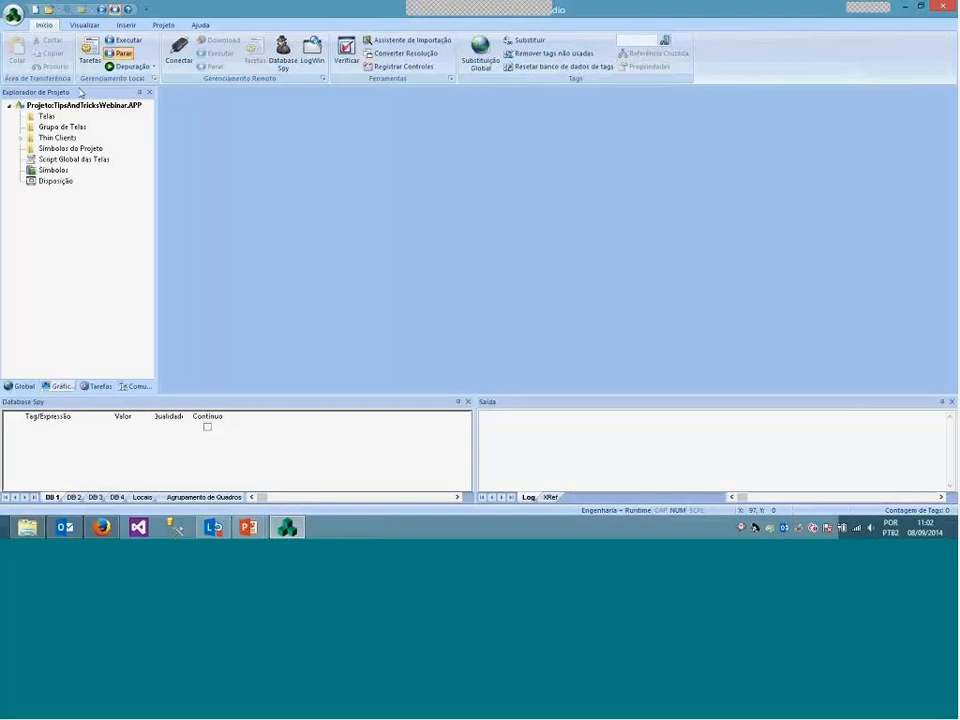
key("Escape")
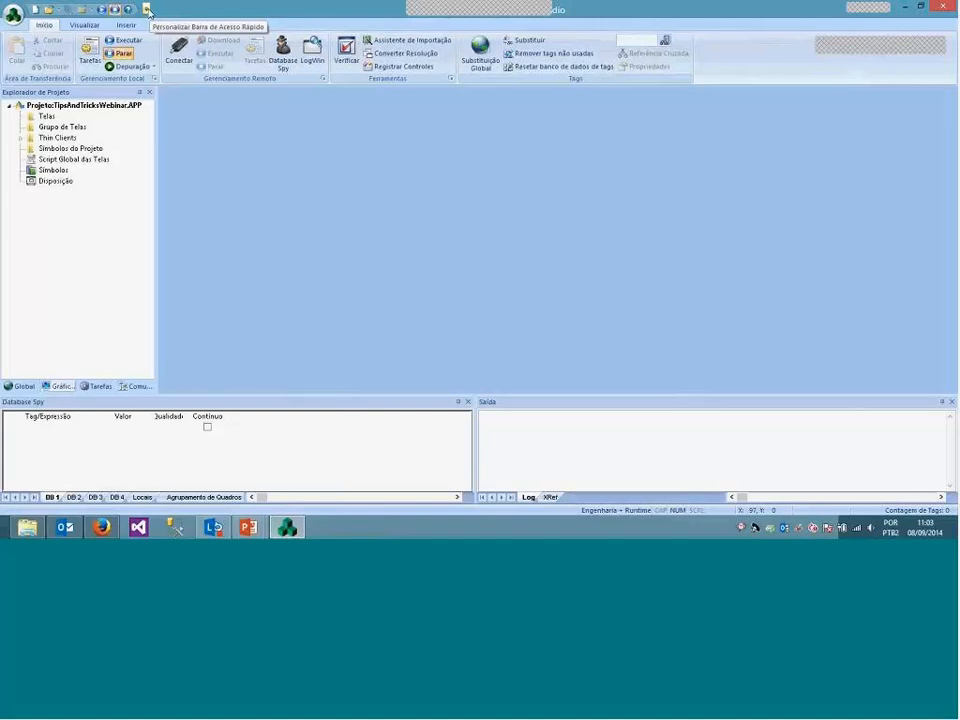
left_click(147, 10)
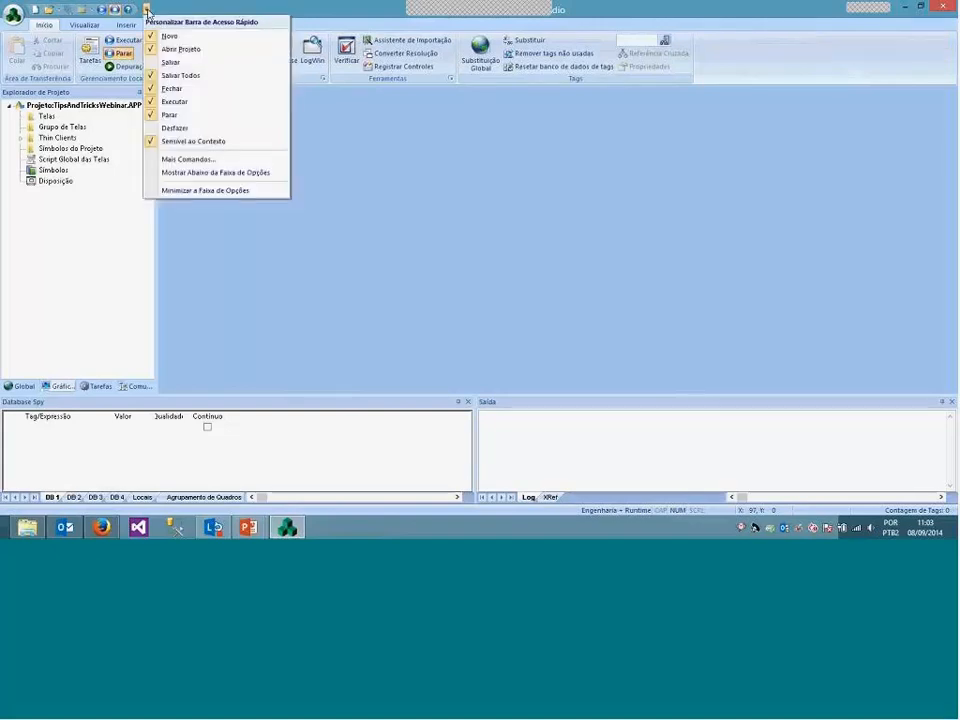
left_click(190, 159)
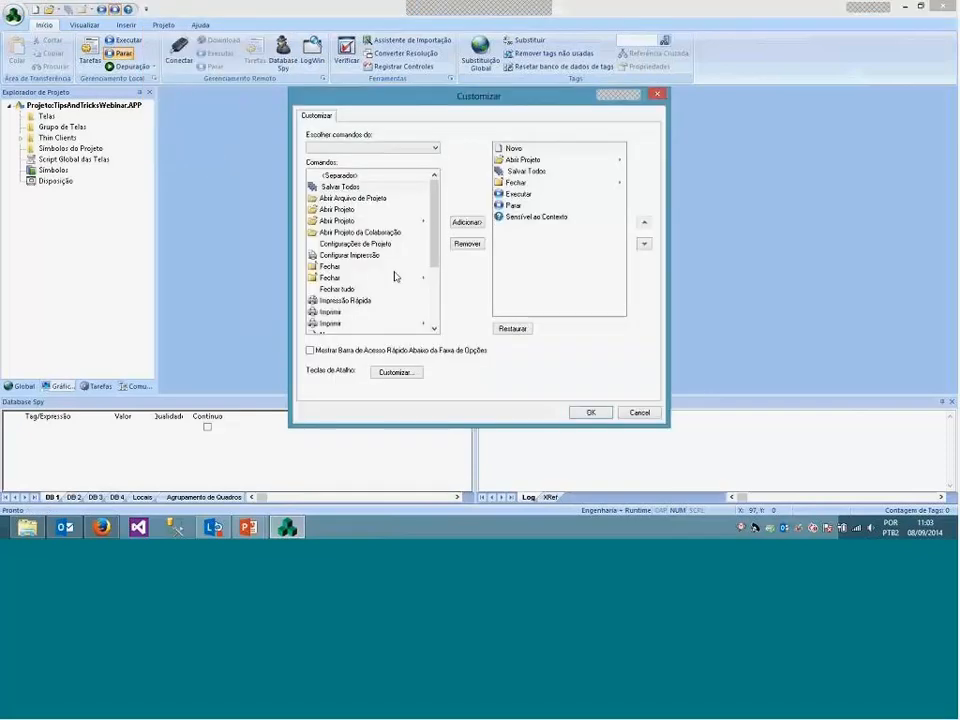
left_click(640, 413)
Insert a new screen in the project's Telas folder
left_click(45, 117)
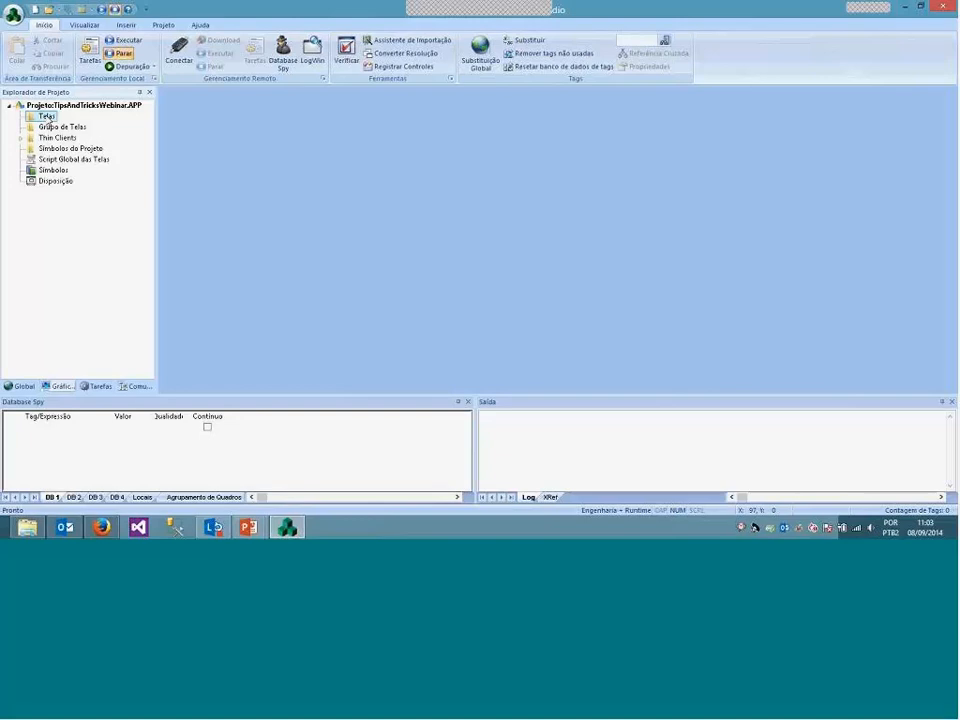
right_click(47, 117)
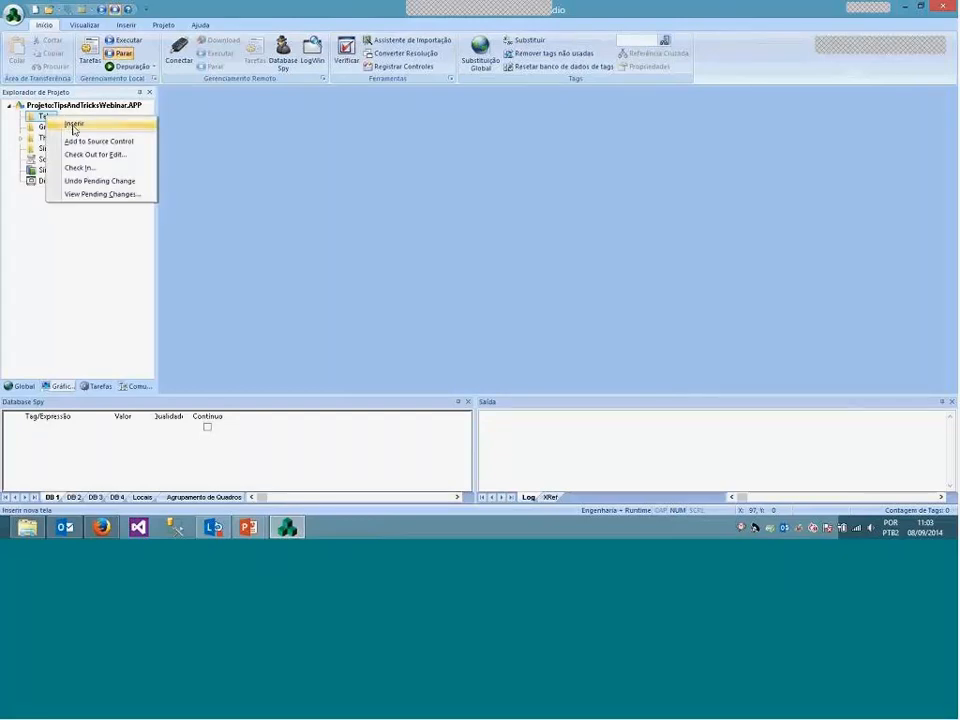
left_click(73, 126)
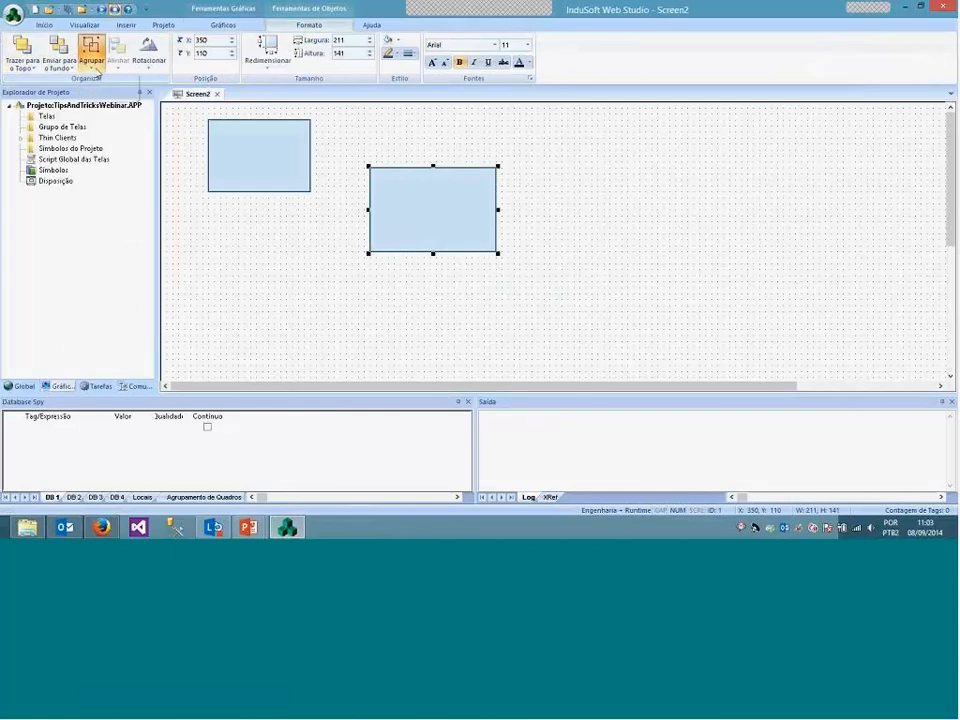
left_click(97, 74)
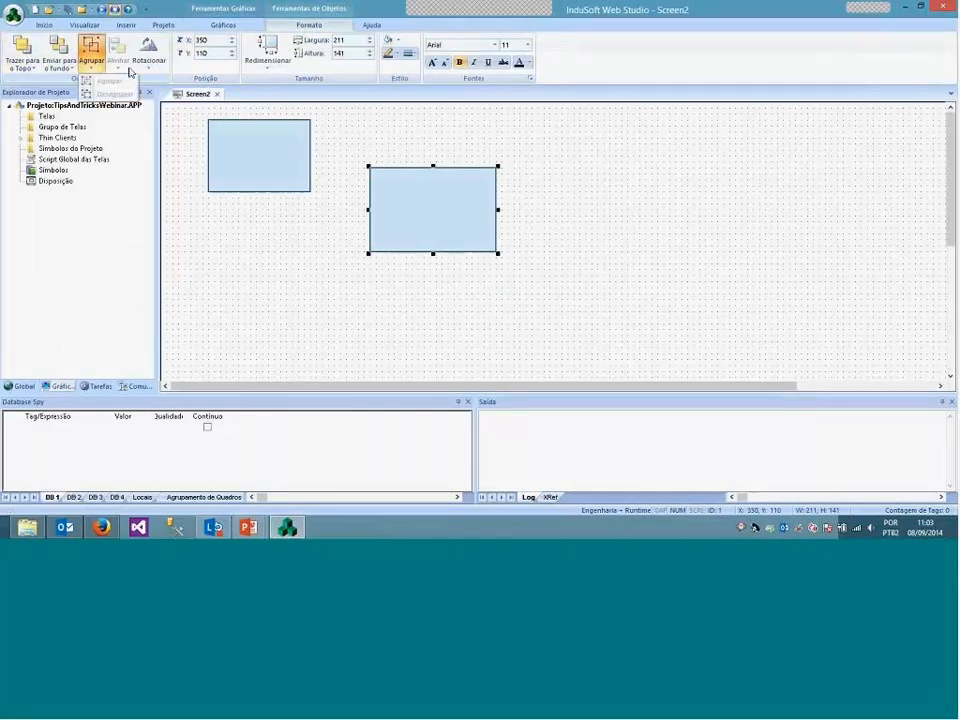
left_click(240, 108)
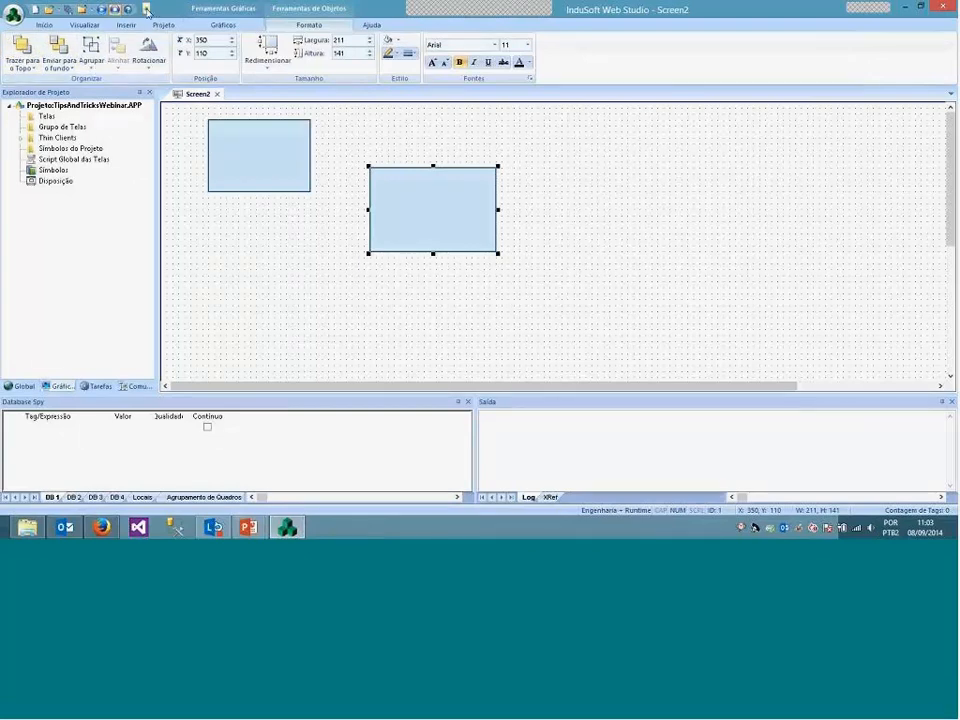
Add the Agrupar command with its submenu, from the Ferramentas de Objetos | Formato commands, to the Quick Access Toolbar
left_click(147, 10)
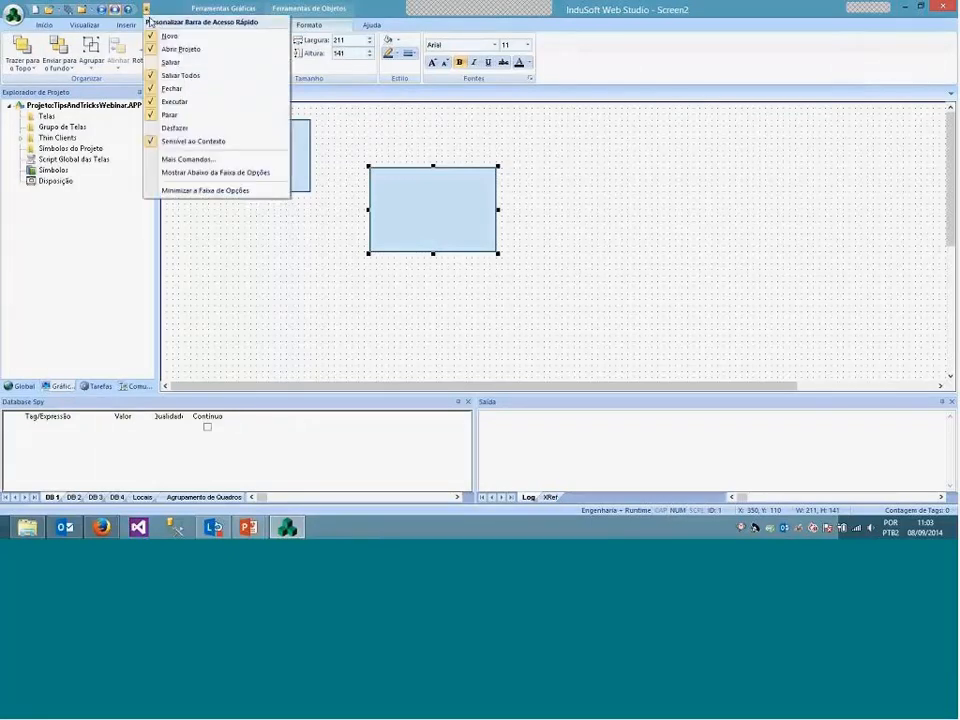
left_click(189, 156)
left_click(372, 147)
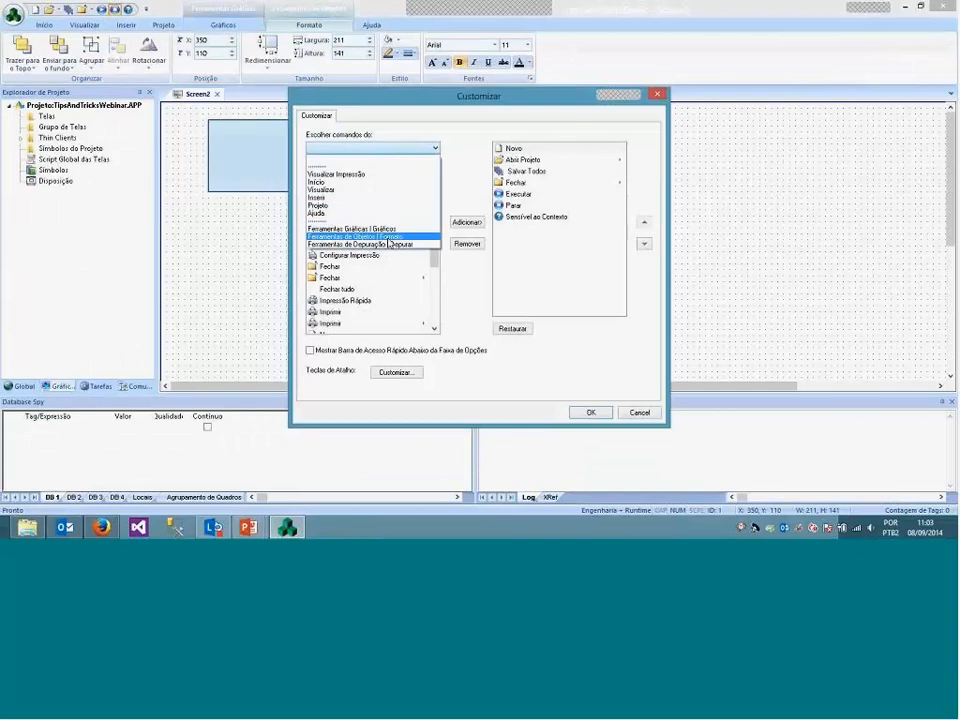
left_click(352, 237)
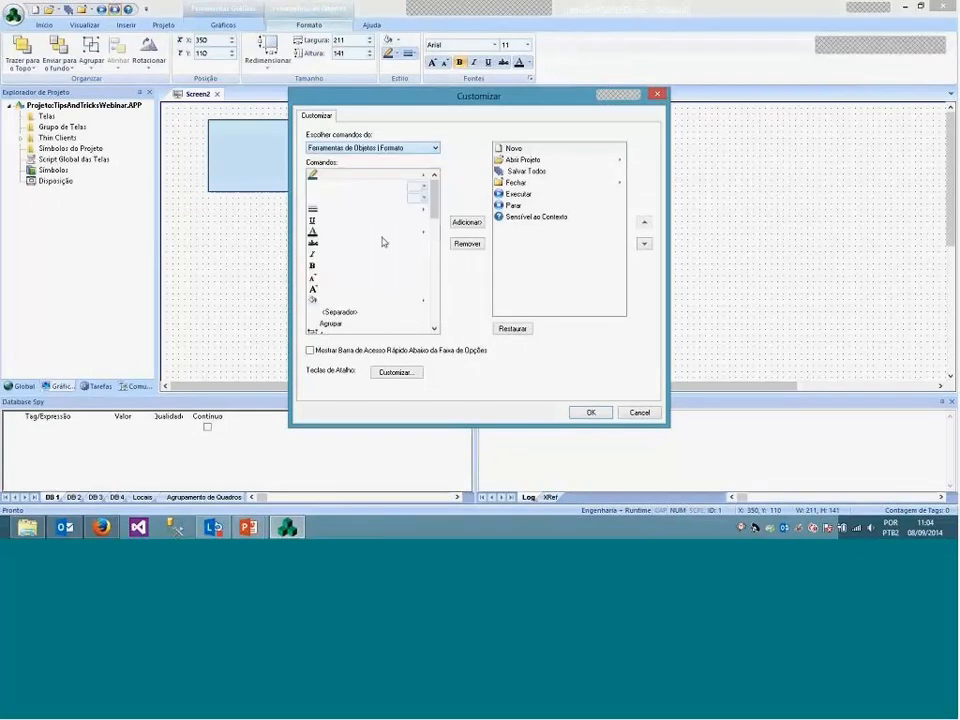
left_click_drag(434, 210, 440, 242)
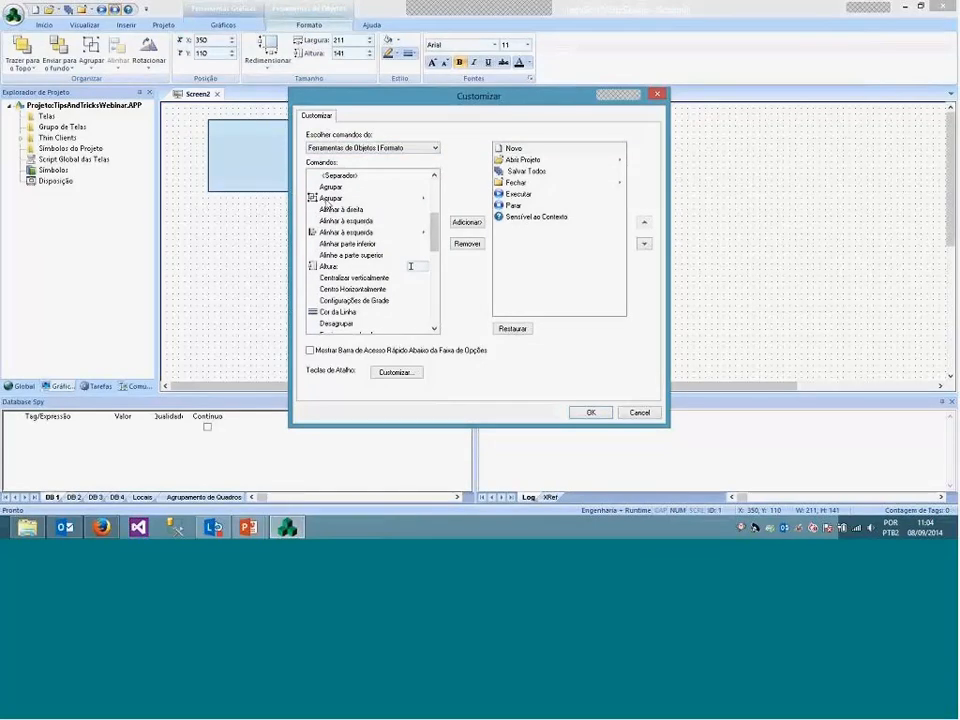
left_click(331, 198)
left_click(464, 224)
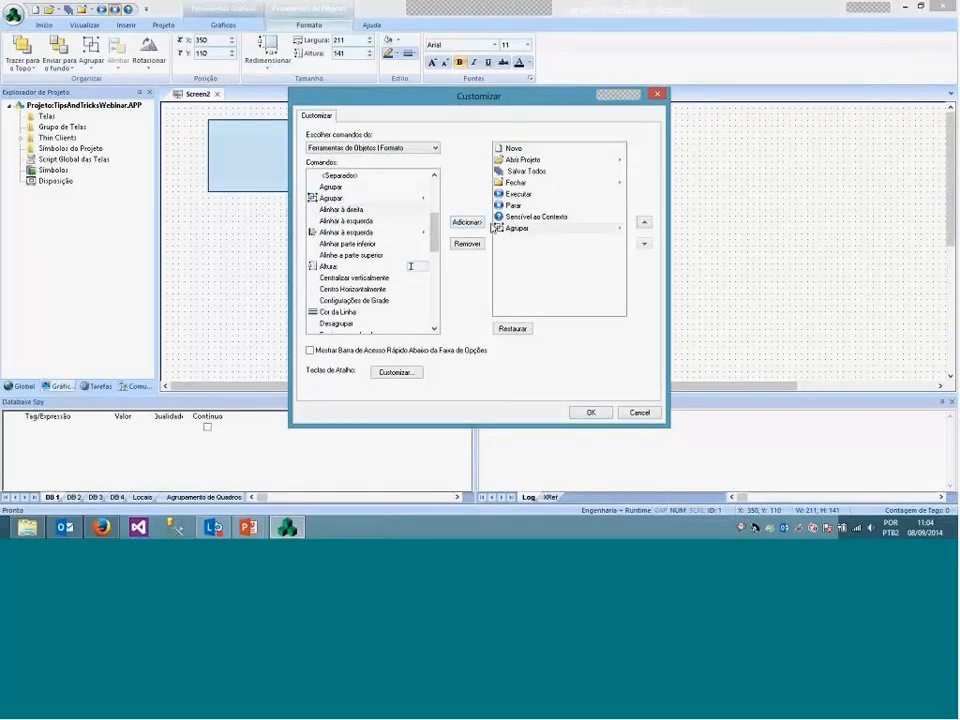
Add Alinhar à esquerda with its submenu and the plain Enviar para o fundo command to the Quick Access Toolbar list
left_click_drag(433, 225, 437, 231)
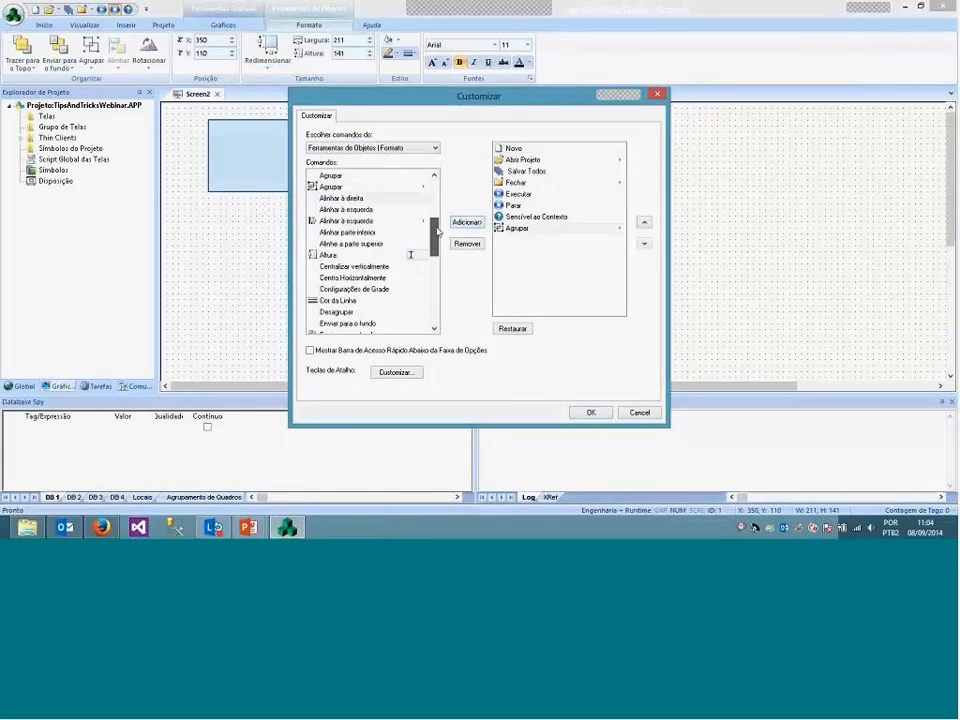
left_click(361, 221)
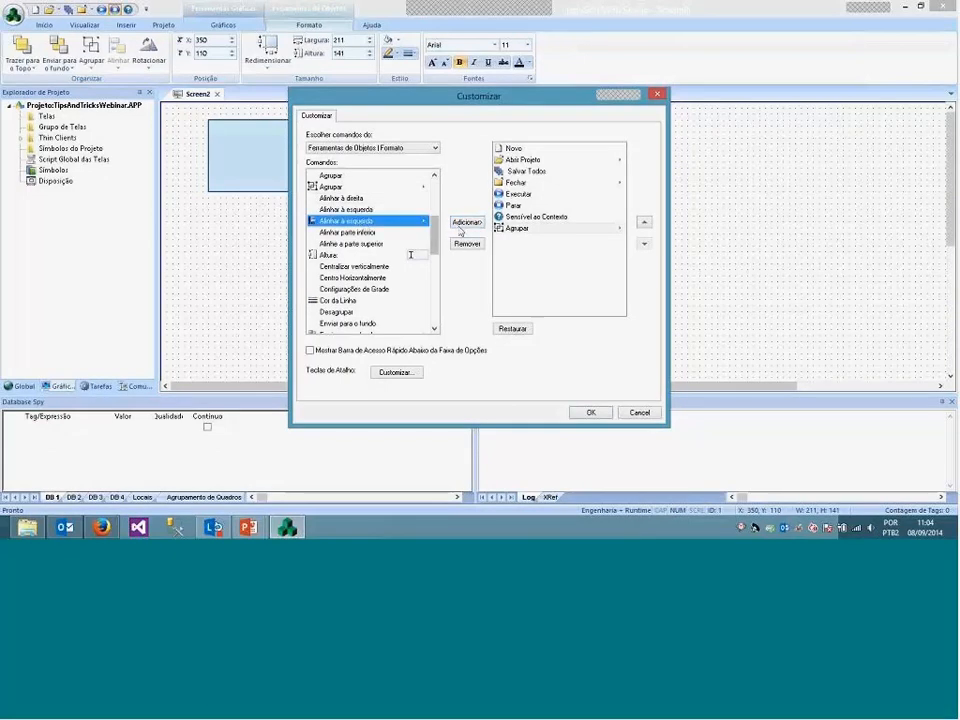
left_click(465, 222)
left_click_drag(435, 230, 435, 257)
left_click(430, 231)
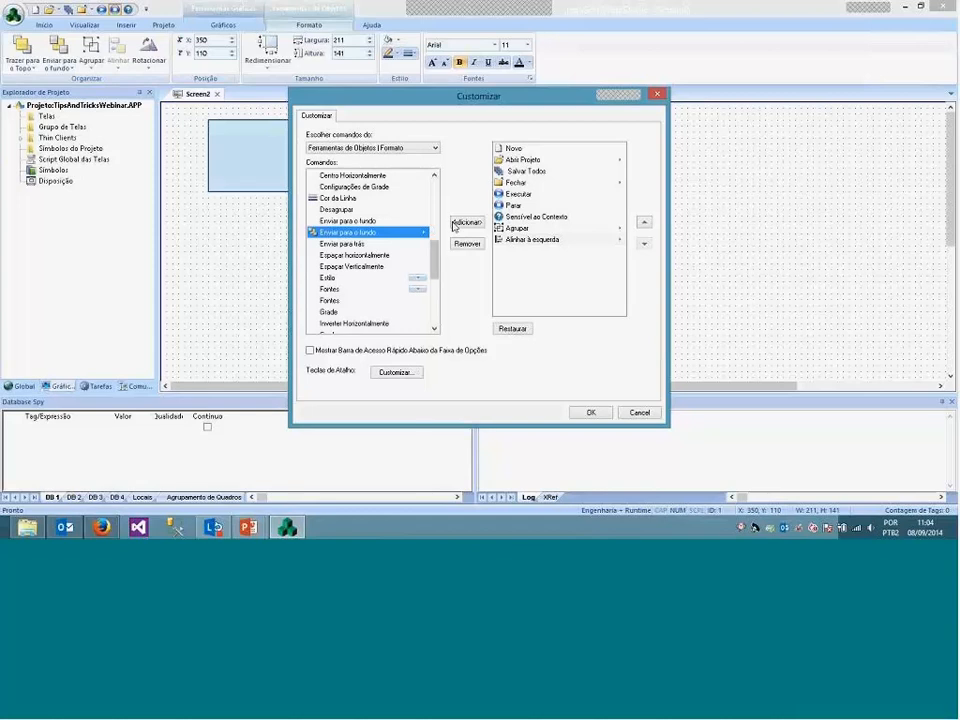
left_click(402, 222)
left_click(465, 222)
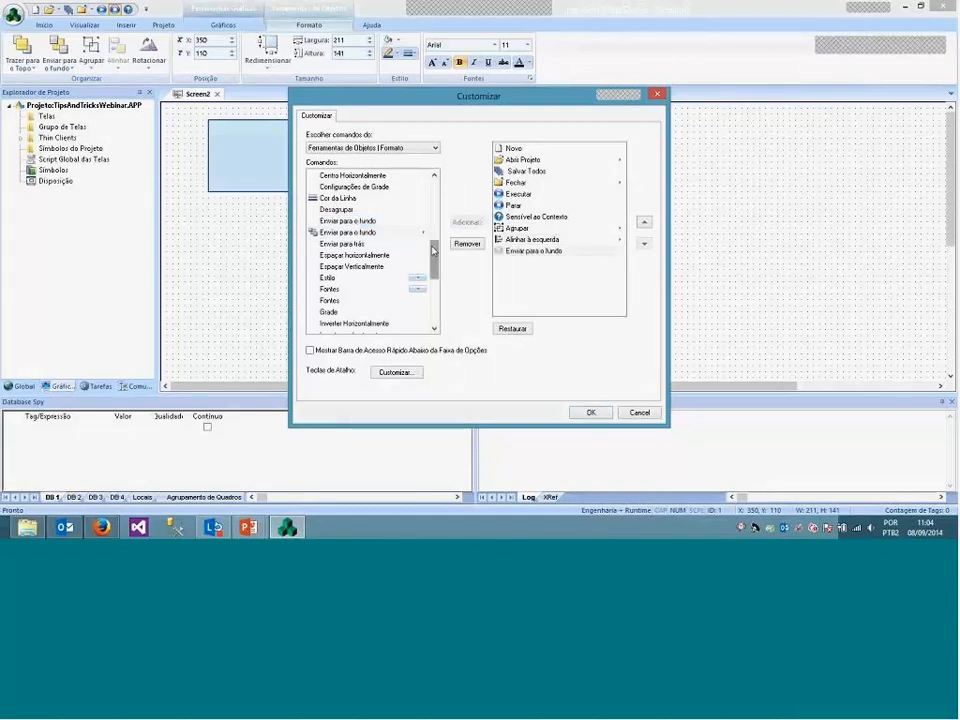
Add the plain Trazer para o Topo command to the Quick Access Toolbar and apply the customization
left_click_drag(435, 240, 435, 304)
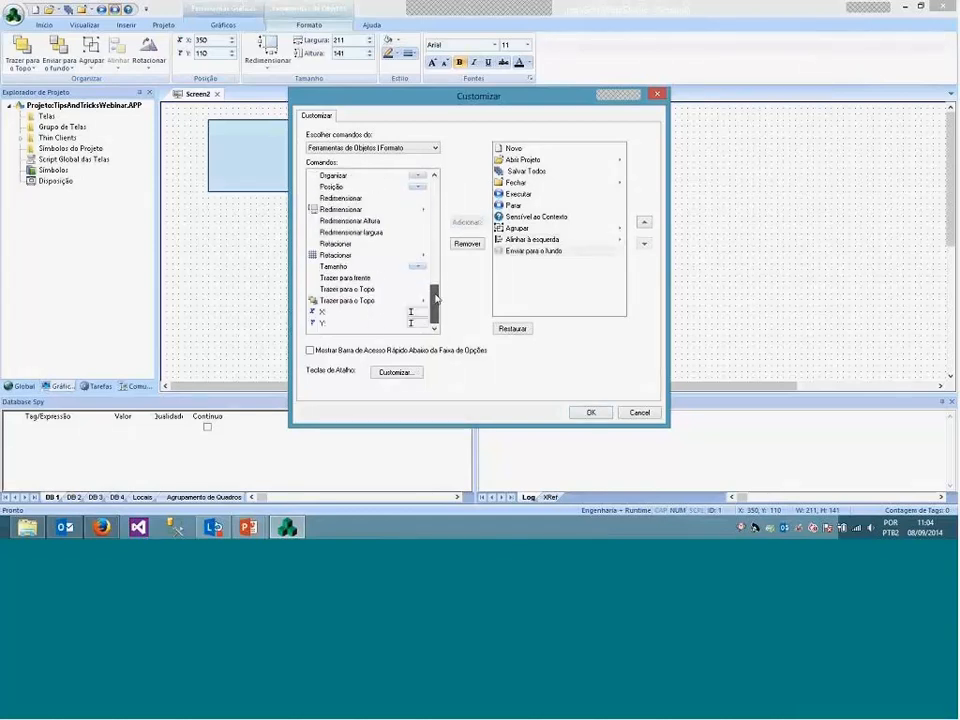
left_click(415, 289)
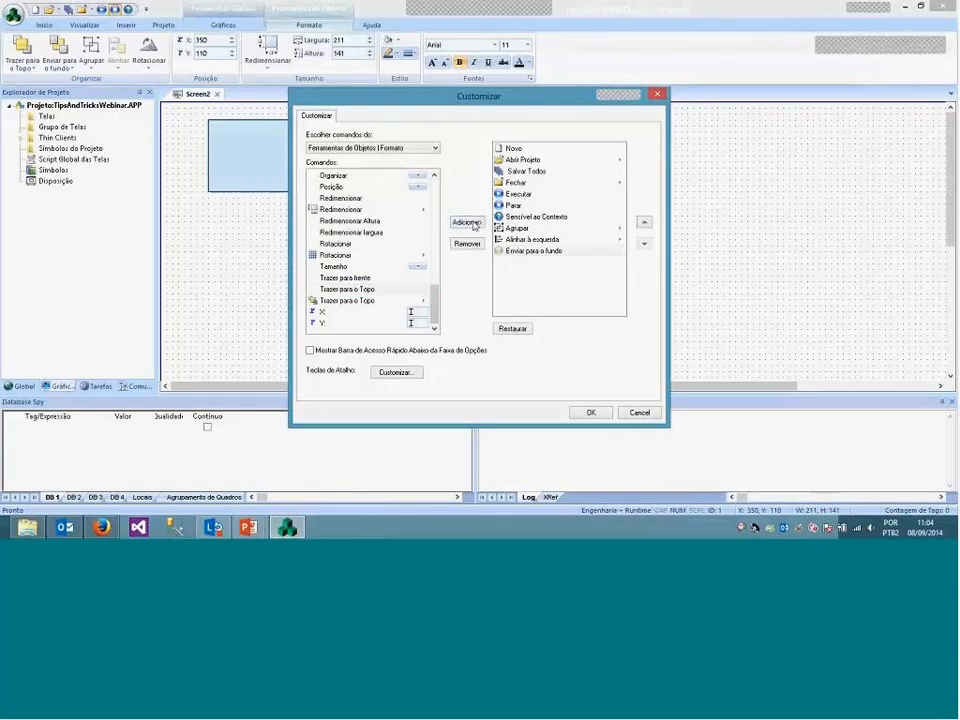
left_click(470, 223)
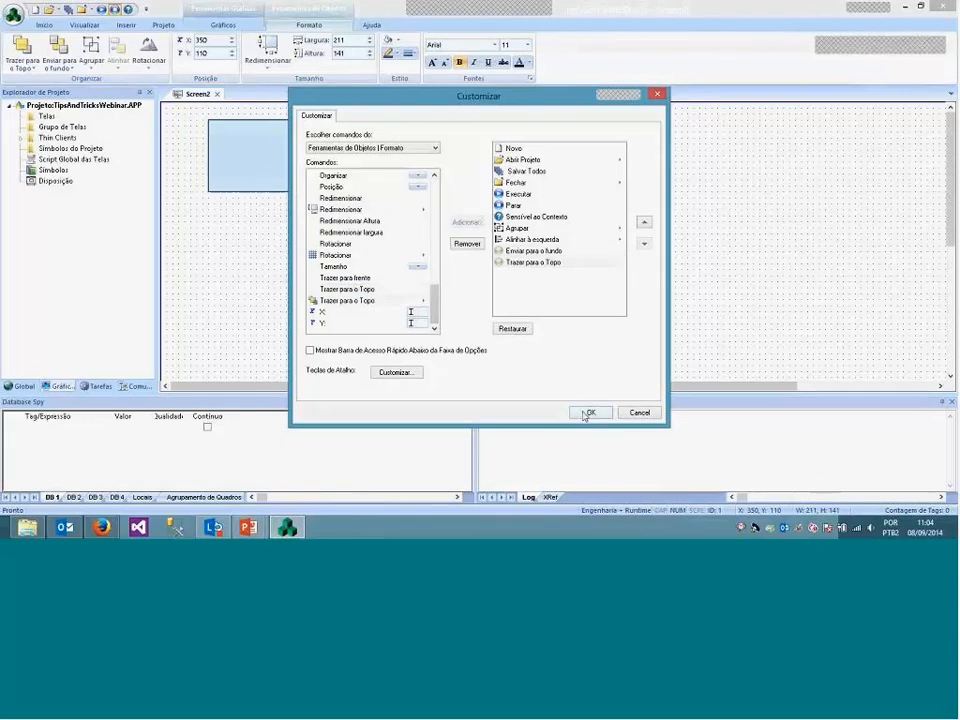
left_click(588, 413)
left_click(460, 316)
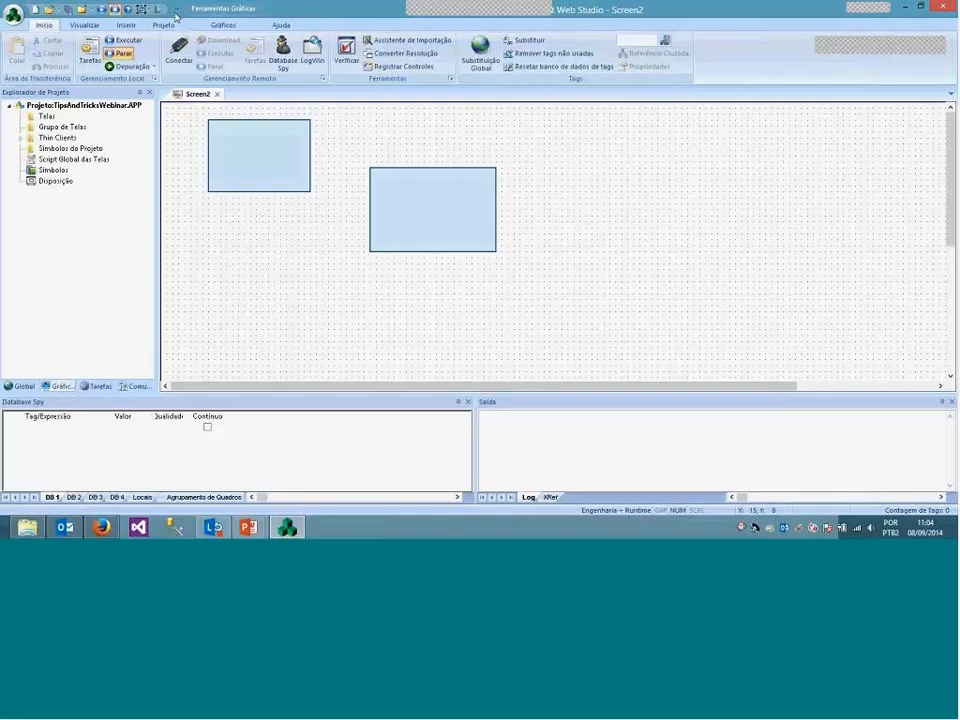
Add Ajustar à Janela from the Visualizar commands to the Quick Access Toolbar, and show the toolbar below the ribbon
left_click(176, 14)
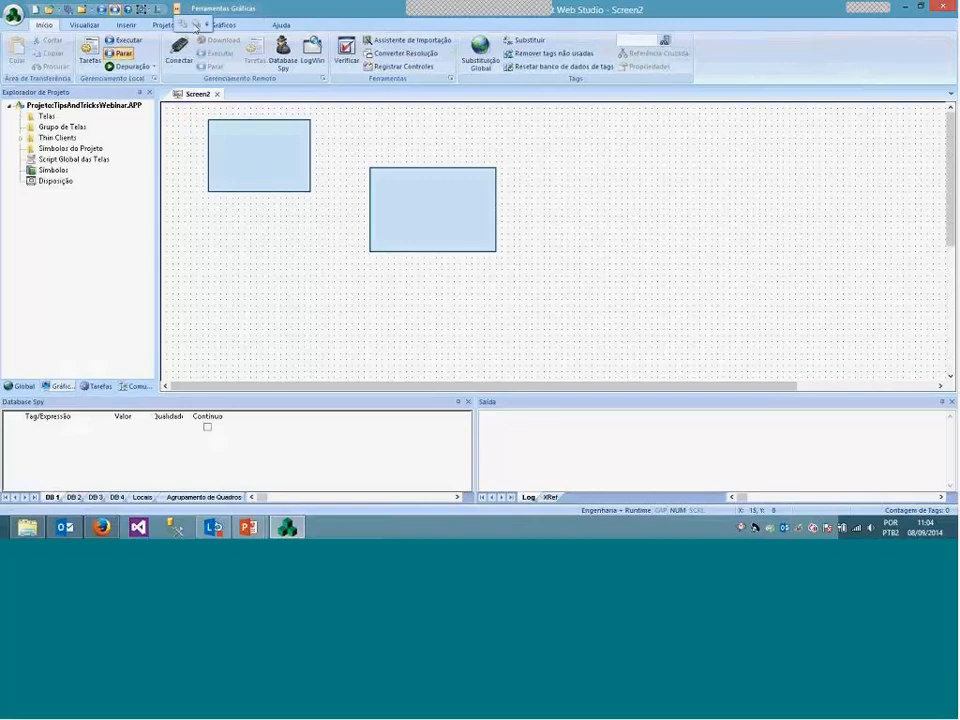
left_click(206, 23)
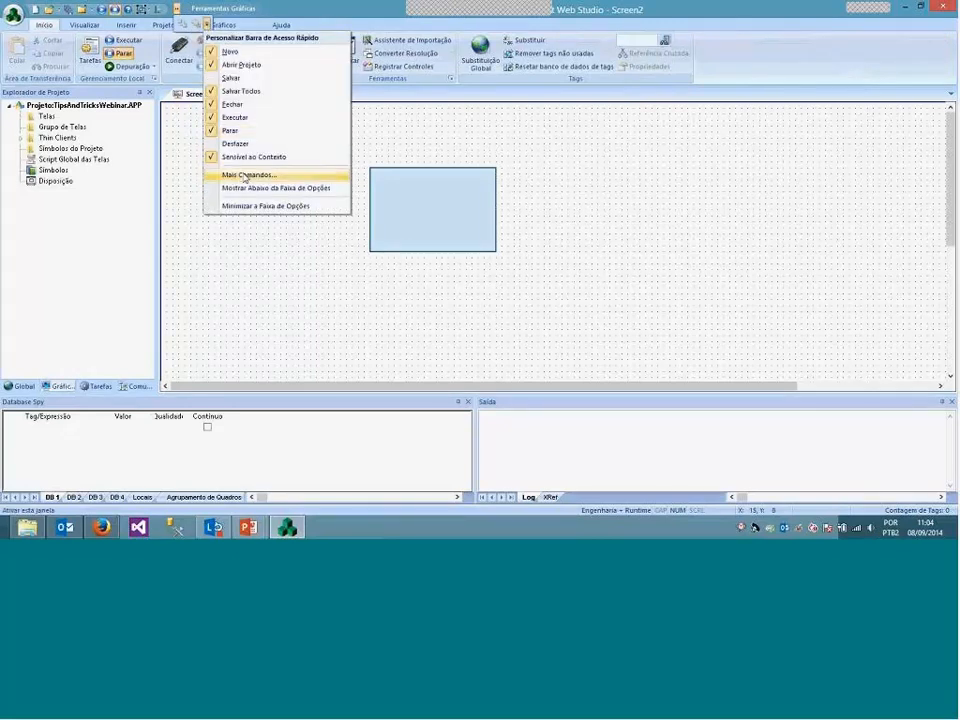
left_click(245, 177)
left_click(385, 148)
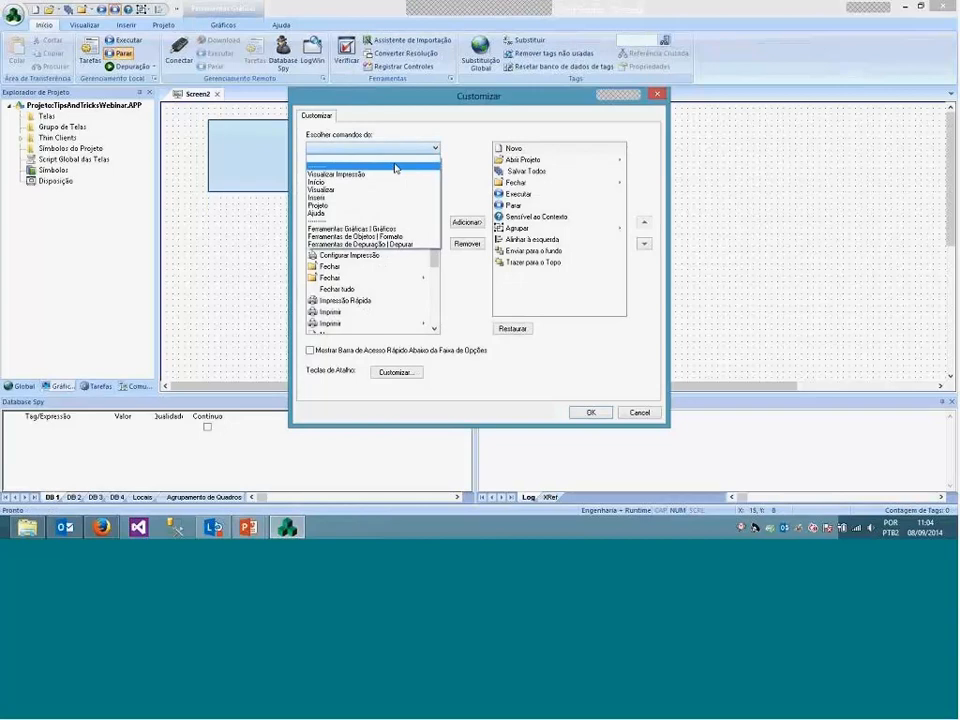
left_click(348, 190)
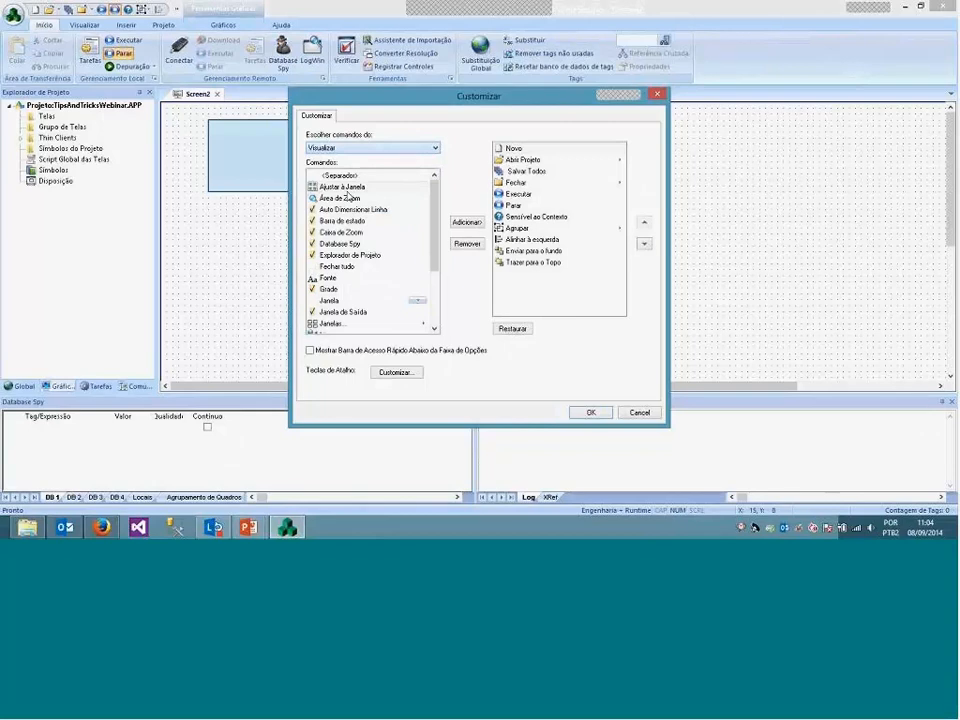
left_click(341, 186)
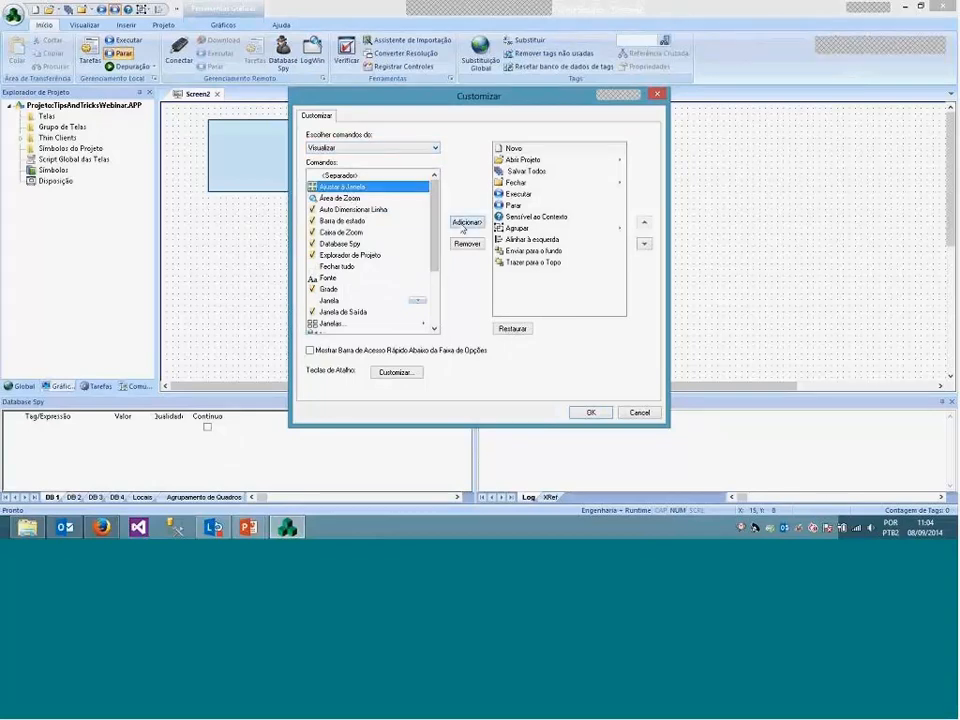
left_click(467, 222)
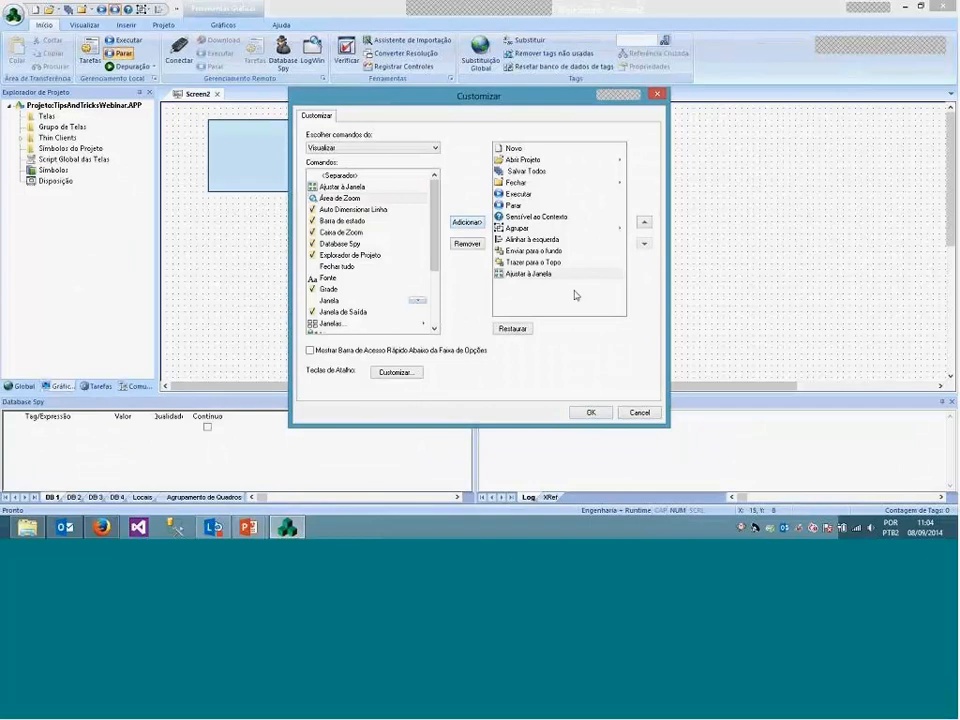
left_click(590, 412)
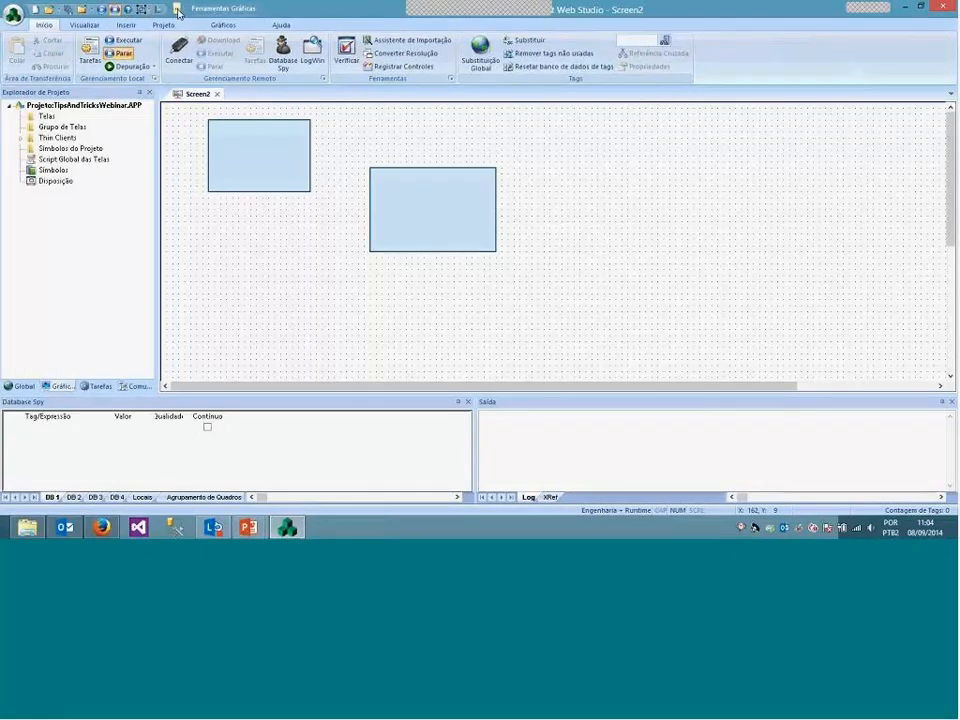
right_click(725, 63)
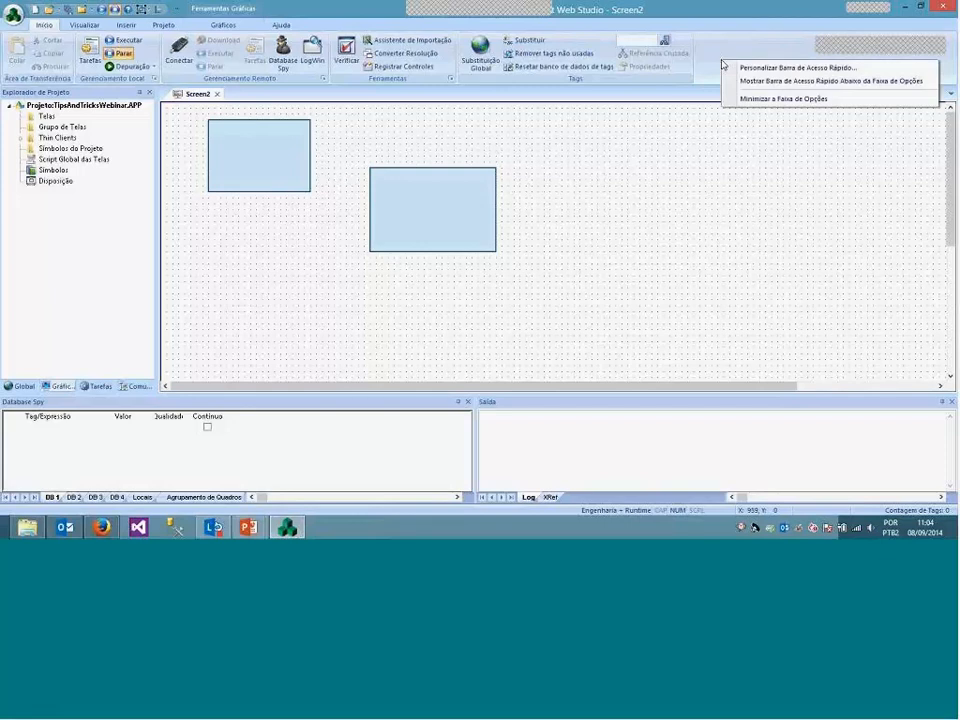
left_click(801, 82)
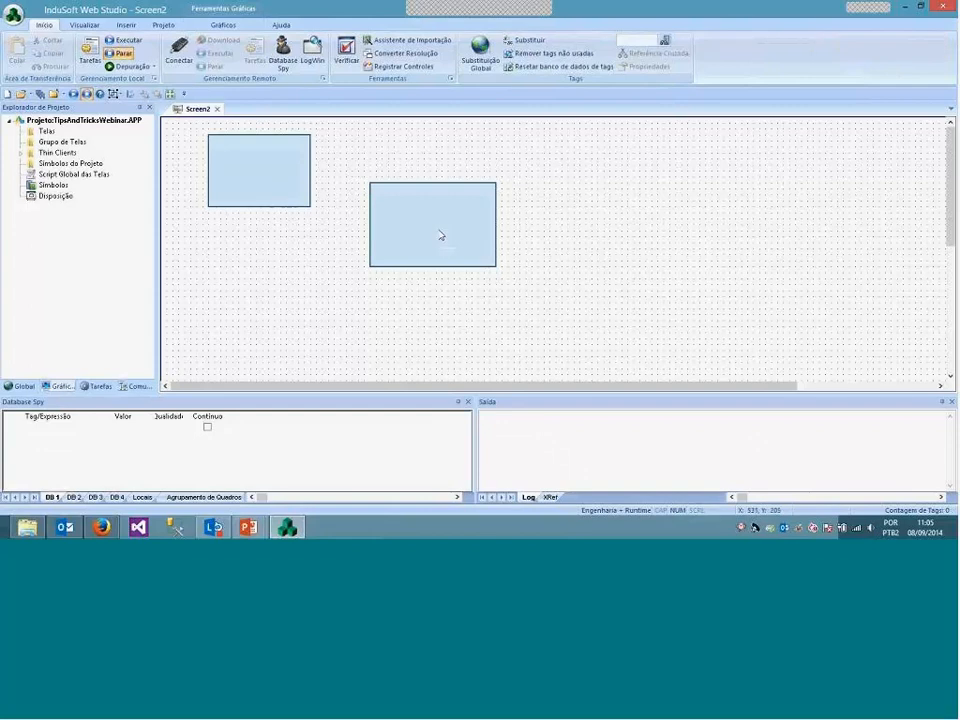
mouse_move(198, 124)
left_mouse_down()
mouse_move(242, 154)
mouse_move(574, 300)
mouse_move(195, 129)
left_mouse_up()
left_click(309, 24)
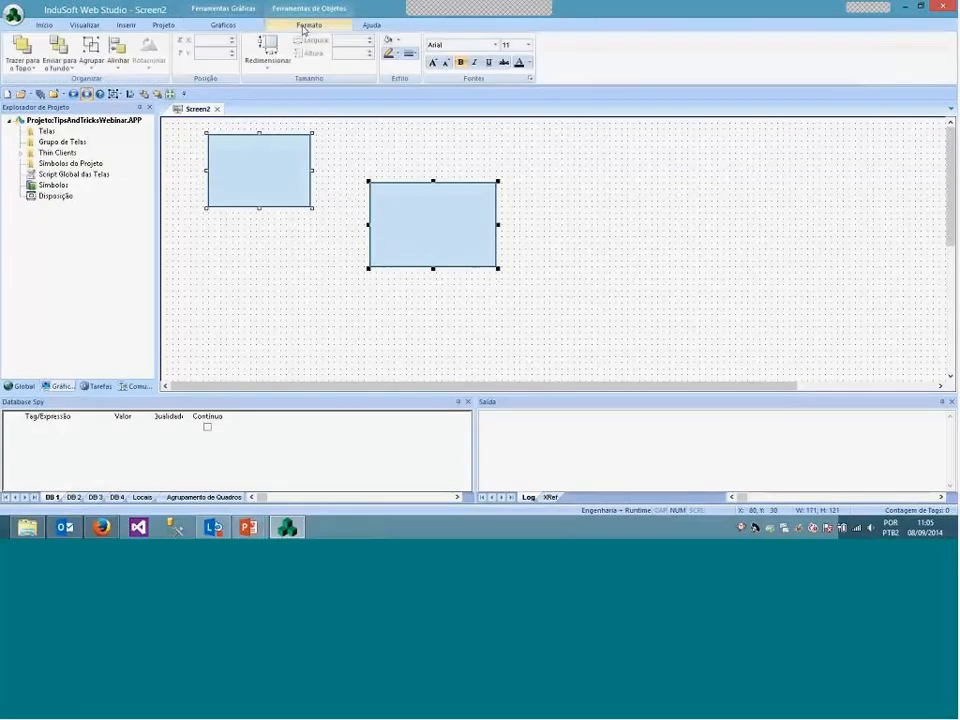
left_click(521, 298)
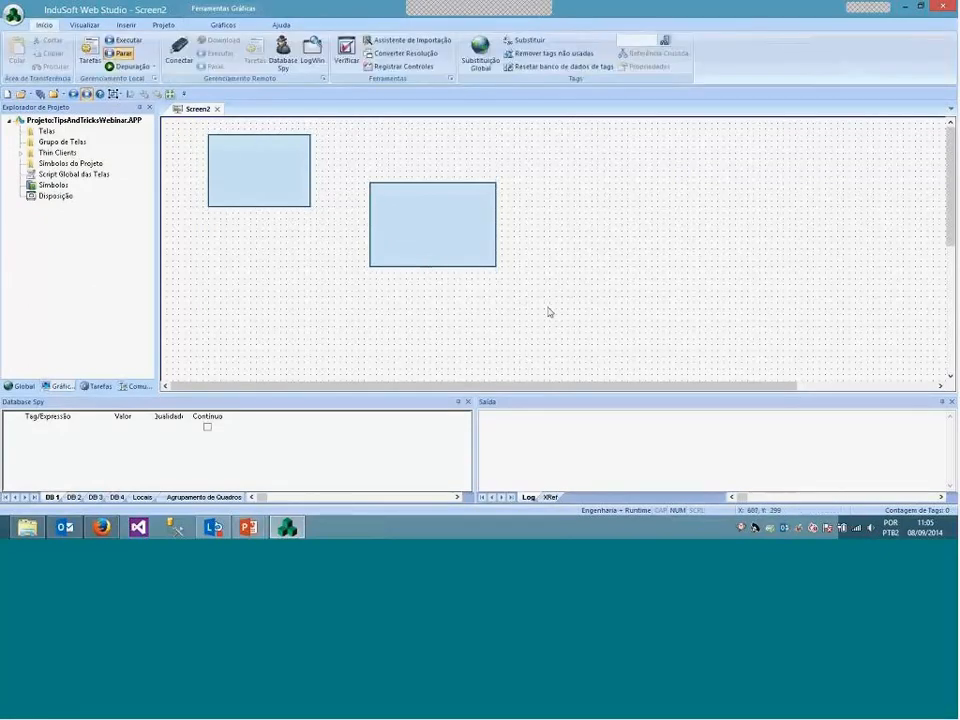
Select both rectangles on the screen and align their left edges with Alinhar à esquerda
left_click_drag(549, 305, 186, 124)
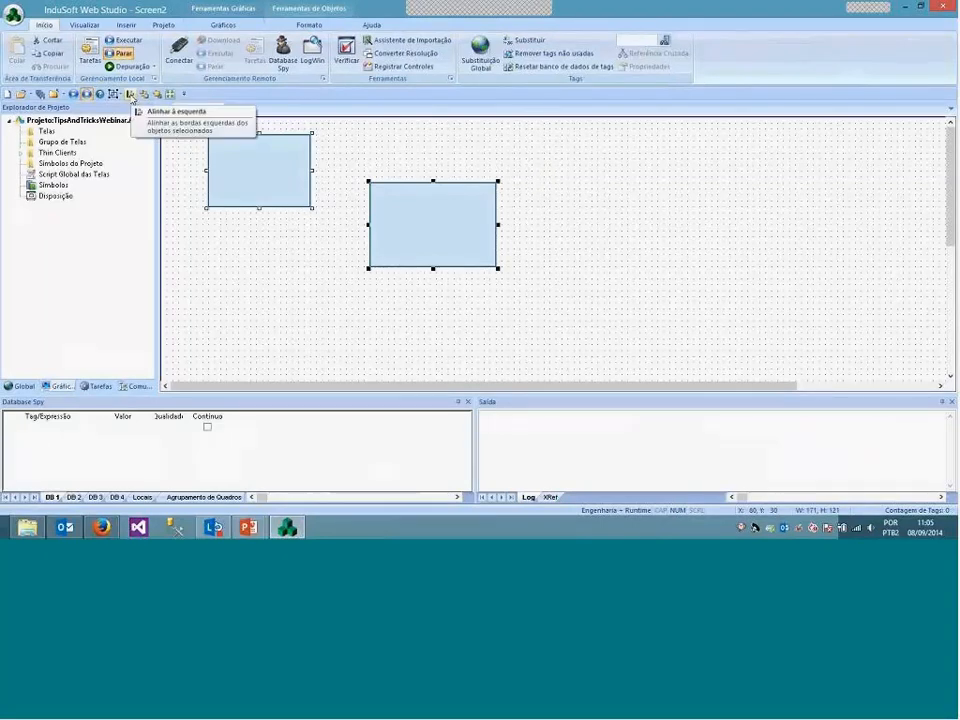
left_click(130, 94)
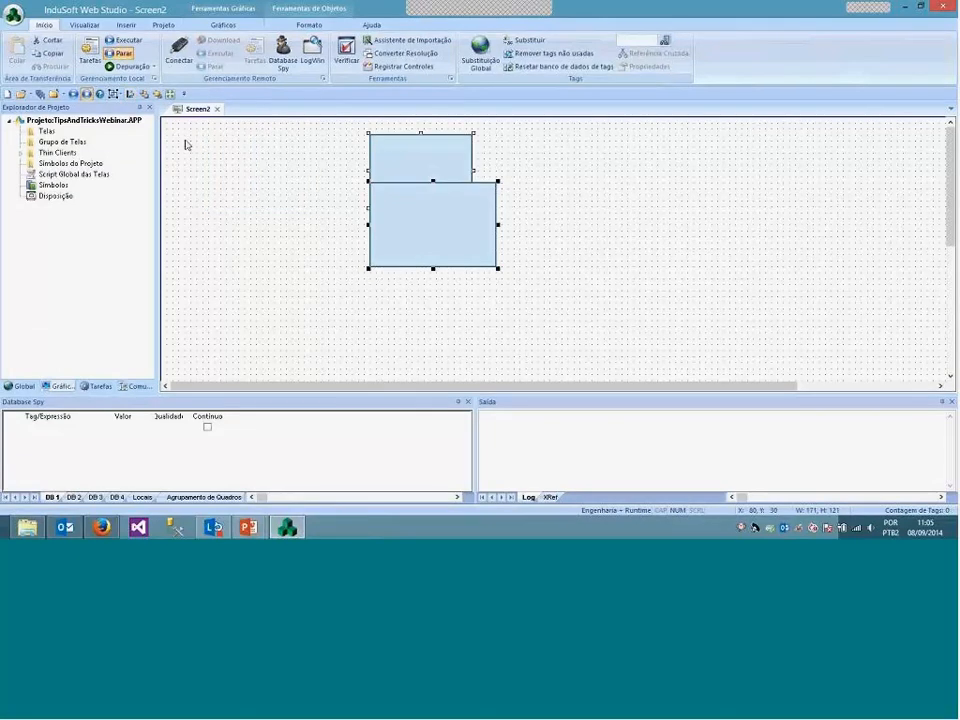
Send the larger lower rectangle behind the other one with Enviar para o fundo
left_click(540, 268)
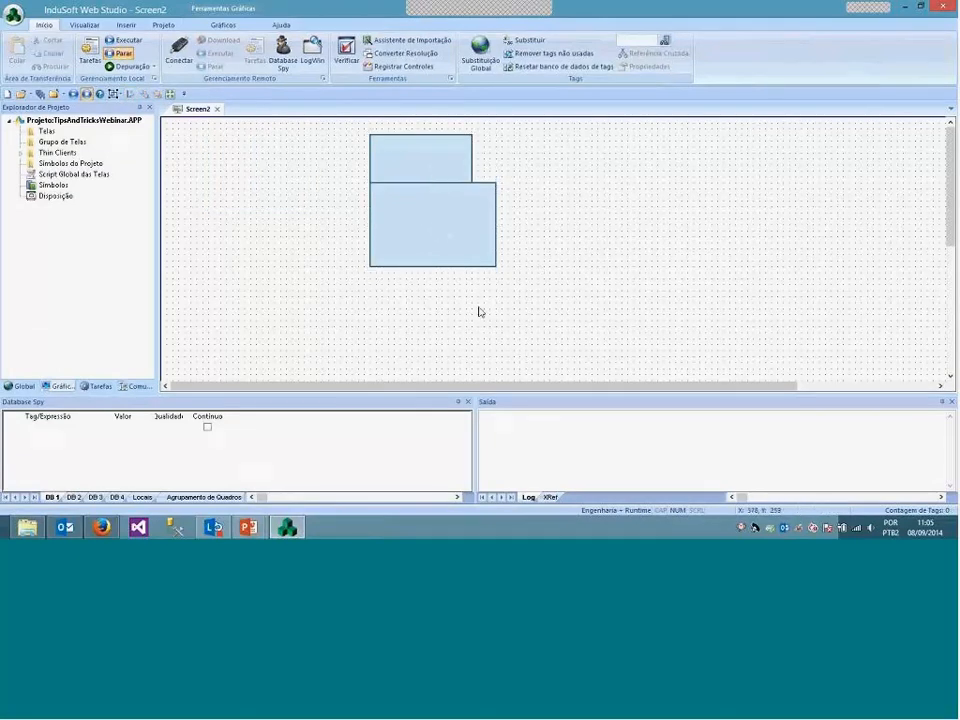
left_click_drag(516, 299, 345, 133)
left_click(672, 332)
left_click(464, 231)
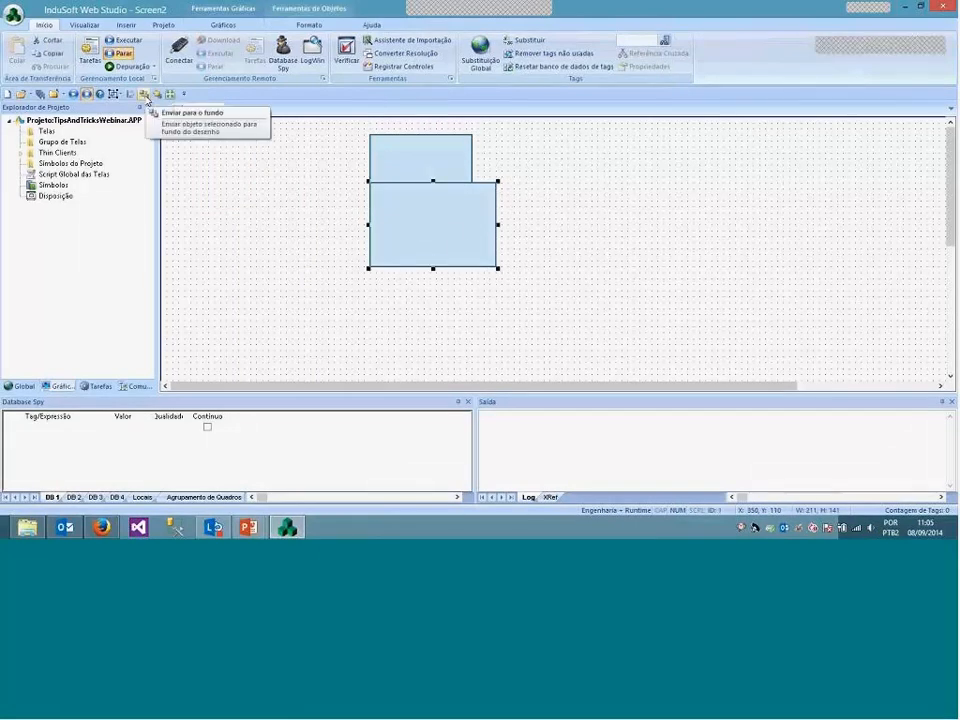
left_click(145, 95)
left_click(295, 257)
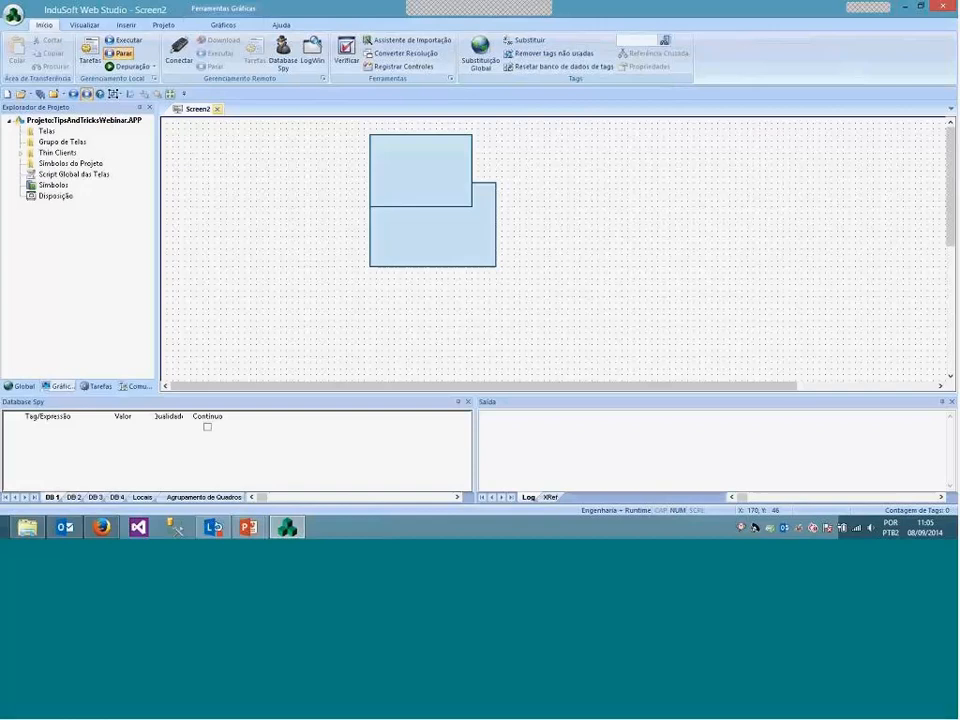
Fit the whole screen drawing into the window with Ajustar à Janela and view the zoom options
left_click(170, 94)
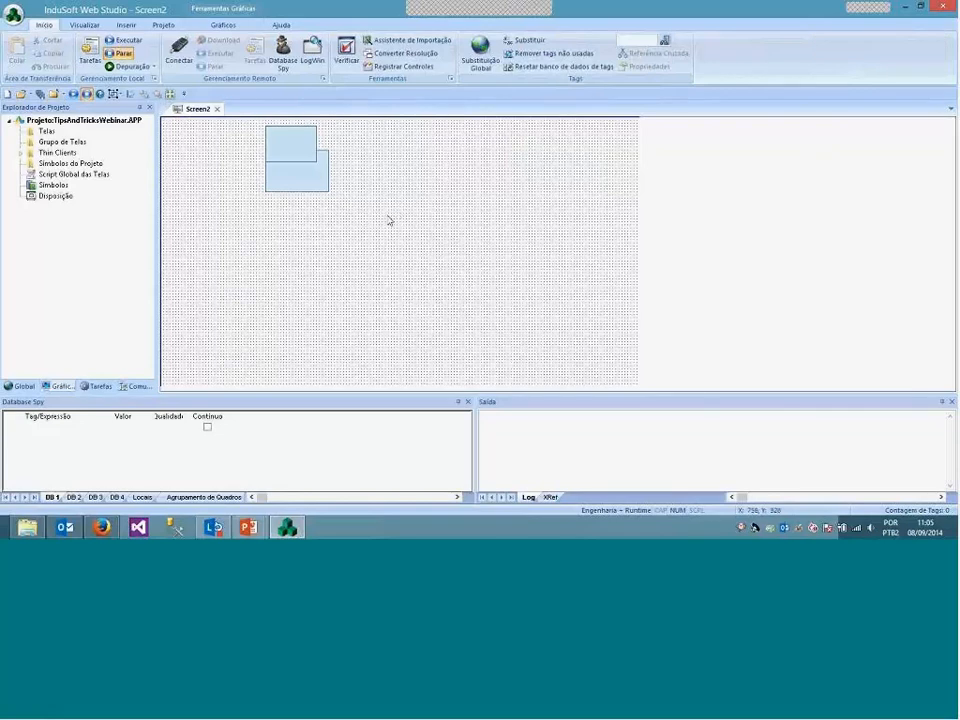
left_click_drag(360, 208, 236, 127)
left_click(84, 26)
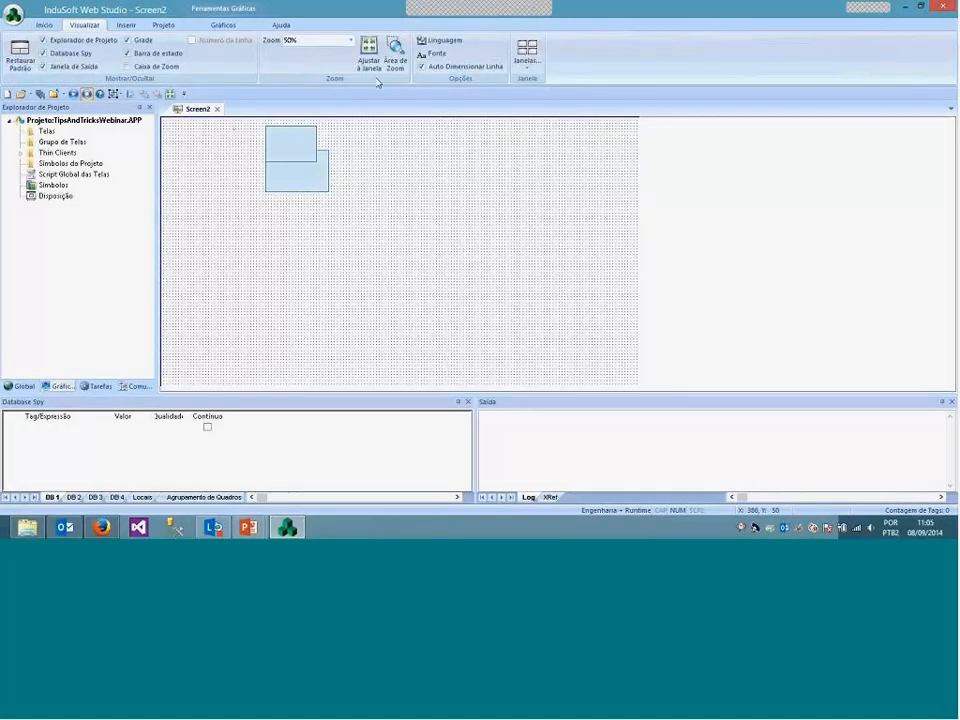
Add Botão from the Ferramentas Gráficas | Gráficos commands to the Quick Access Toolbar and draw a button beside the rectangles
left_click(183, 93)
left_click(249, 246)
left_click(385, 148)
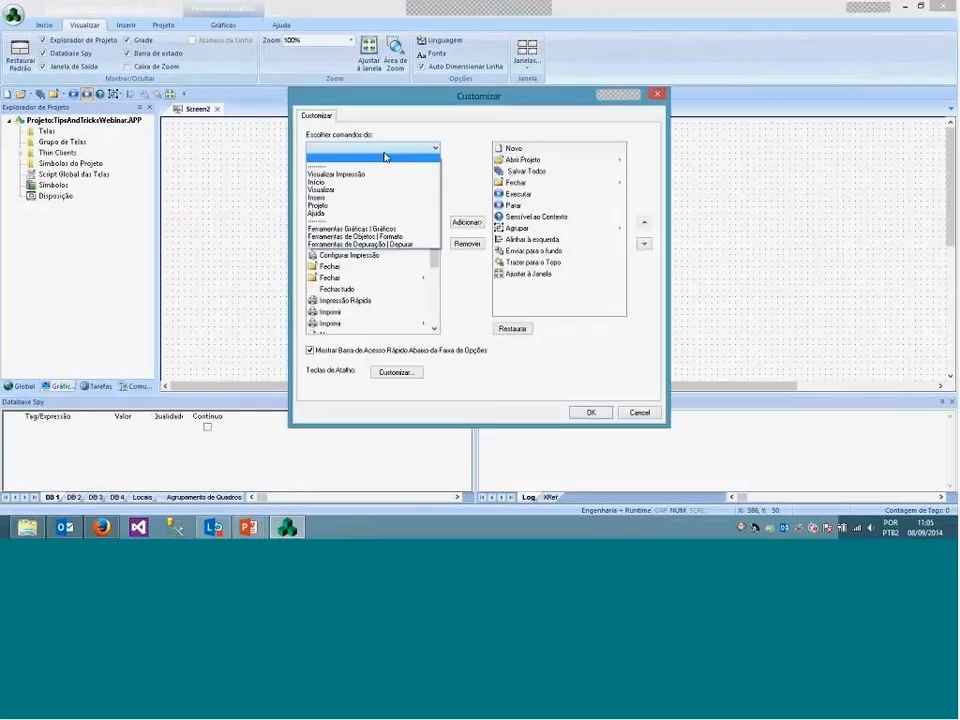
left_click(415, 228)
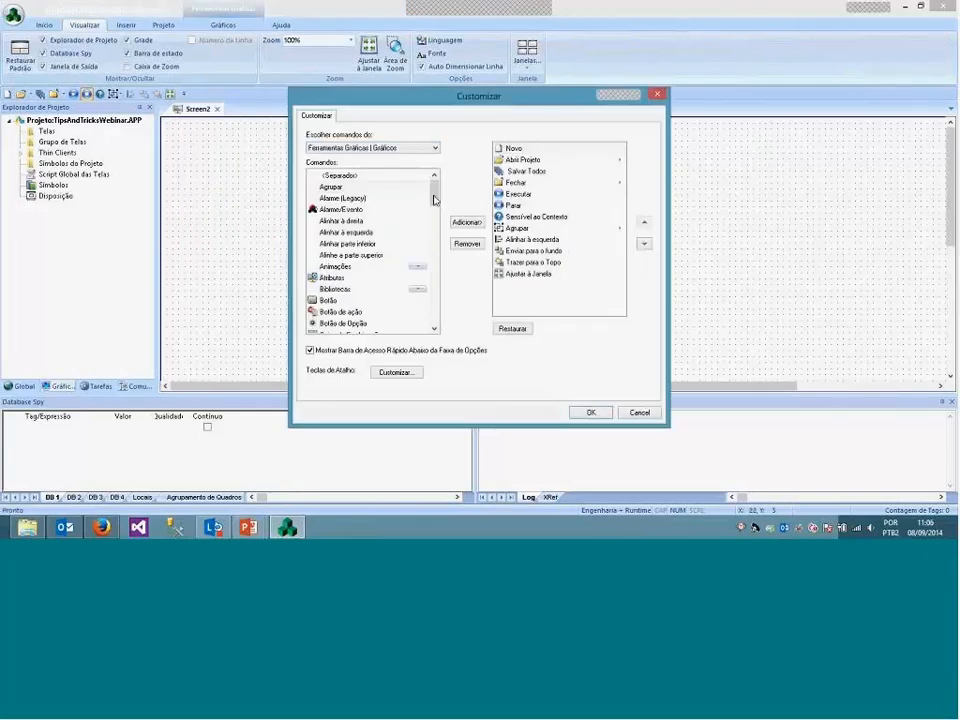
left_click_drag(433, 200, 435, 206)
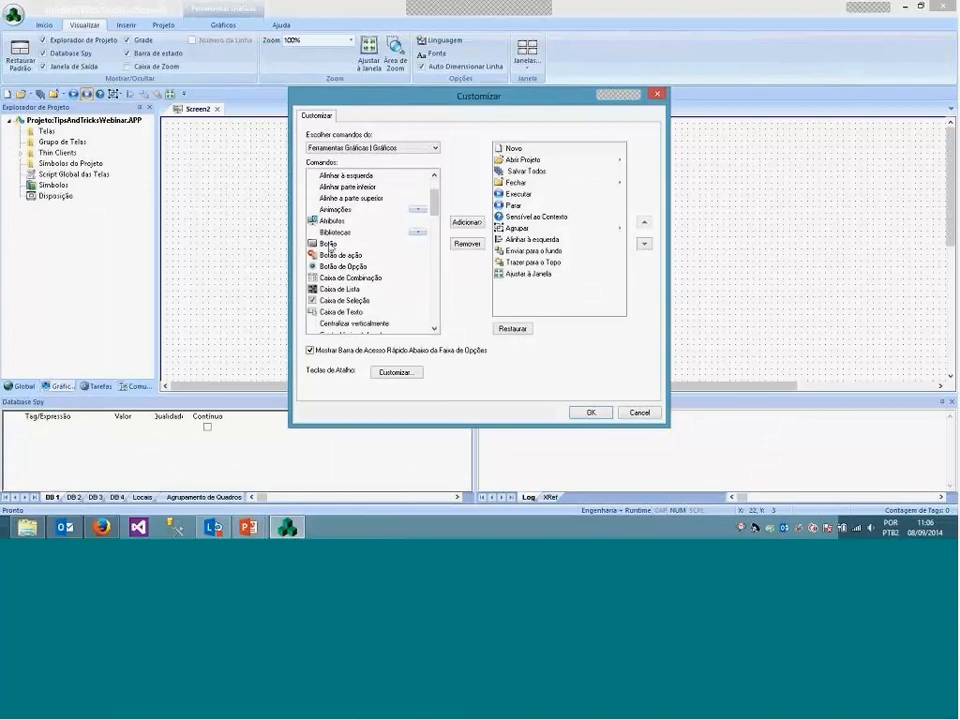
left_click(329, 244)
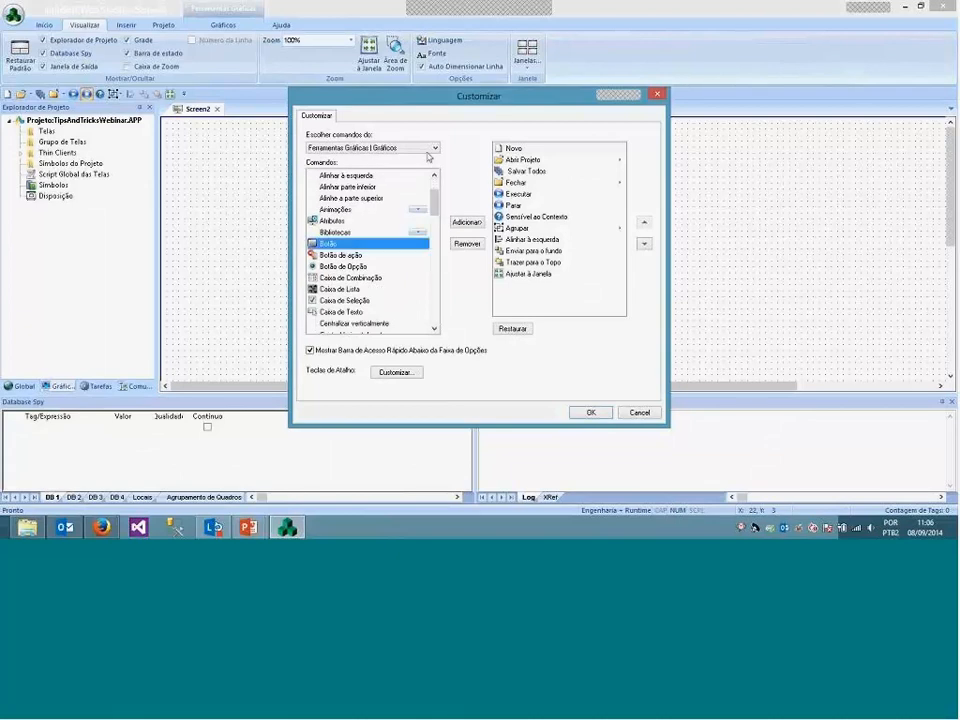
left_click(464, 223)
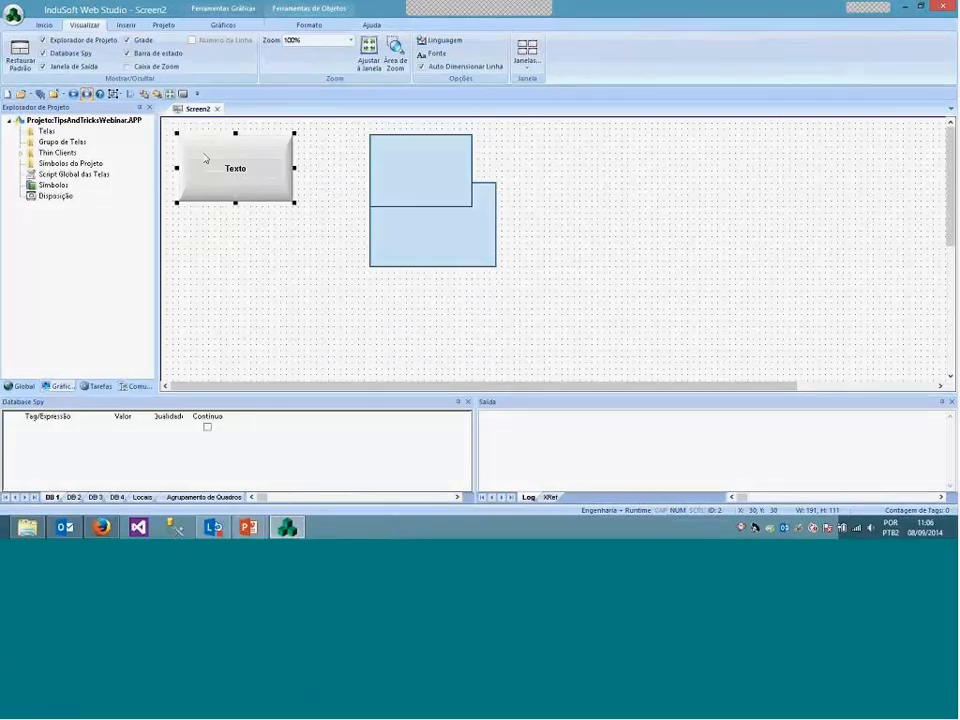
Switch to the PowerPoint slideshow and view the Agenda slide's topic on using tag properties to access bits
left_click(250, 528)
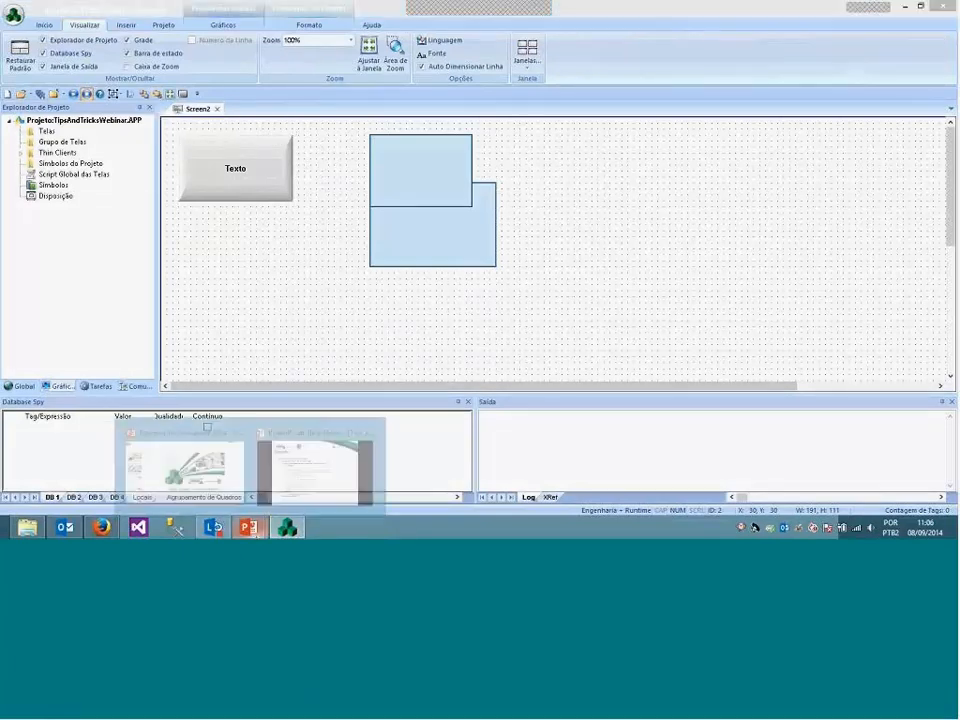
key("alt+Tab")
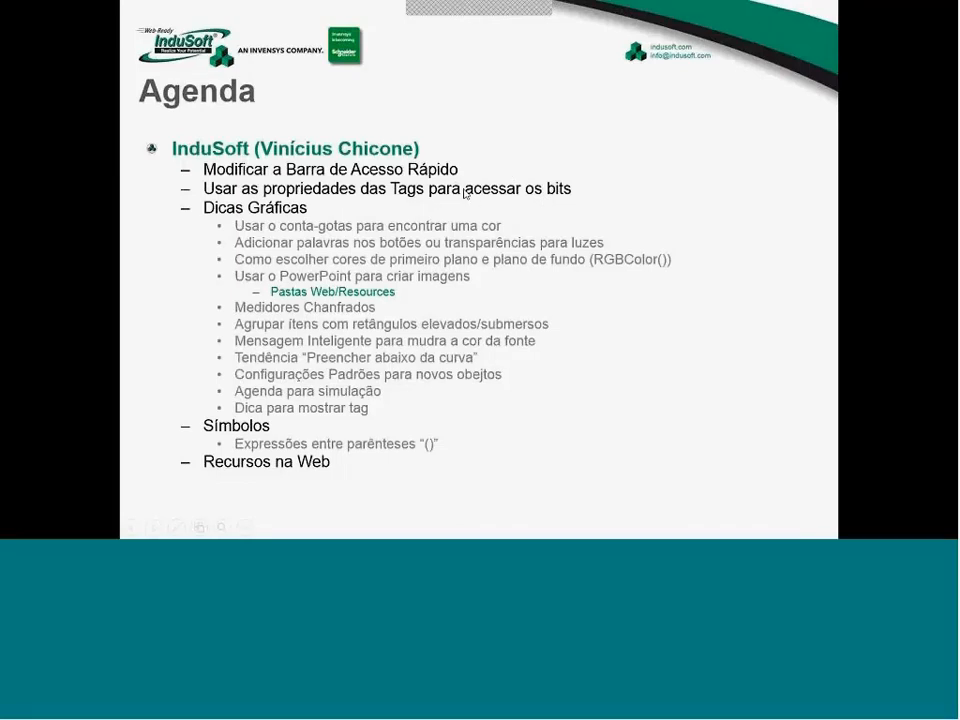
Switch back to InduSoft Web Studio and delete all objects from Screen2
key("alt+Tab")
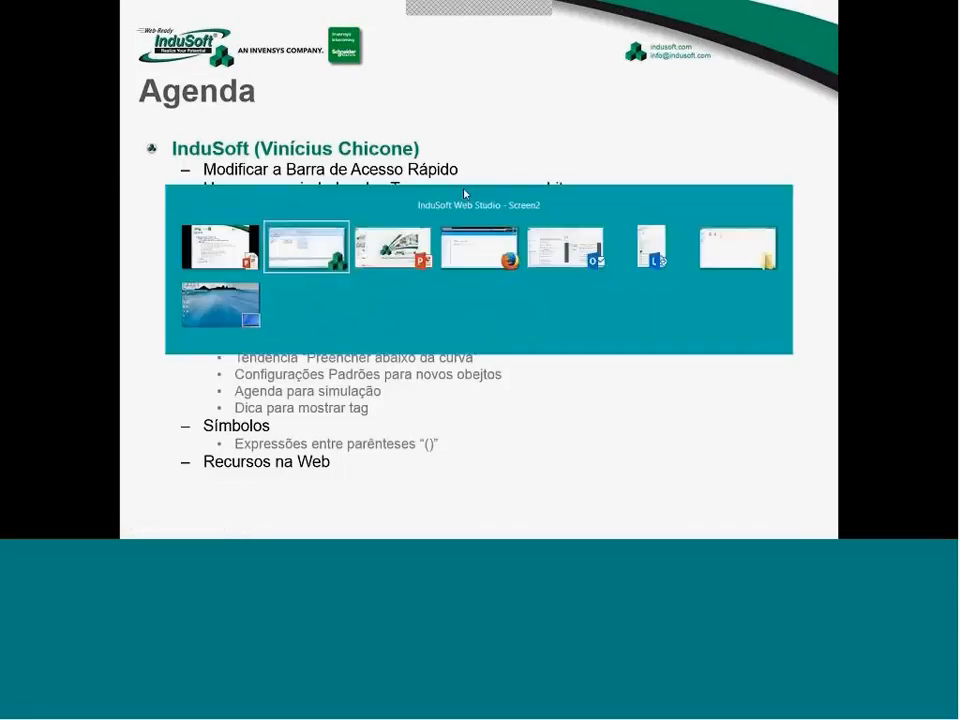
key("ctrl+a")
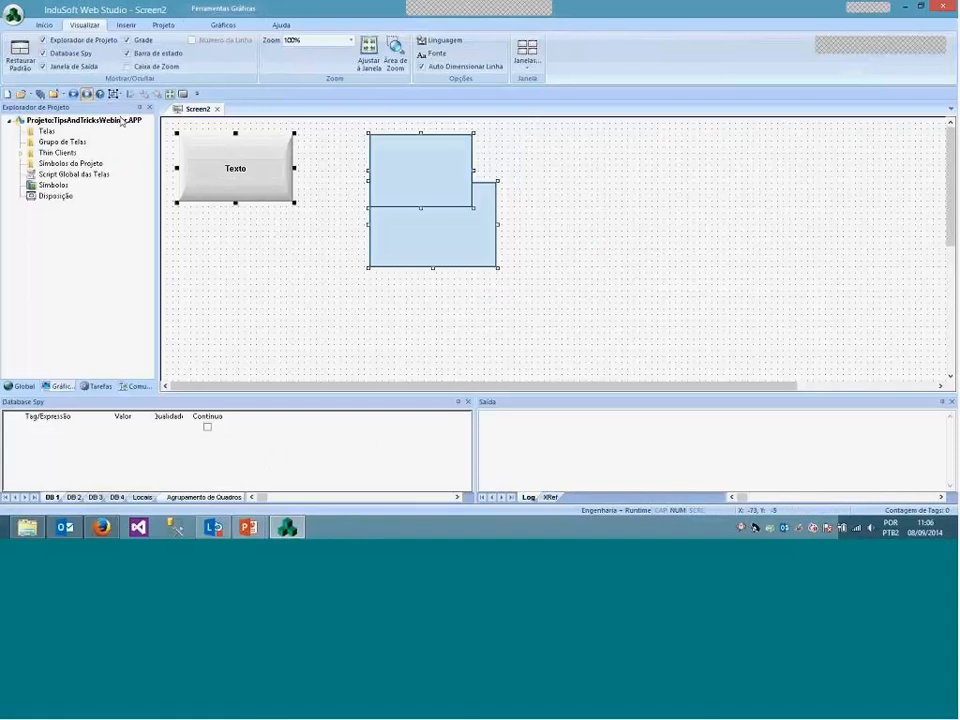
key("Delete")
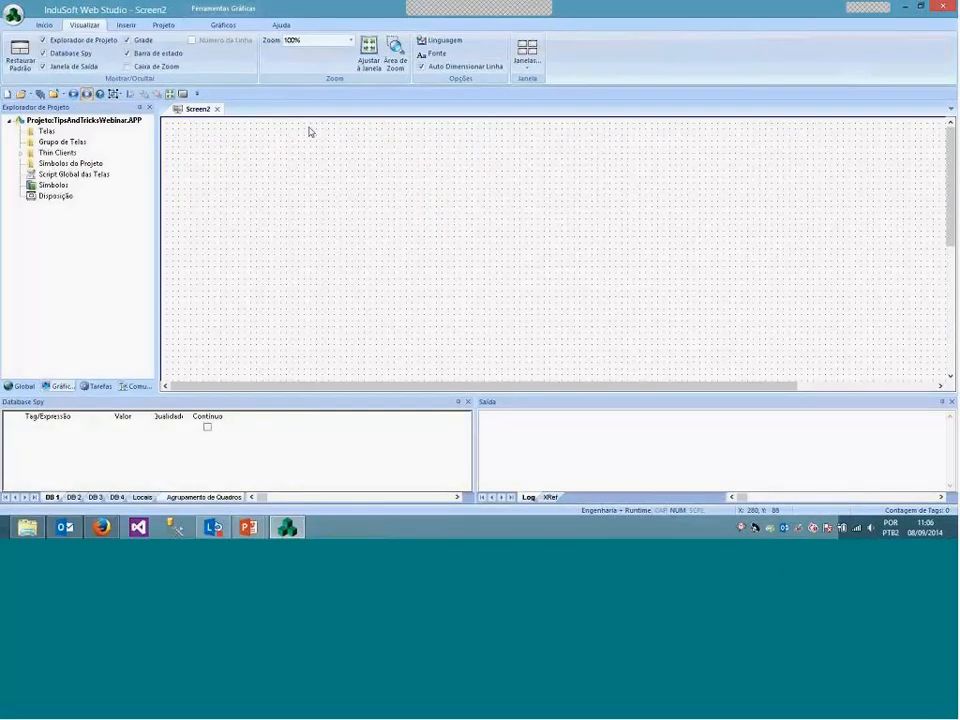
Open the help topic "List of tag properties" and examine the tagname->property syntax and the Name property
left_click(280, 26)
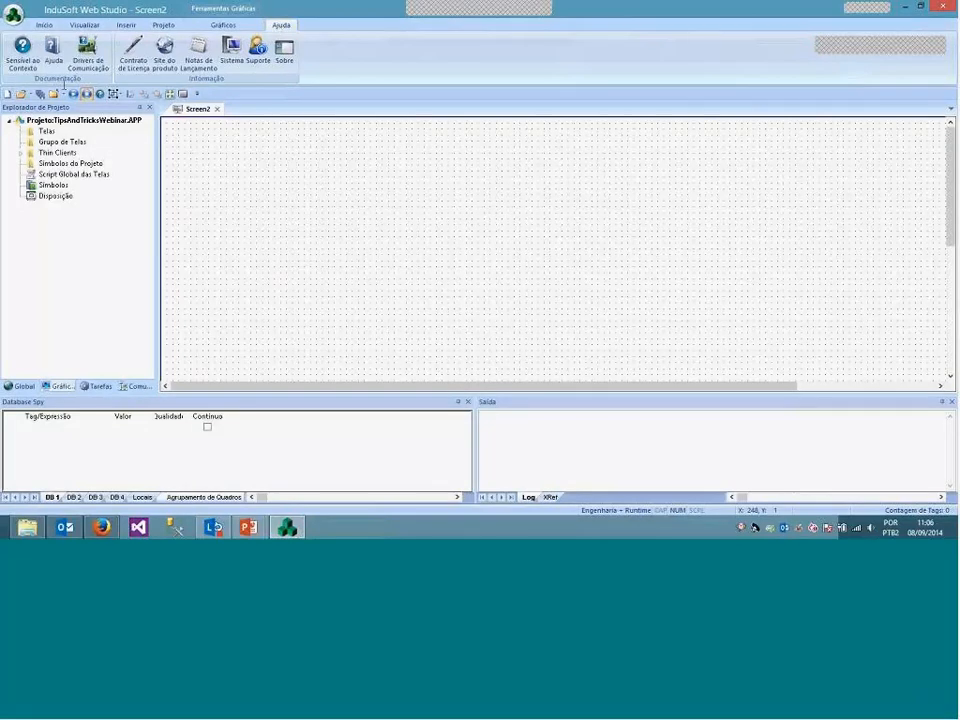
key("F1")
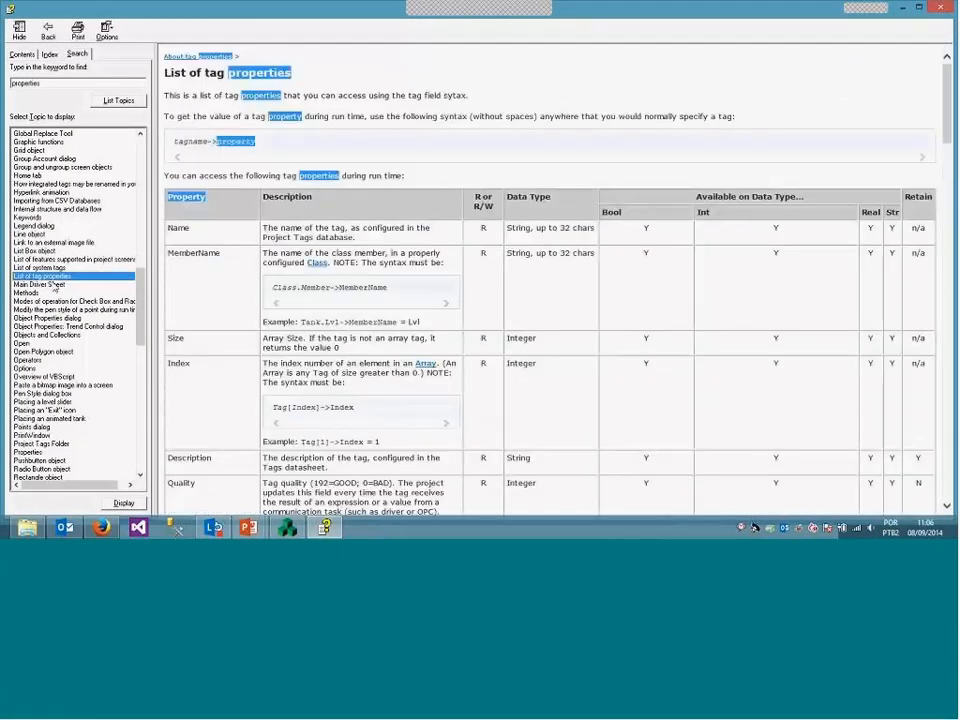
left_click_drag(165, 72, 485, 110)
left_click(503, 117)
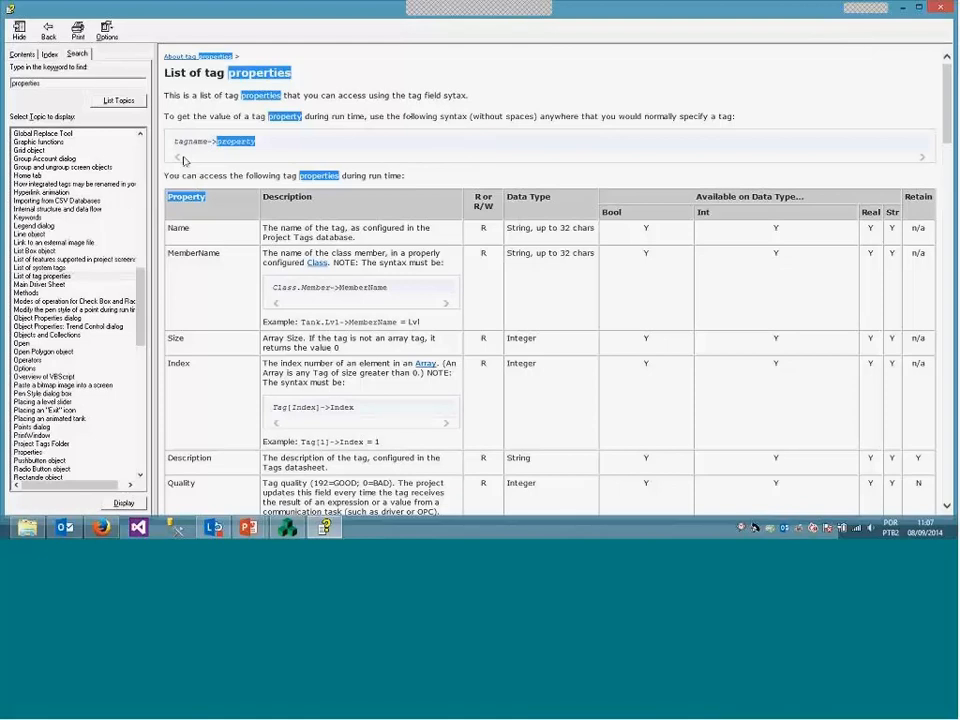
left_click_drag(175, 141, 211, 141)
left_click(203, 141)
left_click_drag(191, 229, 169, 231)
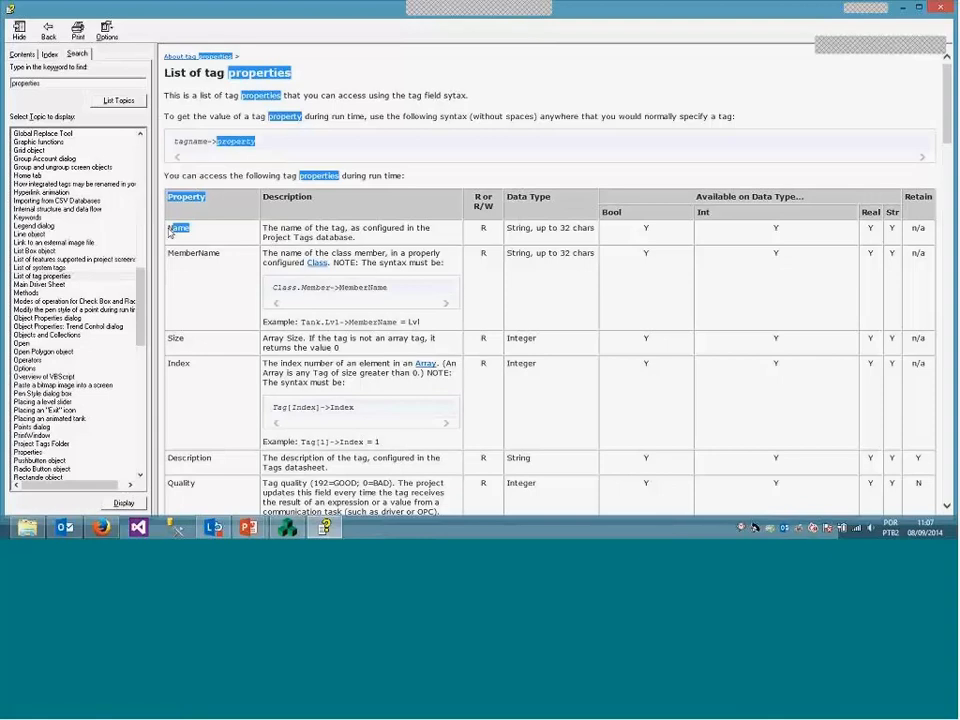
left_click(183, 229)
Examine the B0 ... B31 bit properties in the tag properties table, and minimize the help window
scroll(250, 287, "down", 1)
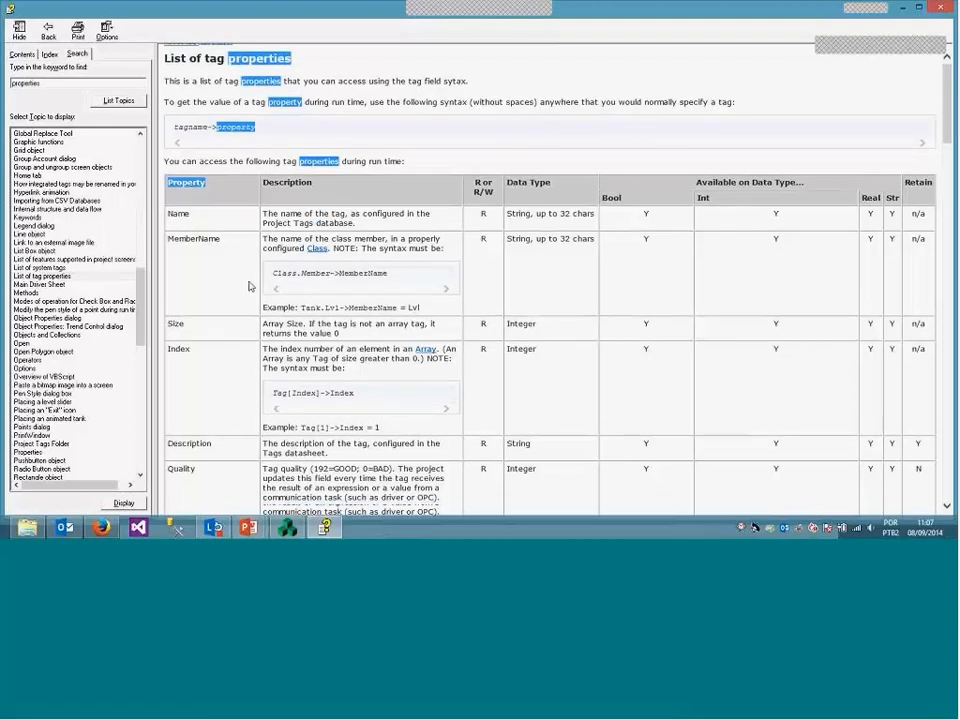
scroll(250, 287, "down", 8)
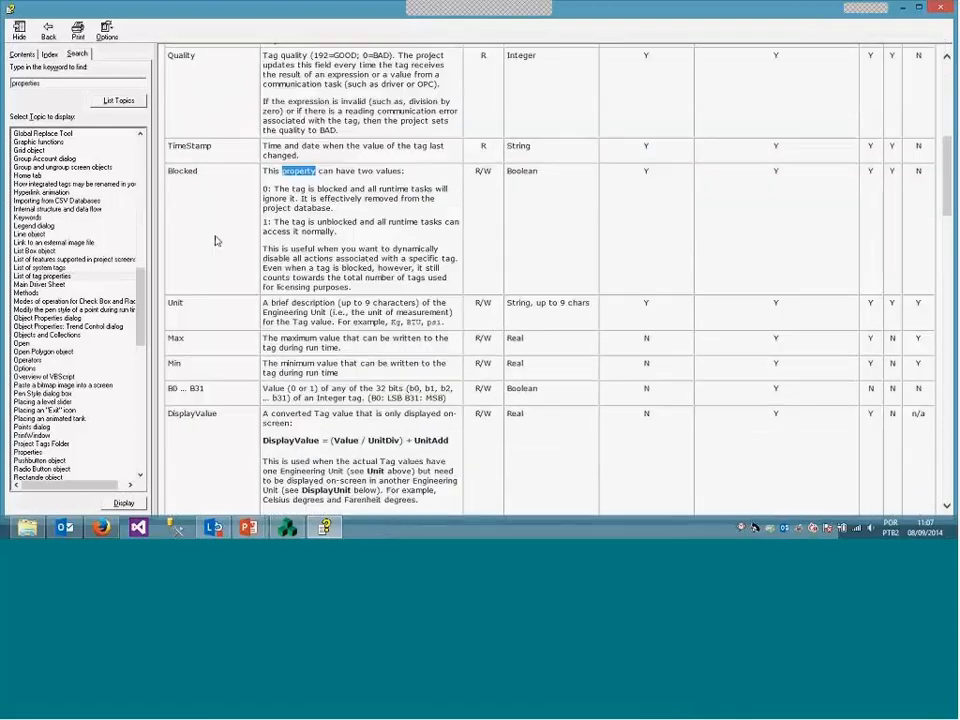
scroll(215, 241, "down", 4)
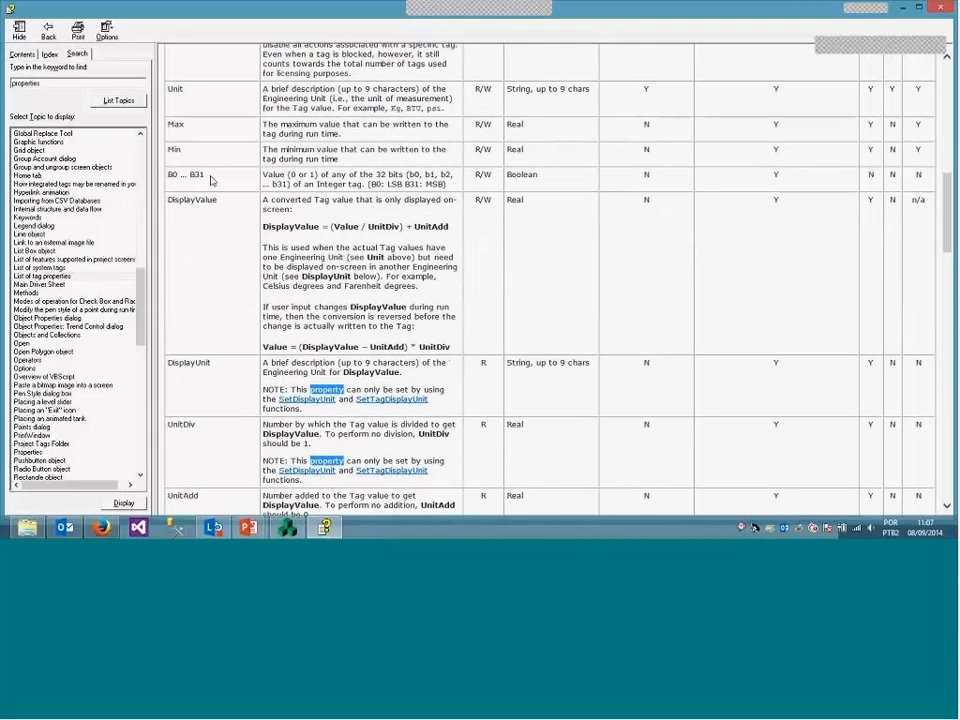
left_click_drag(206, 176, 168, 176)
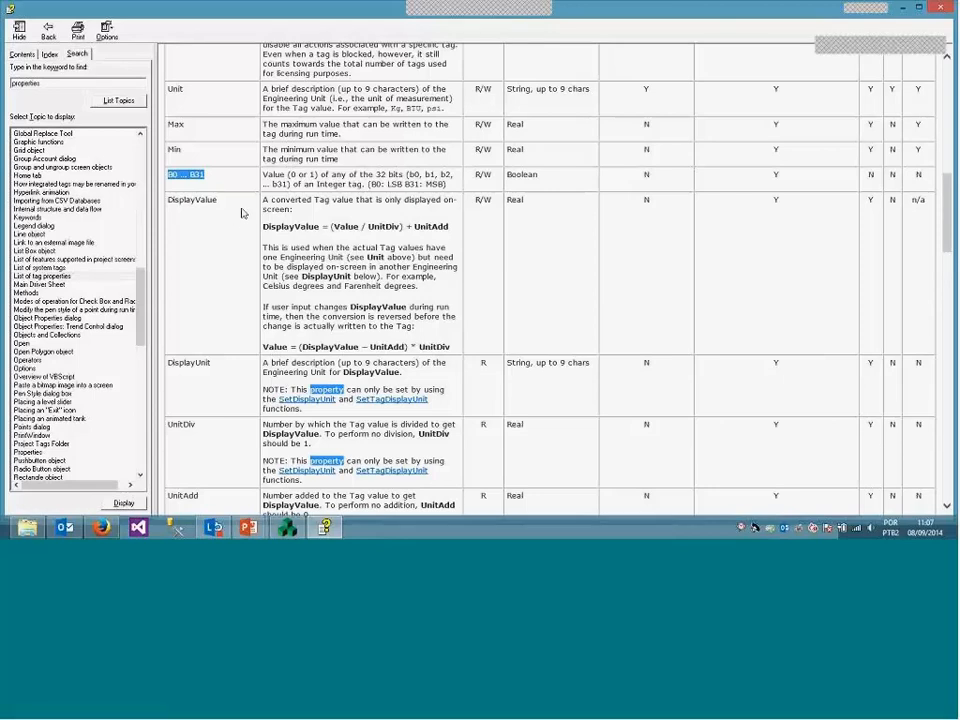
left_click(180, 171)
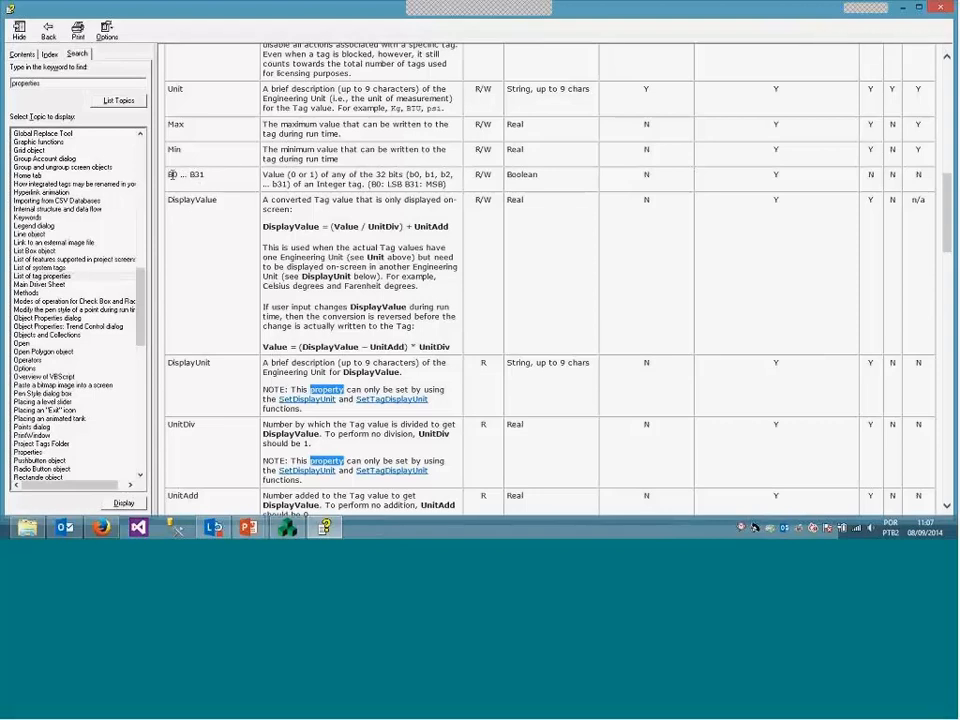
left_click_drag(172, 174, 214, 176)
left_click(214, 182)
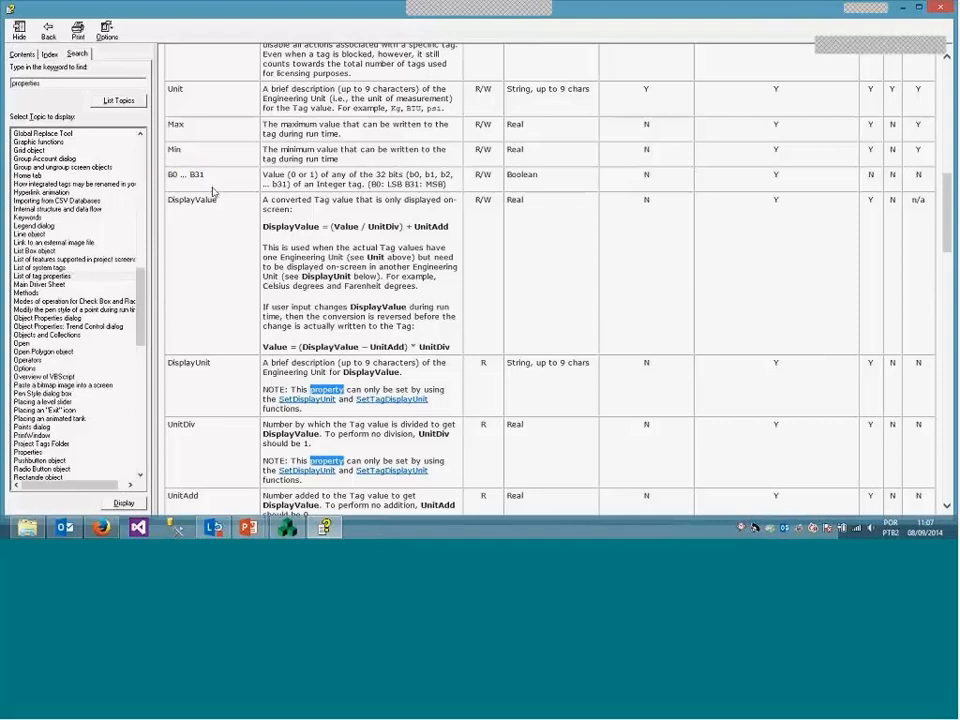
left_click(903, 8)
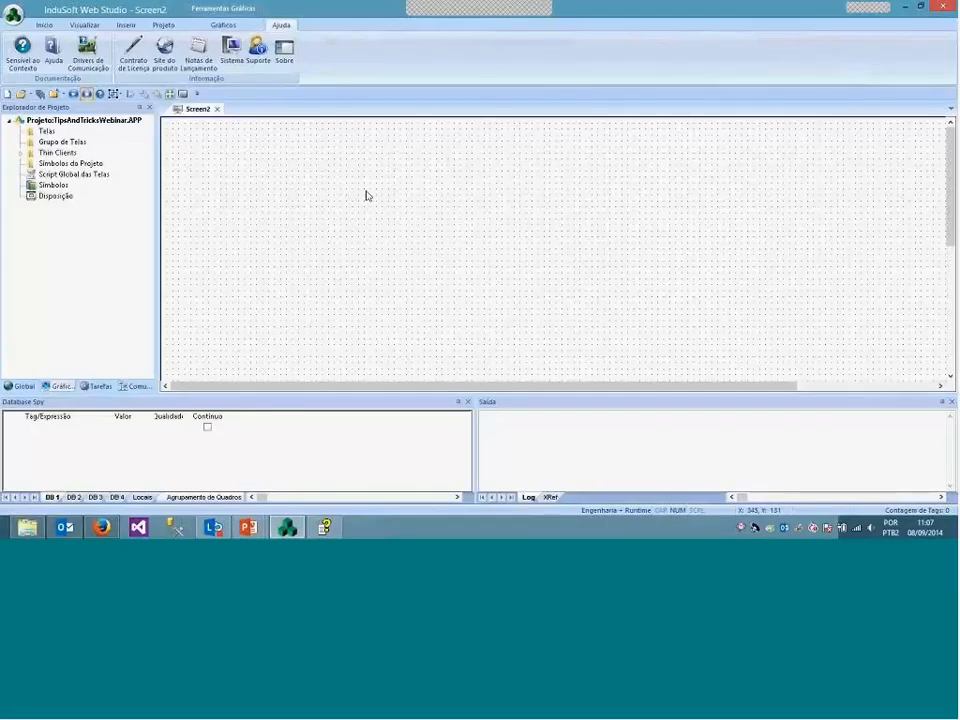
Draw a button about 111 by 91 in the upper-left area of Screen2
left_click(44, 24)
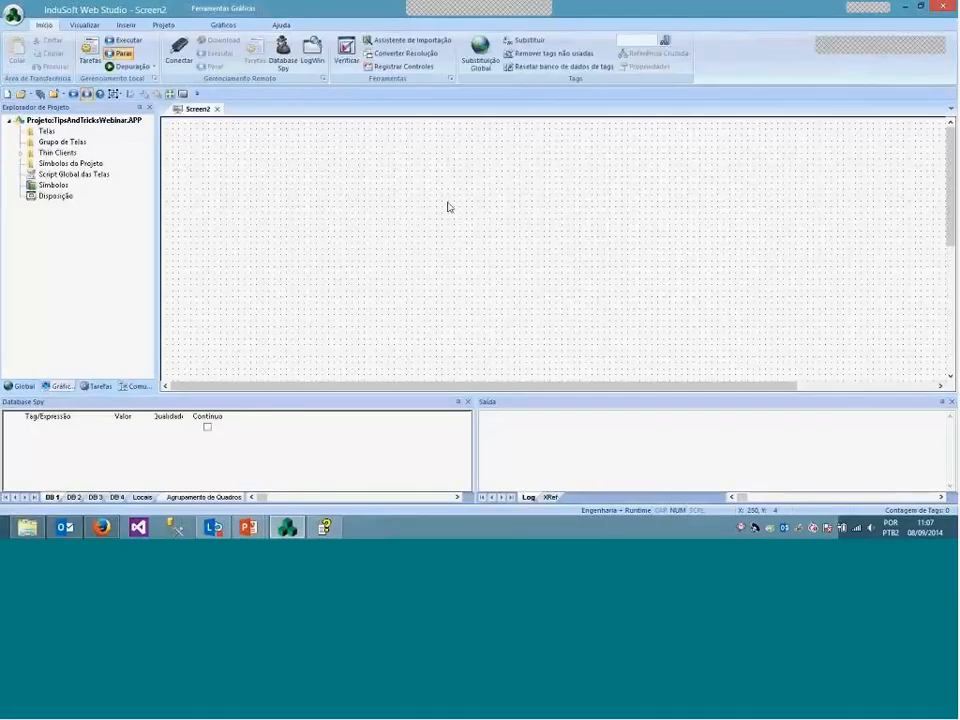
left_click(225, 24)
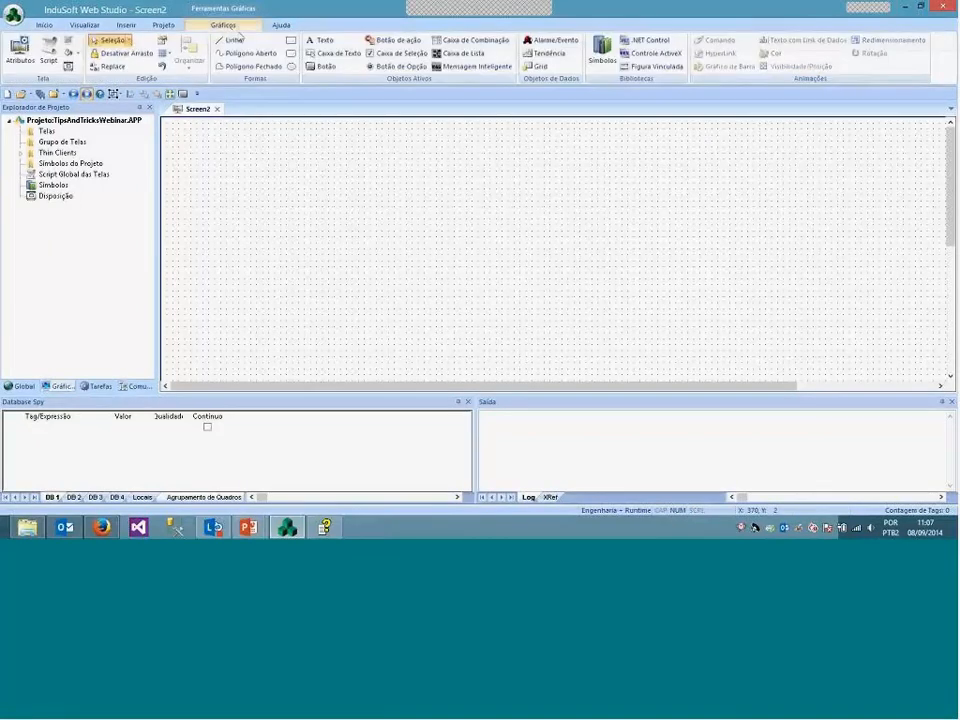
left_click(325, 66)
left_click(208, 141)
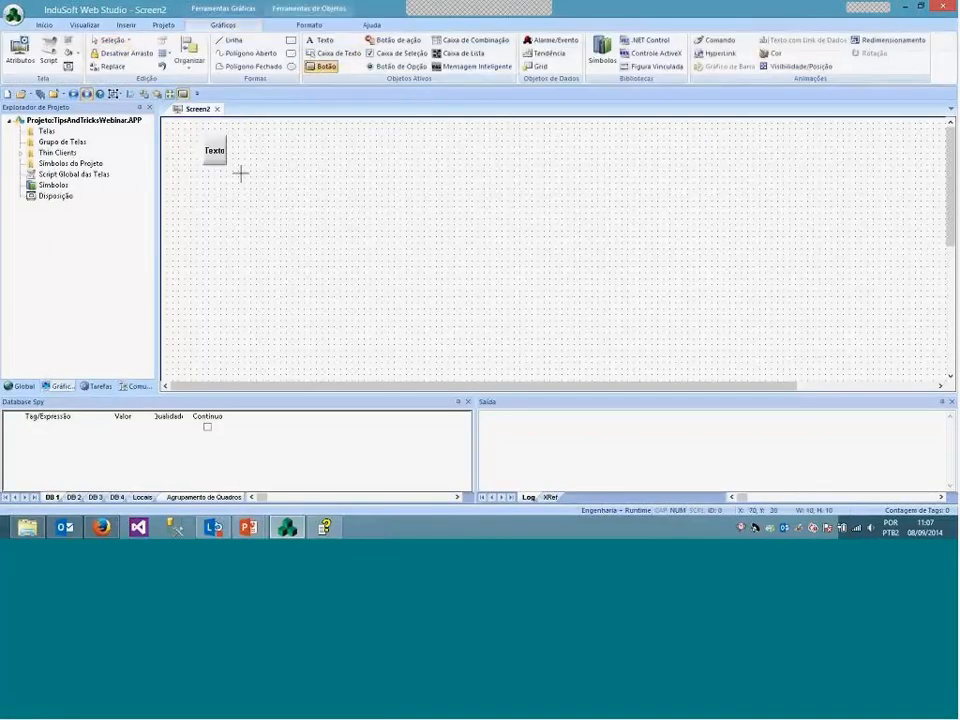
left_click_drag(240, 172, 270, 190)
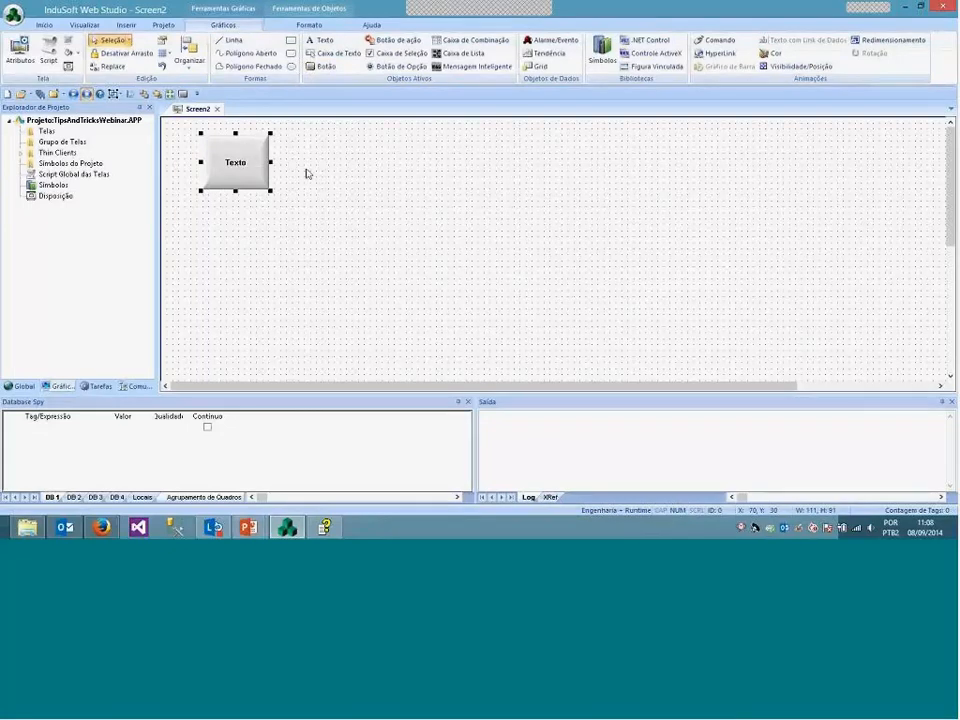
Draw a circle about 71 by 71 with the ellipse tool, beside the button
left_click(310, 172)
left_click(291, 67)
left_click_drag(327, 145, 339, 169)
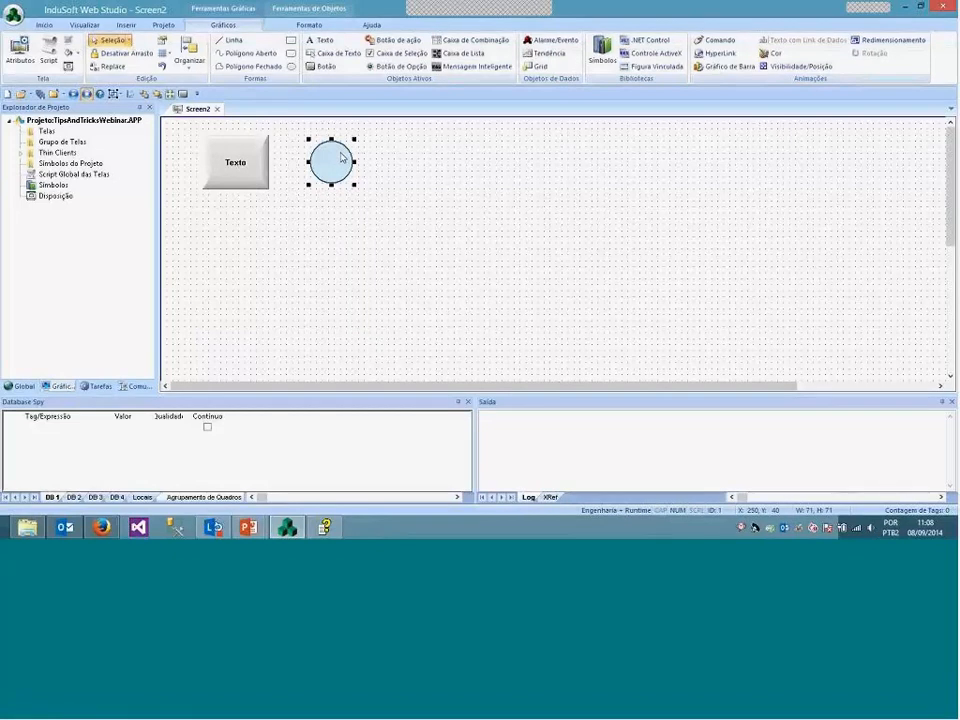
left_click(349, 206)
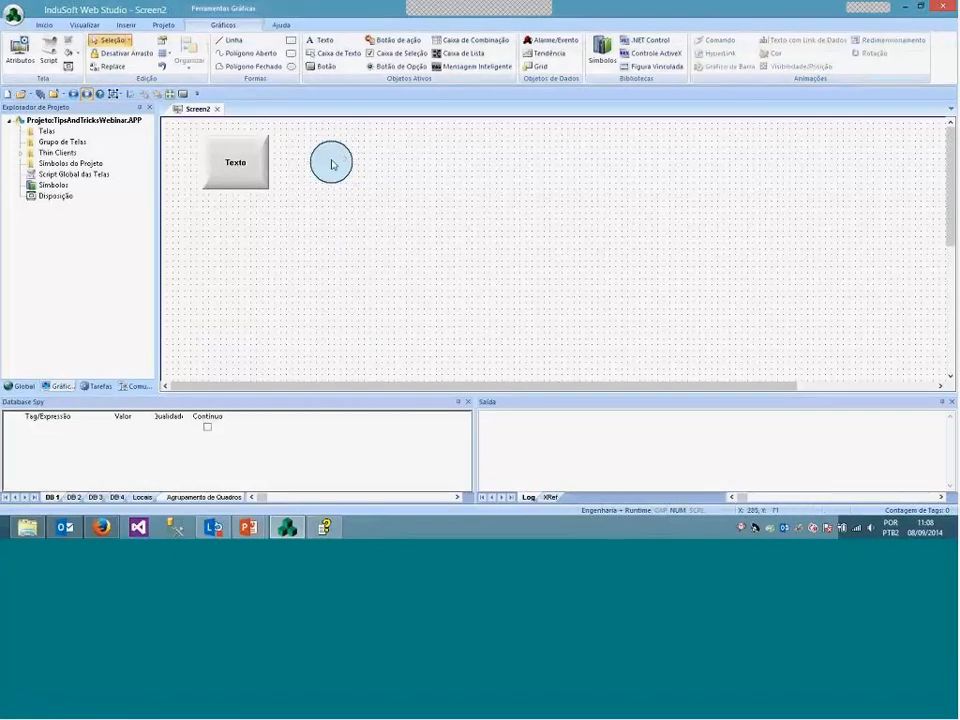
Open the circle's object properties and apply the Cor animation to it
double_click(332, 165)
left_click_drag(321, 181, 403, 247)
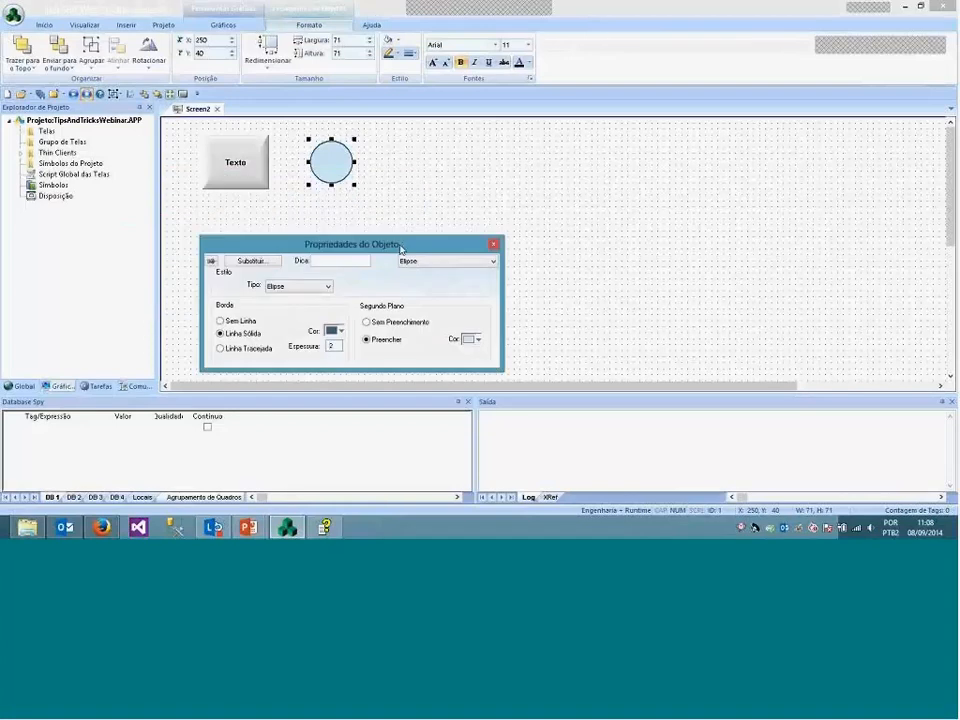
left_click(222, 25)
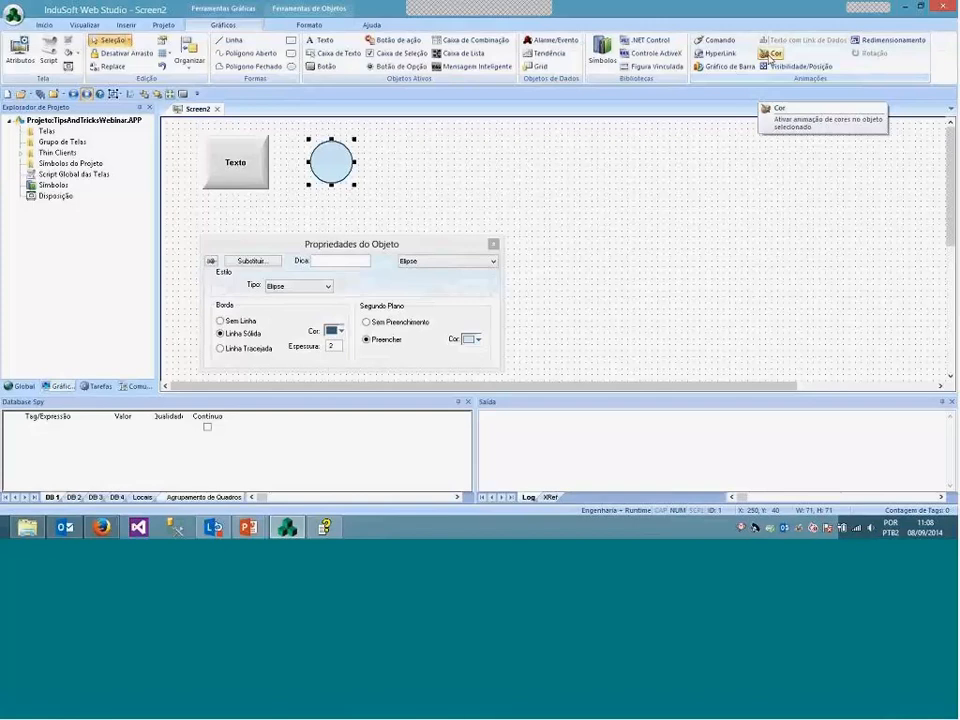
left_click(770, 55)
left_click(307, 297)
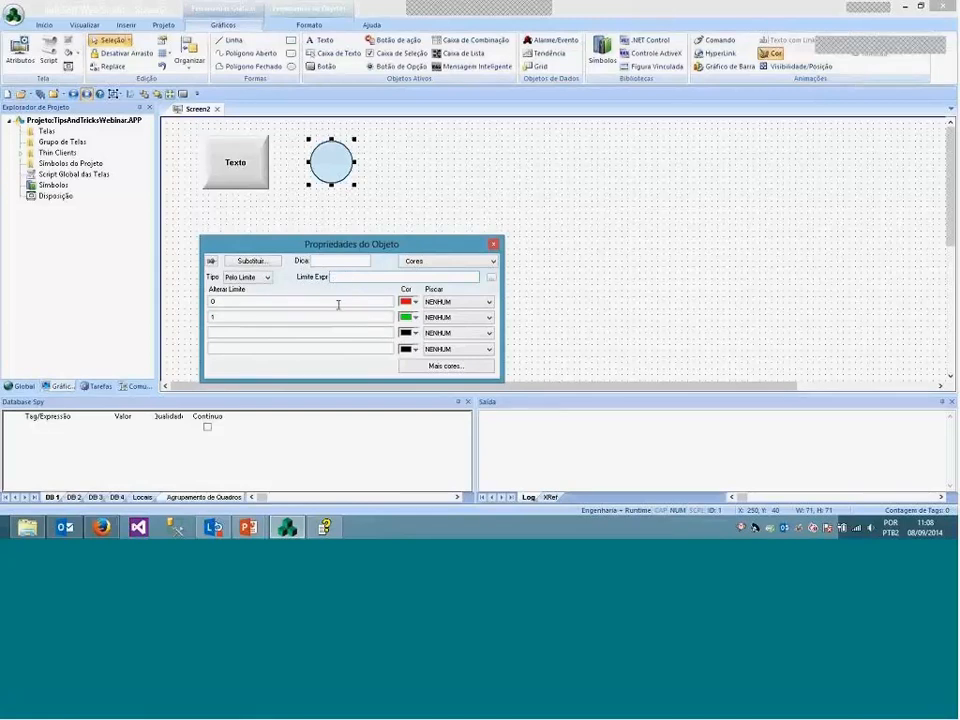
Set the circle's colour limit expression to BitTag, creating it as a new Boolean tag, and close the properties
type("BitTag")
key("Return")
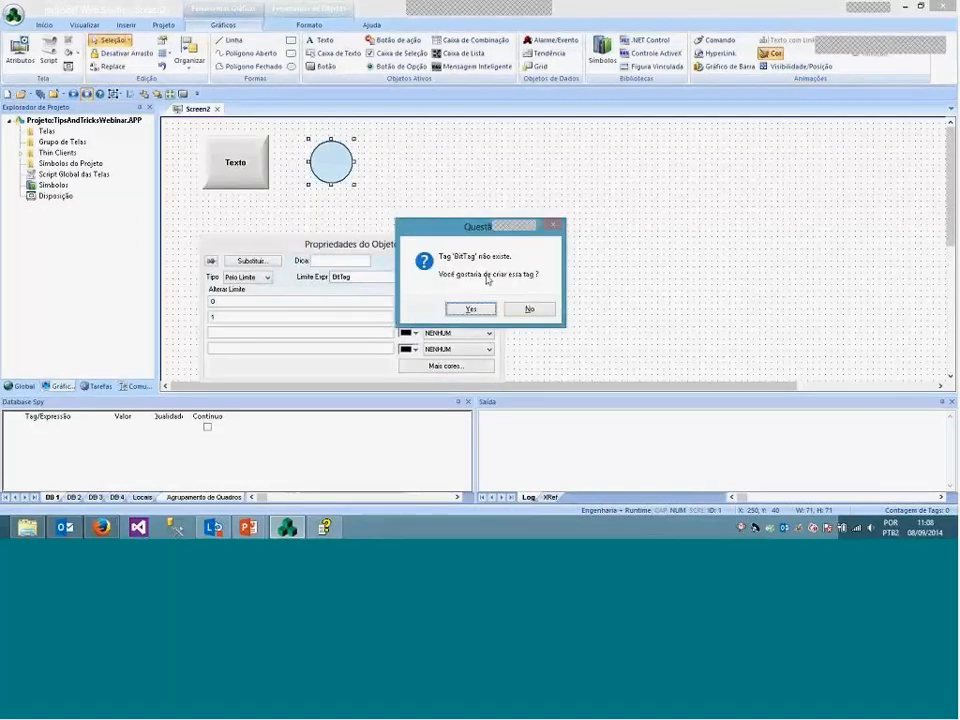
left_click(475, 314)
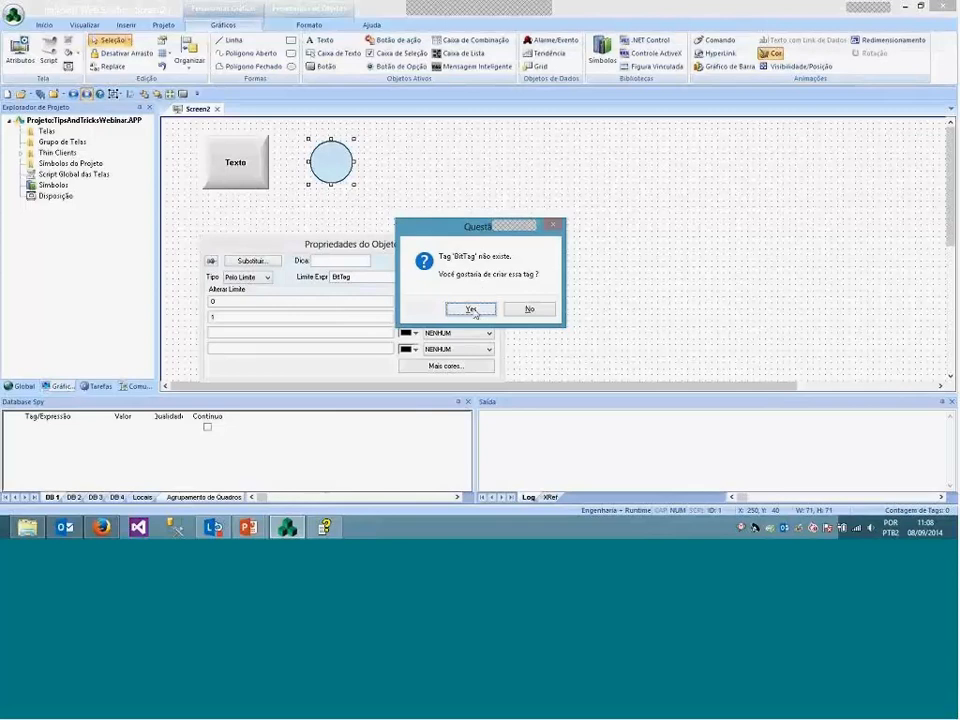
left_click(352, 305)
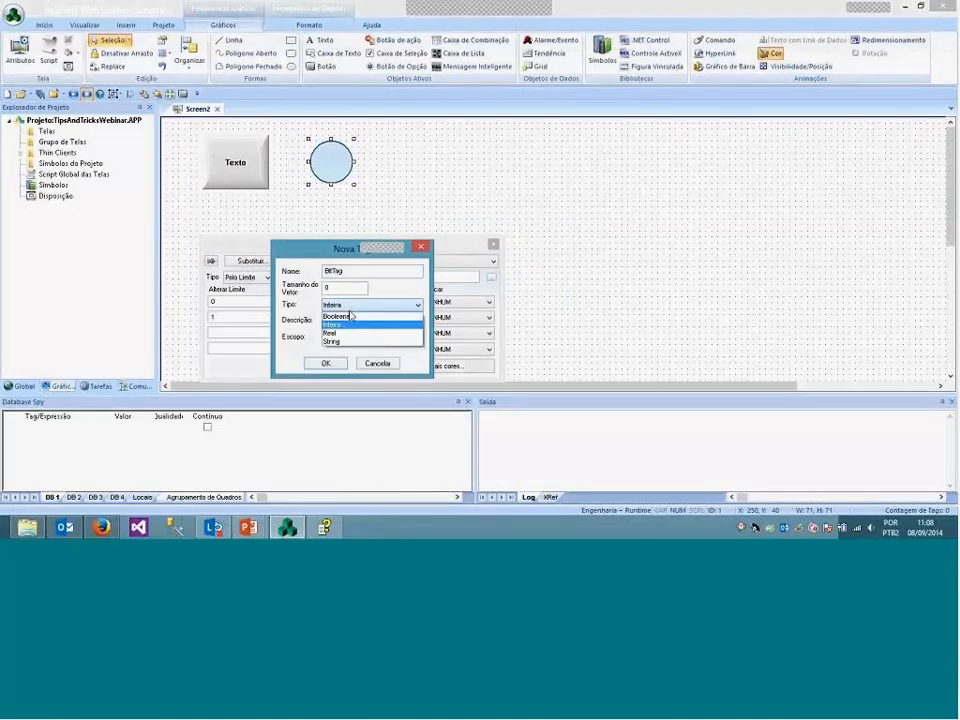
left_click(347, 319)
left_click(325, 363)
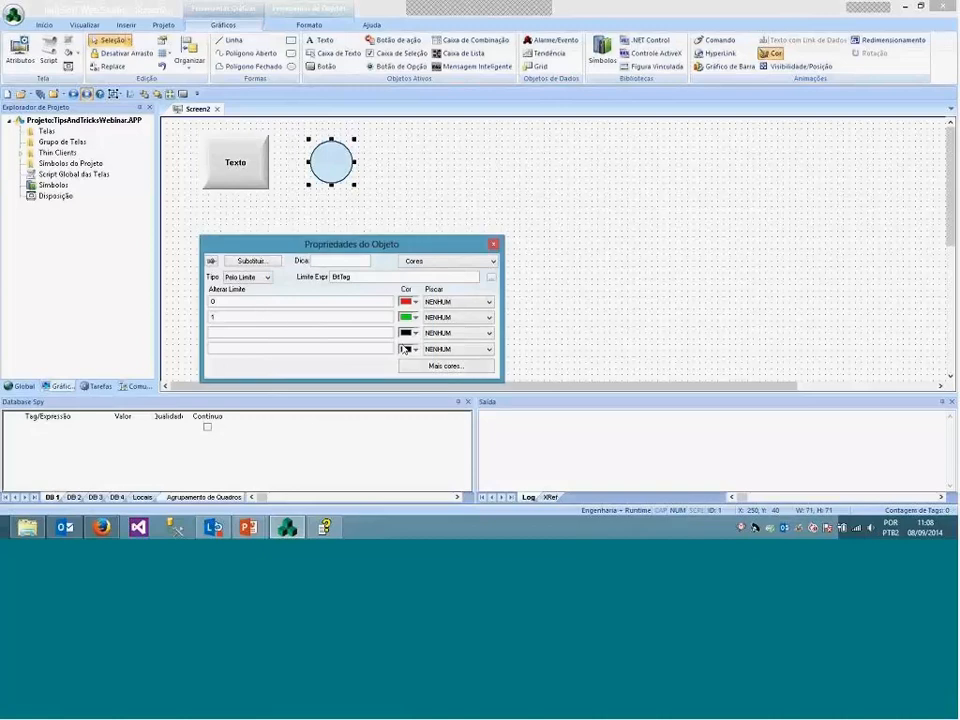
left_click(580, 318)
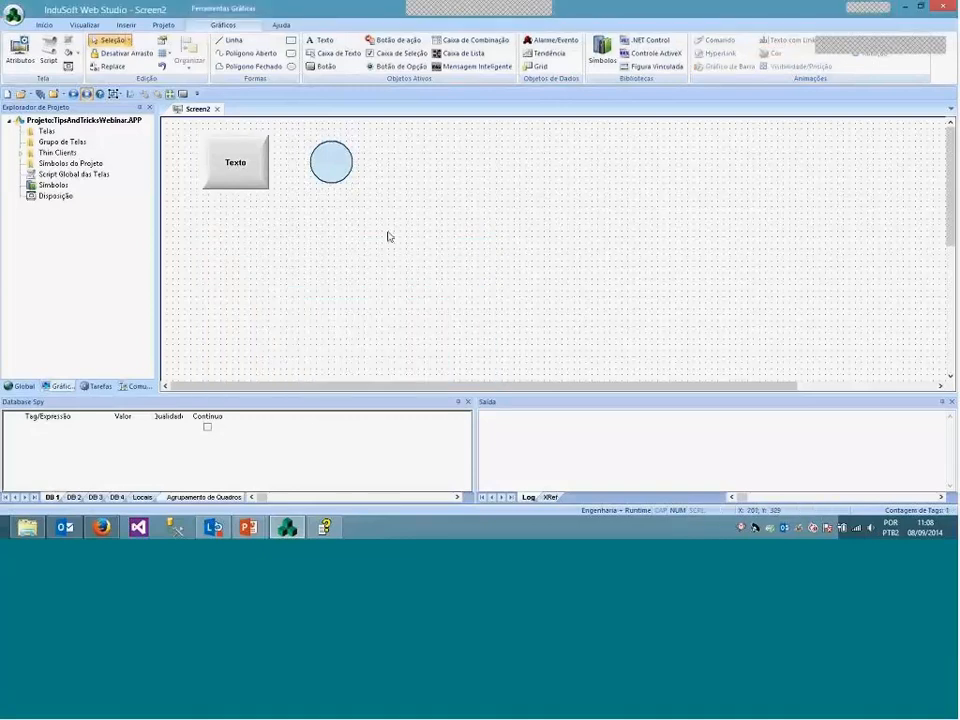
Change the button's caption to "Toggle BitTag"
left_click_drag(341, 168, 274, 124)
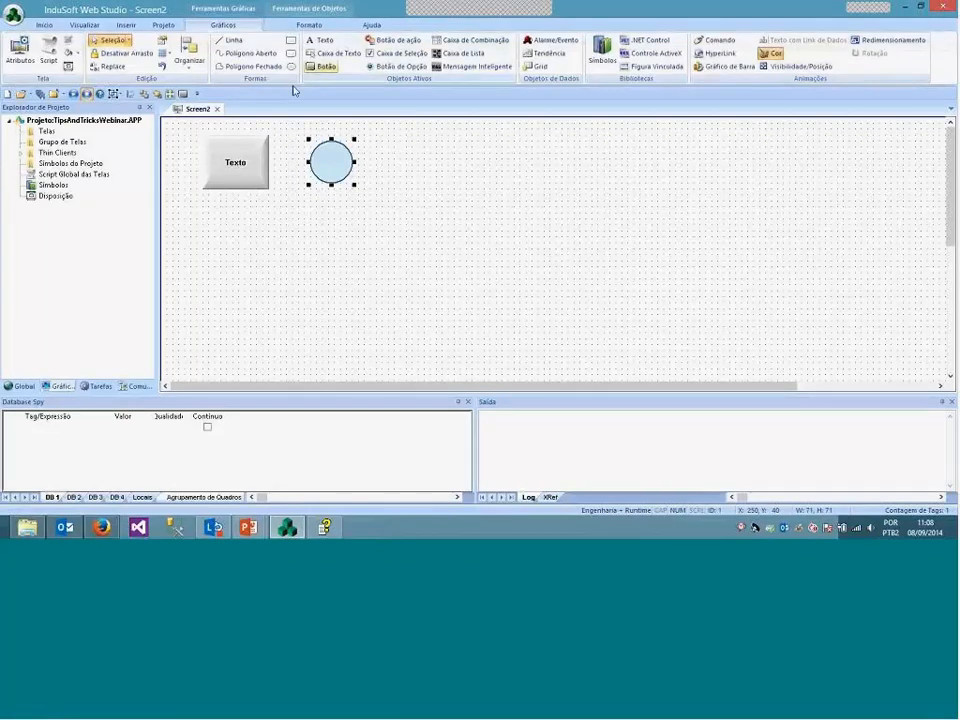
left_click(229, 185)
double_click(229, 185)
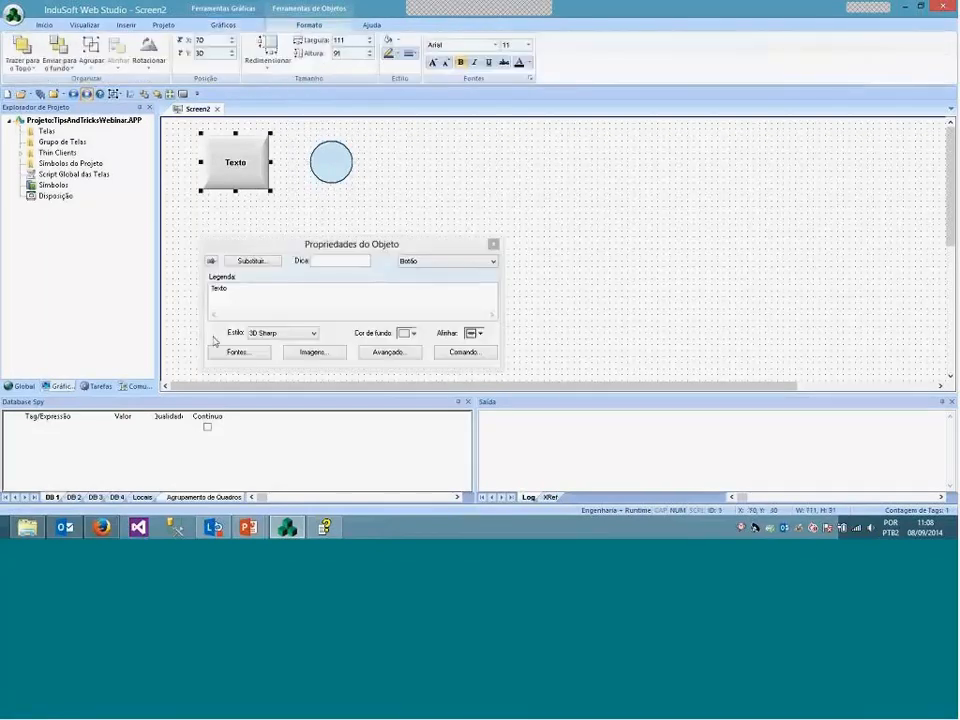
left_click_drag(231, 287, 209, 288)
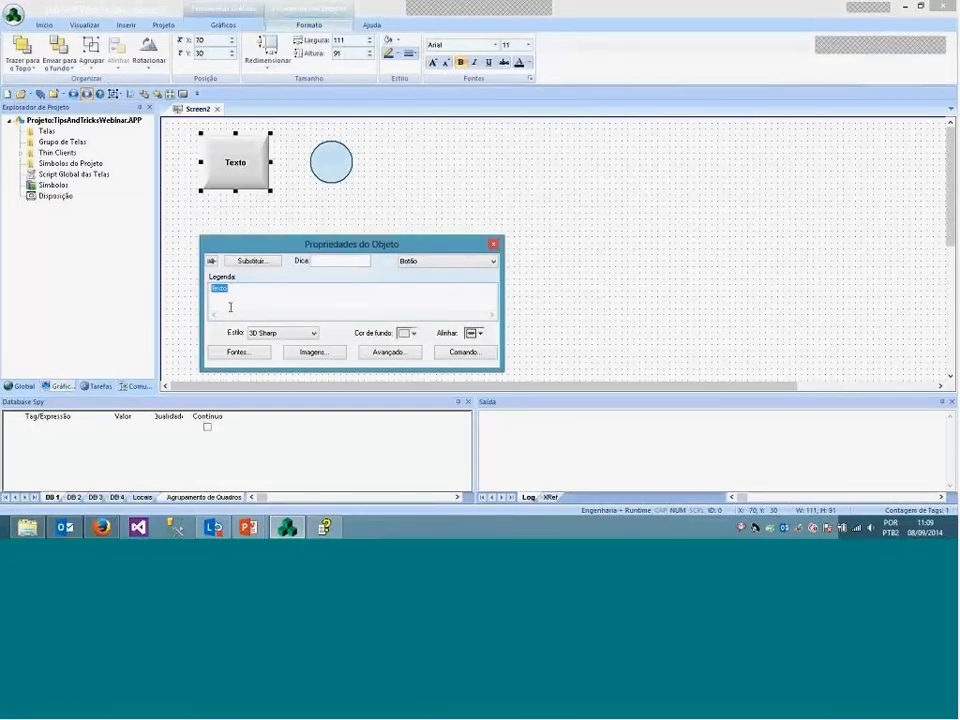
type("Toggle B")
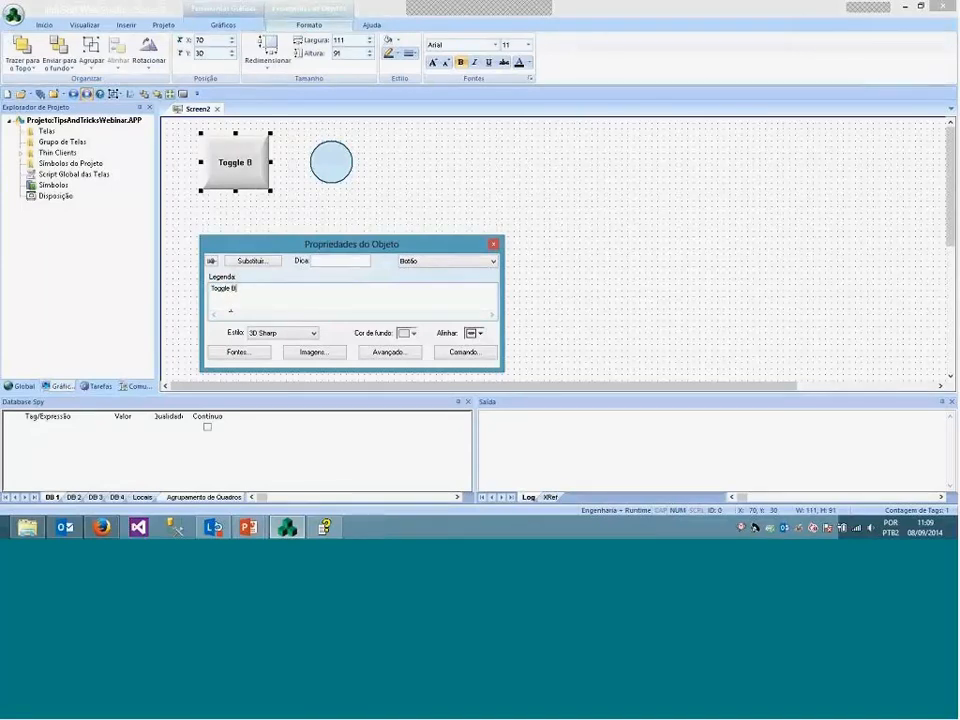
type("itTag")
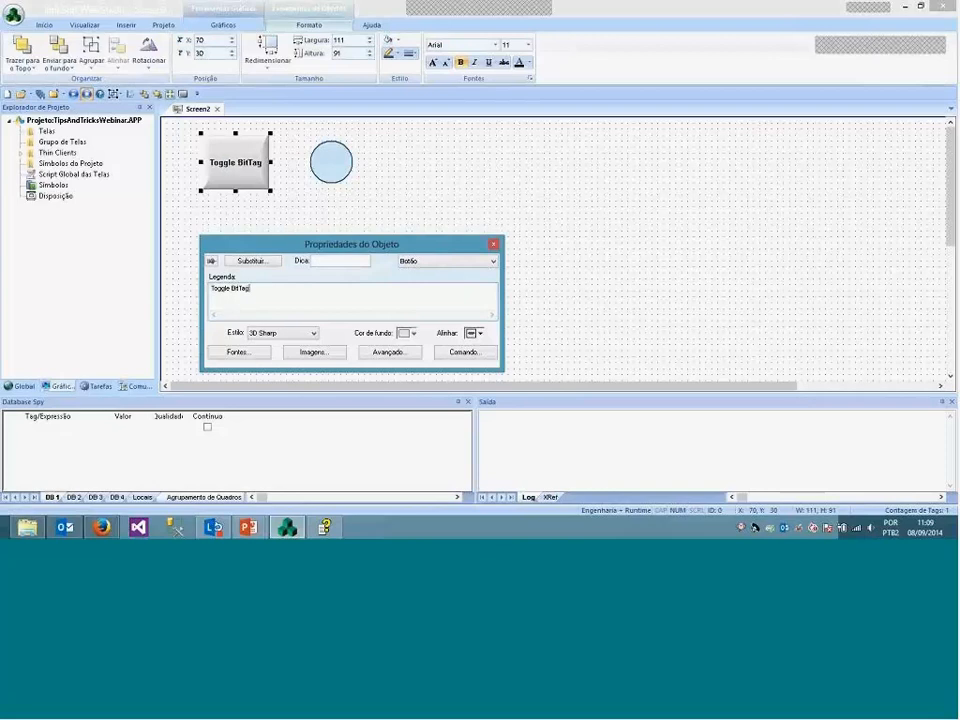
Assign the button a Tag Toggle command on press that uses the project tag BitTag
left_click(461, 354)
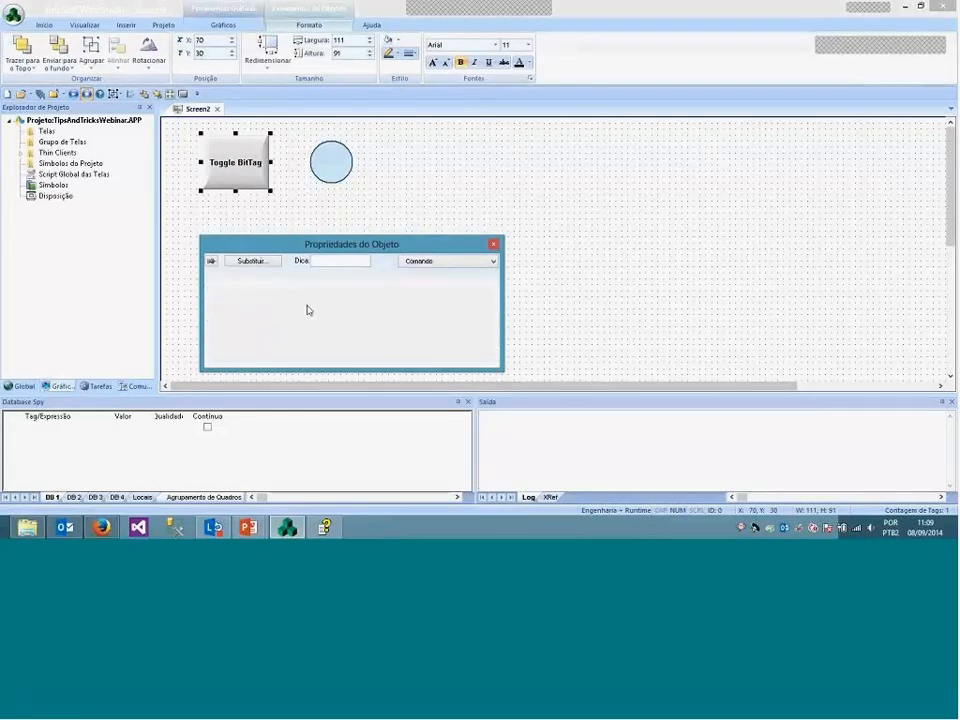
left_click(316, 278)
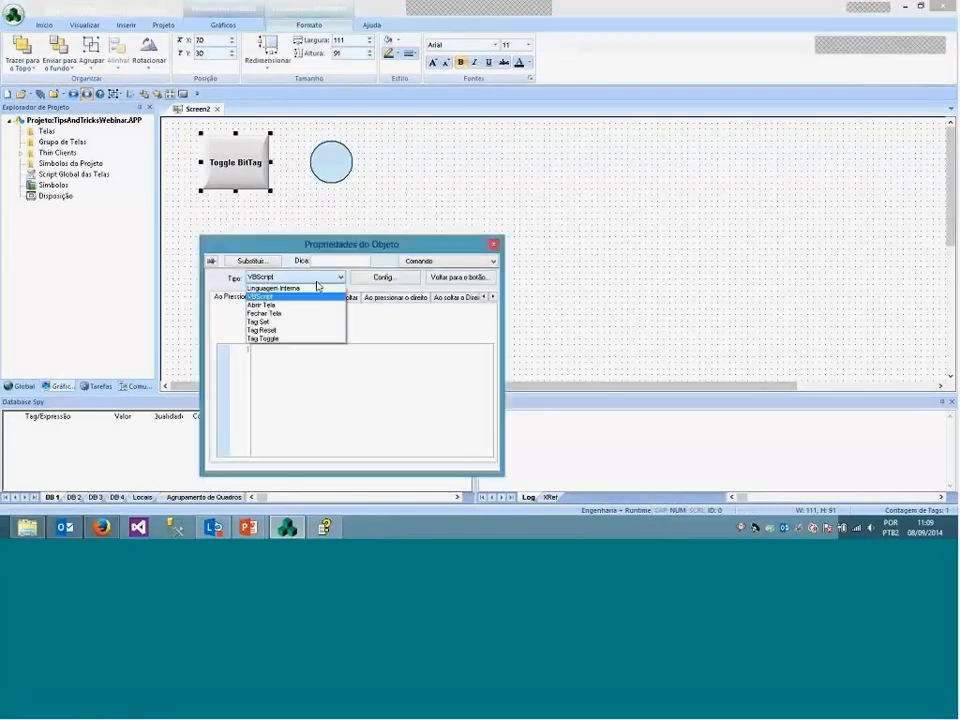
left_click(285, 338)
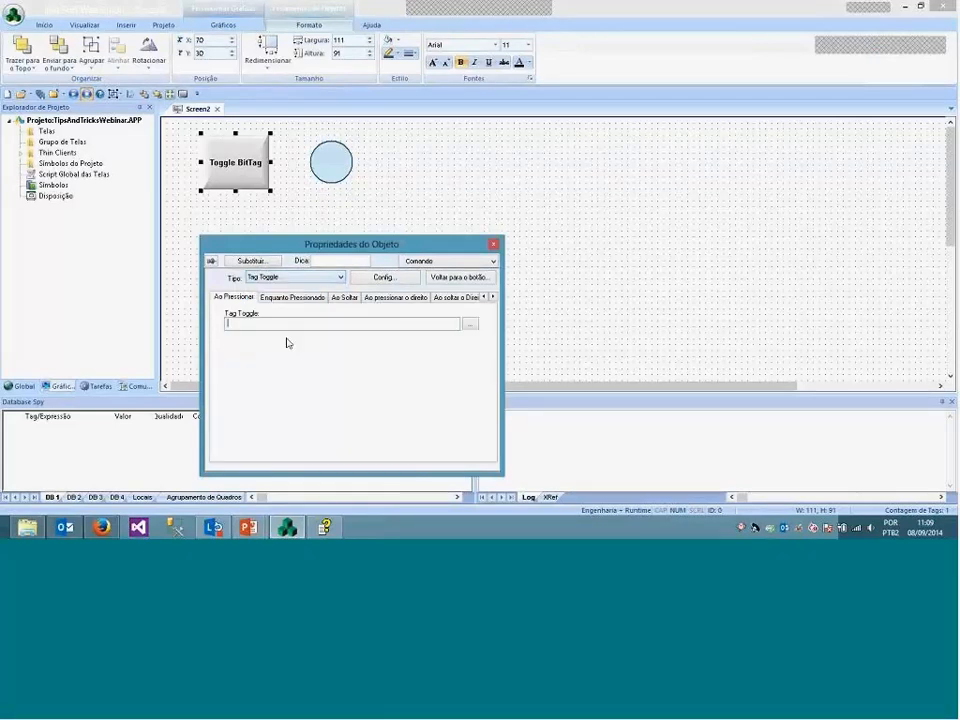
left_click(470, 324)
left_click(215, 297)
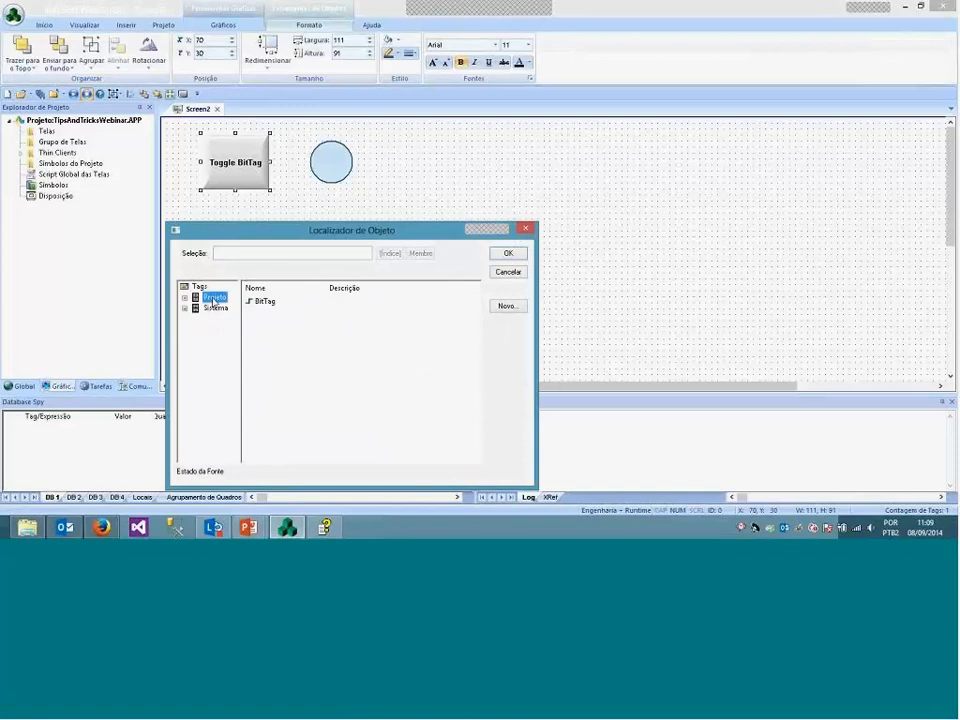
left_click(268, 303)
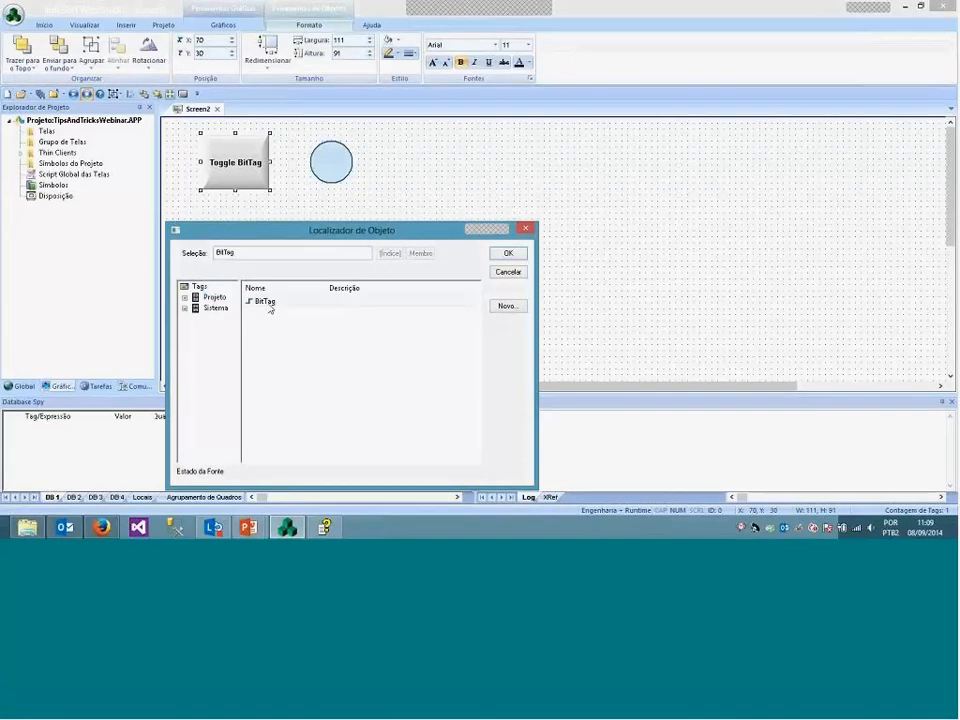
left_click(508, 253)
left_click(540, 280)
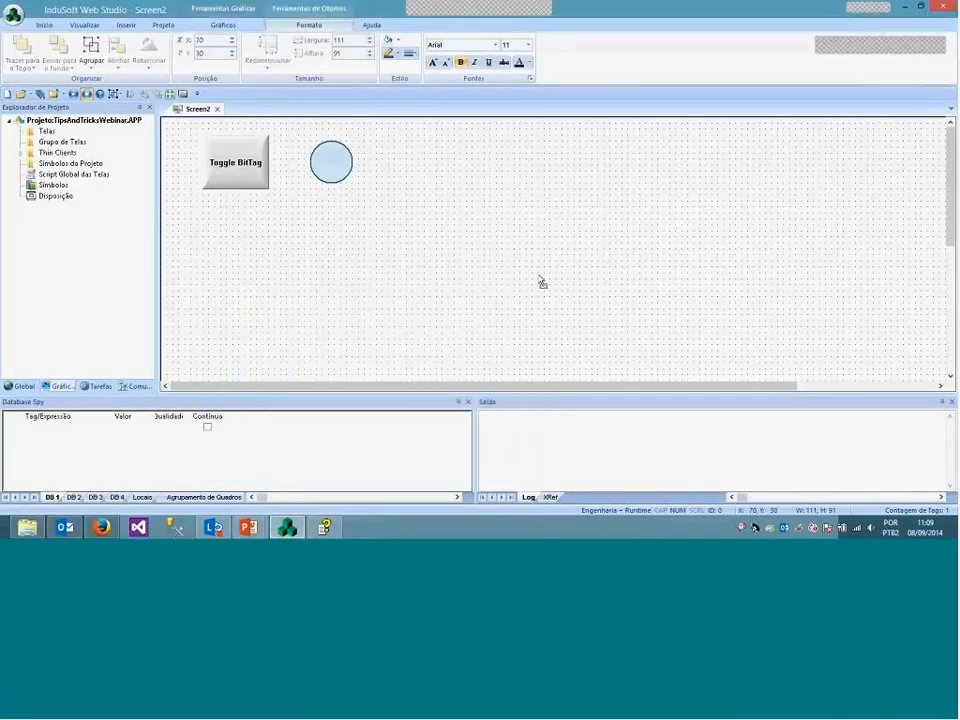
Save the screen as "main" in the project's Screen folder
right_click(190, 109)
left_click(203, 118)
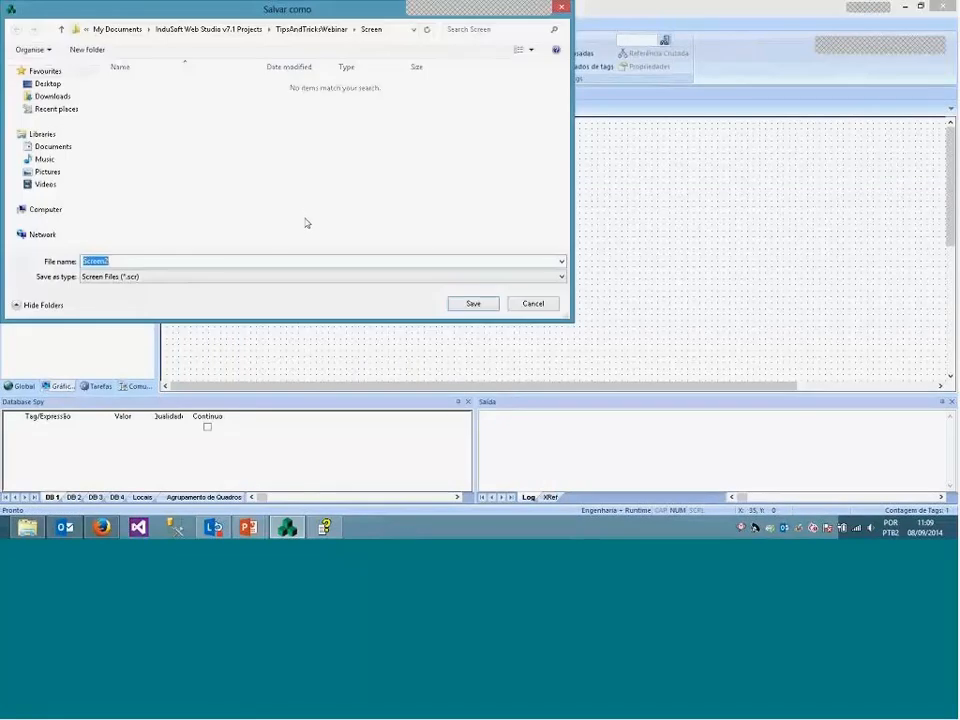
type("main")
key("Return")
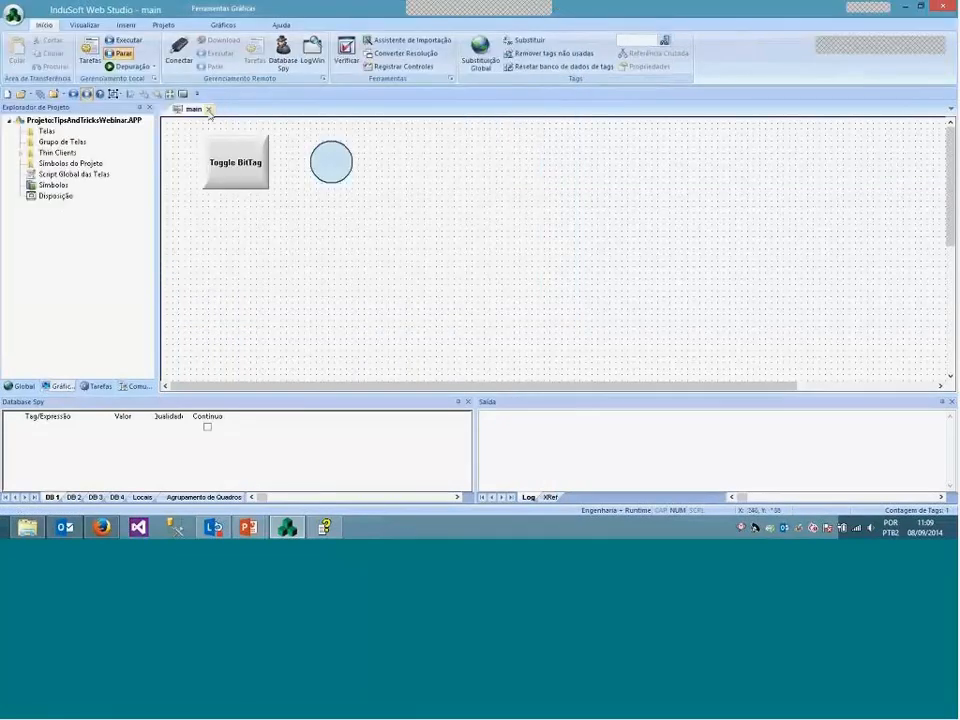
Close the main screen and define main.scr as the project's startup screen
left_click(209, 109)
double_click(42, 131)
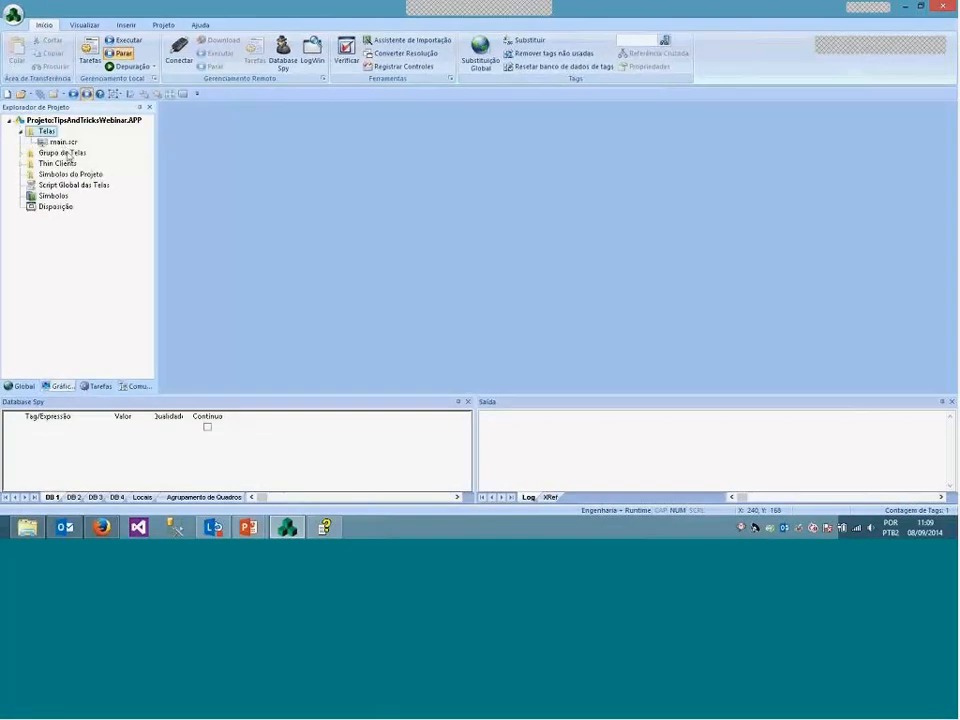
right_click(63, 146)
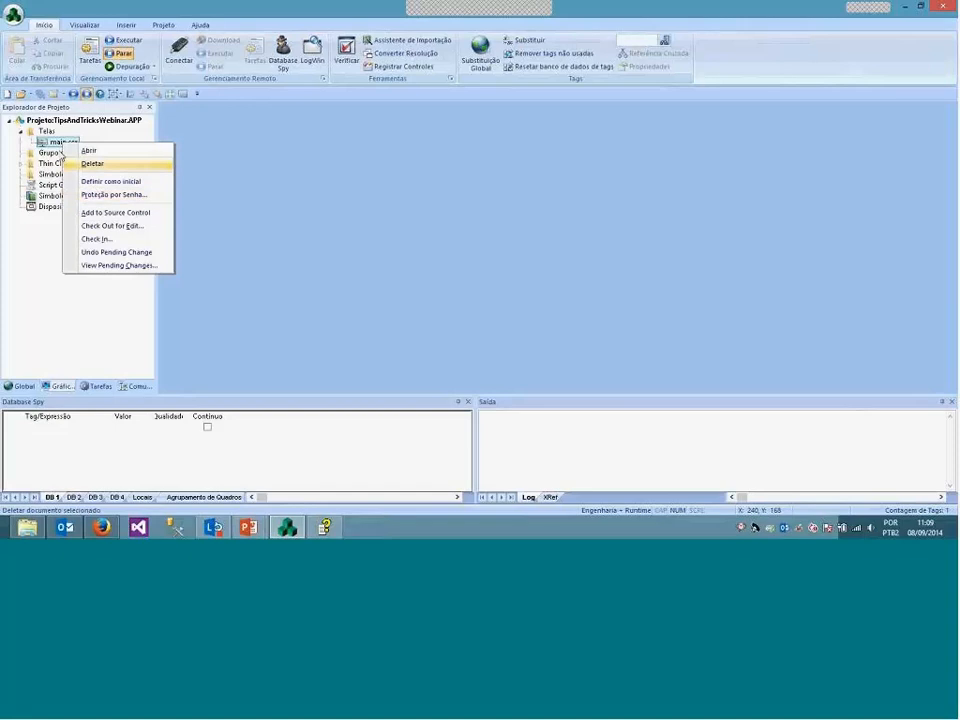
left_click(206, 195)
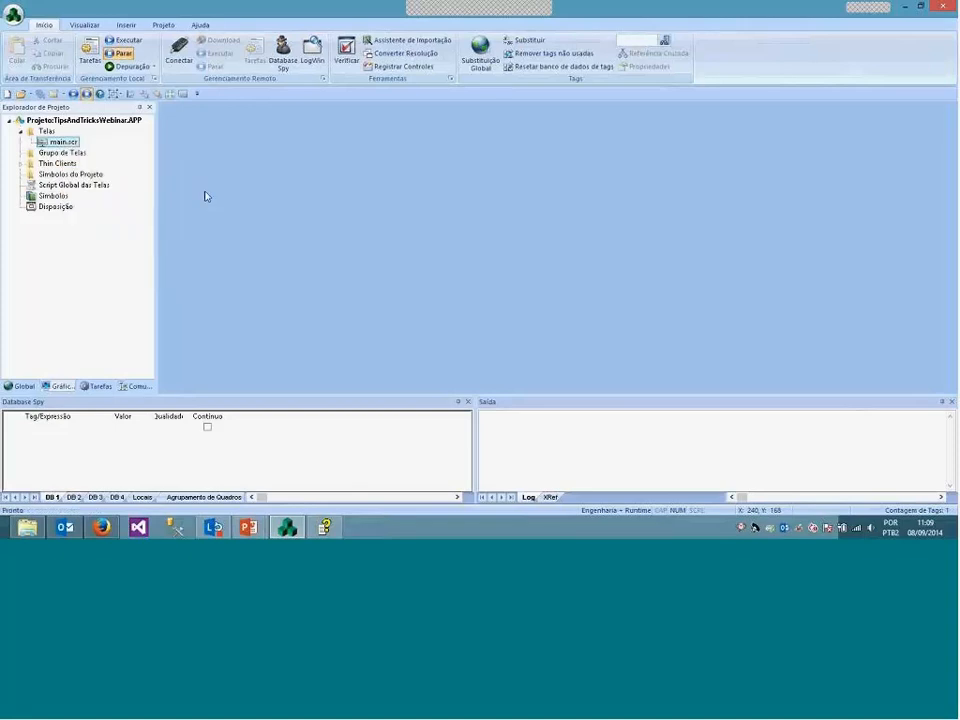
Run the project and test the Toggle BitTag button several times to check the circle's colour change
left_click(121, 54)
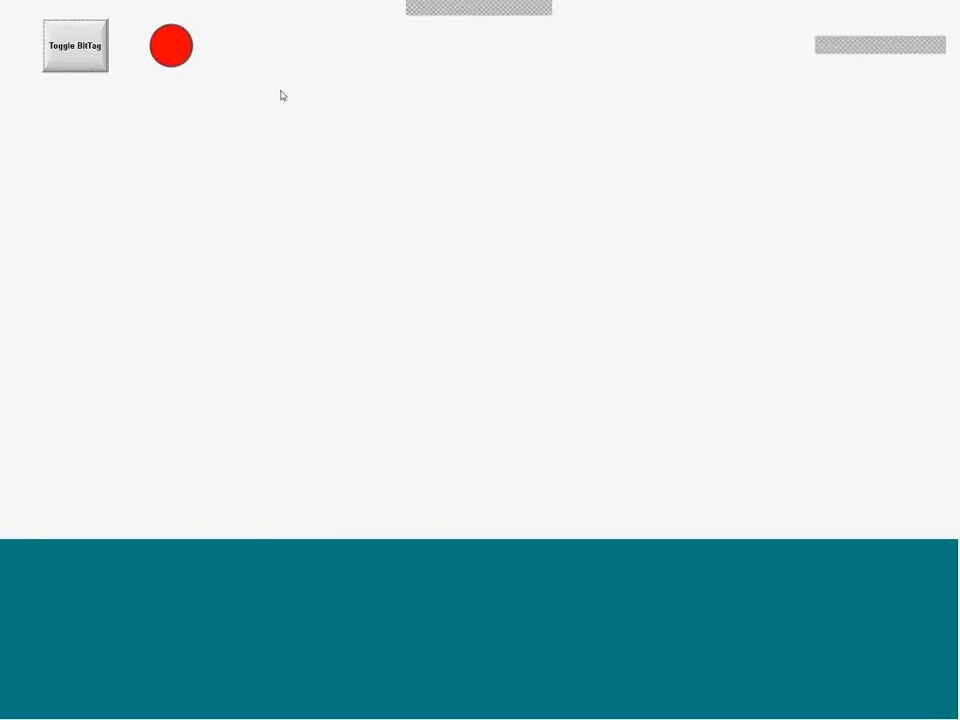
left_click(75, 47)
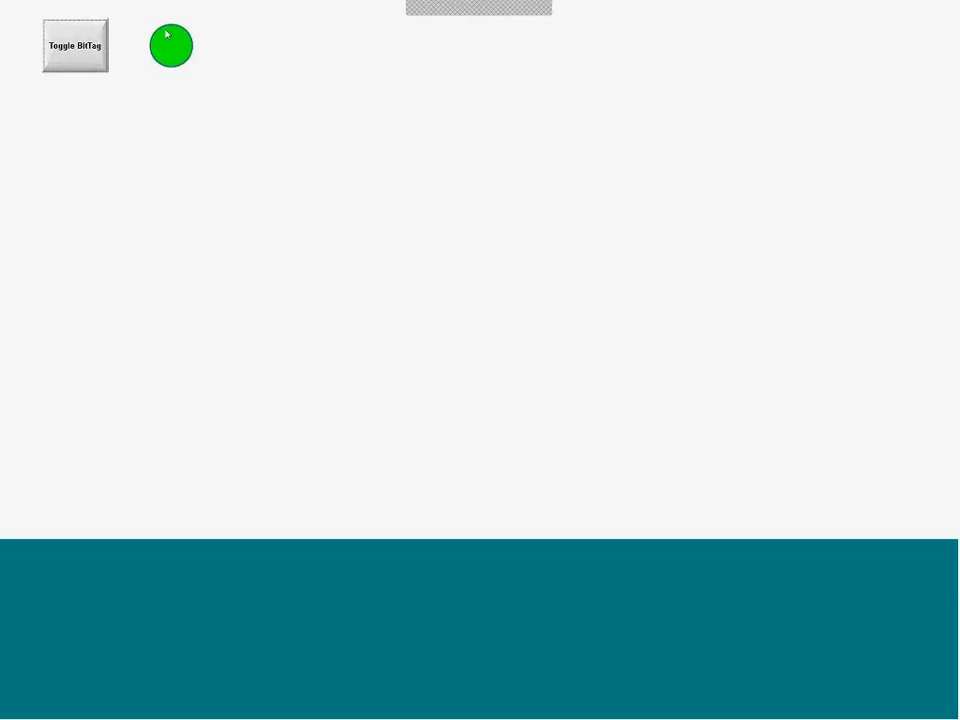
left_click(76, 64)
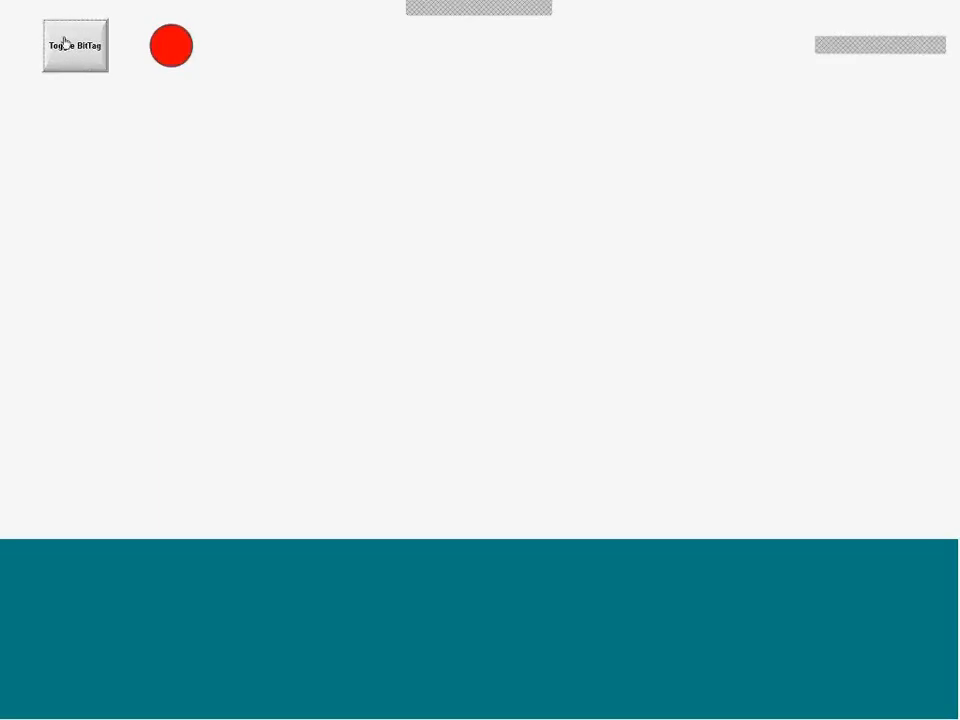
left_click(52, 36)
left_click(77, 62)
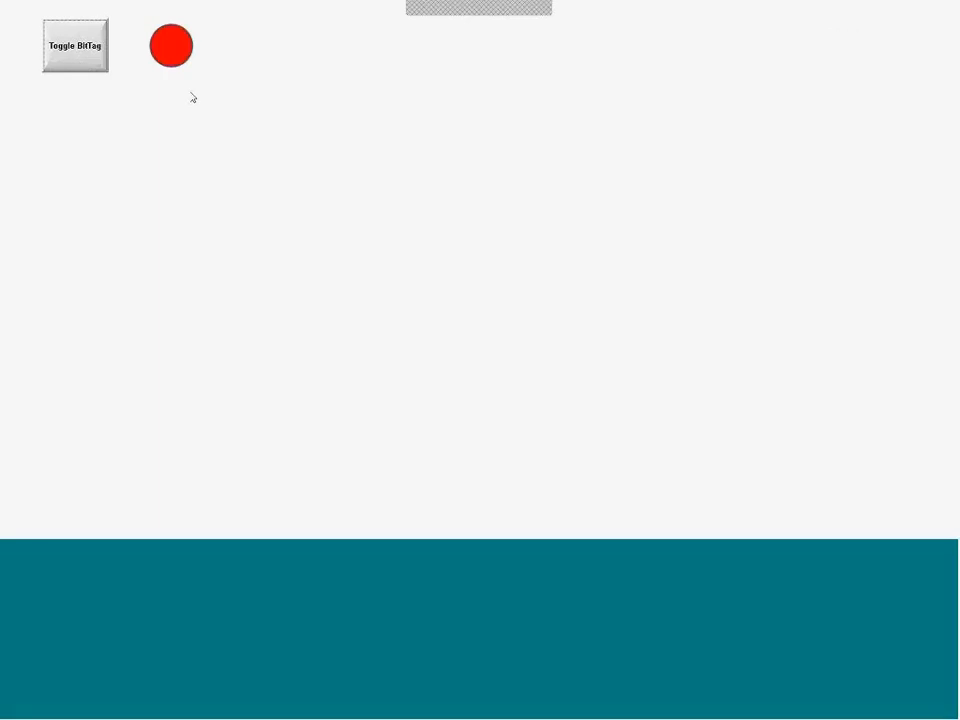
Return to the development environment, reopen main.scr and add {BitTag} as a second line in the button's caption
key("alt+Tab")
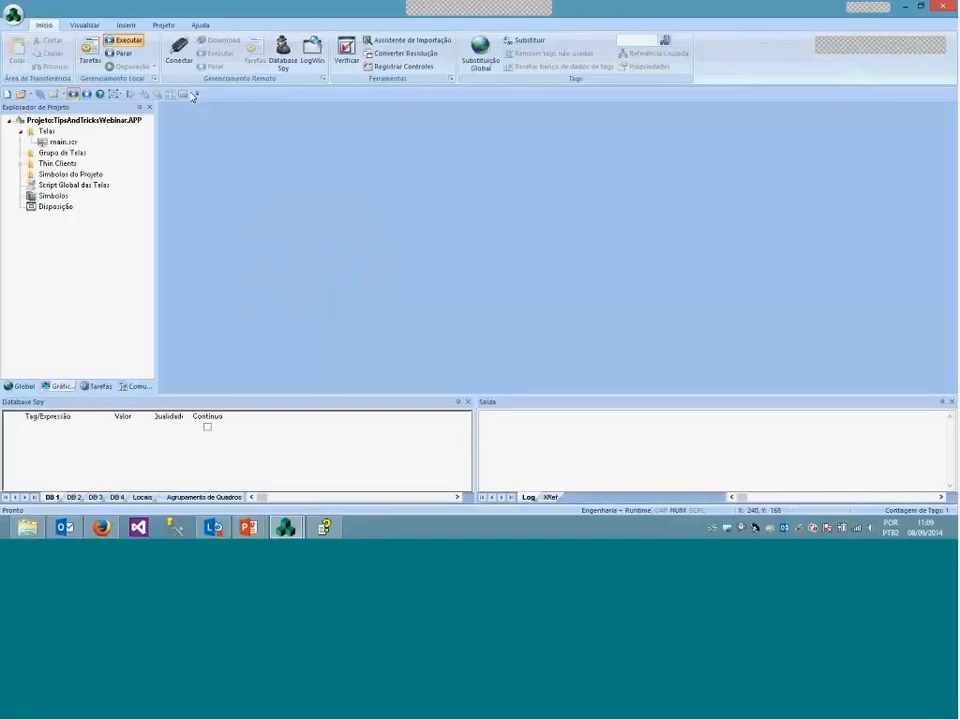
double_click(62, 144)
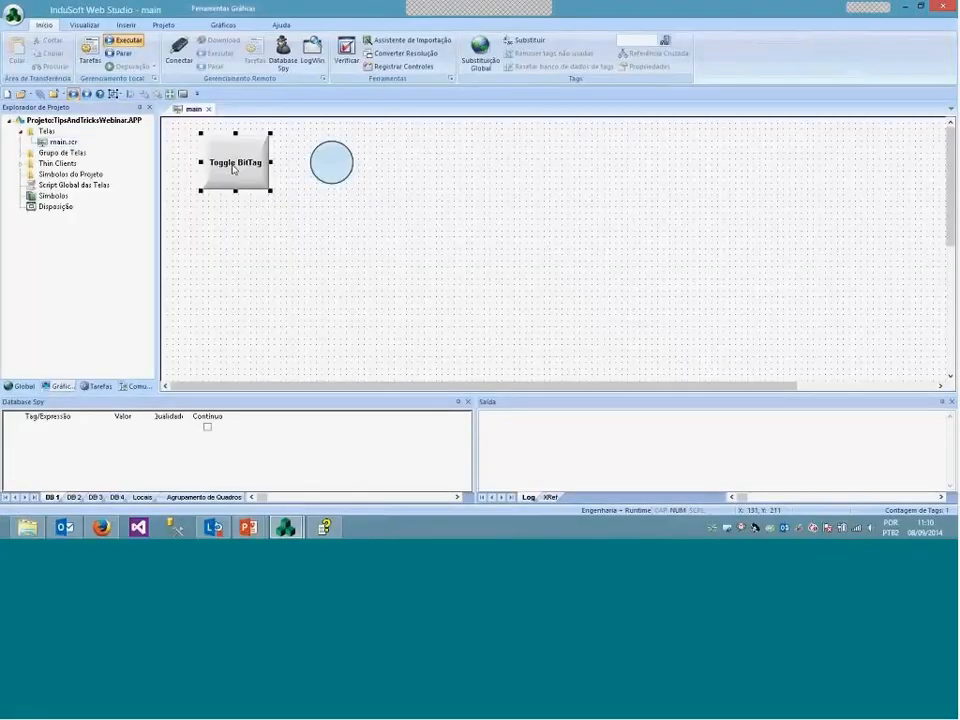
double_click(233, 170)
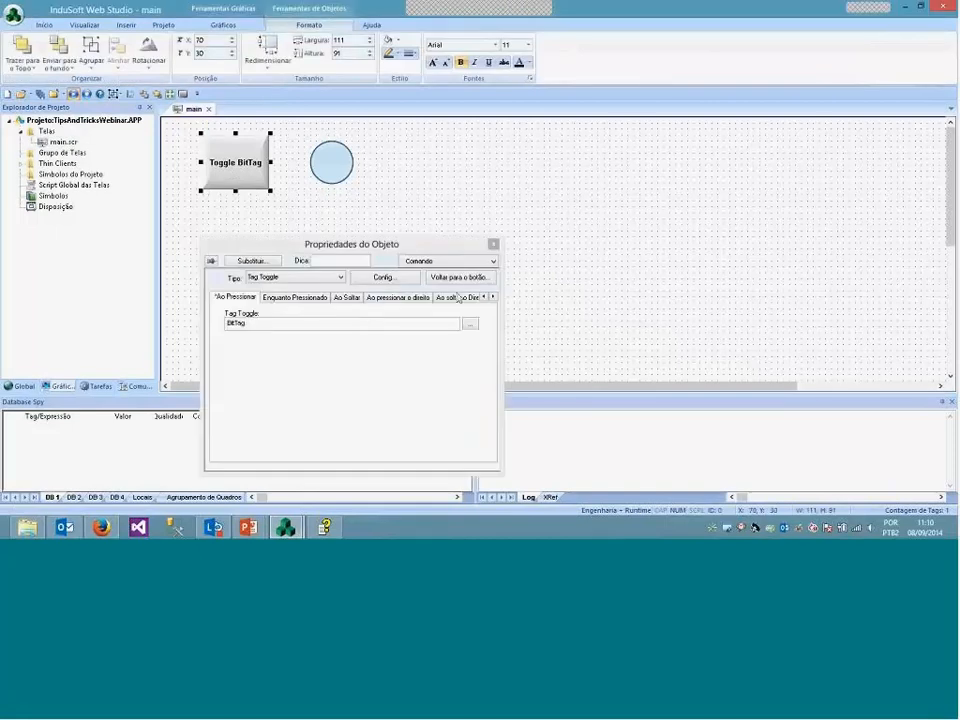
left_click(462, 277)
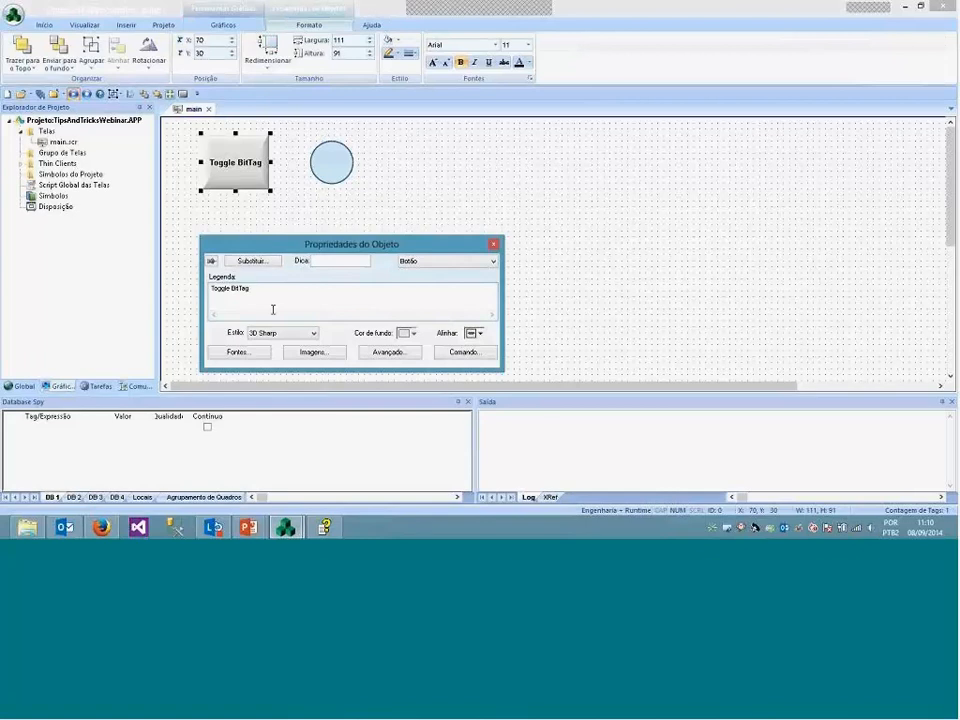
key("Return")
type("{BitTag")
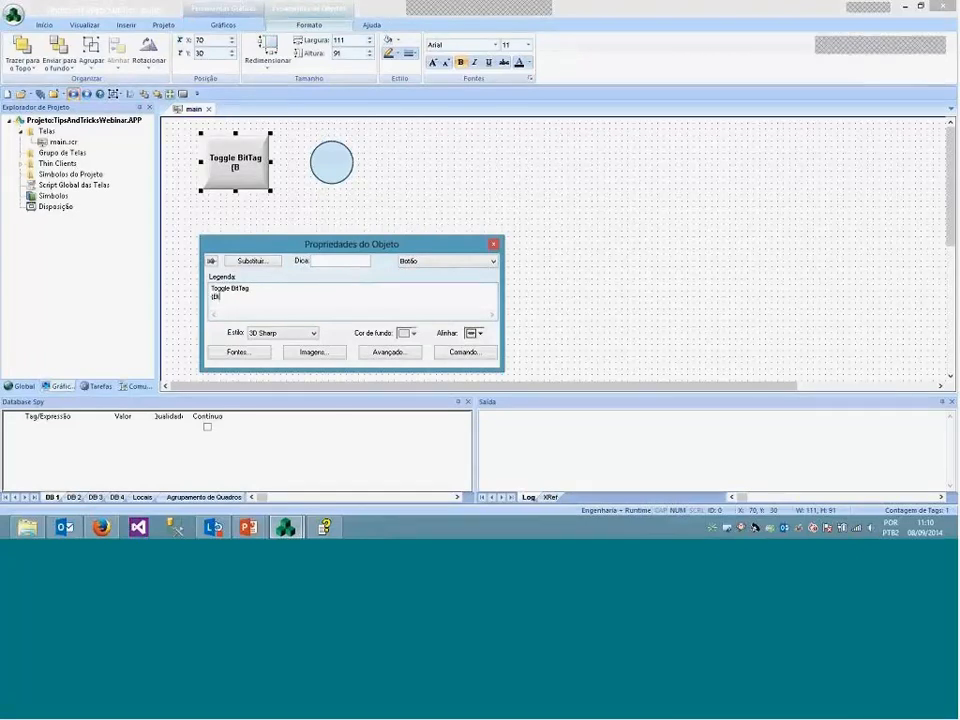
type("}")
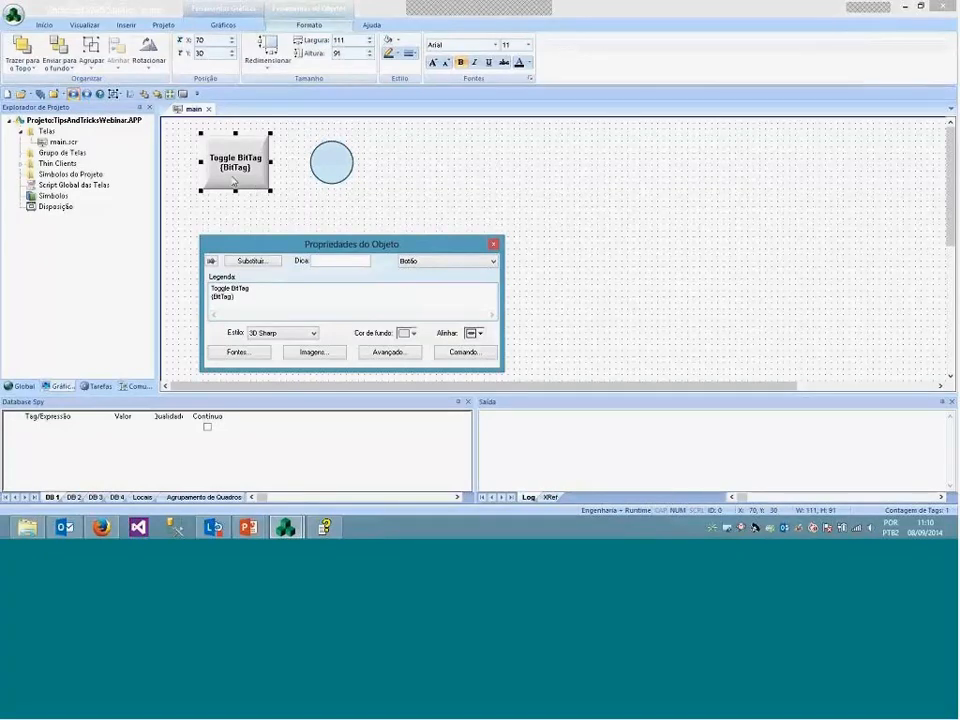
left_click(370, 211)
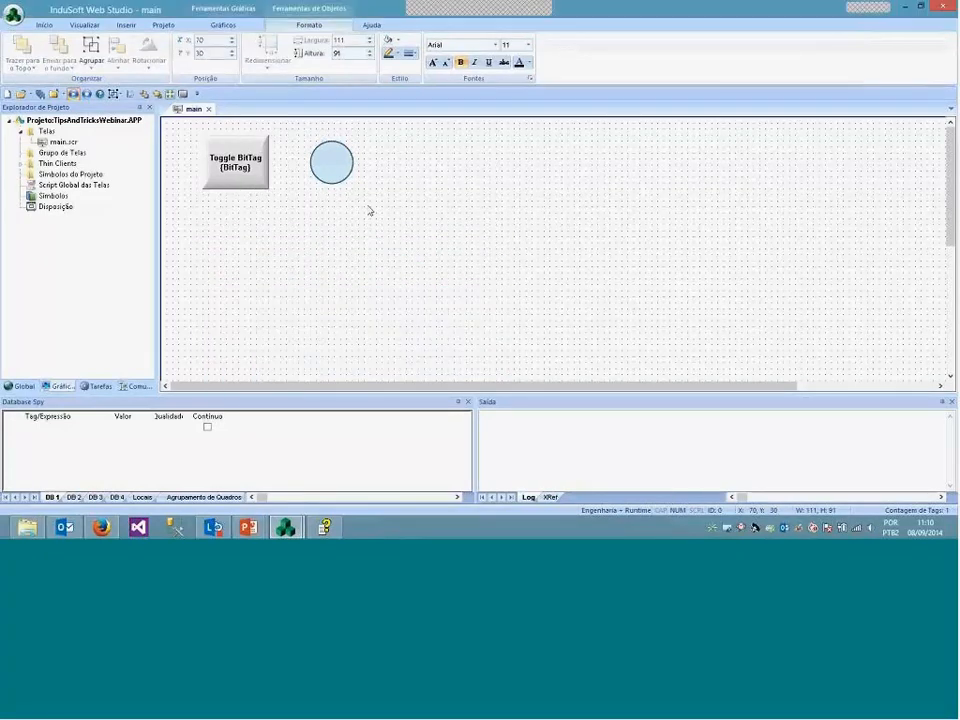
Save the main screen and test the updated toggle button on and off in the running project
left_click(190, 93)
left_click(215, 120)
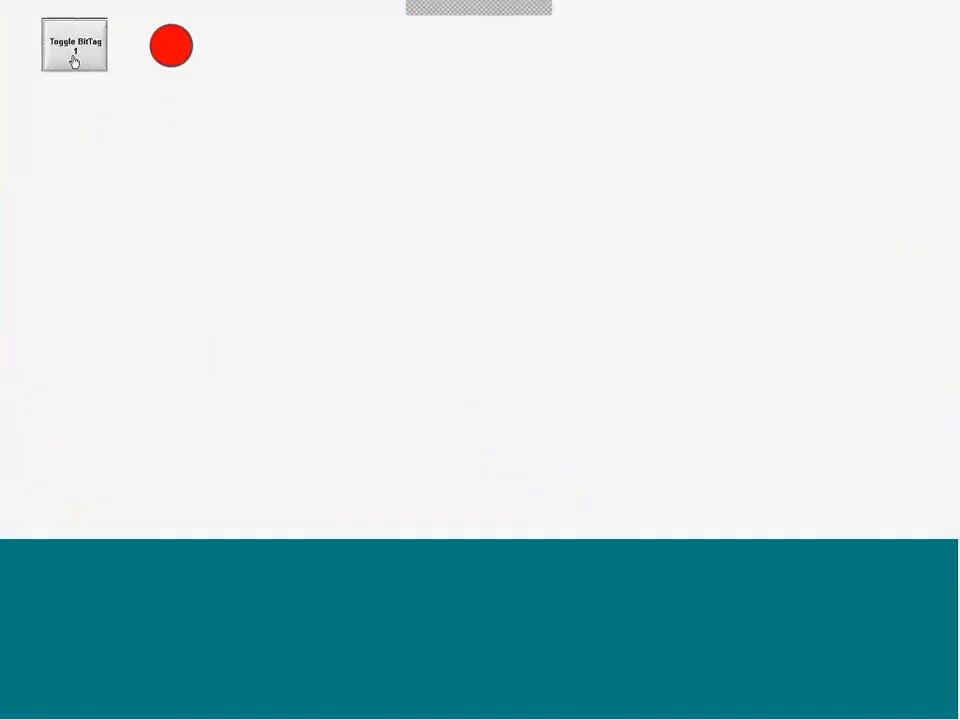
left_click(73, 58)
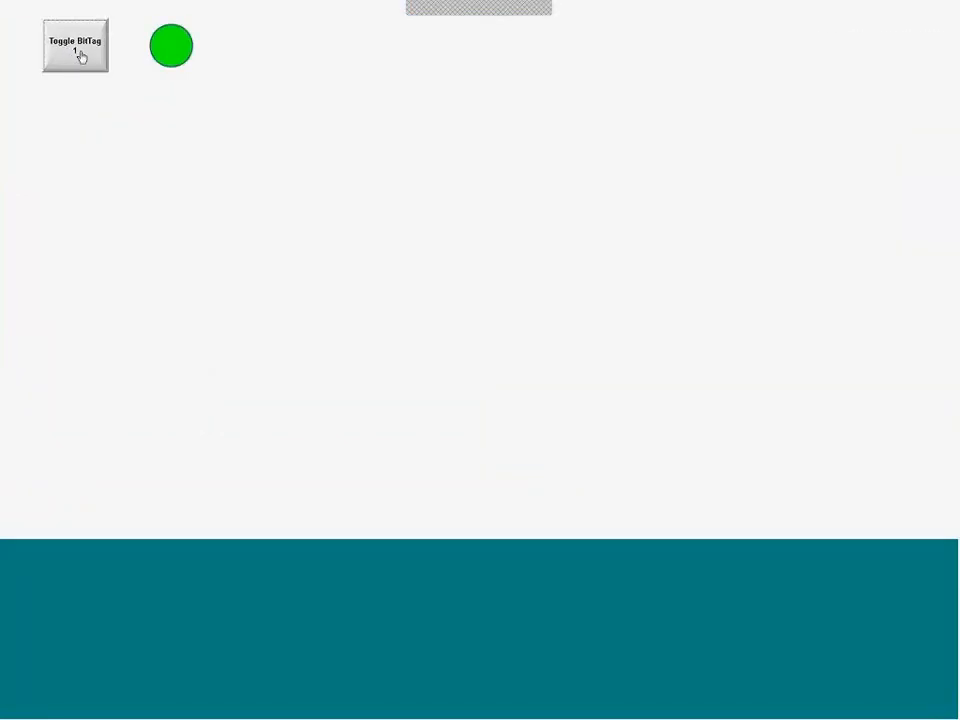
left_click(74, 63)
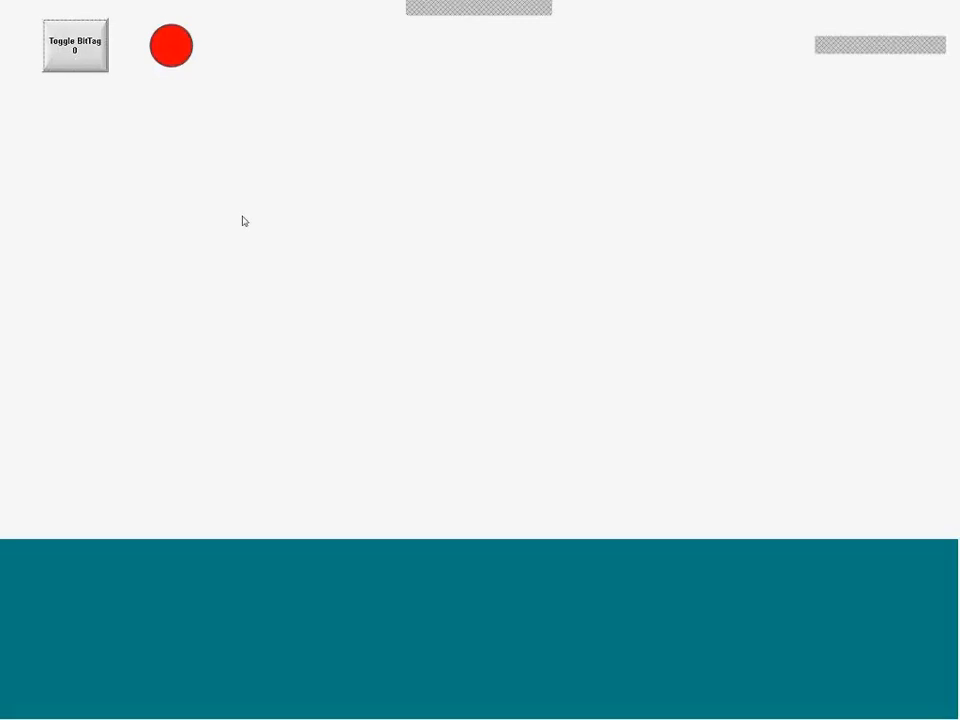
Return to the development environment and change the toggle button caption's second line to {IF (BitTag=0, "OFF", "ON")}
key("alt+Tab")
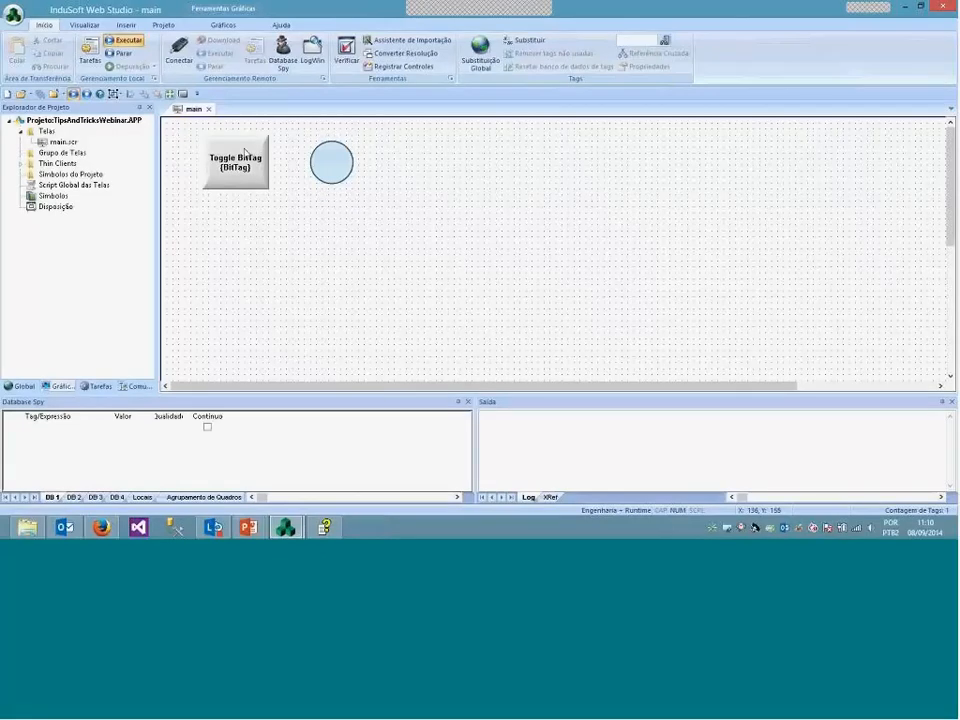
left_click(245, 158)
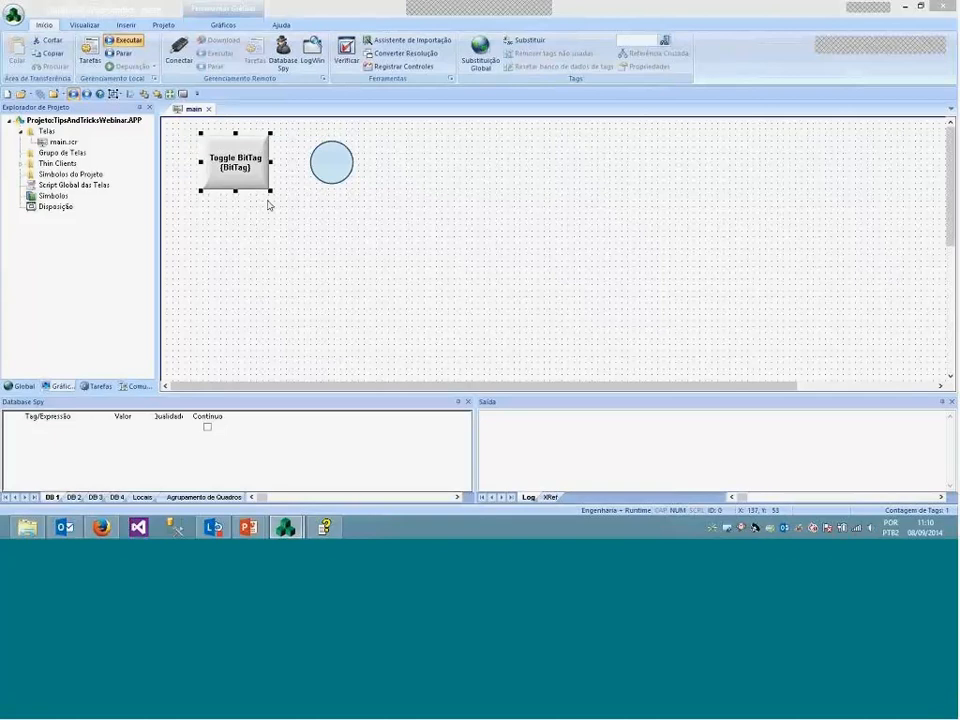
key("alt+Return")
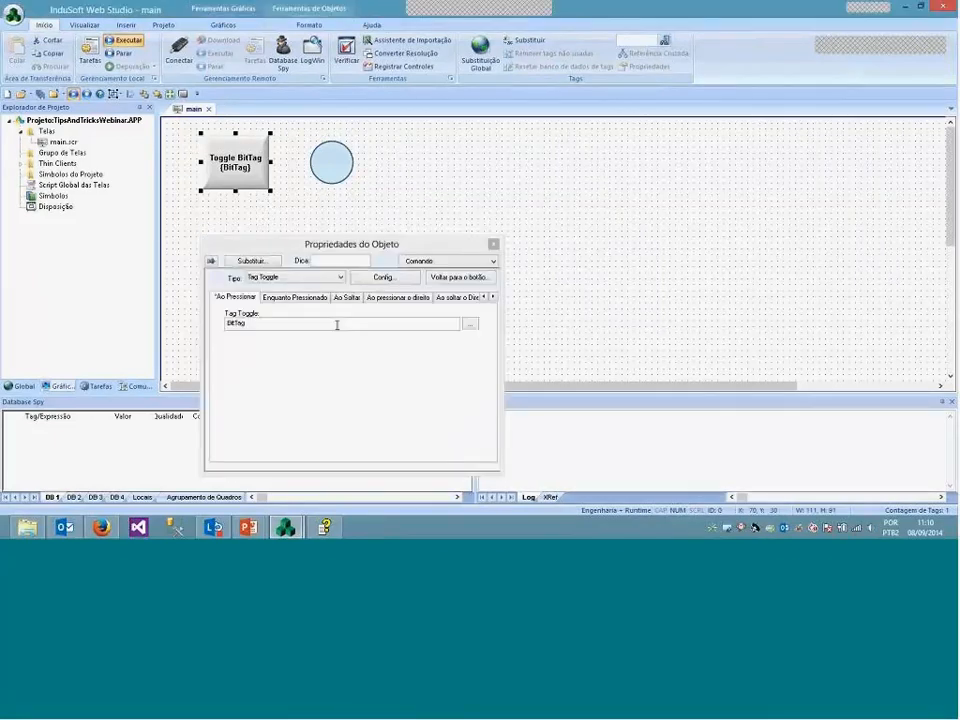
key("Left")
key("Left")
key("Left")
key("Left")
key("Left")
key("Left")
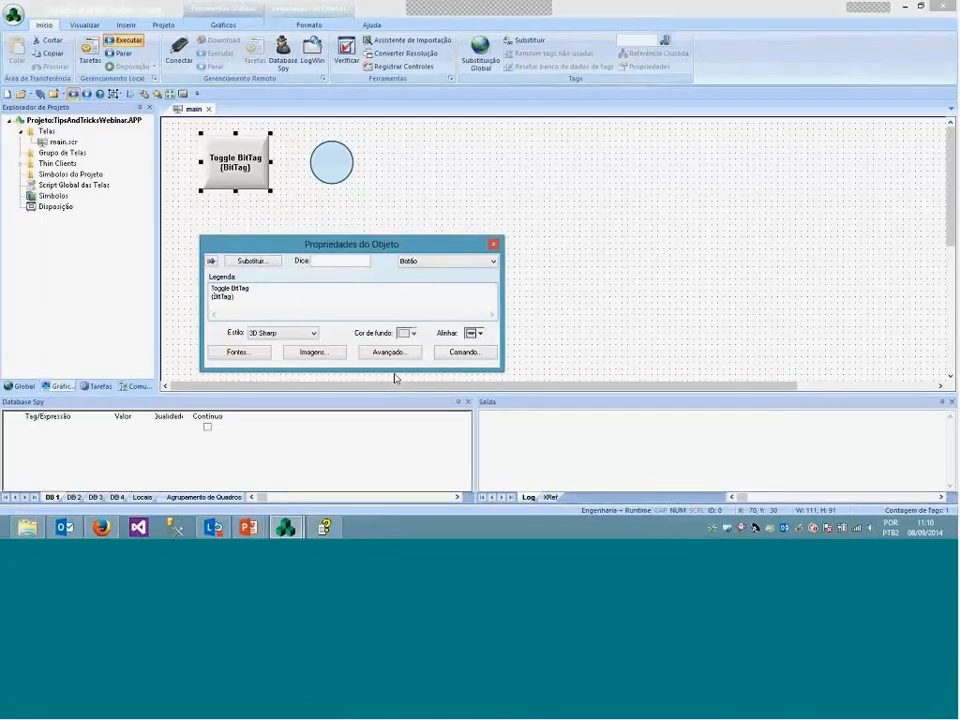
type("!")
type("F ")
type("=")
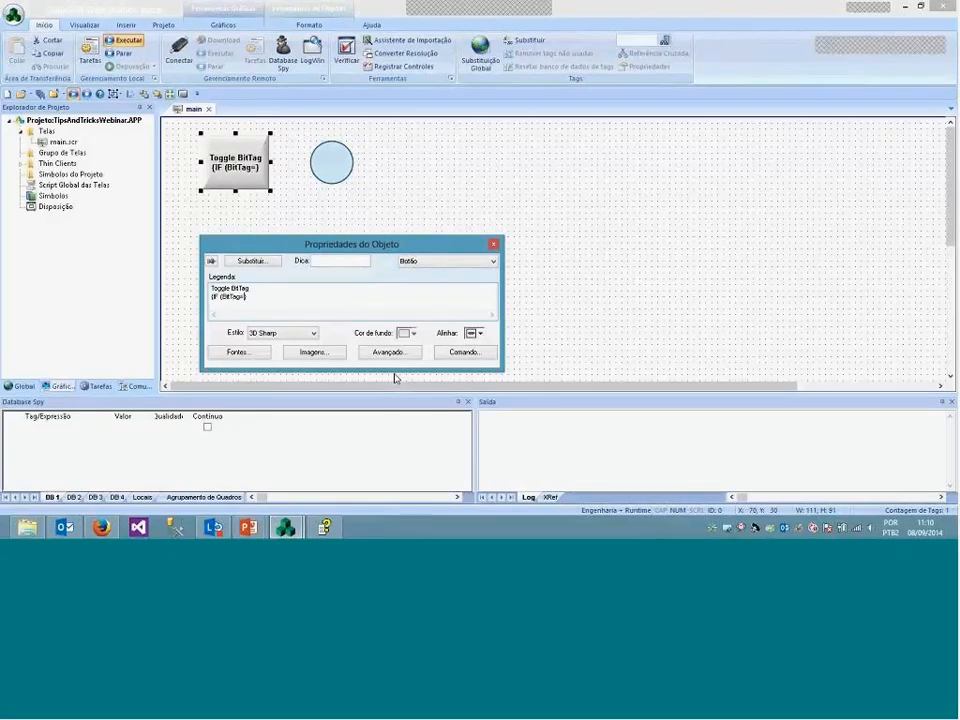
type("0, \"")
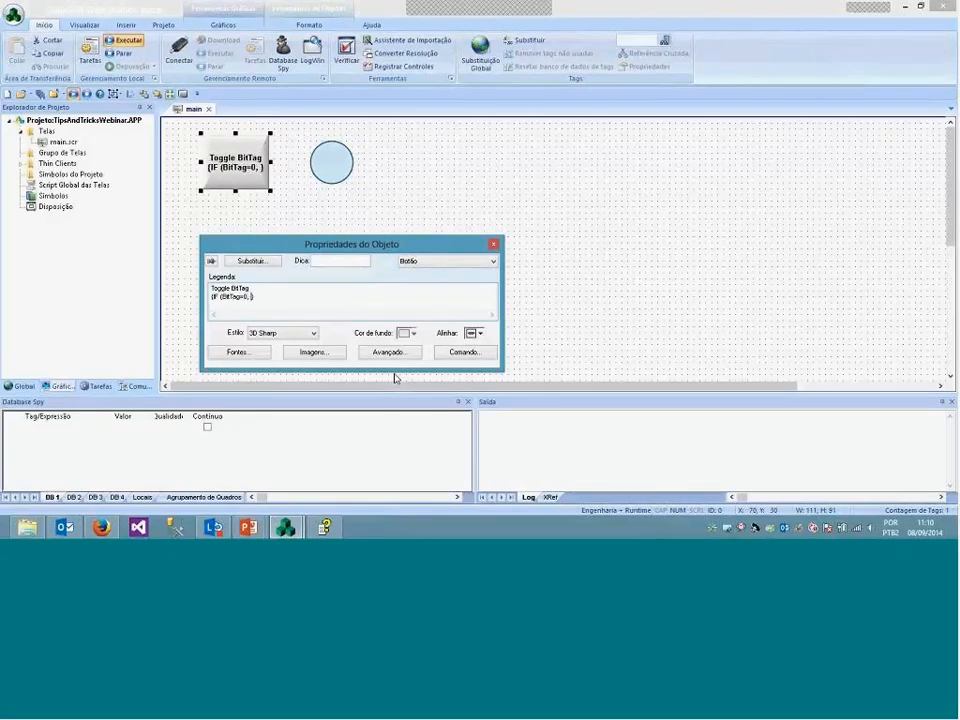
type("OFF\"")
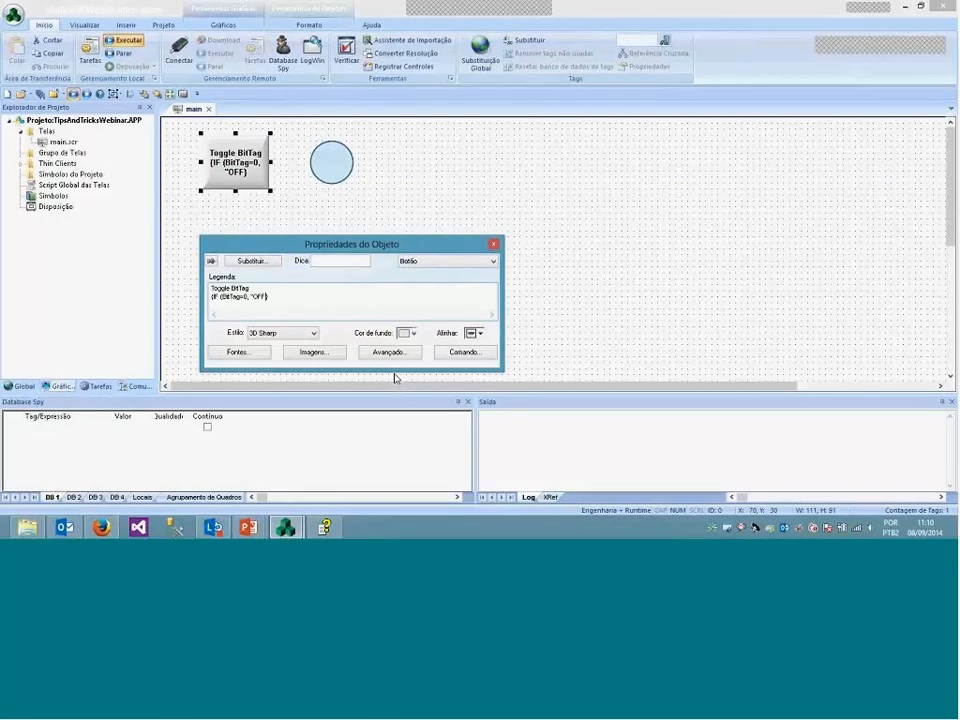
type(", \"ON\")}")
left_click_drag(219, 298, 291, 299)
left_click(555, 306)
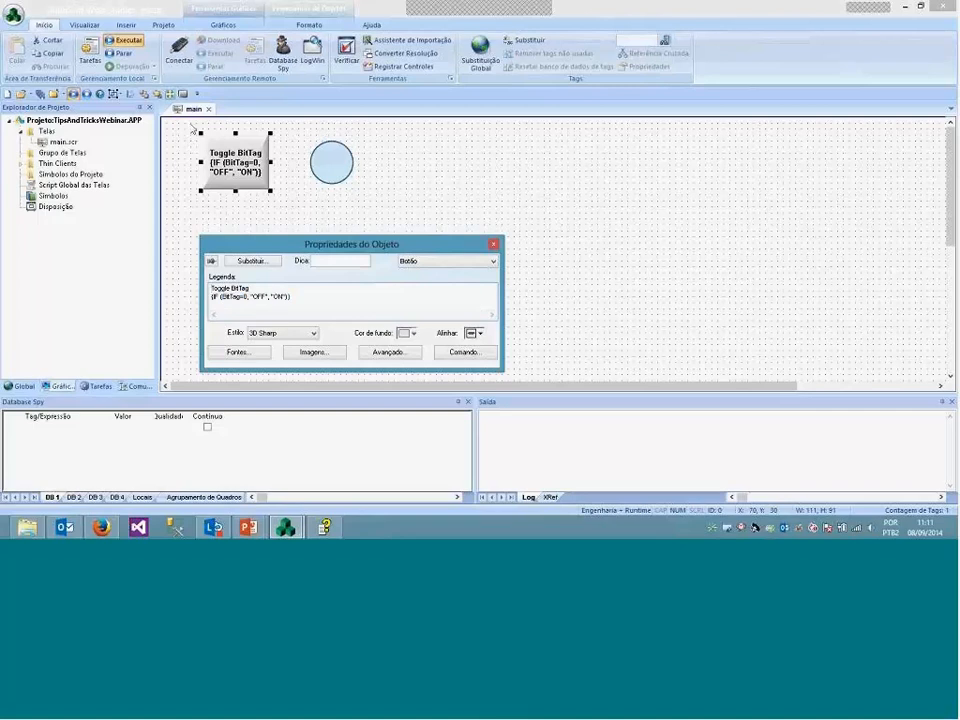
left_click(419, 232)
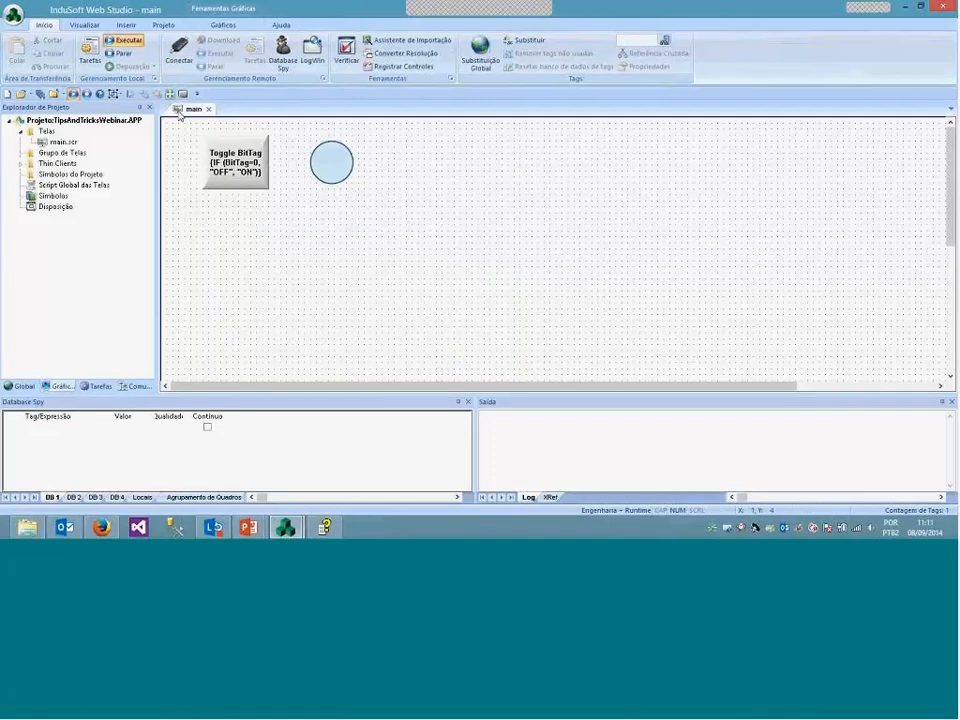
Save the main screen and toggle the button in the running project to test its OFF/ON caption
right_click(179, 110)
left_click(202, 121)
key("alt+Tab")
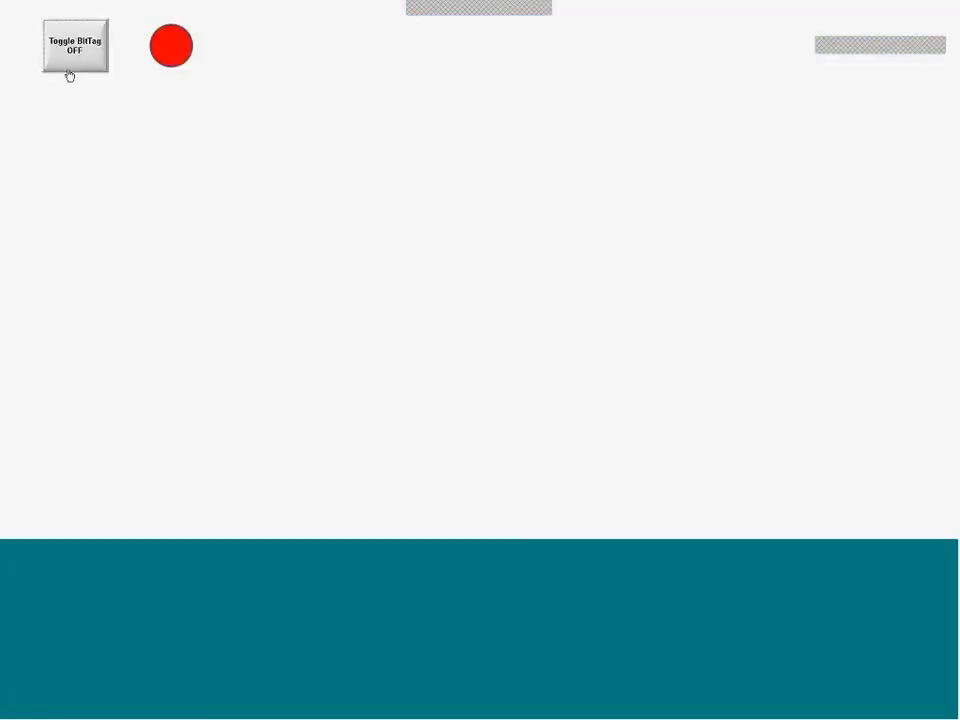
left_click(71, 66)
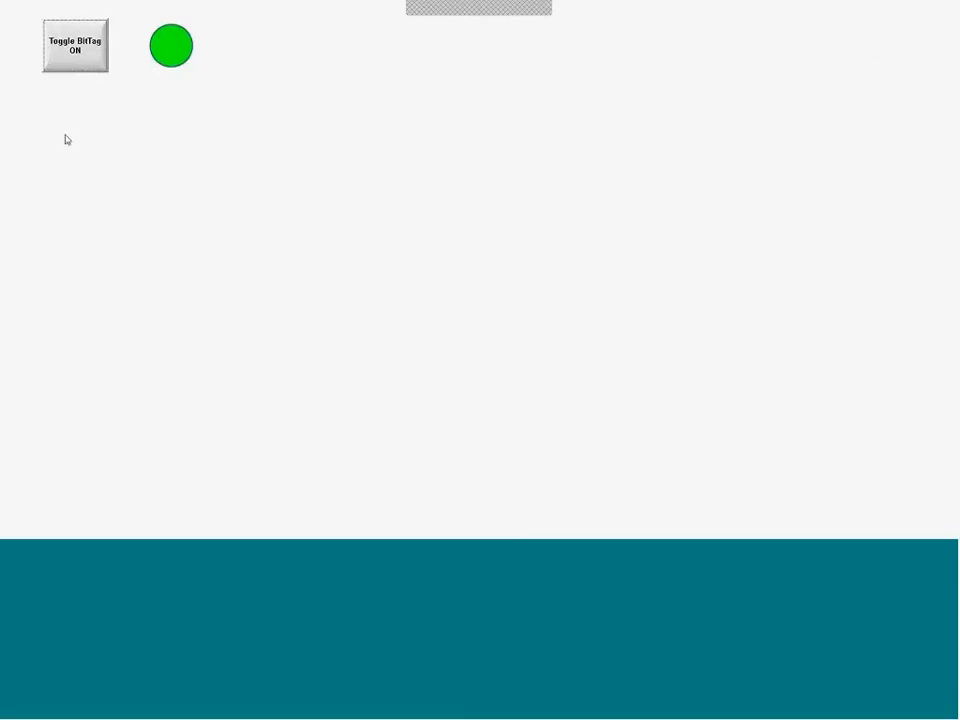
Return to the development environment and draw a second circle about 80 by 80 beside the existing circle
key("alt+Tab")
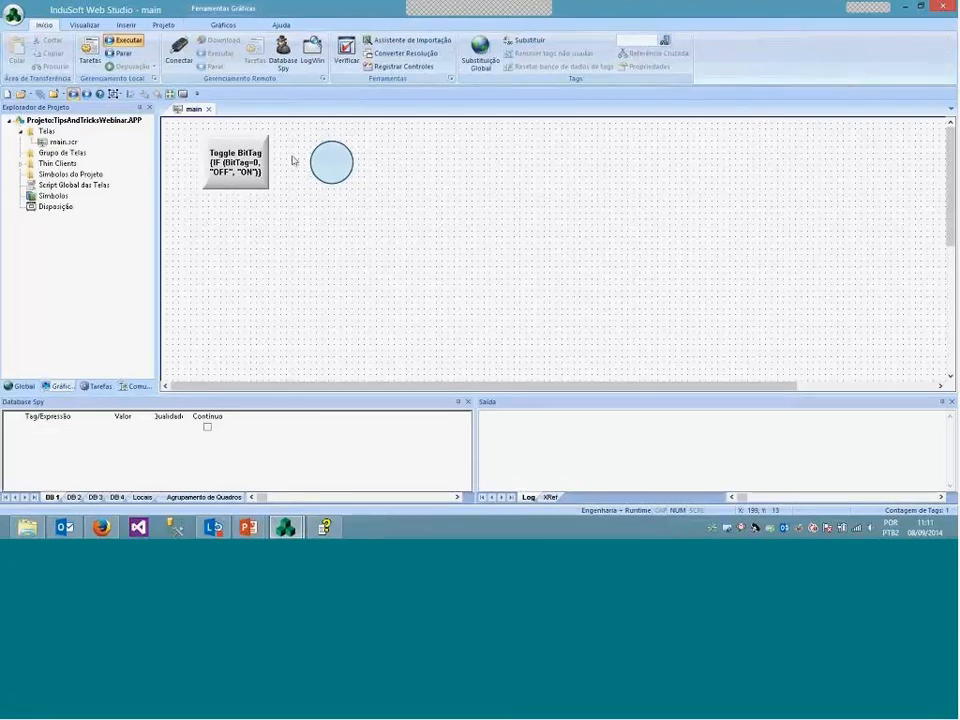
left_click(222, 24)
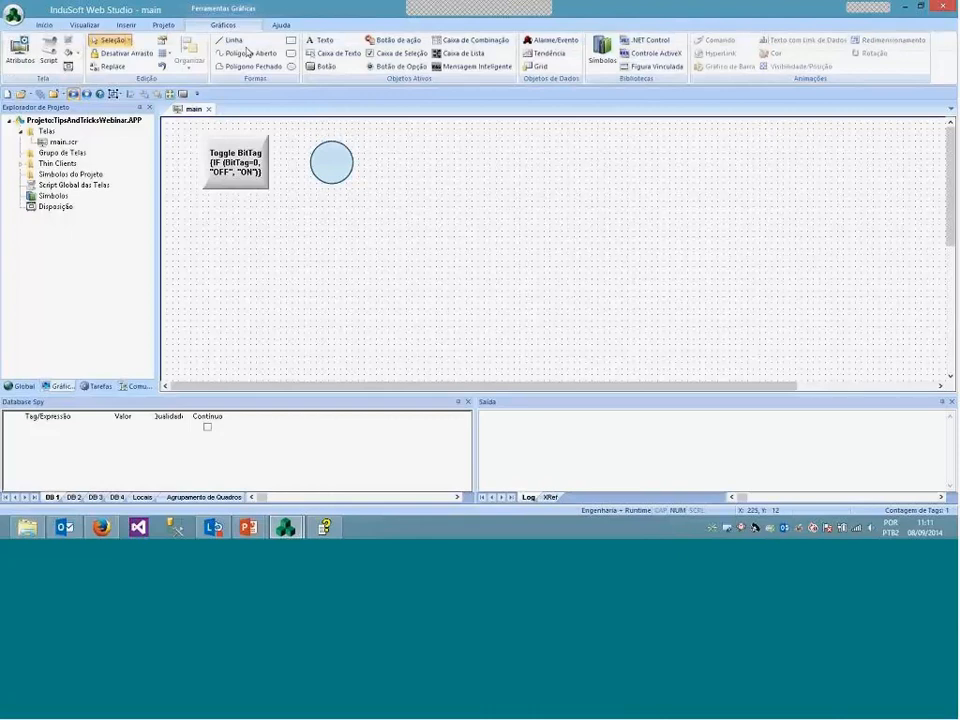
left_click(290, 66)
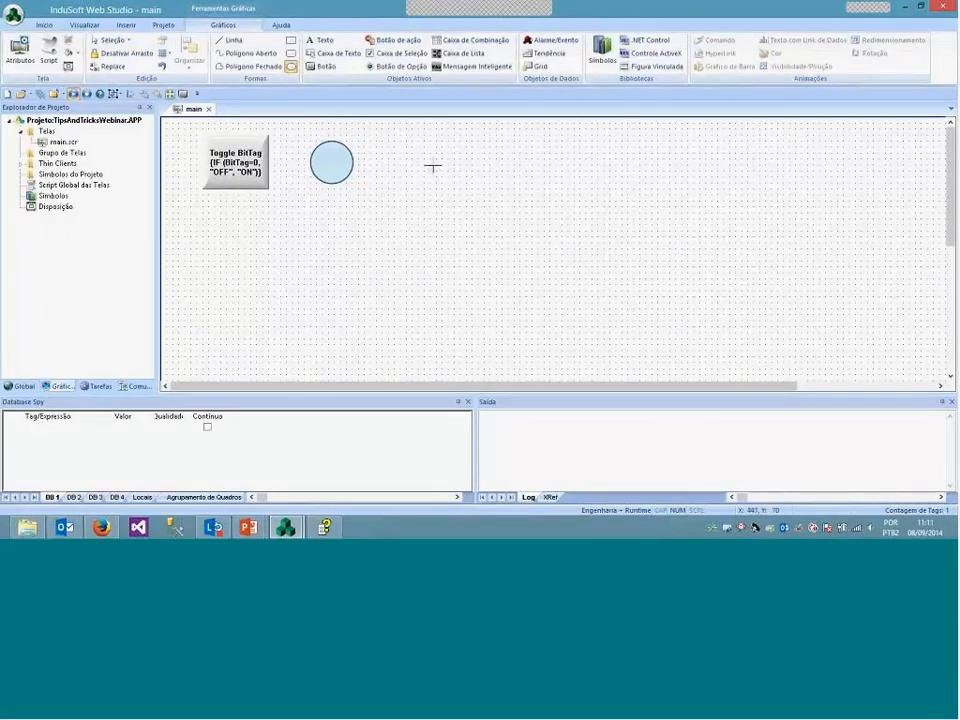
left_click_drag(432, 167, 481, 209)
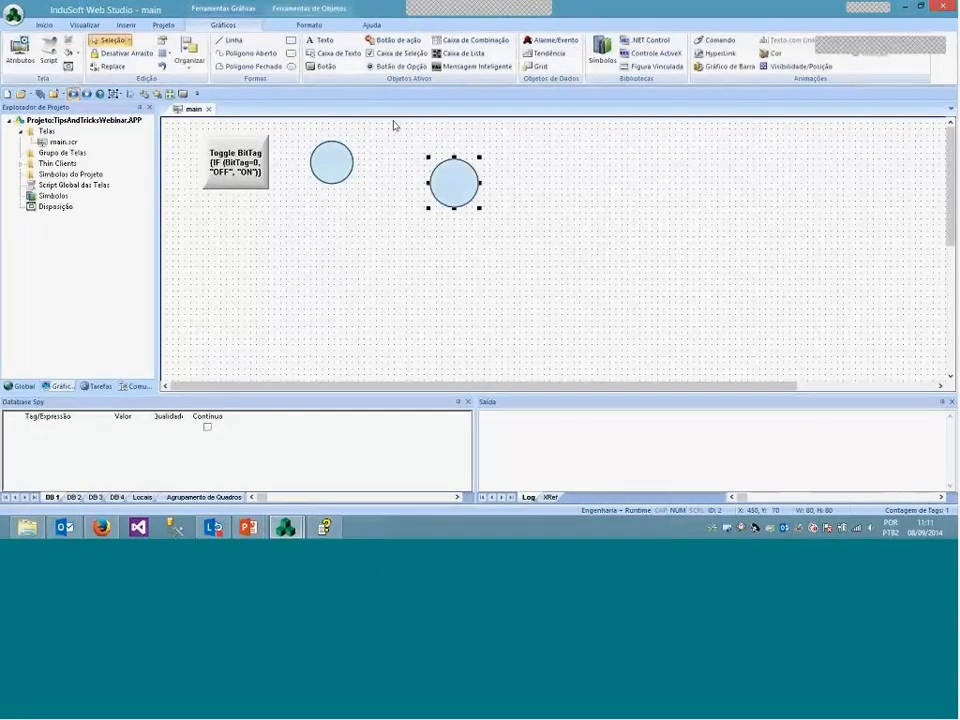
Set the new circle's width and height to 60
left_click(309, 24)
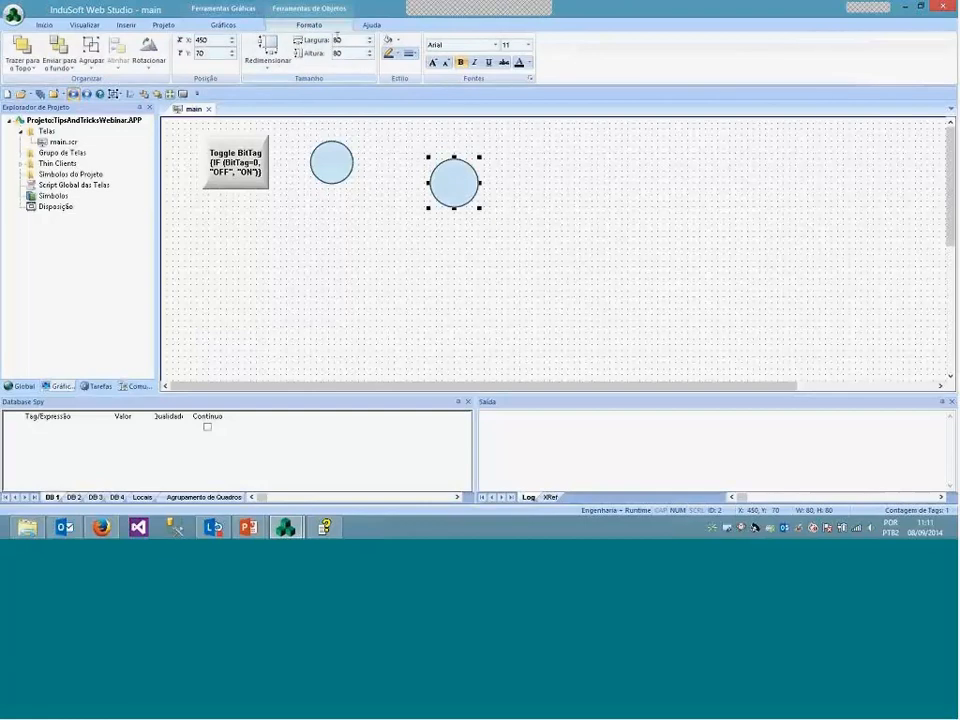
left_click_drag(349, 40, 307, 33)
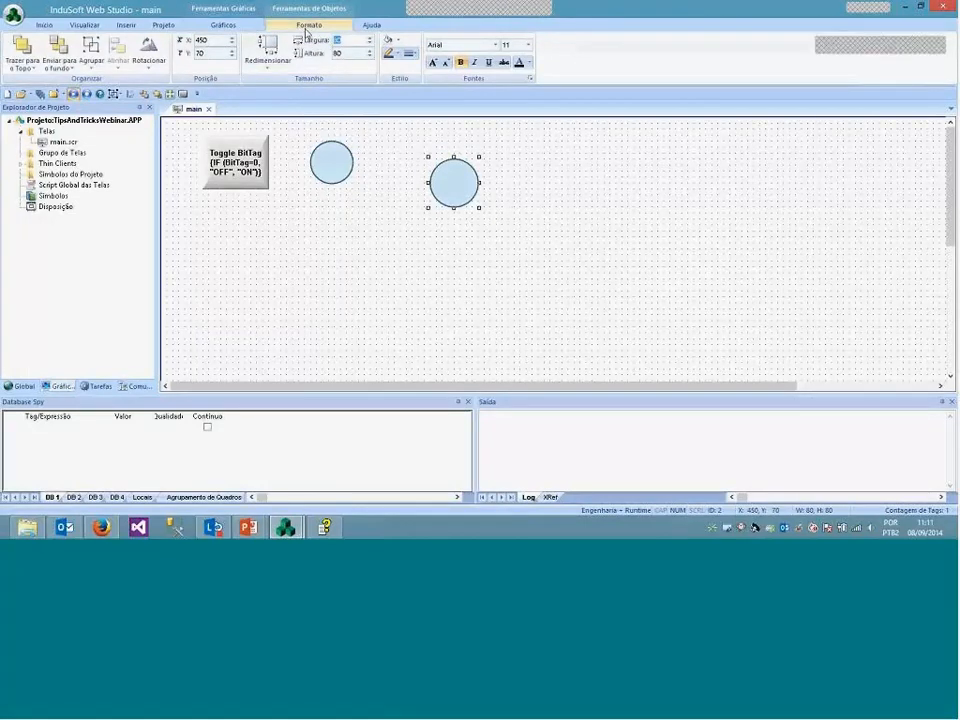
type("60")
key("Tab")
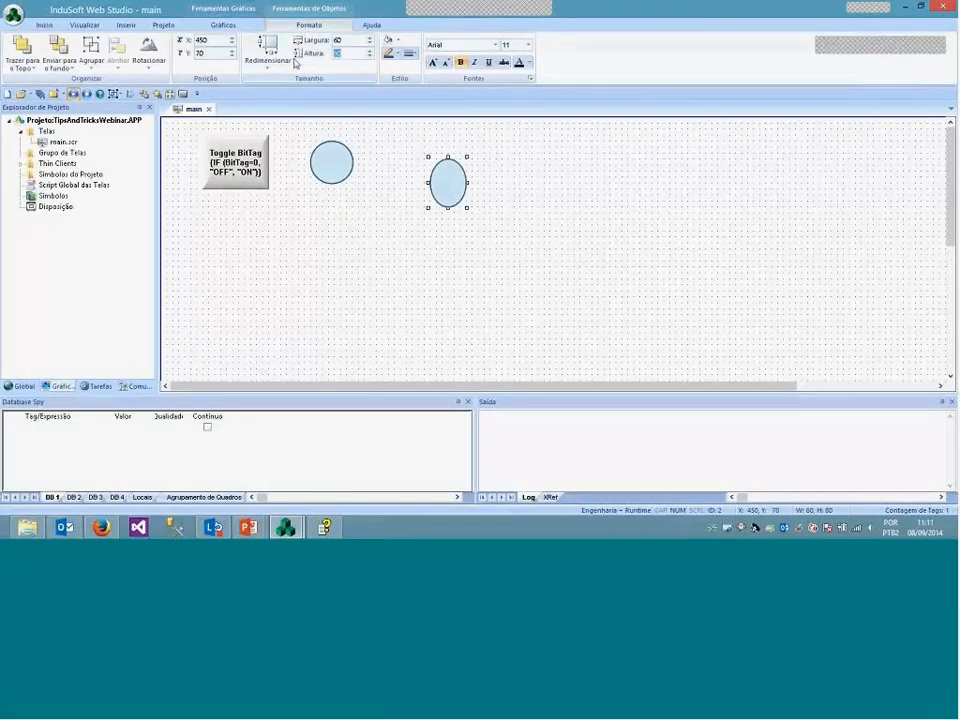
type("60")
key("Return")
left_click(436, 203)
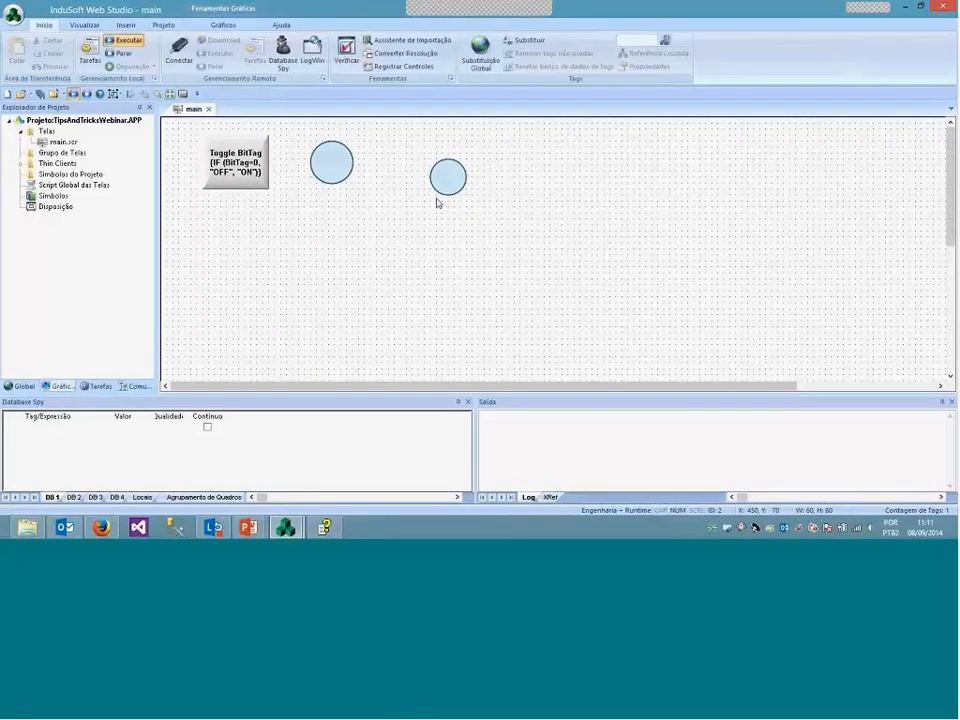
Remove the new circle's border and fill it with a black-to-white Diagonal cima gradient in the variant with the light upper-left corner
double_click(446, 178)
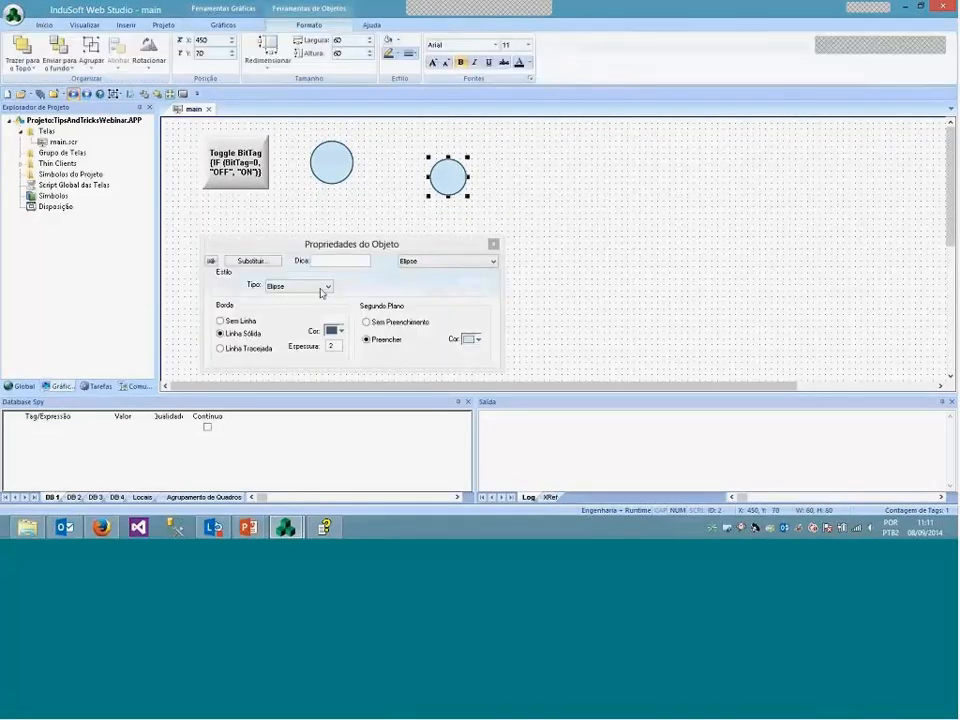
left_click(221, 321)
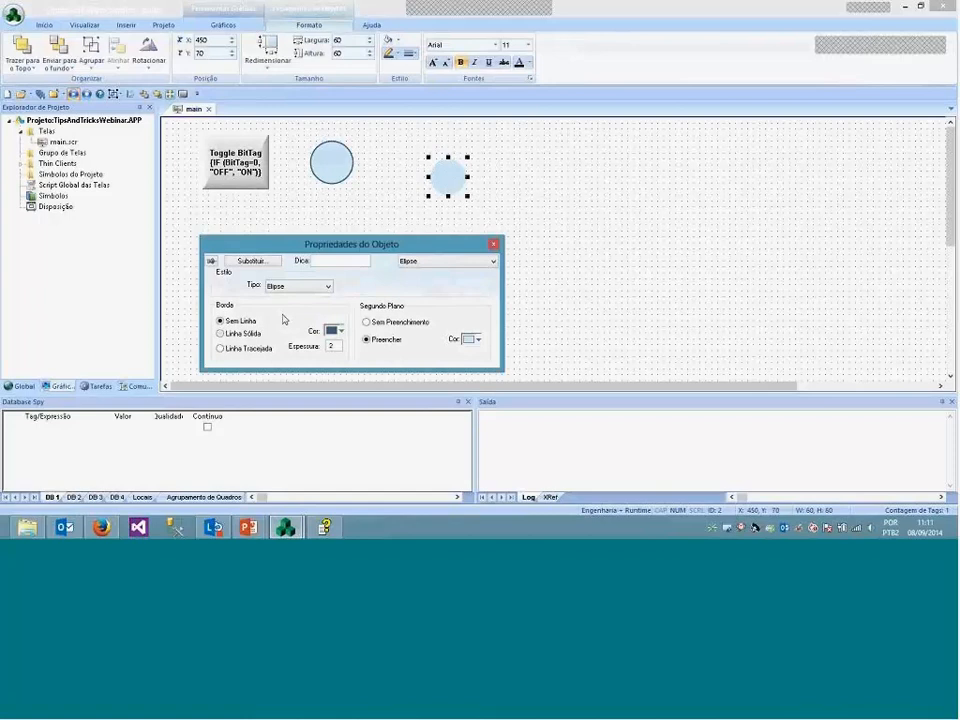
left_click(477, 341)
left_click(512, 489)
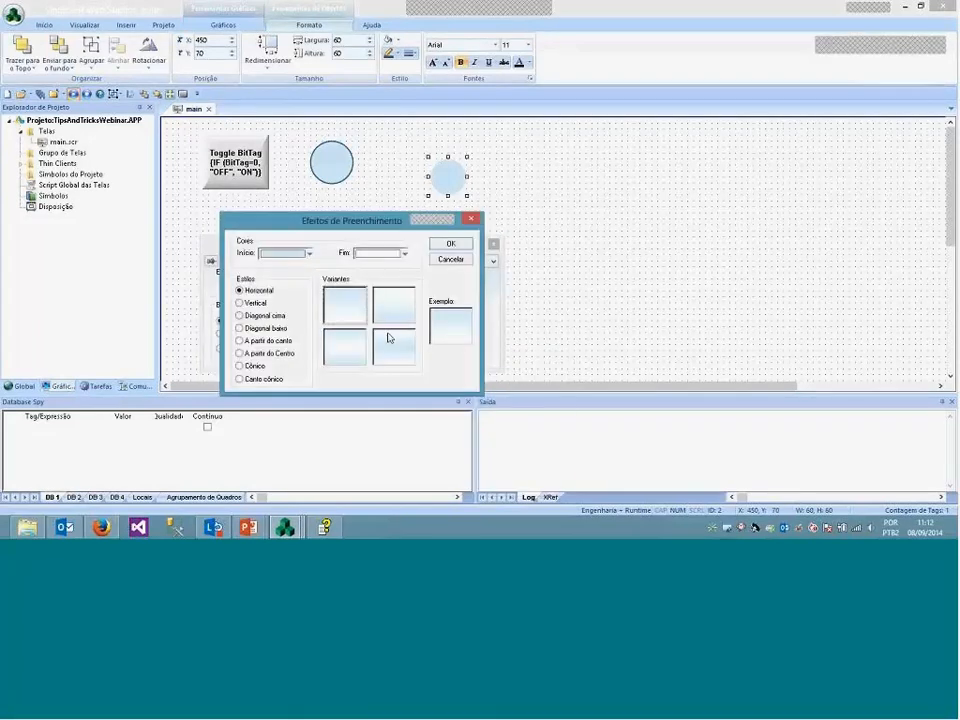
left_click(308, 254)
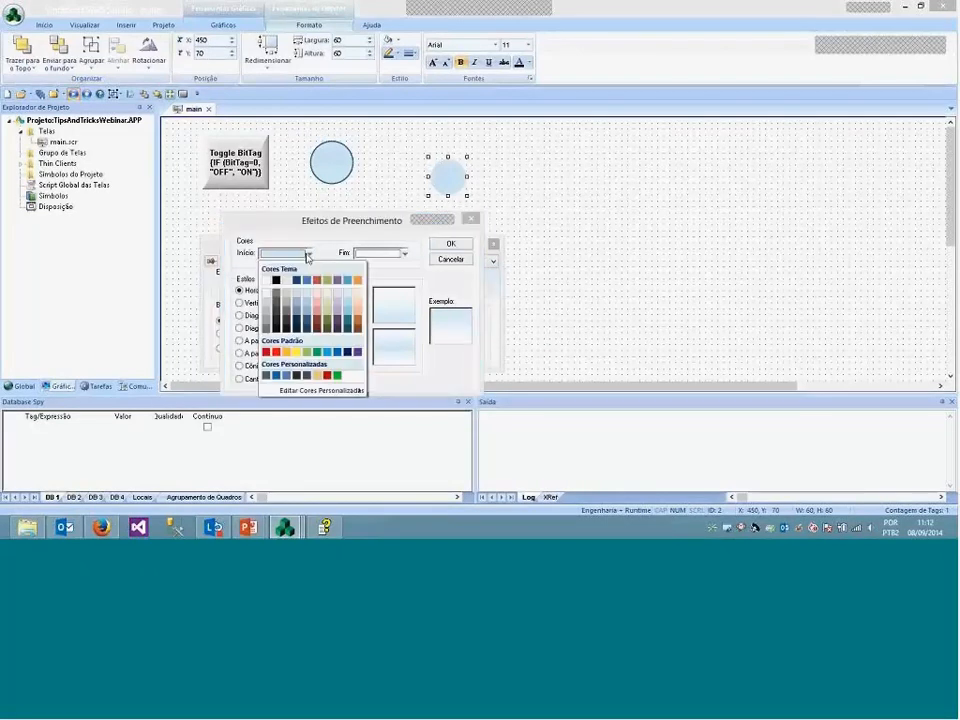
left_click(276, 279)
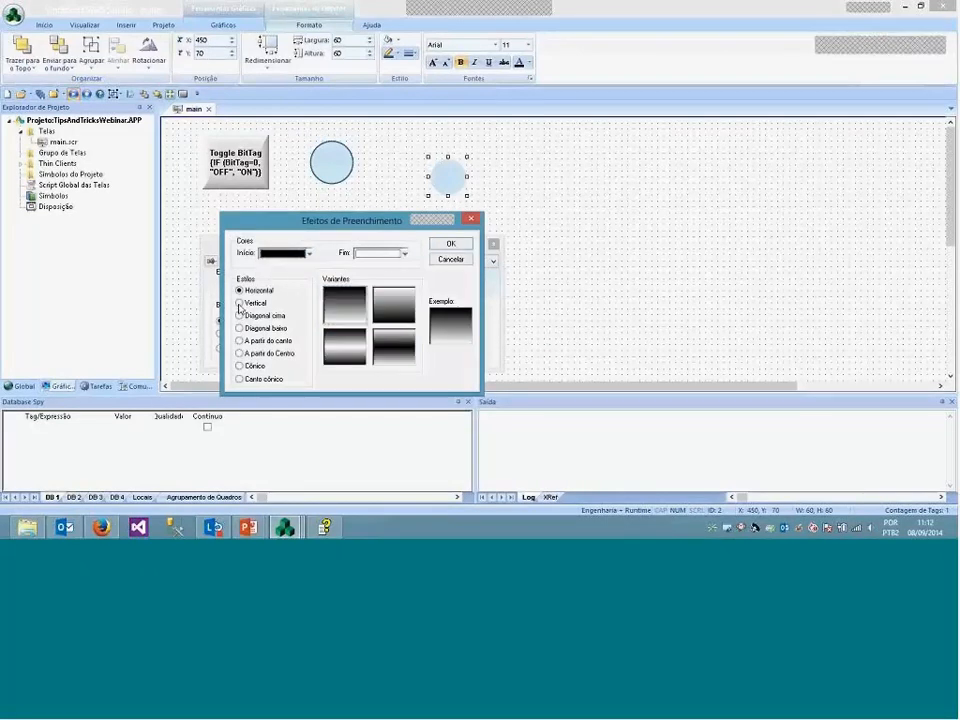
left_click(240, 303)
left_click(240, 315)
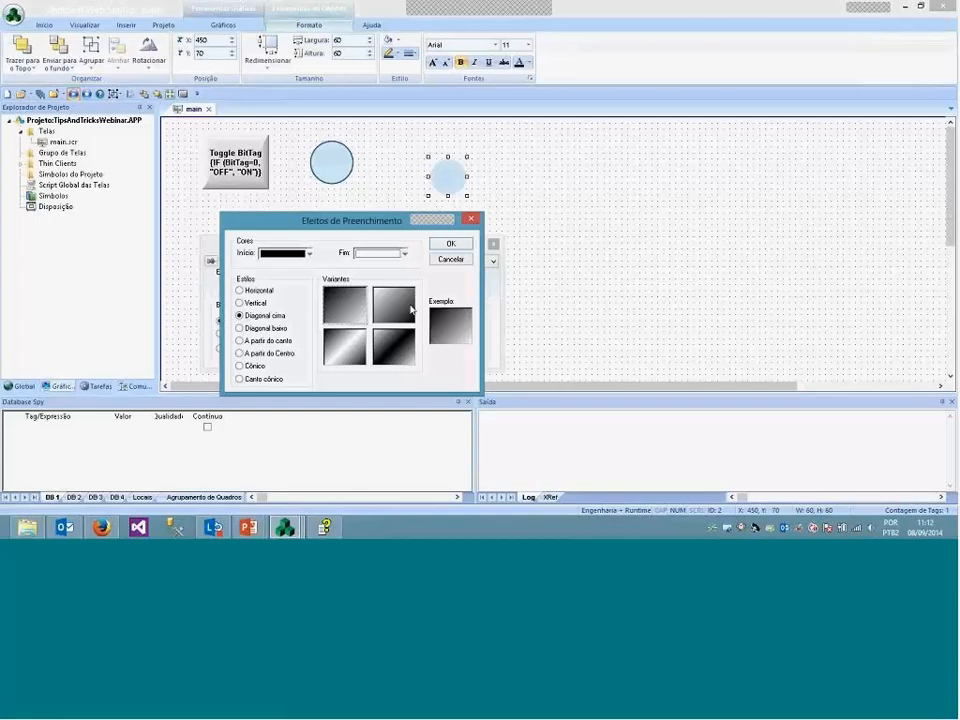
left_click(402, 298)
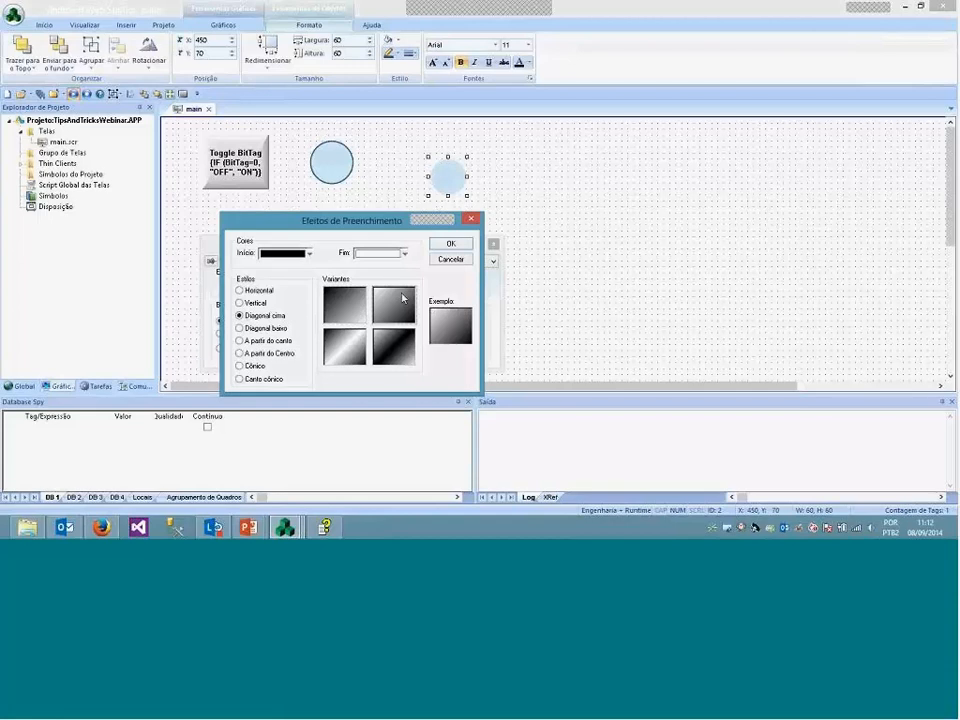
left_click(451, 245)
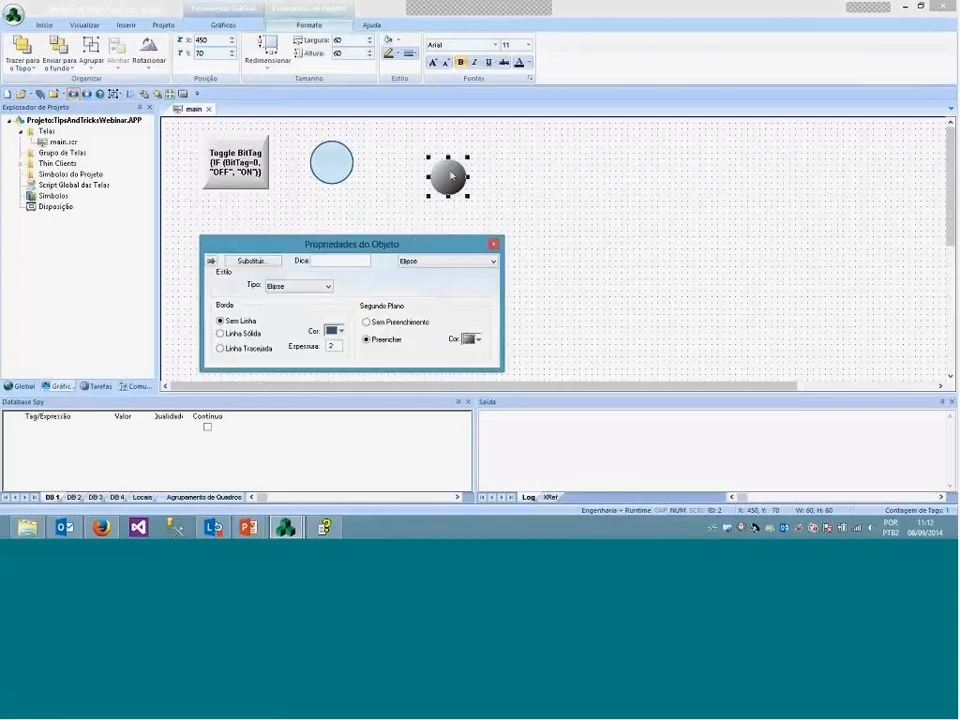
Duplicate the gradient circle with a slight offset over the original and set the copy's width and height to 50
left_click_drag(451, 176, 461, 193)
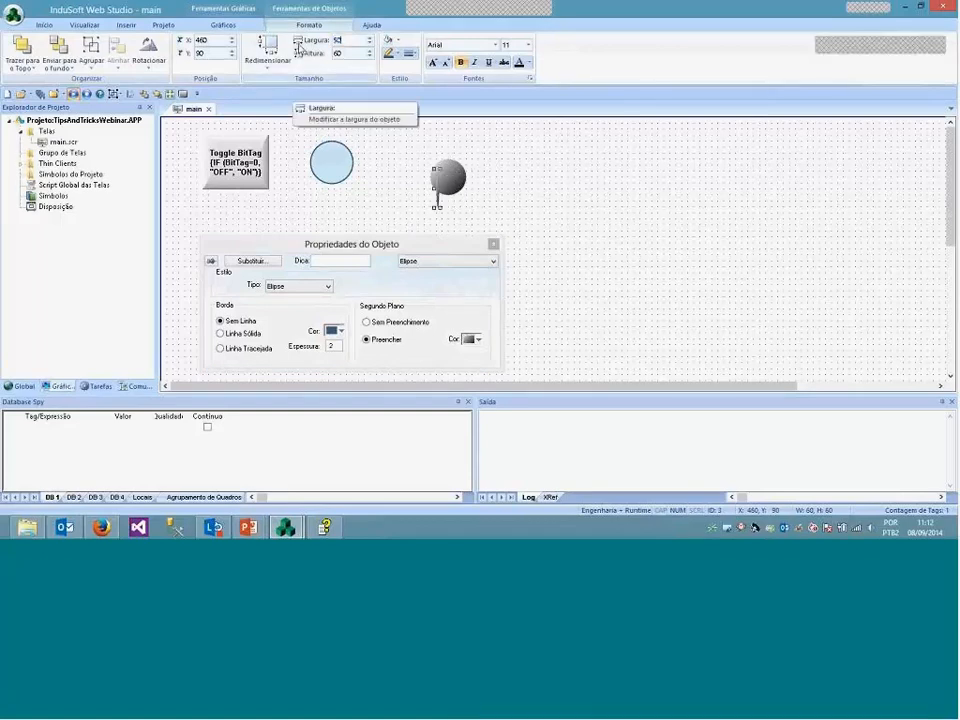
double_click(344, 54)
type("50")
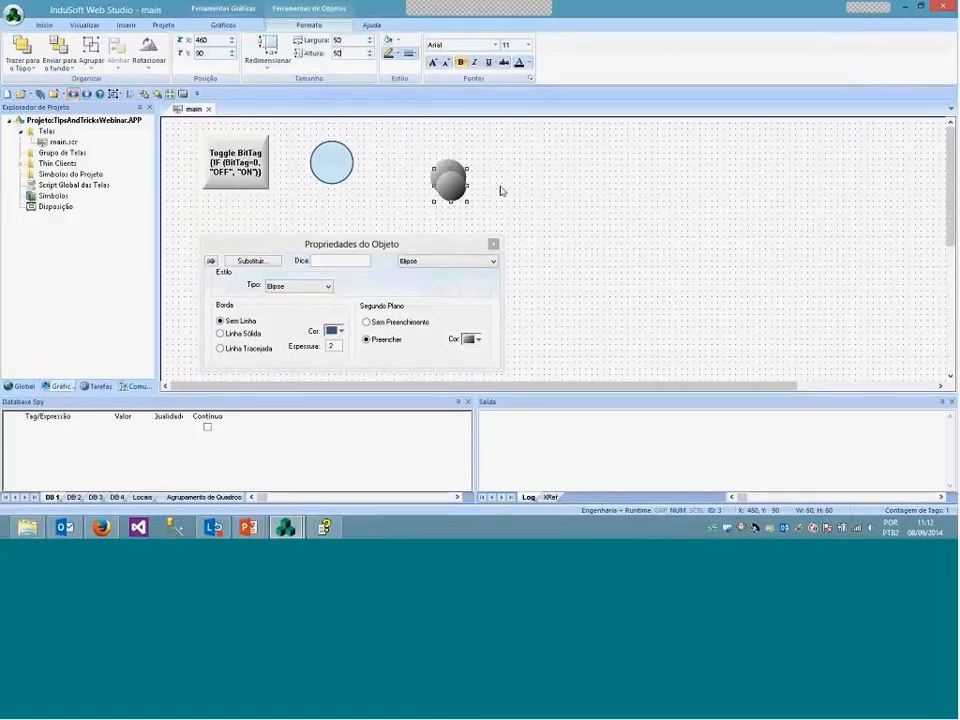
Reverse the smaller circle's gradient with the first Diagonal cima variant and shift it horizontally to X 450
left_click(477, 339)
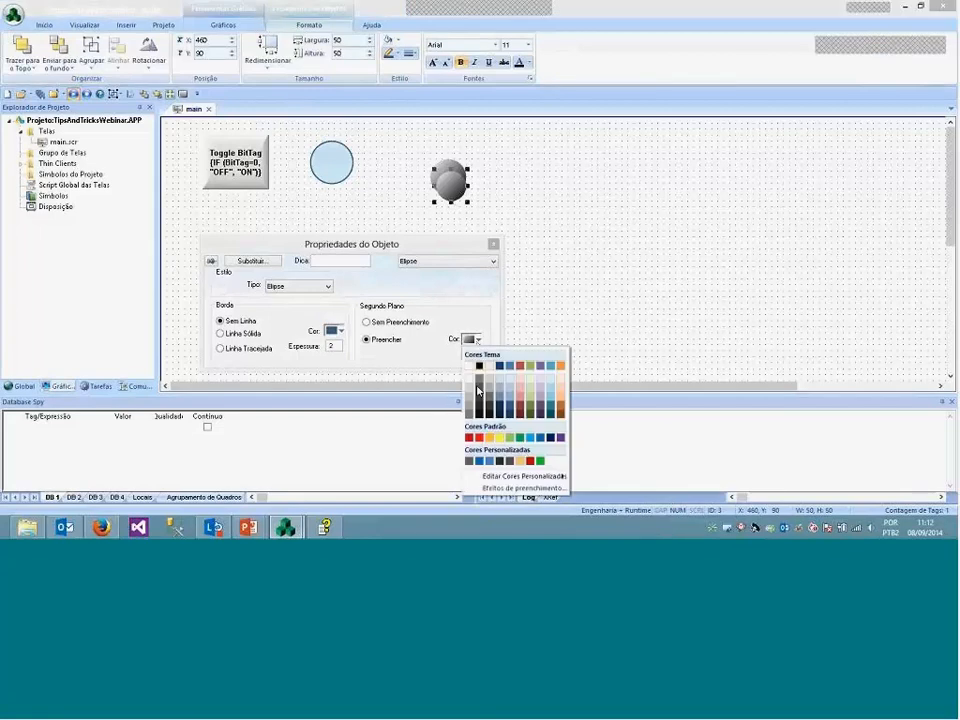
left_click(522, 487)
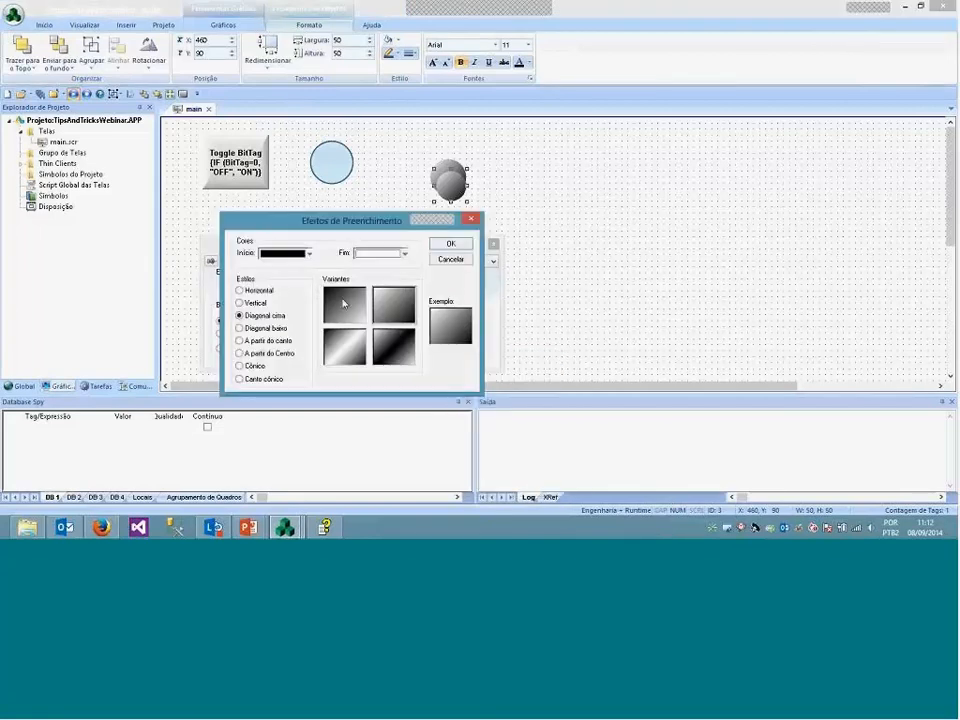
left_click(451, 244)
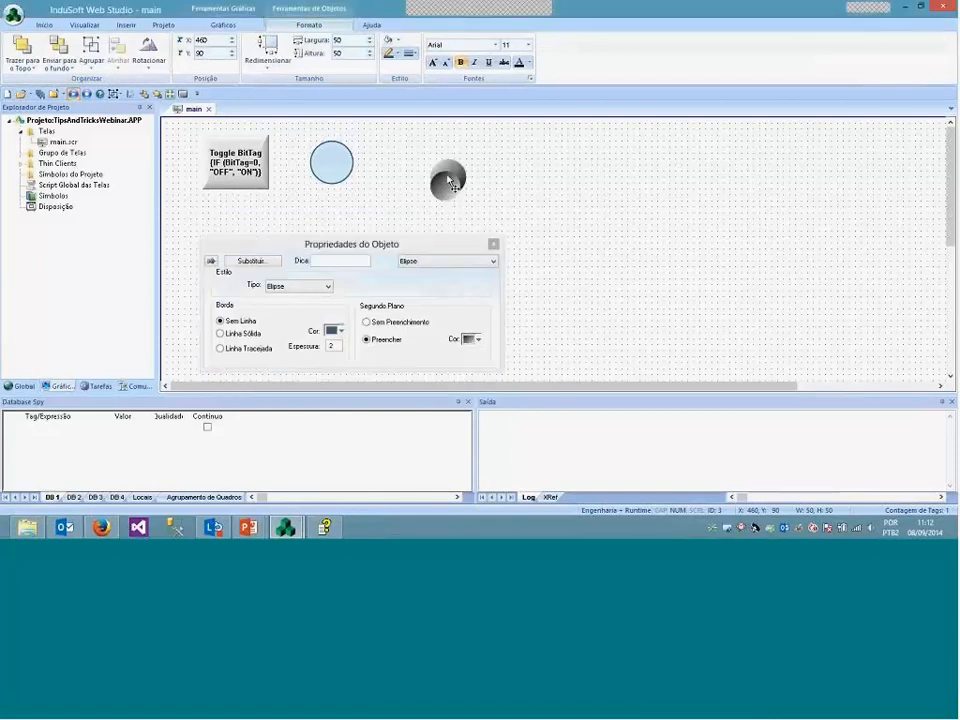
left_click_drag(450, 183, 440, 183)
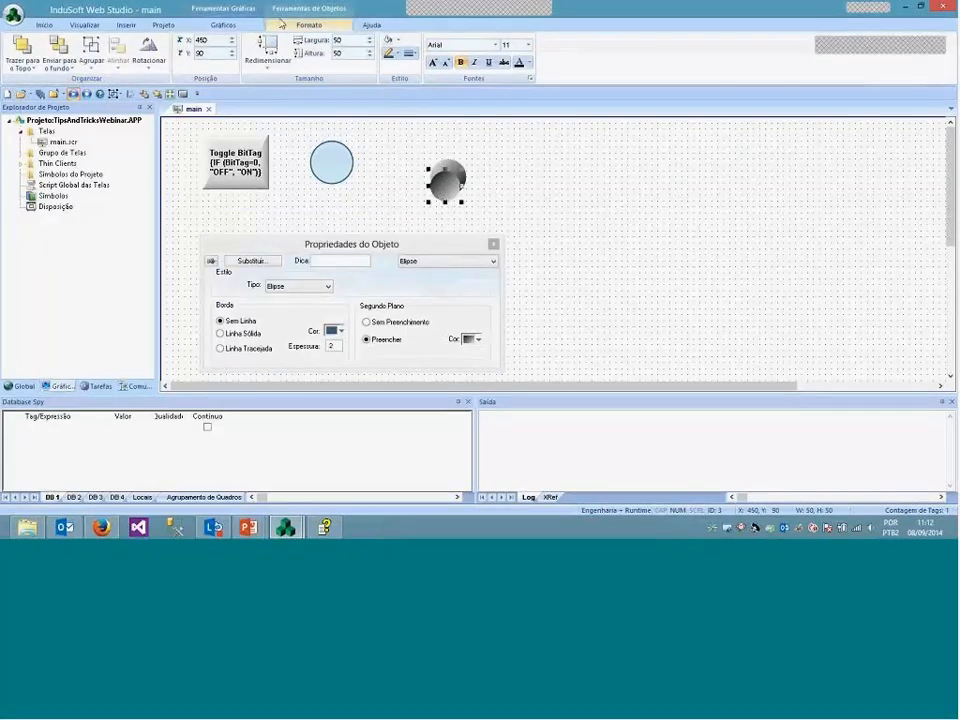
Draw a third ellipse above and beside the gradient circles and set its width and height to 40
left_click(222, 24)
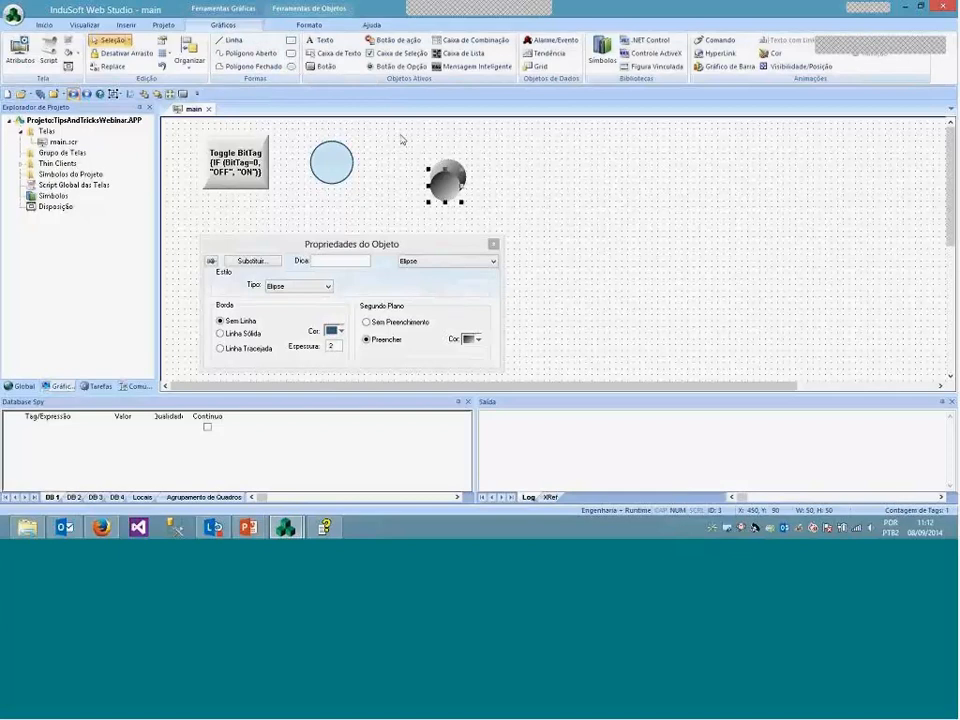
left_click_drag(482, 144, 506, 172)
left_click(291, 66)
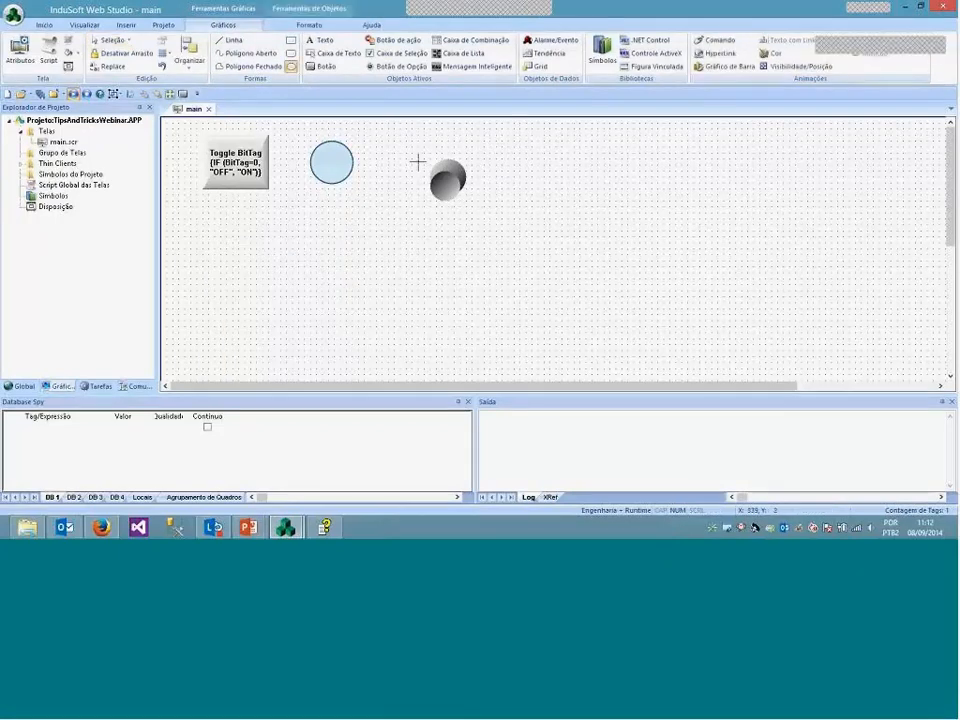
left_click_drag(418, 161, 386, 133)
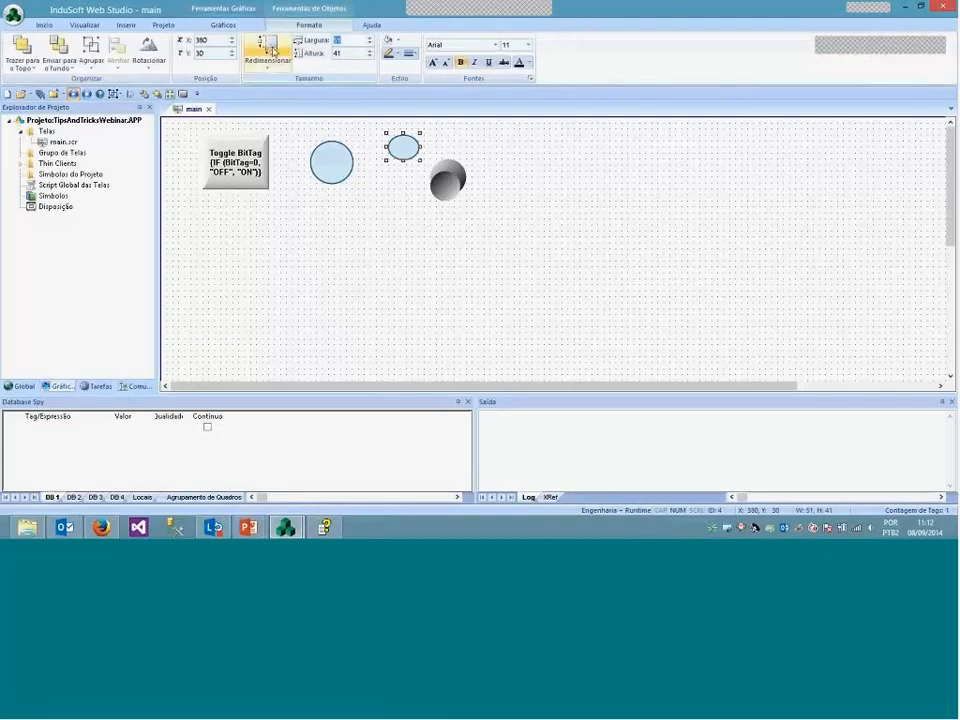
left_click(268, 50)
Remove the border of the 40-wide circle by setting its line style to Sem Linha
double_click(403, 150)
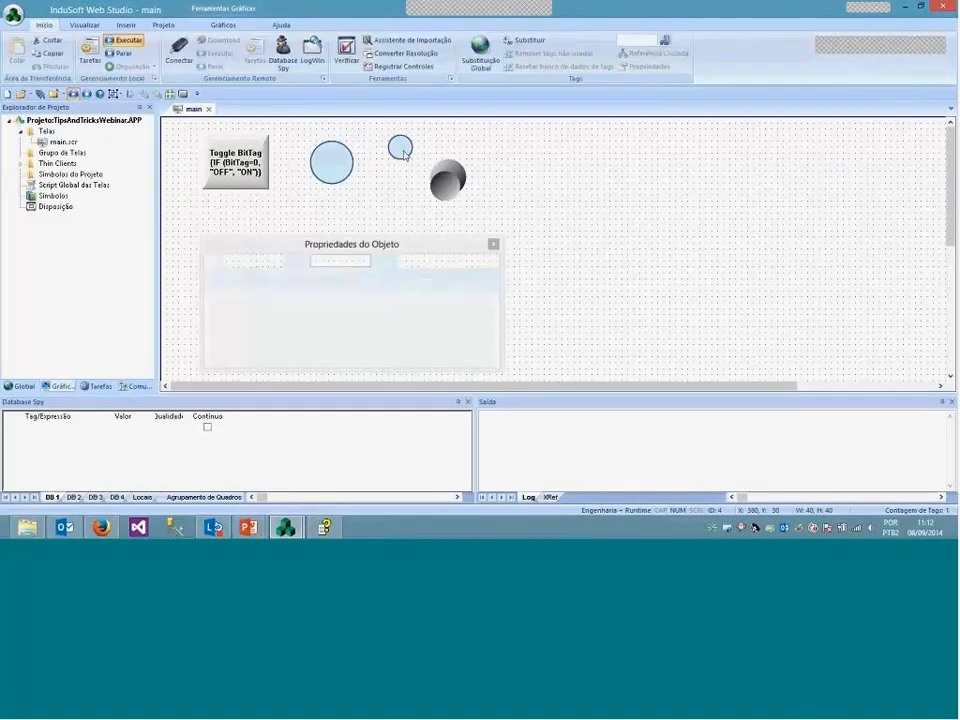
left_click(220, 321)
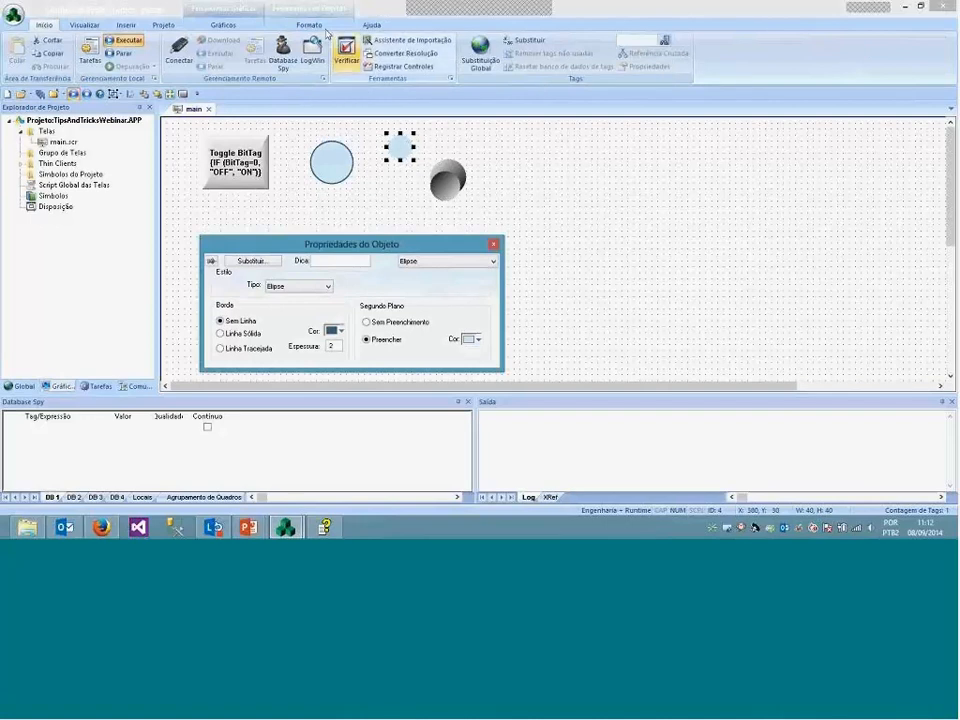
left_click(324, 28)
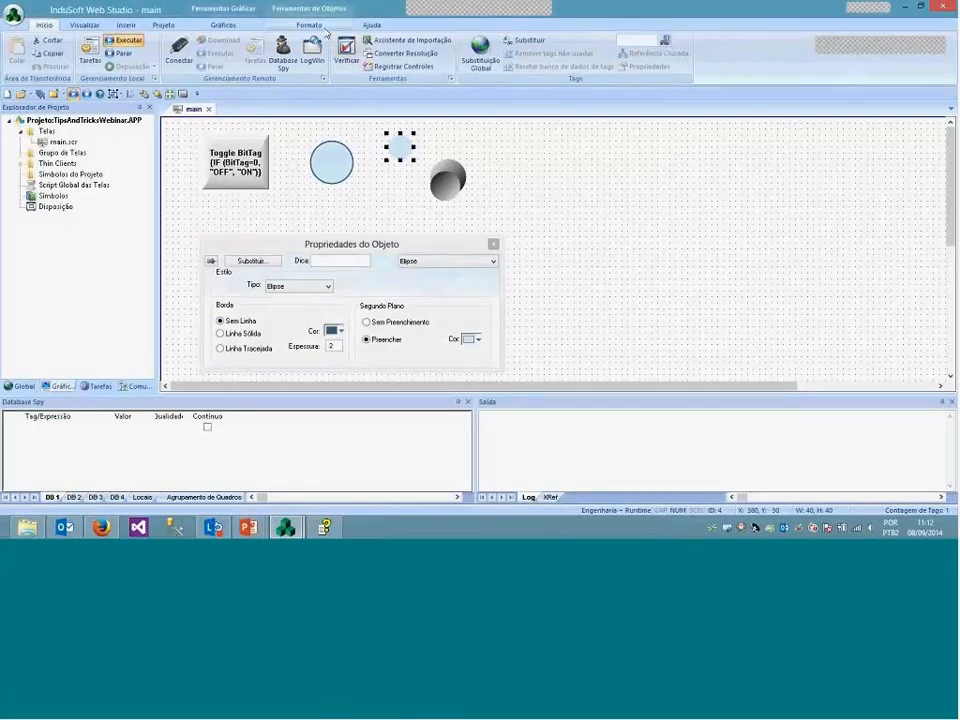
left_click(322, 28)
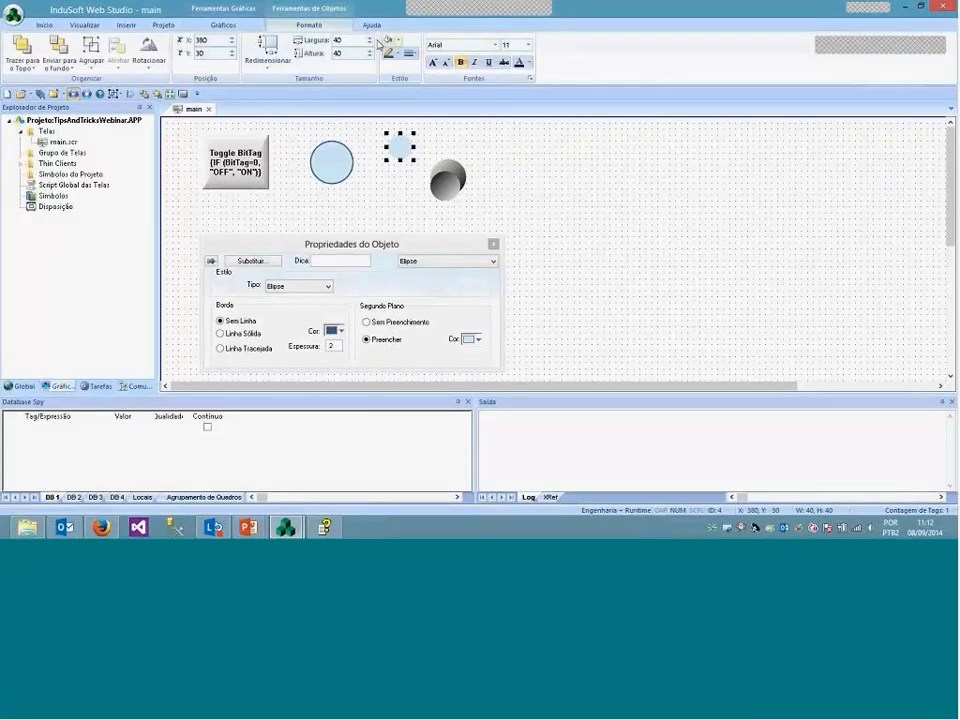
scroll(380, 40, "up", 1)
left_click(493, 244)
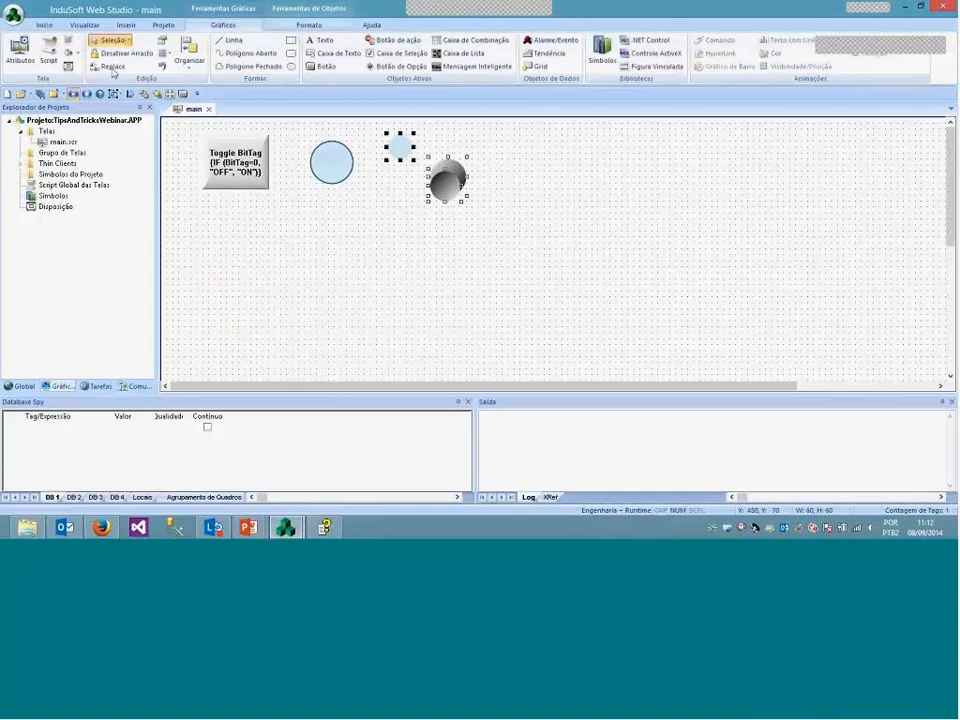
Center the two gradient circles on the 40-wide circle both ways, and move the stack so the inner circle sits at X 400, Y 40
left_click_drag(447, 180, 400, 184)
left_click(118, 50)
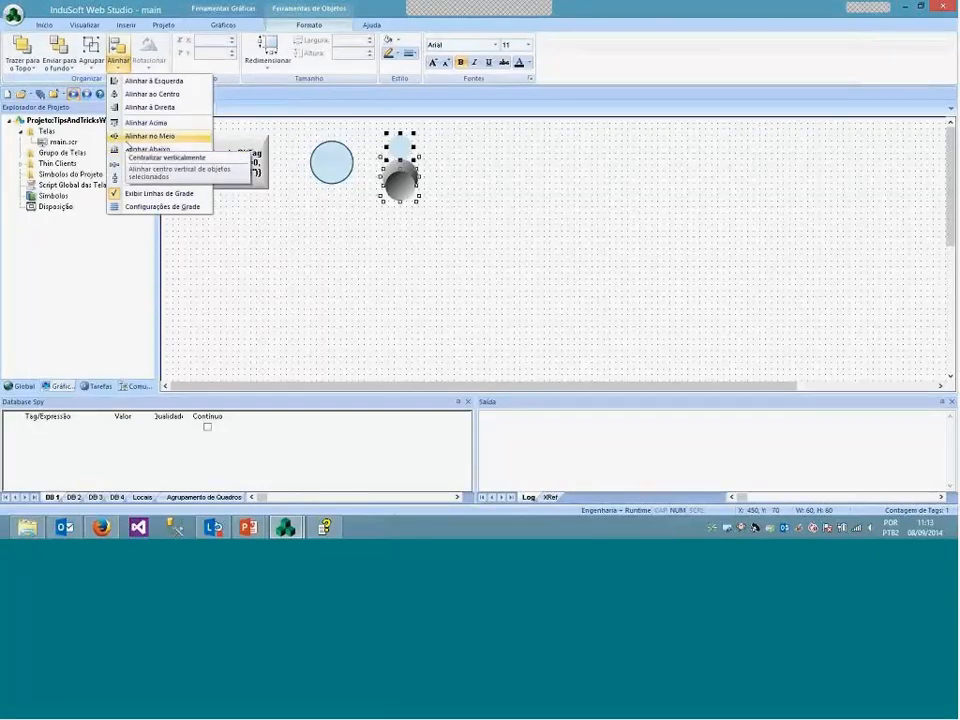
left_click(128, 140)
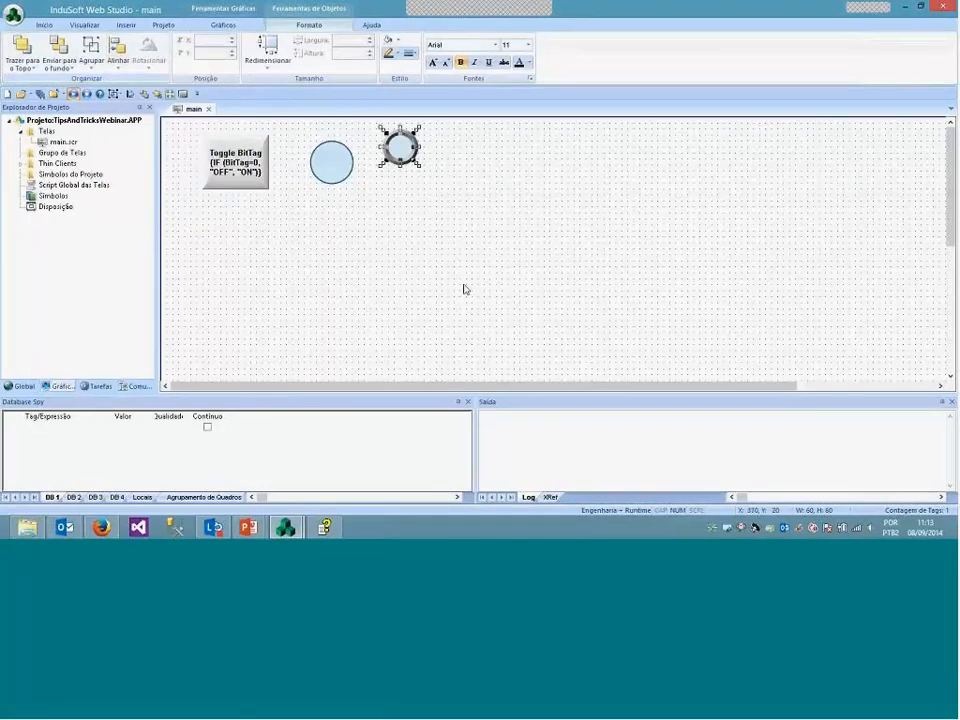
left_click(462, 285)
left_click_drag(412, 155, 395, 138)
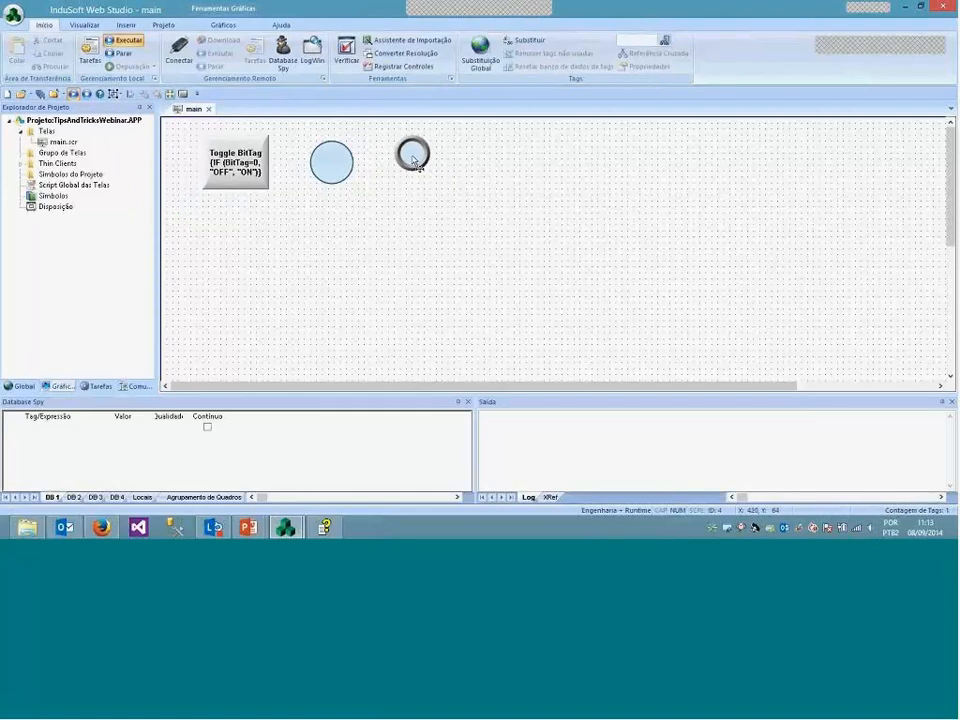
Add a Cores animation to the inner circle with the limit expression BitTag, red for 0 and green for 1
double_click(412, 153)
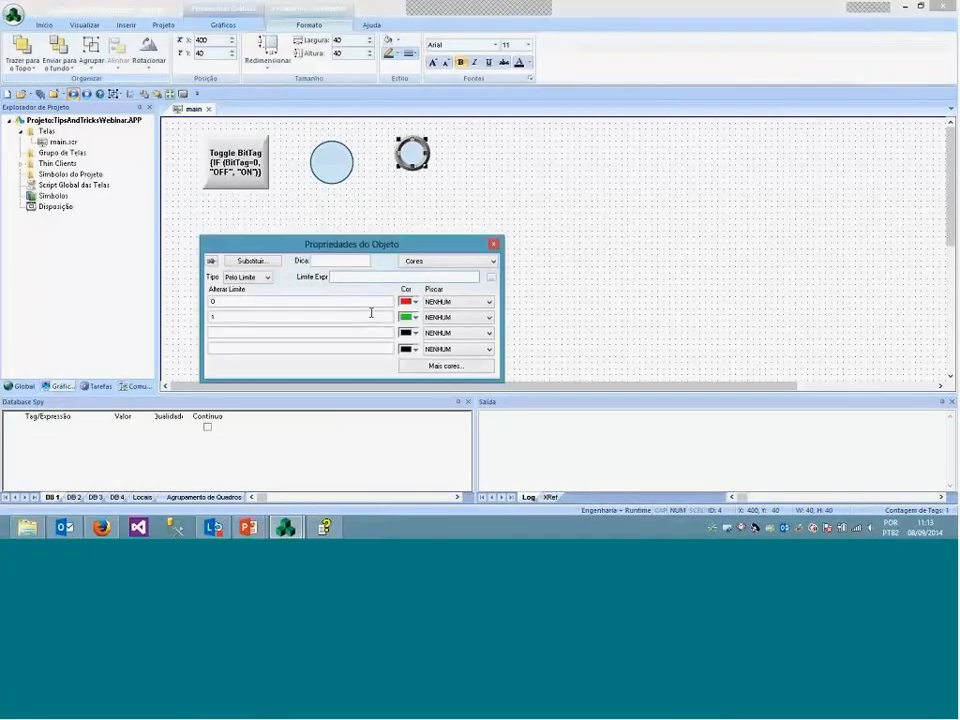
type("BitTag")
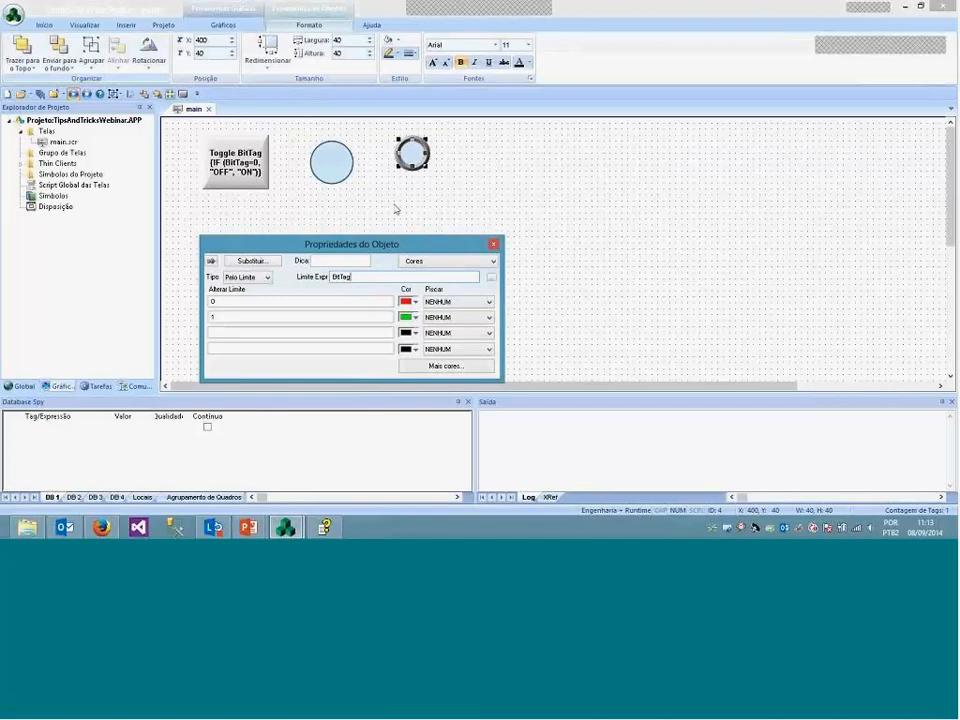
key("Escape")
left_click(395, 210)
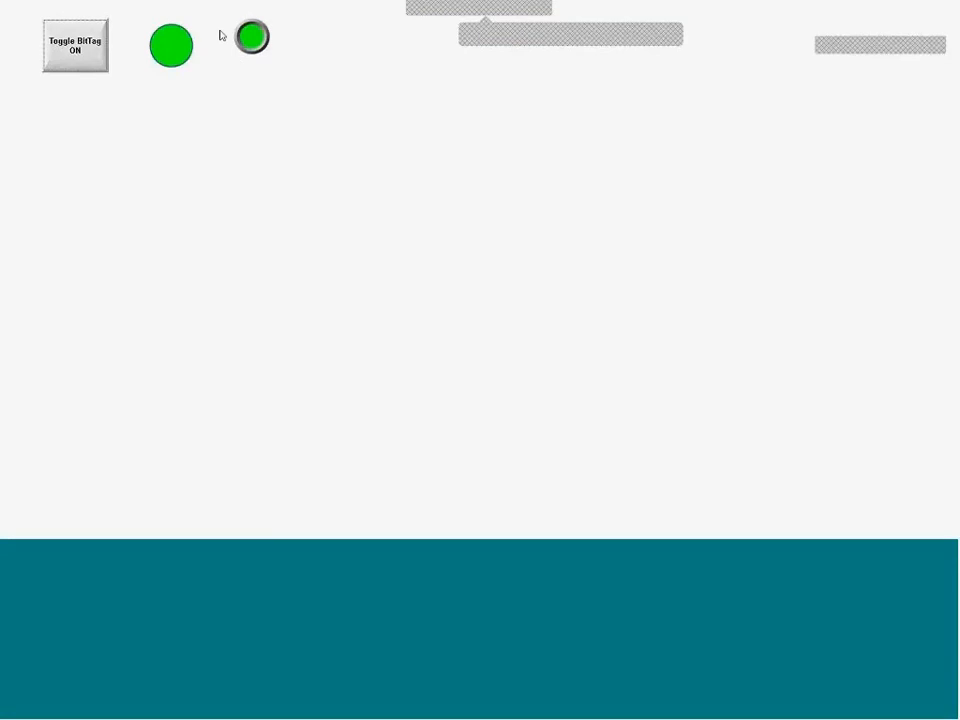
Test the color animation in the runtime screen with the Toggle BitTag button and return to the editor
left_click(66, 66)
left_click(84, 64)
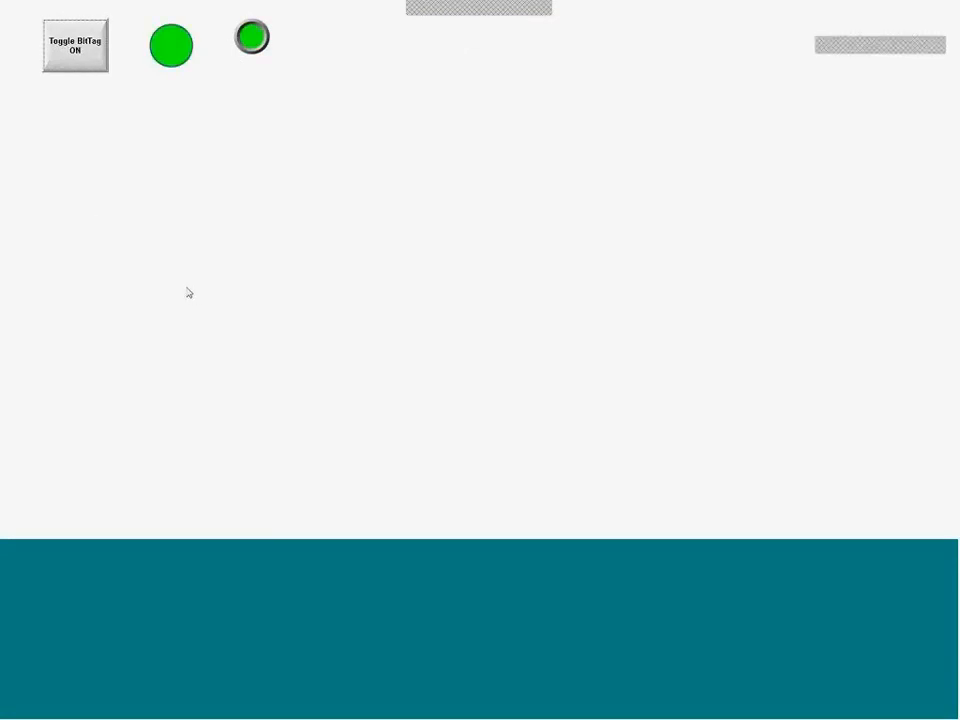
key("alt+Tab")
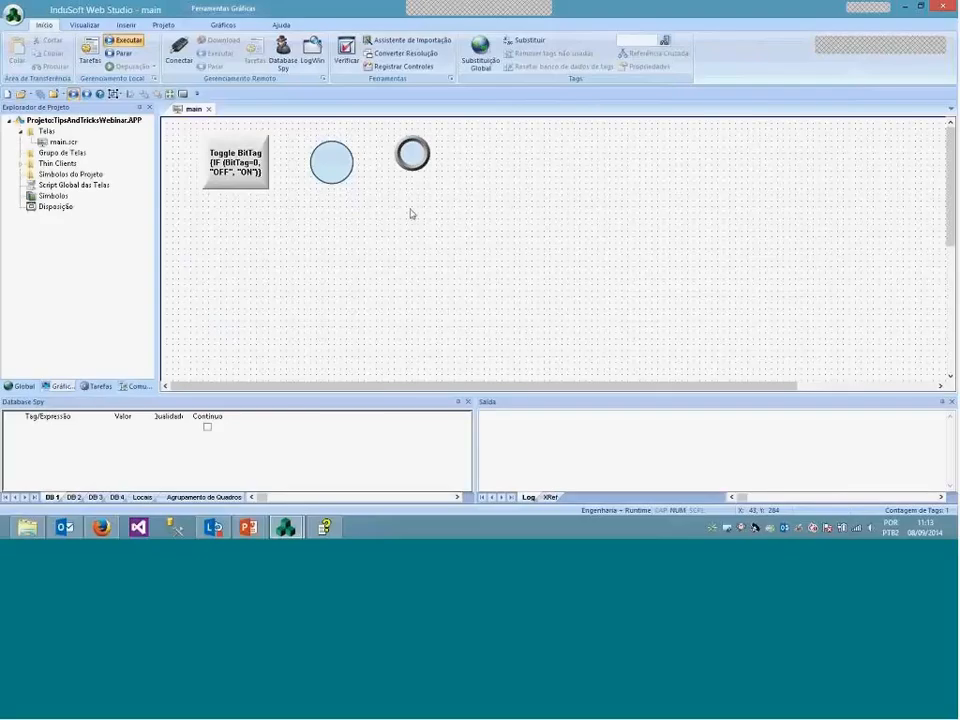
Give the inner circle's limit 0 color an A partir do Centro gradient from red to dark red, using the variant with the bright center
double_click(412, 153)
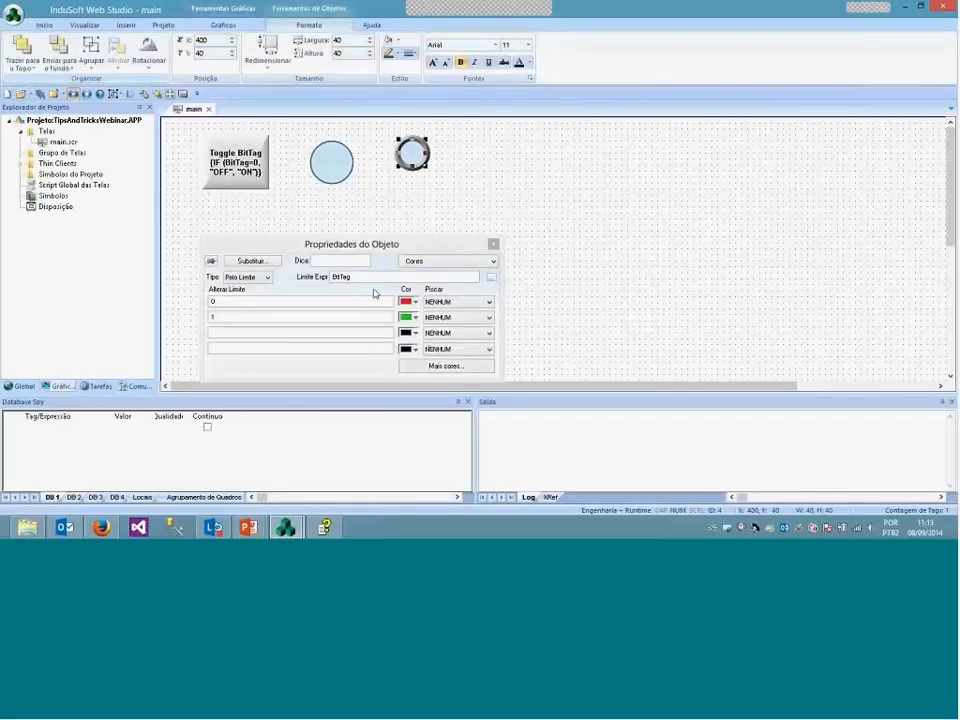
left_click(415, 302)
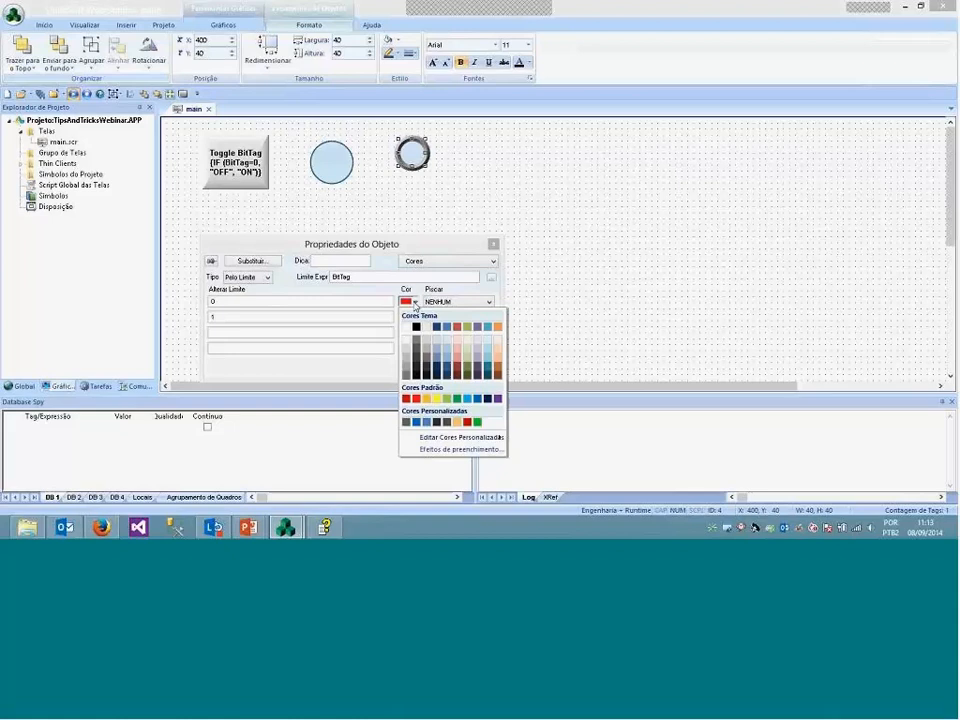
left_click(430, 449)
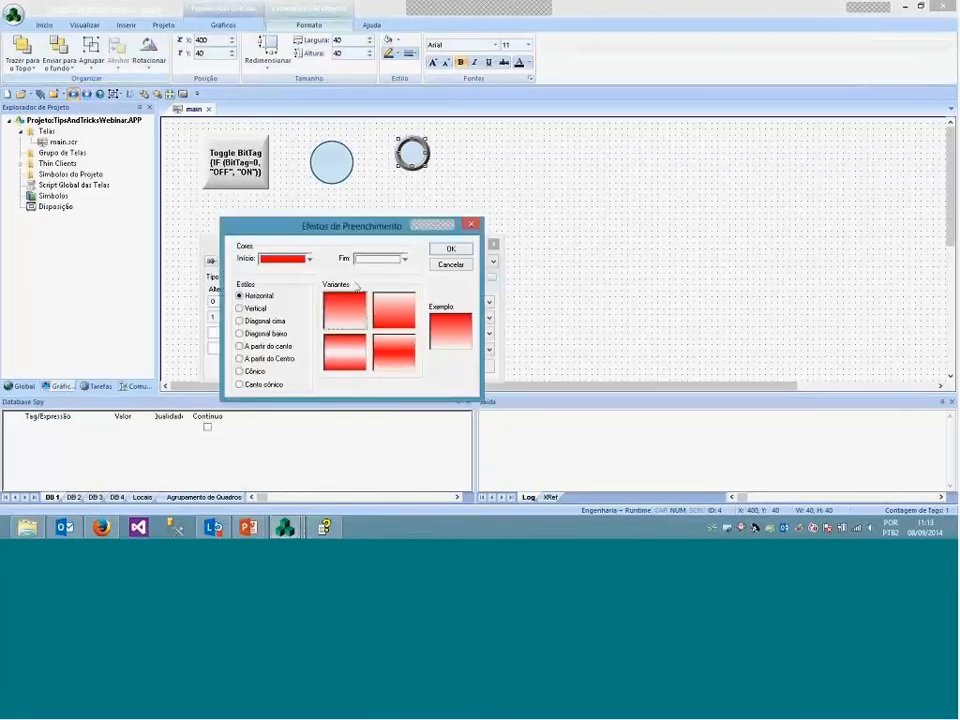
left_click(379, 261)
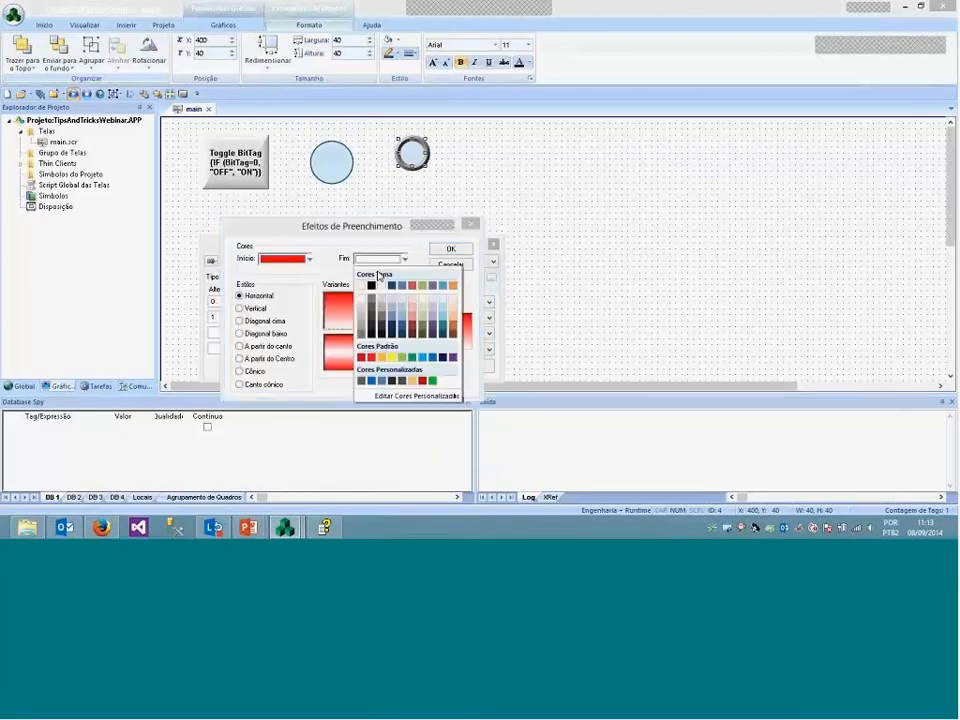
left_click(423, 382)
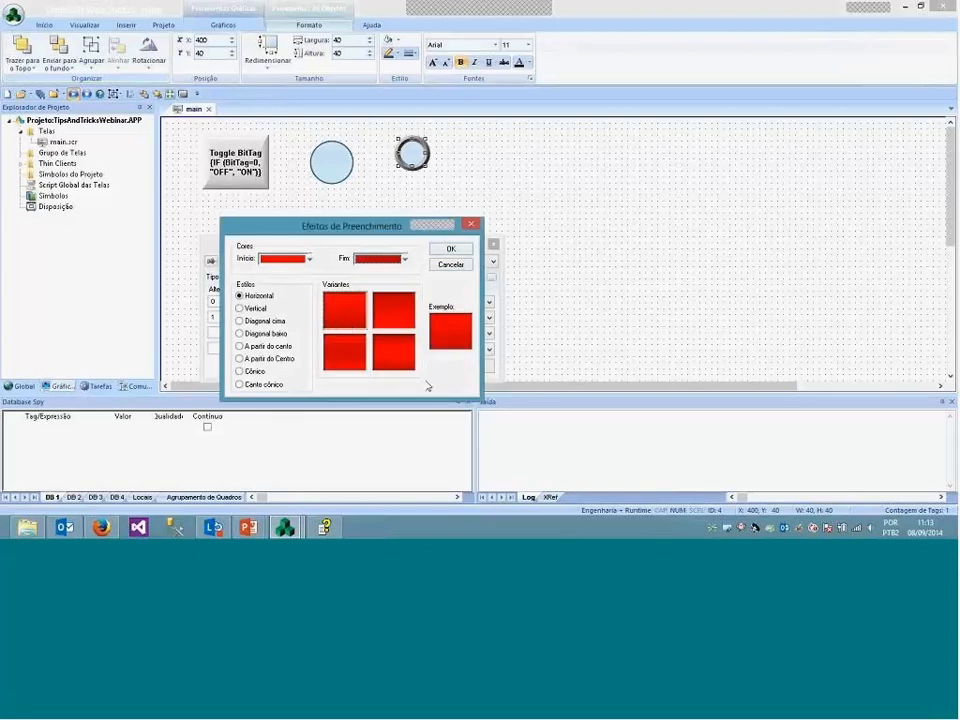
left_click(252, 359)
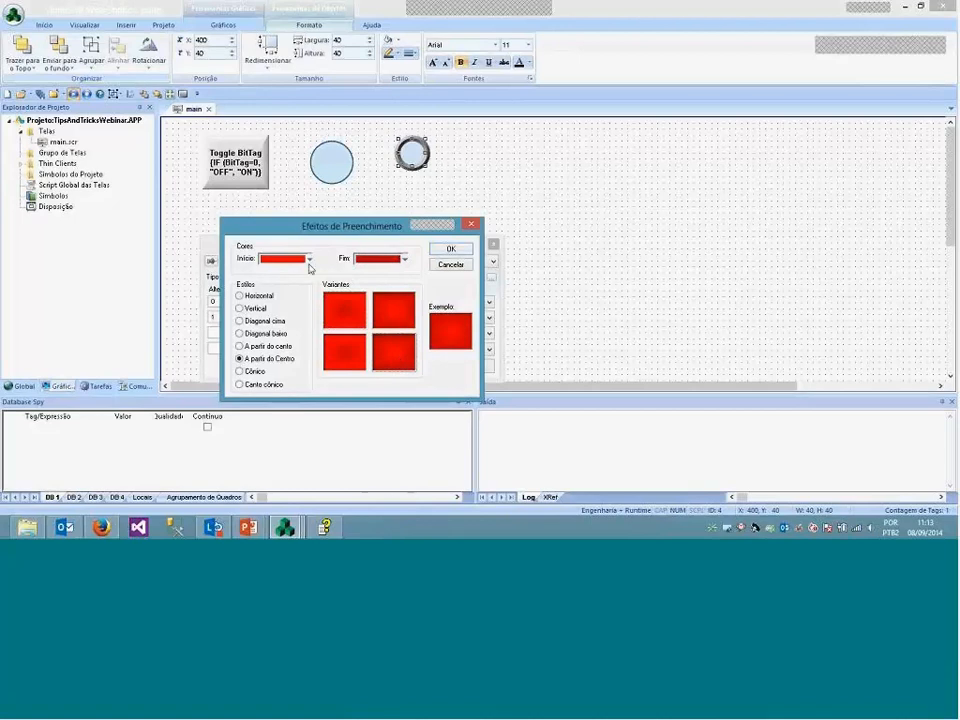
left_click(394, 260)
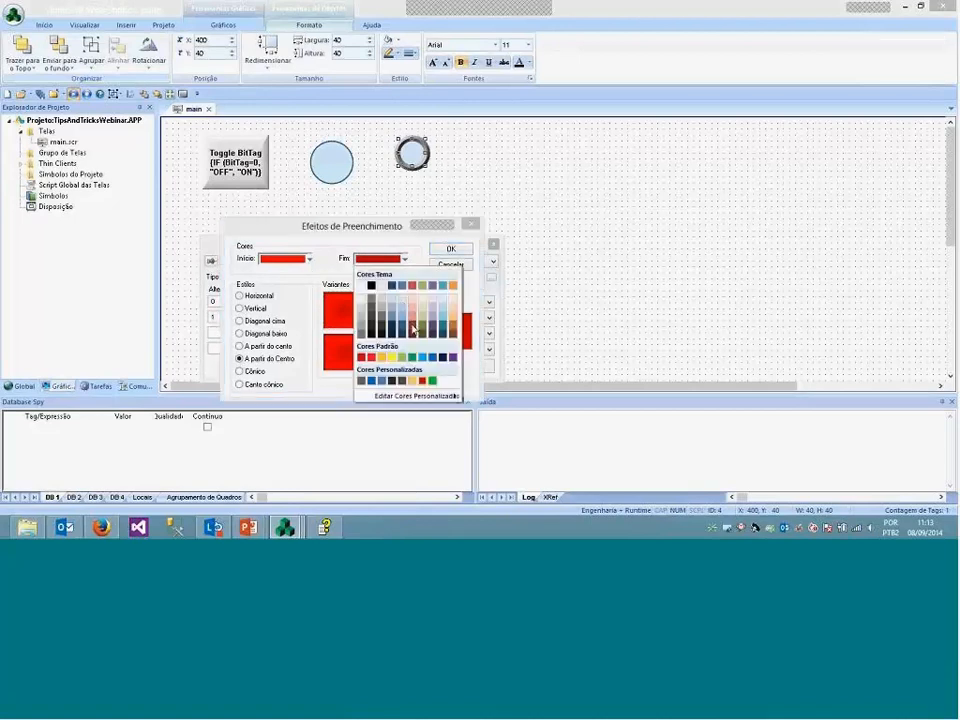
left_click(399, 352)
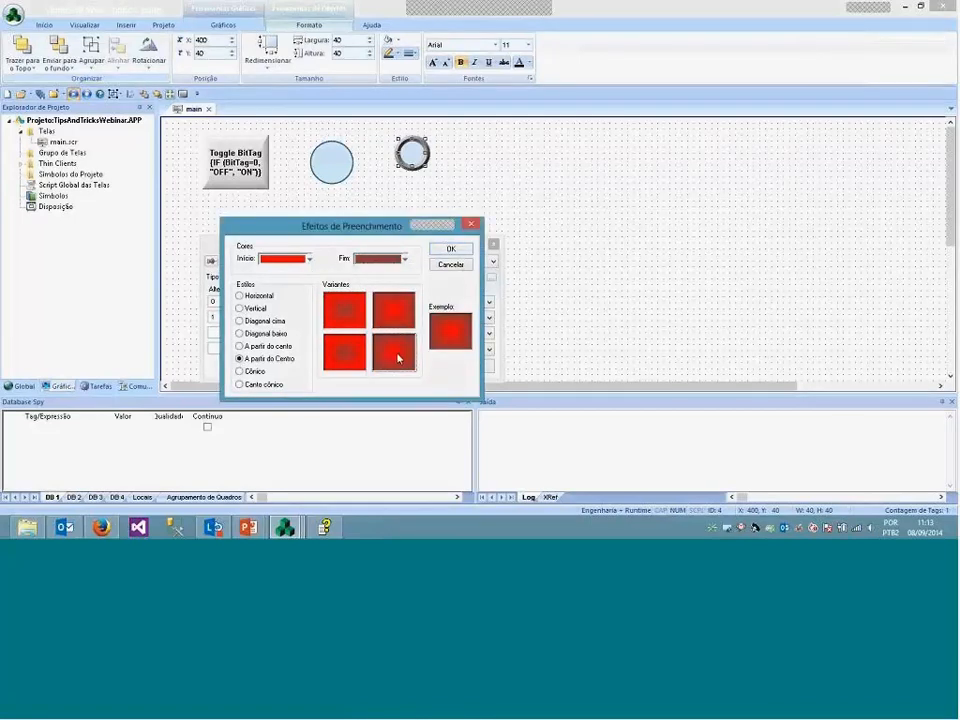
left_click(399, 260)
left_click(412, 335)
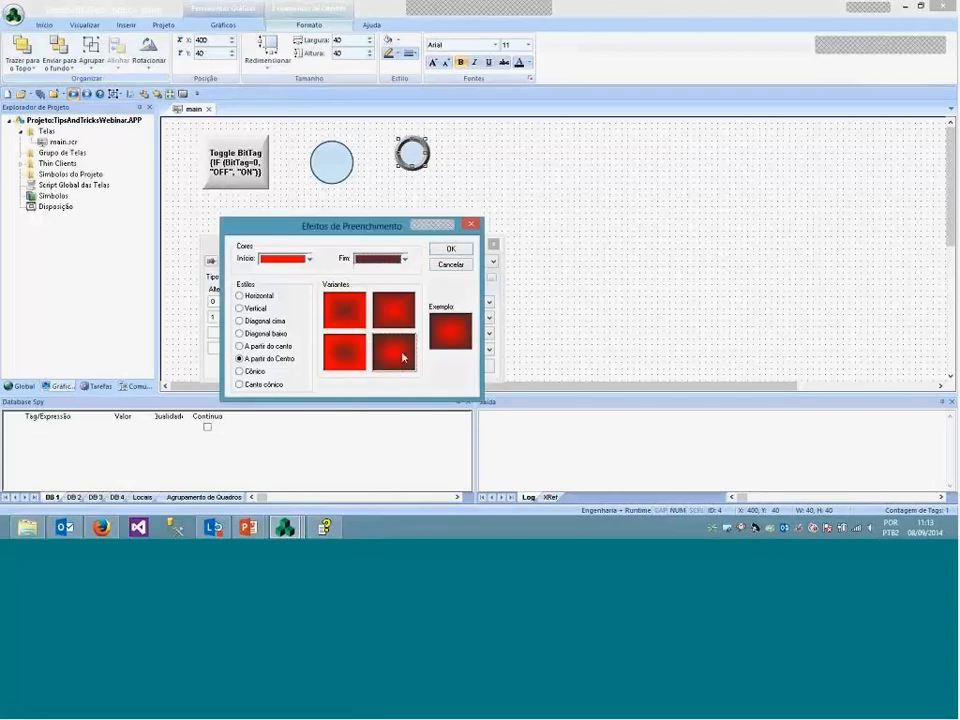
left_click(448, 250)
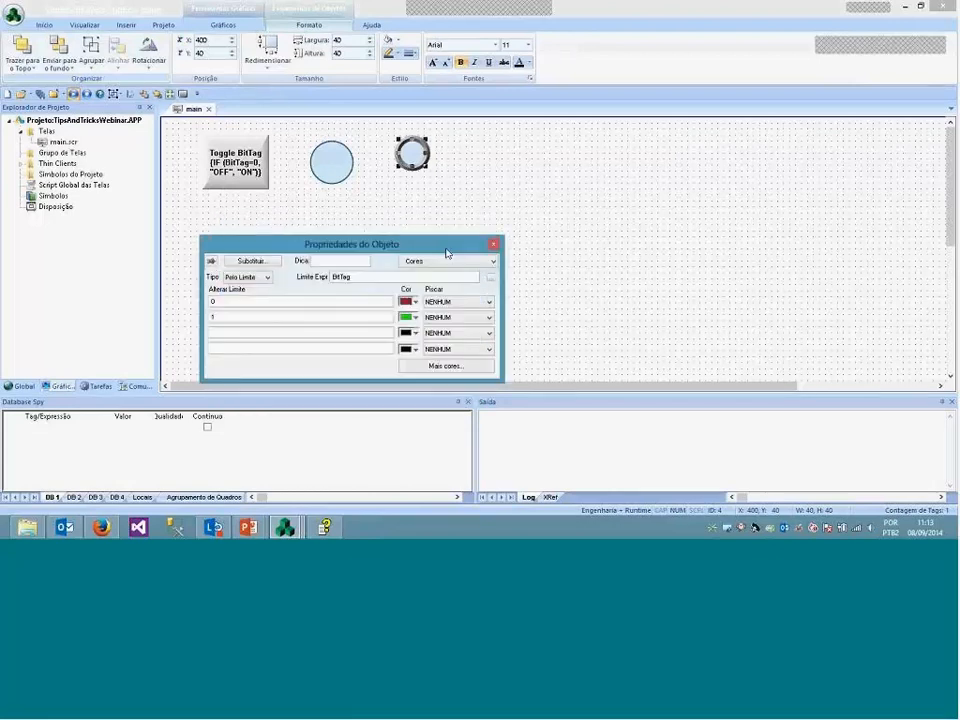
Give the inner circle's limit 1 color an A partir do Centro gradient from light green to custom green, and save the main screen
left_click(408, 317)
left_click(436, 466)
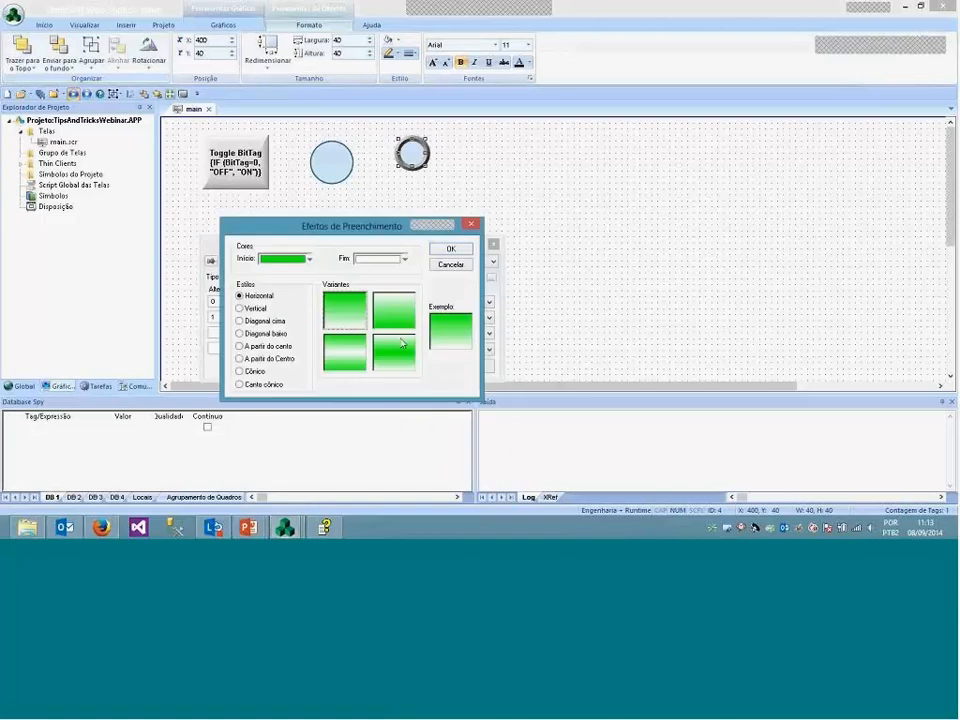
left_click(394, 259)
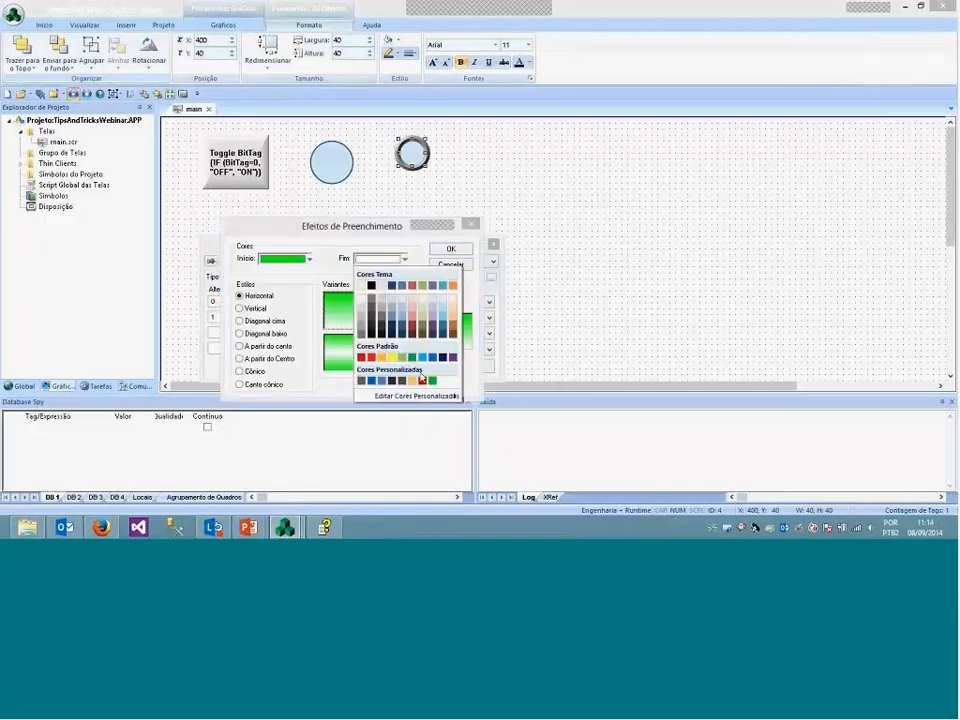
left_click(432, 380)
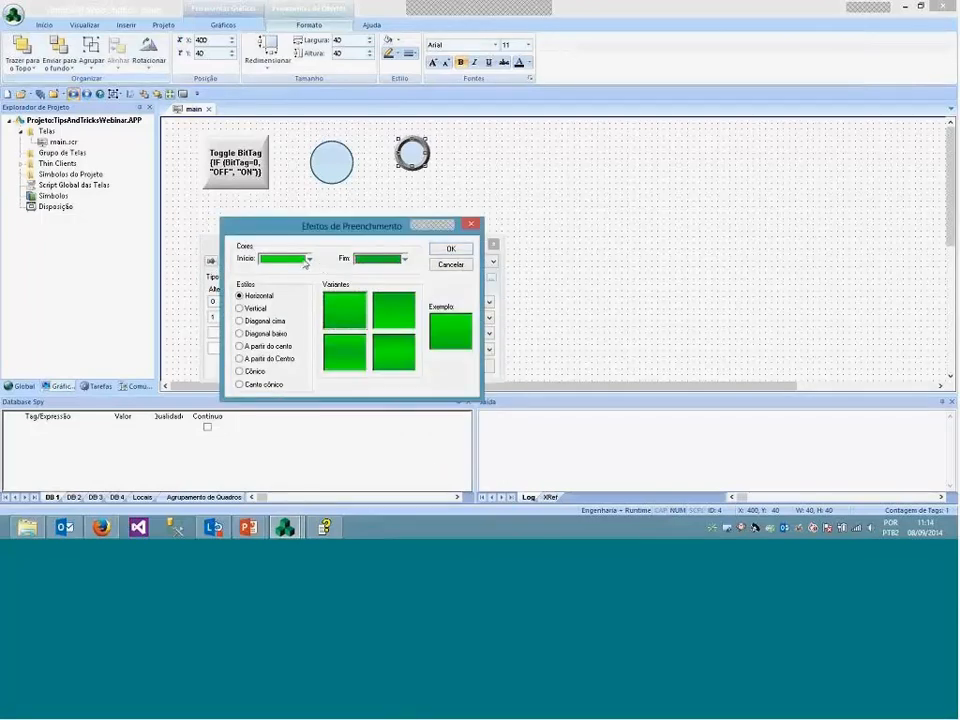
left_click(298, 259)
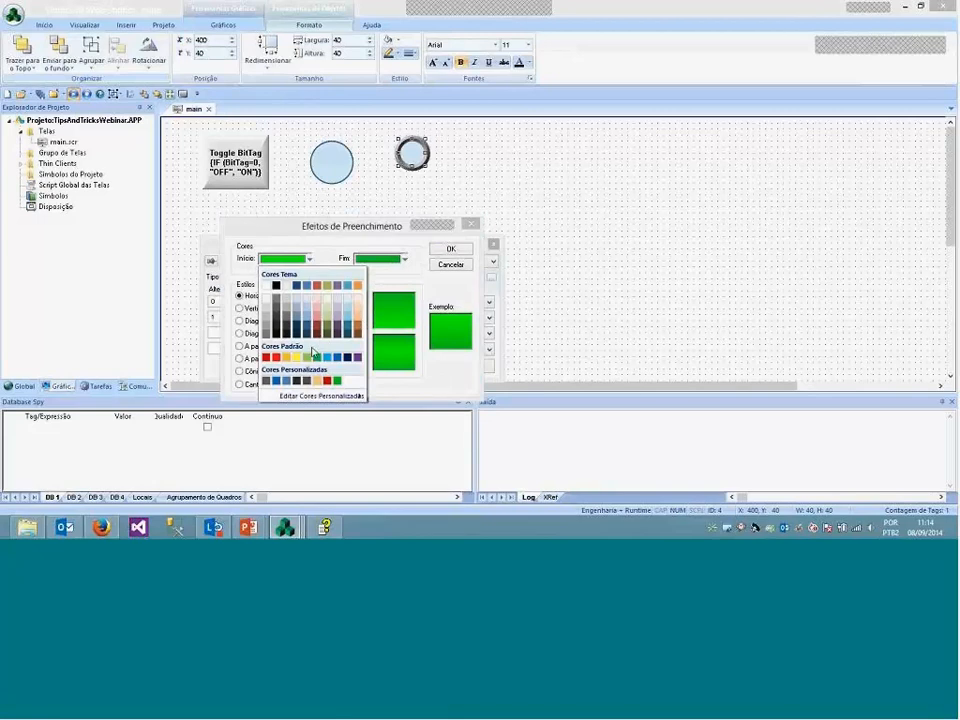
left_click(306, 357)
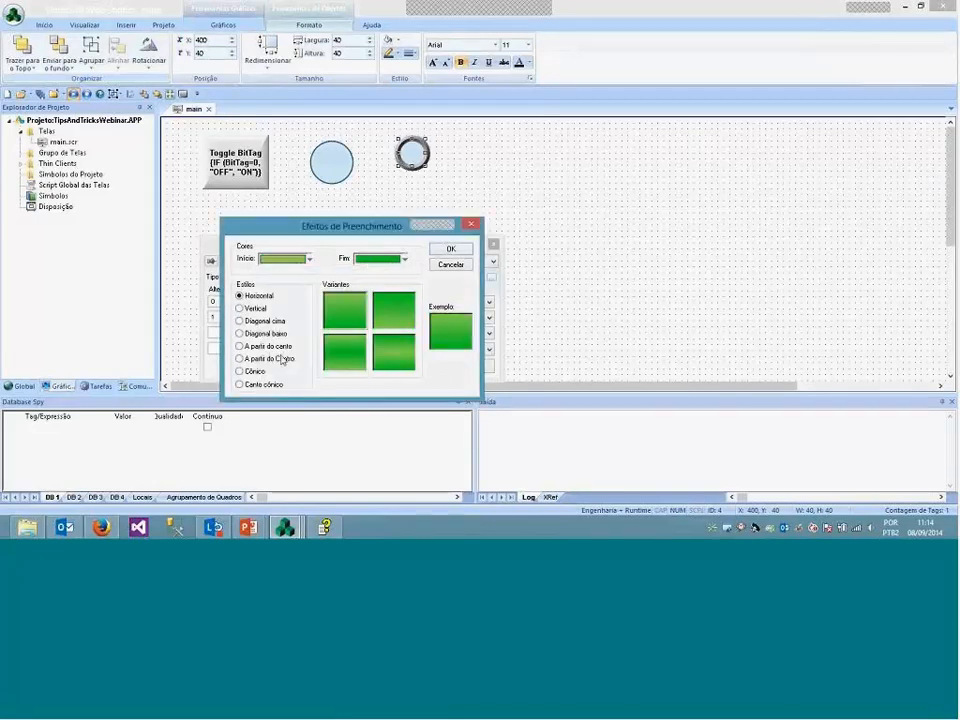
left_click(240, 358)
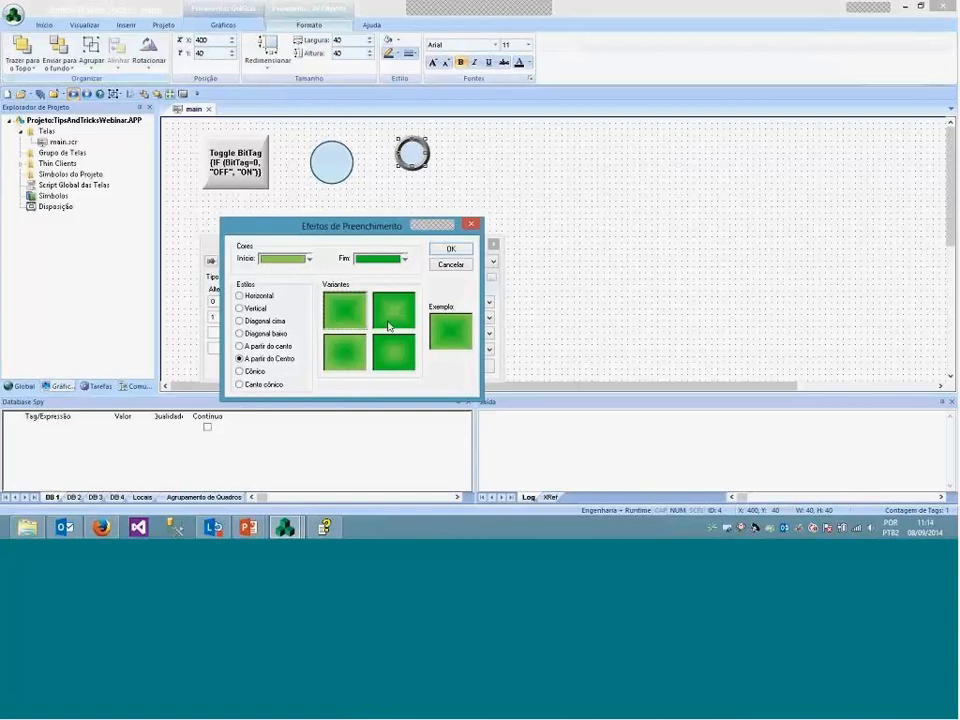
left_click(446, 249)
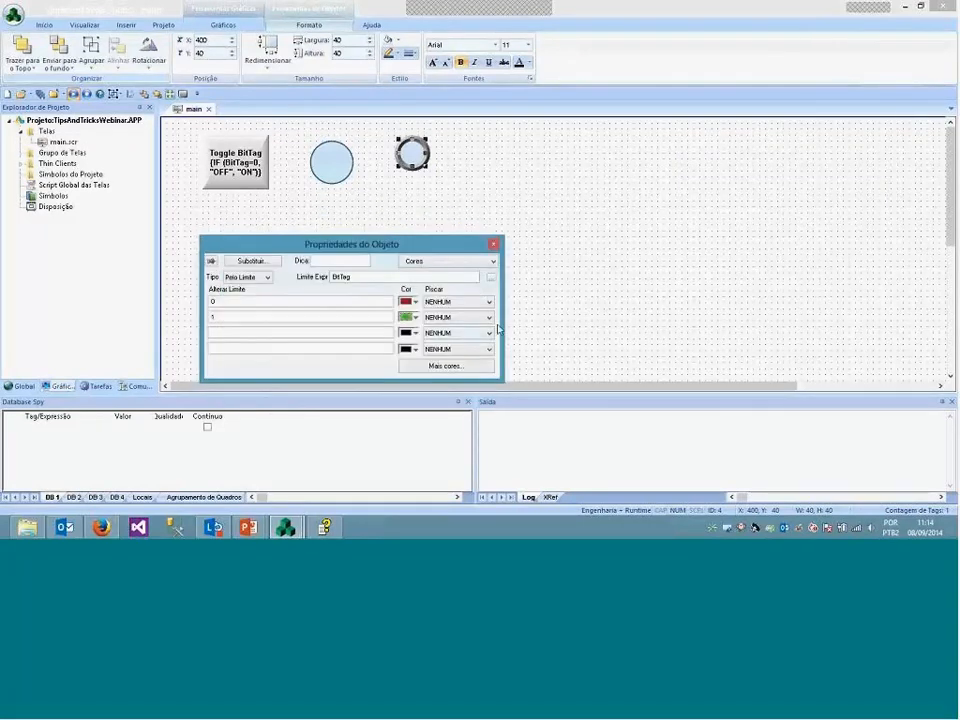
left_click(548, 303)
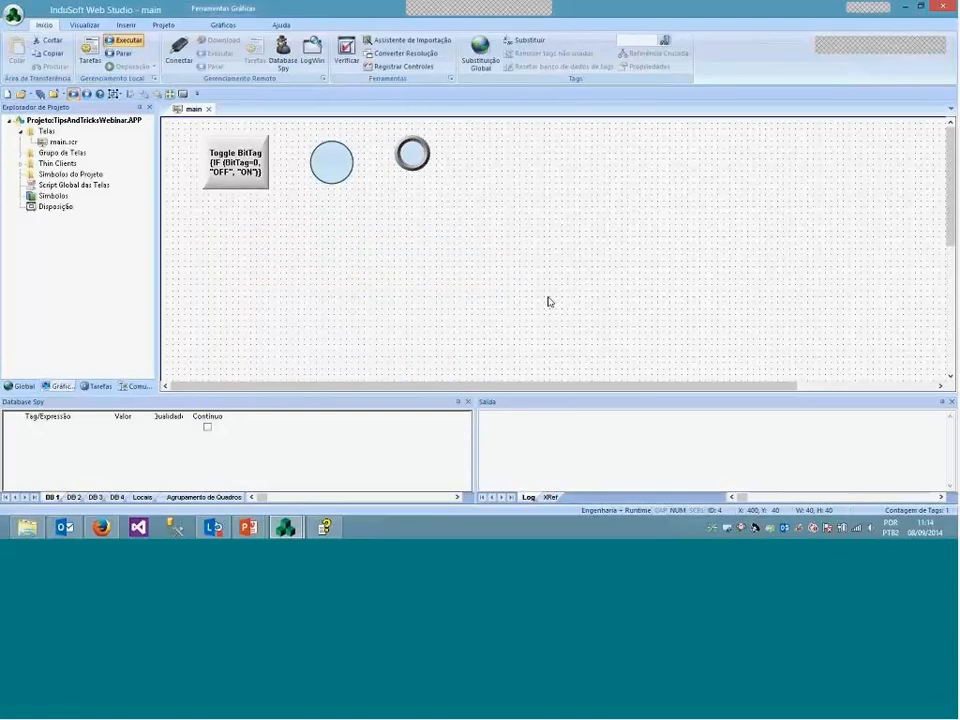
right_click(187, 109)
left_click(199, 117)
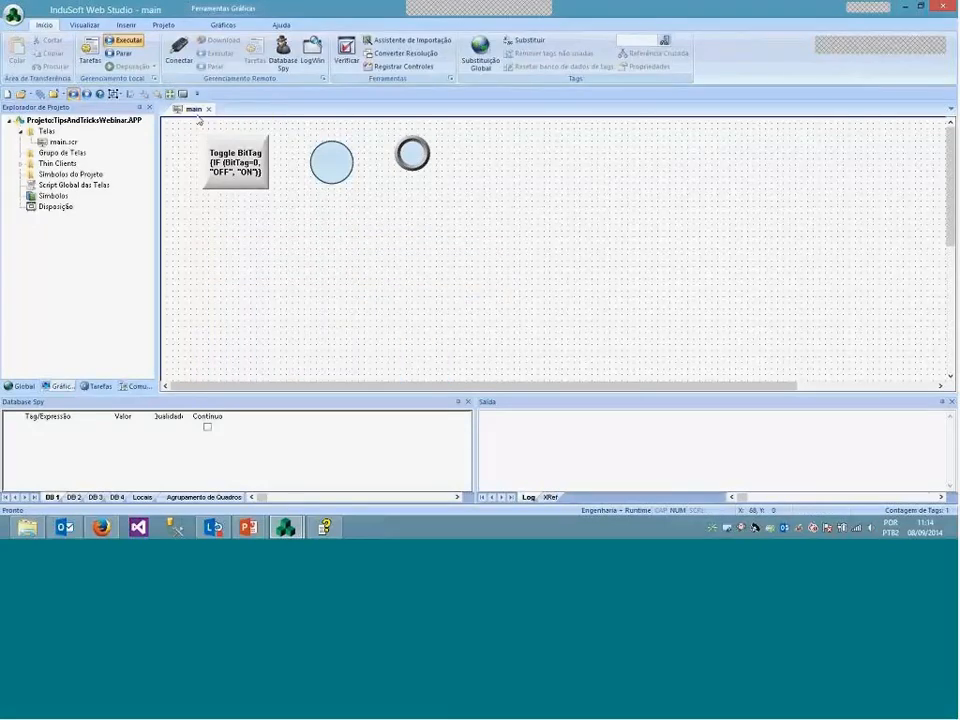
Test the gradient-filled indicator in the runtime screen by toggling BitTag repeatedly, then return to the editor
key("alt+Tab")
left_click(70, 50)
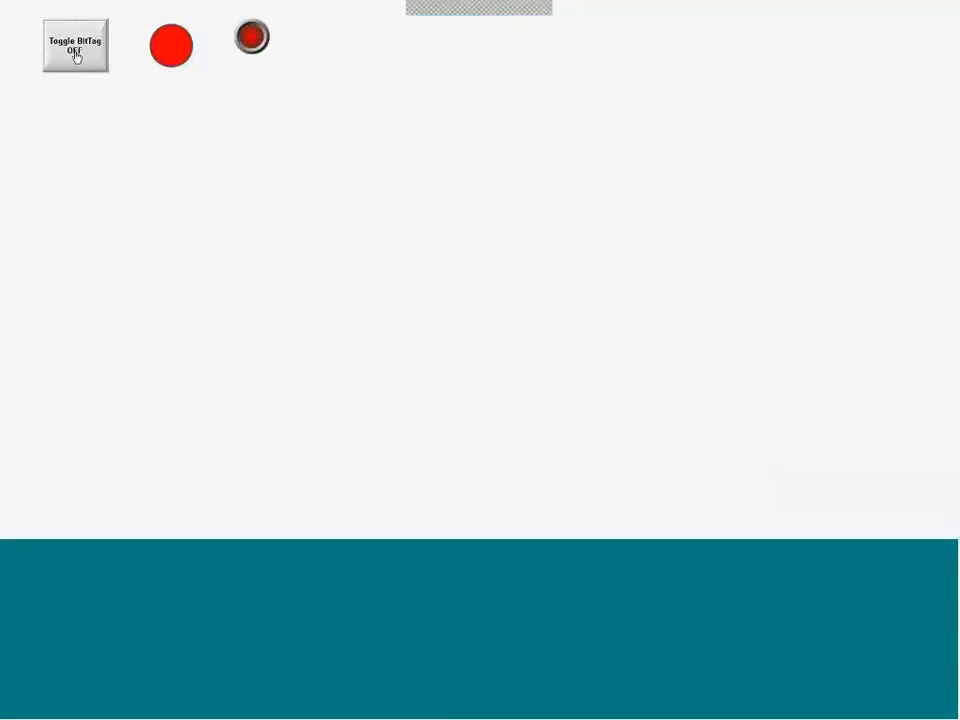
left_click(73, 53)
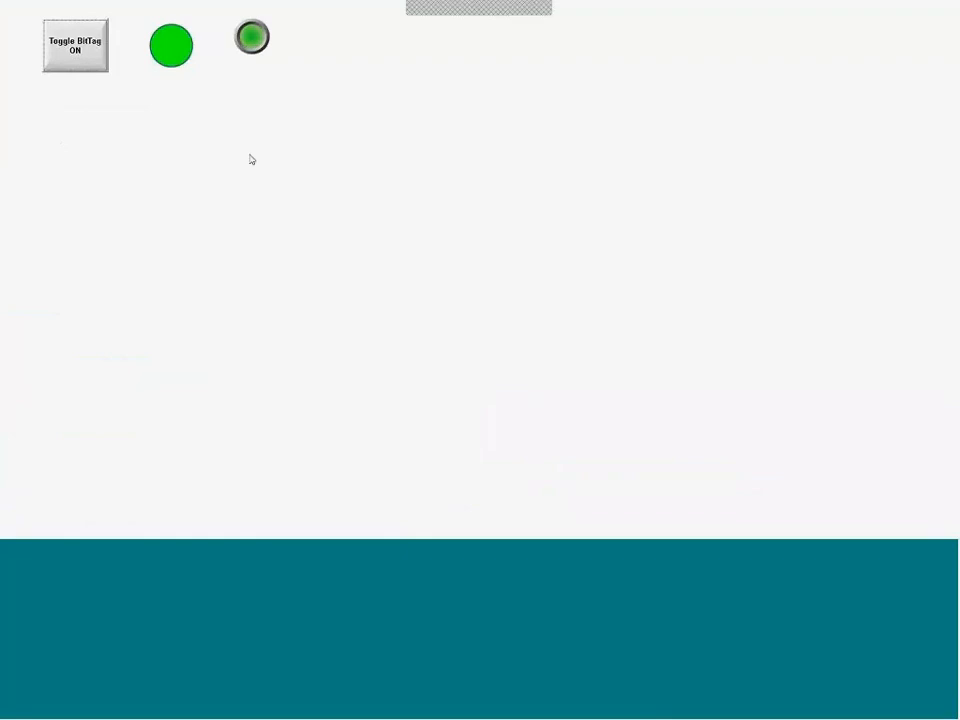
key("alt+Tab")
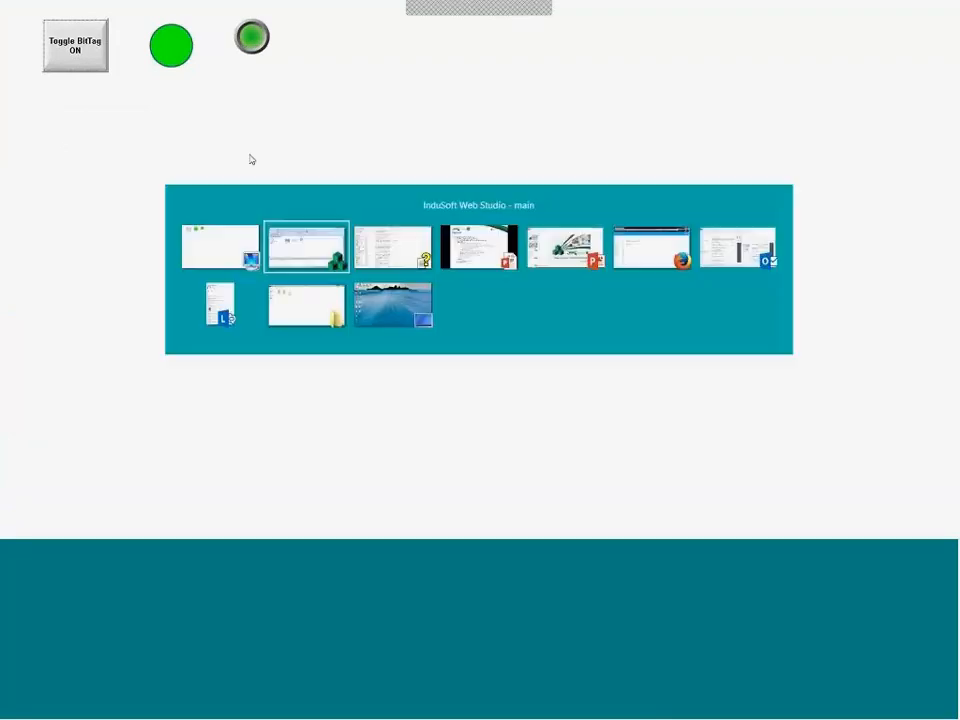
left_click(341, 262)
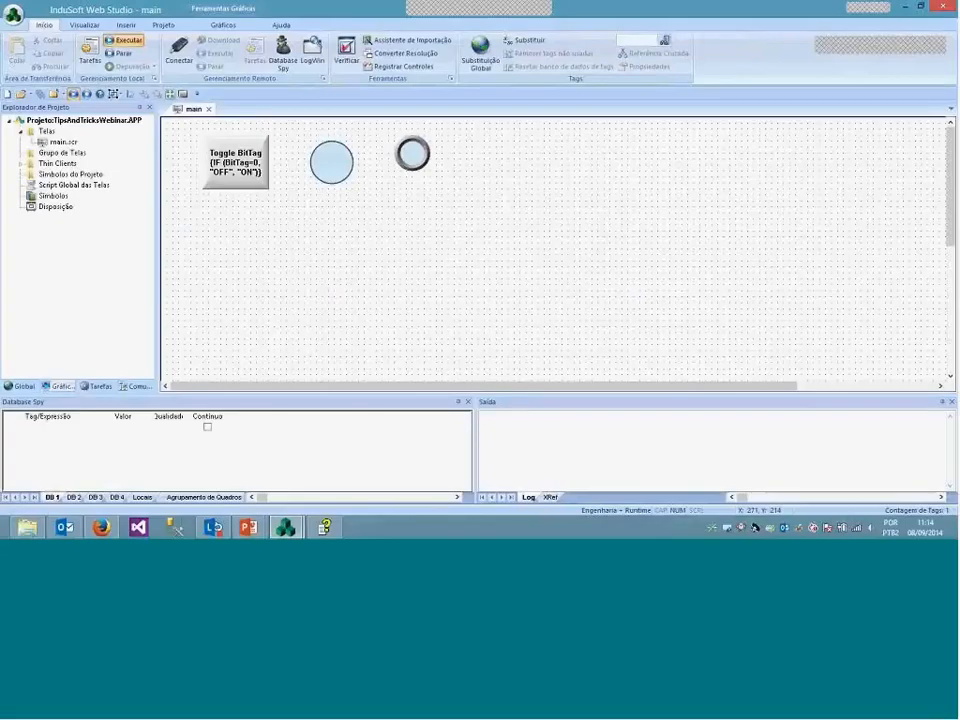
double_click(414, 155)
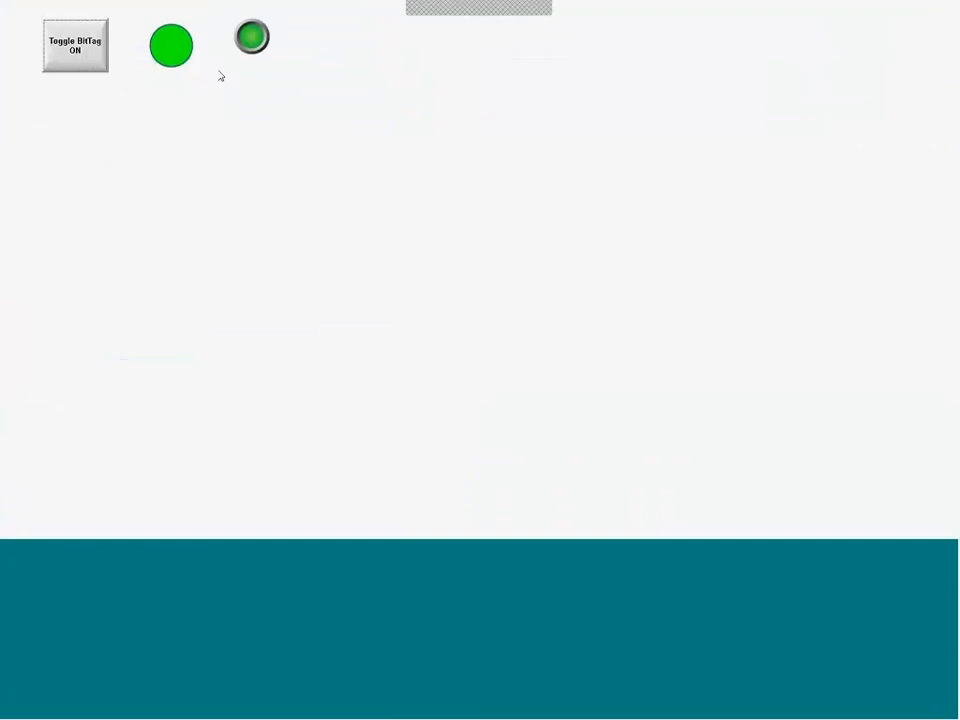
left_click(70, 45)
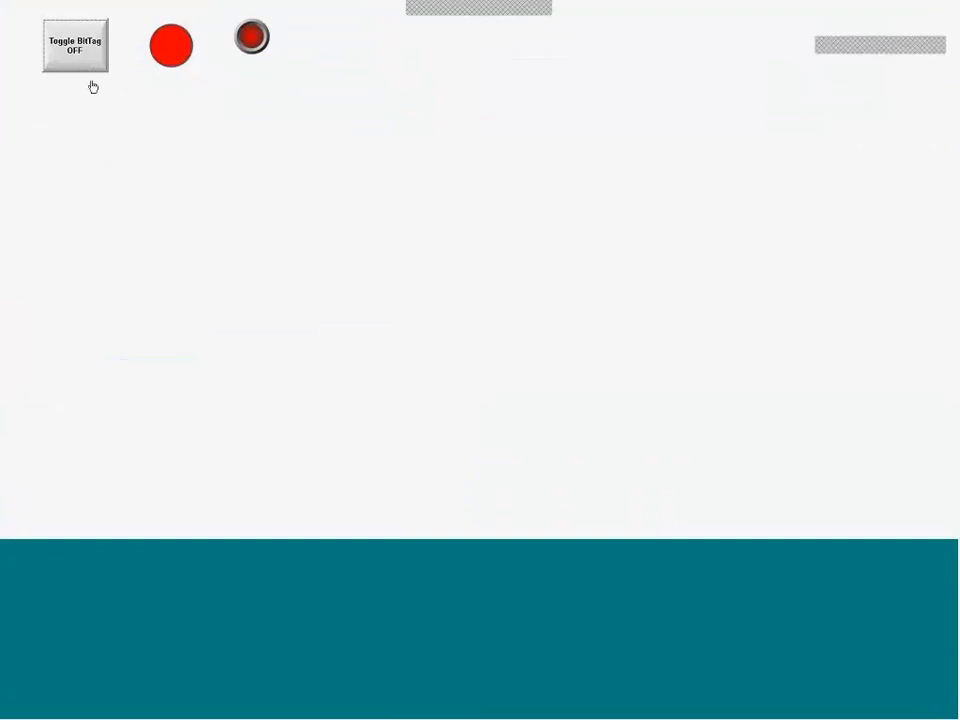
left_click(77, 58)
left_click(77, 68)
left_click(76, 68)
left_click(76, 68)
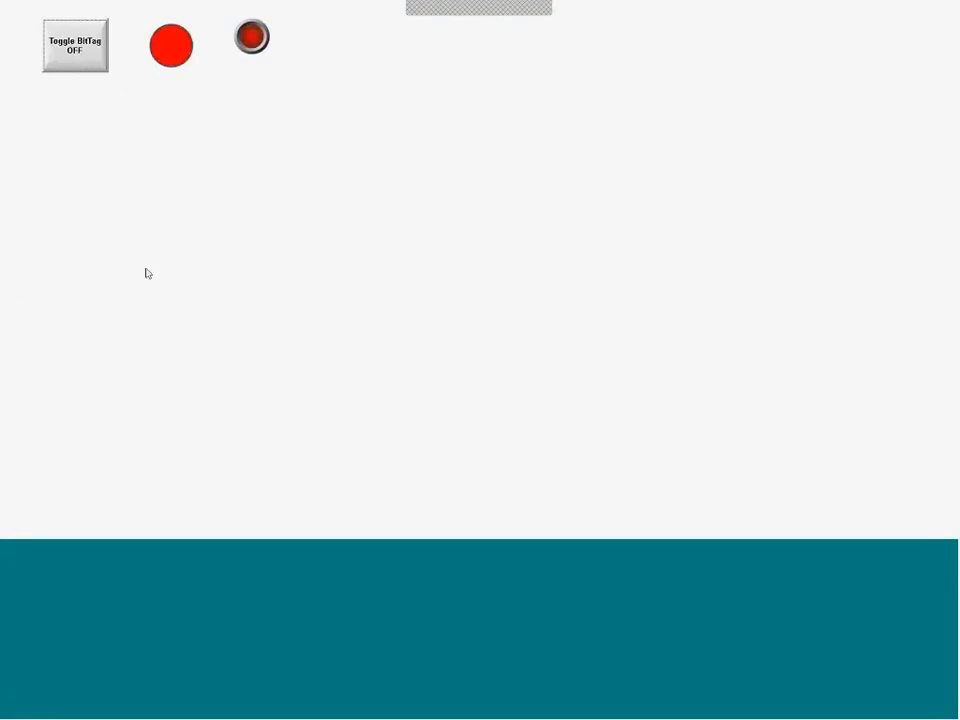
key("alt+Tab")
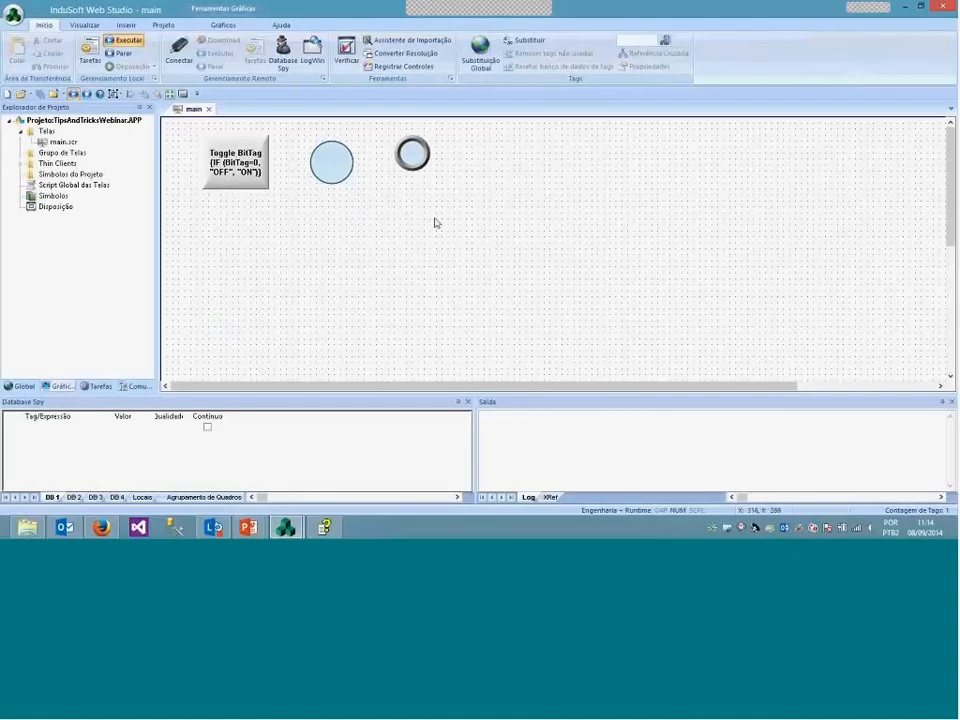
Copy the complete round indicator light to the empty area below the toggle button, keeping only one copy there
left_click_drag(444, 205, 383, 124)
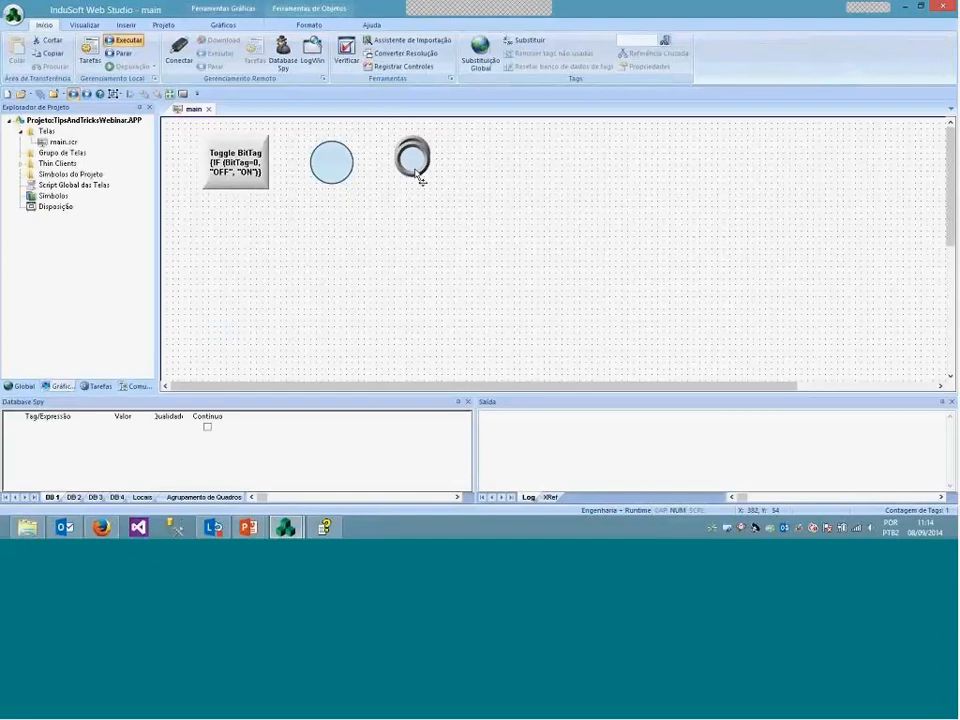
left_click_drag(420, 176, 297, 291)
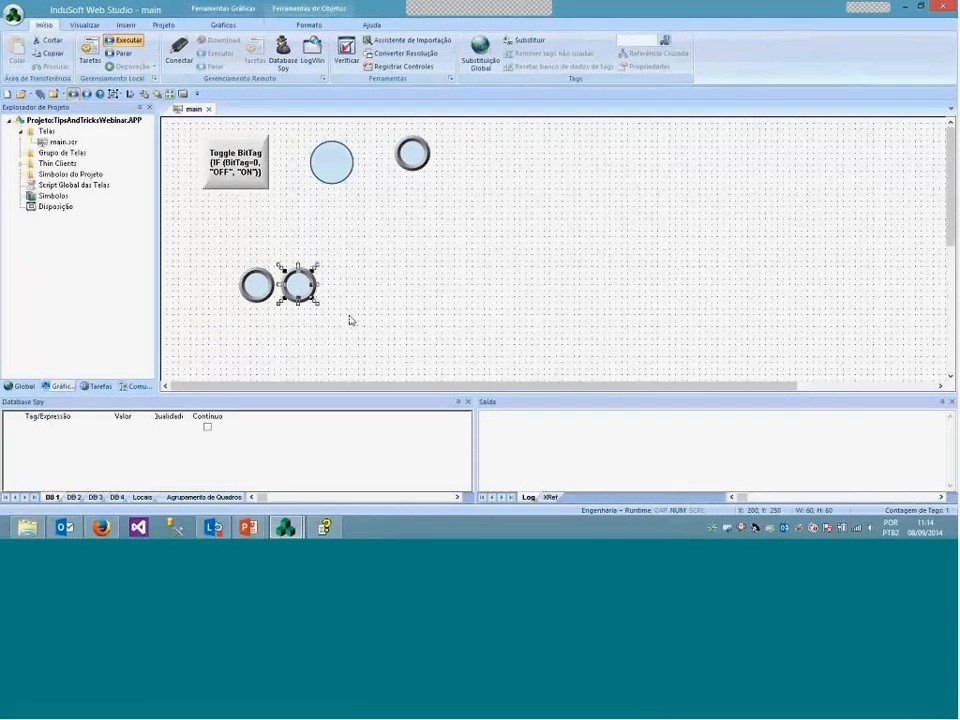
key("Delete")
Set the copied light's inner circle limit expression to TagStatus->B0, creating TagStatus as an Inteira tag with Servidor scope
double_click(257, 287)
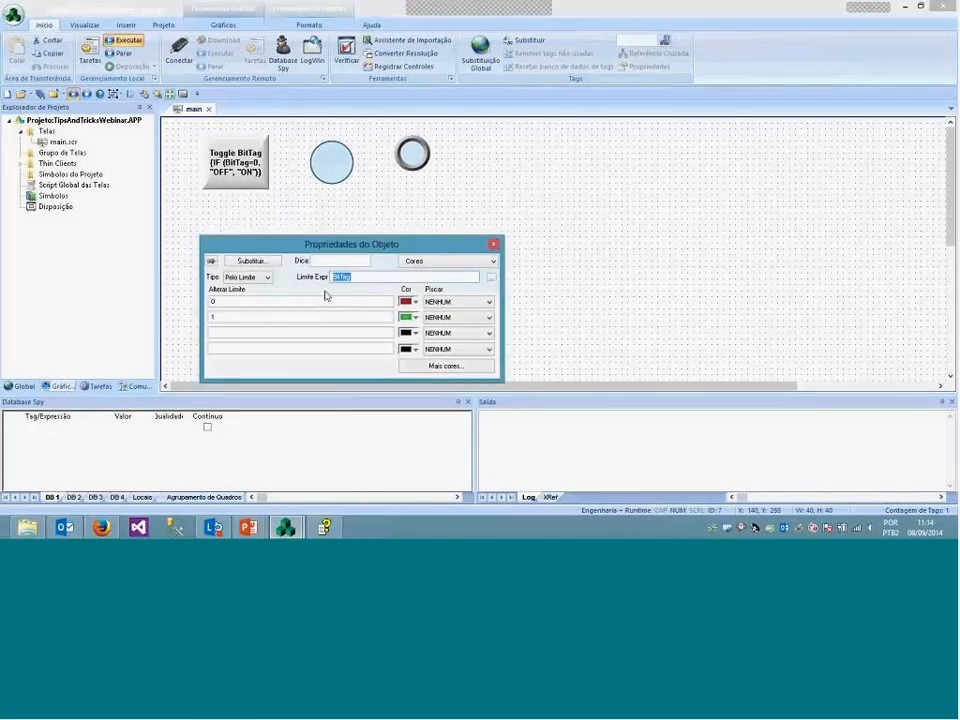
type("TagStatus")
type("B0")
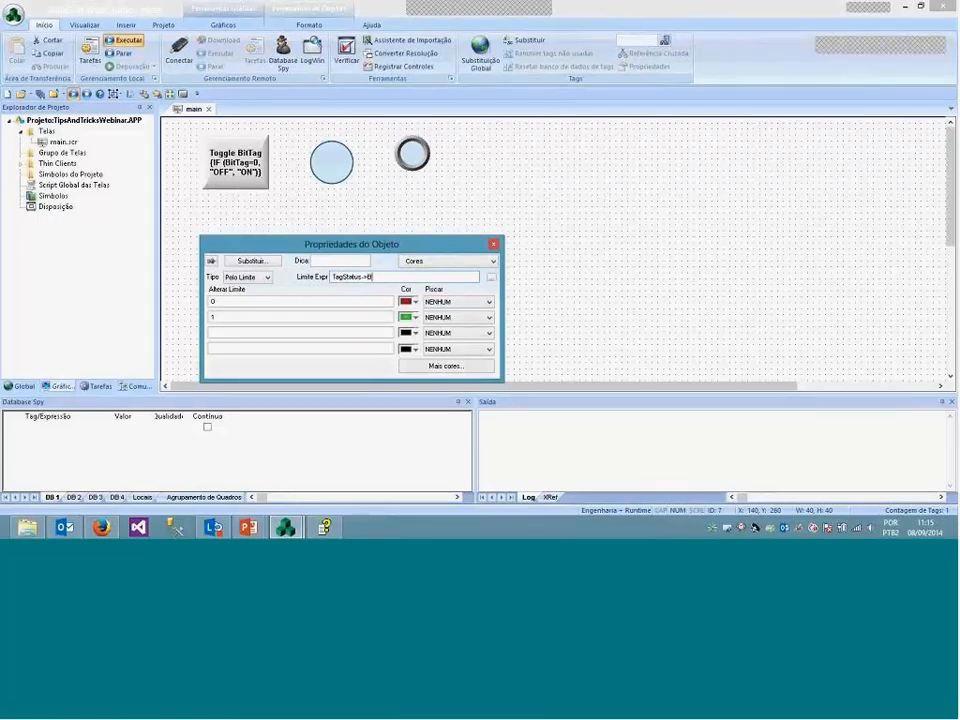
left_click(538, 306)
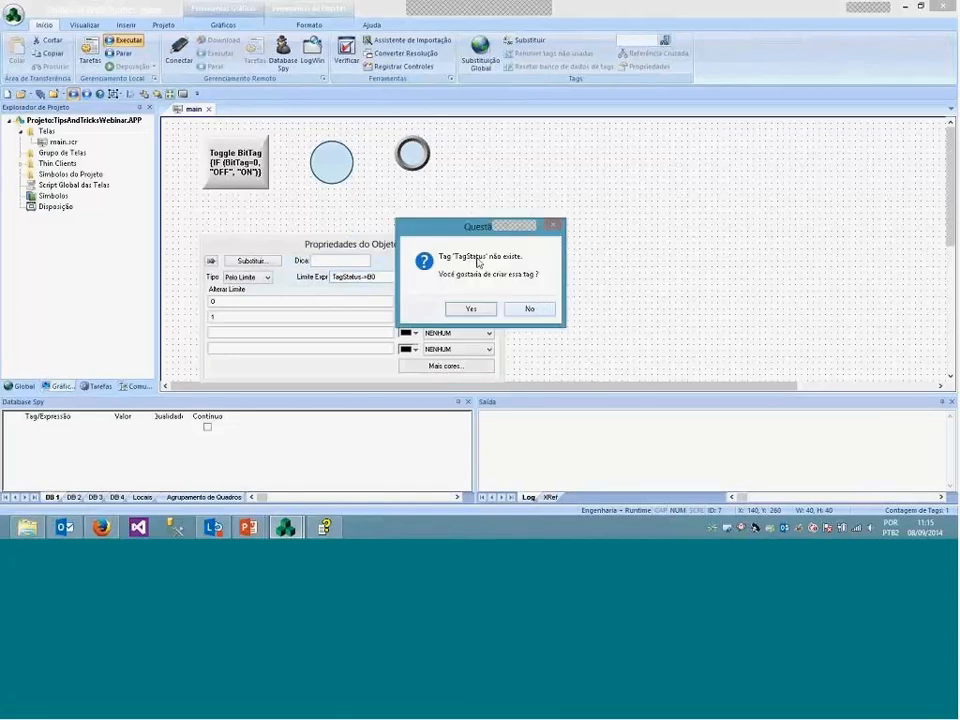
left_click(470, 310)
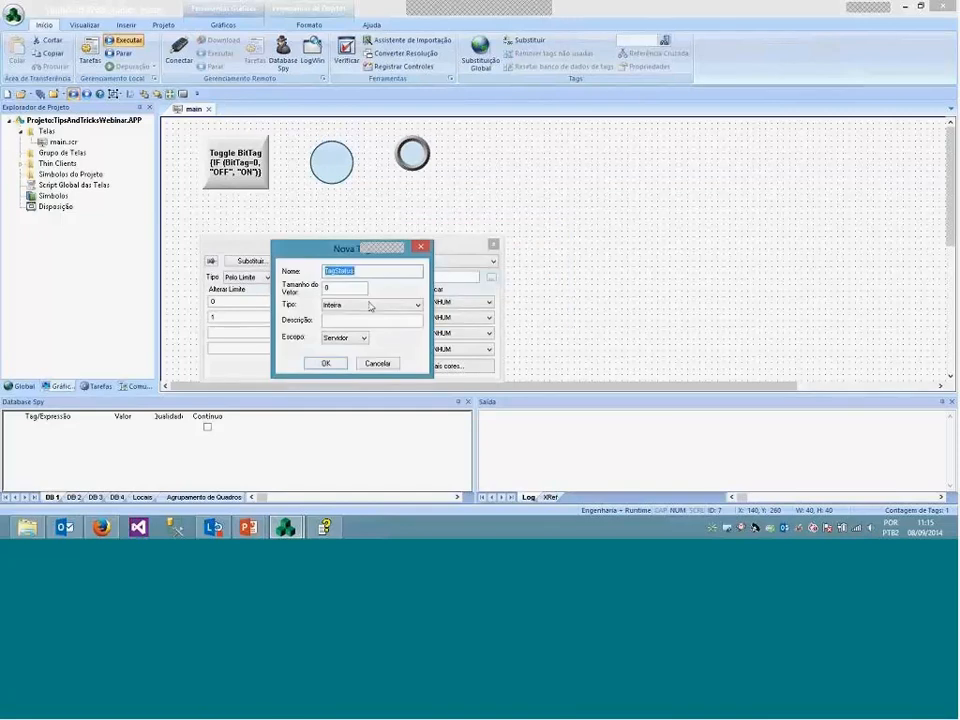
left_click(324, 363)
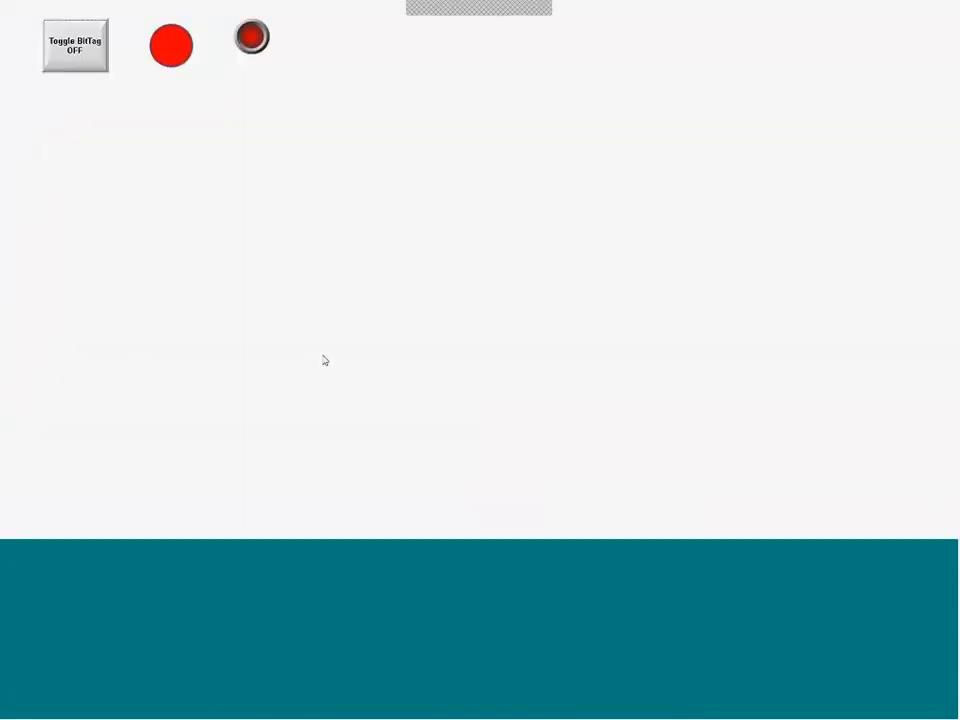
key("alt+Tab")
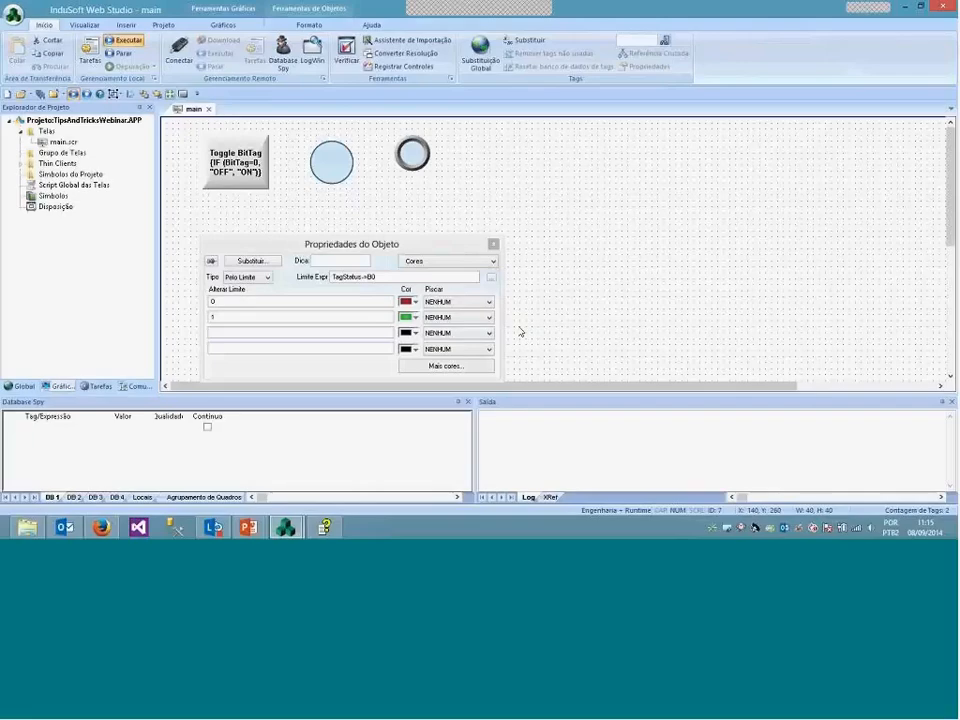
left_click(493, 244)
Duplicate the TagStatus light to form a horizontal row of four adjacent lights
left_click(256, 285)
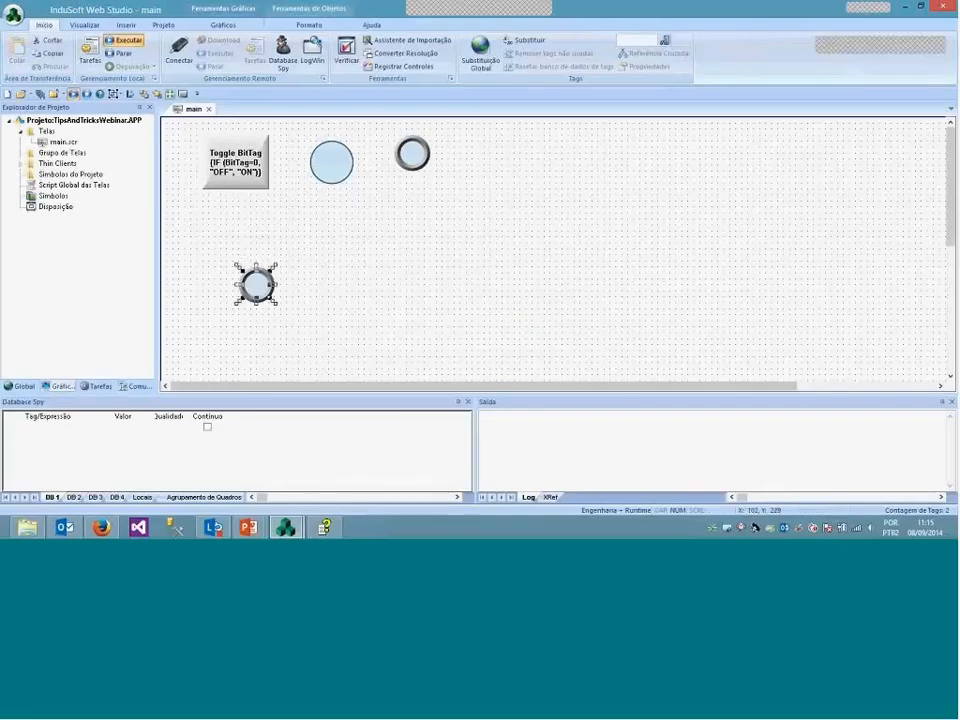
left_click_drag(256, 285, 277, 307)
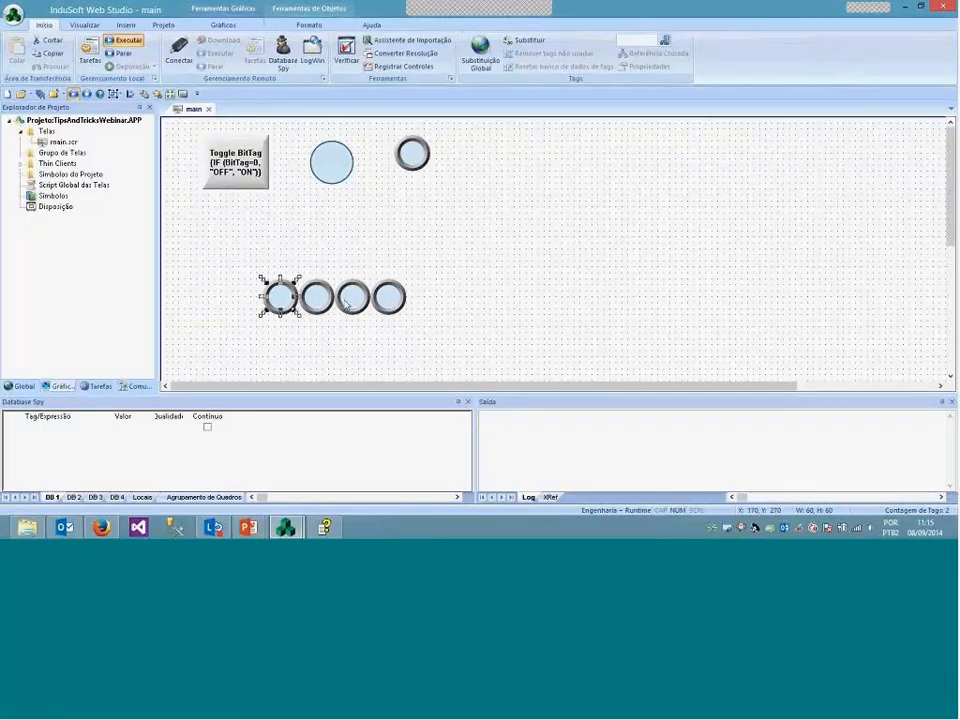
left_click(358, 358)
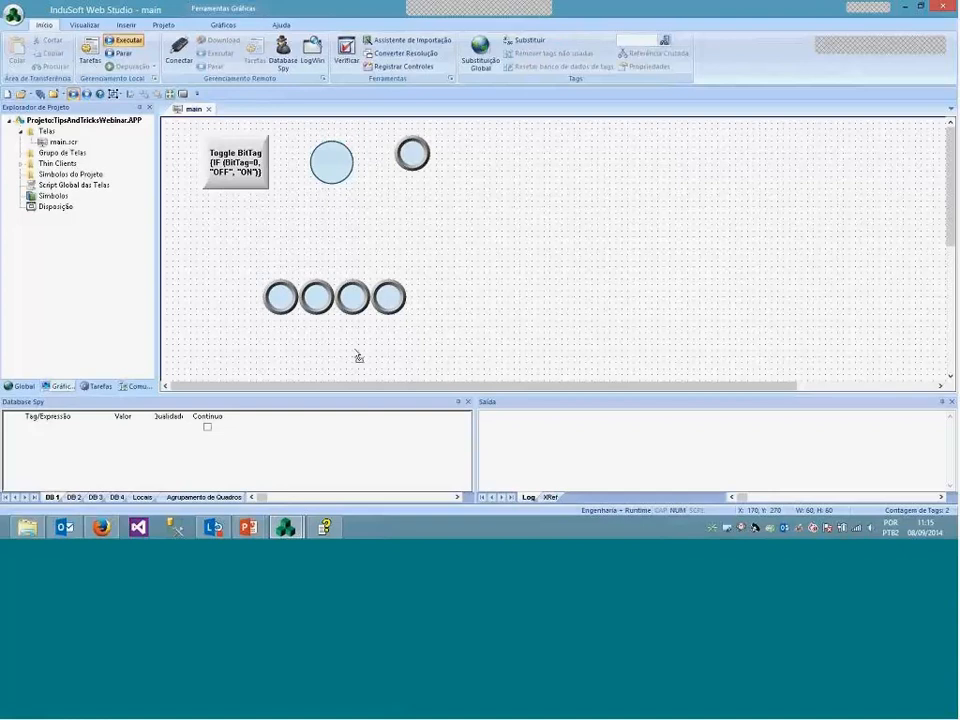
Set the limit expression of the third light's inner circle to TagStatus->B1
left_click(356, 297)
double_click(356, 297)
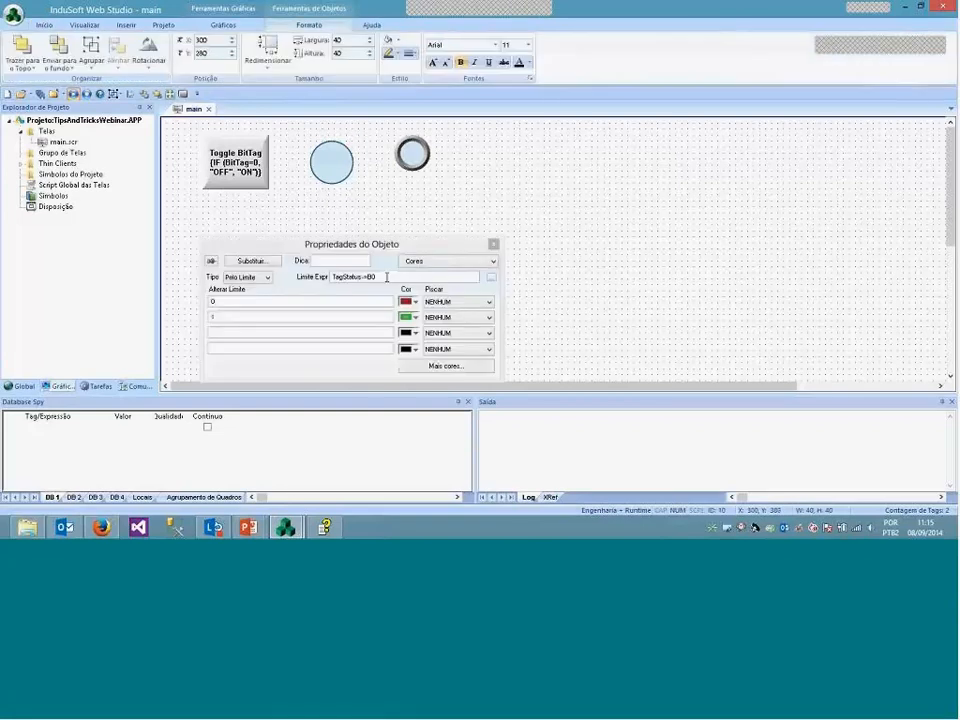
left_click(387, 277)
key("BackSpace")
type("1")
Continue the TagStatus bit numbering leftward in the second and first lights' limit expressions, ending with TagStatus->B3 on the leftmost light
left_click_drag(370, 250, 340, 336)
left_click(317, 300)
left_click(421, 373)
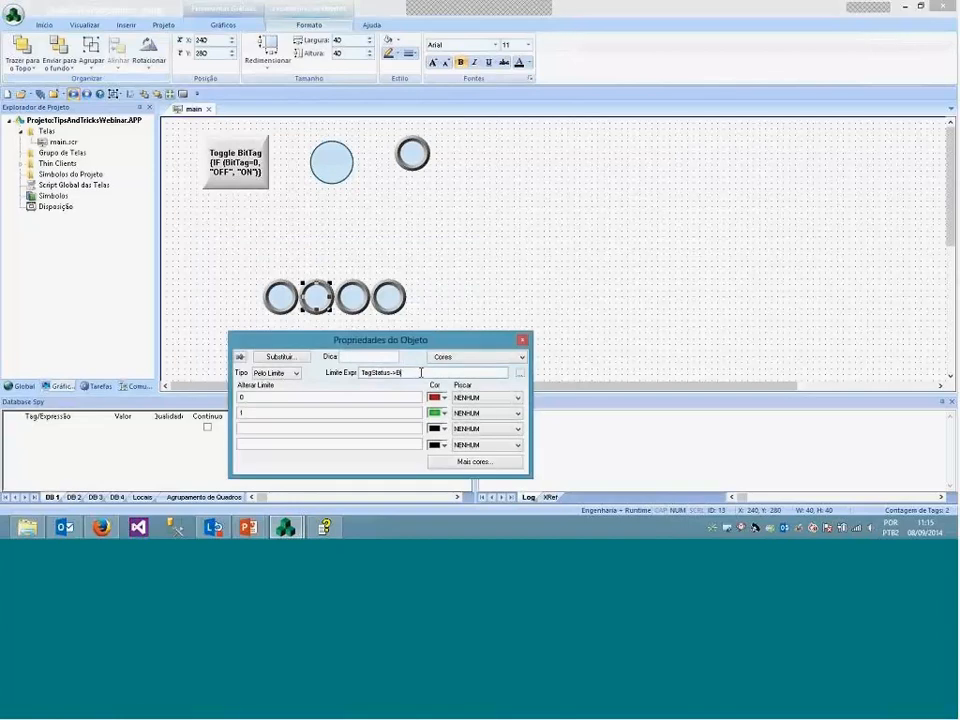
type("1")
left_click(279, 301)
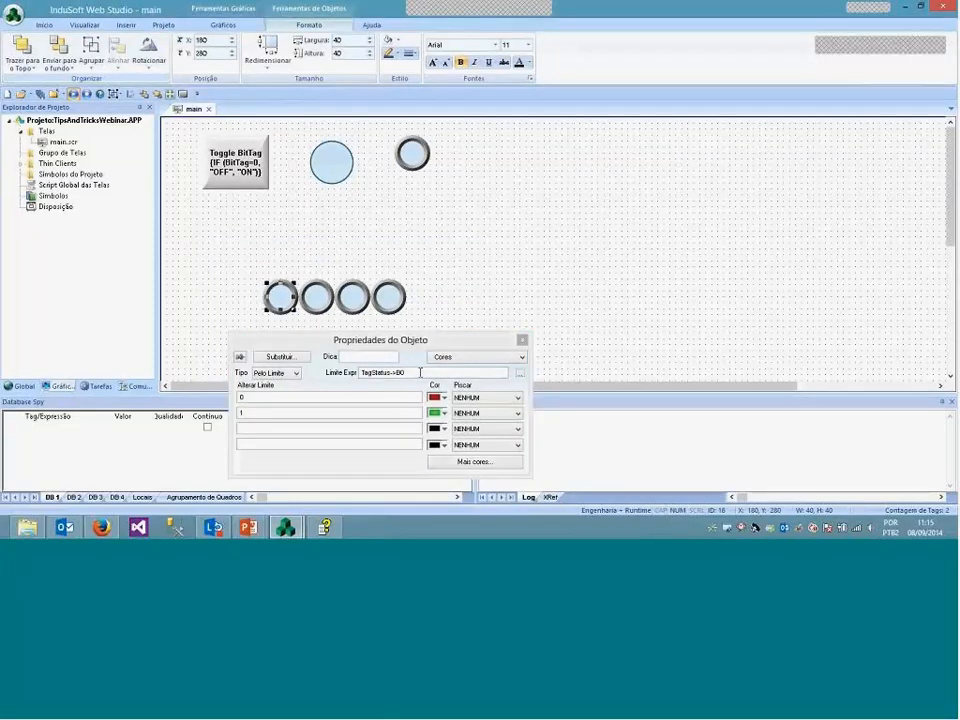
left_click(422, 372)
key("BackSpace")
type("3")
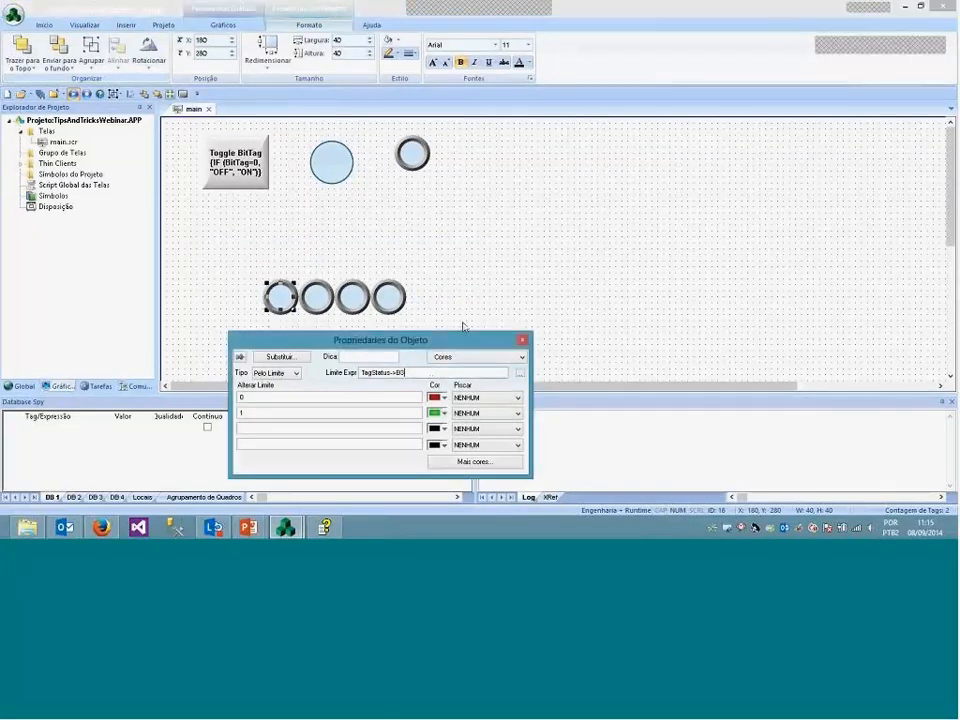
left_click(463, 326)
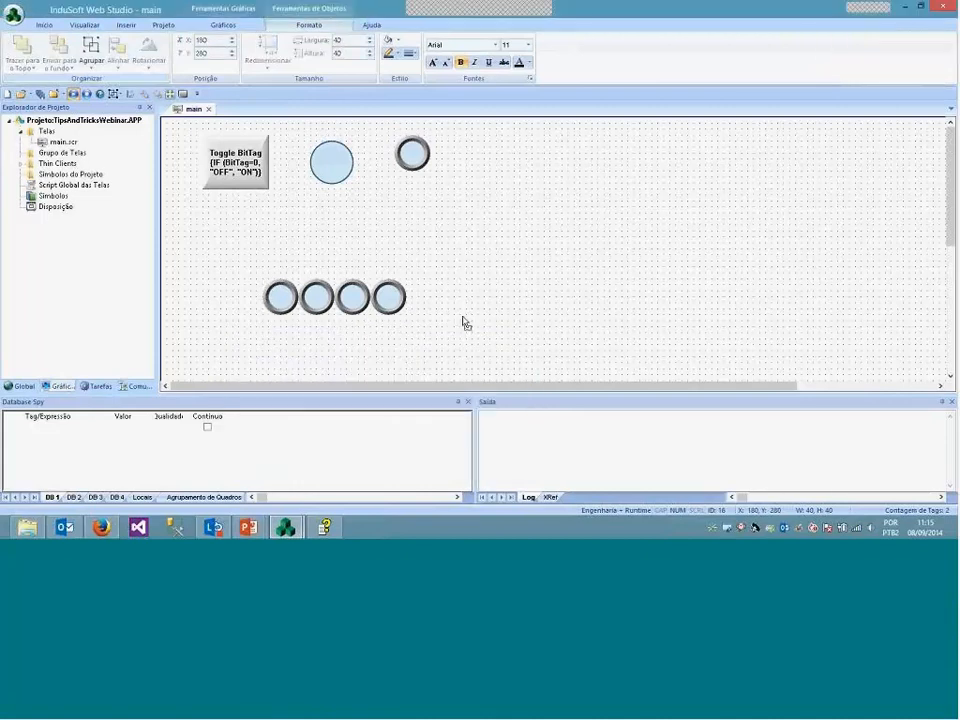
Add the text "Status: ###########" above the row of four lights
left_click(223, 25)
left_click(321, 40)
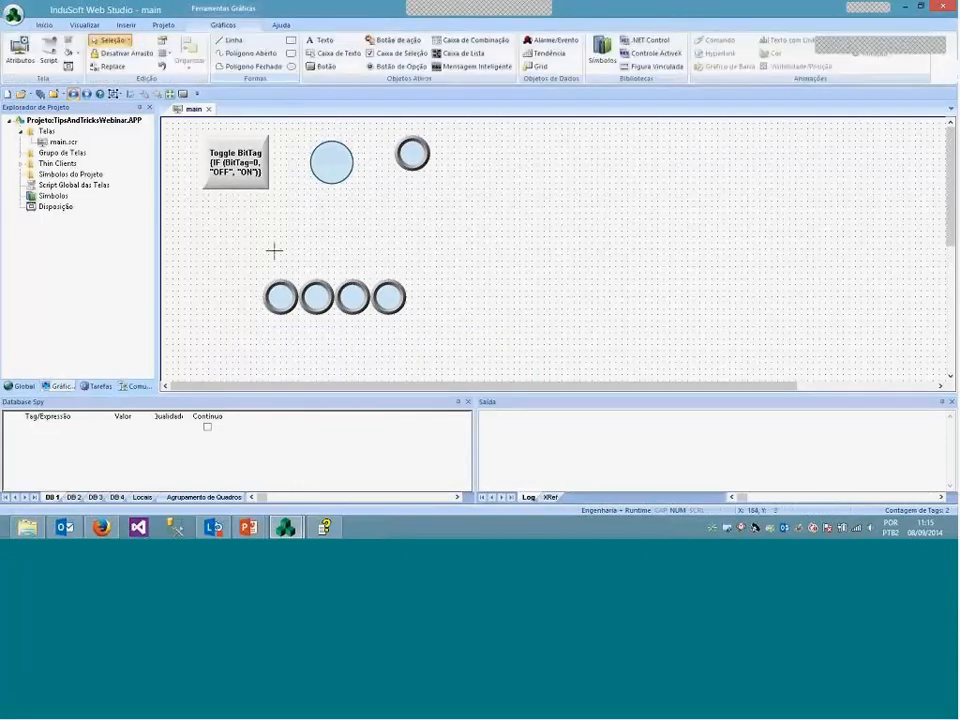
left_click(273, 249)
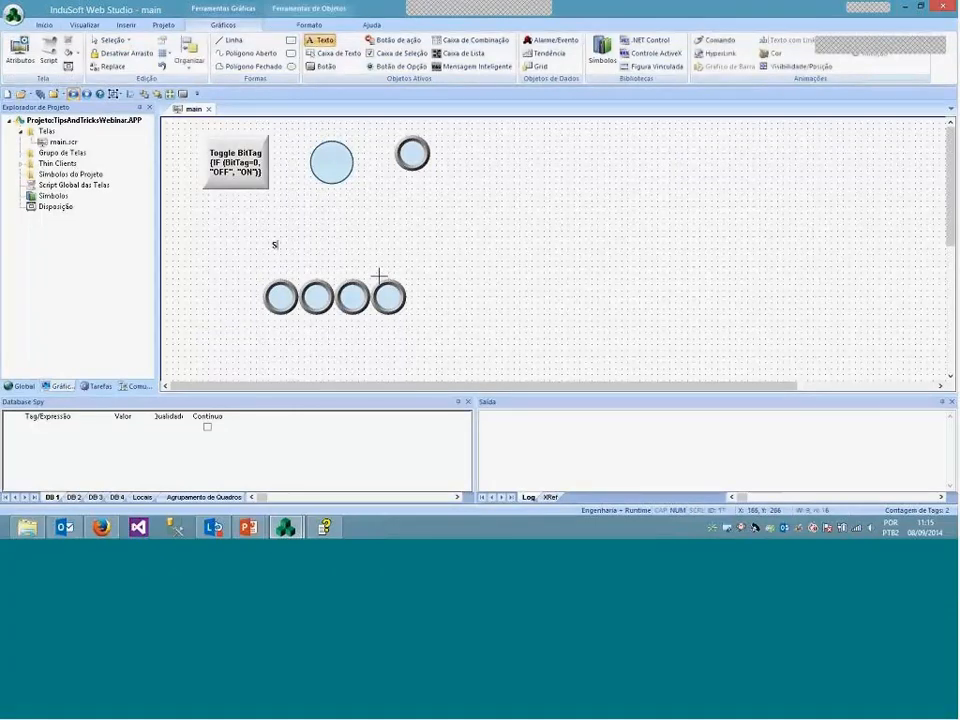
type("Sa")
type("atu")
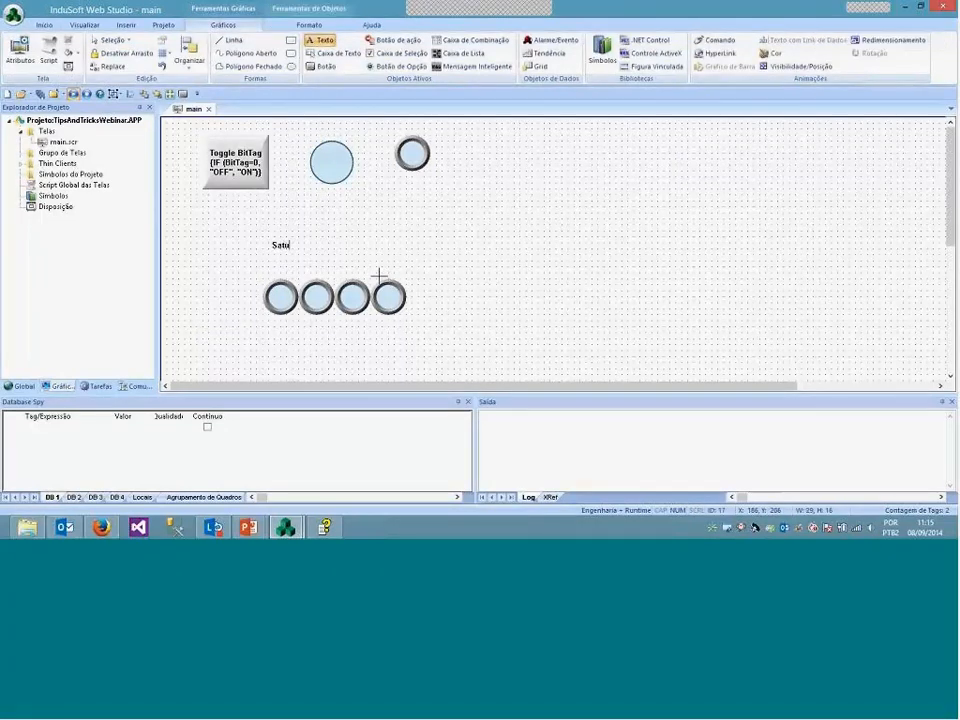
type("s: ##########")
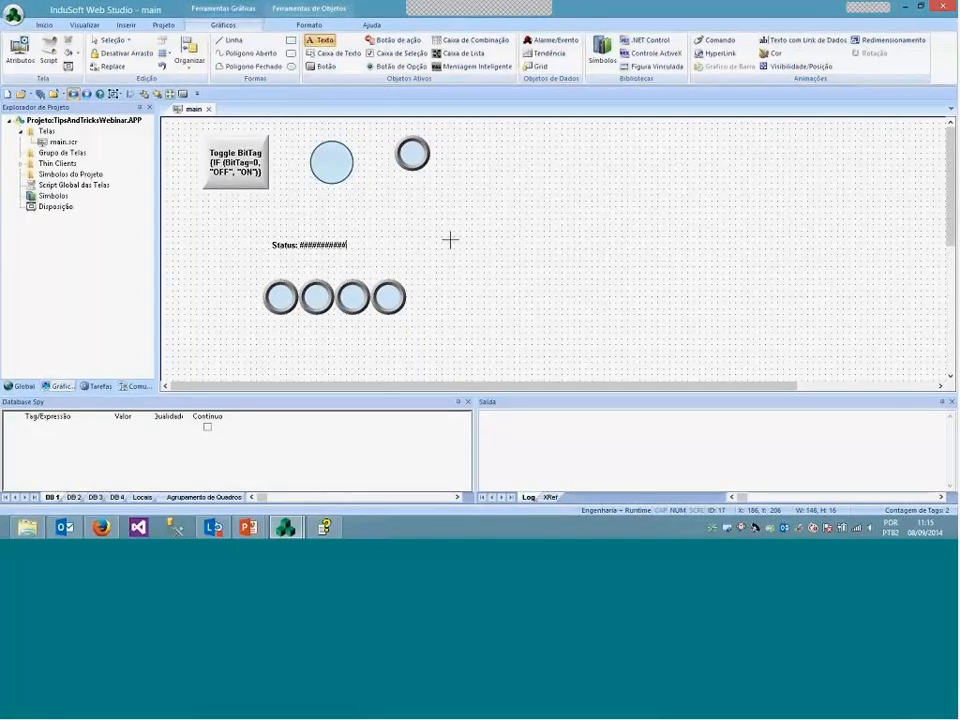
Add a data link to the status text, with TagStatus as its tag
left_click(303, 248)
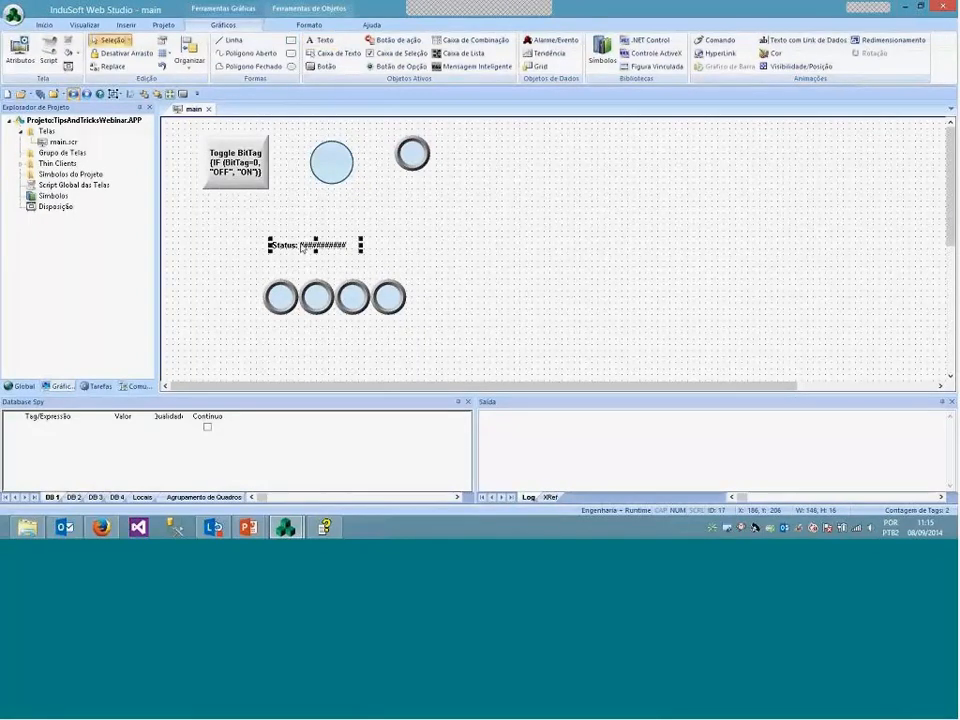
double_click(300, 250)
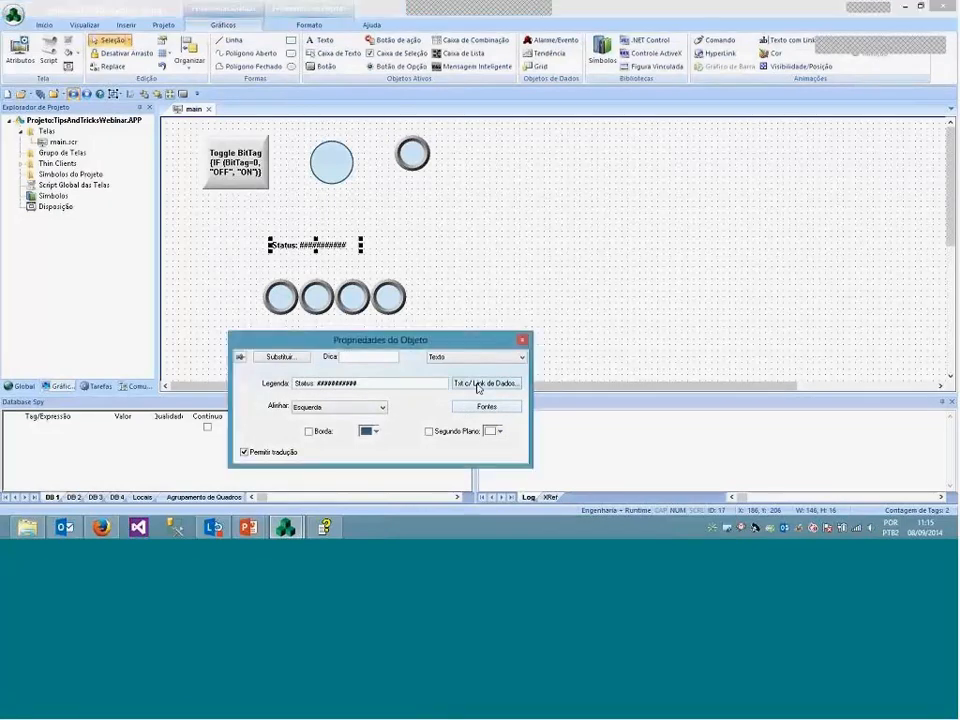
left_click(477, 386)
double_click(323, 369)
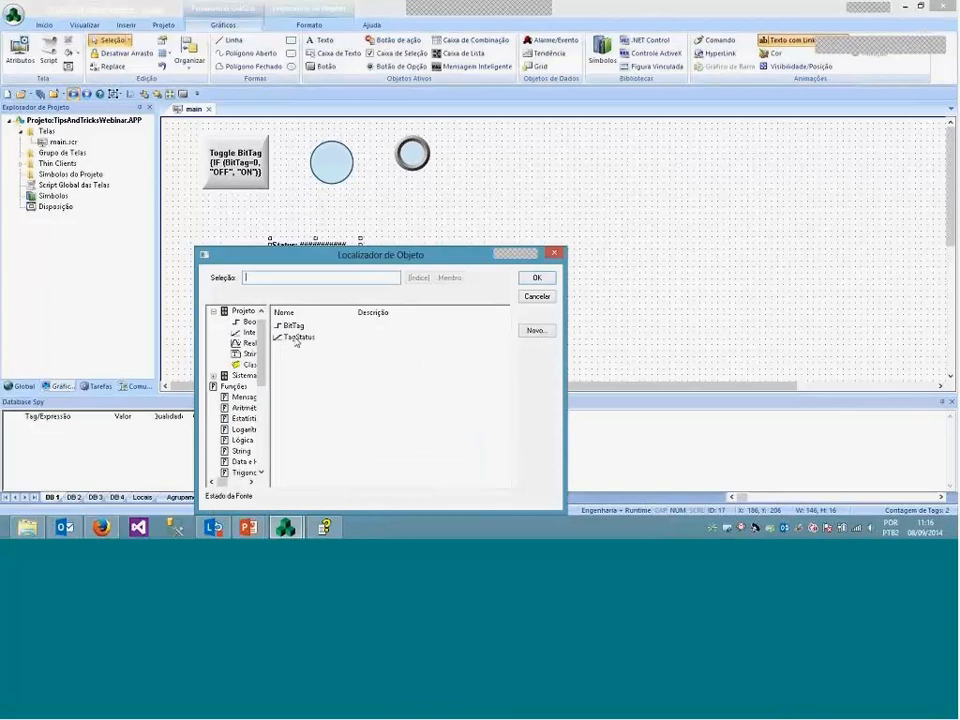
left_click(298, 337)
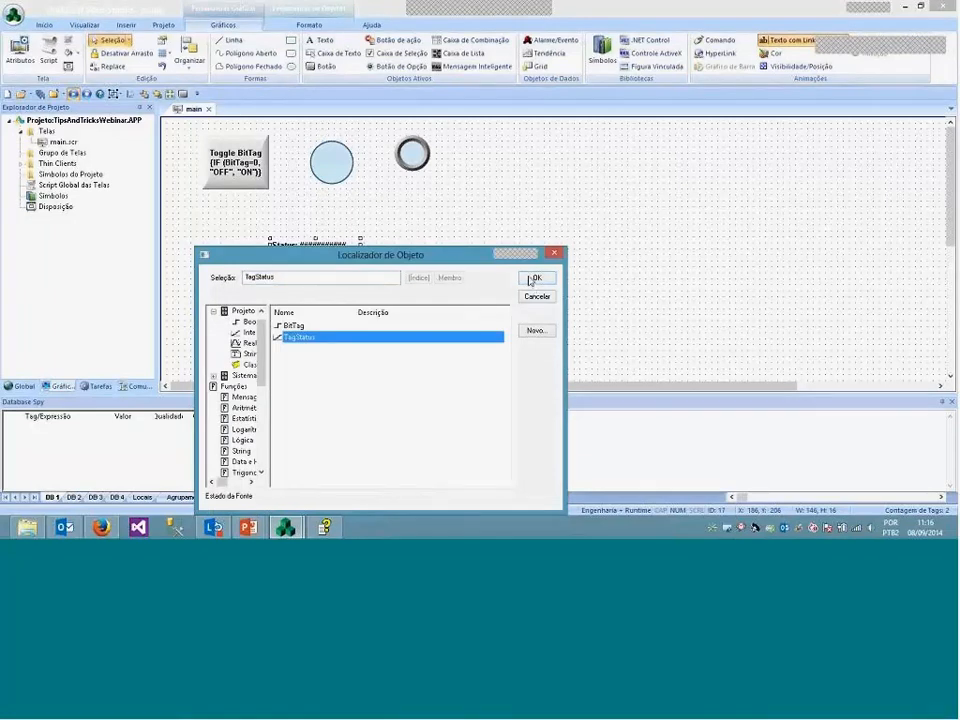
left_click(533, 279)
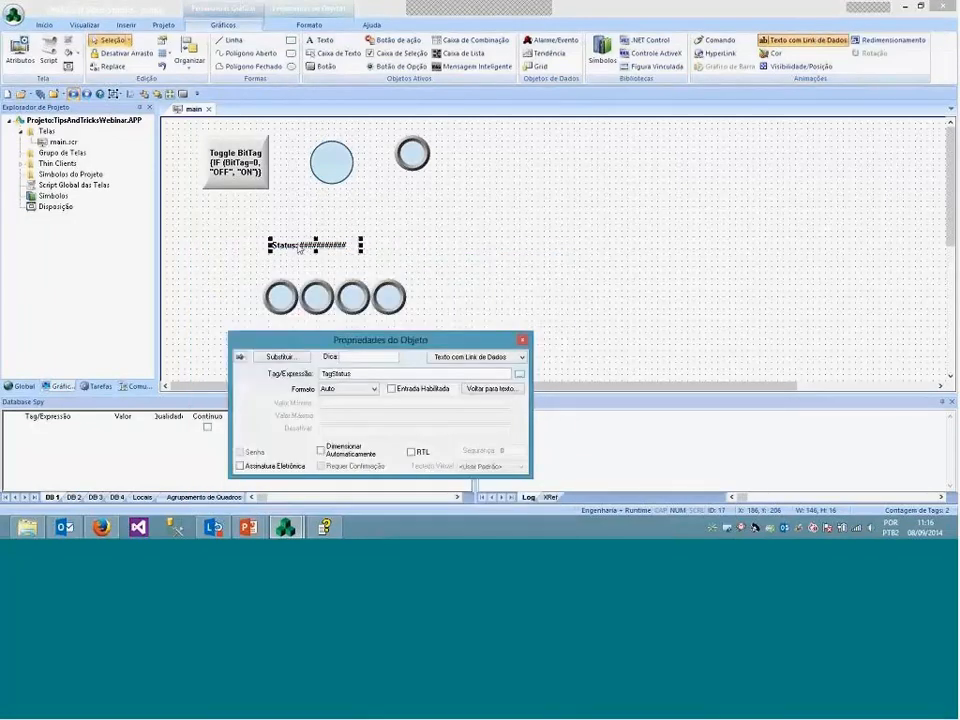
Duplicate the linked status text directly below the original, above the row of lights
left_click(300, 254)
mouse_move(299, 250)
left_mouse_down()
mouse_move(302, 268)
mouse_move(301, 247)
left_mouse_up()
left_click(300, 265)
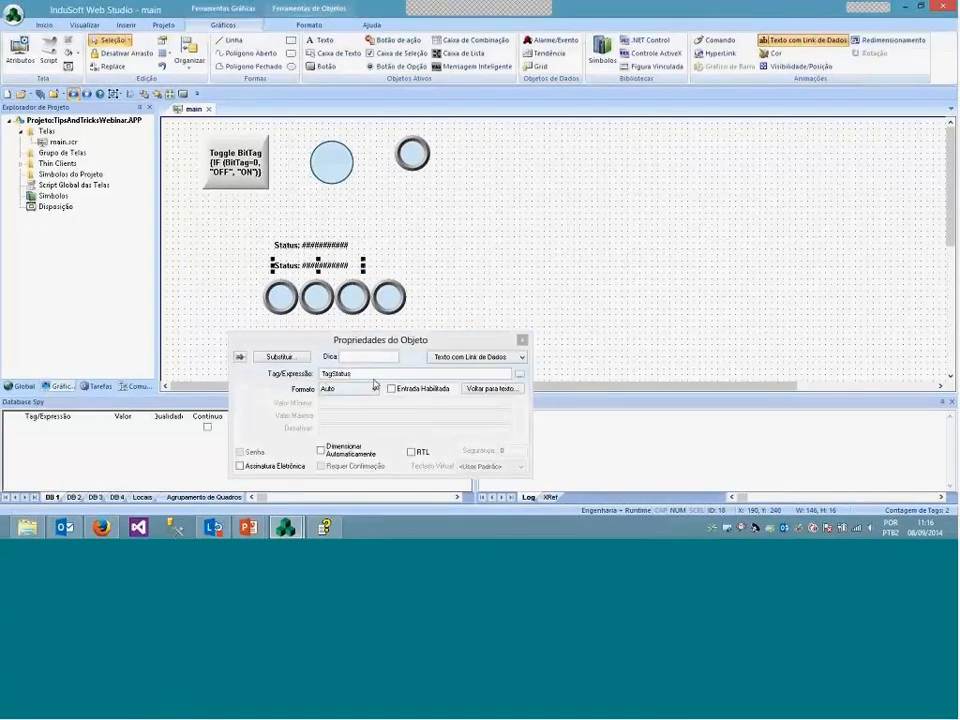
left_click(406, 346)
left_click_drag(406, 346, 583, 196)
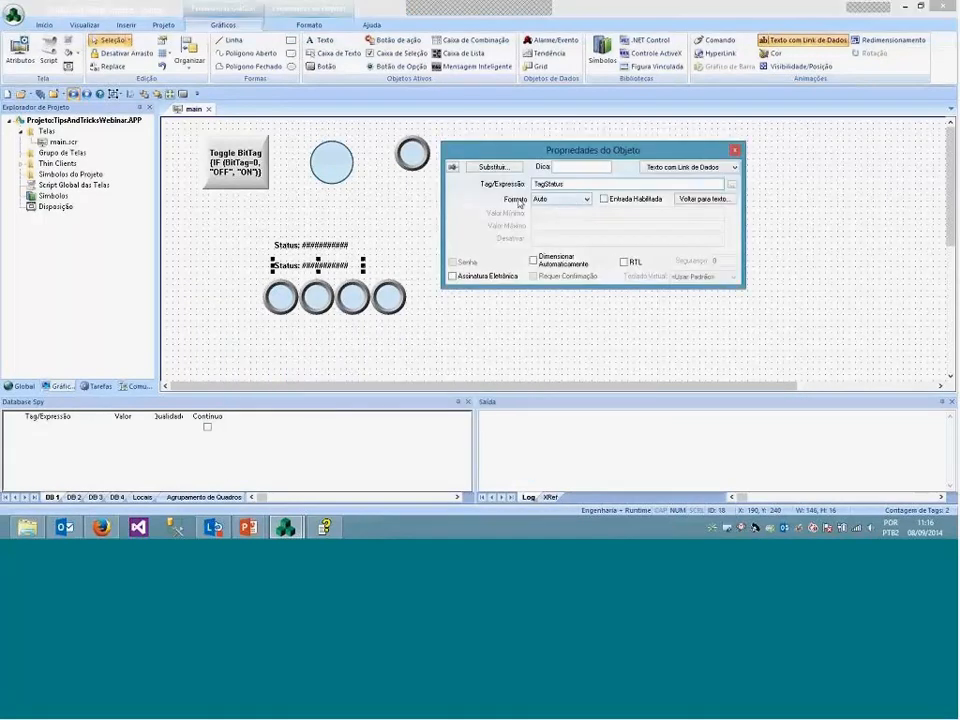
Set the lower status text's format to Binary and save the main screen
left_click(560, 199)
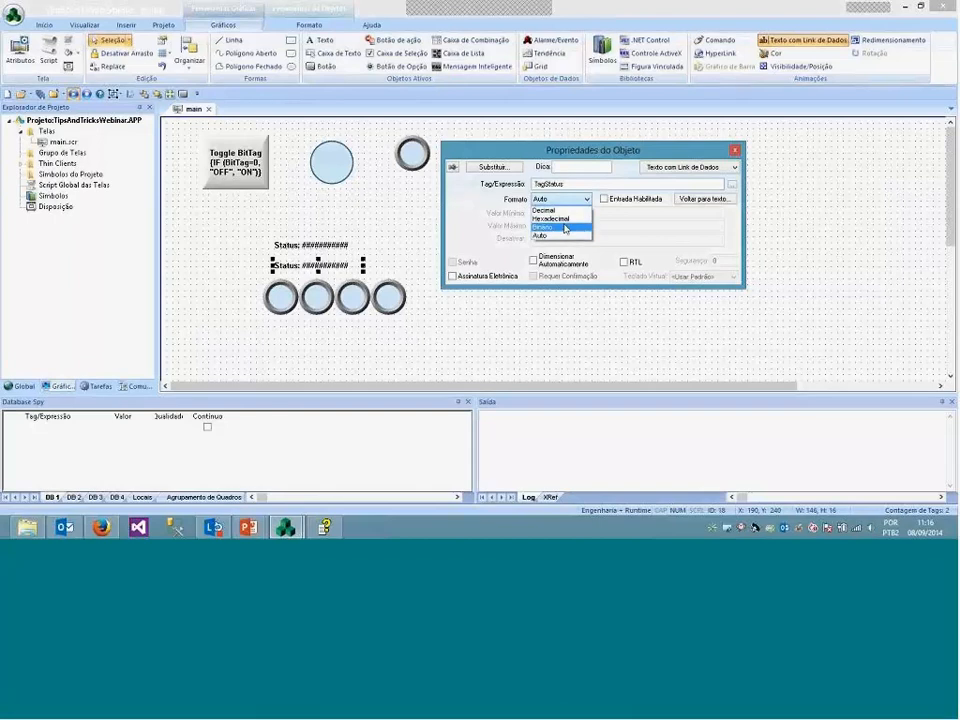
left_click(558, 227)
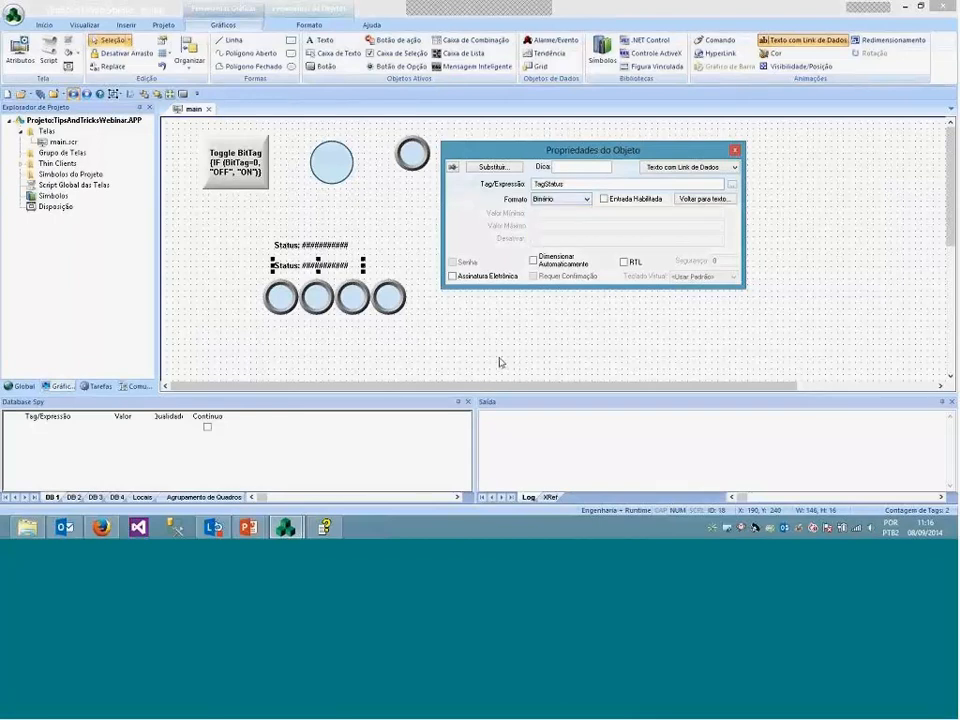
left_click(418, 217)
right_click(193, 108)
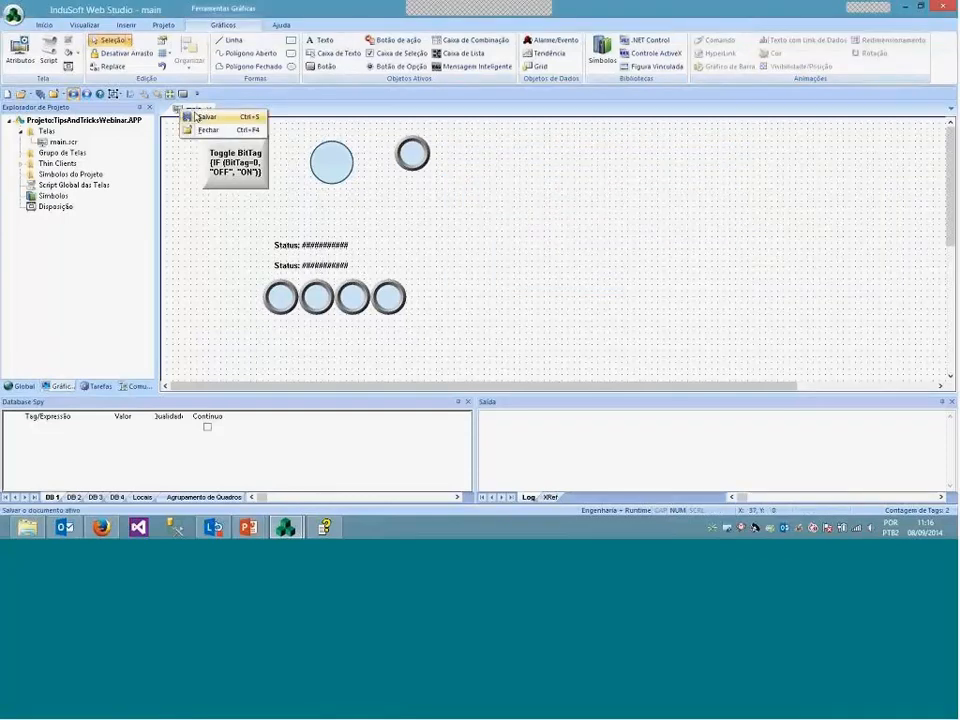
left_click(198, 117)
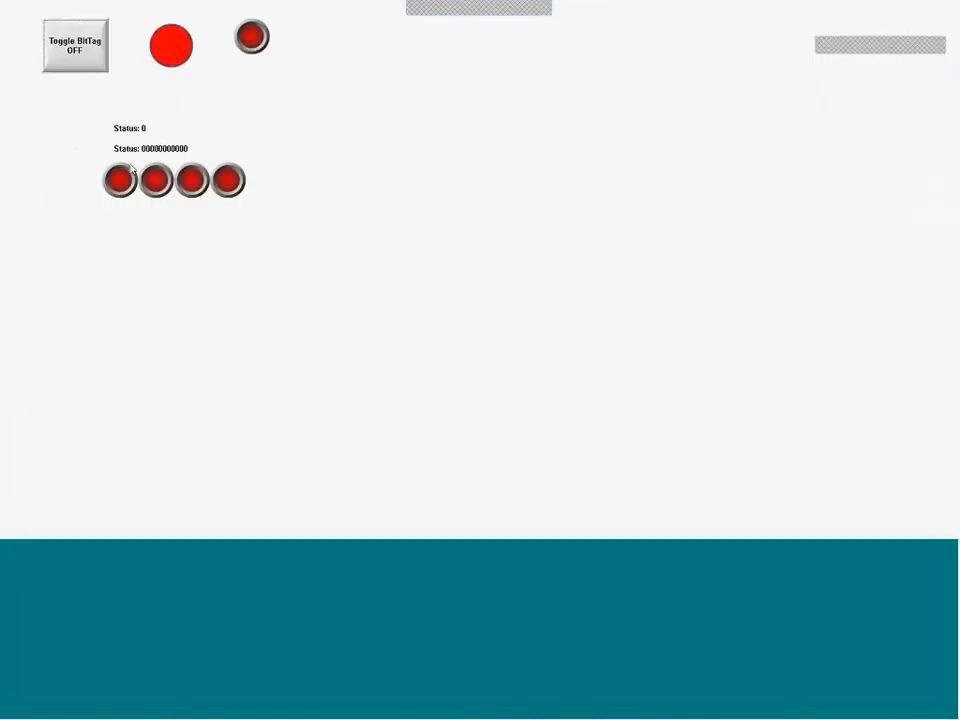
Check the upper status text's properties and compare both status texts in the running screen
key("alt+Tab")
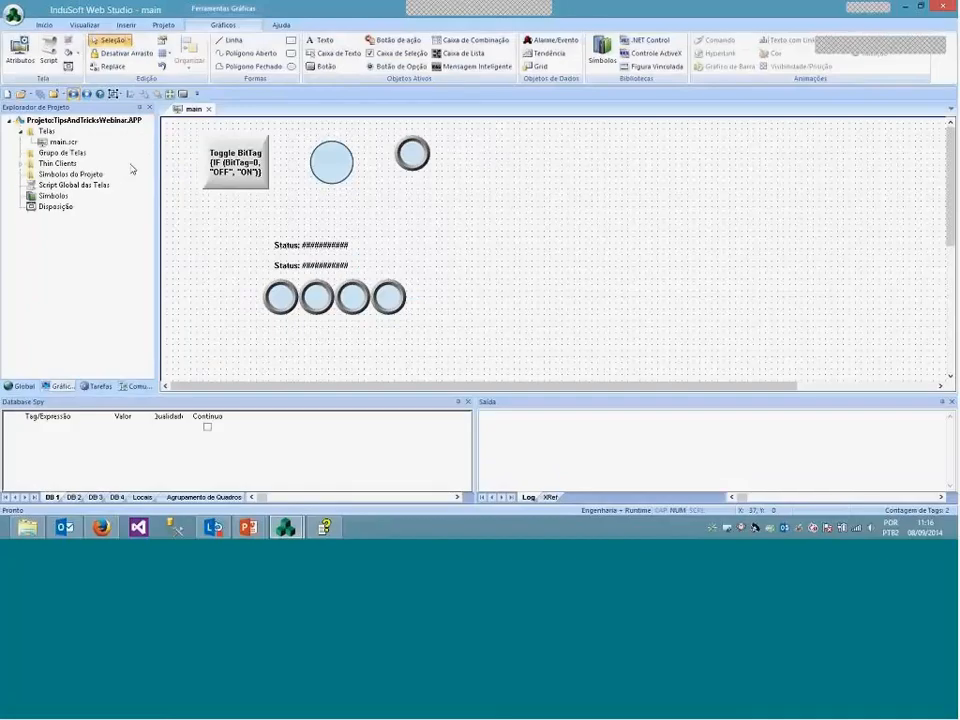
left_click(299, 248)
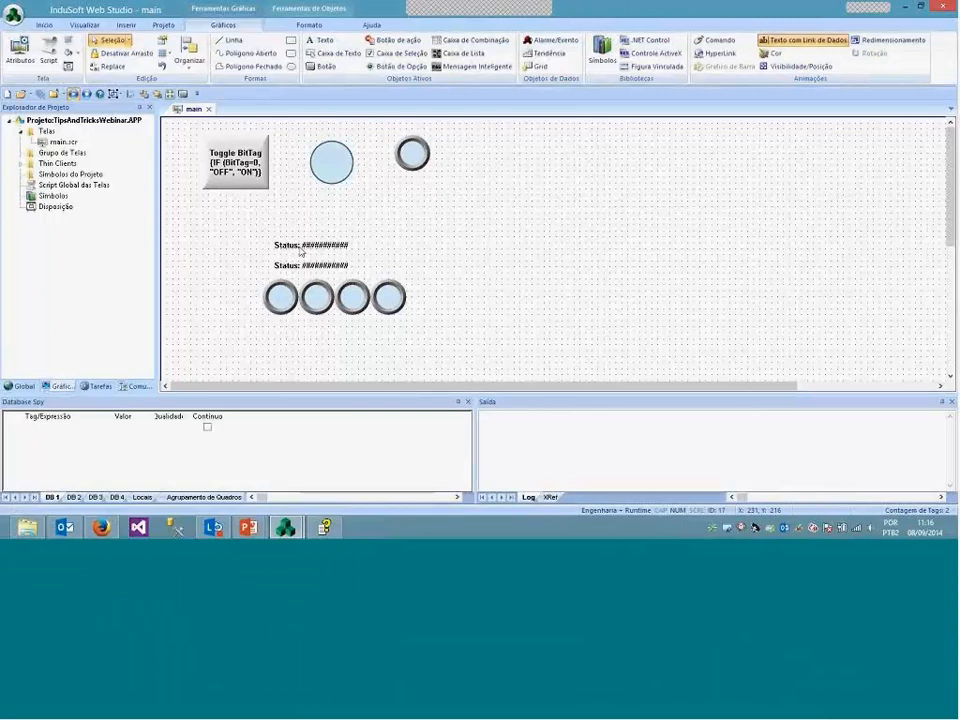
double_click(299, 248)
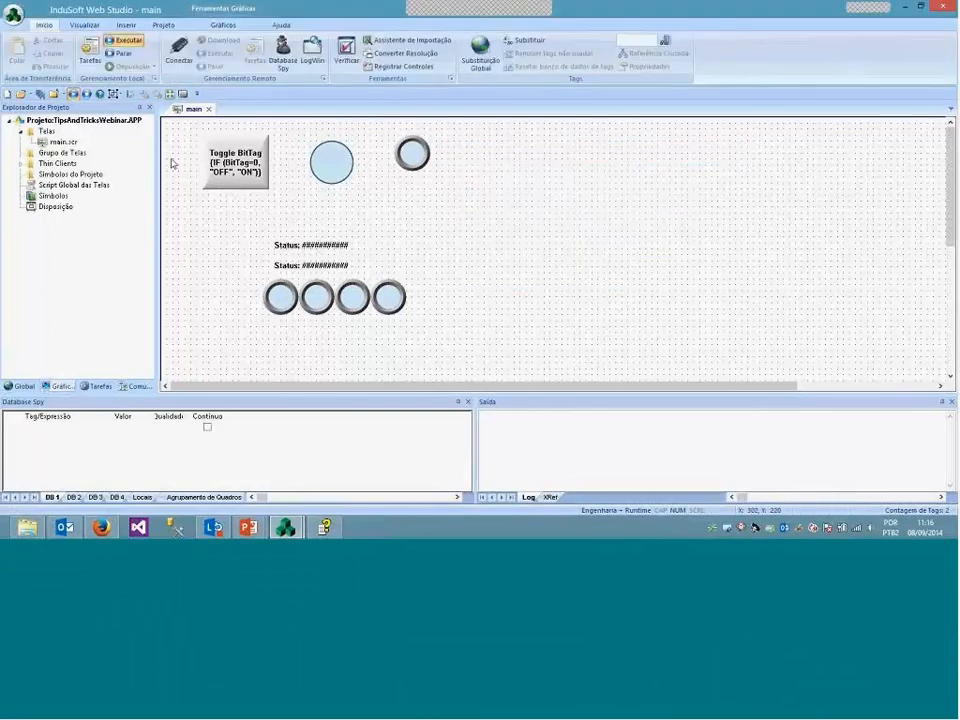
left_click(183, 93)
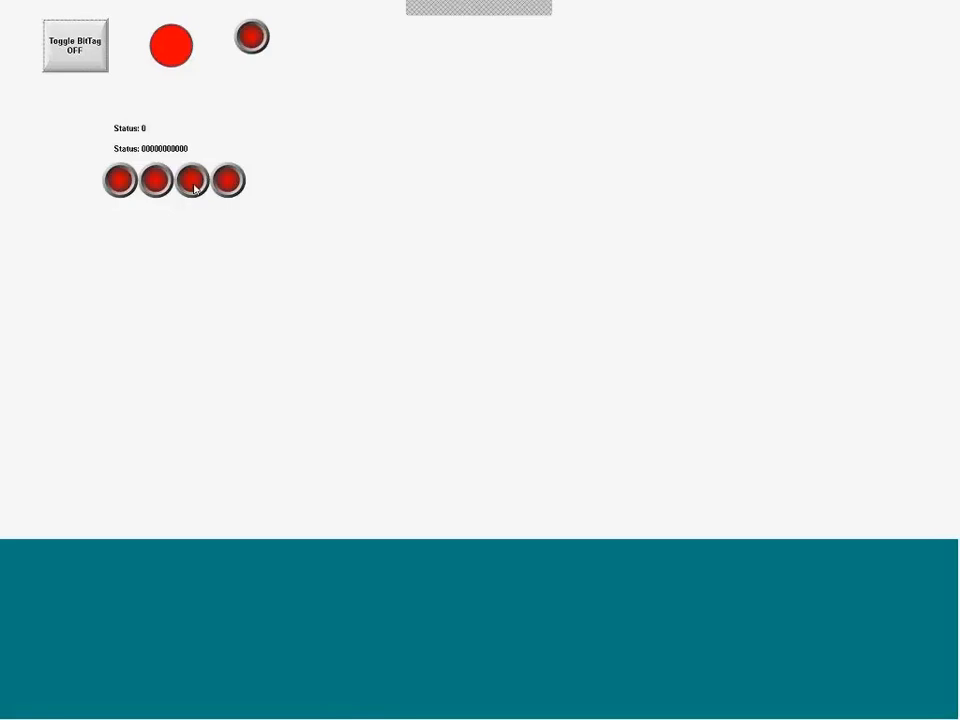
key("alt+Tab")
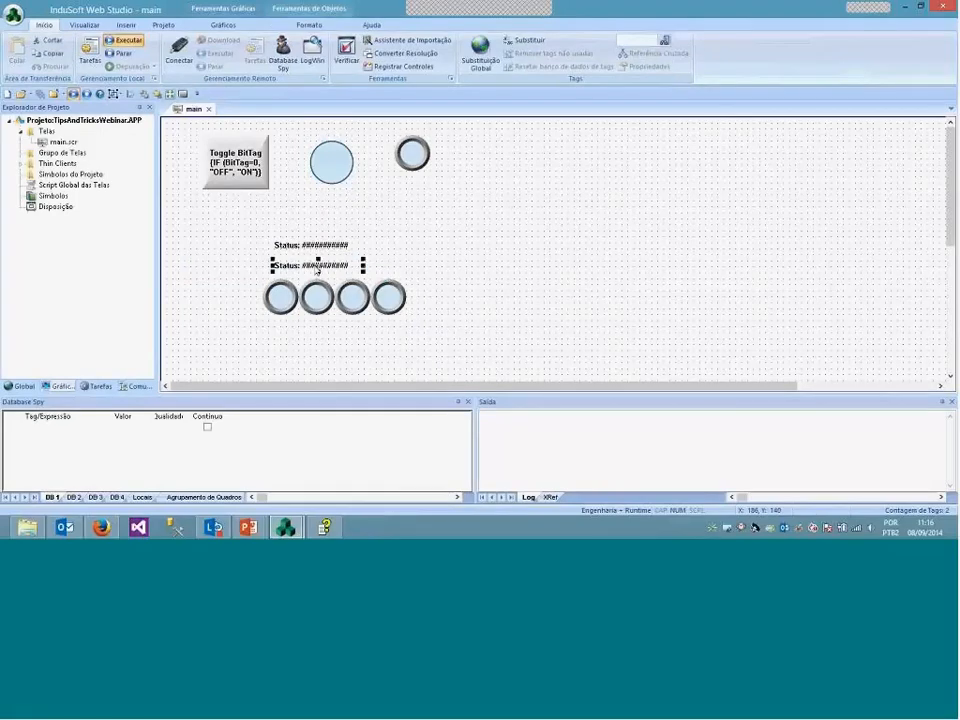
Shorten the lower status text's caption to "Status: ####" and save the main screen
double_click(316, 267)
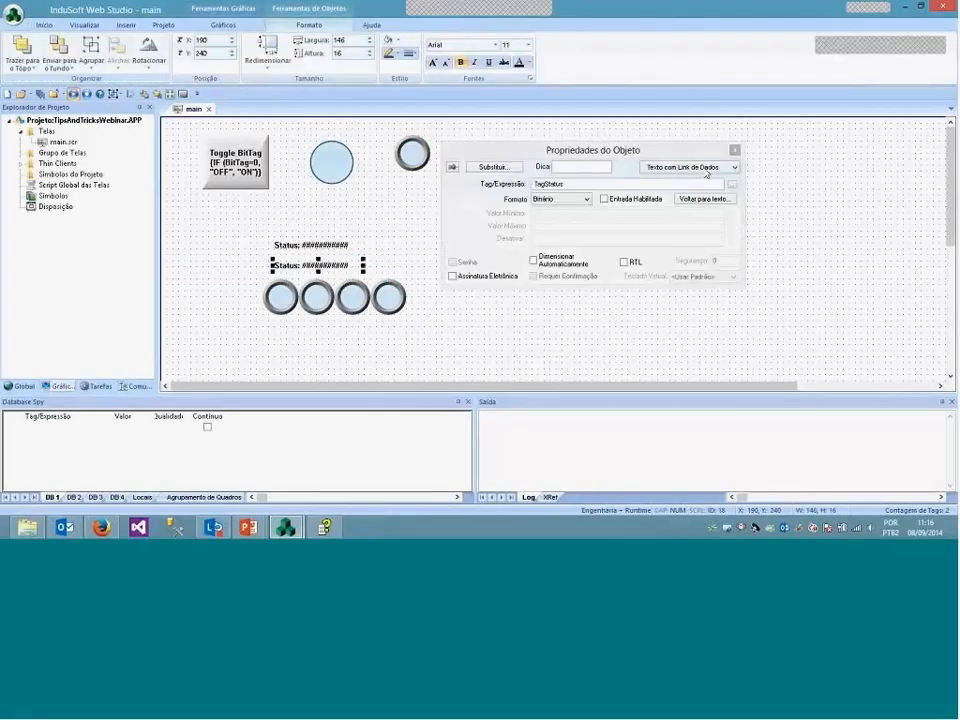
left_click(606, 193)
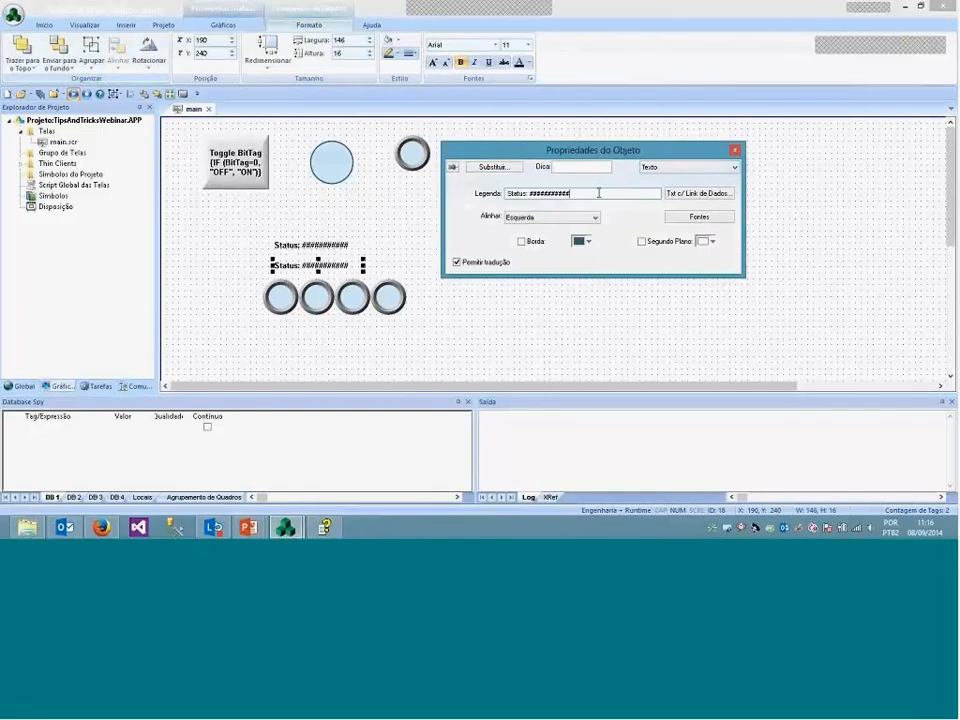
key("BackSpace")
key("BackSpace")
key("BackSpace")
key("BackSpace")
key("BackSpace")
key("BackSpace")
key("BackSpace")
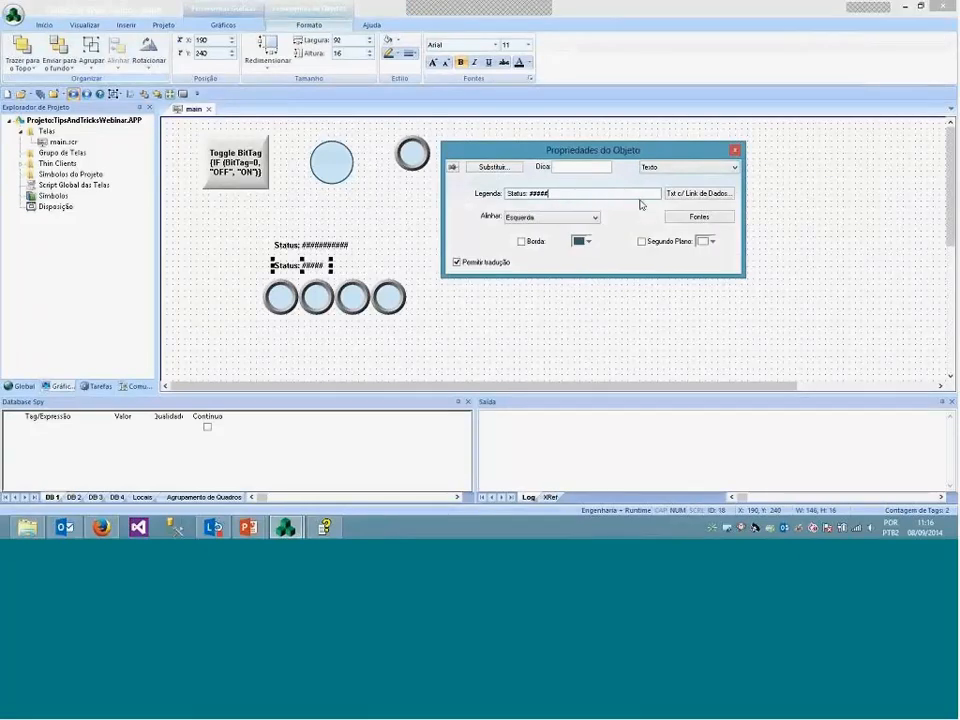
left_click(403, 227)
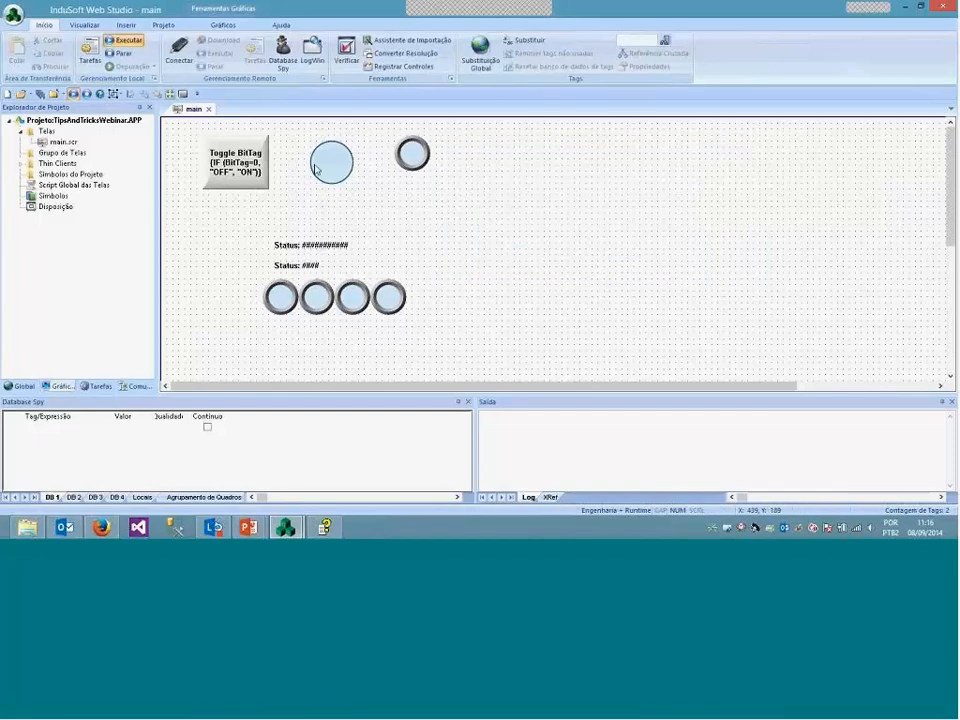
right_click(190, 111)
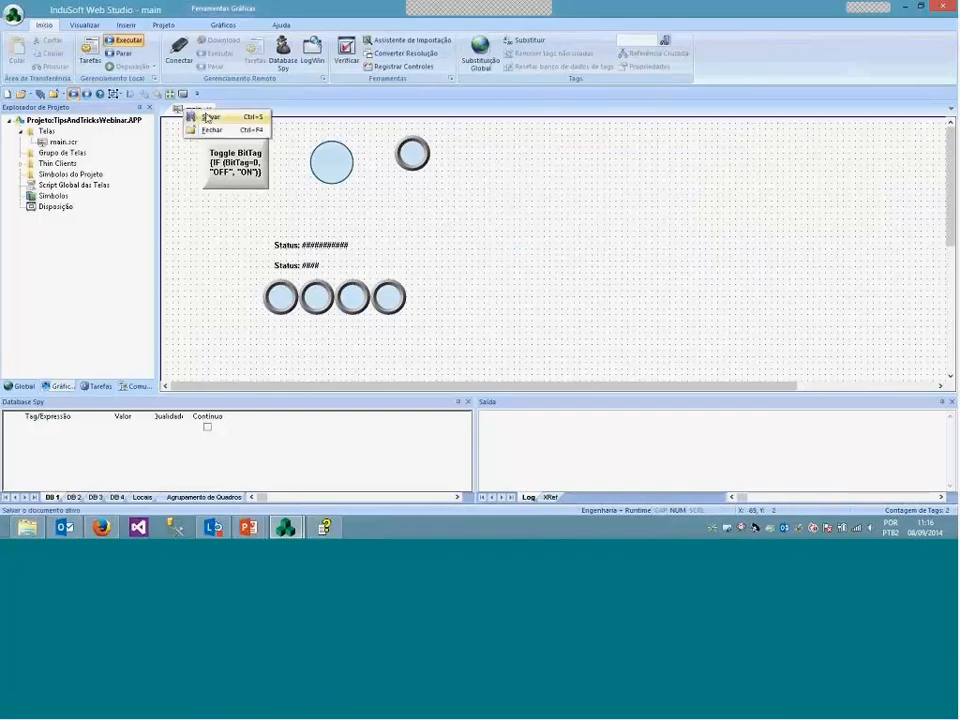
left_click(207, 117)
Run the project and enter 1 and 2 in turn in the upper status field to test the bit lights
left_click(125, 40)
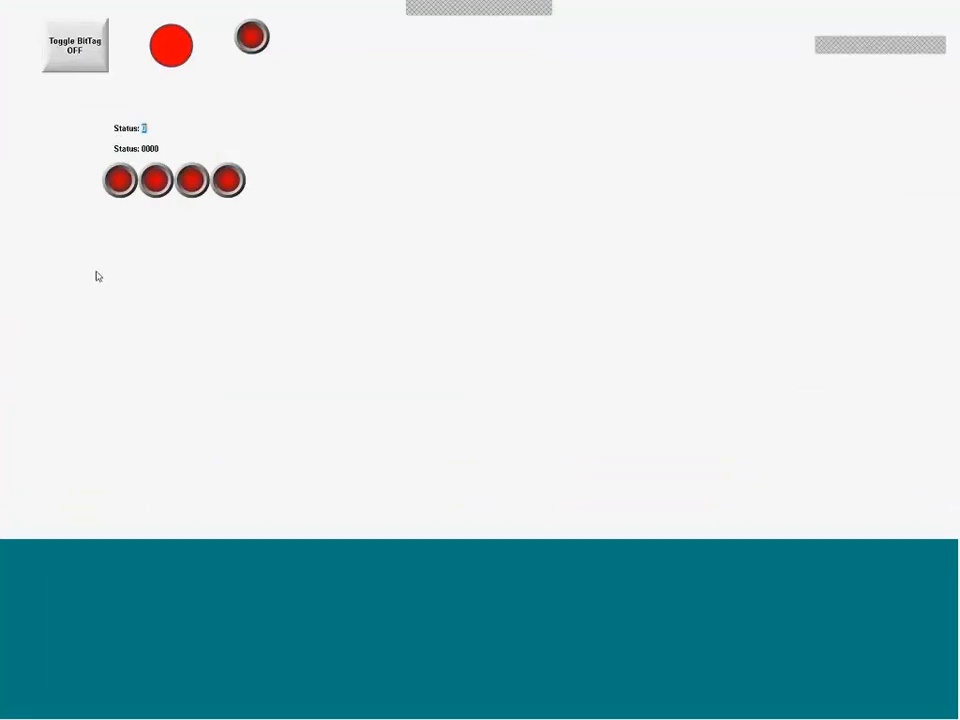
type("1")
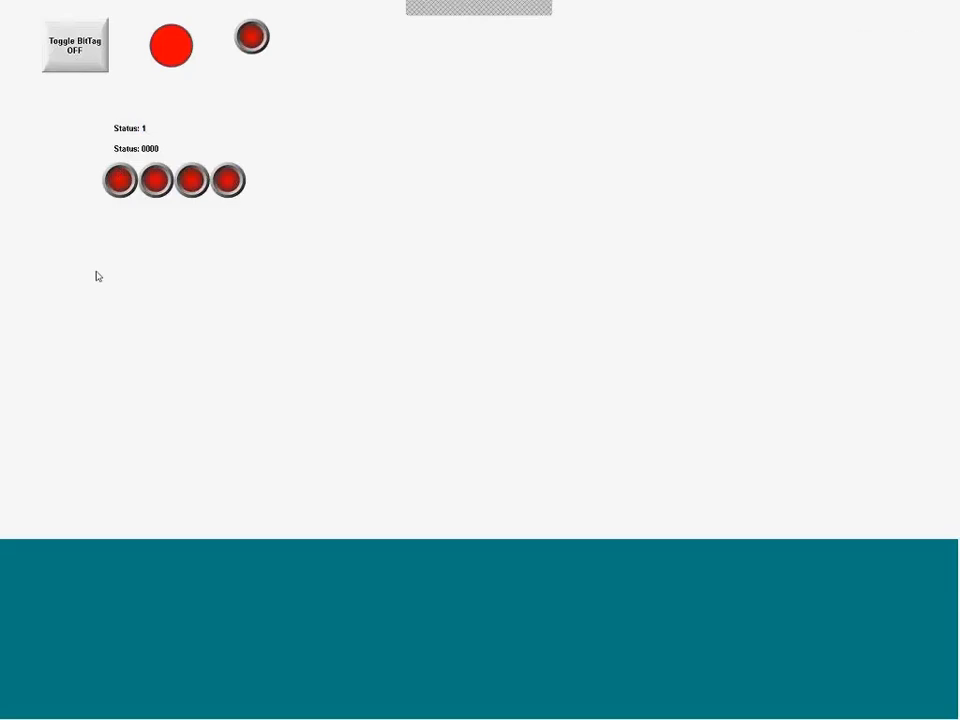
key("Return")
left_click_drag(152, 128, 113, 137)
type("2")
key("Return")
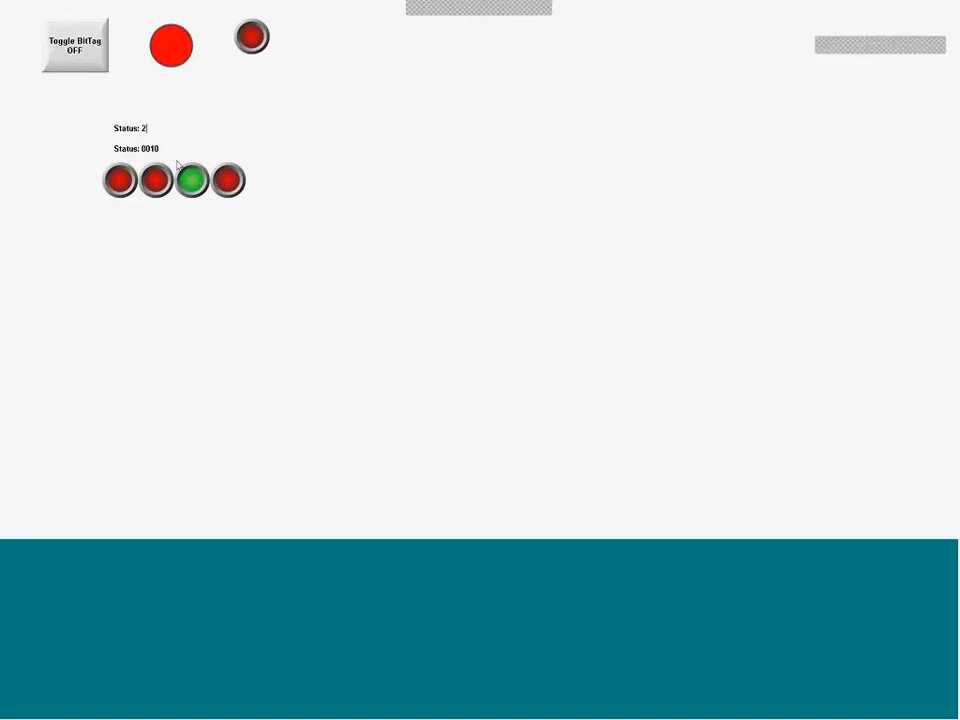
Continue testing the bit lights with status values 3, 8 and 10, and return to the screen editor
left_click_drag(148, 128, 132, 124)
type("3")
key("Return")
left_click_drag(153, 126, 105, 122)
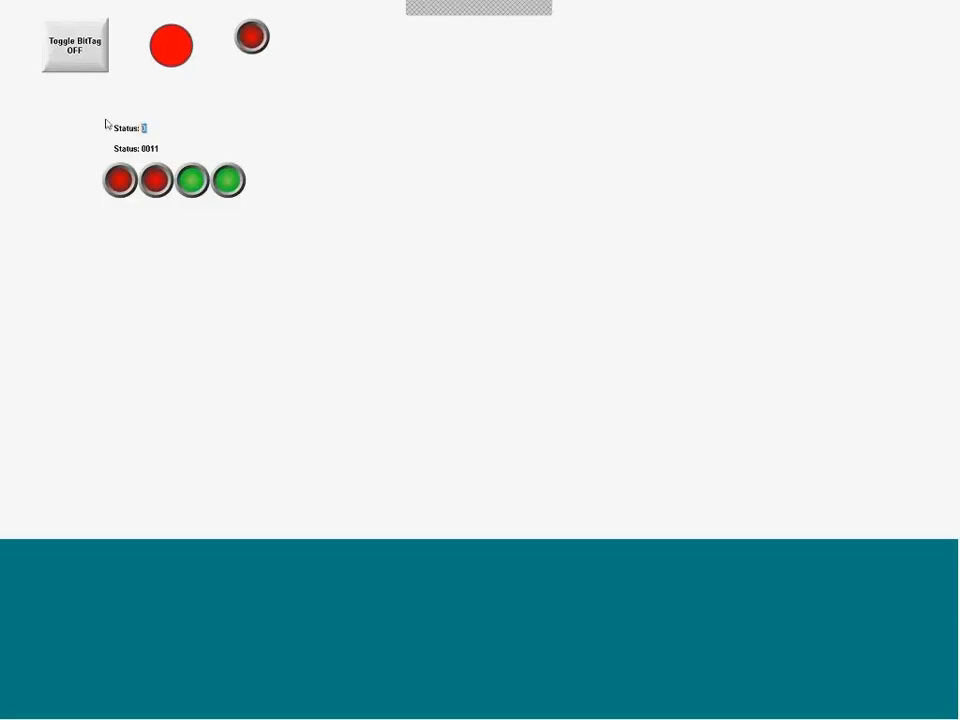
type("8")
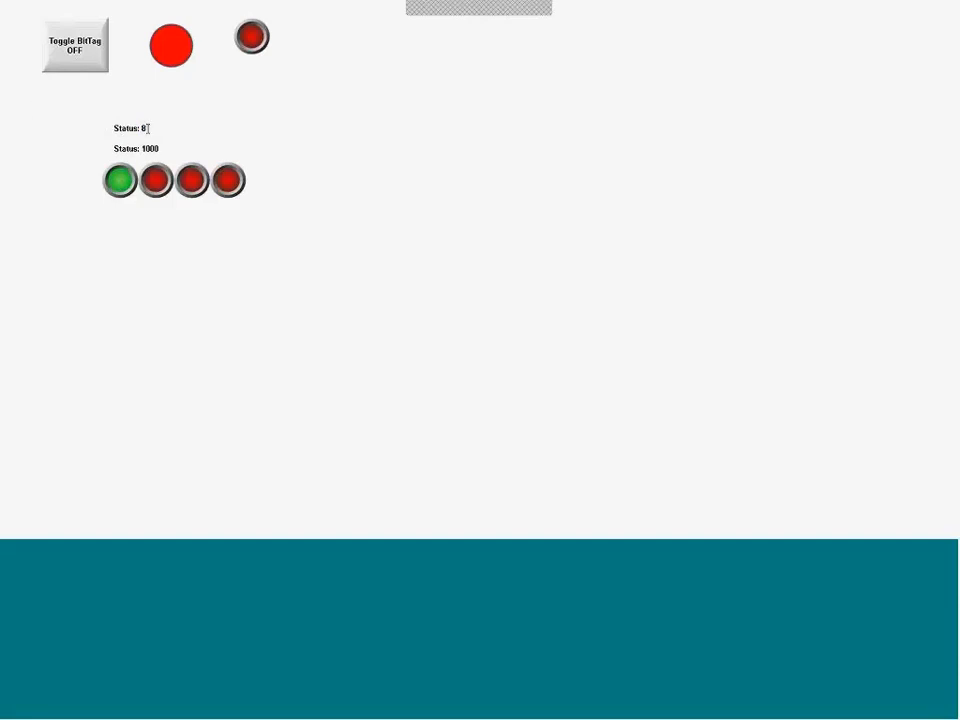
double_click(145, 127)
type("10")
key("Return")
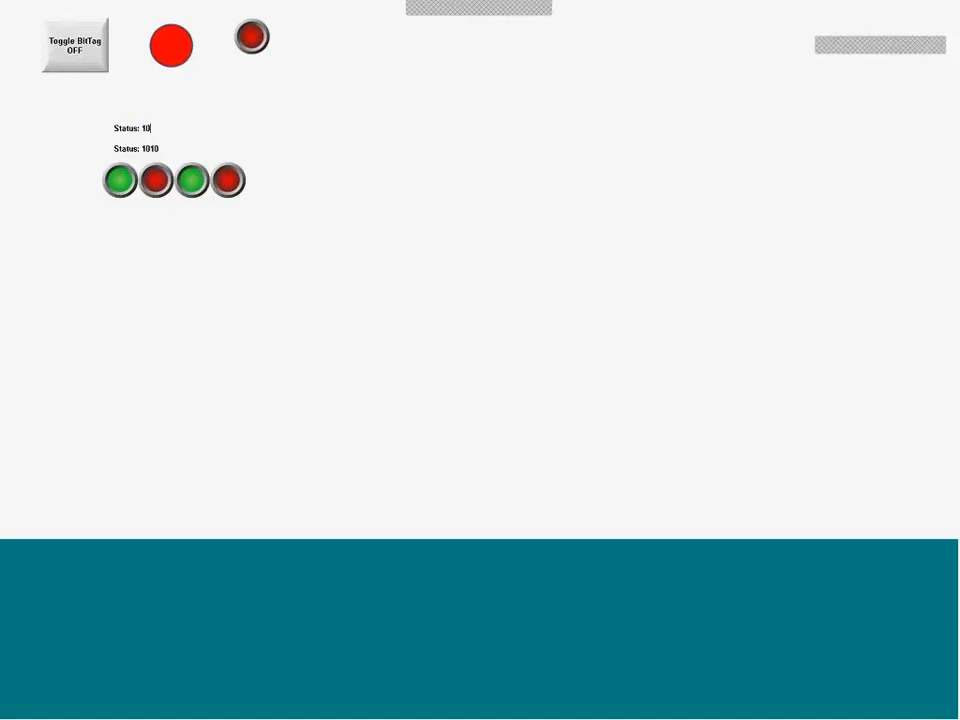
key("alt+Tab")
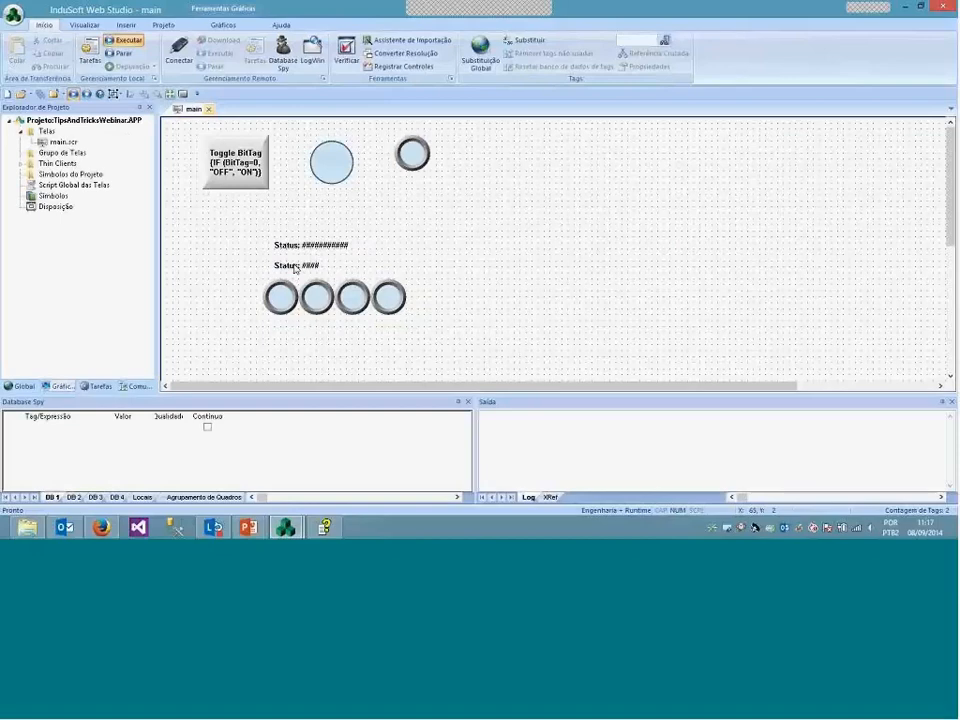
left_click(287, 266)
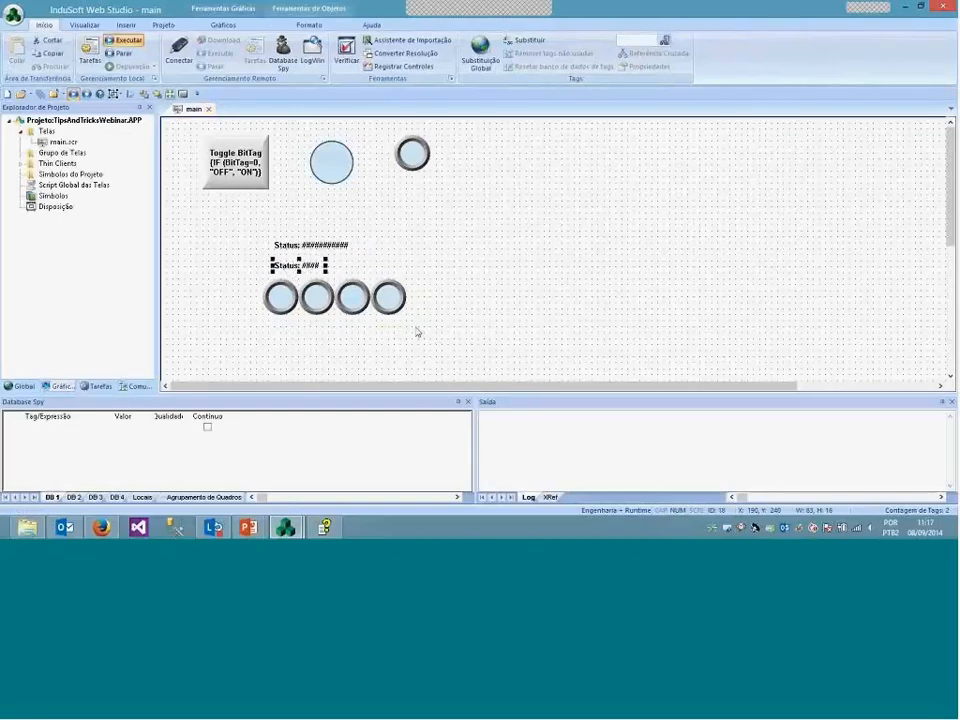
left_click_drag(416, 328, 240, 278)
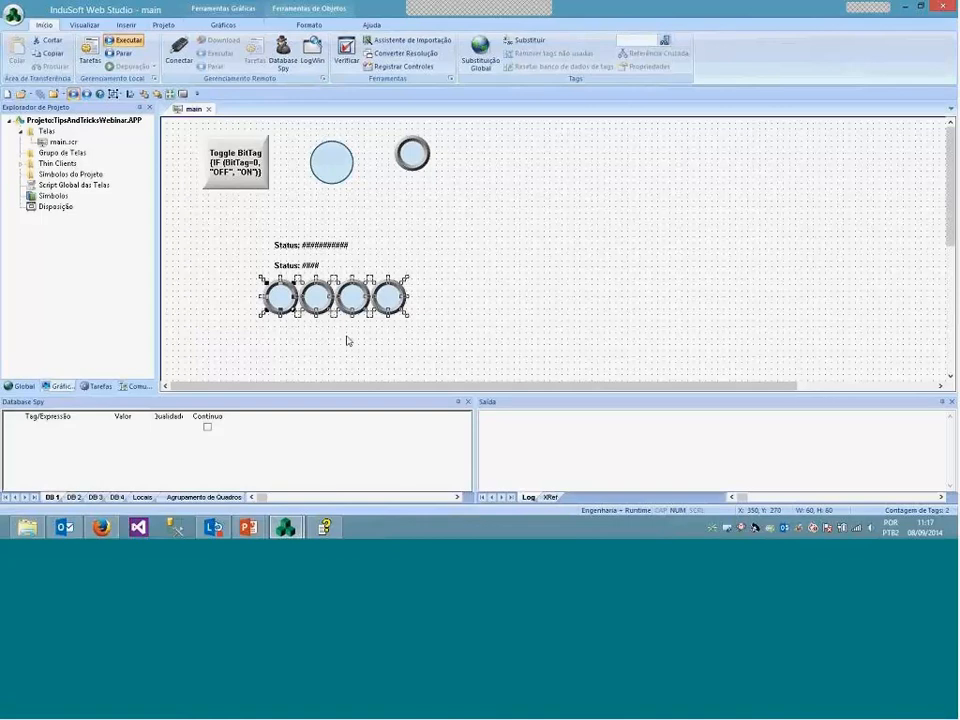
left_click(467, 271)
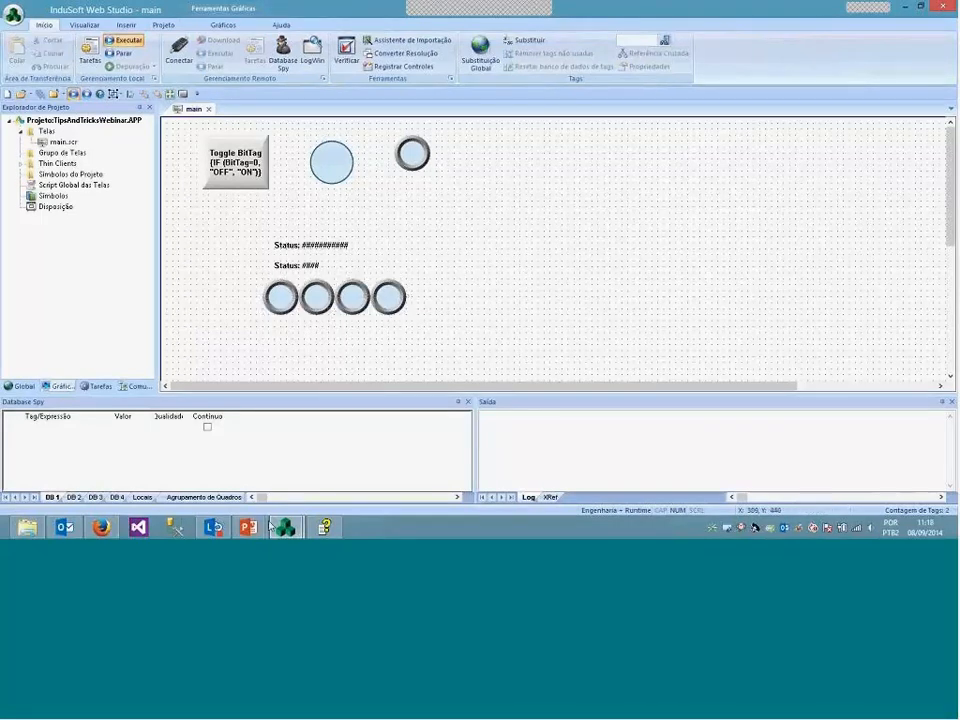
Switch to the PowerPoint slide show to review the Agenda slide, and return to InduSoft Web Studio
mouse_move(268, 520)
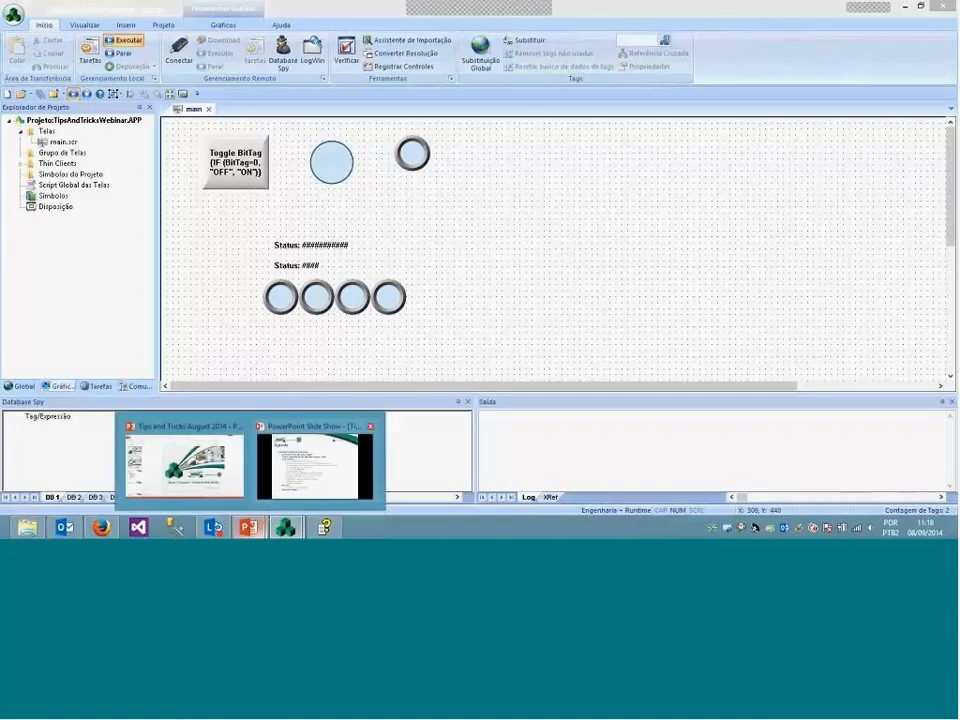
left_click(315, 462)
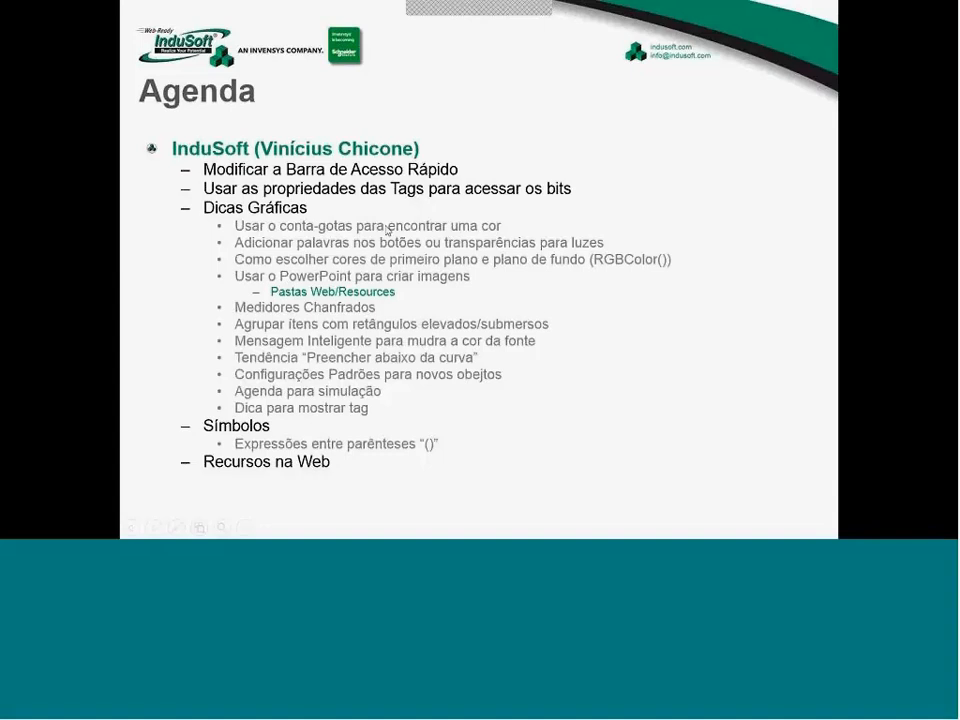
key("alt+Tab")
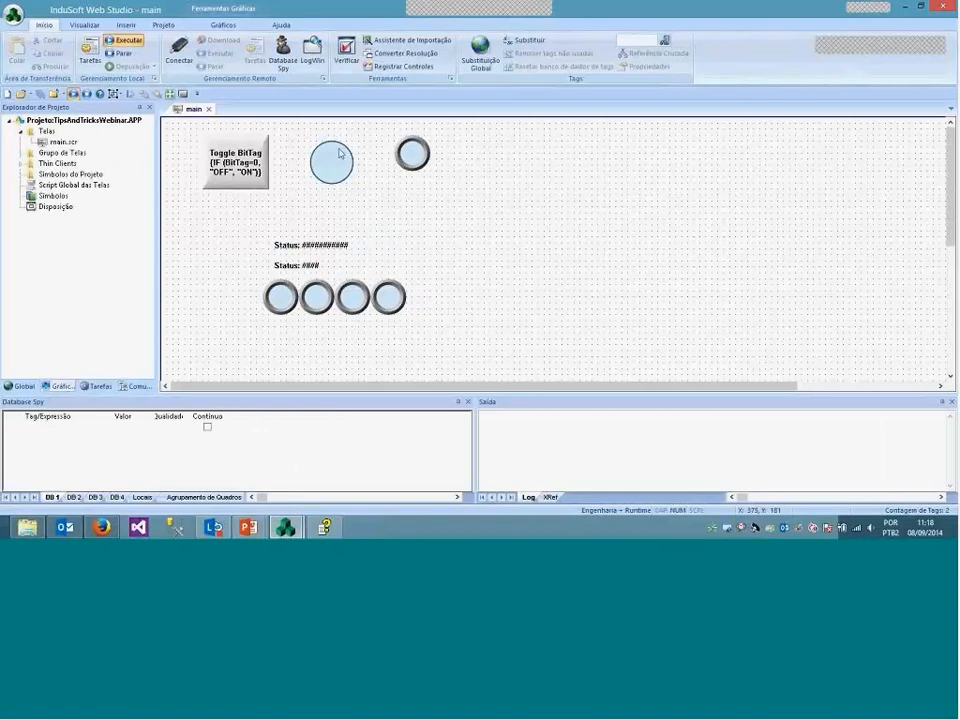
Move the plain circle slightly closer to the toggle button and place the single ringed light beside the status texts
mouse_move(342, 173)
left_mouse_down()
mouse_move(312, 162)
mouse_move(330, 166)
left_mouse_up()
left_click_drag(460, 196, 222, 258)
left_click(364, 197)
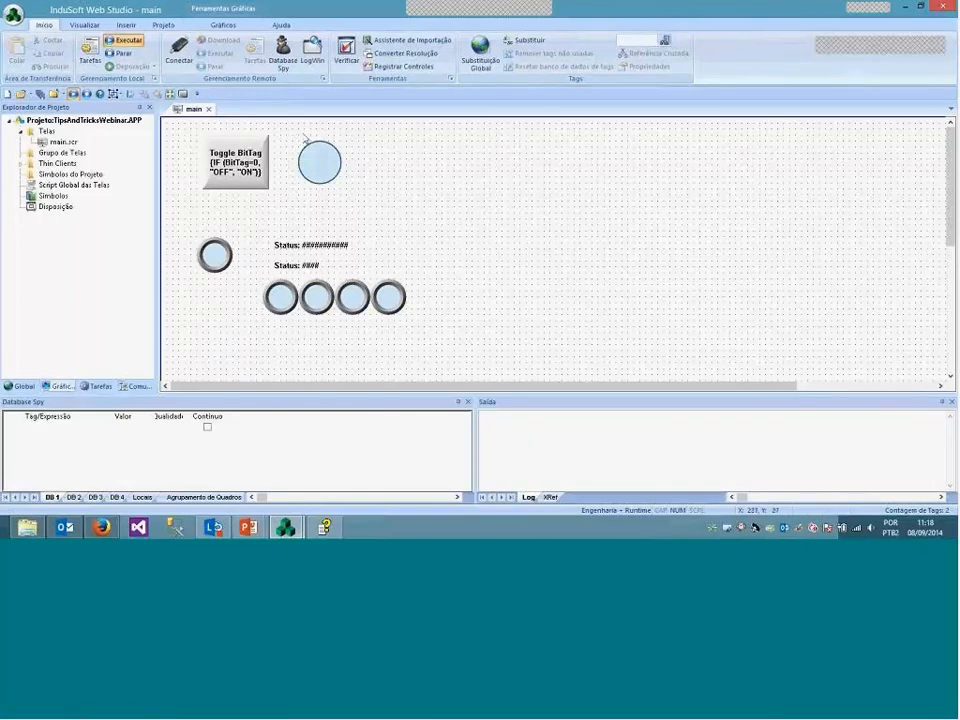
Set the hint of the plain circle beside the toggle button to "BitTag", including the quotation marks
left_click(248, 165)
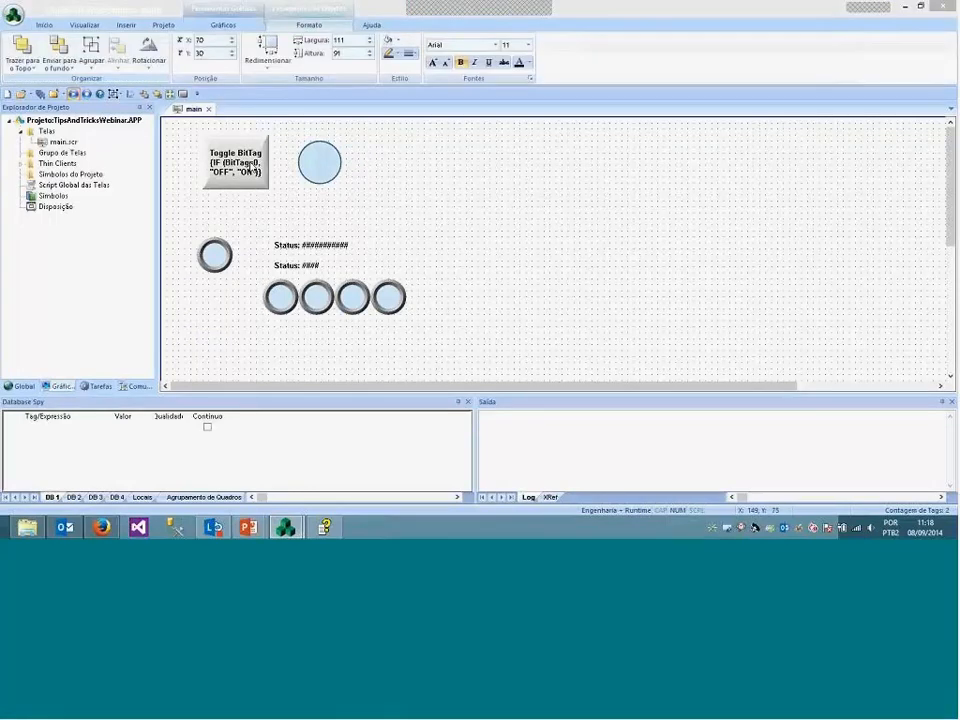
left_click(318, 163)
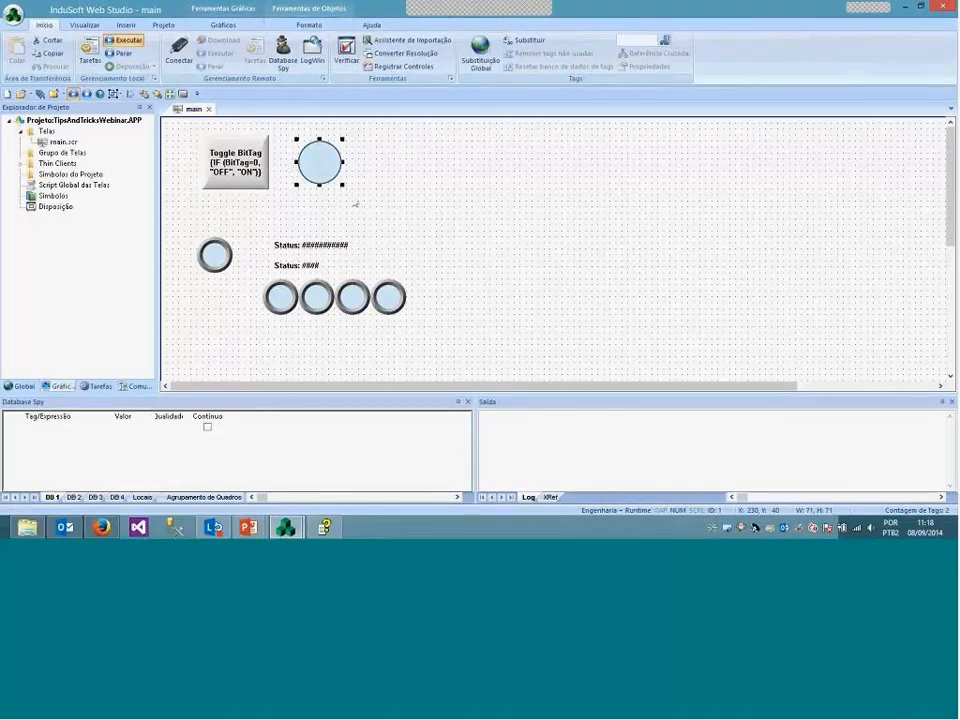
left_click(317, 169)
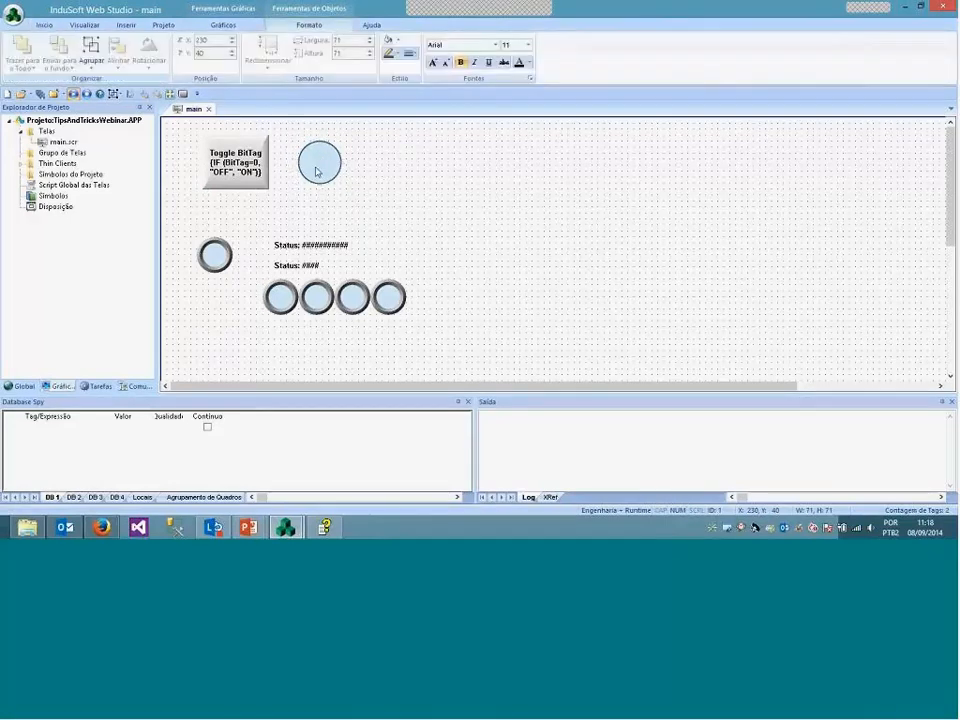
double_click(316, 171)
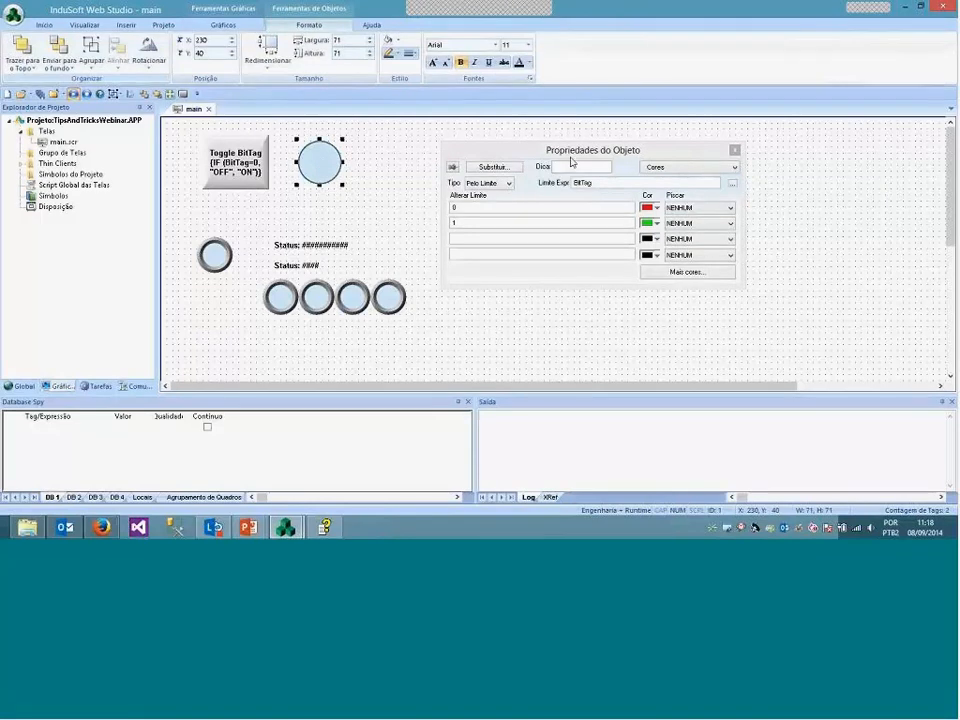
left_click_drag(575, 150, 527, 160)
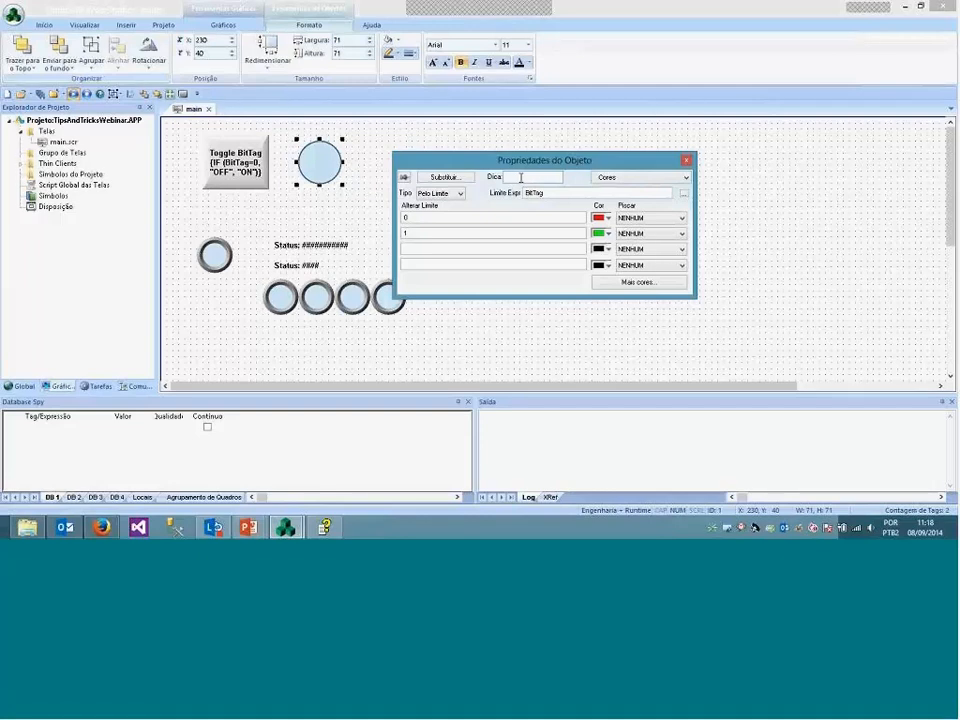
type("BitT")
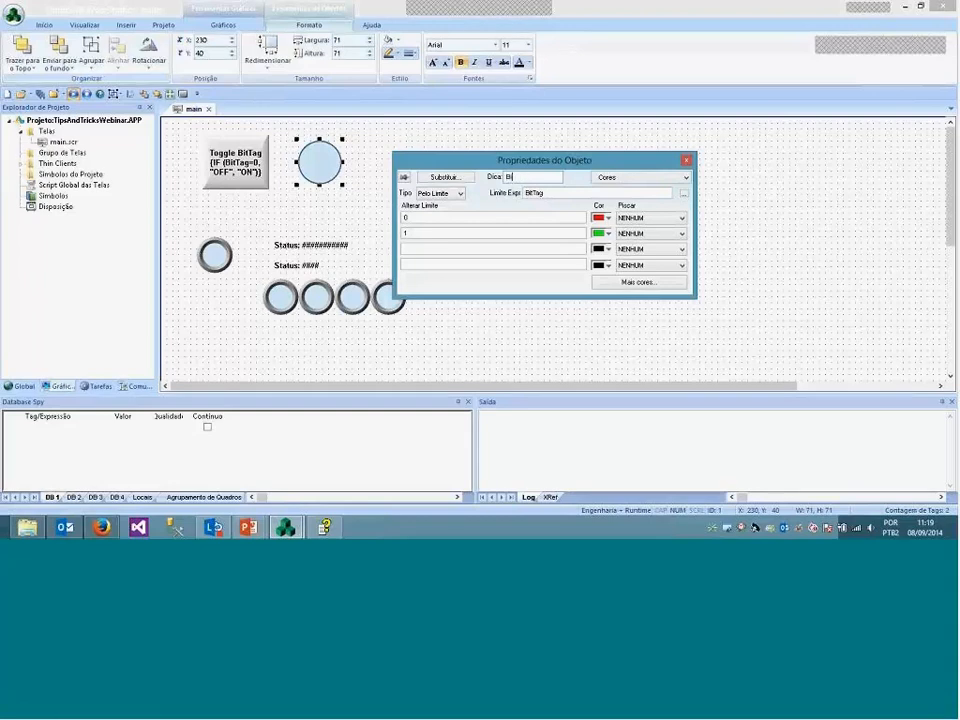
type("ag")
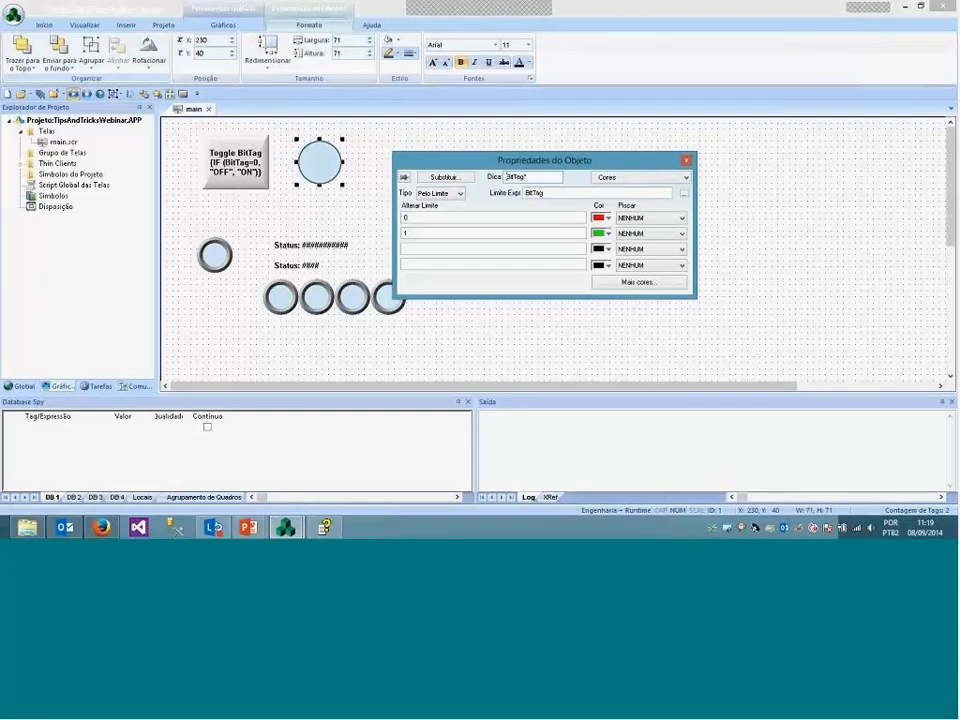
type("\"")
left_click(377, 154)
Save the main screen, check the plain circle's hint in the running project and return to the screen editor
right_click(186, 112)
left_click(194, 118)
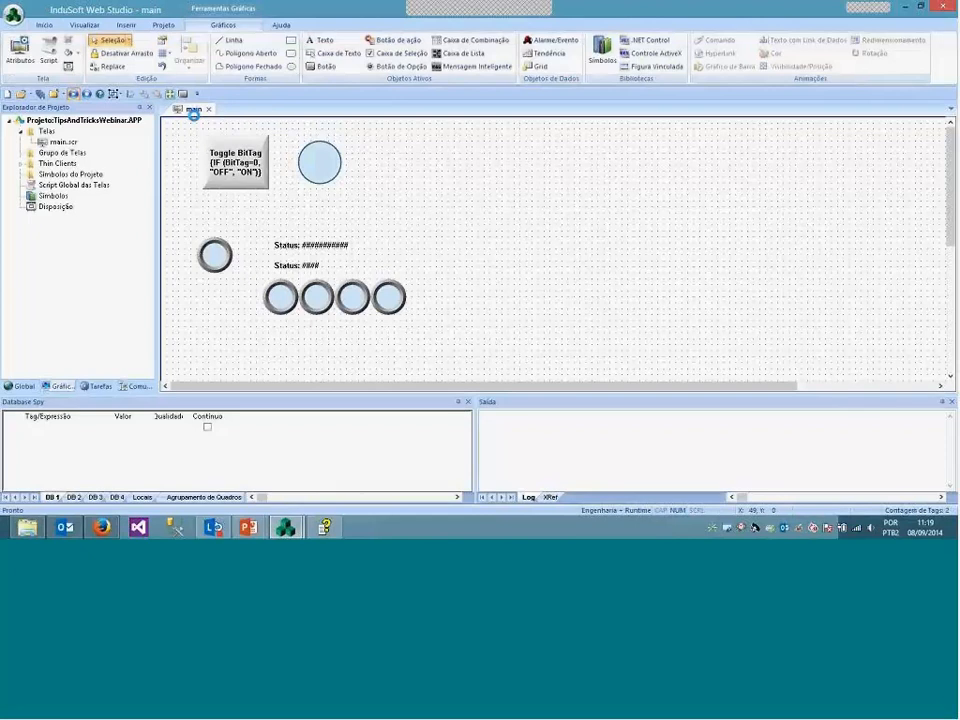
key("alt+Tab")
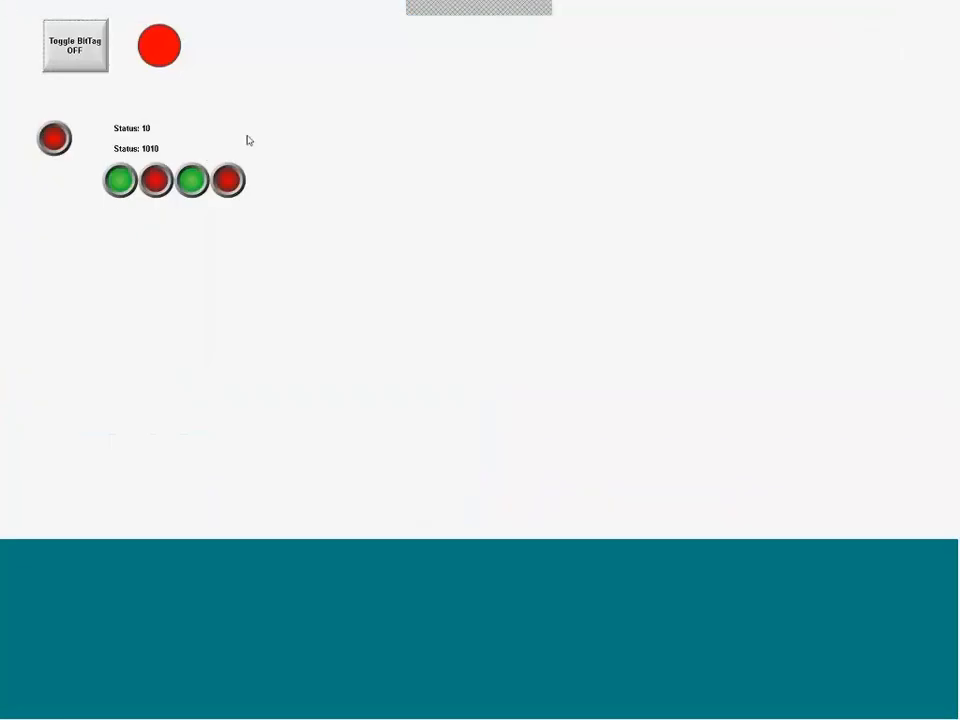
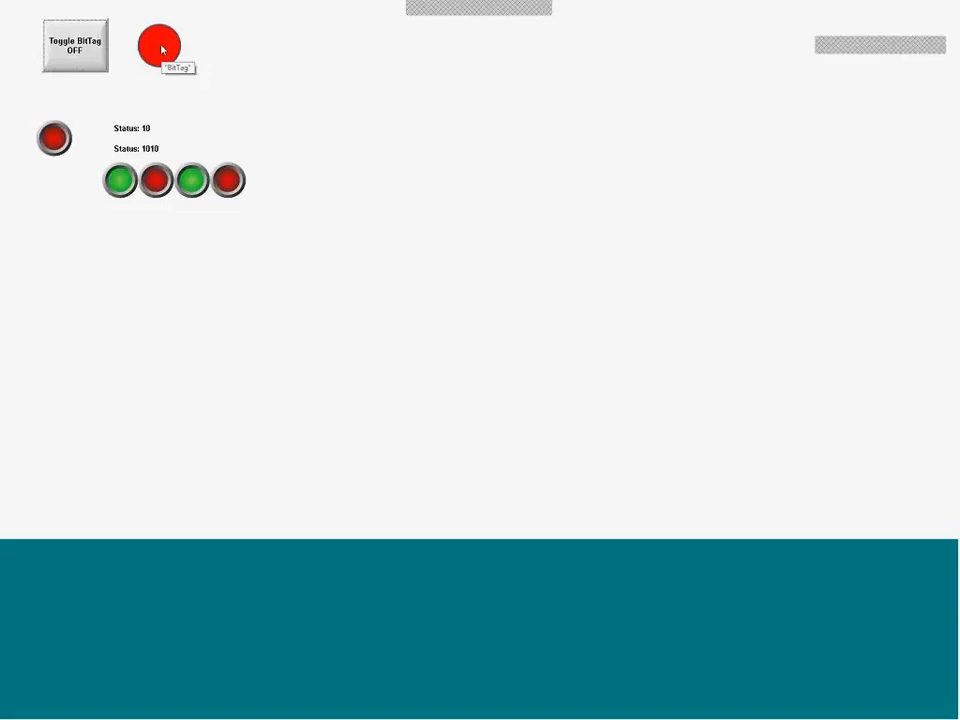
key("alt+Tab")
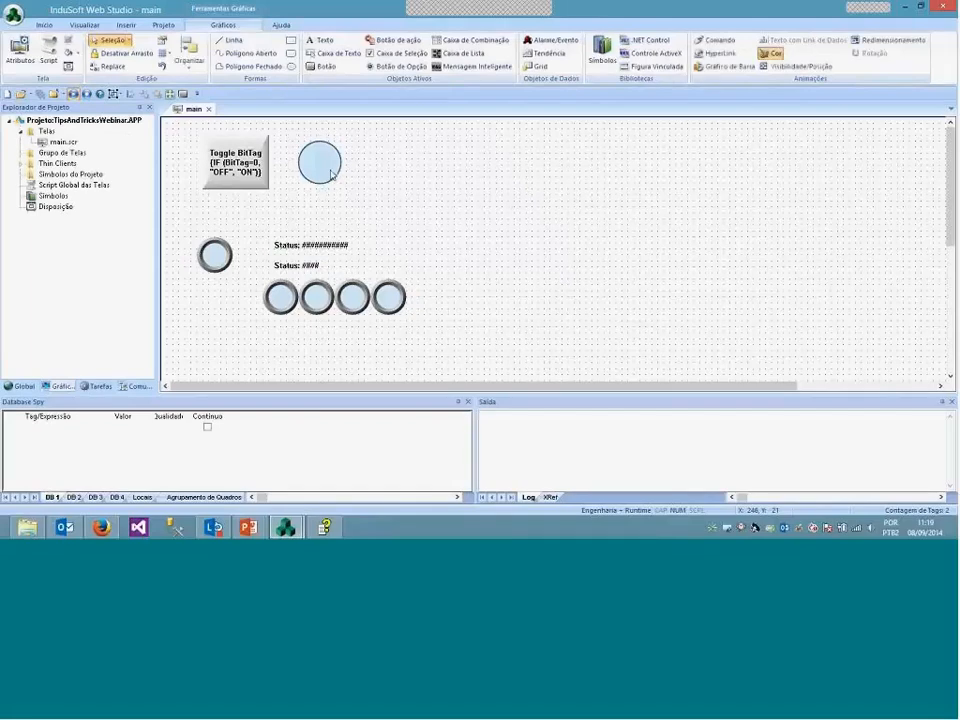
Change the plain circle's hint to {BitTag} and close its properties
double_click(331, 174)
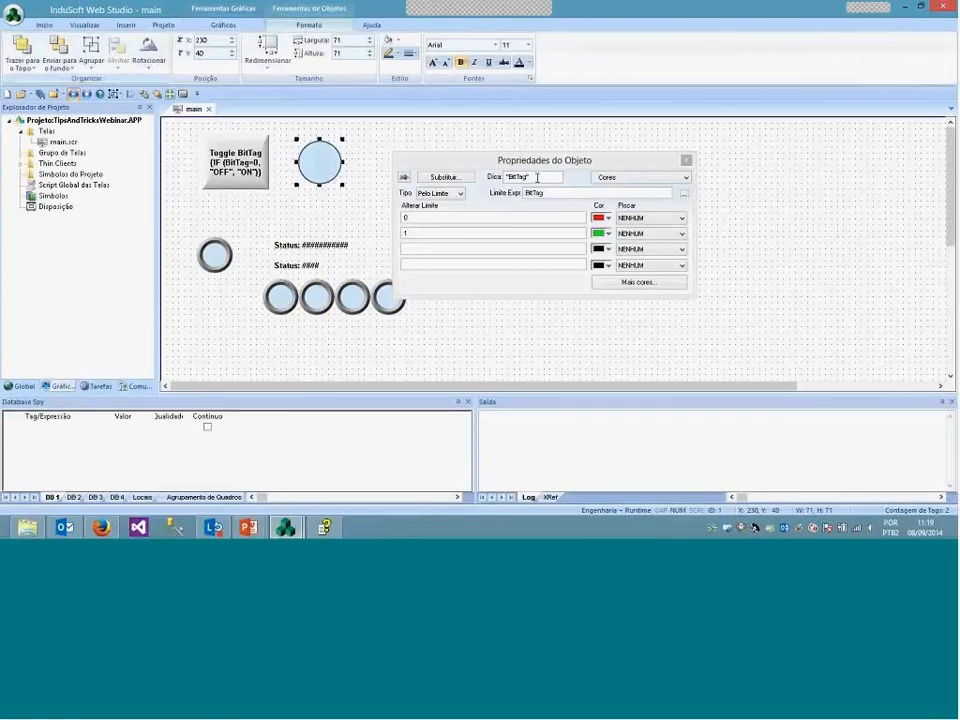
type("\"")
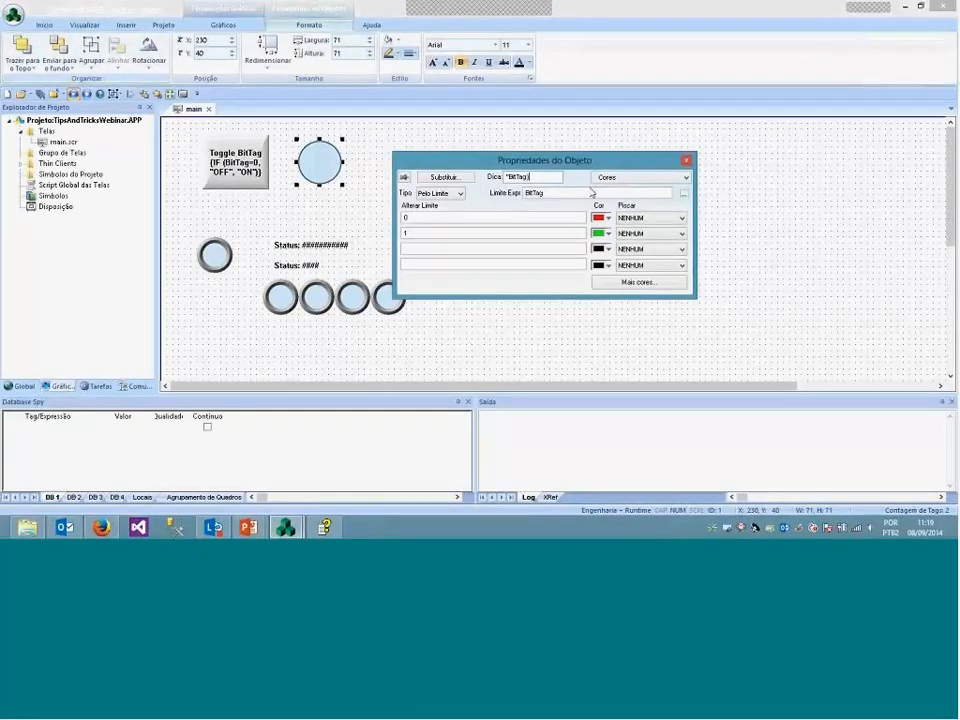
type(")")
key("Escape")
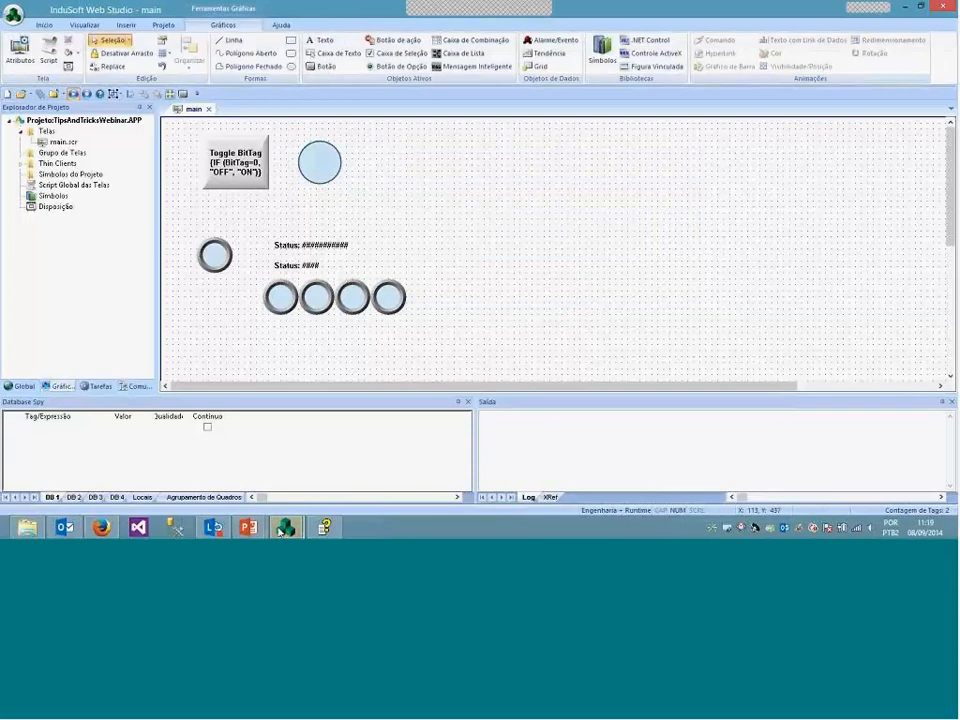
Switch to the running project, check the circle's hint before and after toggling BitTag, and return to the screen editor
mouse_move(285, 527)
left_click(317, 467)
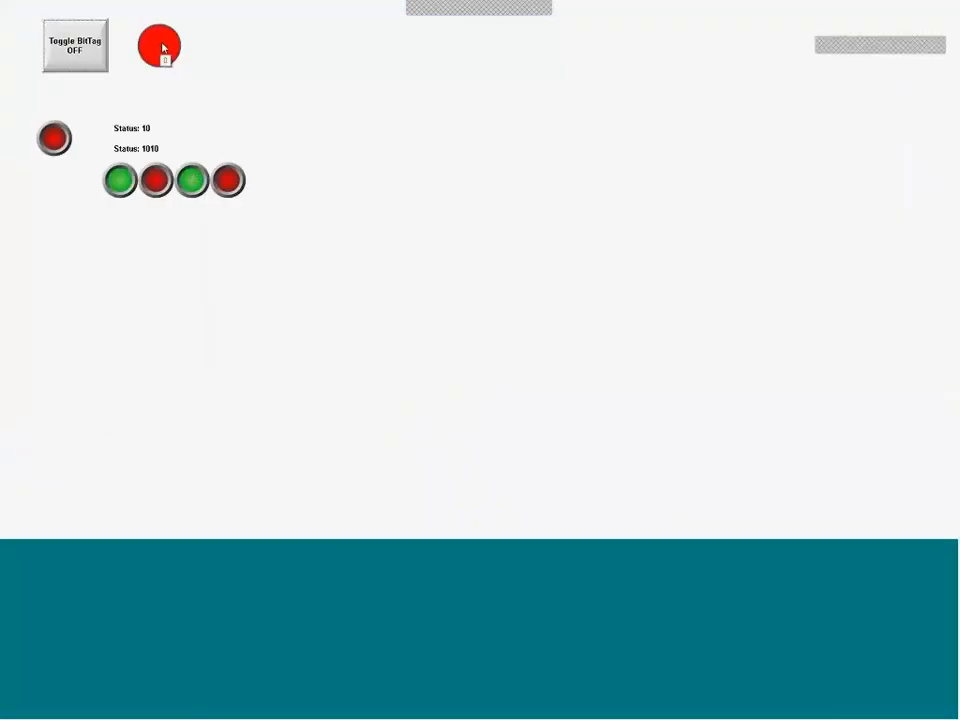
left_click(87, 50)
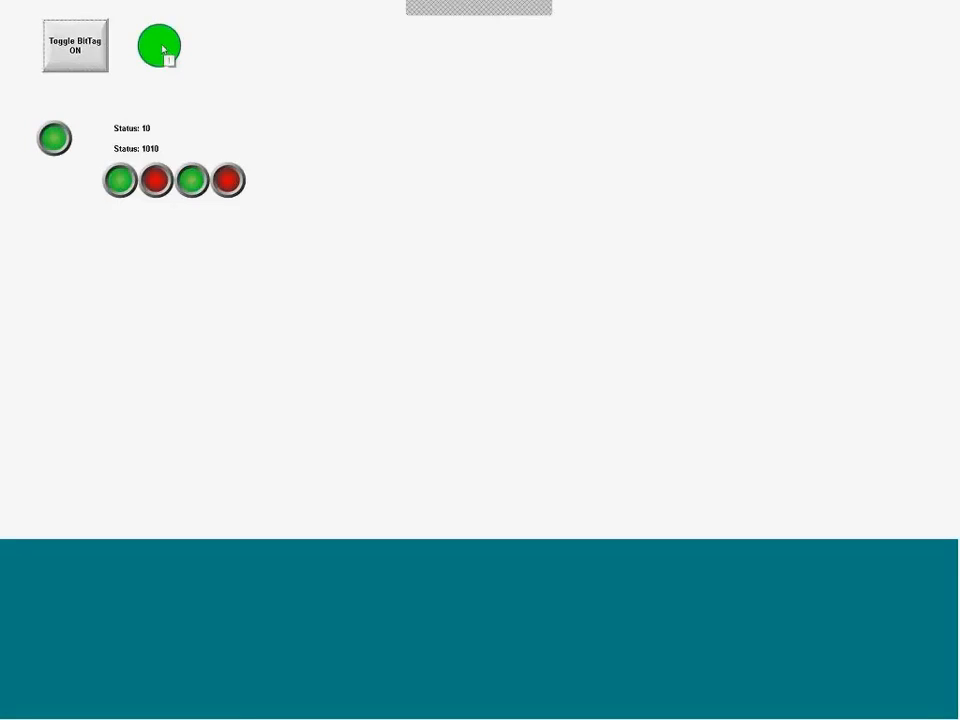
key("alt+Tab")
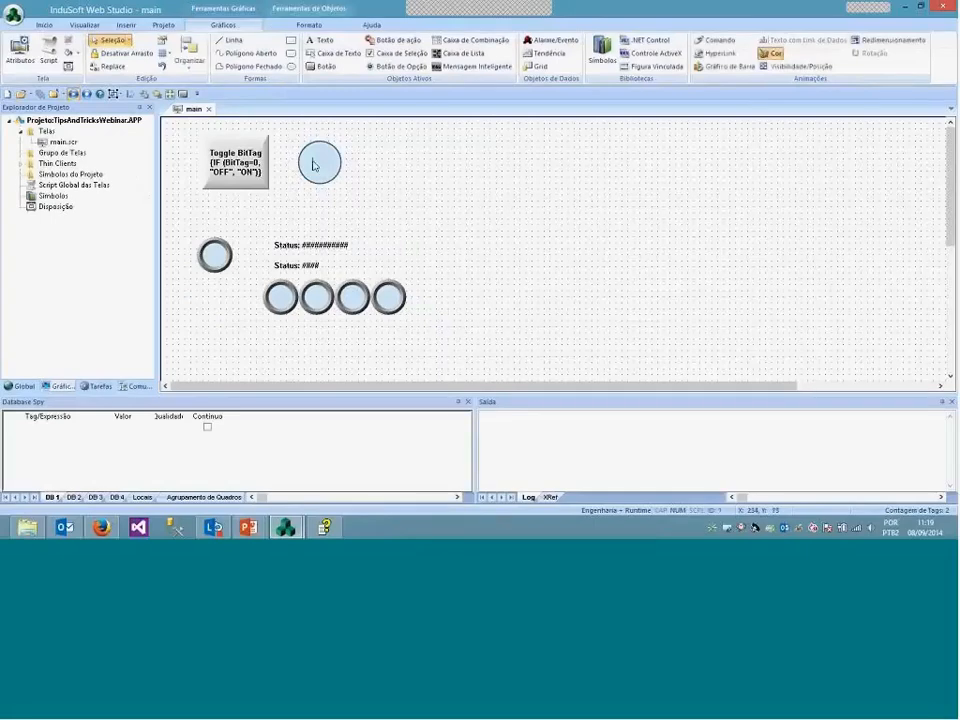
Copy the expression {IF (BitTag=0, "OFF", "ON")} from the toggle button's caption and use it as the plain circle's hint
double_click(313, 165)
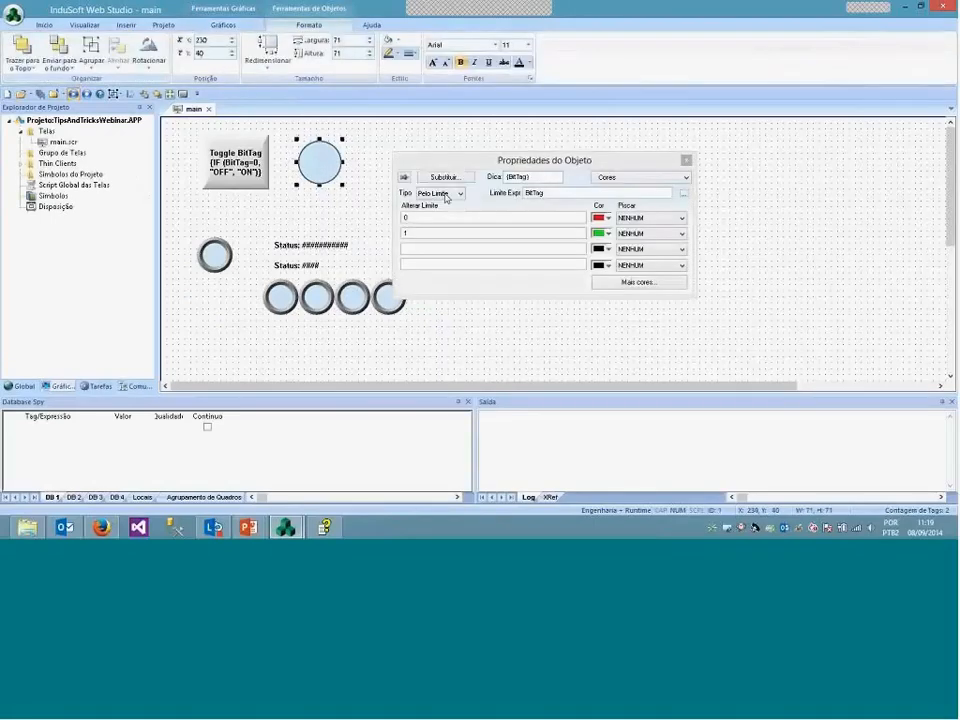
left_click(230, 172)
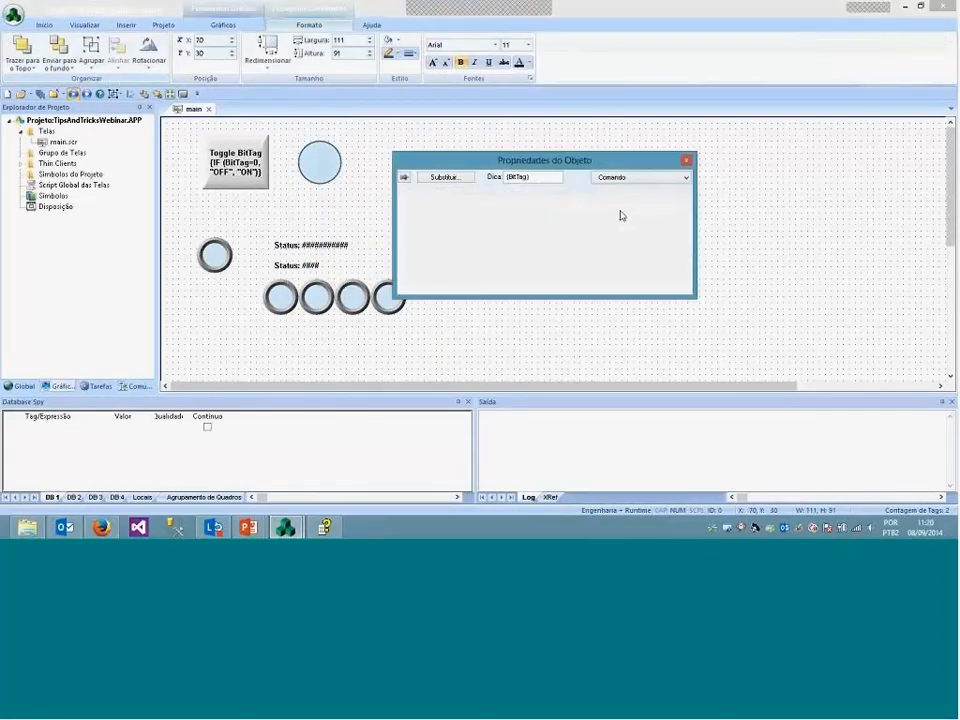
left_click(636, 178)
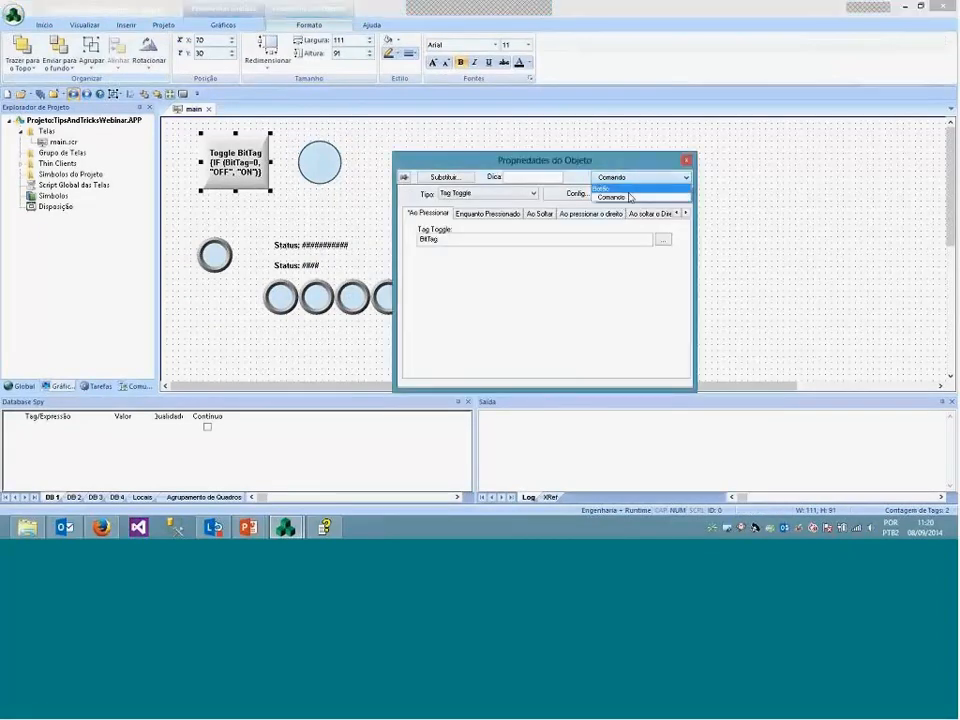
left_click(612, 188)
left_click_drag(484, 213, 400, 213)
key("ctrl+c")
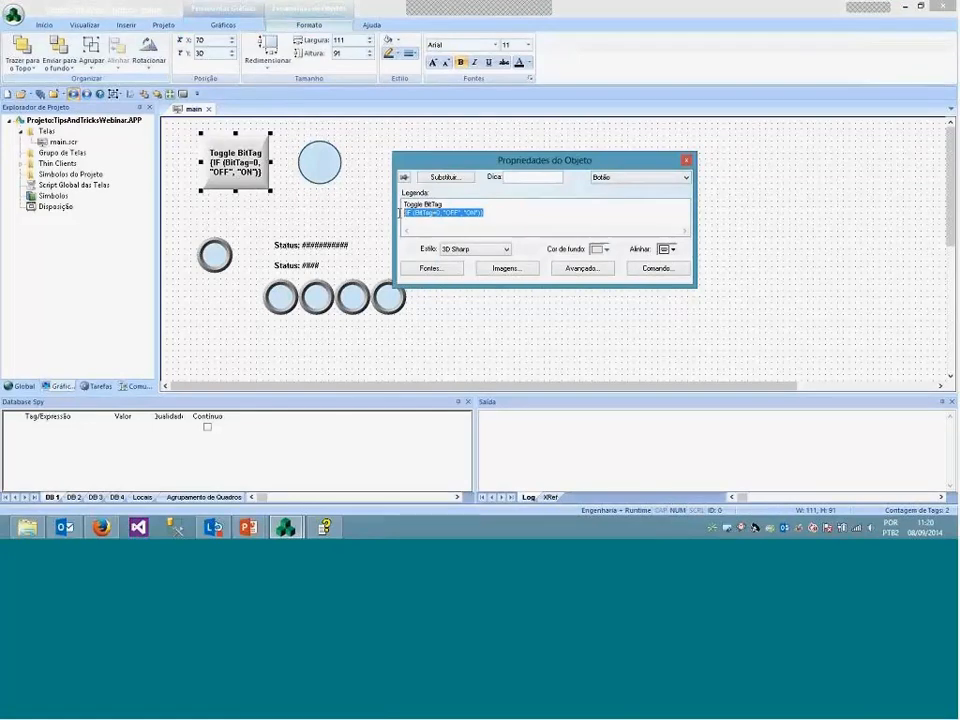
left_click(320, 163)
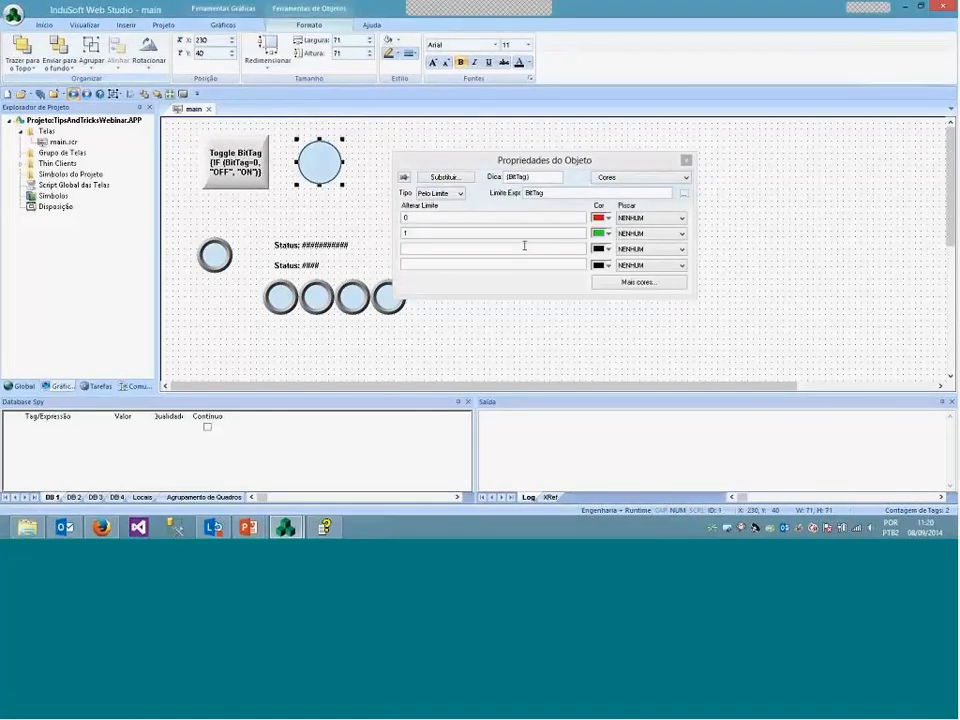
left_click(473, 184)
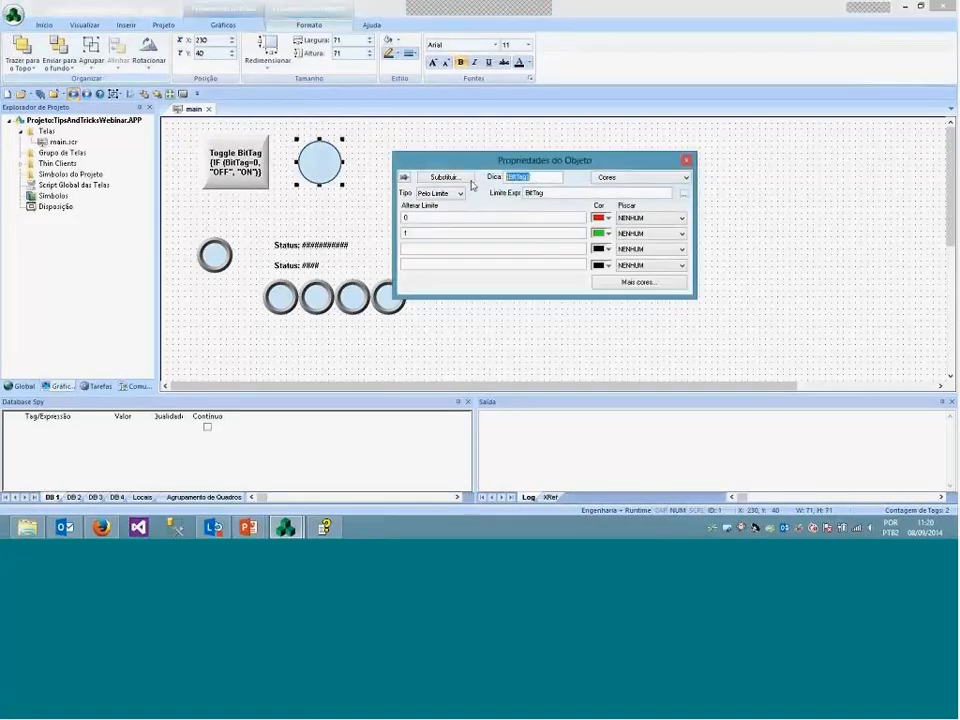
key("ctrl+v")
left_click(334, 129)
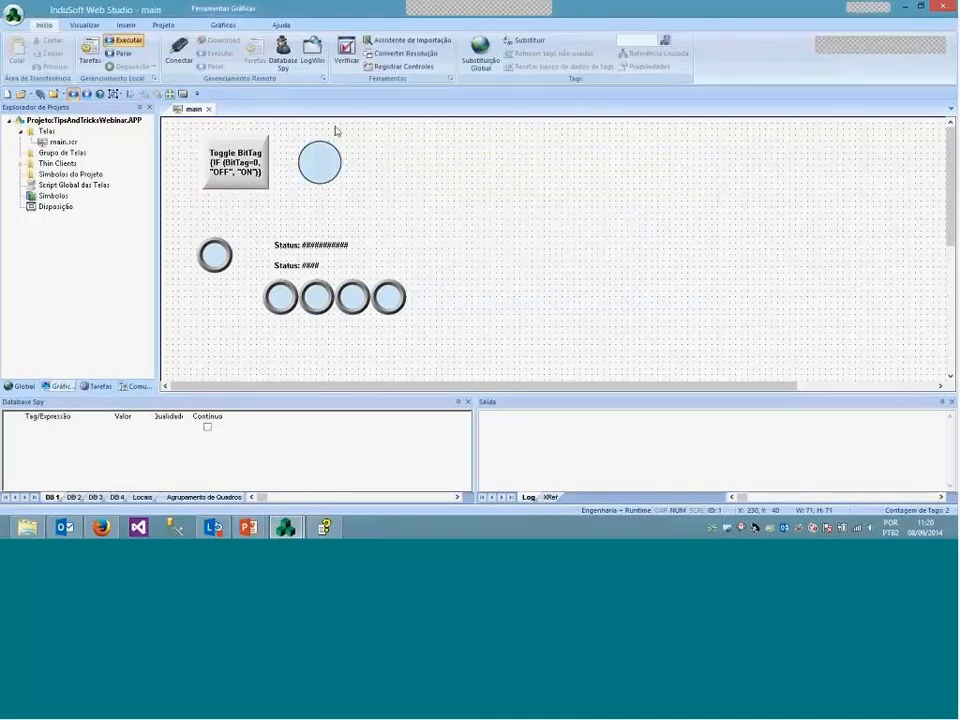
Save the main screen, test the circle's hint in the running project while toggling BitTag, and return to the screen editor
right_click(208, 116)
left_click(225, 120)
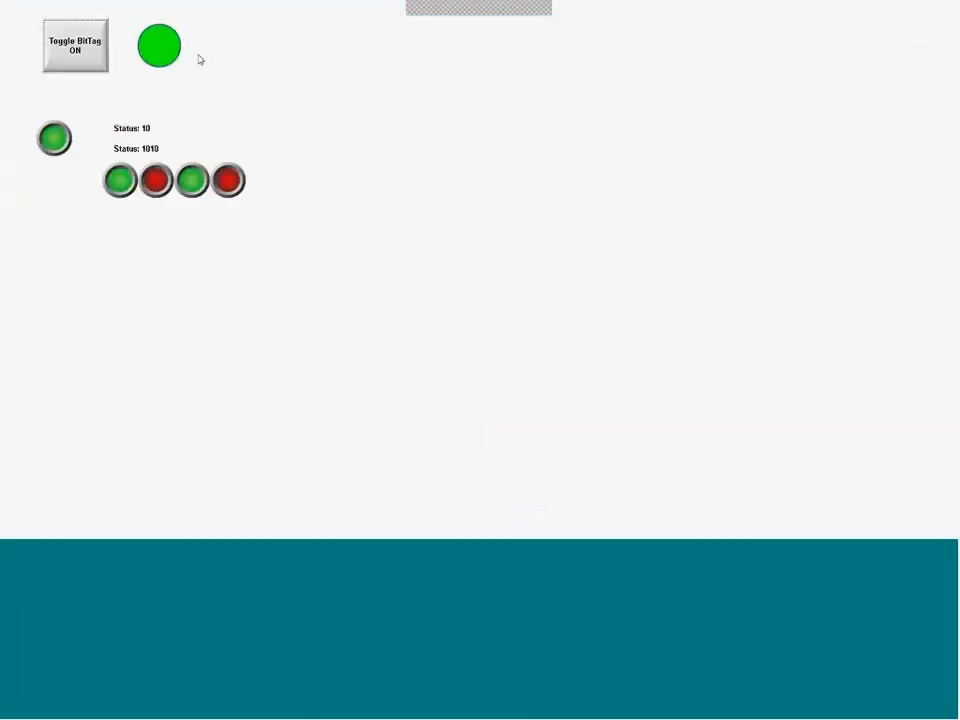
mouse_move(167, 50)
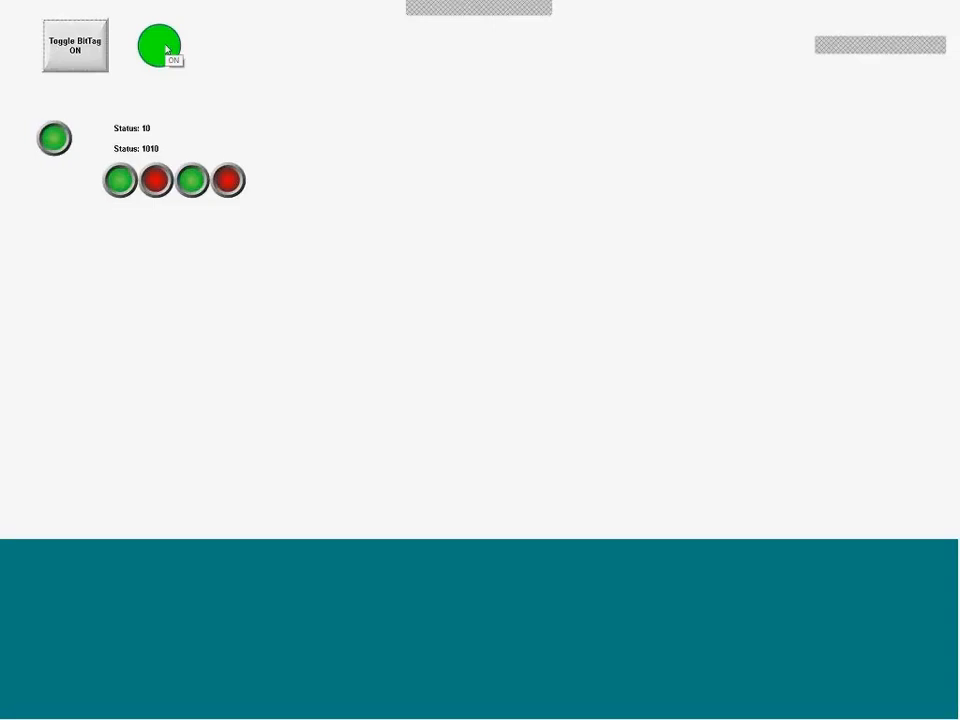
left_click(96, 47)
mouse_move(157, 55)
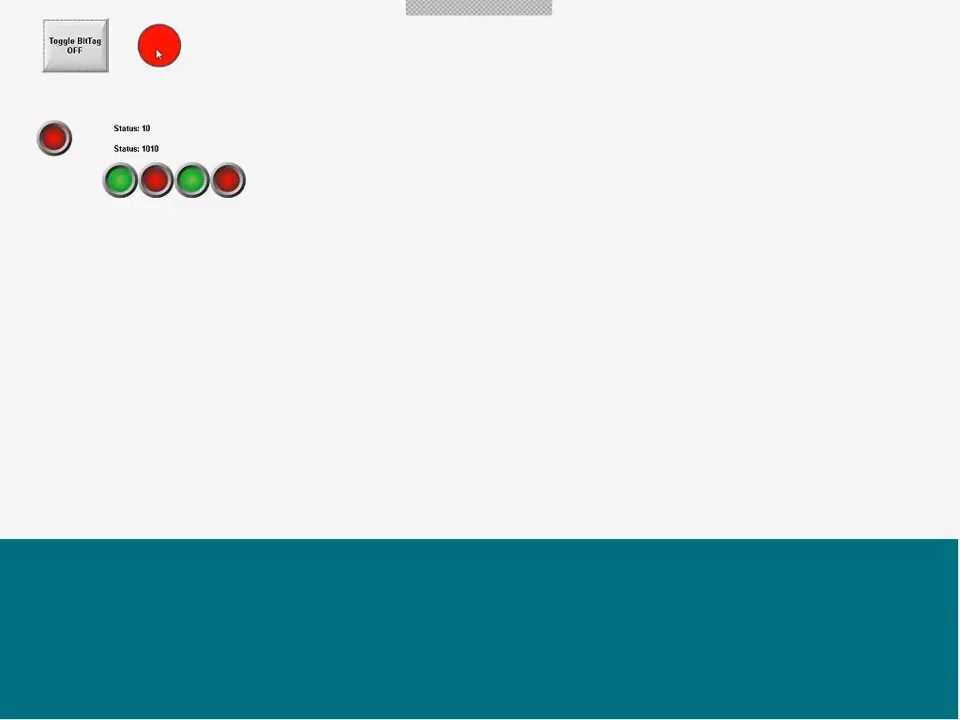
key("alt+Tab")
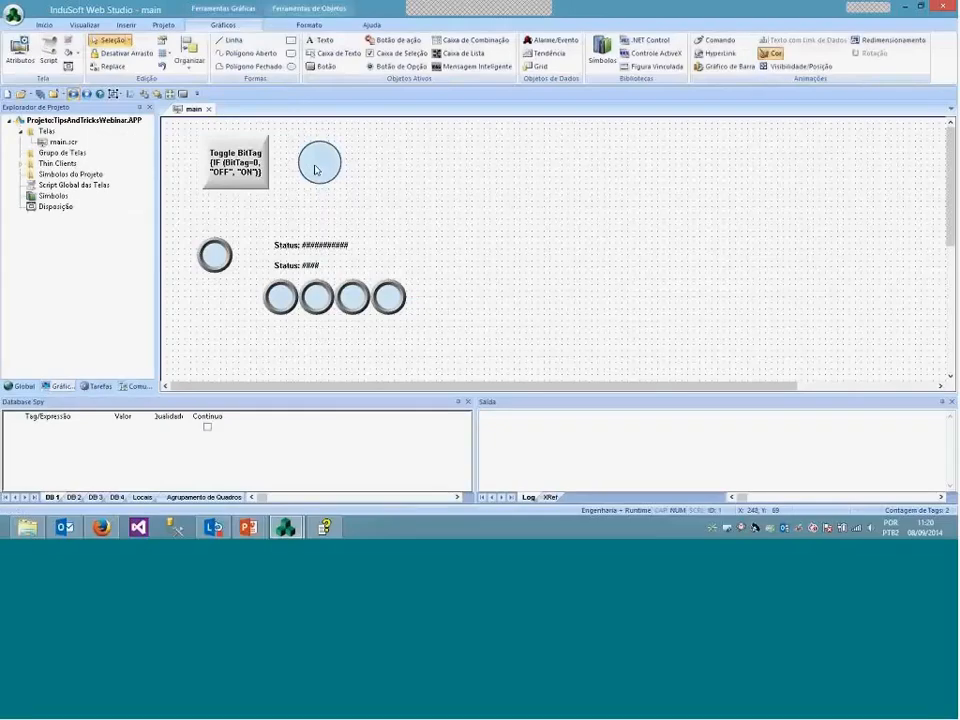
Place an enlarged copy of the plain circle, about 137 by 137, beside the original and clear the copy's hint
left_click_drag(312, 168, 471, 233)
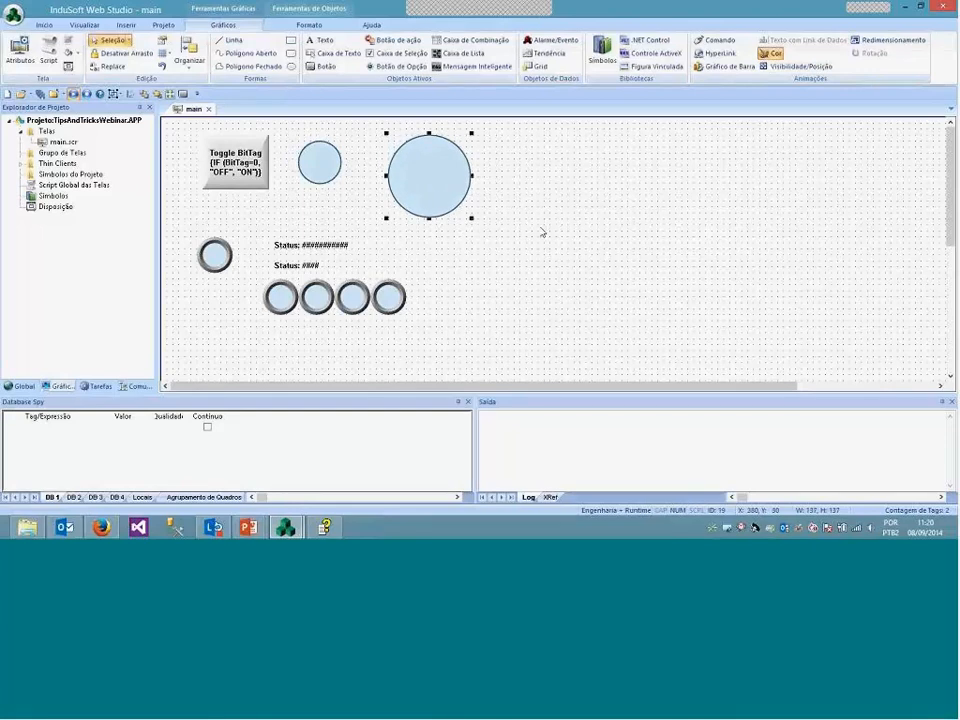
left_click(542, 229)
double_click(450, 212)
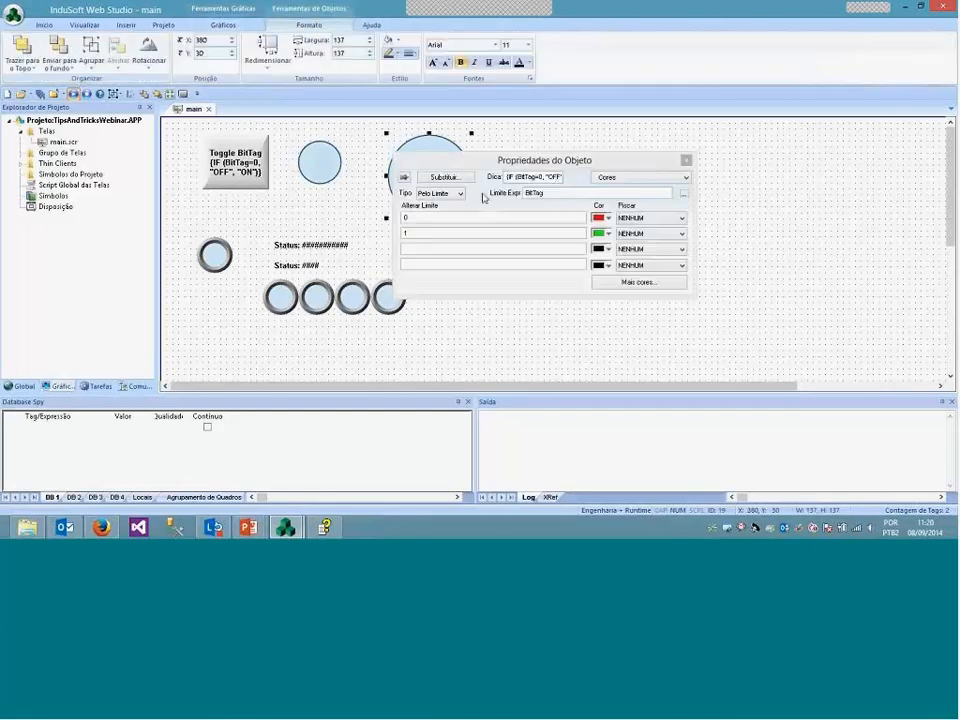
left_click_drag(542, 177, 636, 186)
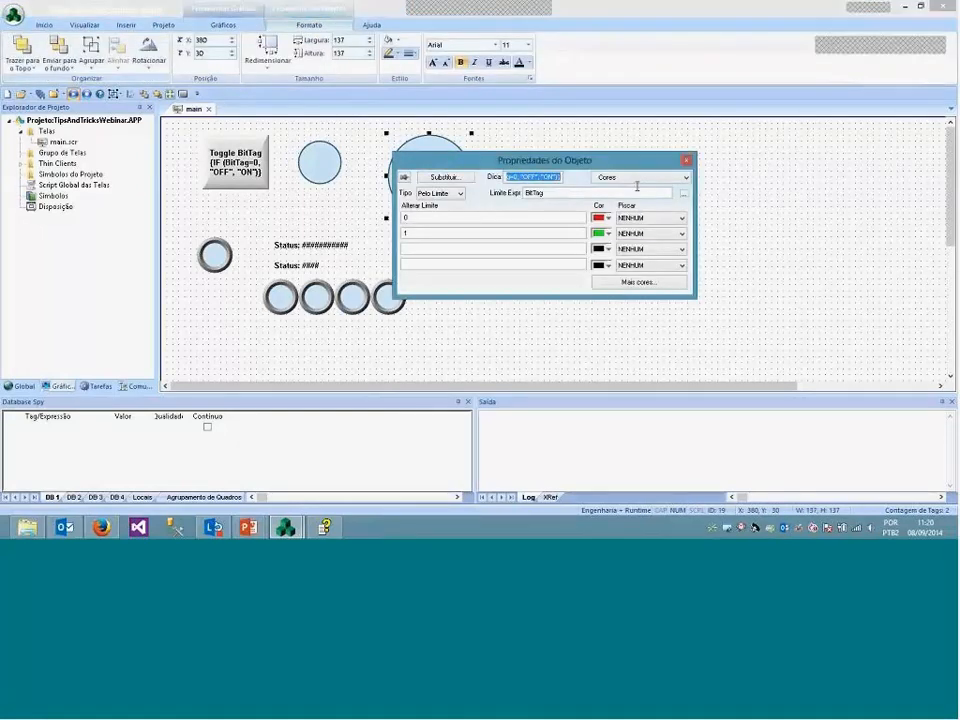
key("Delete")
left_click(730, 258)
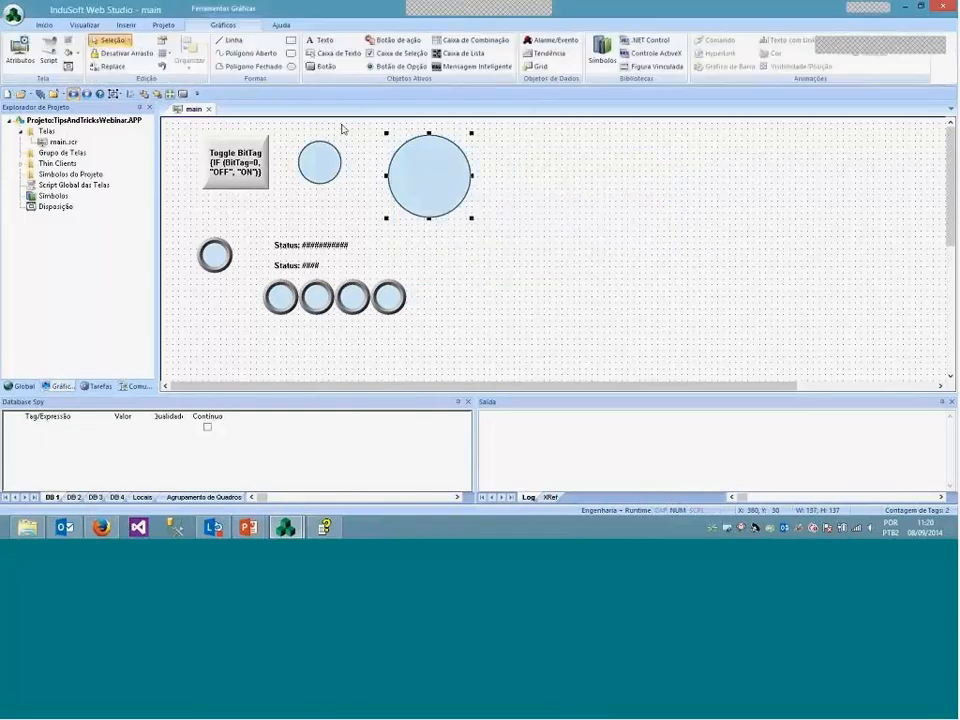
Draw a rectangle about 101 by 101 inside the large circle and give it the caption {IF (BitTag=0, "OFF", "ON")}
left_click(291, 41)
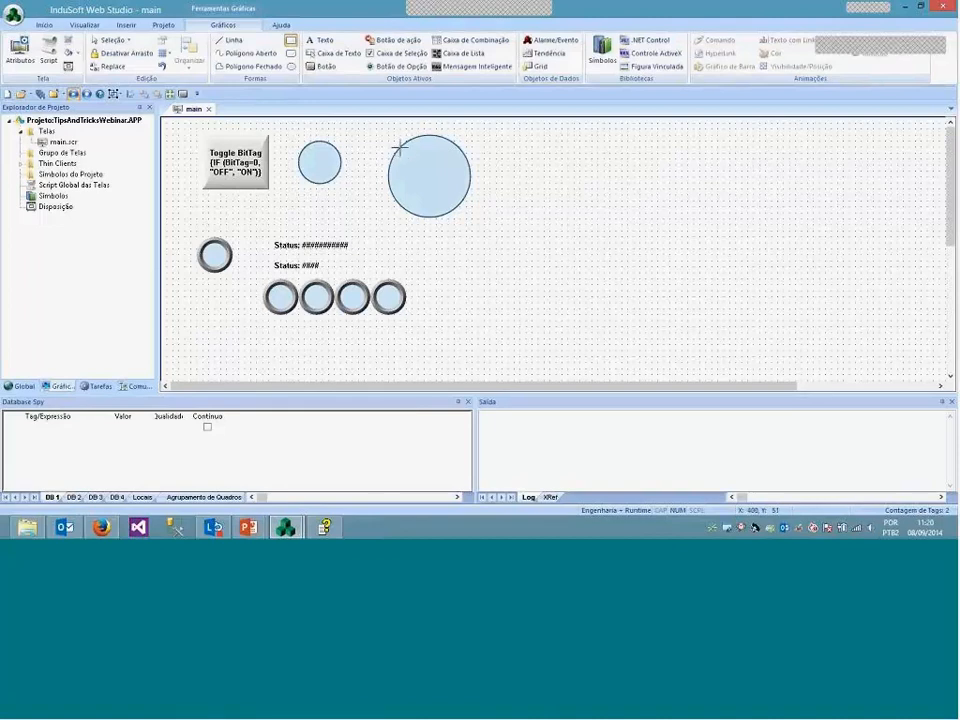
mouse_move(399, 147)
left_mouse_down()
mouse_move(406, 171)
mouse_move(459, 206)
left_mouse_up()
double_click(450, 198)
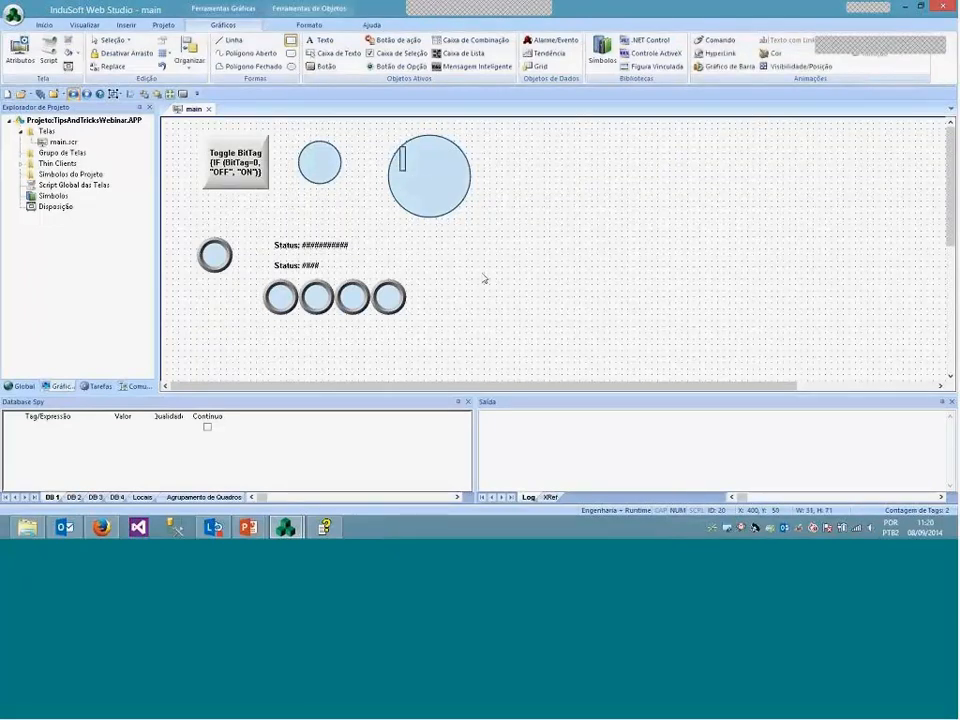
left_click(480, 273)
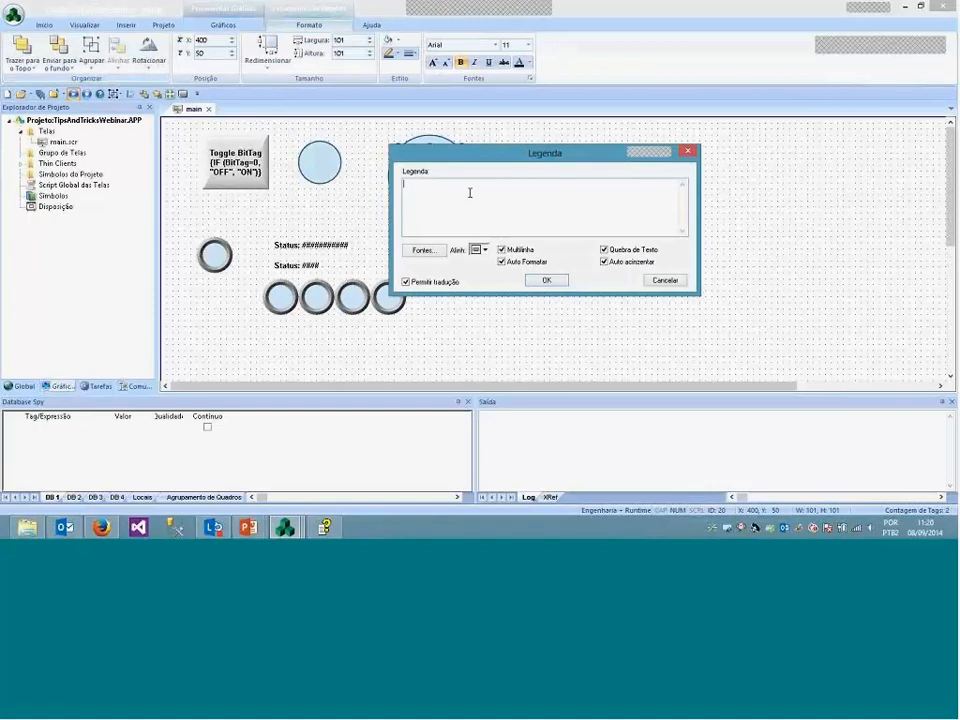
type("{IF {BitTag=0, \"OFF\", \"ON\"}}")
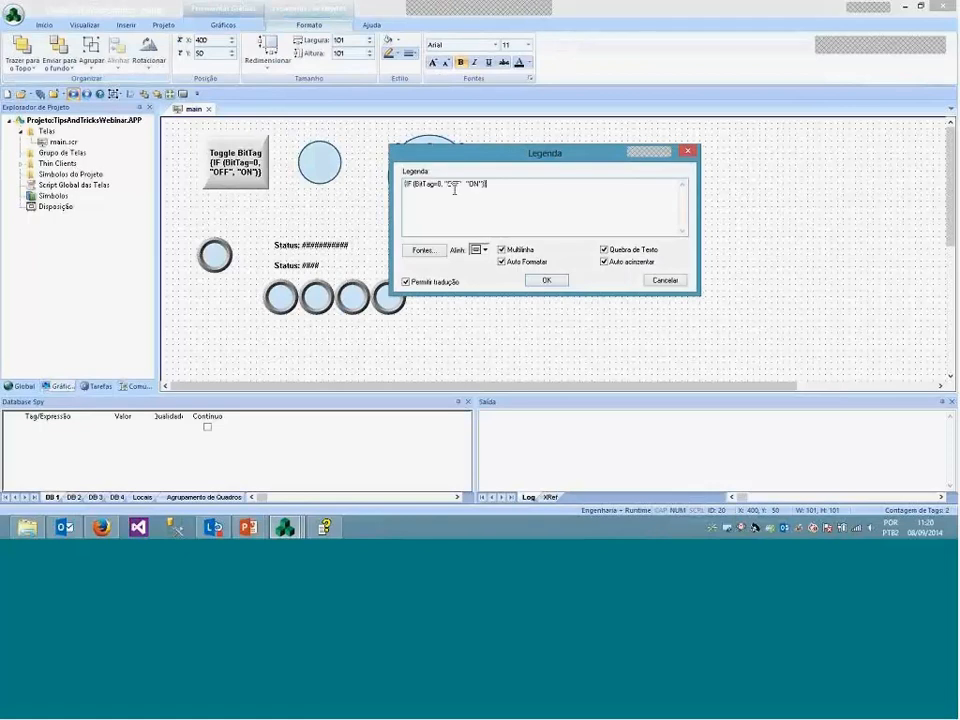
left_click(546, 281)
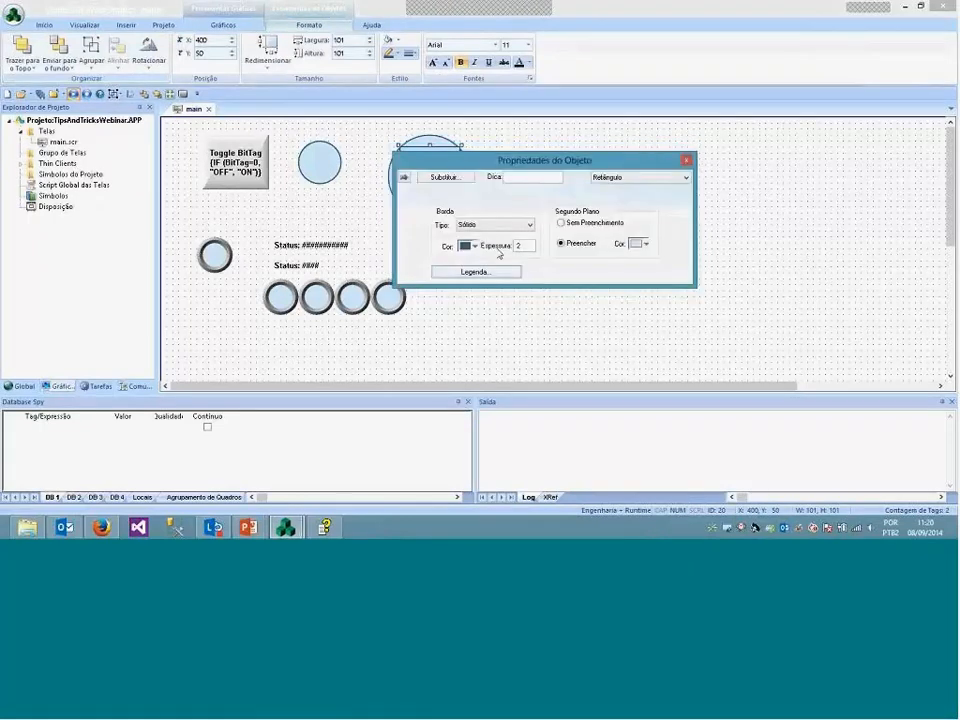
Set the captioned rectangle's border type to Nenhum and its background to Sem Preenchimento
left_click(466, 226)
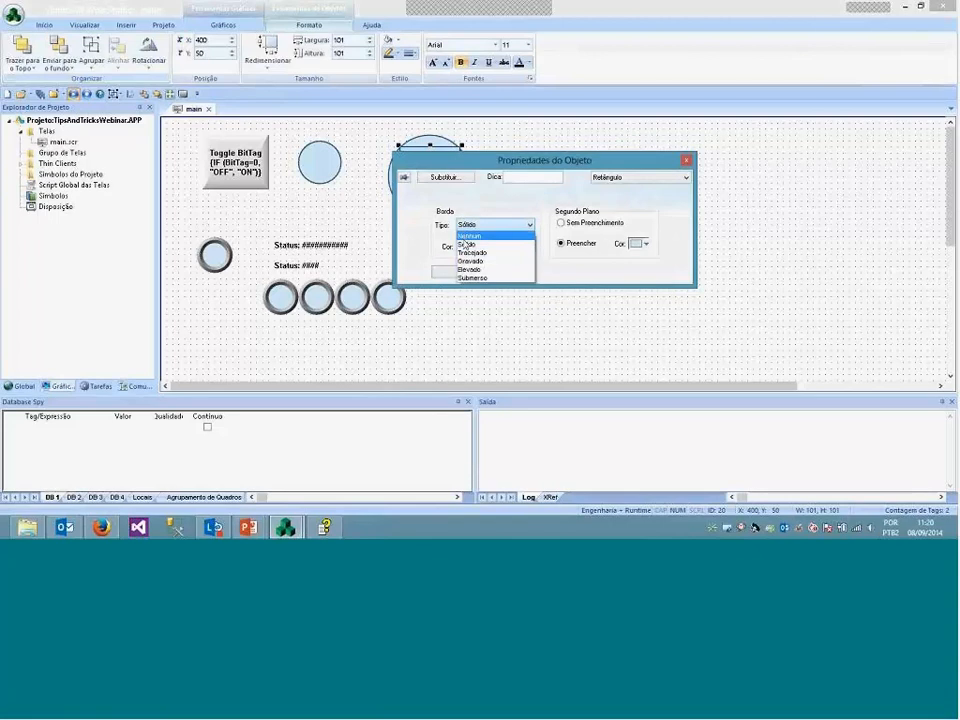
left_click(468, 236)
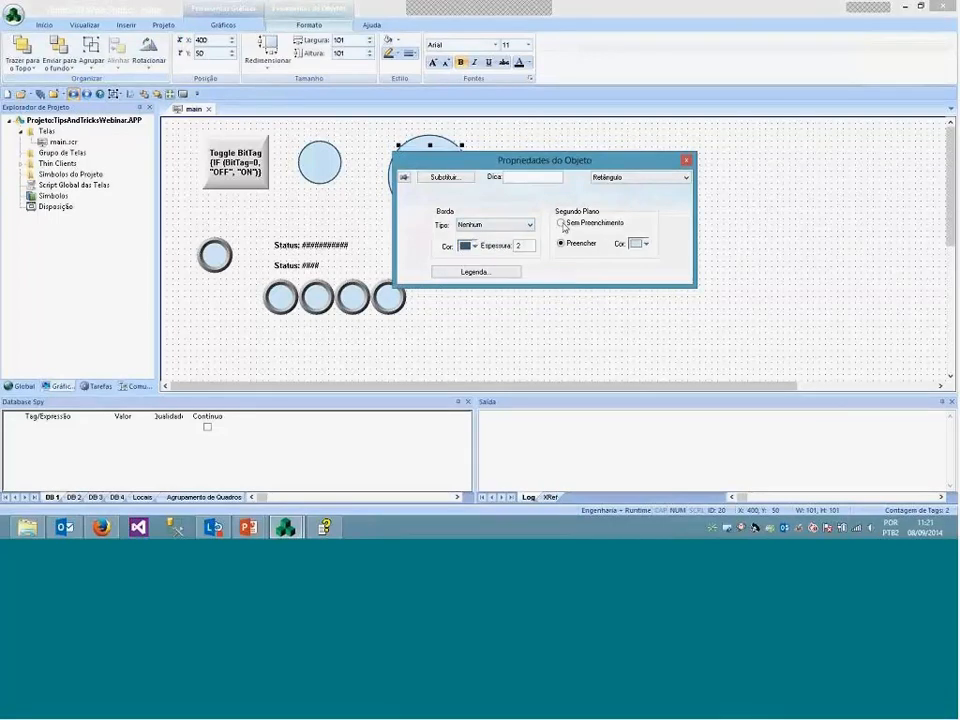
left_click(561, 223)
left_click(562, 299)
left_click(429, 175)
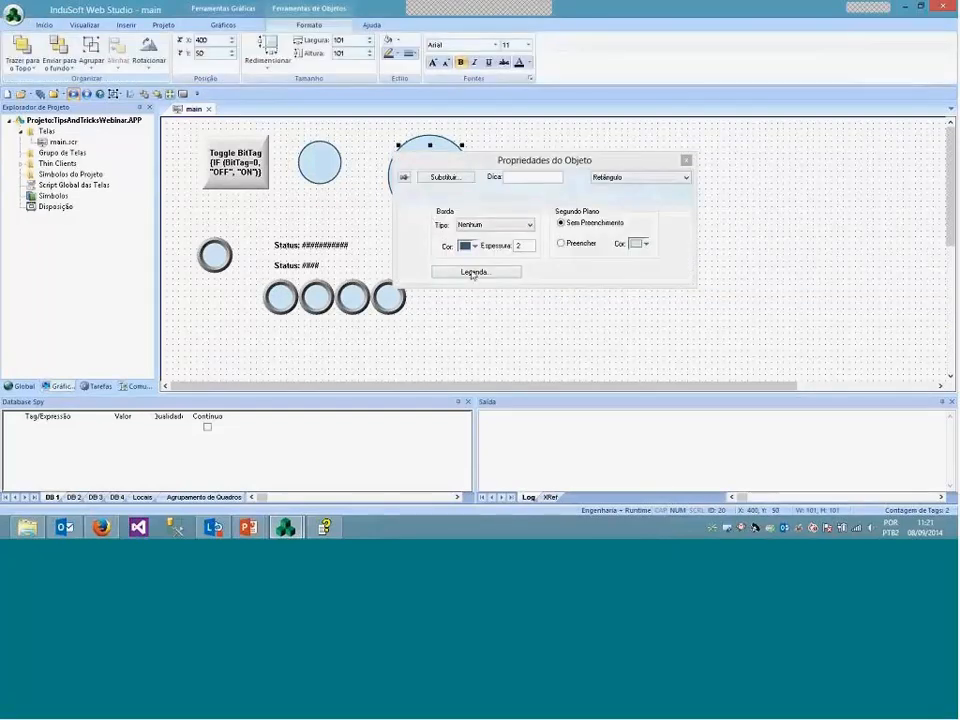
left_click(474, 272)
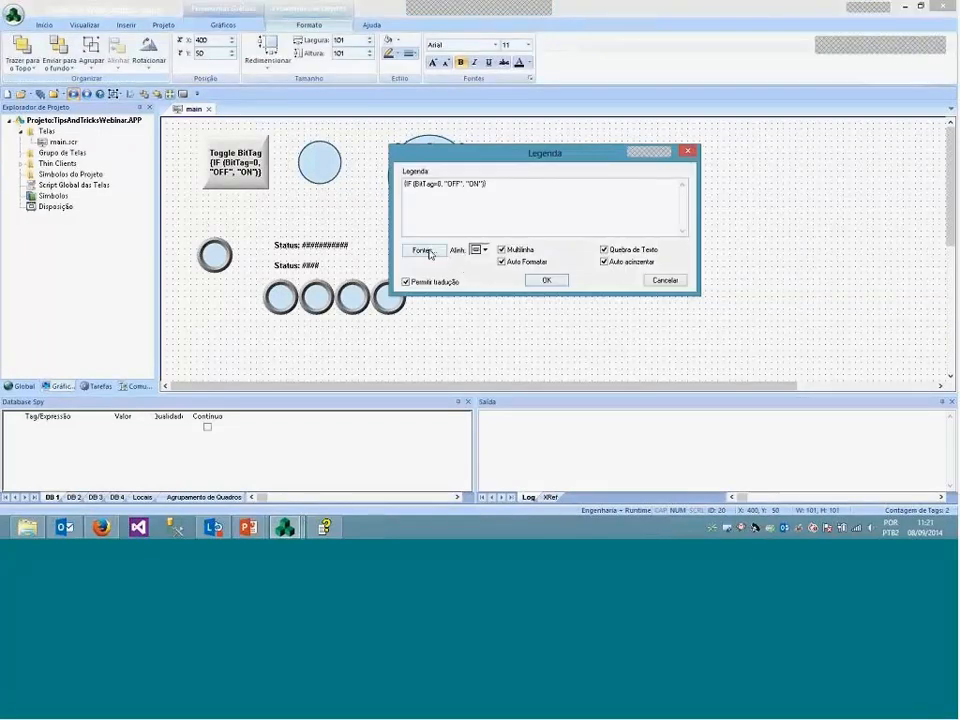
left_click(433, 252)
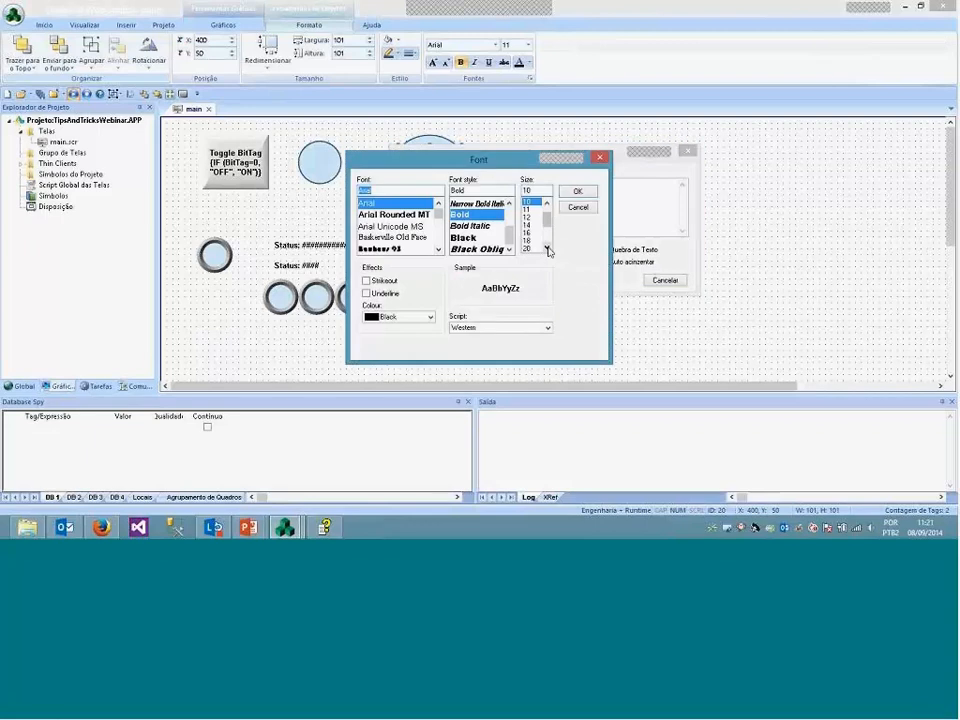
left_click(530, 248)
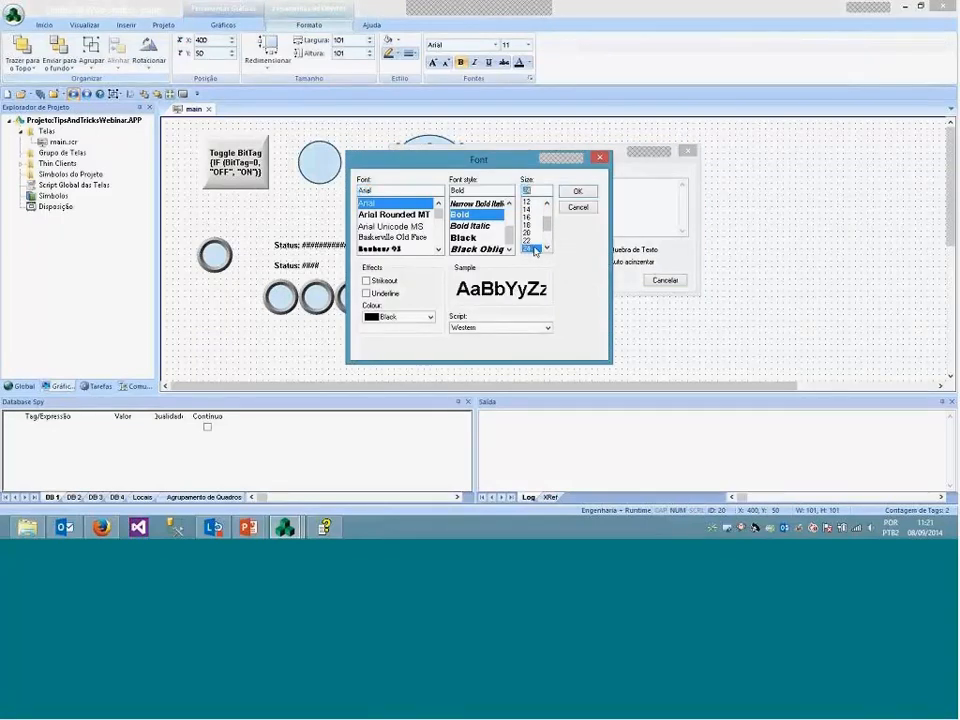
left_click(547, 249)
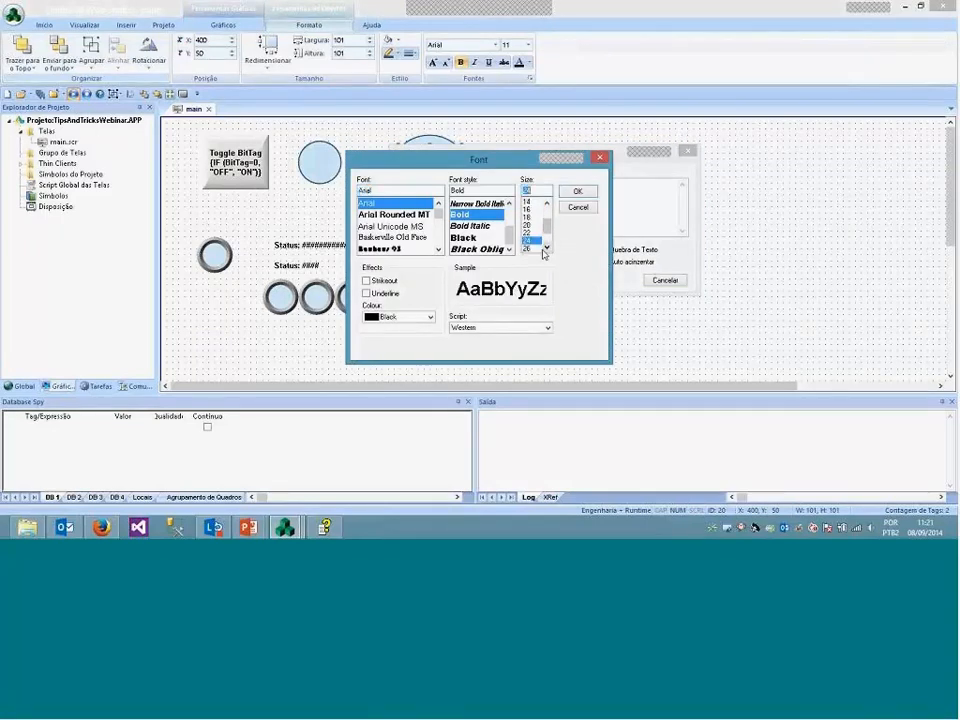
left_click(540, 249)
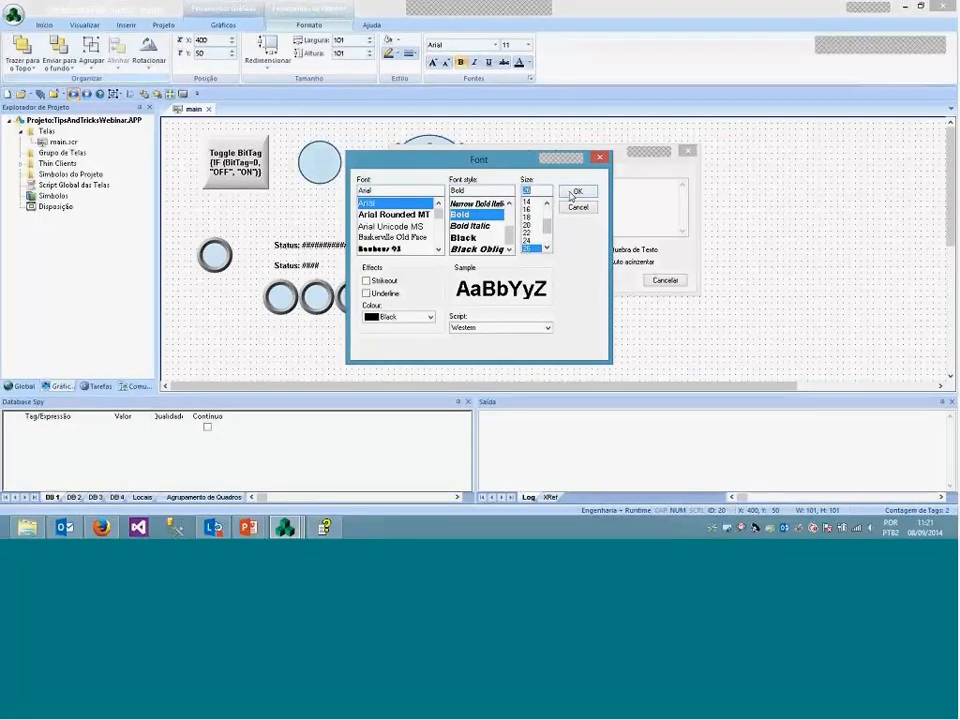
left_click(575, 192)
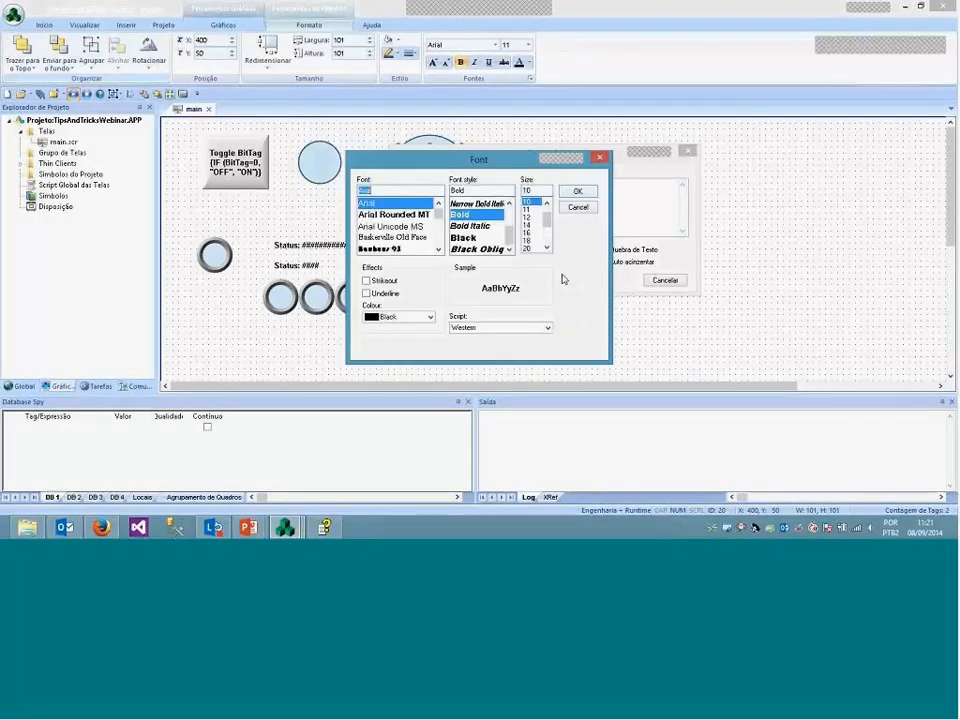
key("Escape")
key("Escape")
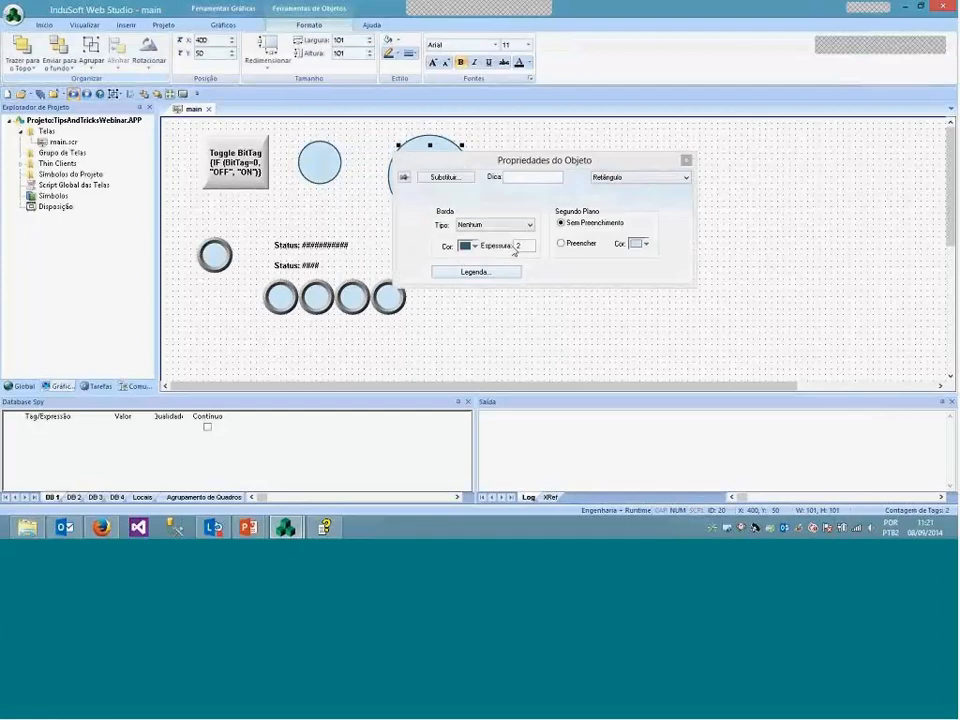
Set the font size of the rectangle's caption to 26 and apply the caption settings
left_click(475, 272)
left_click(440, 252)
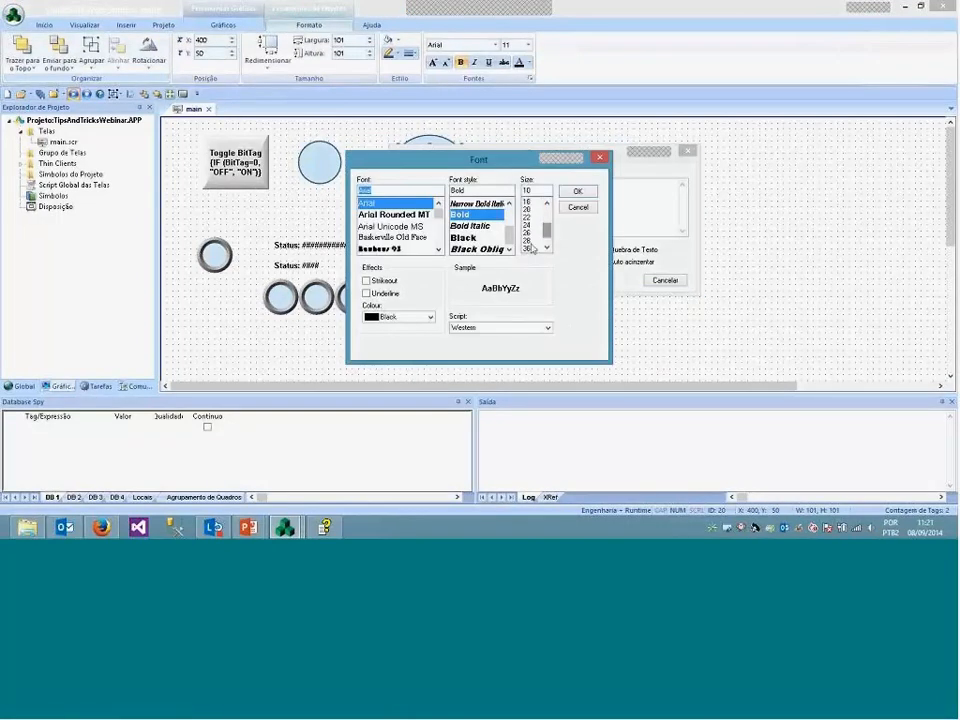
scroll(547, 229, "down", 2)
left_click(528, 232)
left_click(577, 192)
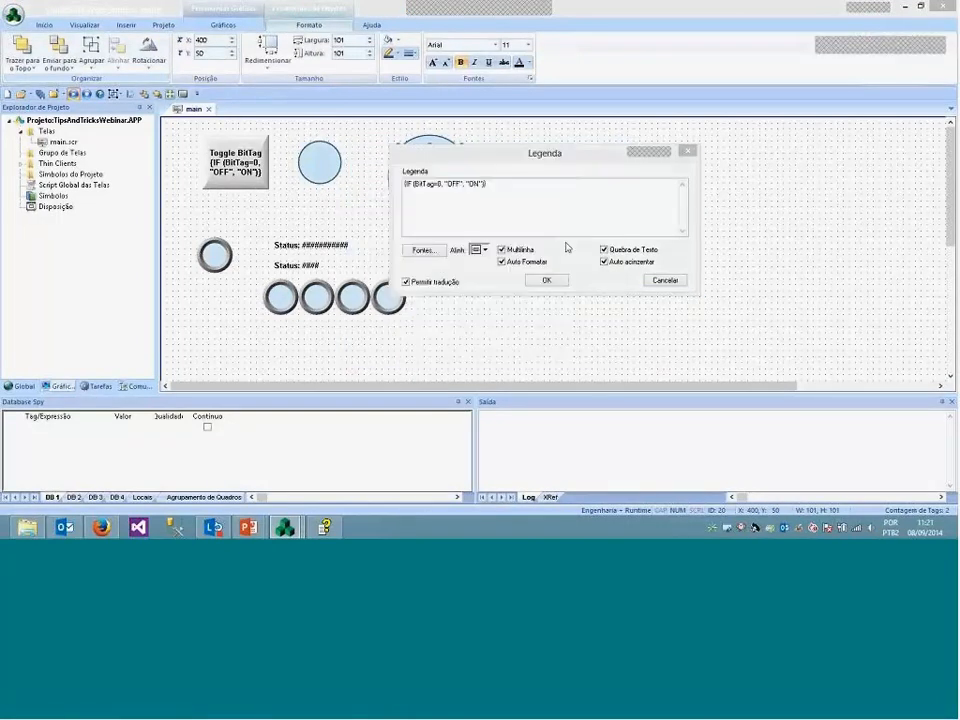
left_click(547, 279)
left_click(547, 316)
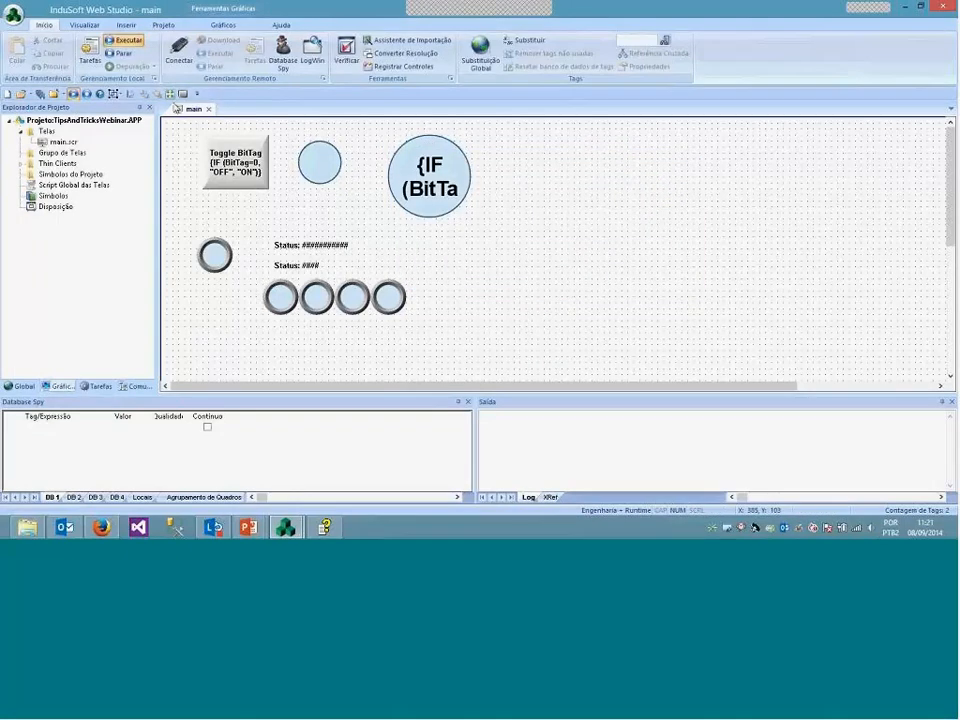
Open the main screen in the runtime and toggle BitTag on and off repeatedly to test the indicators
right_click(192, 110)
left_click(215, 118)
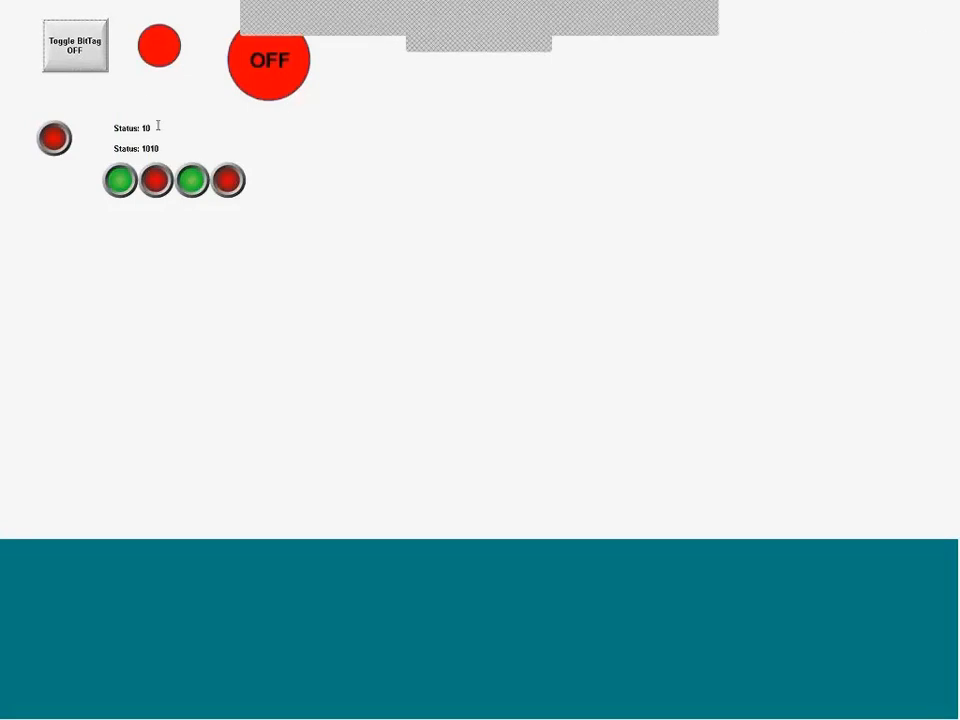
left_click(80, 60)
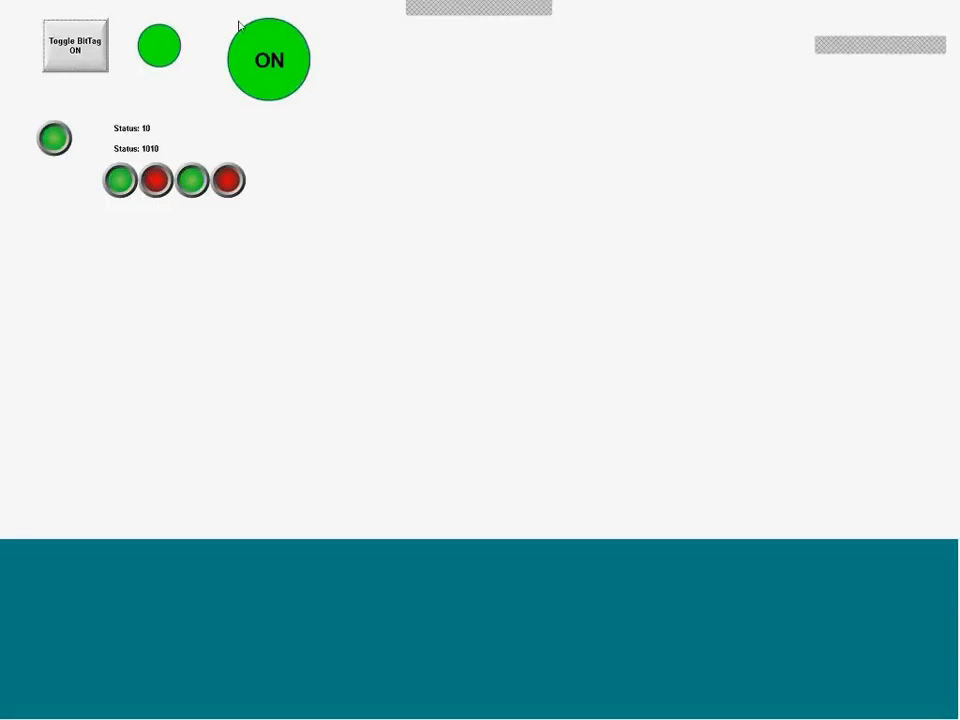
left_click(68, 50)
left_click(78, 55)
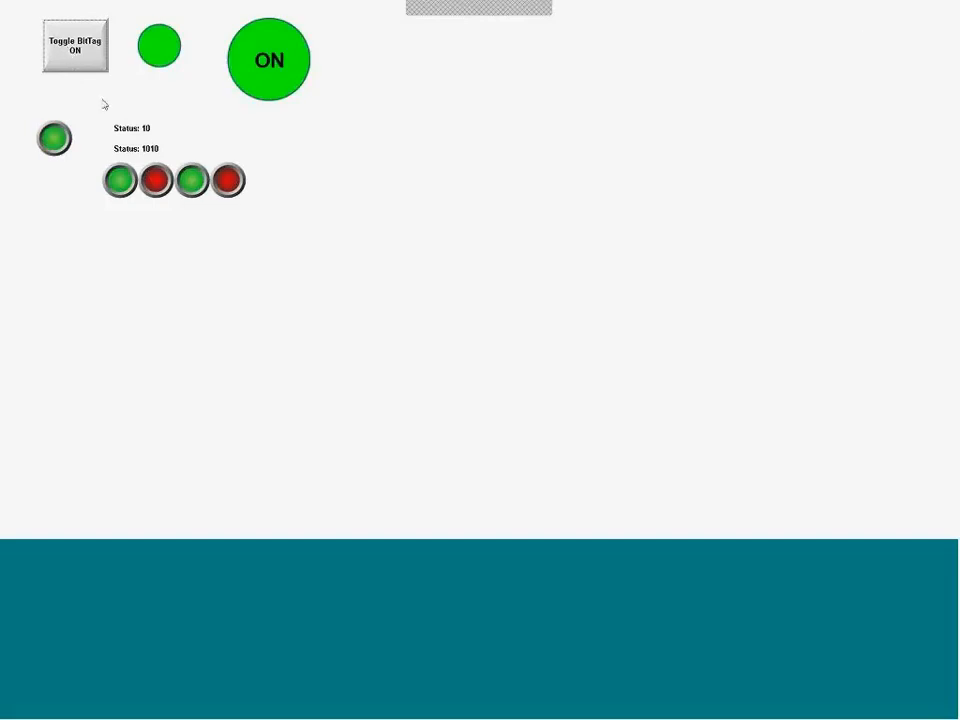
left_click(70, 53)
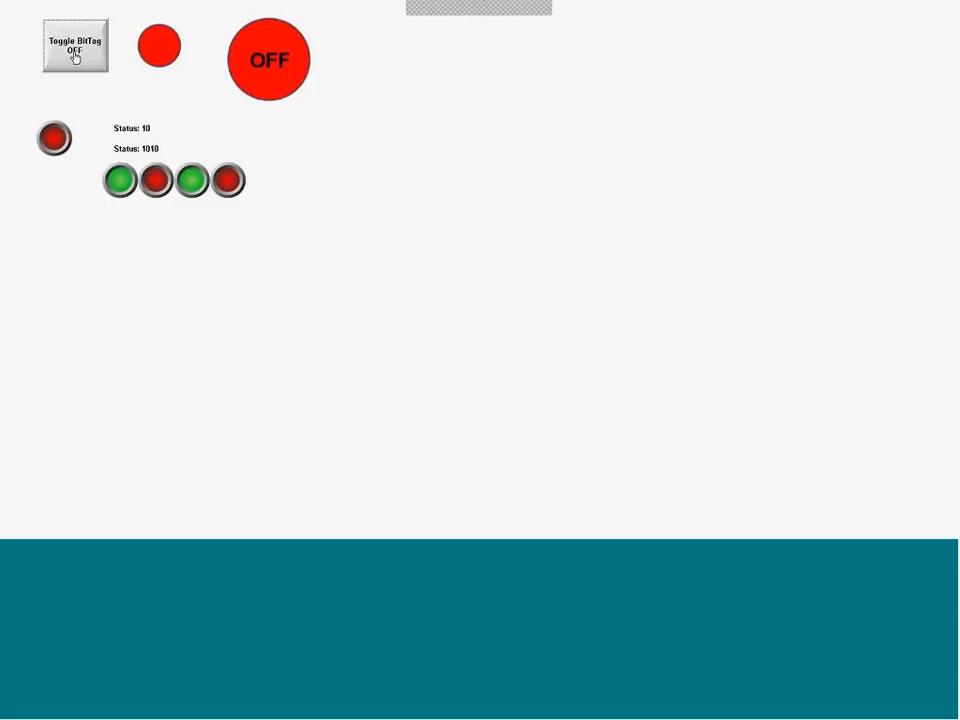
left_click(80, 52)
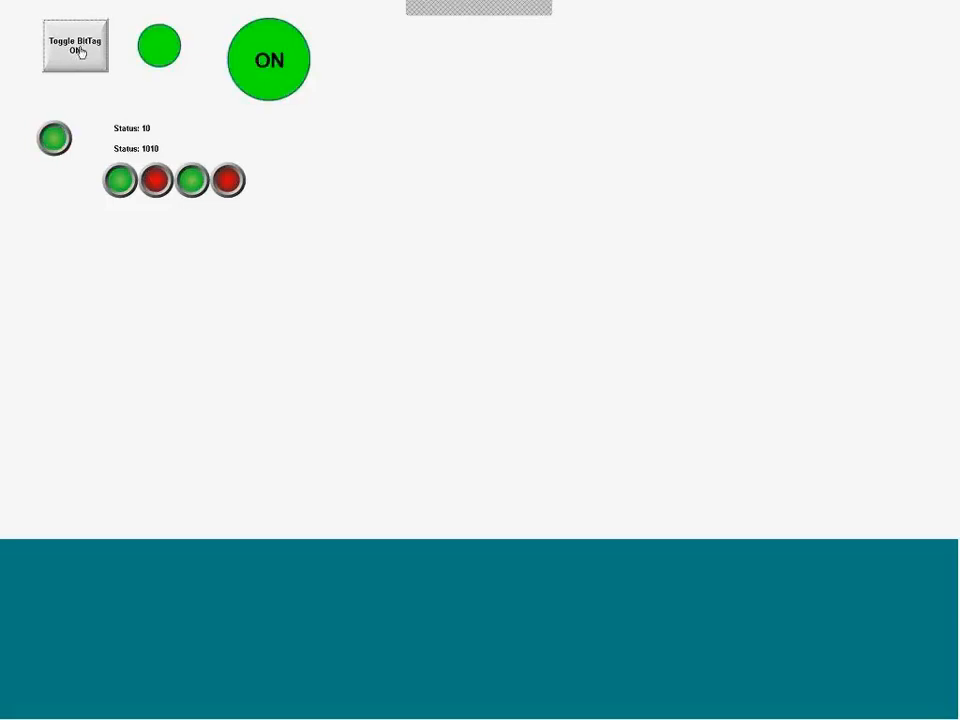
left_click(47, 54)
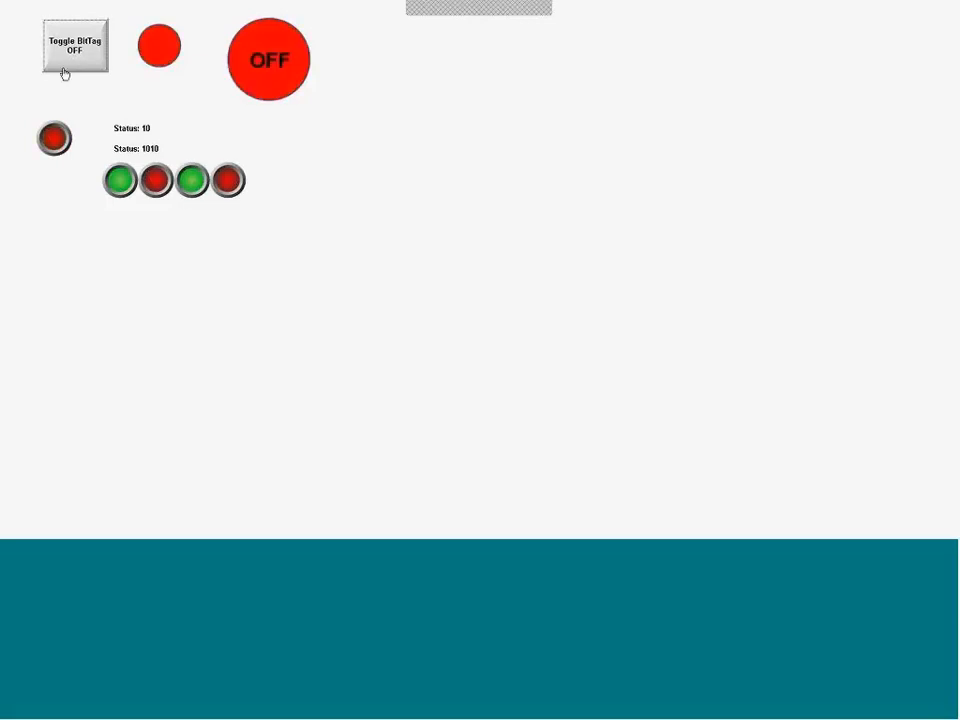
left_click(54, 74)
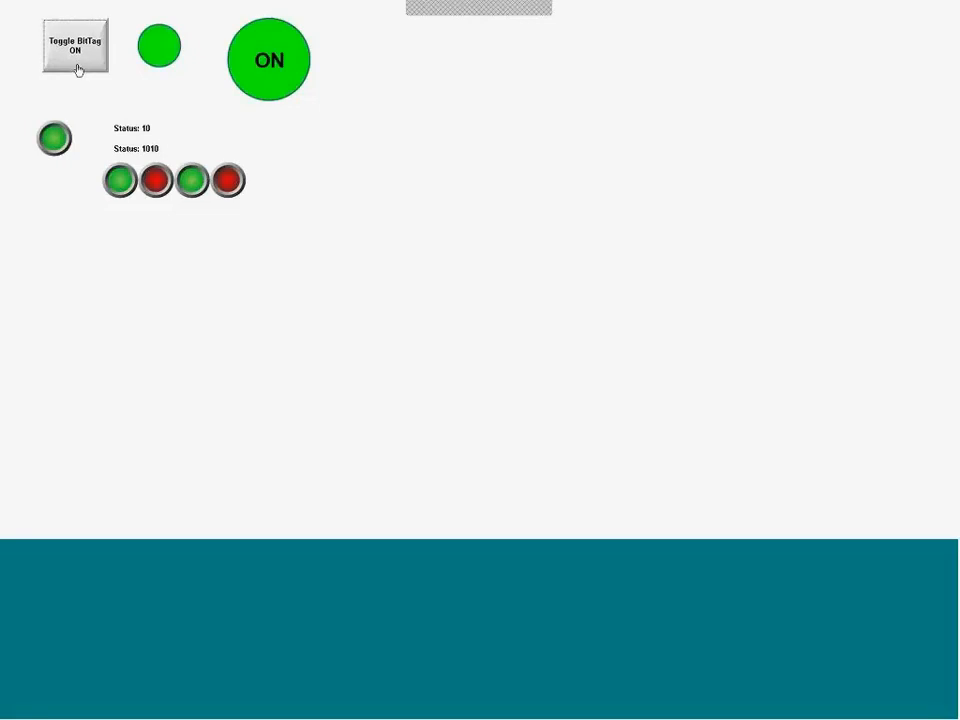
left_click(91, 70)
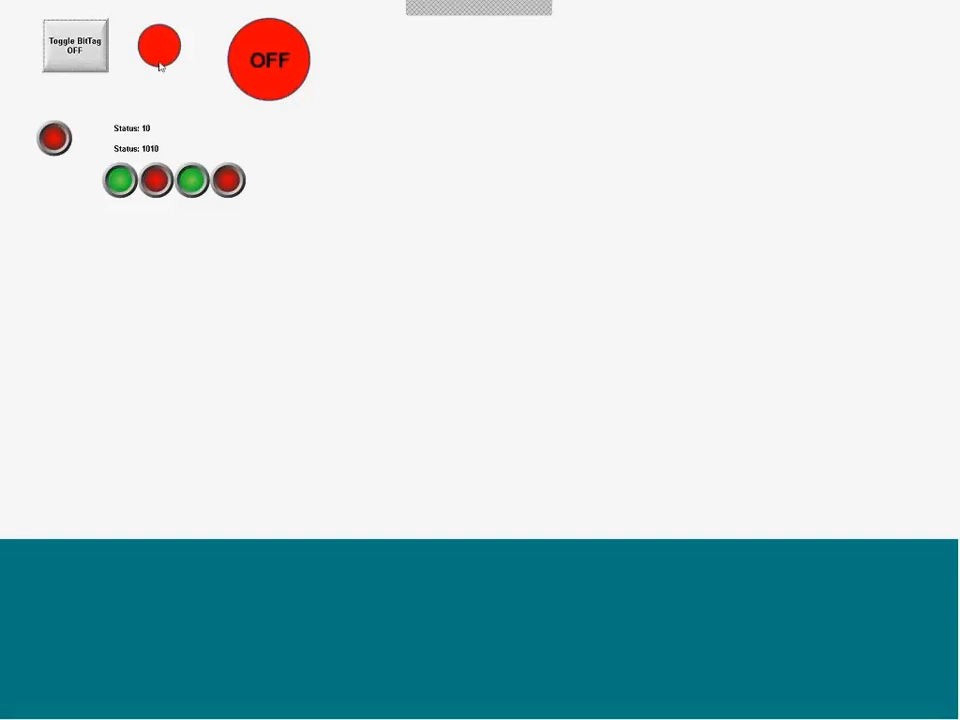
left_click(90, 62)
left_click(82, 53)
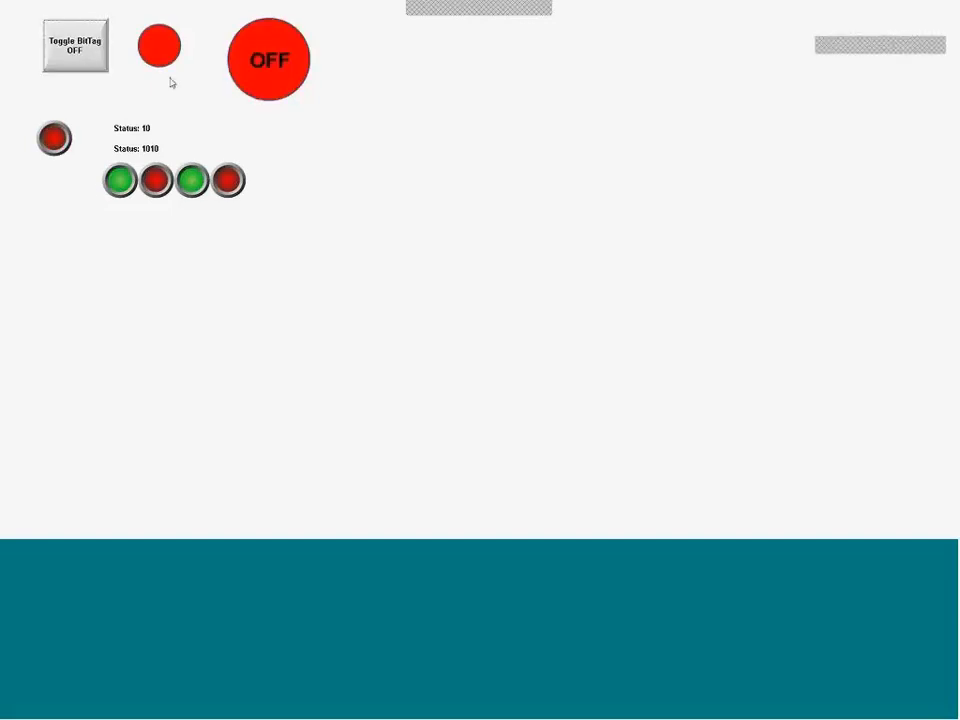
key("alt+Tab")
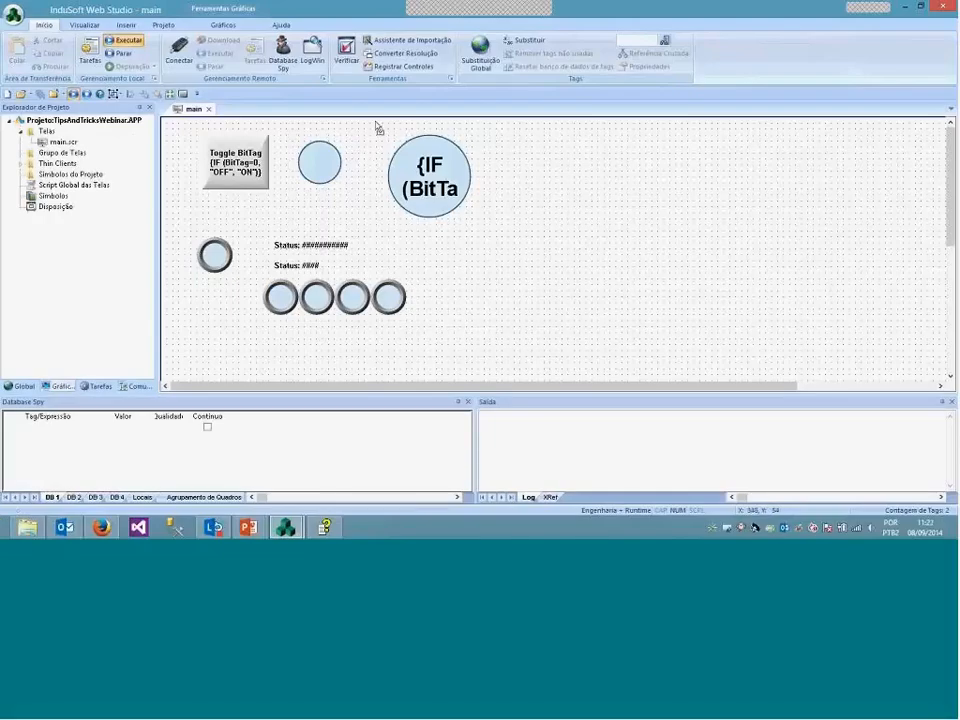
Place a copy of the large labelled circle beside the original and send the copy's text behind its circle
left_click_drag(380, 123, 506, 234)
left_click_drag(432, 192, 534, 198)
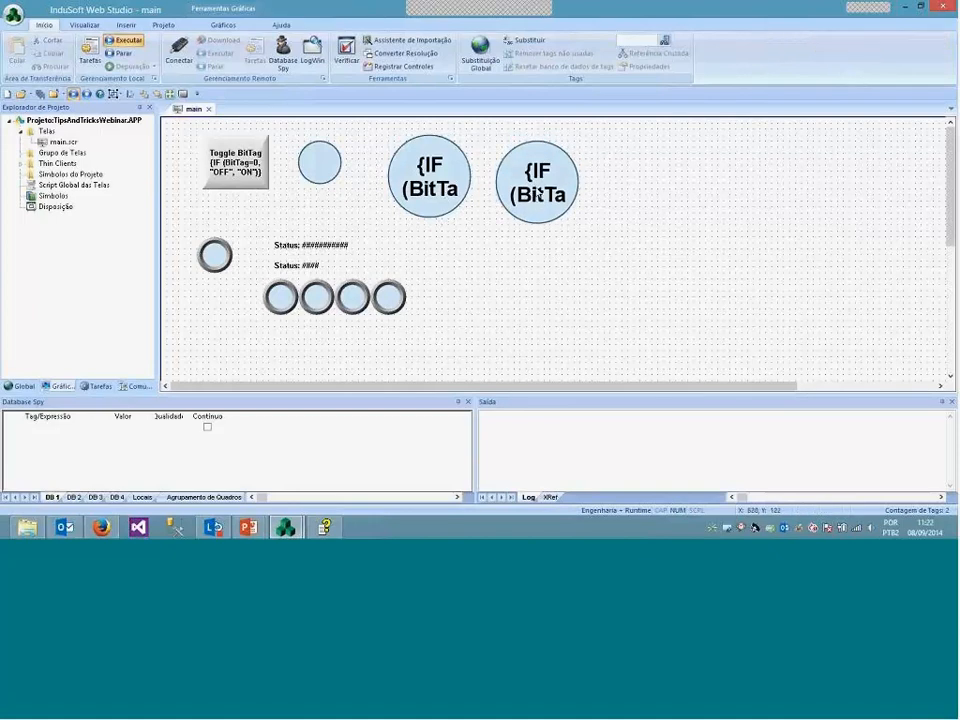
left_click(537, 182)
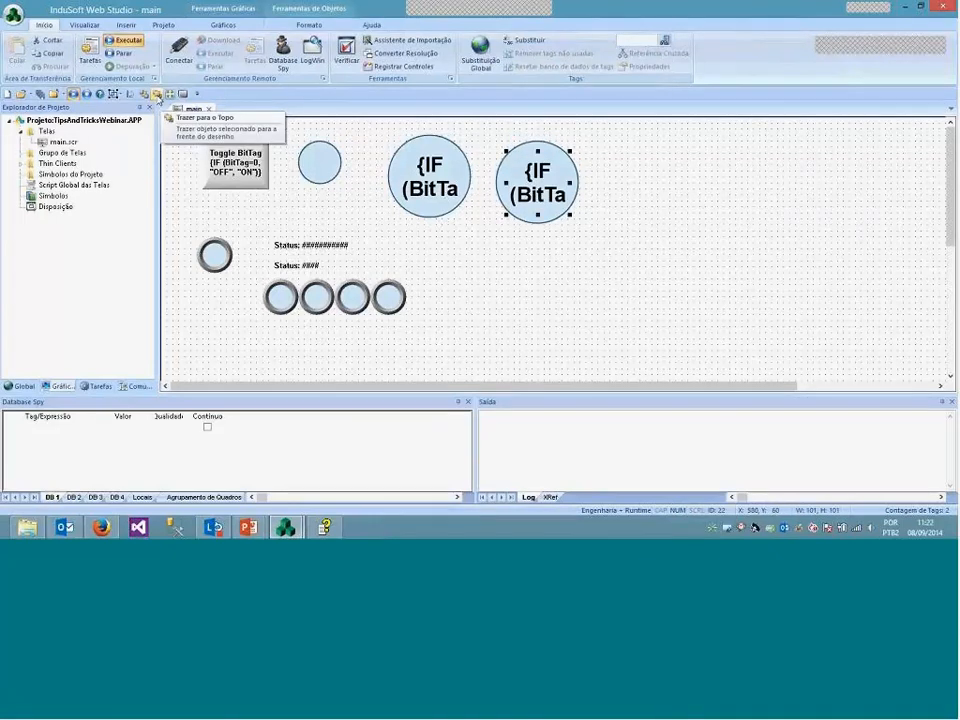
left_click(144, 93)
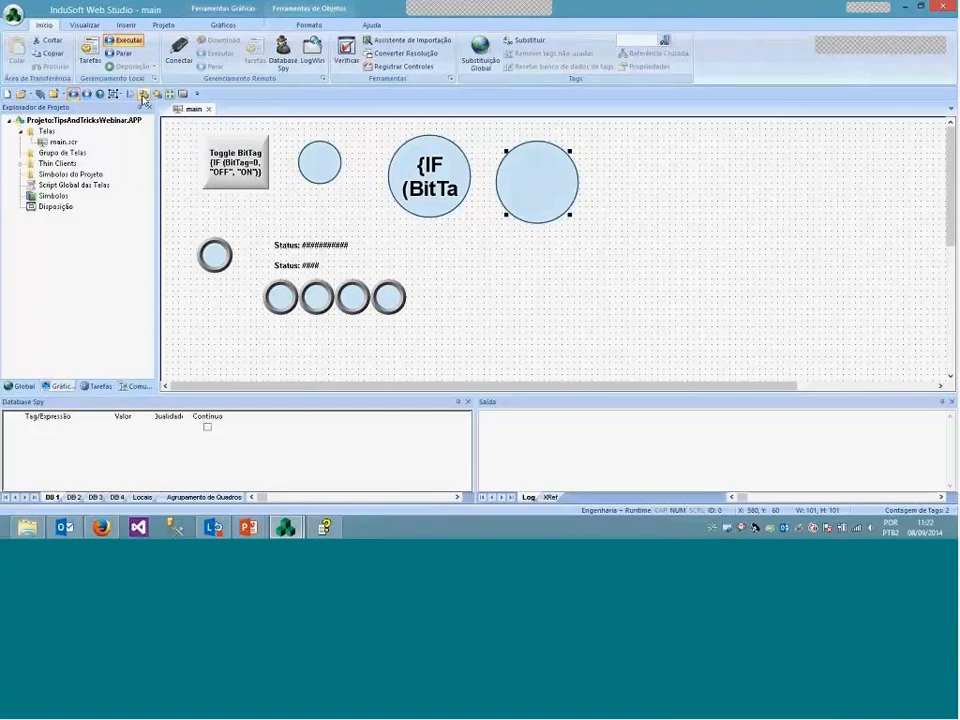
left_click(508, 250)
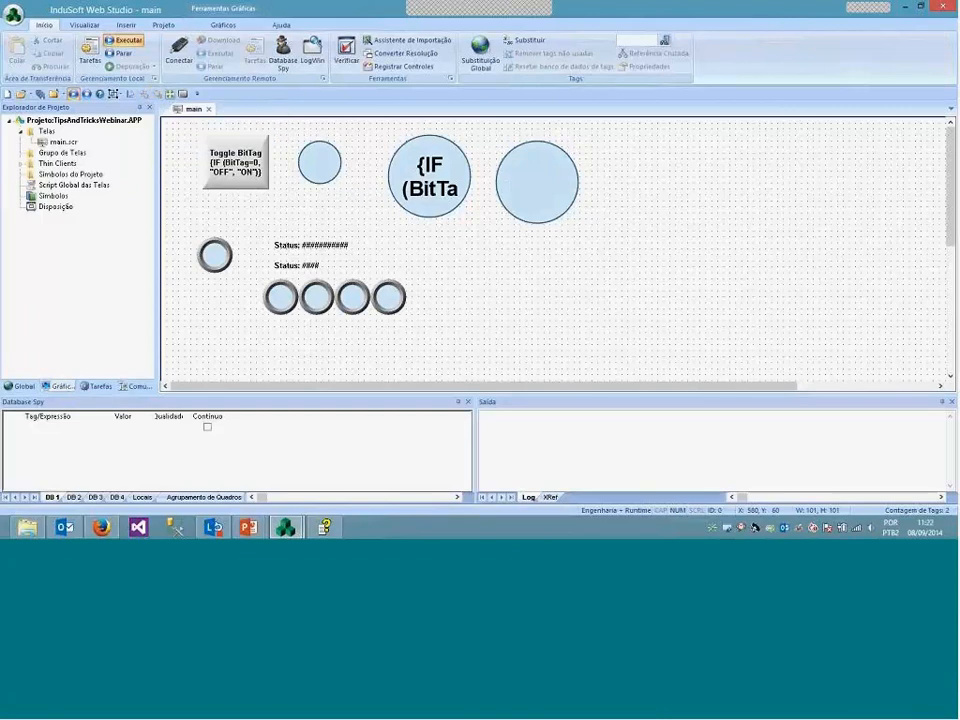
Add a Visibilidade/Posição animation to the copied circle and set its visibility expression to 70
left_click(540, 209)
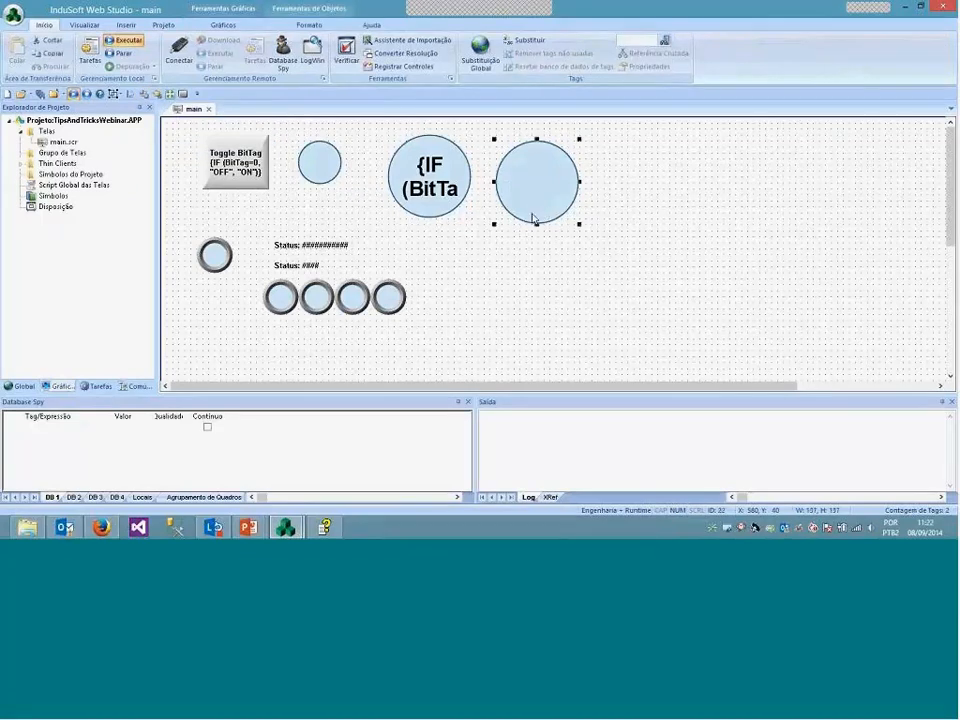
left_click(226, 26)
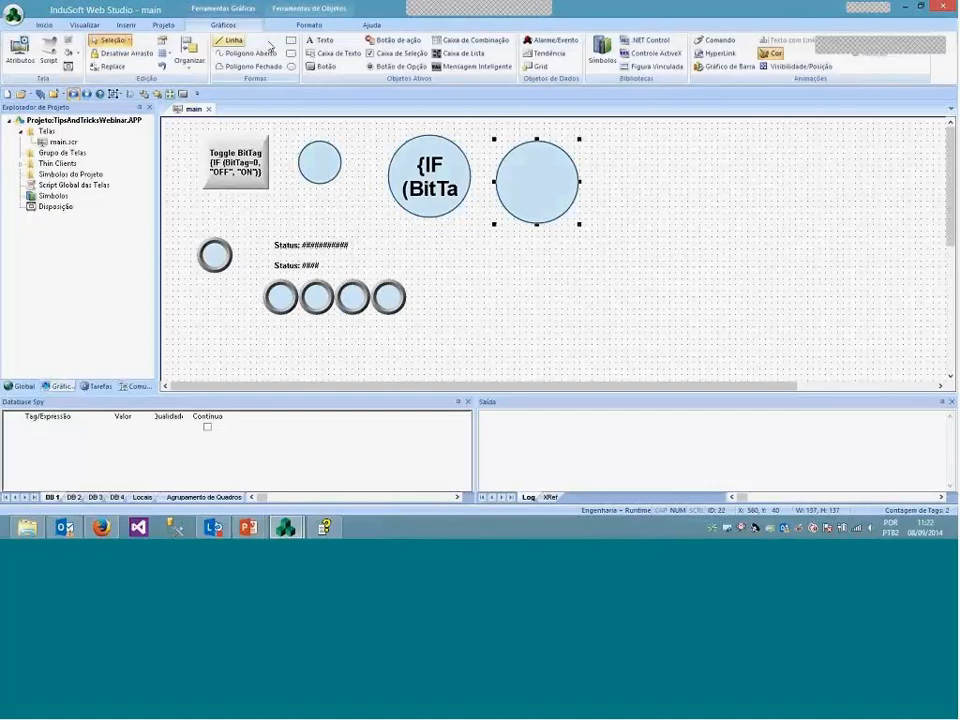
left_click(777, 68)
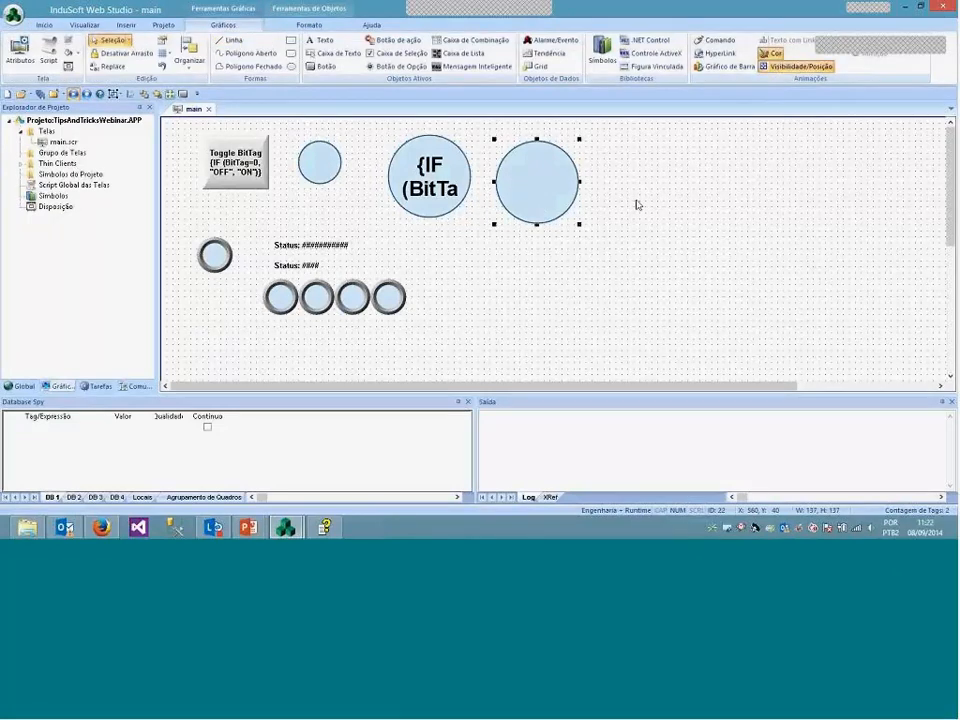
double_click(540, 178)
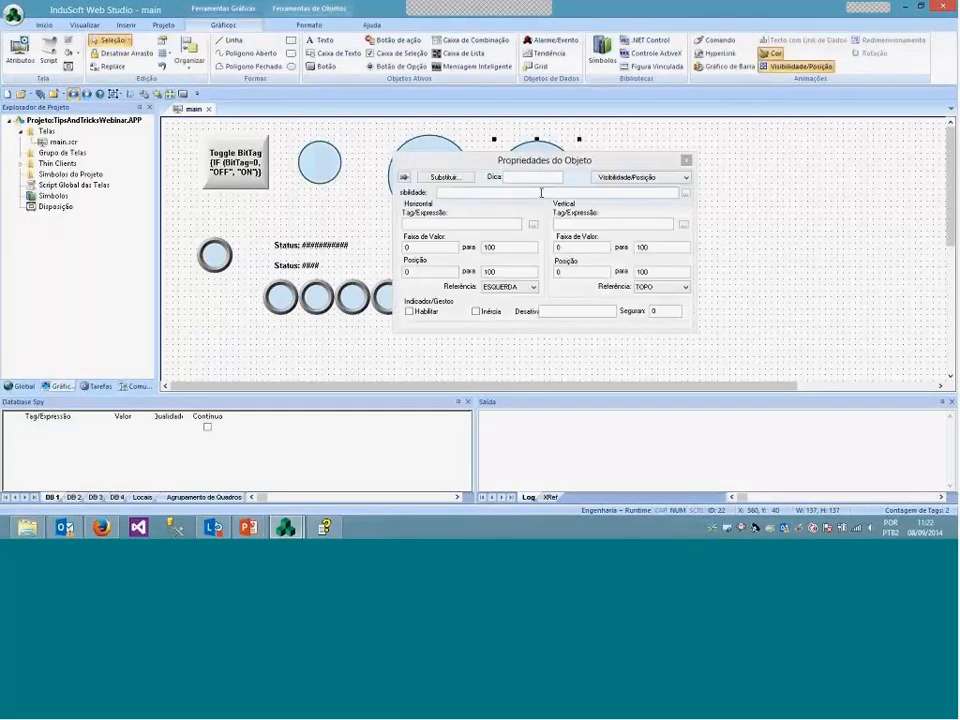
left_click(541, 192)
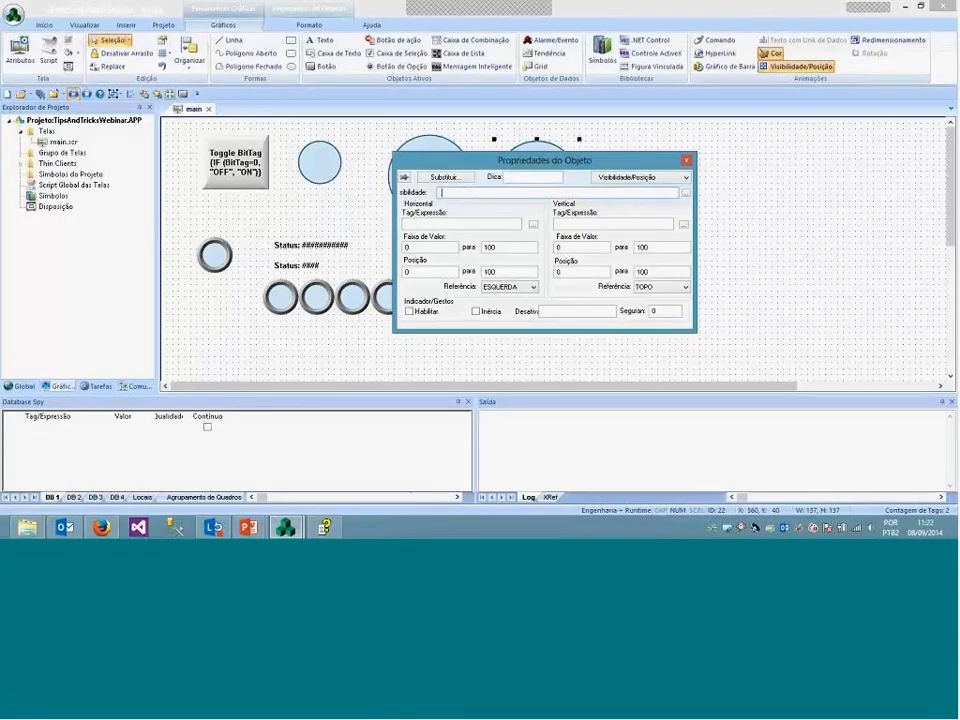
type("7")
type("0")
left_click(366, 350)
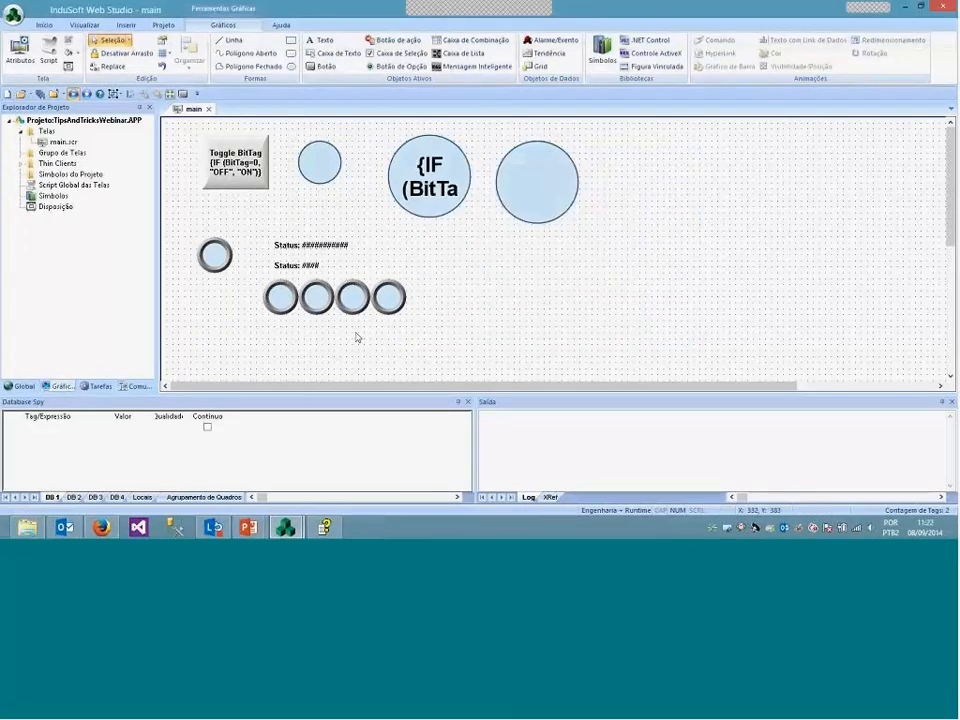
Check the semi-transparent circle in the runtime by toggling BitTag on and off, and return to the screen editor
right_click(187, 108)
left_click(190, 119)
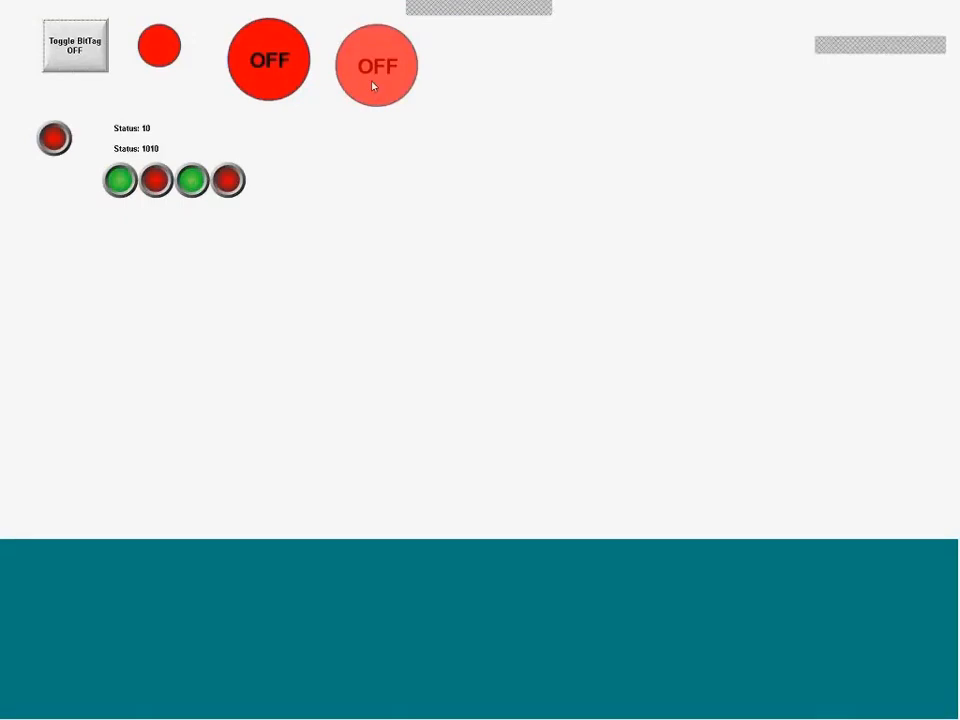
left_click(70, 62)
left_click(84, 64)
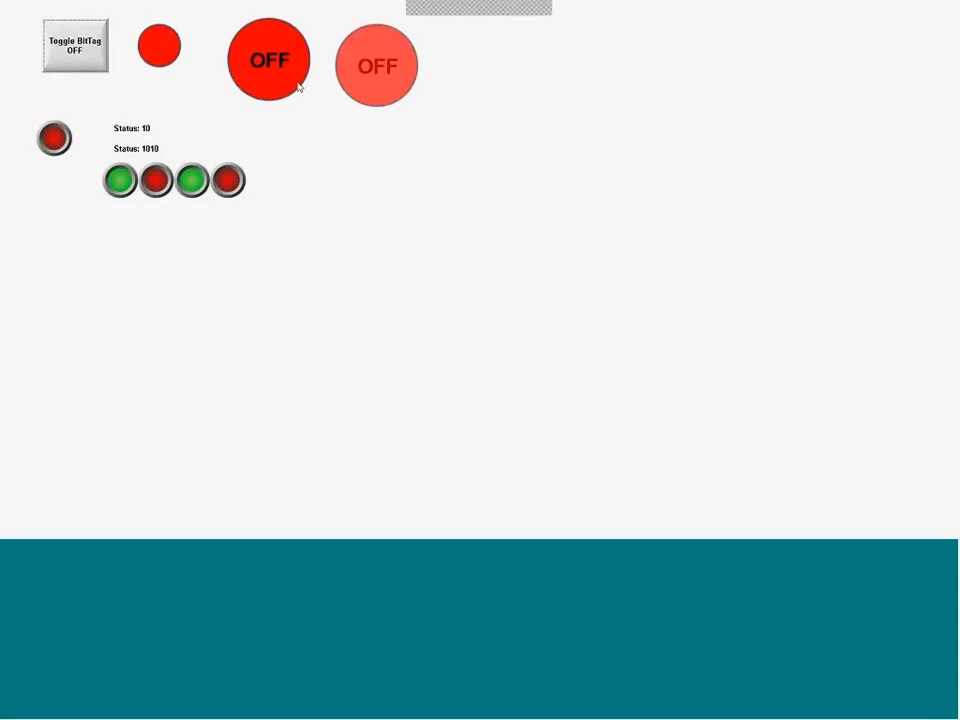
left_click(76, 64)
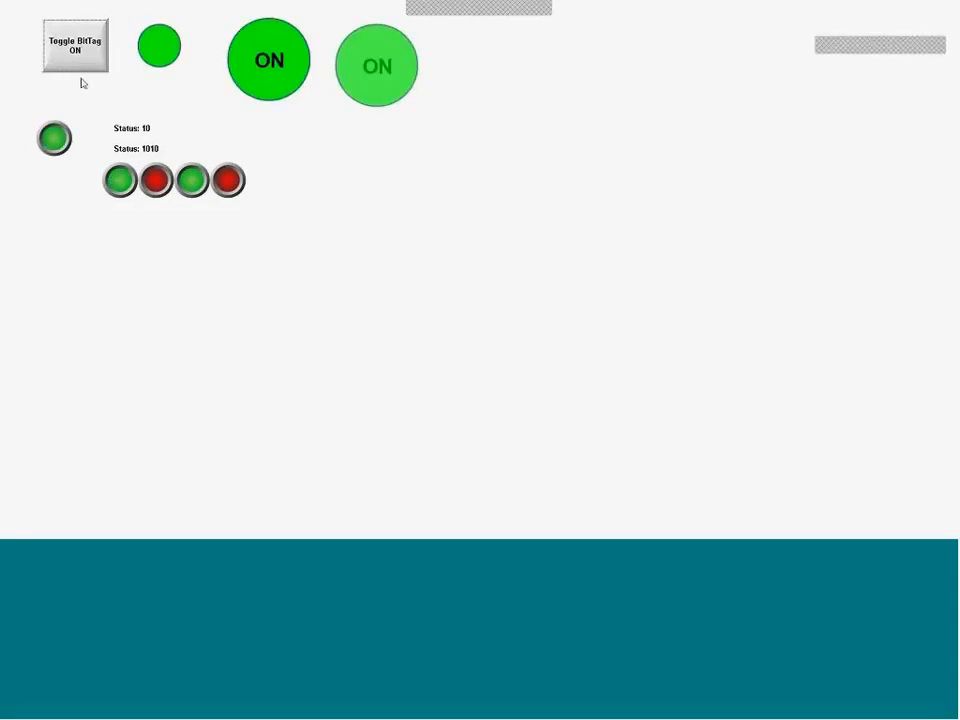
left_click(77, 72)
left_click(90, 64)
left_click(84, 58)
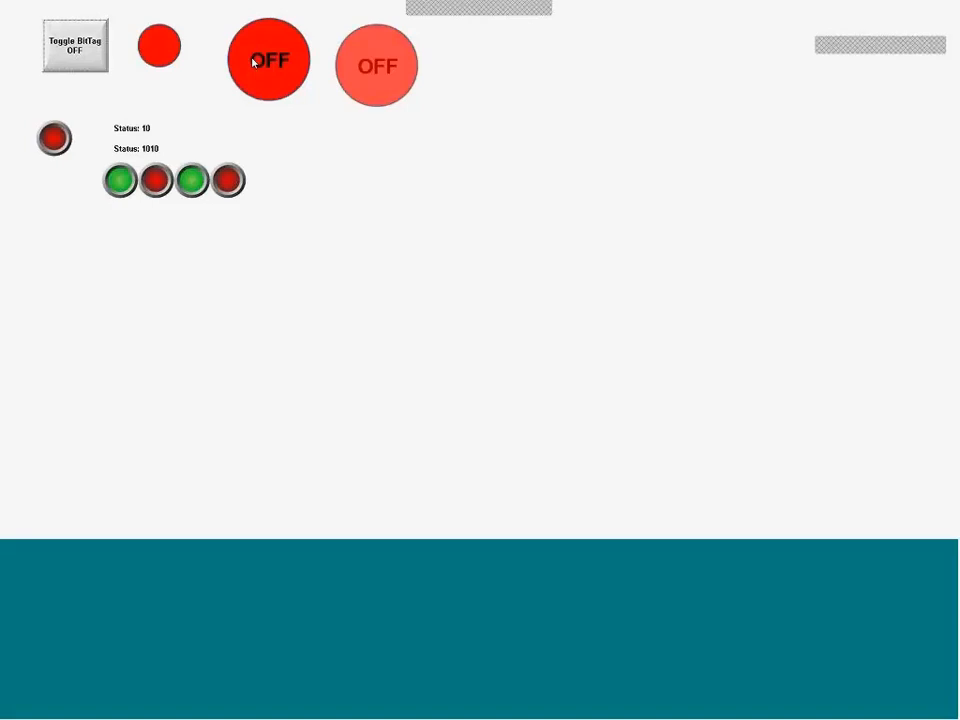
key("alt+Tab")
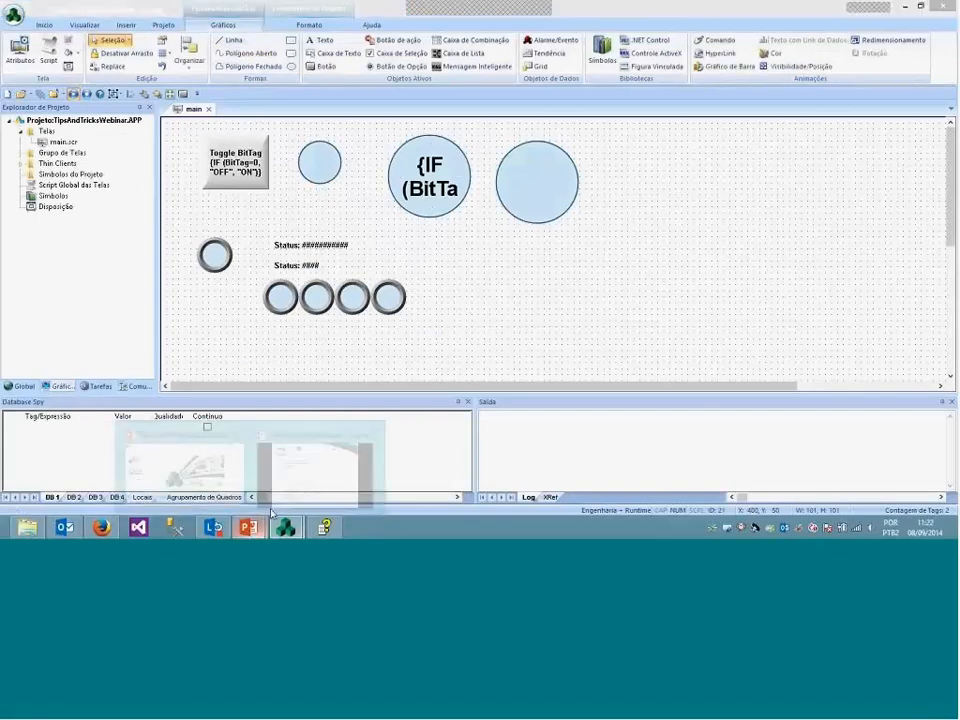
Switch to the PowerPoint slide show to check the agenda, and return to the screen editor
mouse_move(270, 513)
left_click(314, 462)
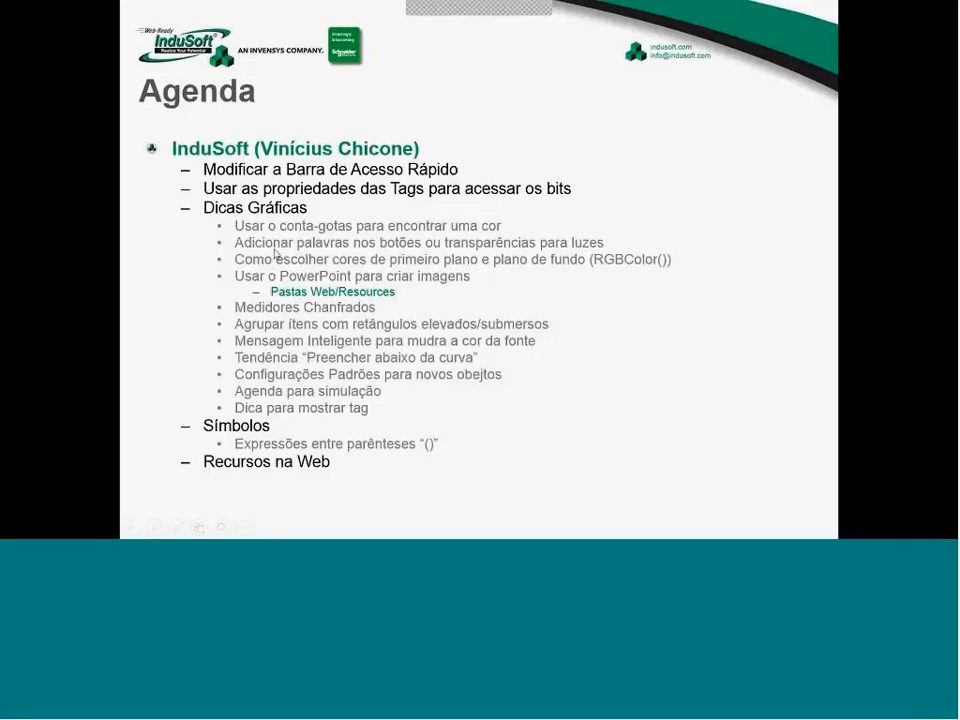
key("alt+Tab")
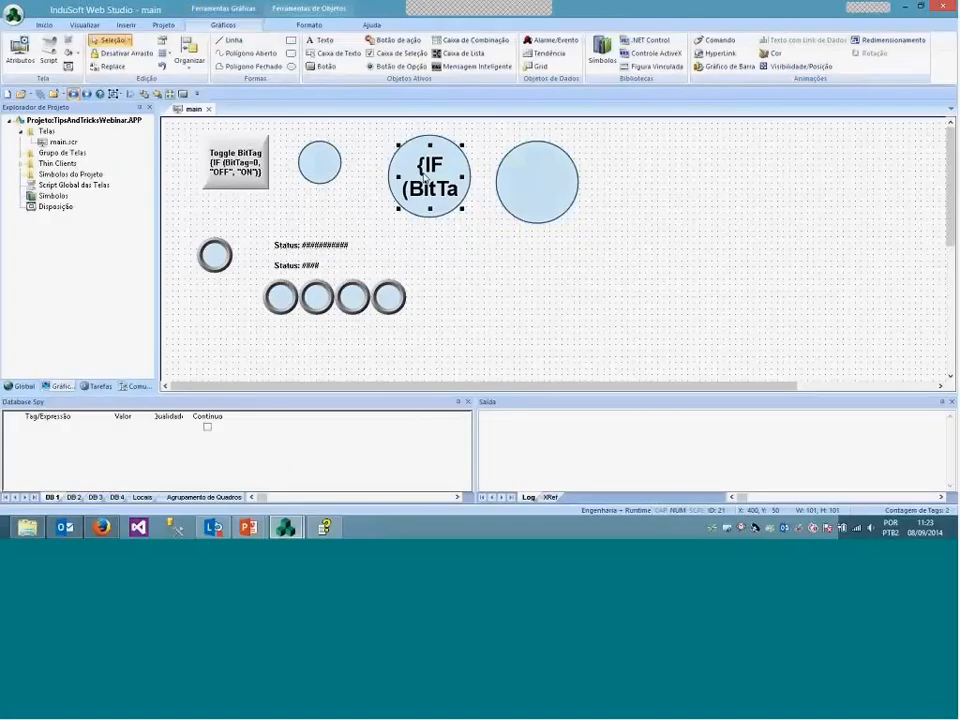
Place a copy of the large original circle, without its text, below the semi-transparent circle at about X 540, Y 200
key("Escape")
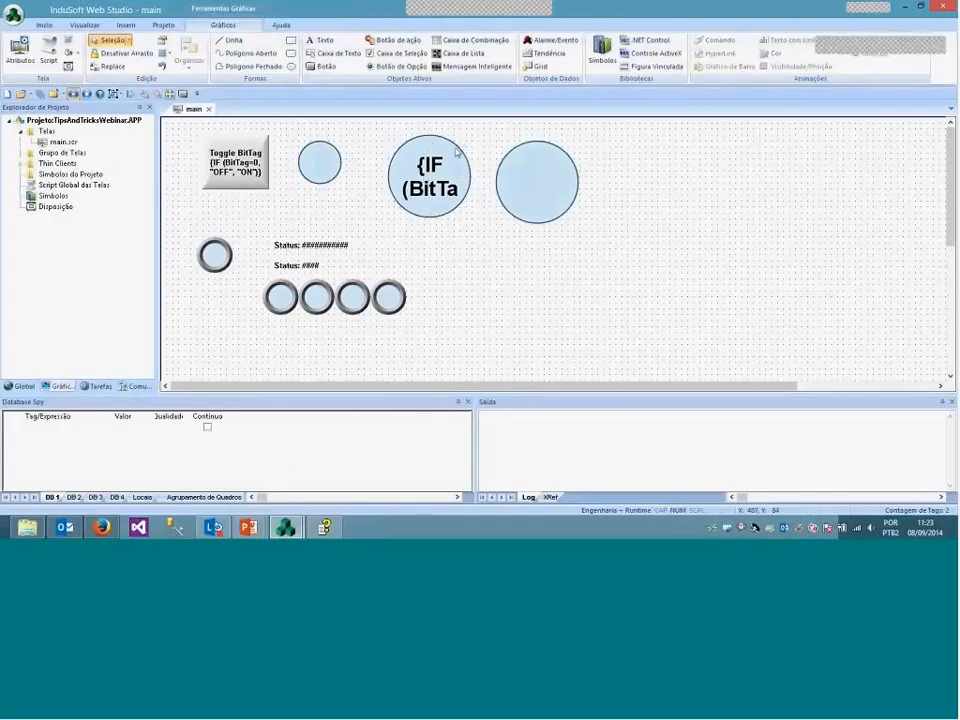
left_click(438, 145)
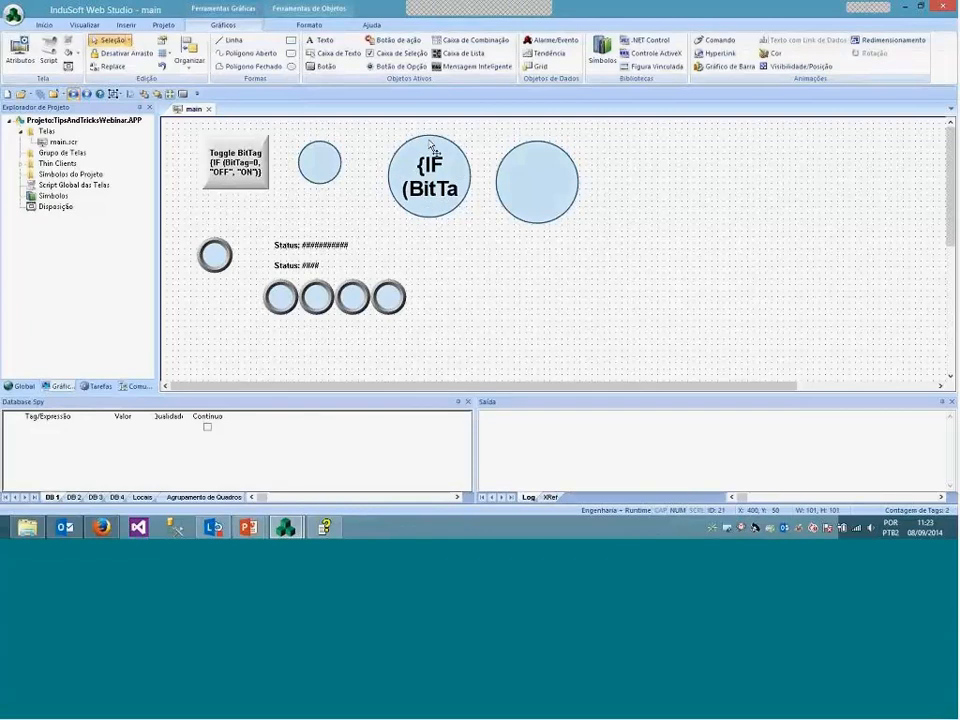
left_click_drag(433, 147, 529, 247)
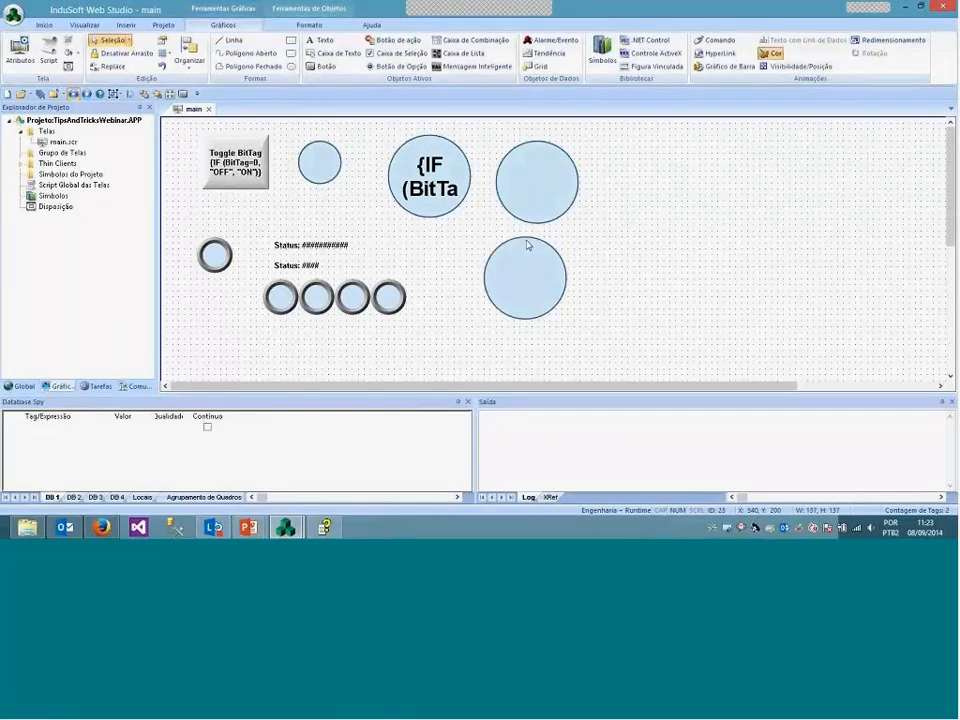
left_click(464, 233)
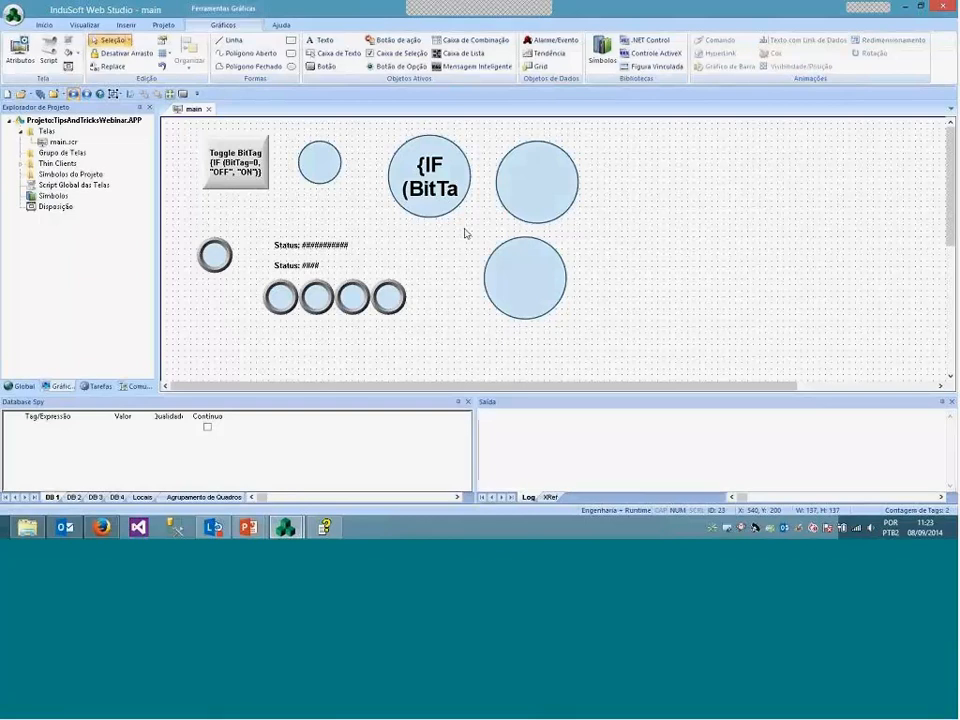
Place a Mensagem Inteligente object over the lower large circle, about 104 wide and 87 high at X 558, Y 227
left_click(435, 185)
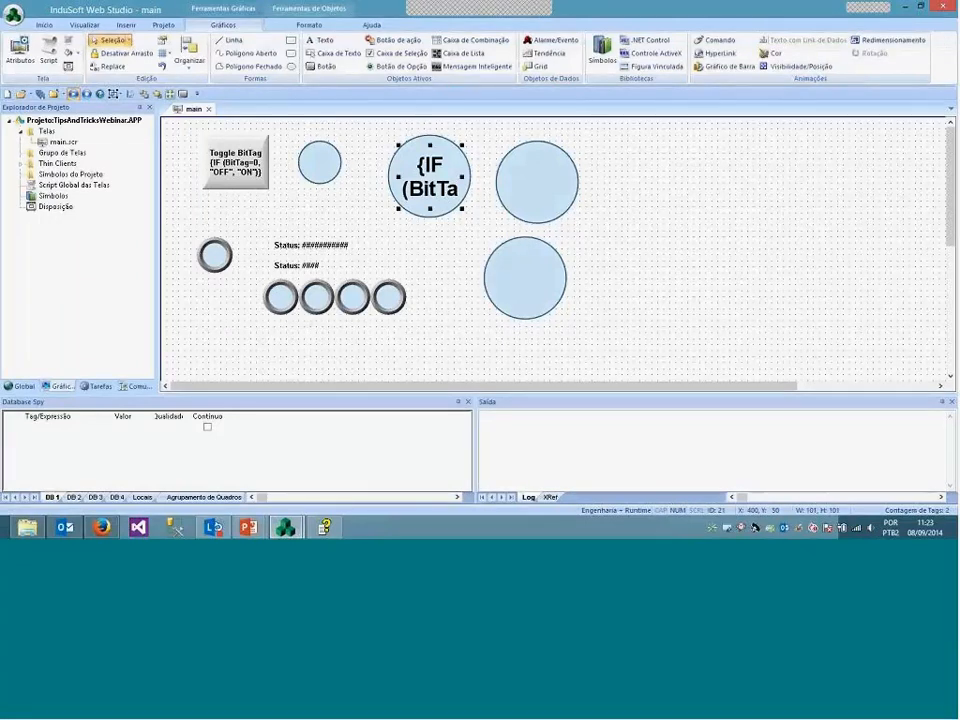
left_click(463, 68)
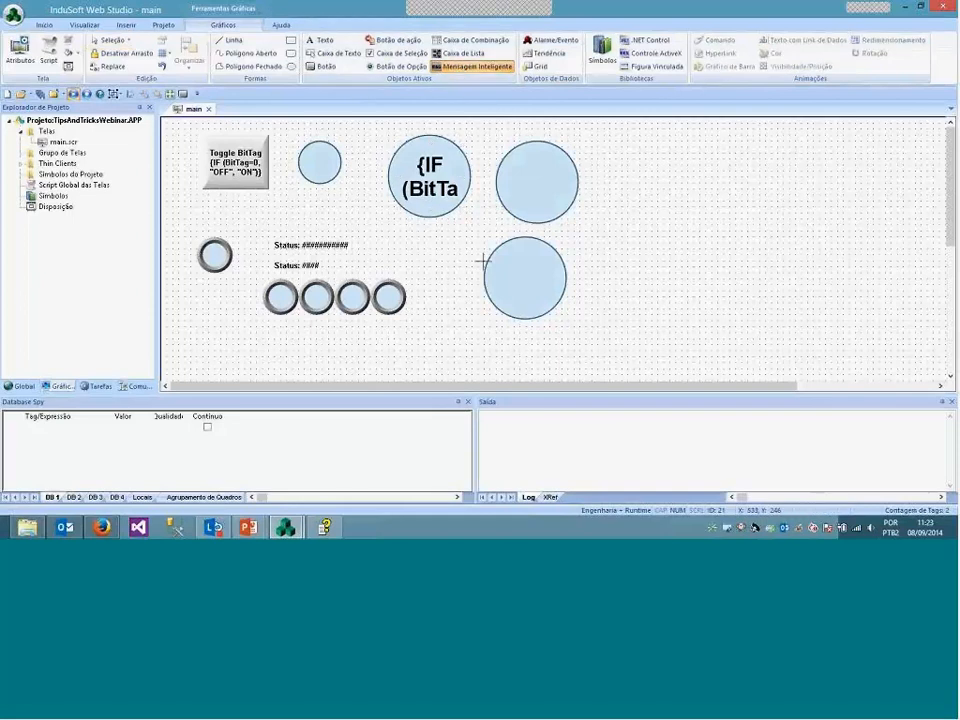
left_click_drag(491, 250, 564, 310)
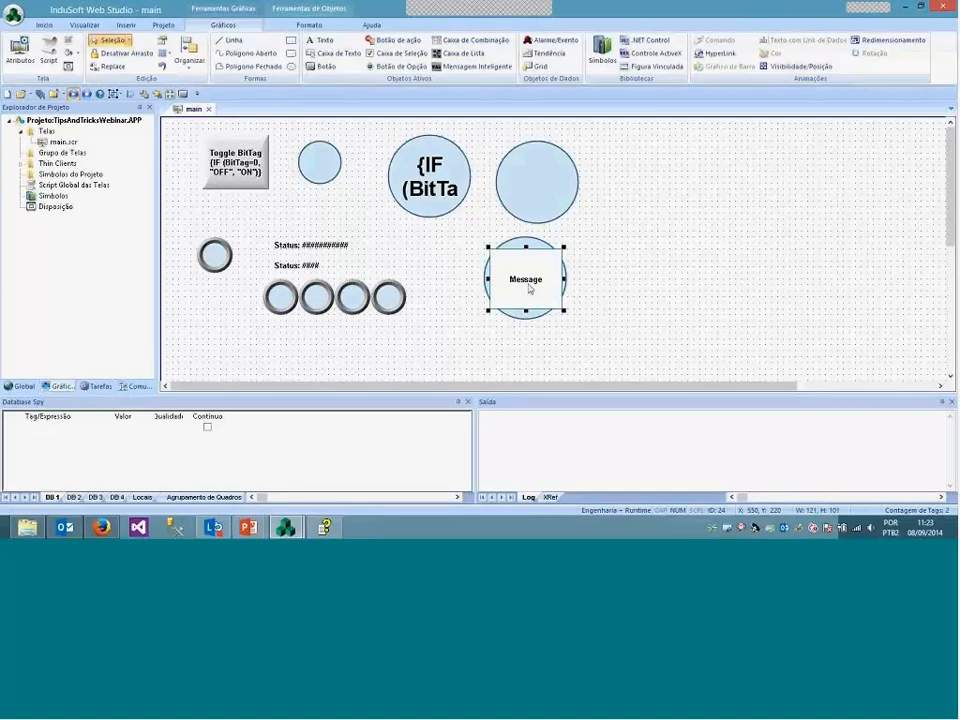
left_click_drag(487, 246, 491, 253)
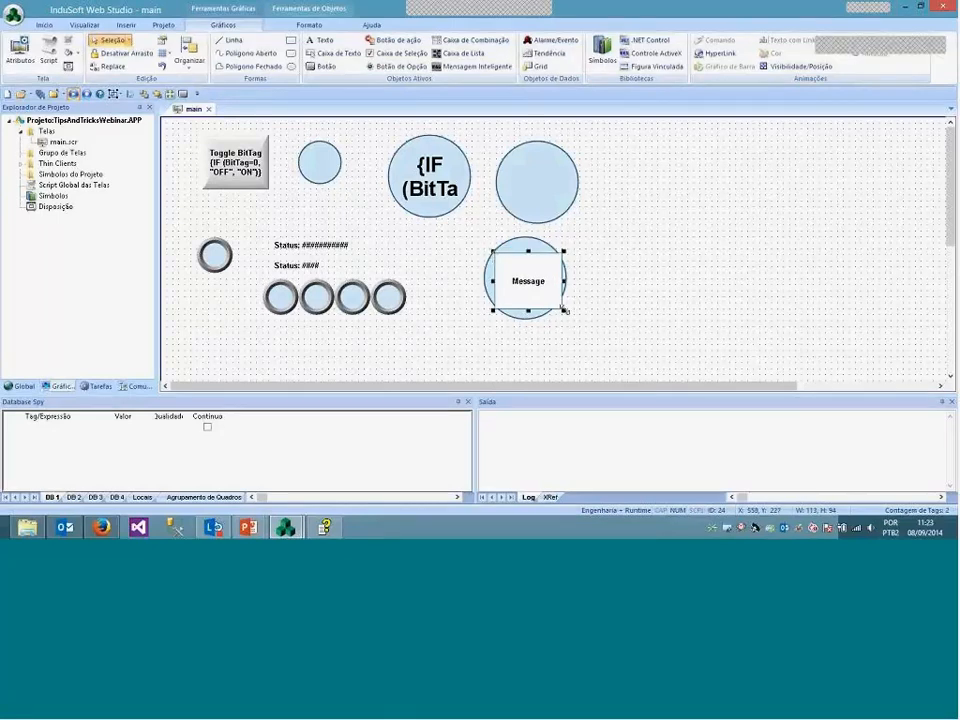
left_click_drag(564, 313, 555, 300)
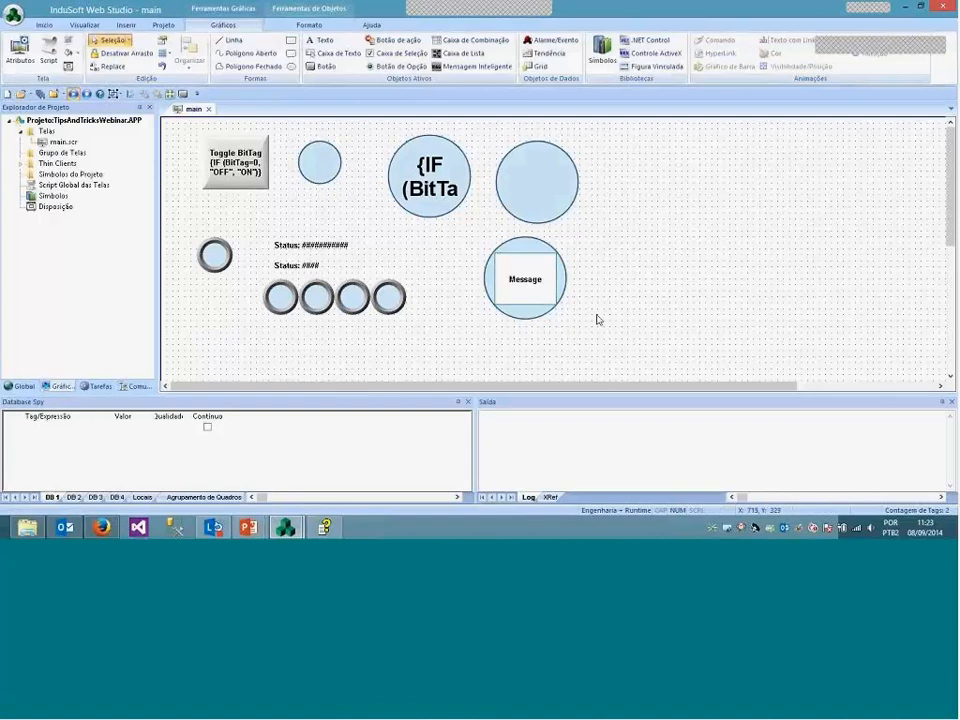
Hide the smart message object's border and enlarge its font
double_click(540, 296)
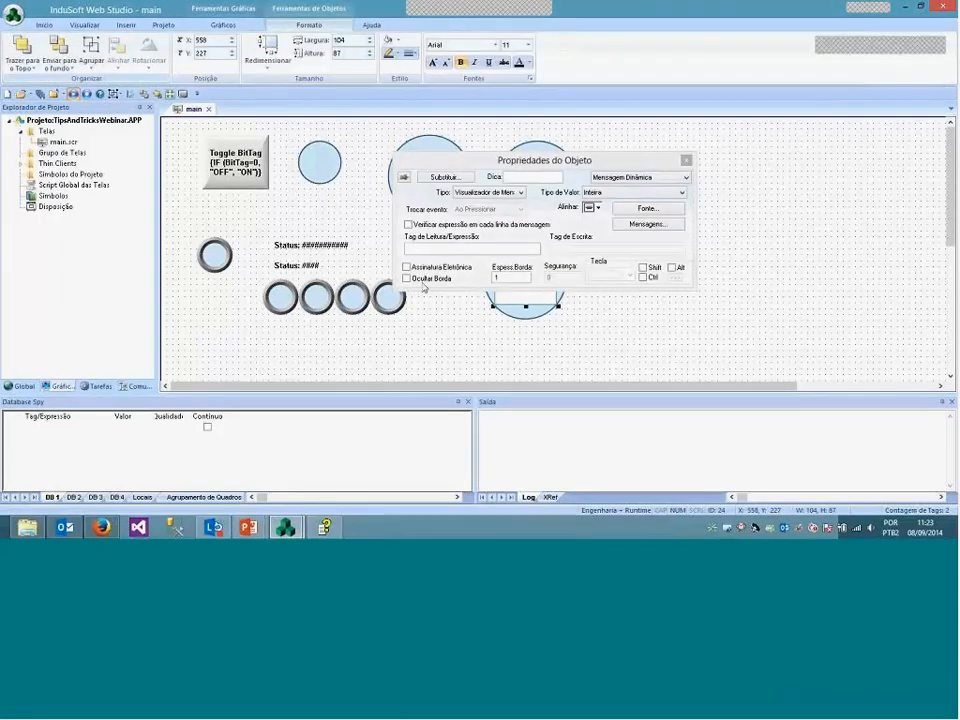
left_click(419, 279)
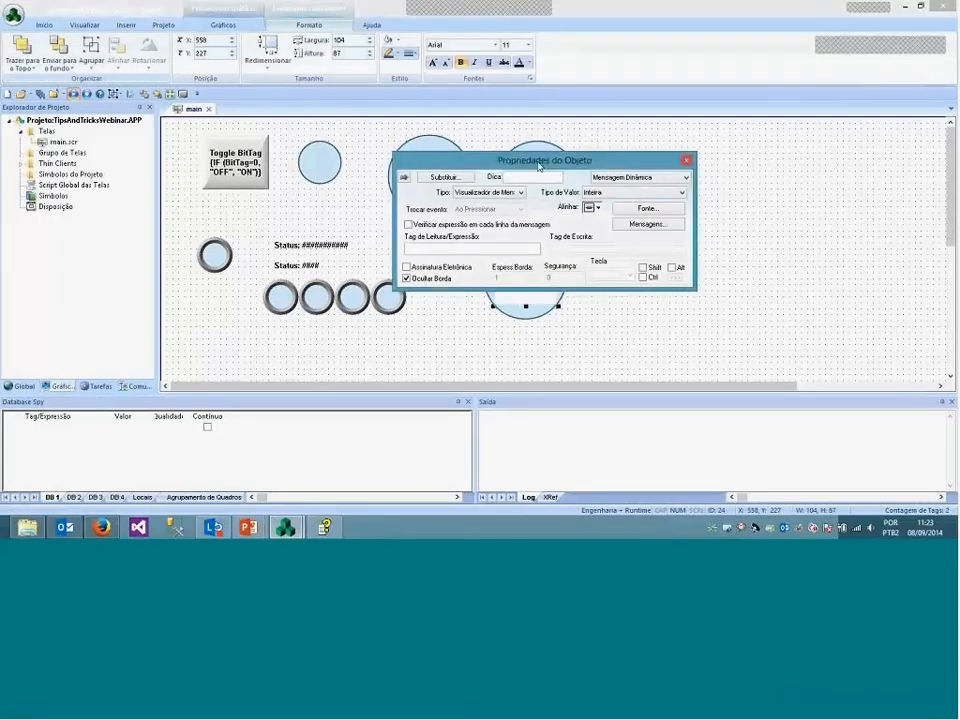
left_click_drag(540, 160, 365, 287)
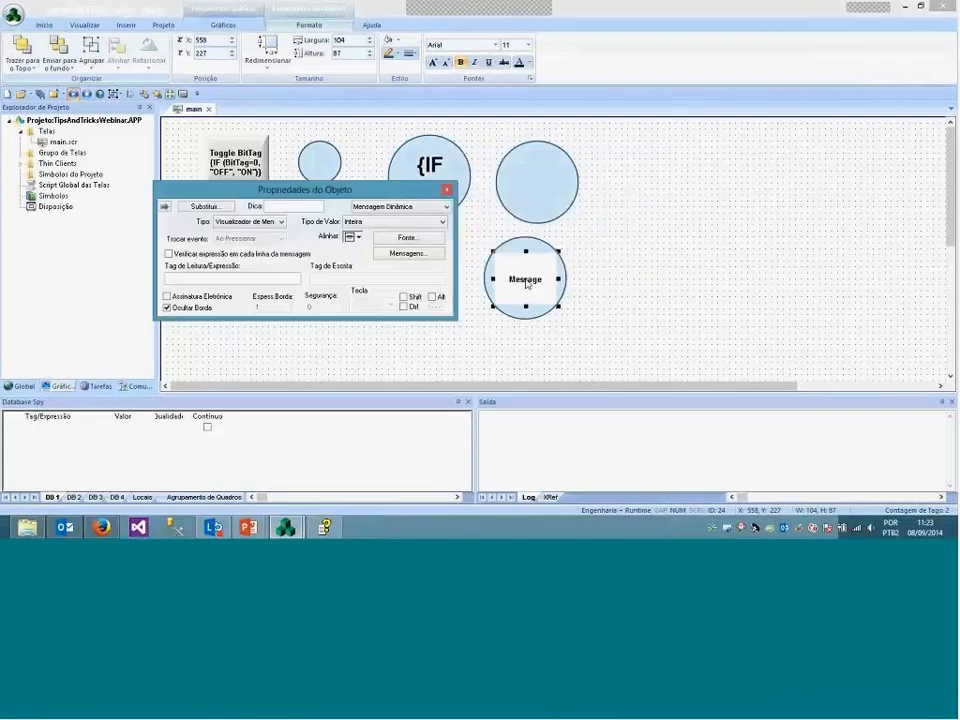
left_click(407, 238)
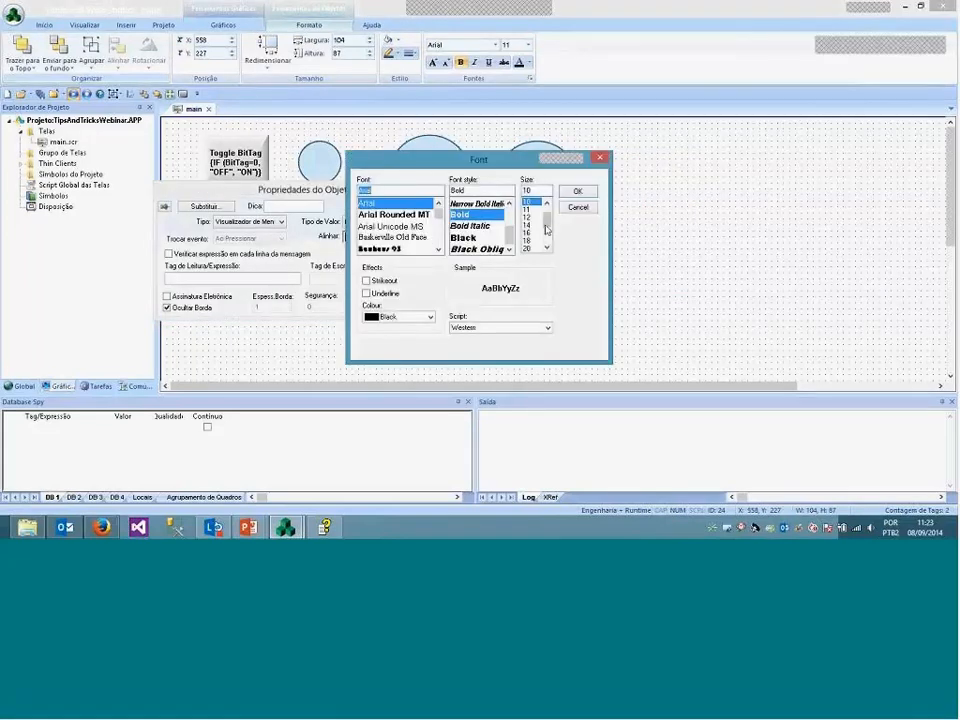
left_click_drag(546, 230, 532, 236)
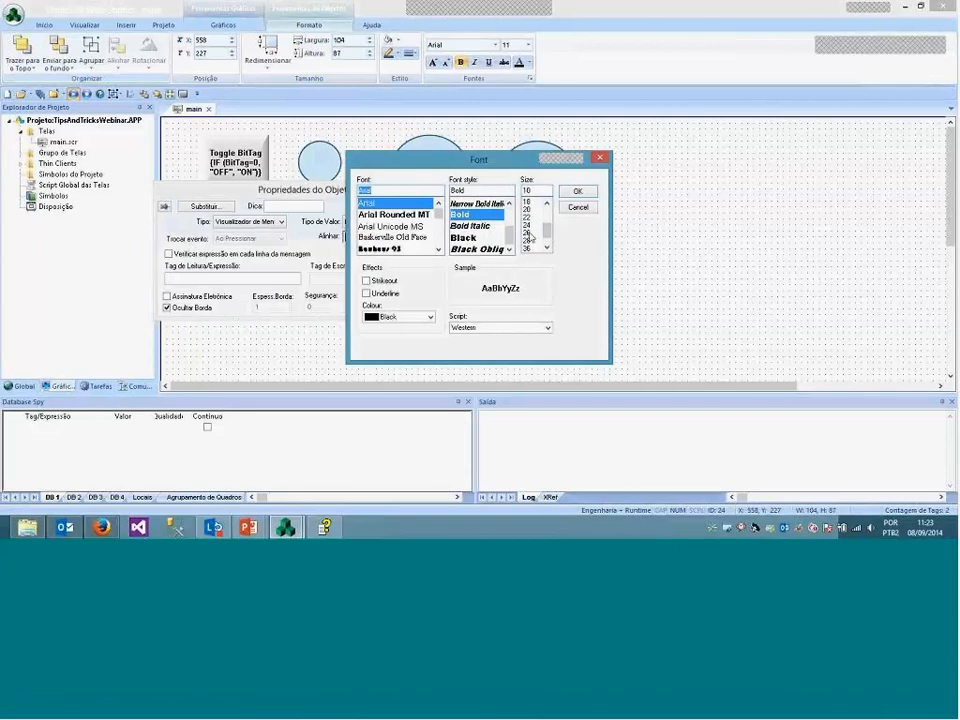
left_click(531, 237)
left_click(577, 191)
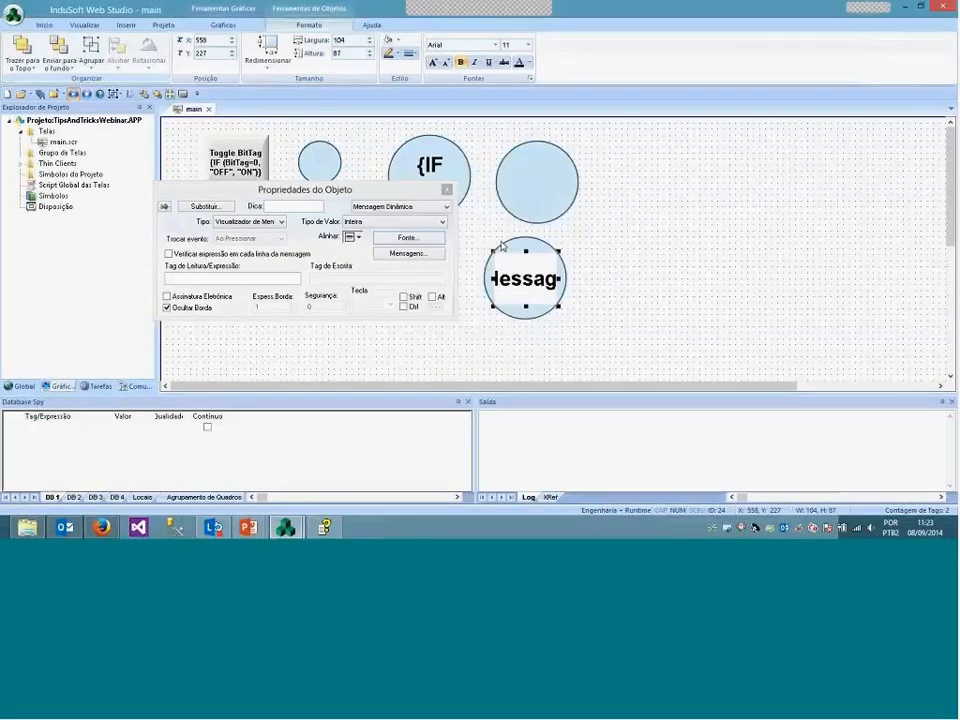
Define the smart message texts as OFF for state 0 and ON for state 1
left_click(418, 256)
key("Down")
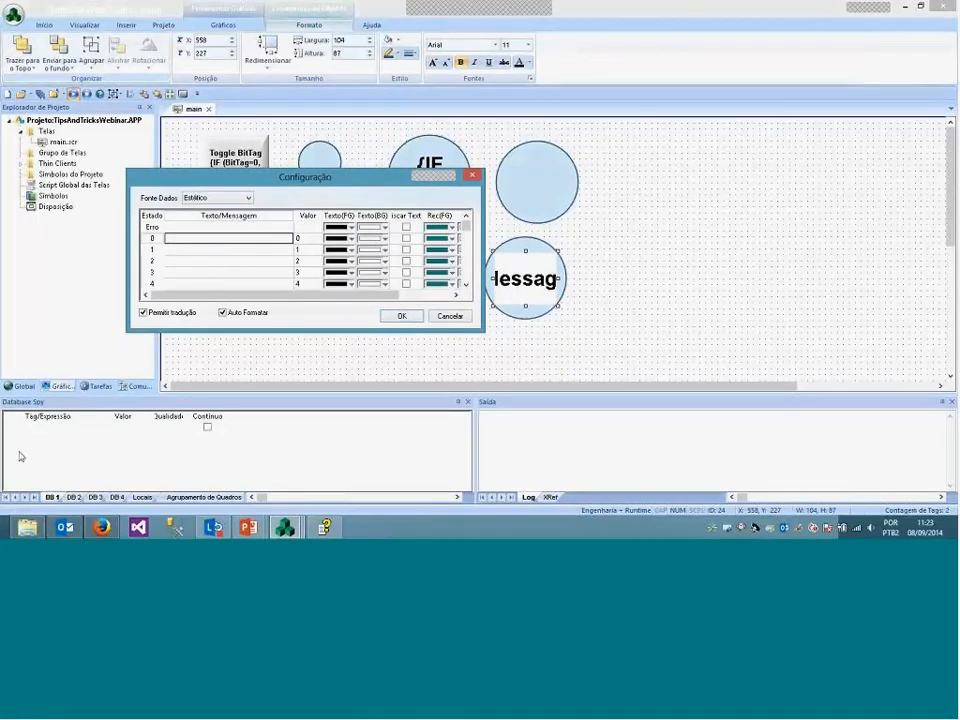
left_click(214, 242)
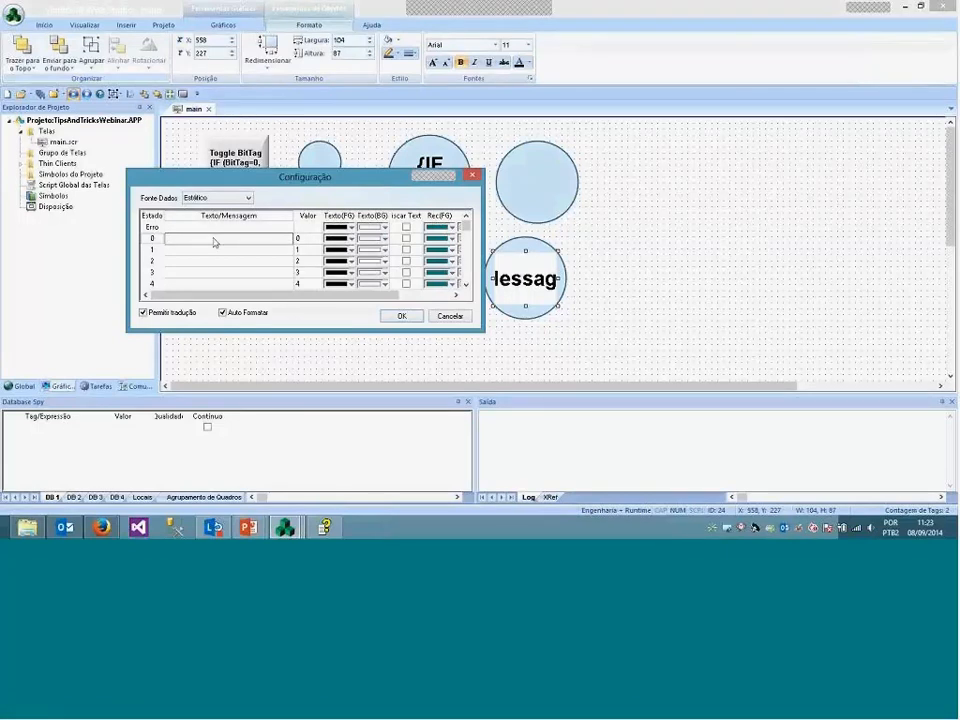
type("OFF")
key("Return")
type("ON")
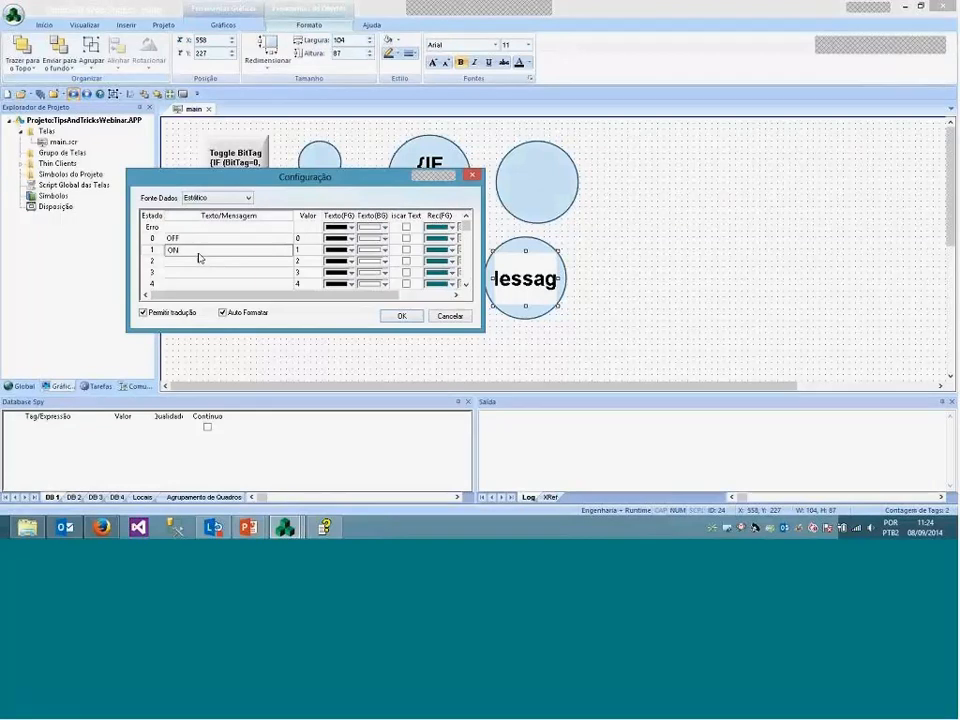
key("Return")
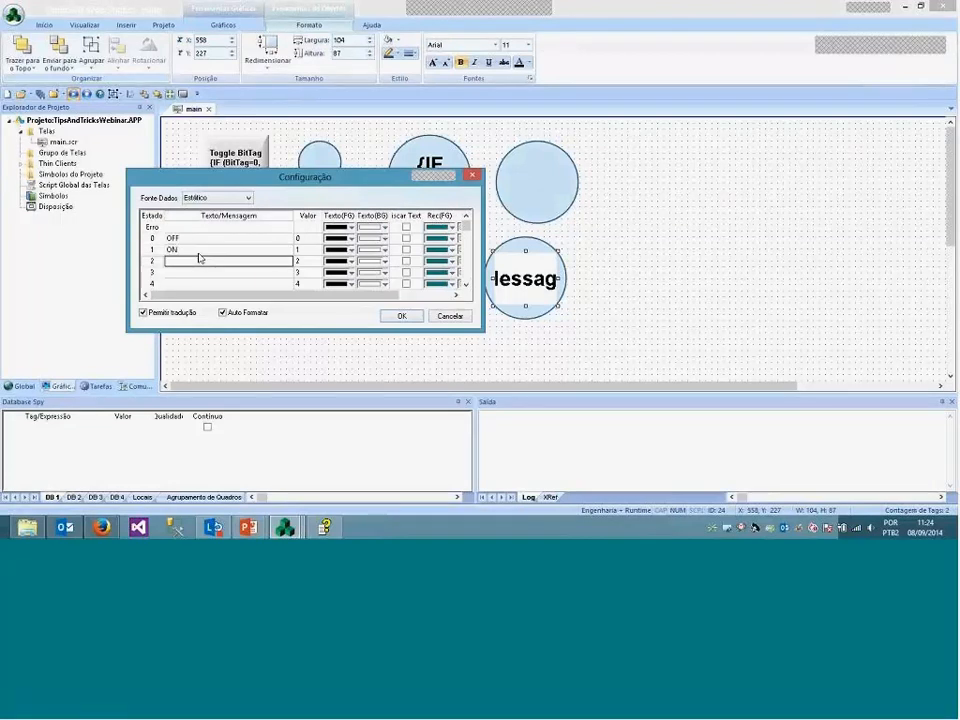
Give message state 0 white text on a red text background, and state 1 a green text background
left_click(350, 238)
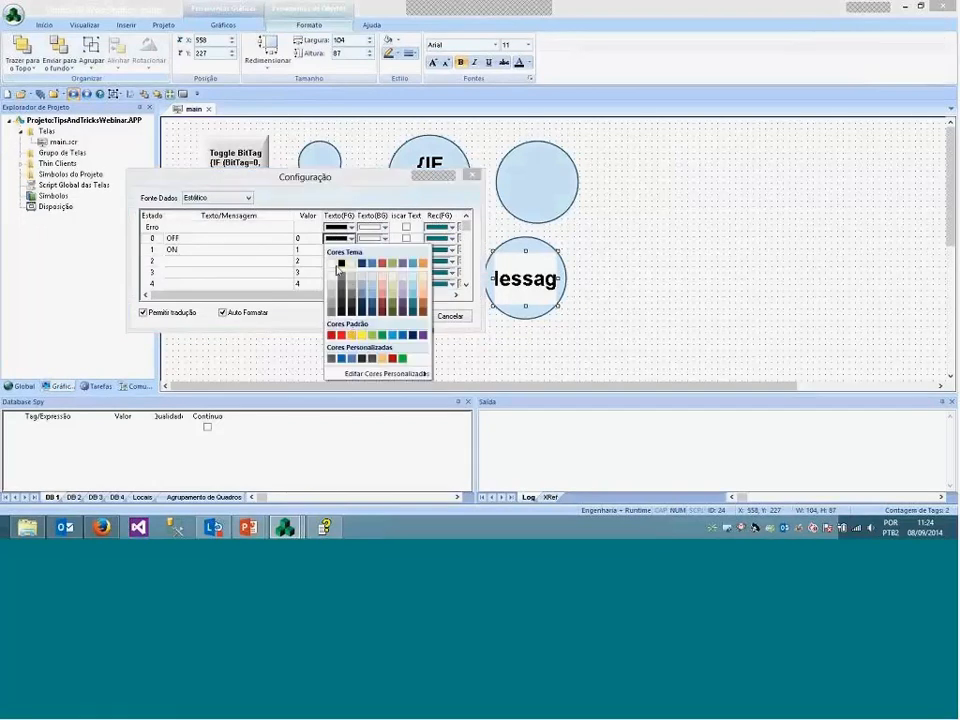
left_click(332, 264)
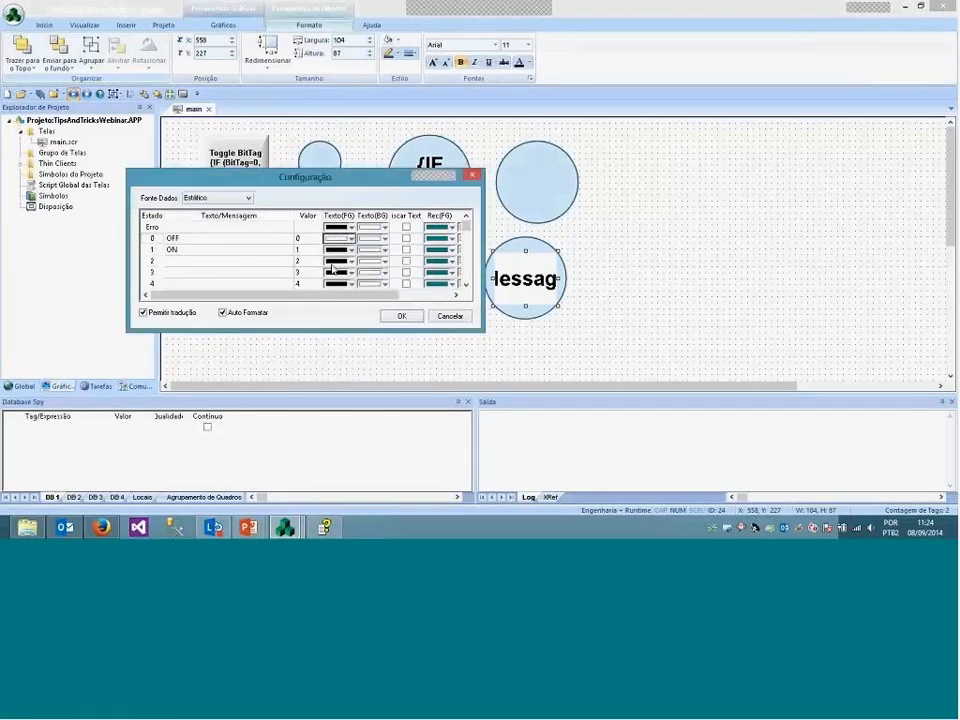
left_click(381, 241)
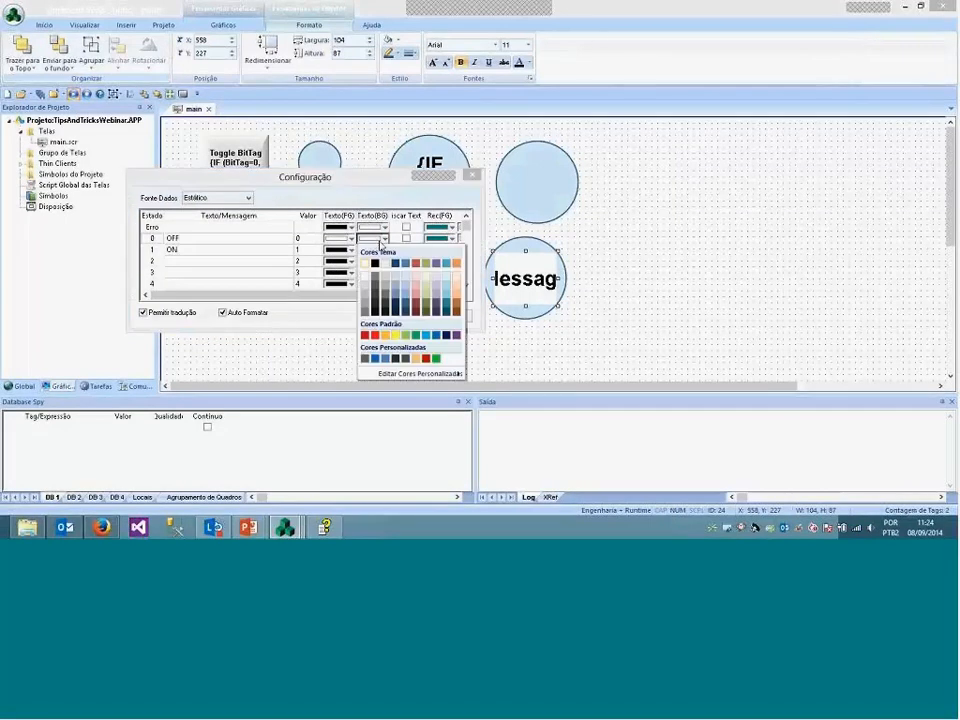
left_click(373, 336)
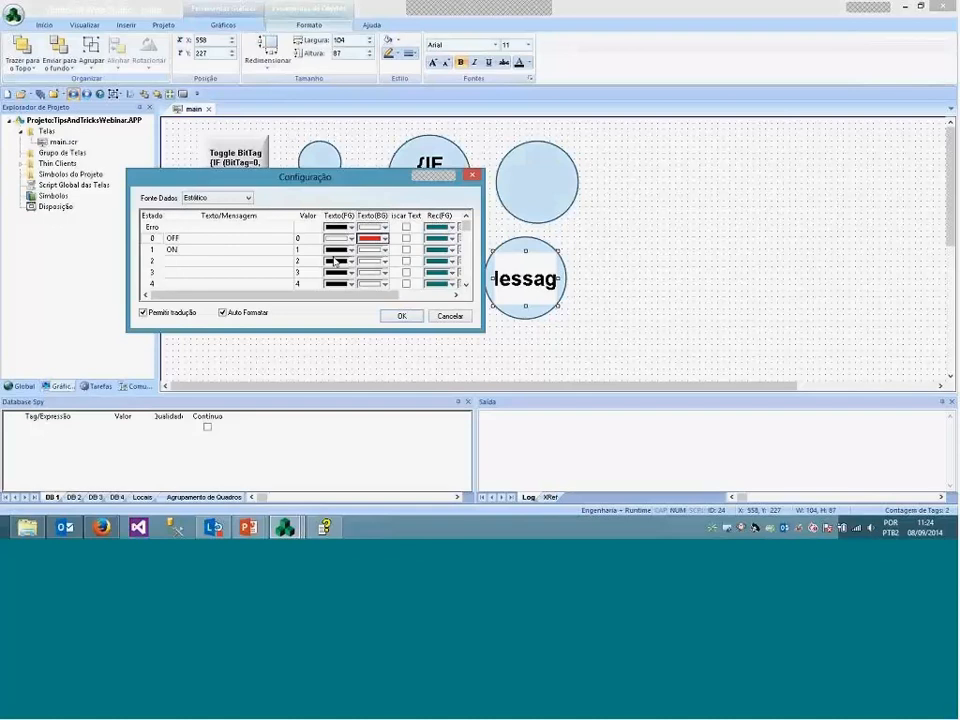
left_click(383, 250)
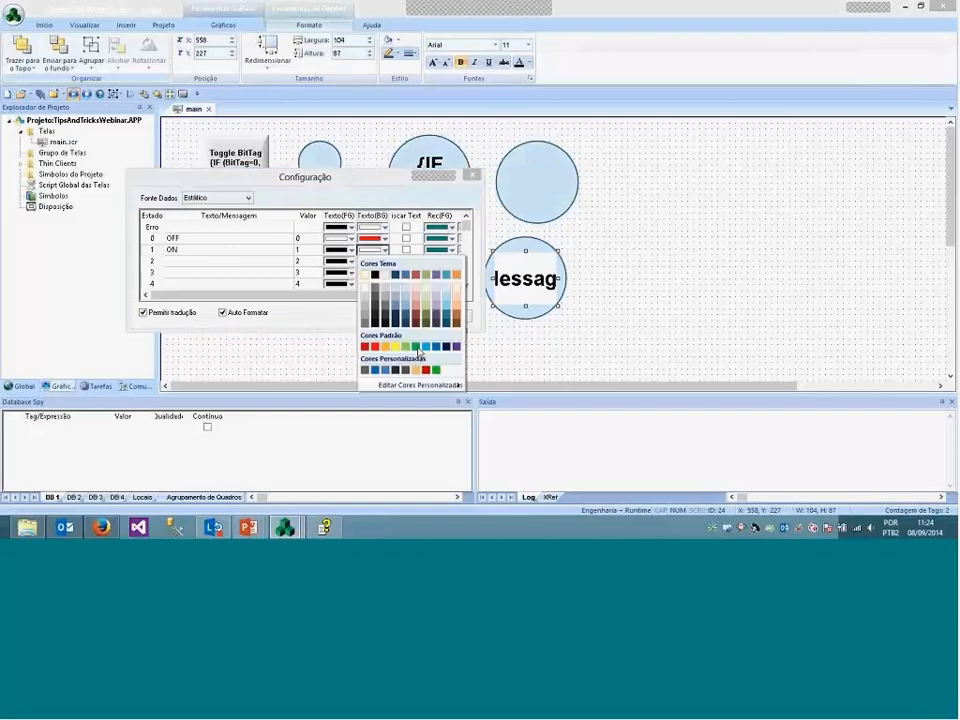
left_click(416, 347)
left_click(423, 296)
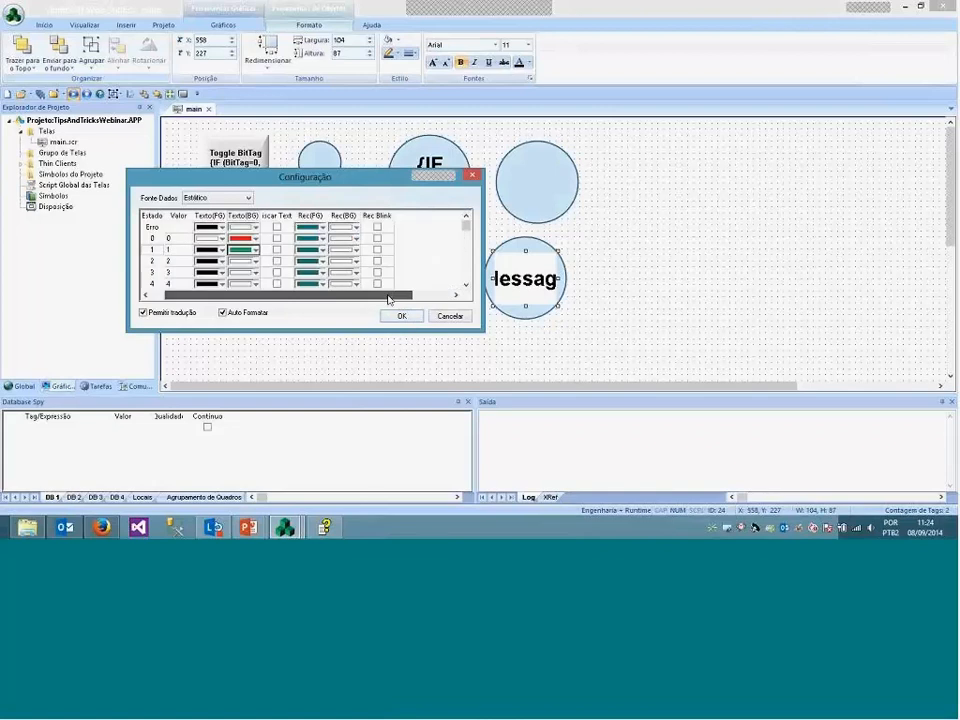
left_click(248, 250)
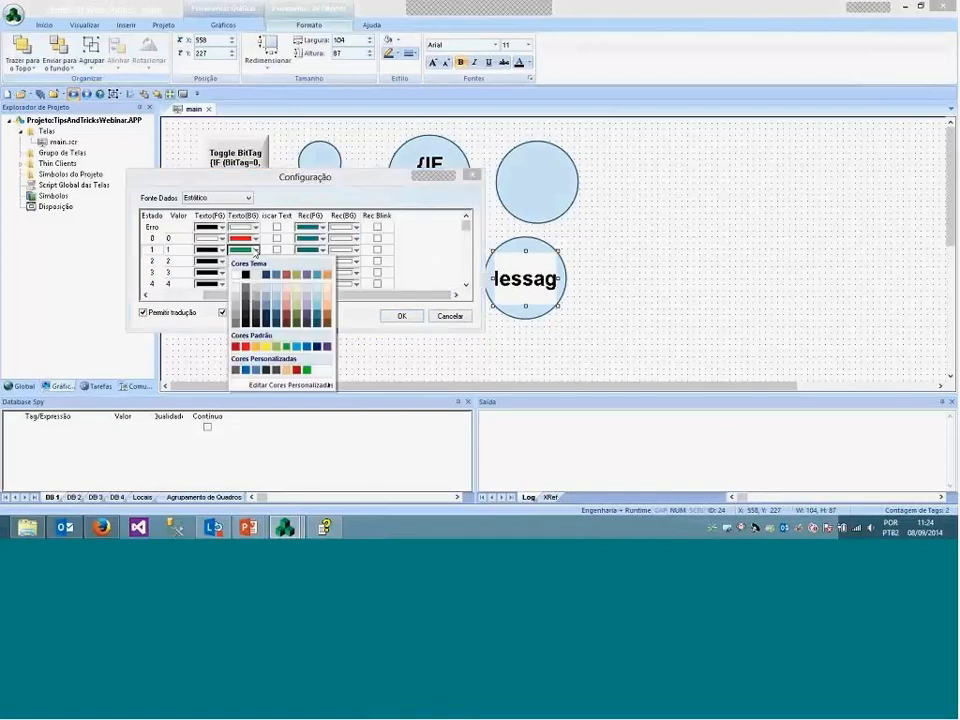
left_click(287, 348)
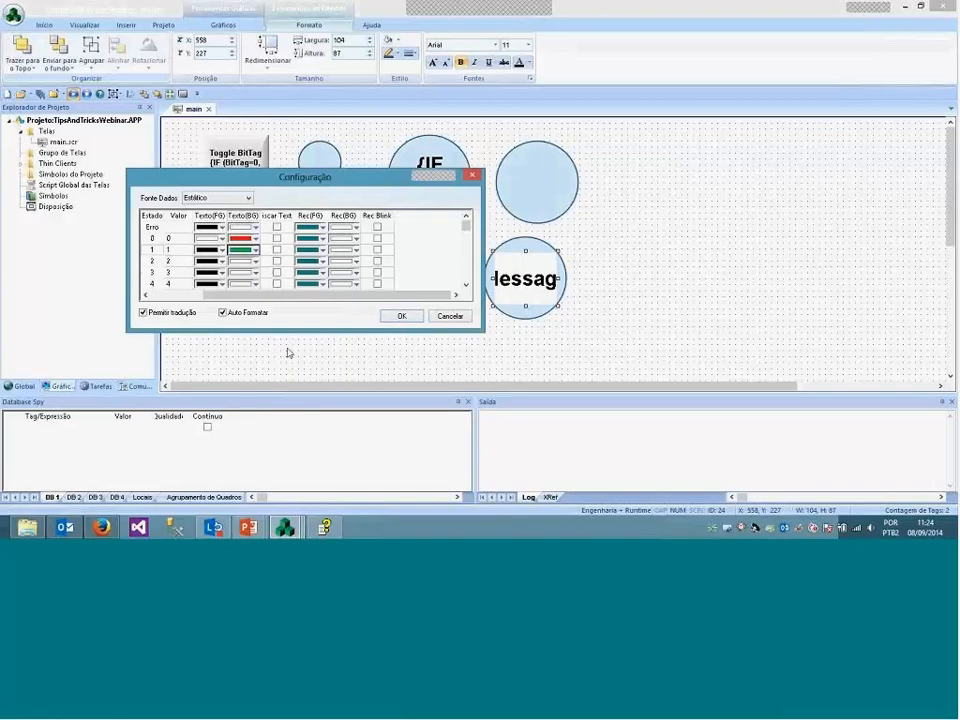
Set the message's rectangle background to red for state 0 and green for state 1, and apply the message configuration
left_click(356, 246)
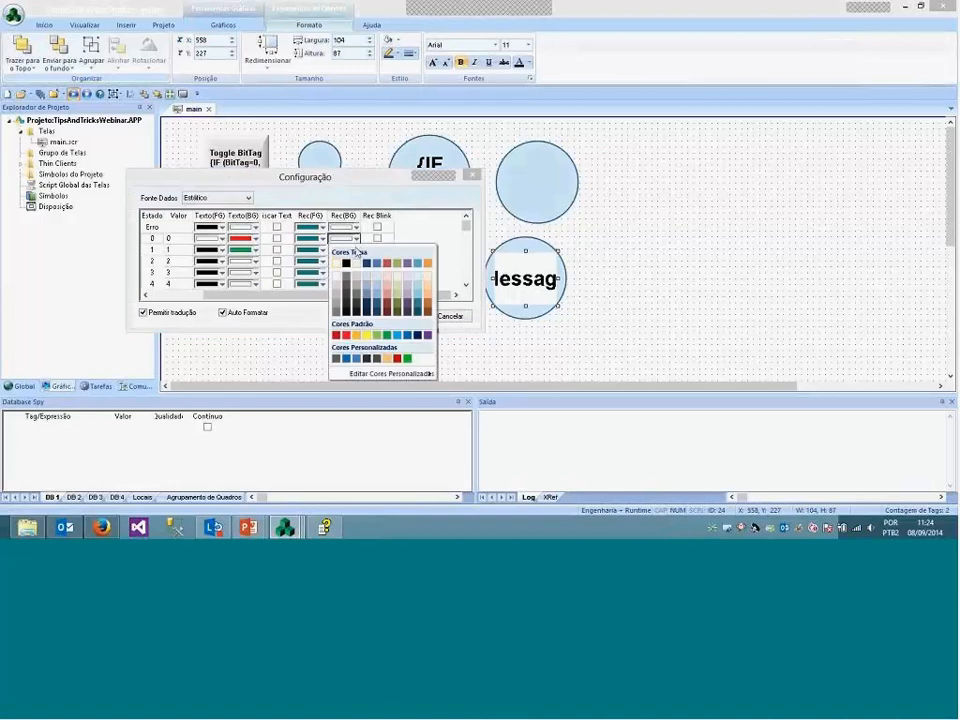
left_click(345, 336)
left_click(355, 249)
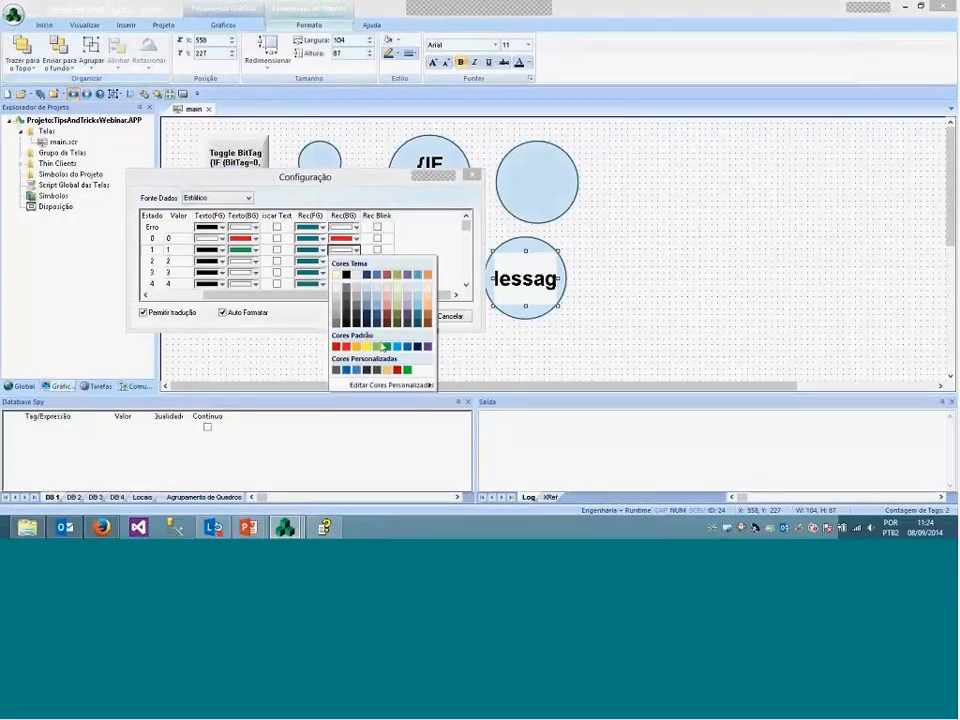
left_click(388, 347)
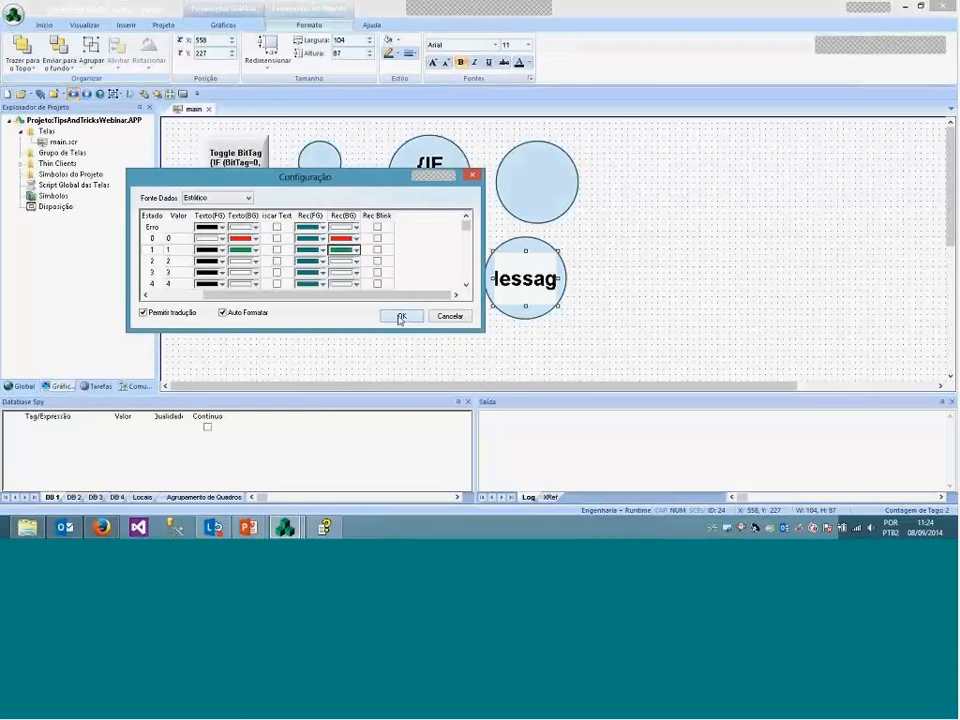
left_click(412, 318)
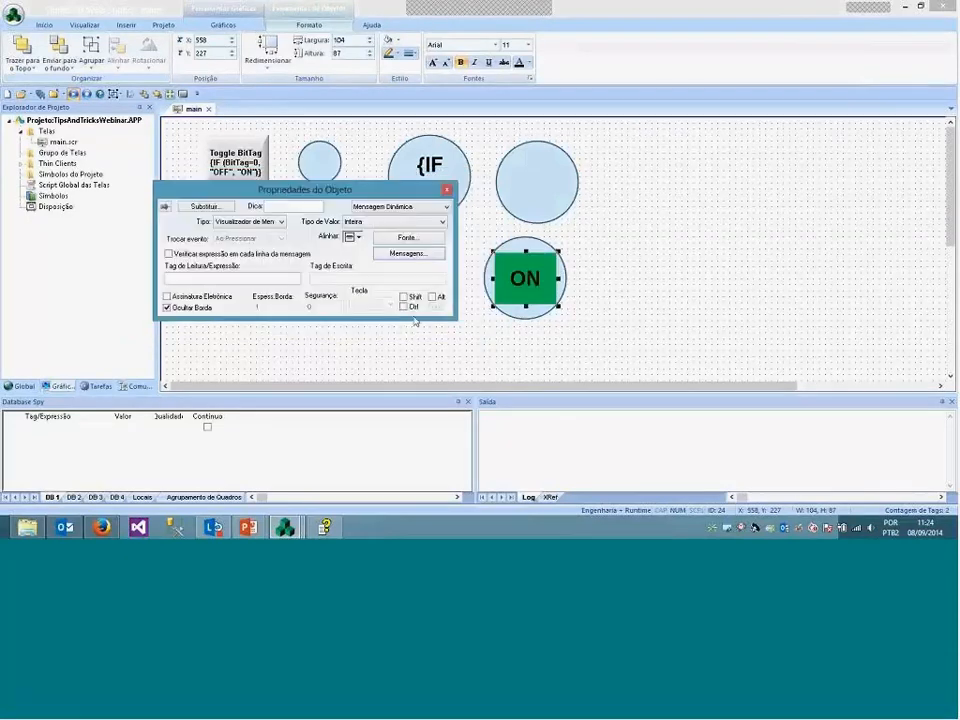
Match the lower circle's BitTag colour animation to the message, using the standard red for limit 0 and dark green for 1
left_click(512, 314)
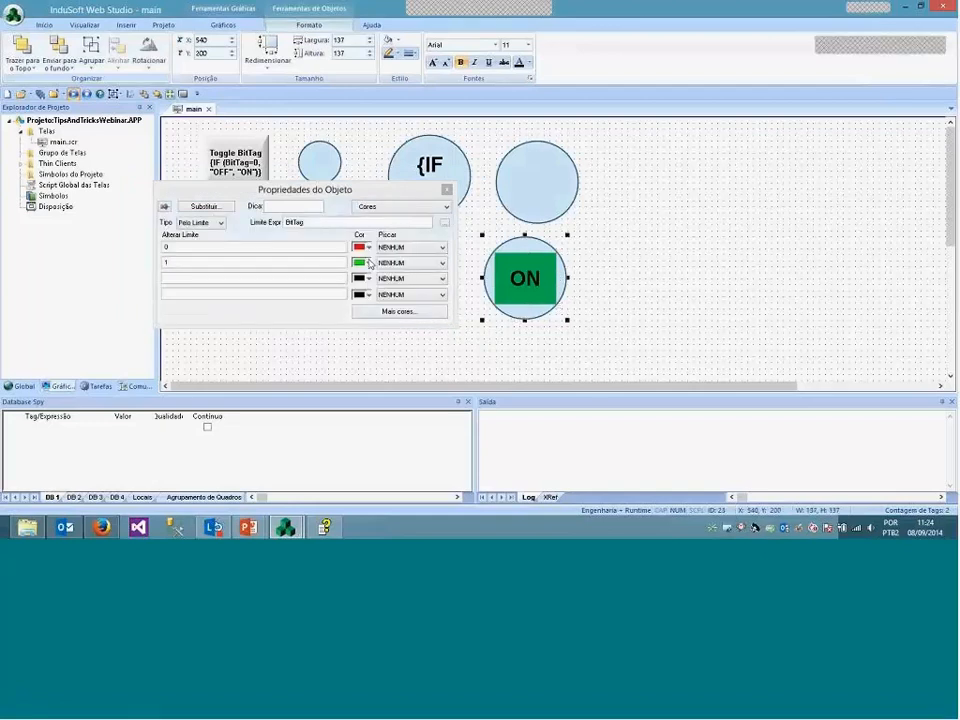
left_click(368, 262)
left_click(411, 361)
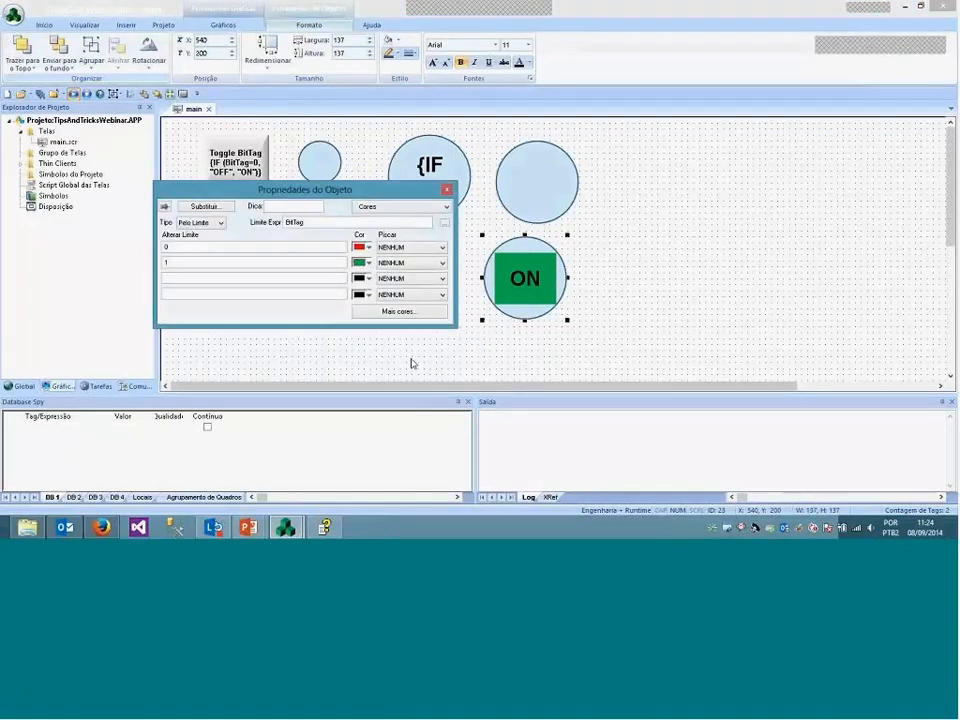
left_click(368, 247)
left_click(371, 347)
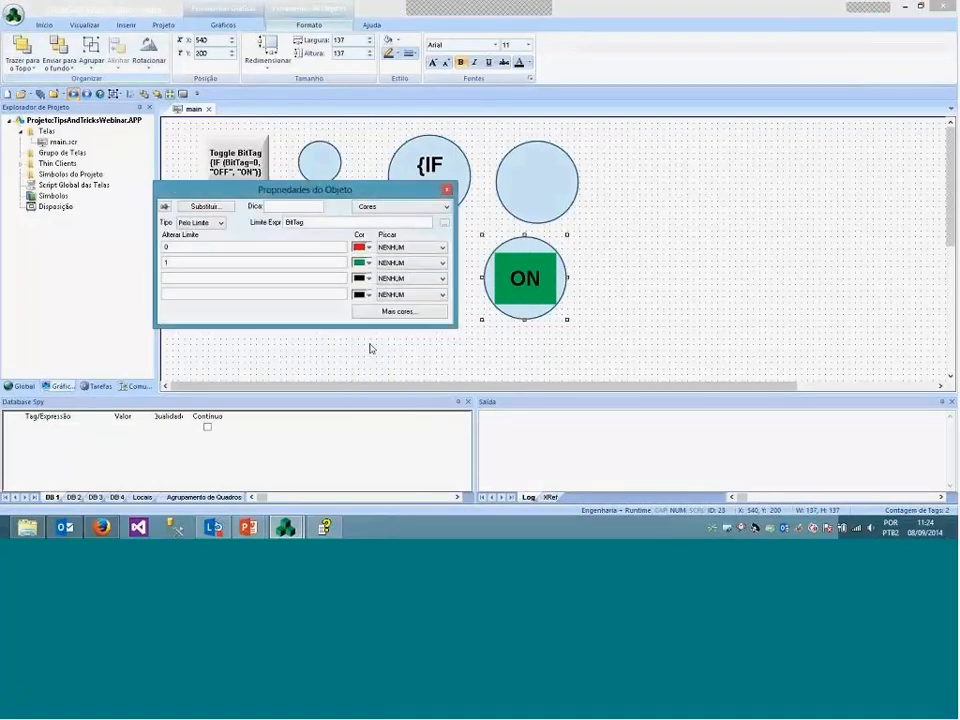
left_click(491, 357)
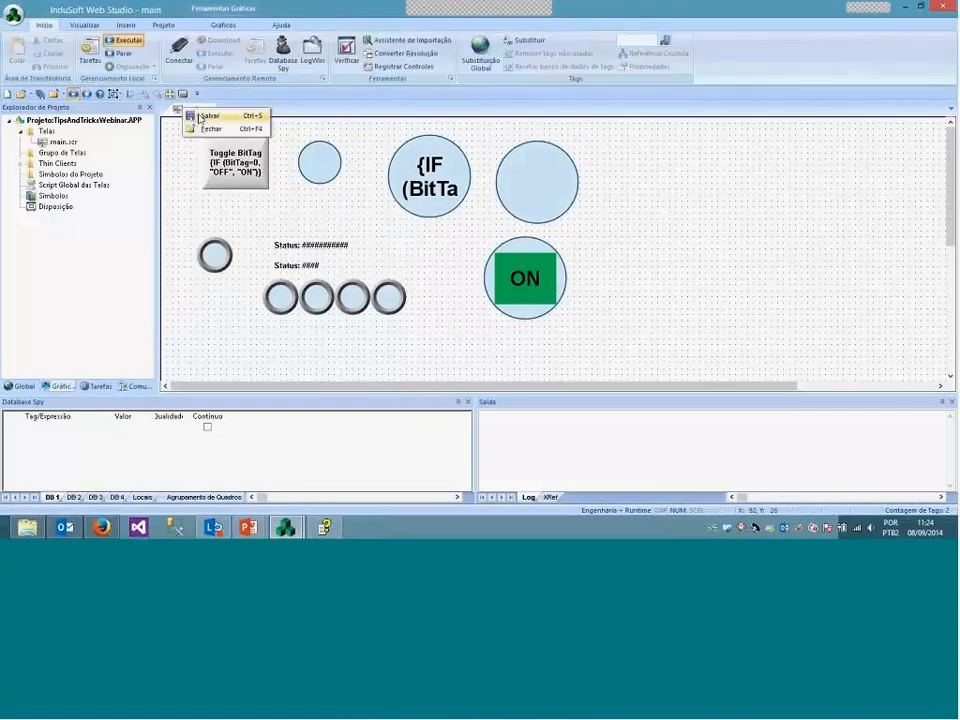
Check the smart message light in the runtime by toggling BitTag on, and return to the screen editor
left_click(288, 530)
left_click(354, 442)
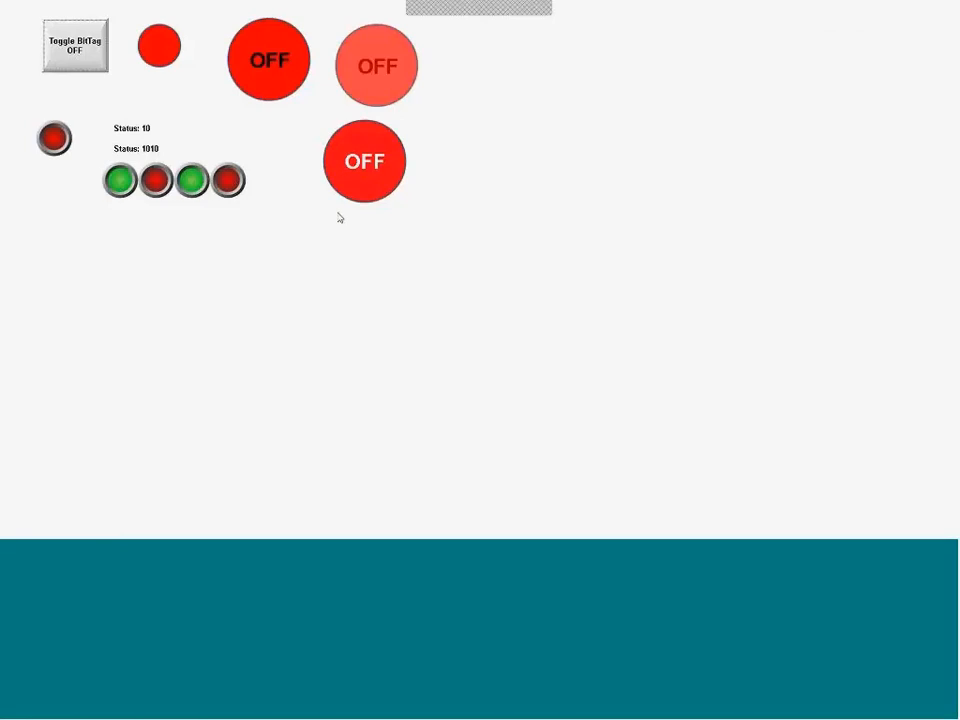
left_click(77, 51)
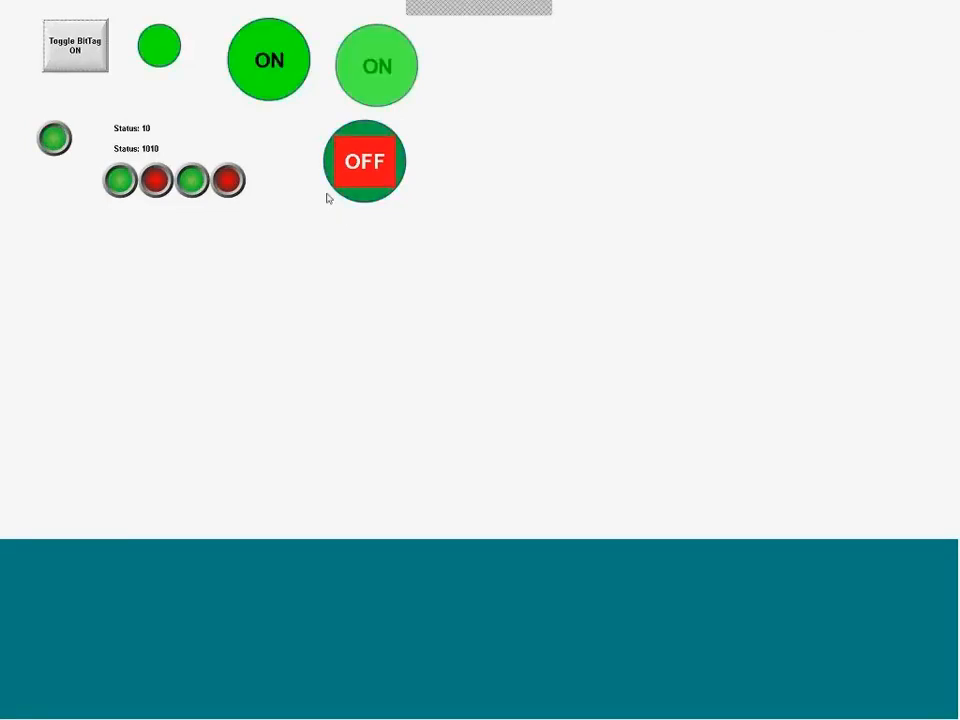
key("alt+Tab")
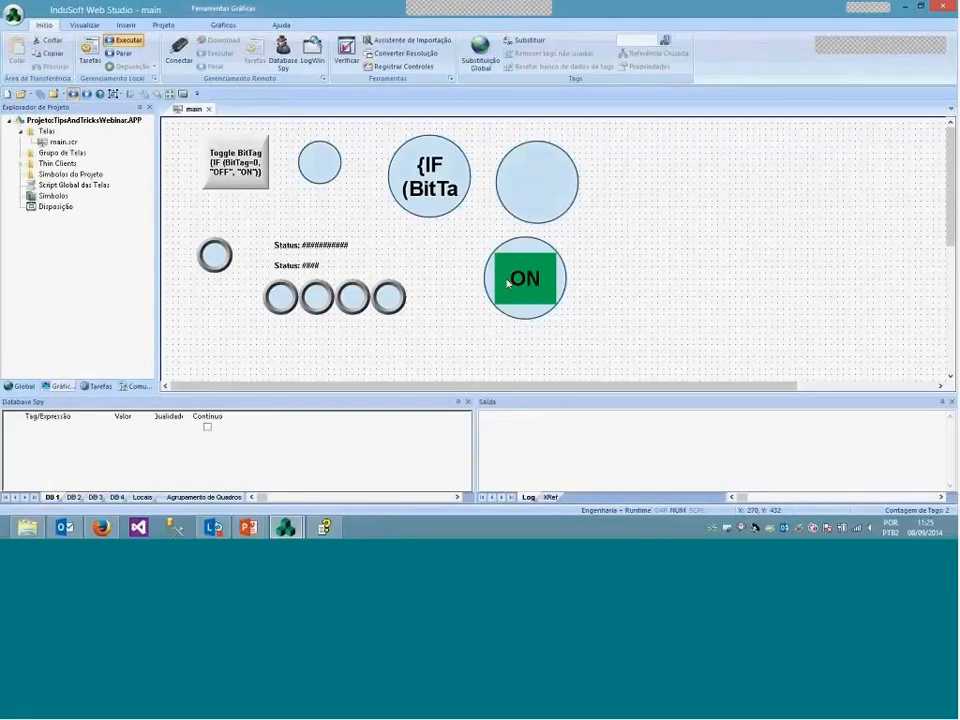
Assign BitTag as the smart message's read tag, keeping its configured states, and save the main screen
left_click(508, 283)
double_click(508, 283)
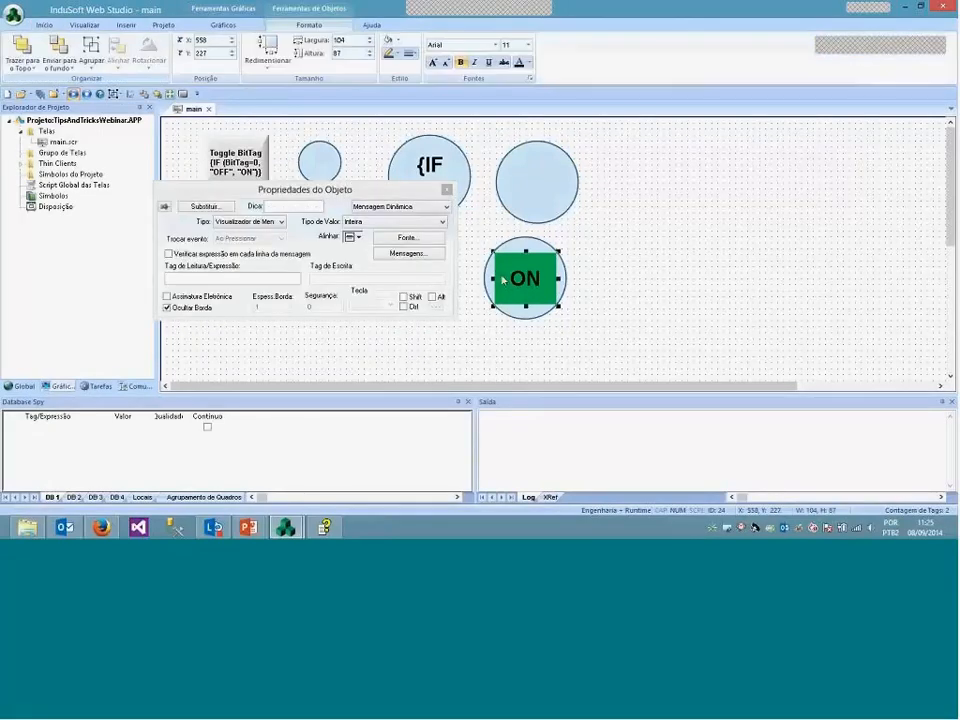
left_click(404, 254)
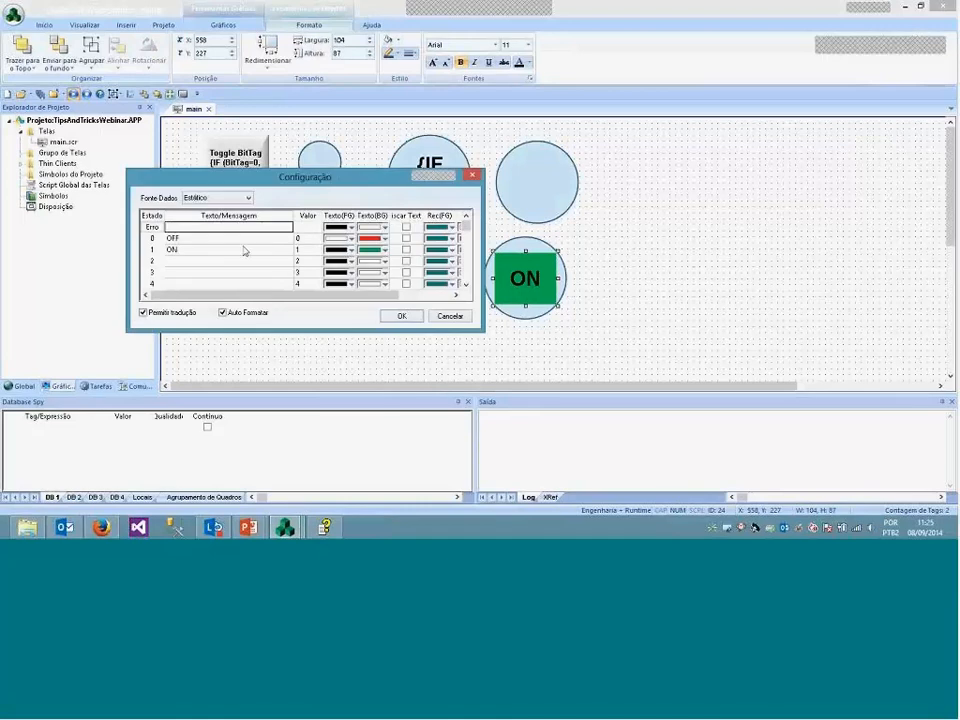
left_click(303, 252)
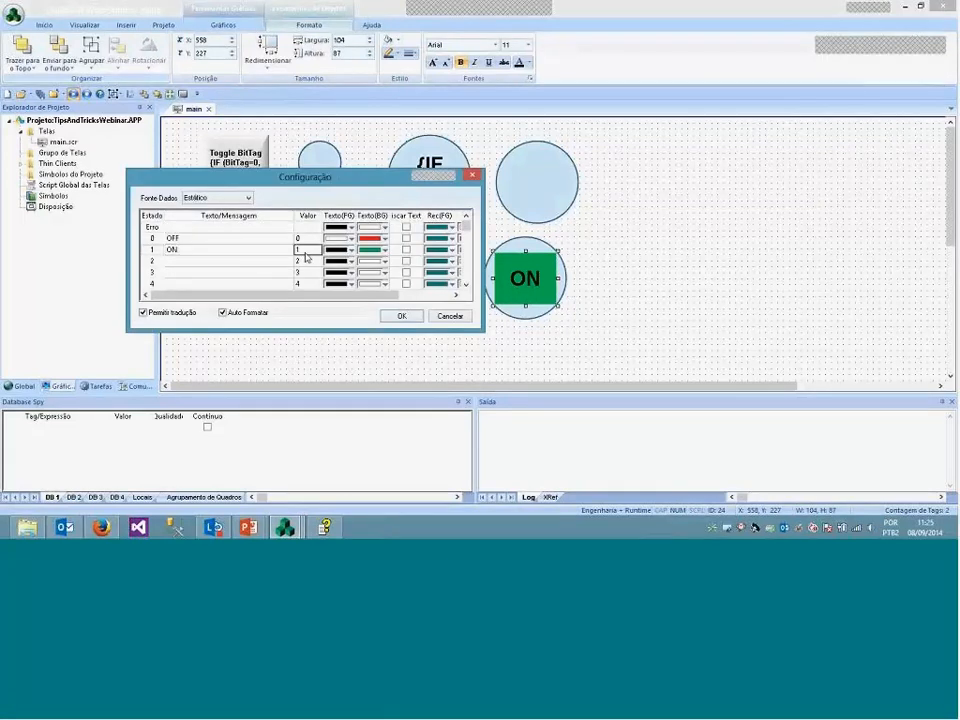
mouse_move(310, 297)
left_mouse_down()
mouse_move(323, 299)
mouse_move(298, 297)
left_mouse_up()
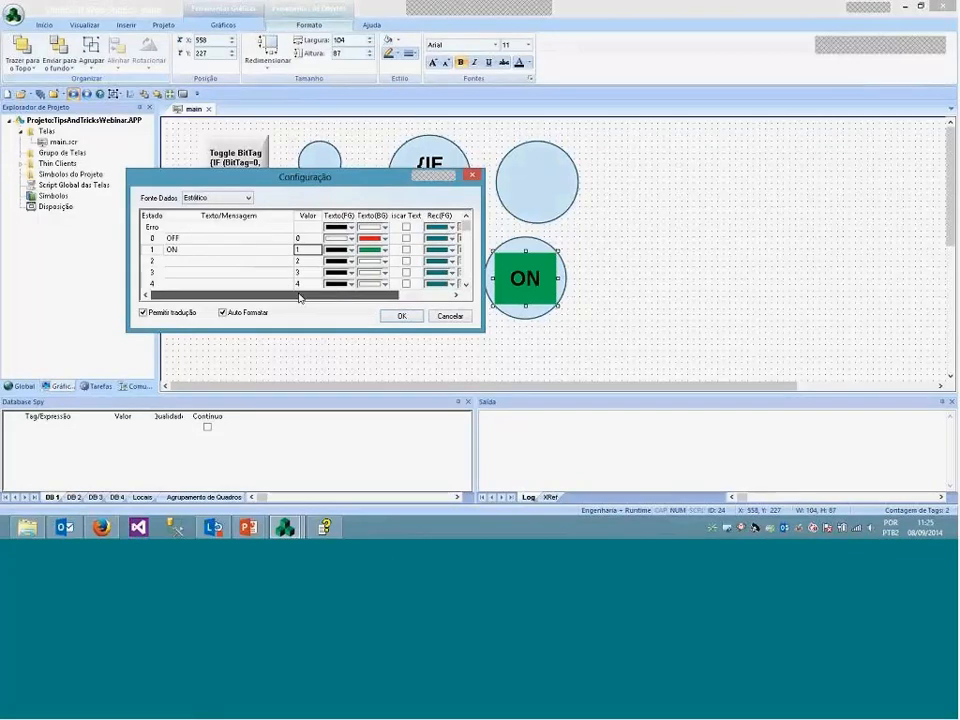
left_click(398, 316)
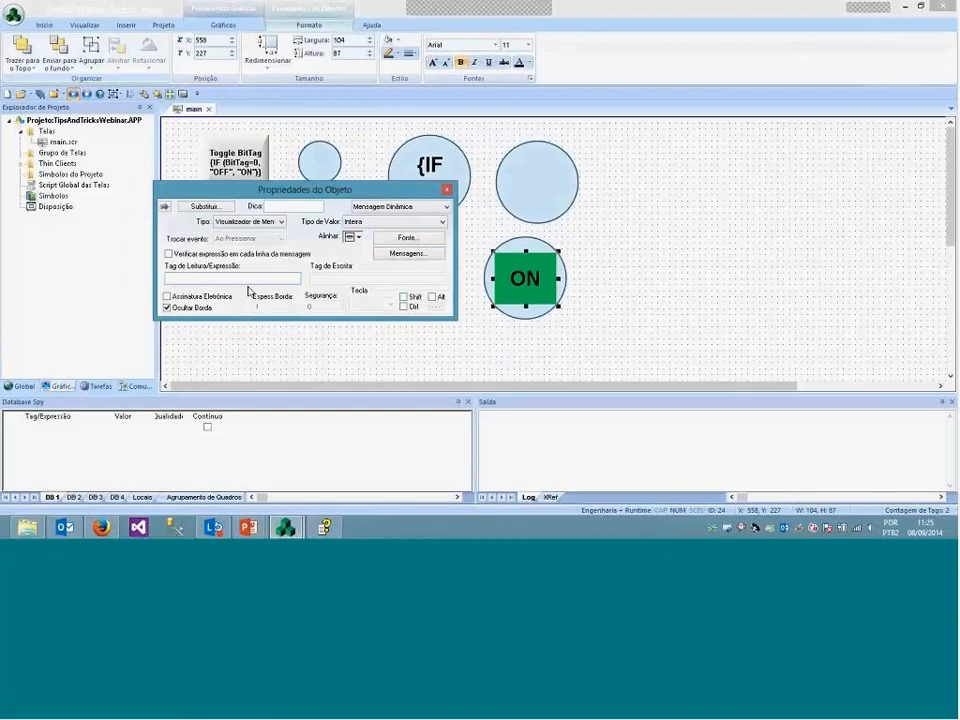
type("Bit")
left_click(270, 362)
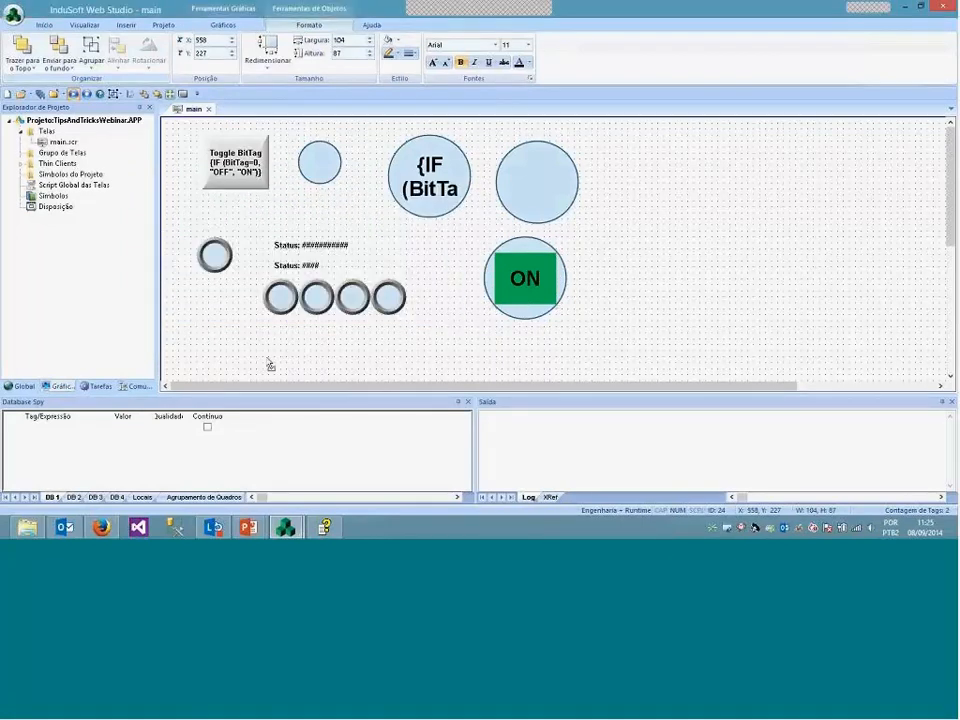
right_click(189, 110)
left_click(214, 119)
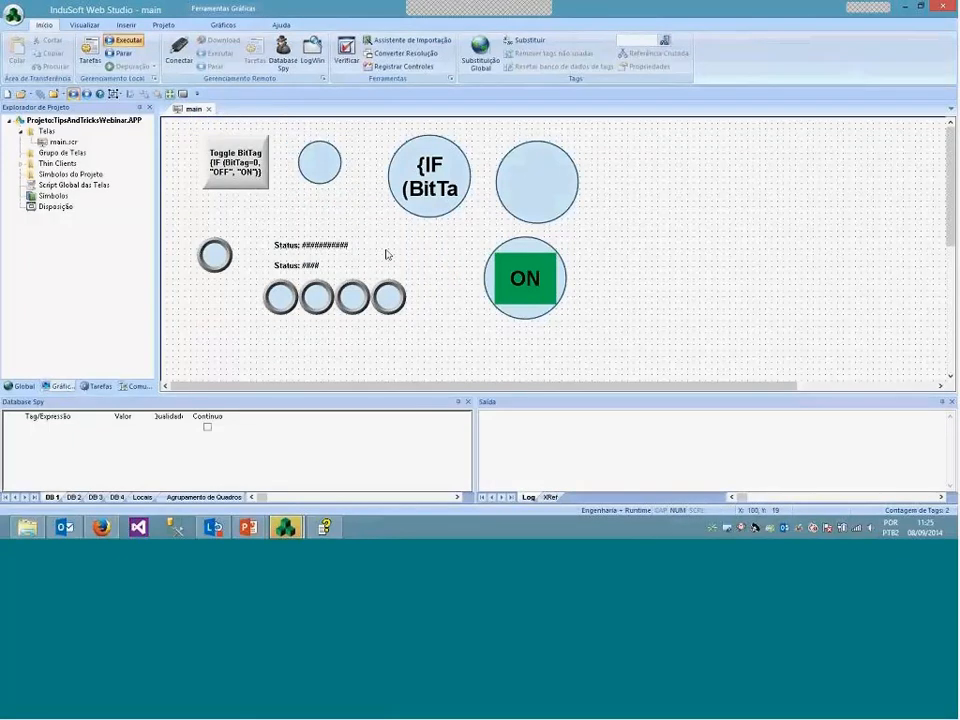
Check the smart message light in the runtime by toggling BitTag off, and return to the screen editor
left_click(286, 528)
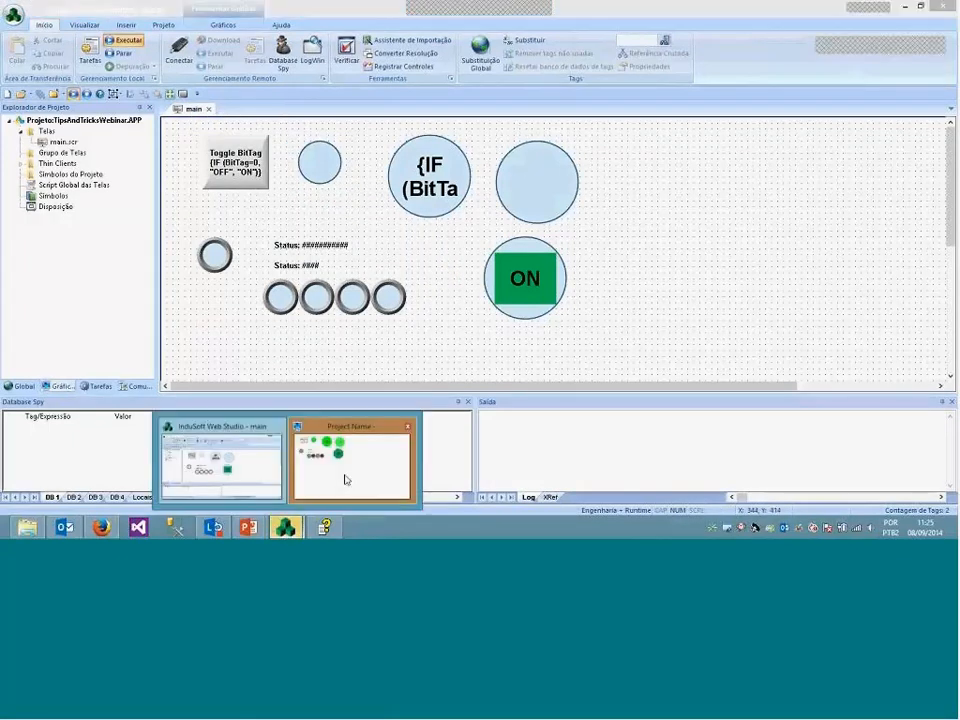
left_click(345, 478)
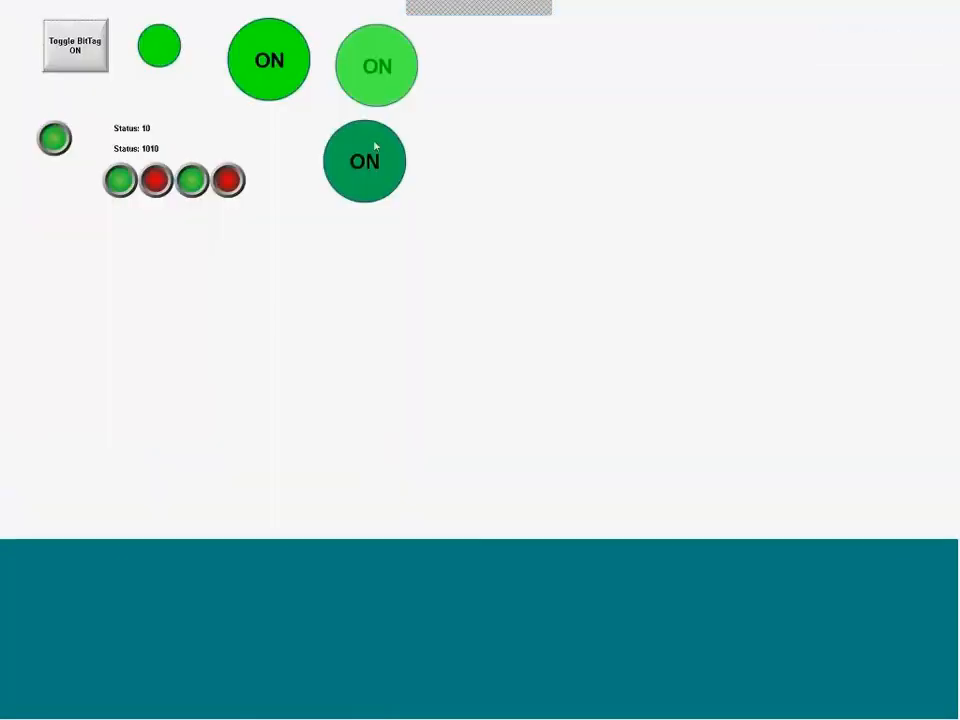
left_click(68, 66)
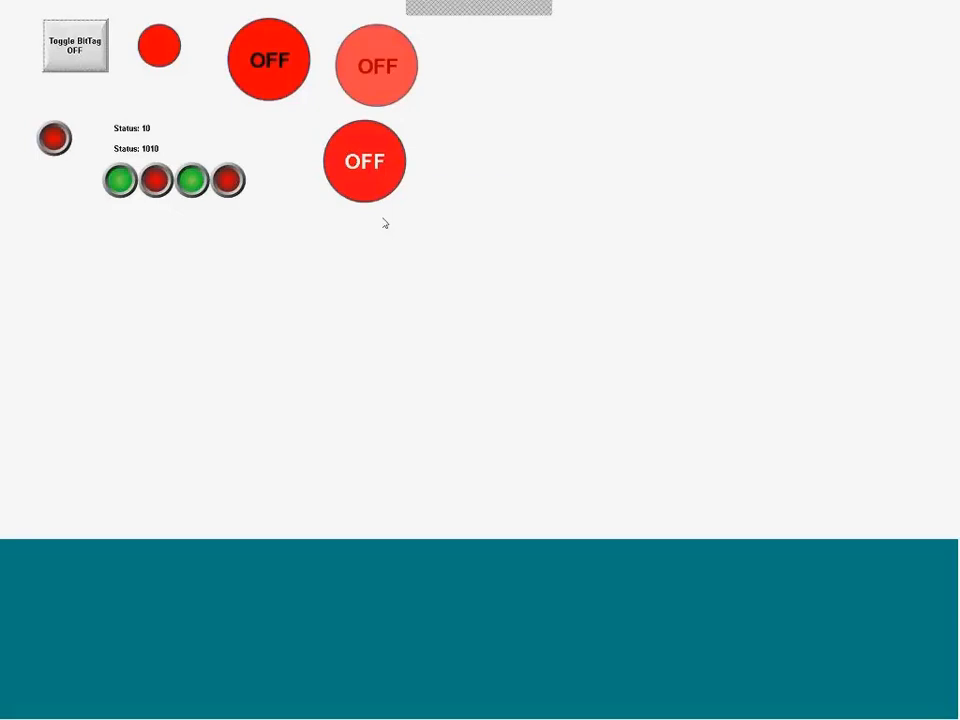
key("alt+Tab")
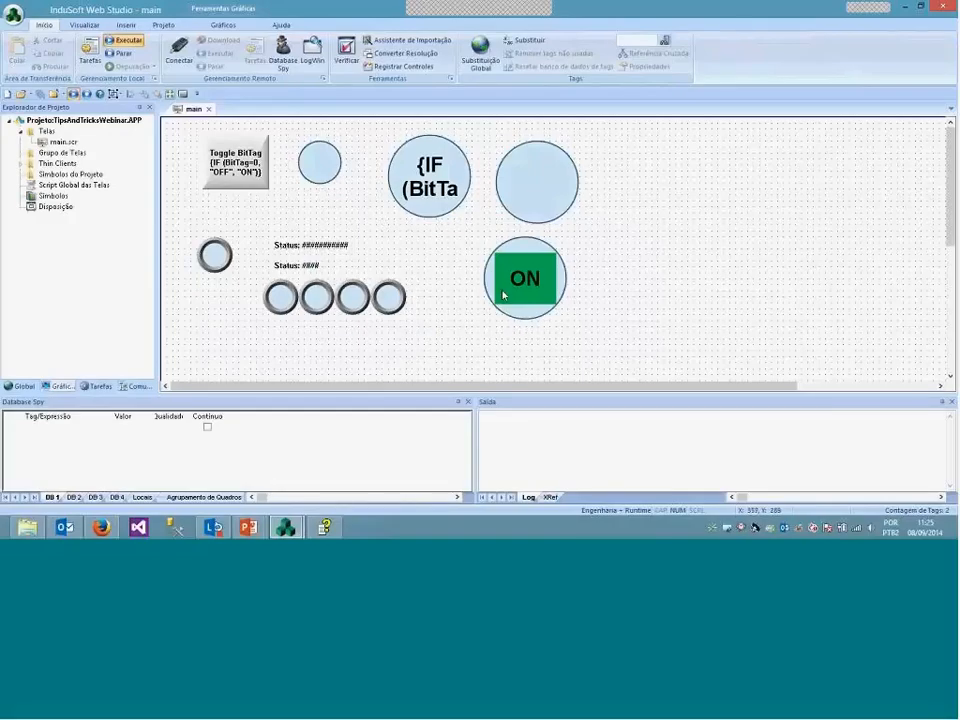
Review the smart message's state texts, values, and text and rectangle colours in its message configuration
double_click(503, 295)
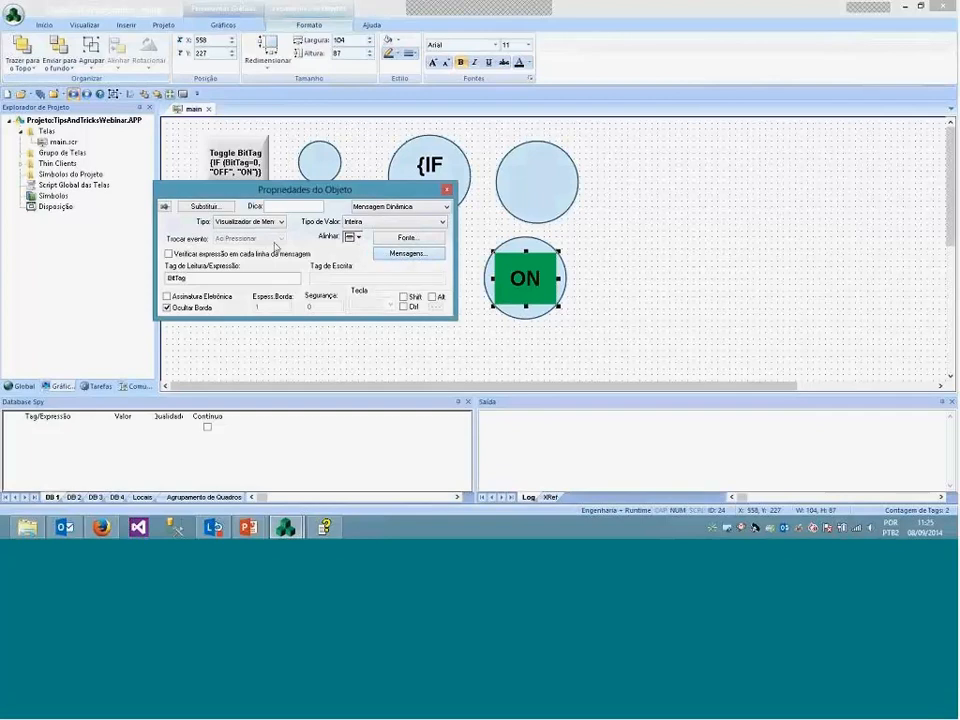
left_click(184, 260)
scroll(187, 261, "down", 1)
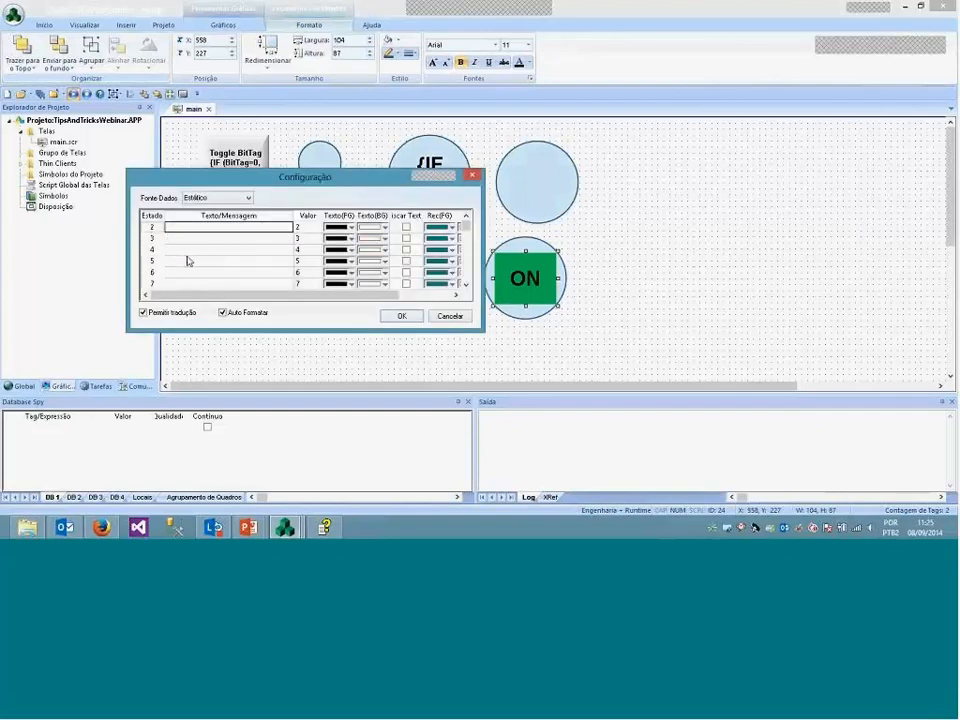
mouse_move(465, 226)
left_mouse_down()
mouse_move(466, 239)
mouse_move(465, 222)
left_mouse_up()
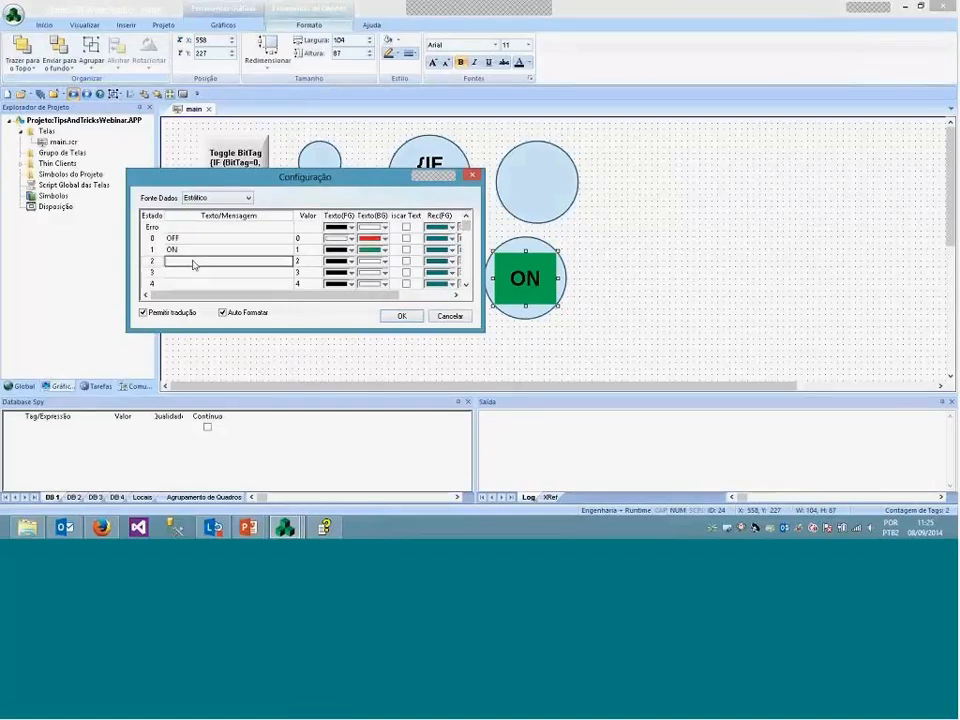
left_click_drag(335, 297, 355, 300)
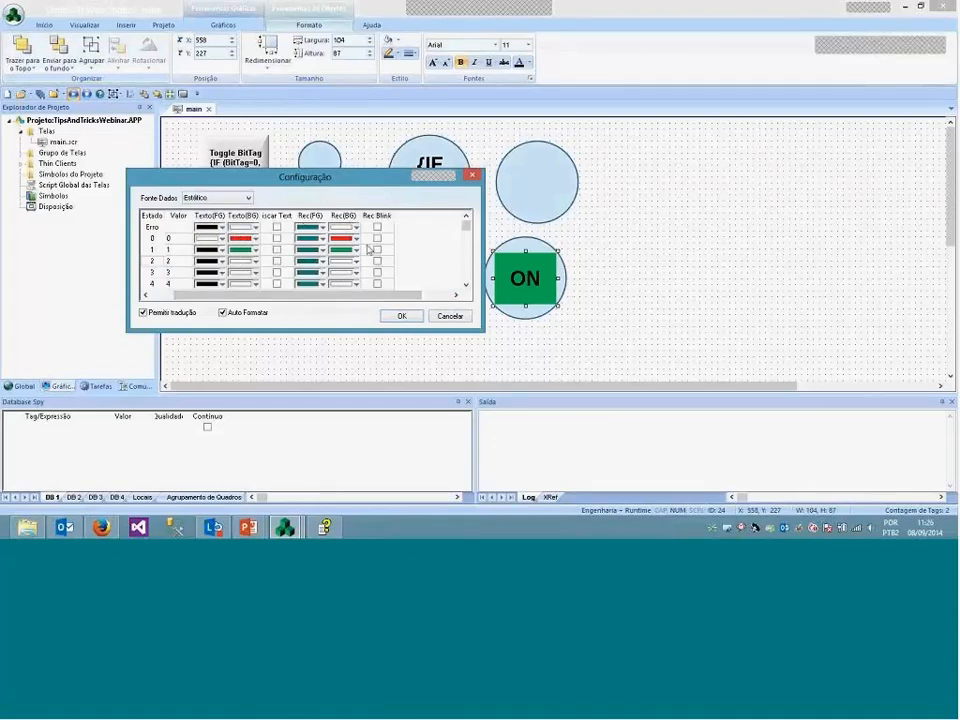
left_click(401, 316)
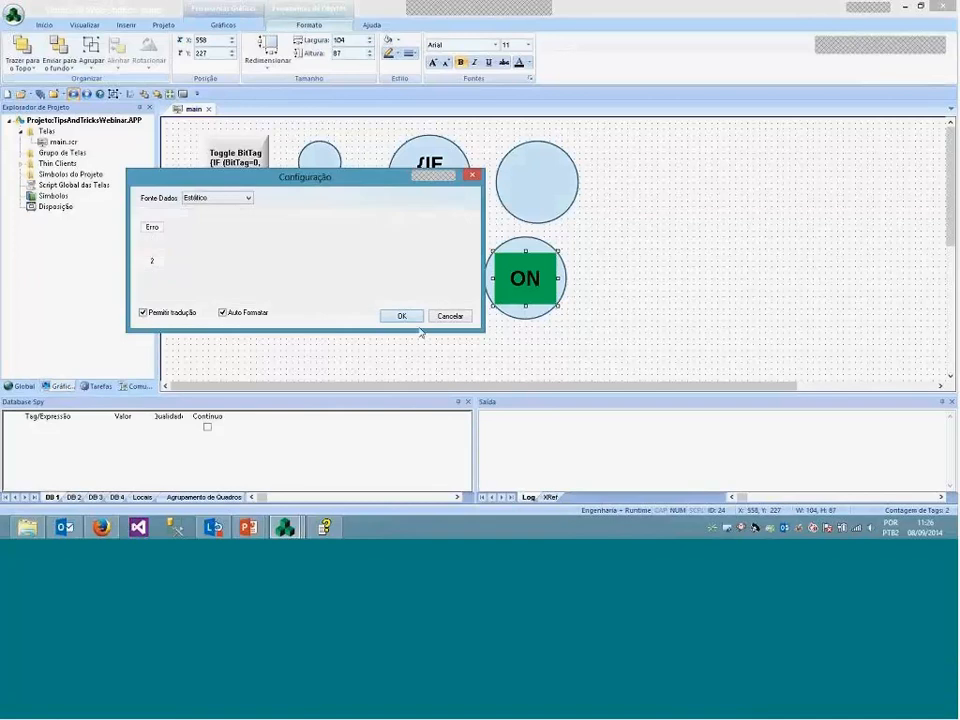
left_click(481, 353)
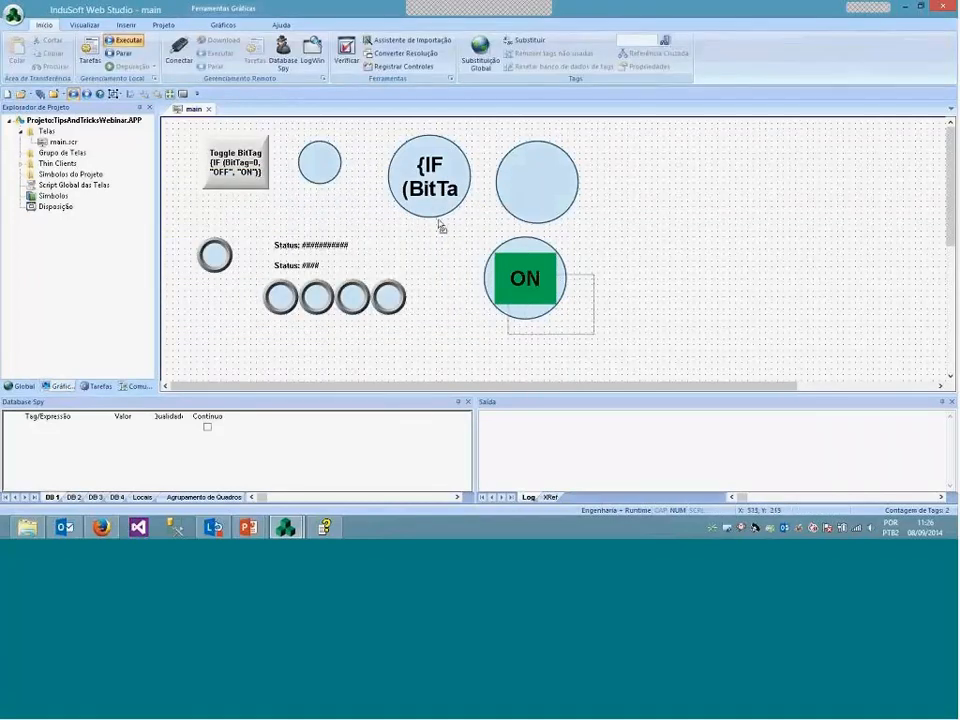
Move the smart message light into the upper row beside the transparent circle, and undo the accidental shift of that circle
left_click(536, 287)
left_click_drag(535, 287, 638, 187)
mouse_move(546, 202)
left_mouse_down()
mouse_move(533, 199)
mouse_move(543, 198)
left_mouse_up()
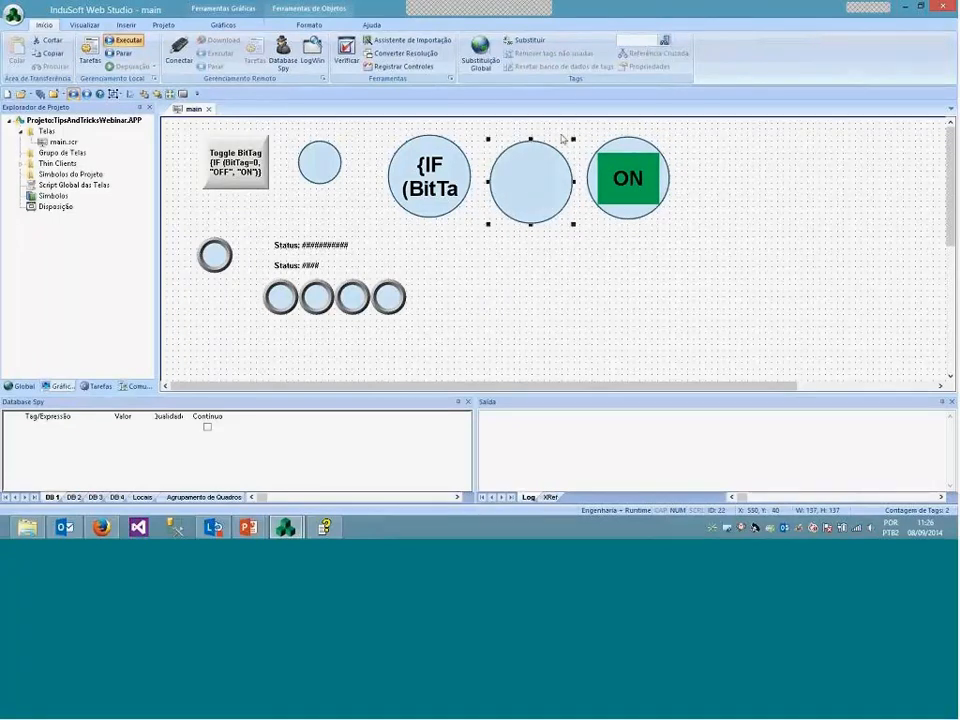
key("ctrl+z")
left_click(506, 341)
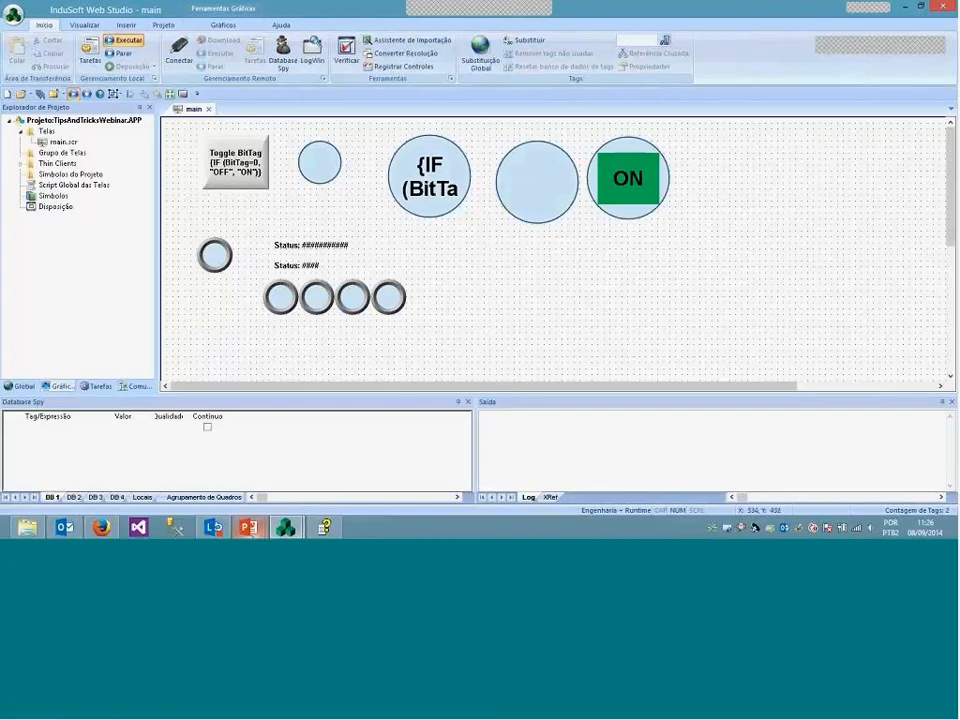
Switch to the PowerPoint slideshow to check the agenda's graphic tips, and return to InduSoft Web Studio
left_click(248, 527)
left_click(314, 463)
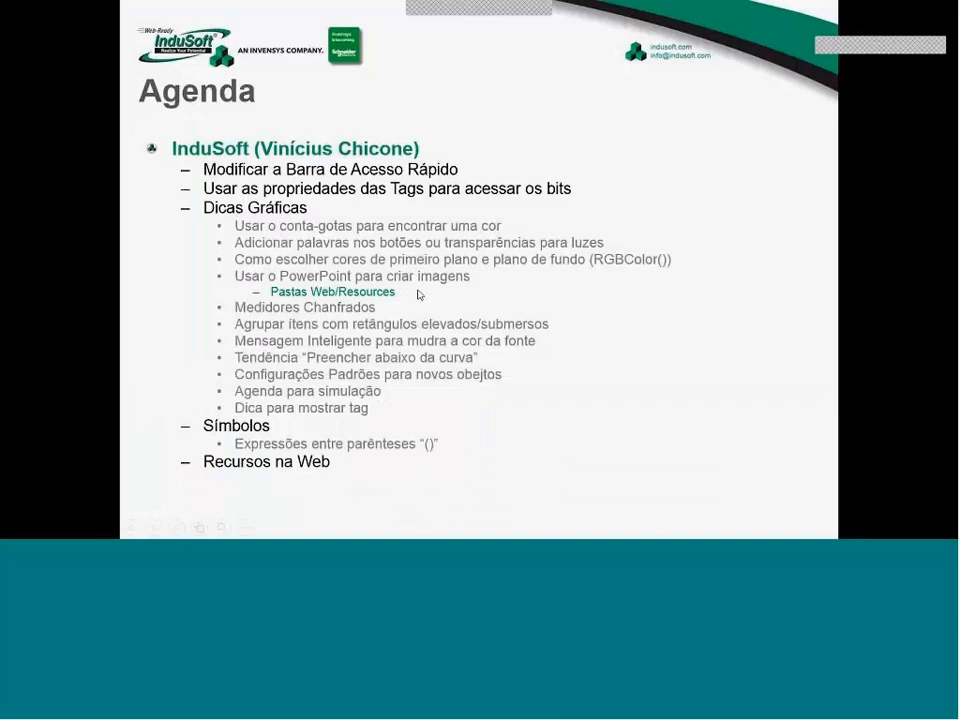
key("alt+Tab")
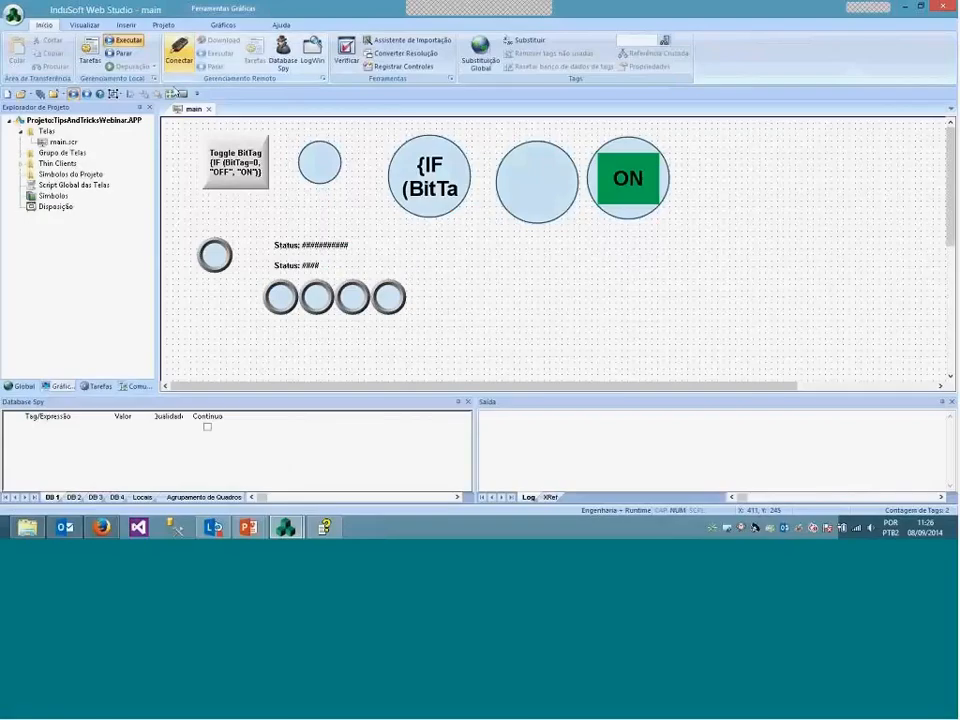
Insert the linked picture Logo PNG from the Logo Indusoft pictures folder, sized about 372 by 150 and placed below the row of lights
left_click(224, 27)
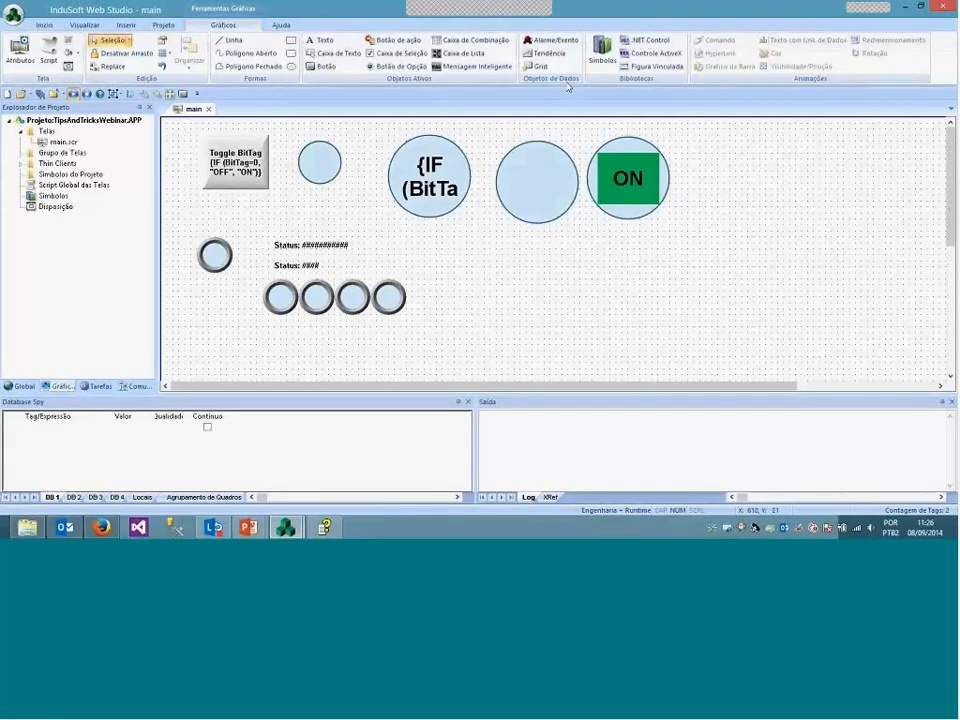
left_click(637, 68)
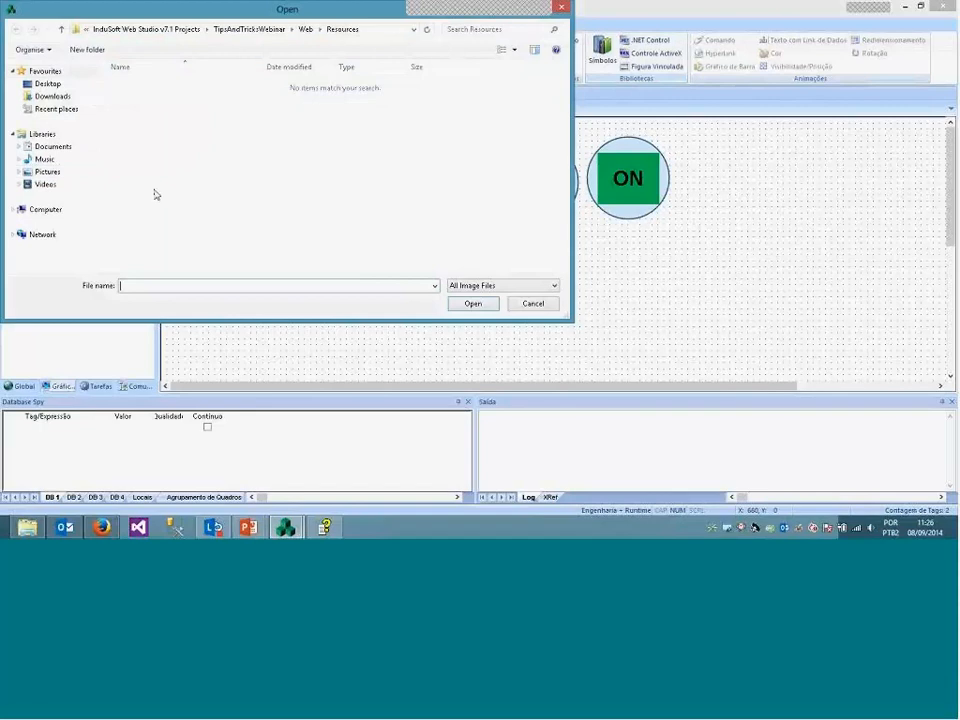
left_click(59, 177)
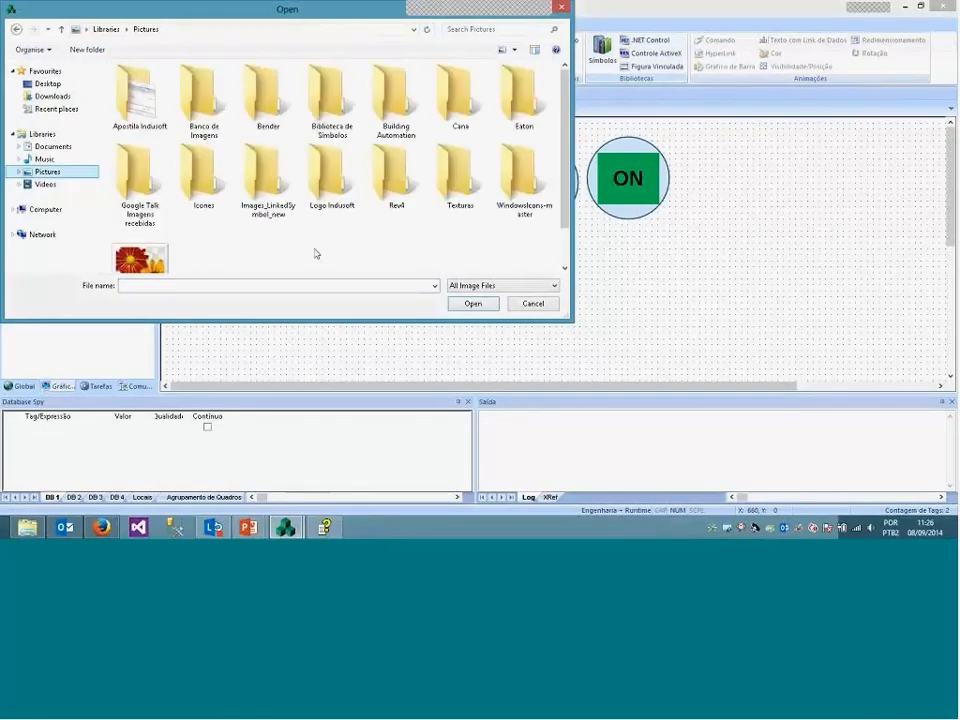
double_click(334, 183)
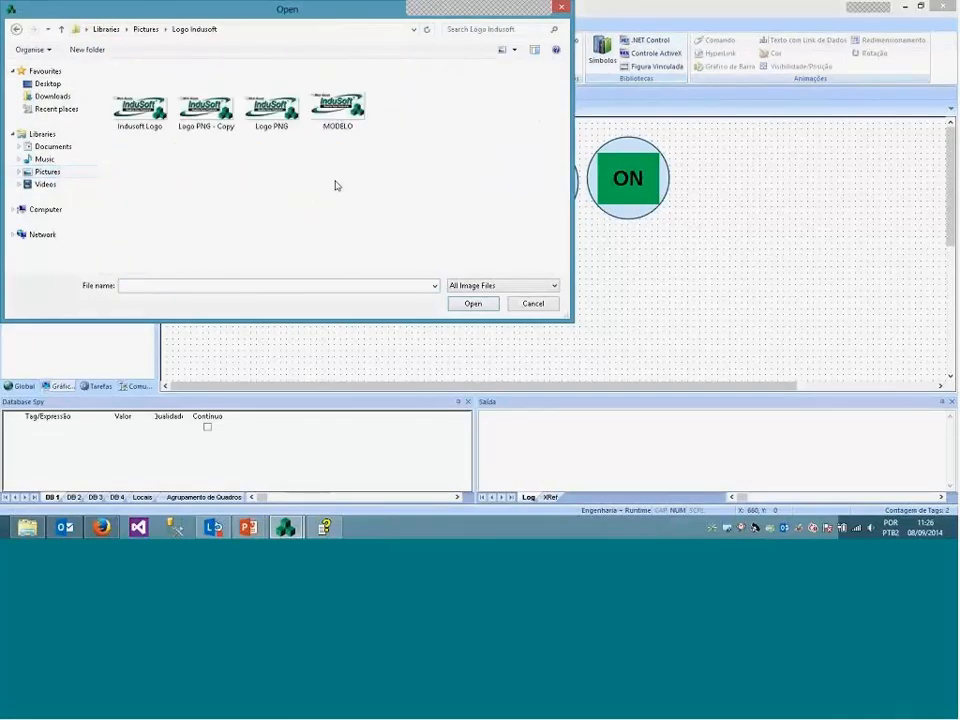
double_click(270, 110)
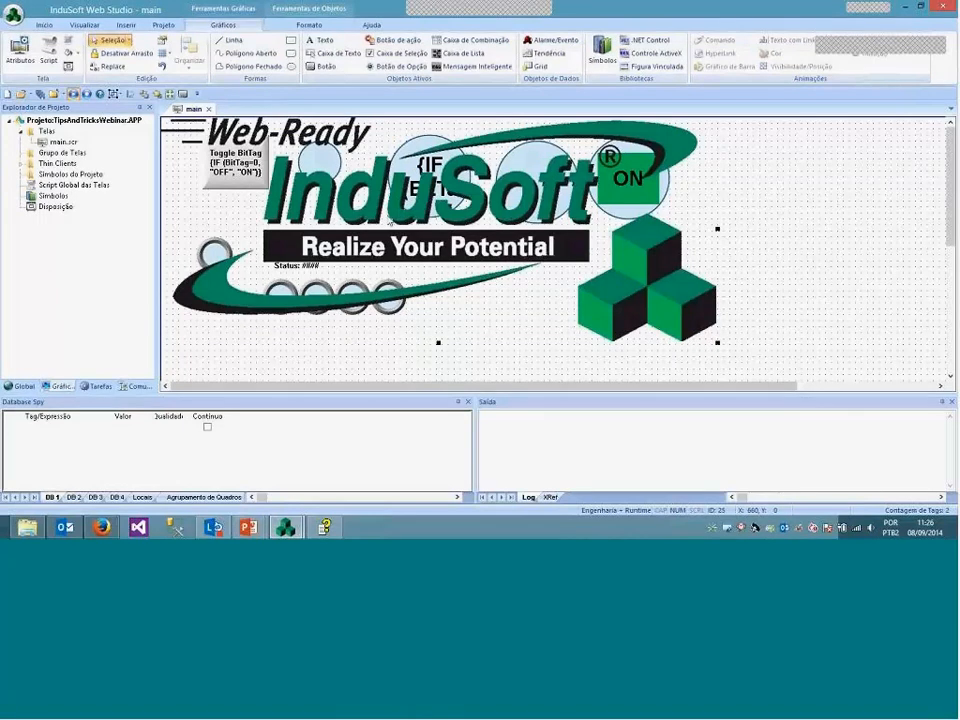
left_click(408, 287)
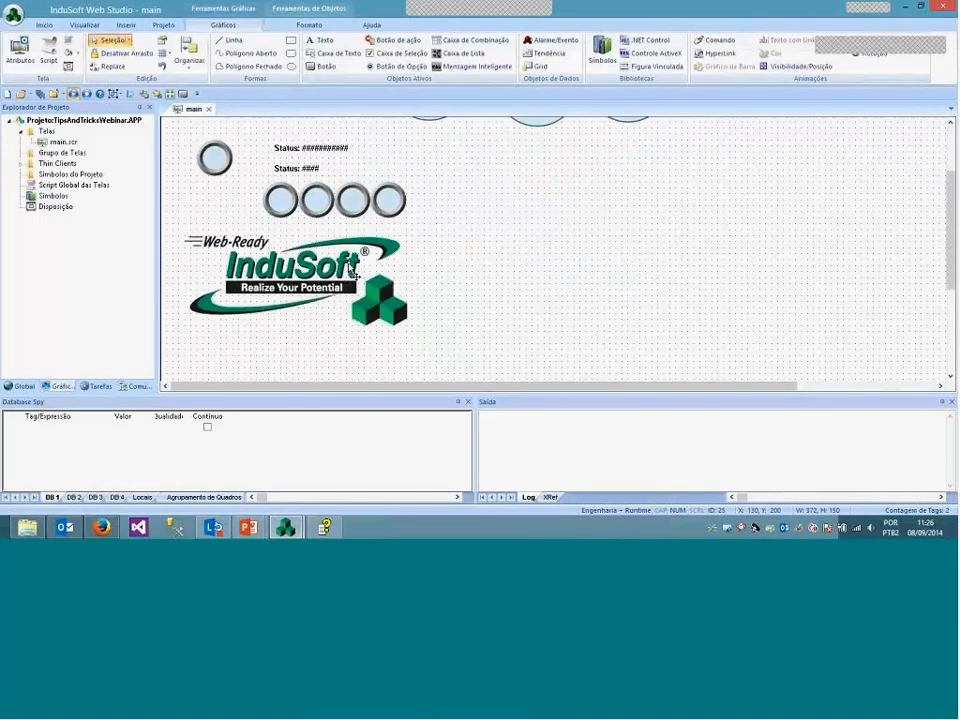
left_click(518, 287)
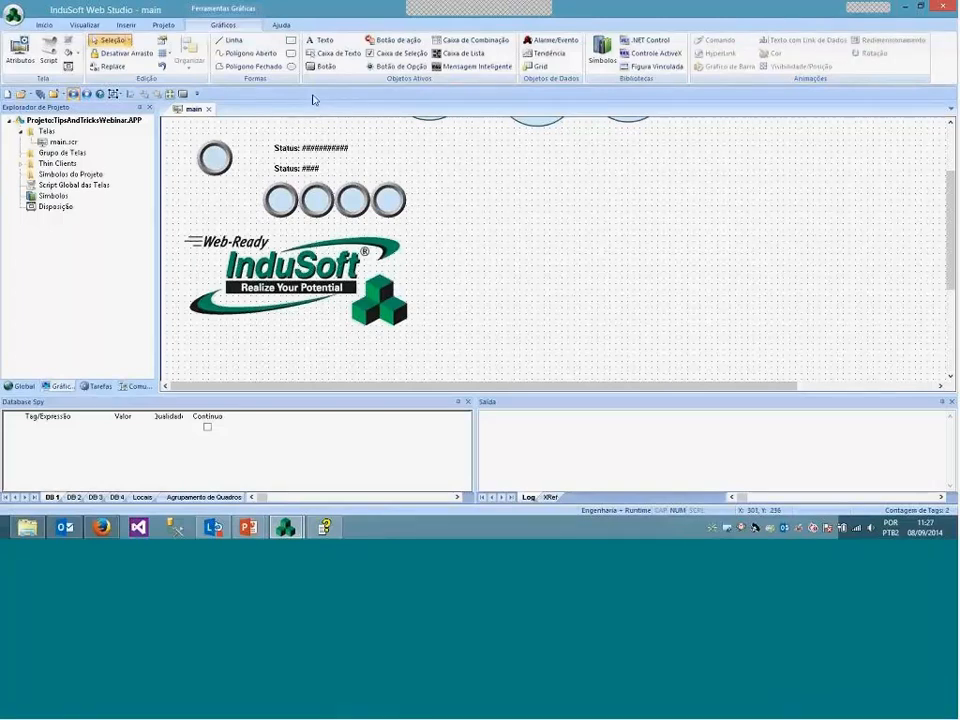
Draw a rectangle about 101 by 141 beside the logo and set its border type to Nenhum
left_click(290, 40)
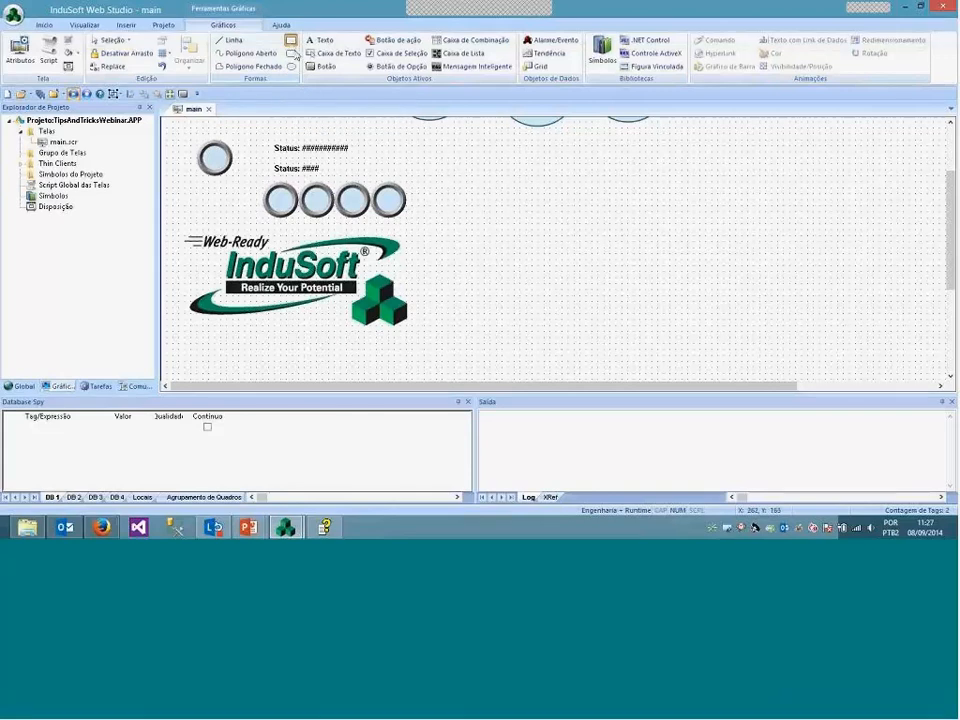
left_click_drag(434, 234, 497, 321)
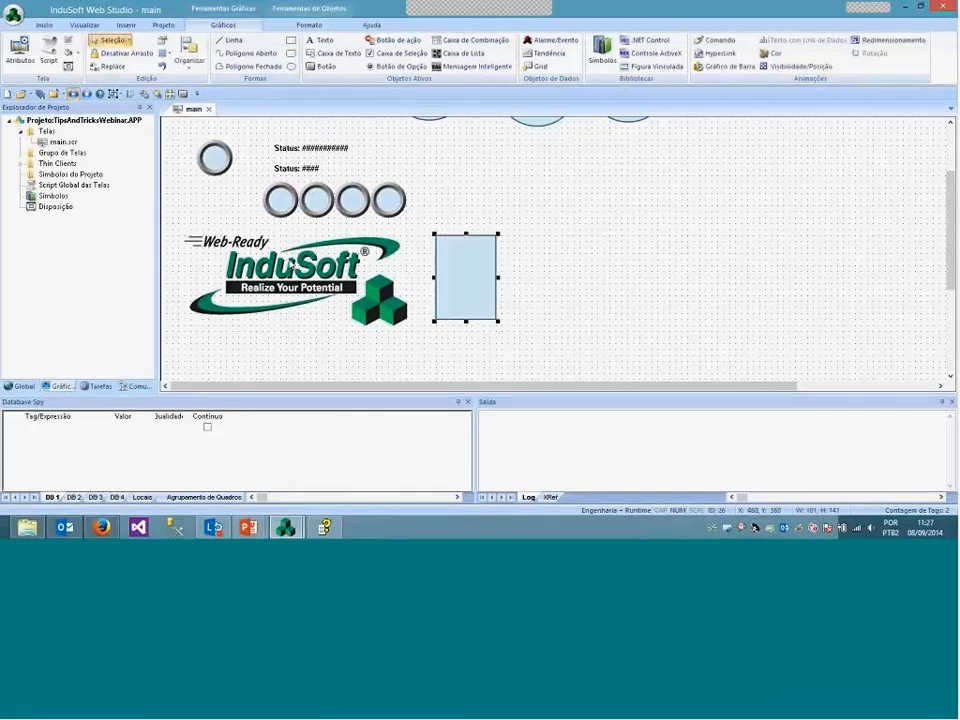
double_click(482, 285)
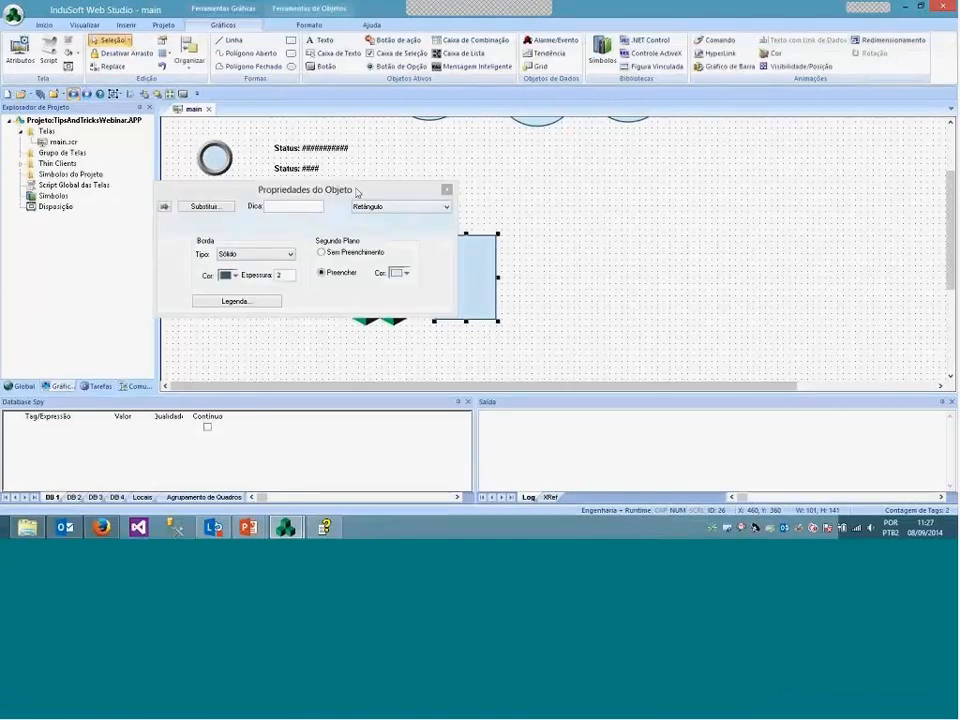
left_click(375, 228)
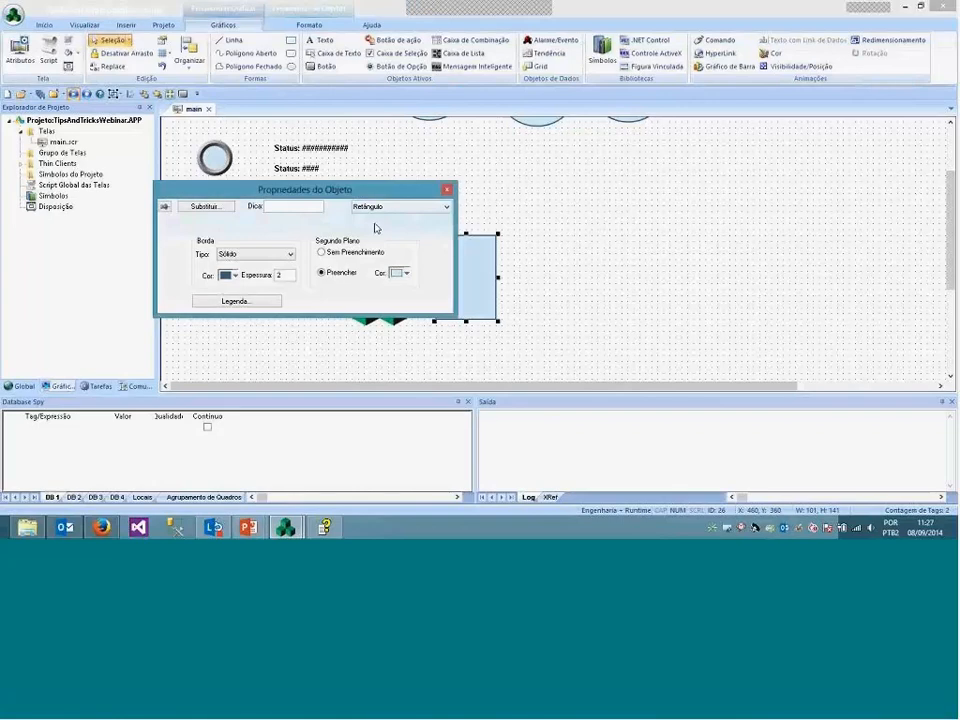
left_click_drag(375, 189, 433, 301)
left_click(321, 366)
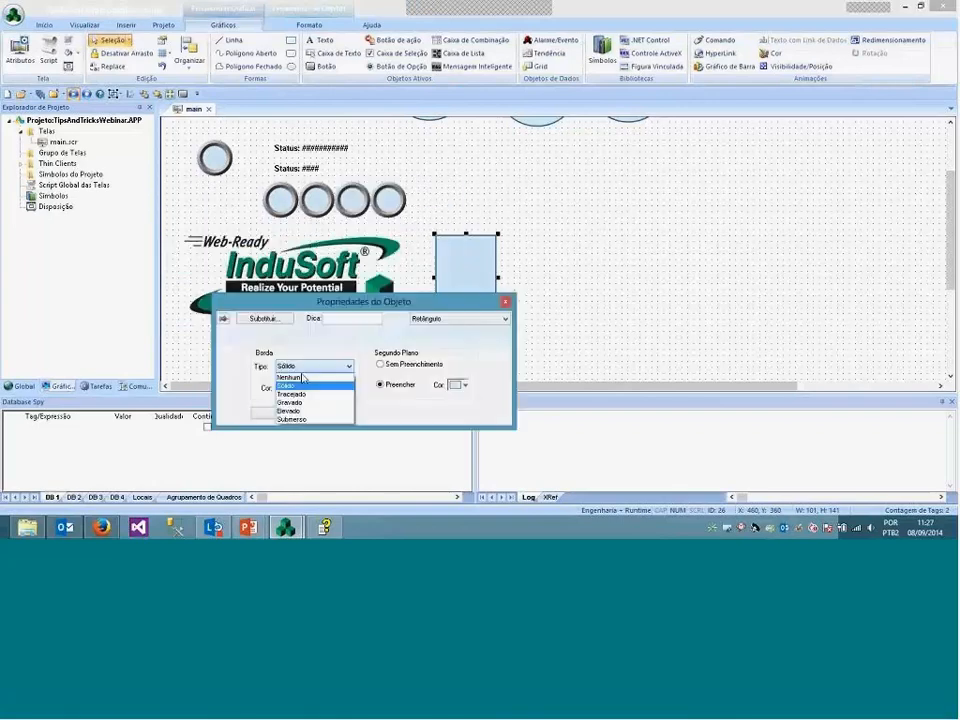
left_click(316, 378)
Fill the rectangle with a new custom green sampled from the logo's cube, and reposition it at about X 490, Y 310
left_click(459, 385)
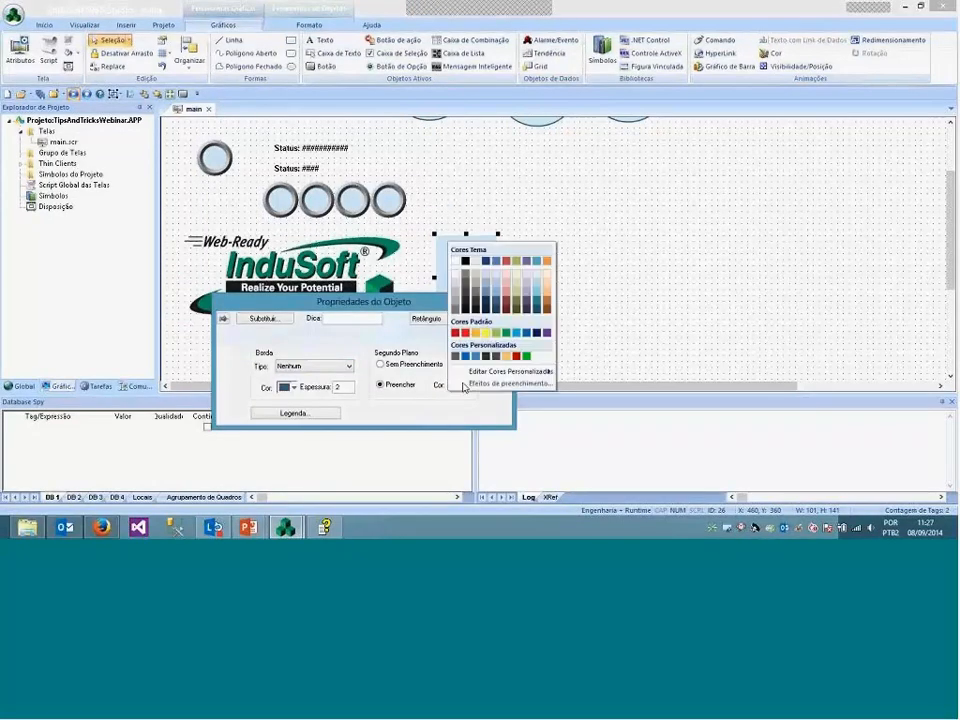
mouse_move(528, 379)
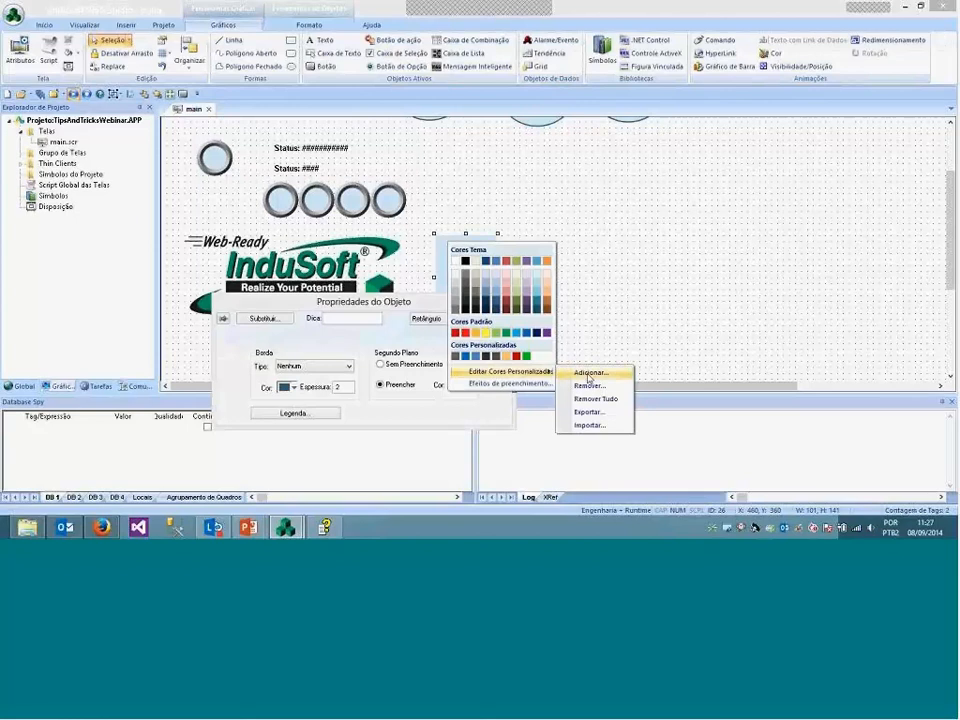
left_click(580, 372)
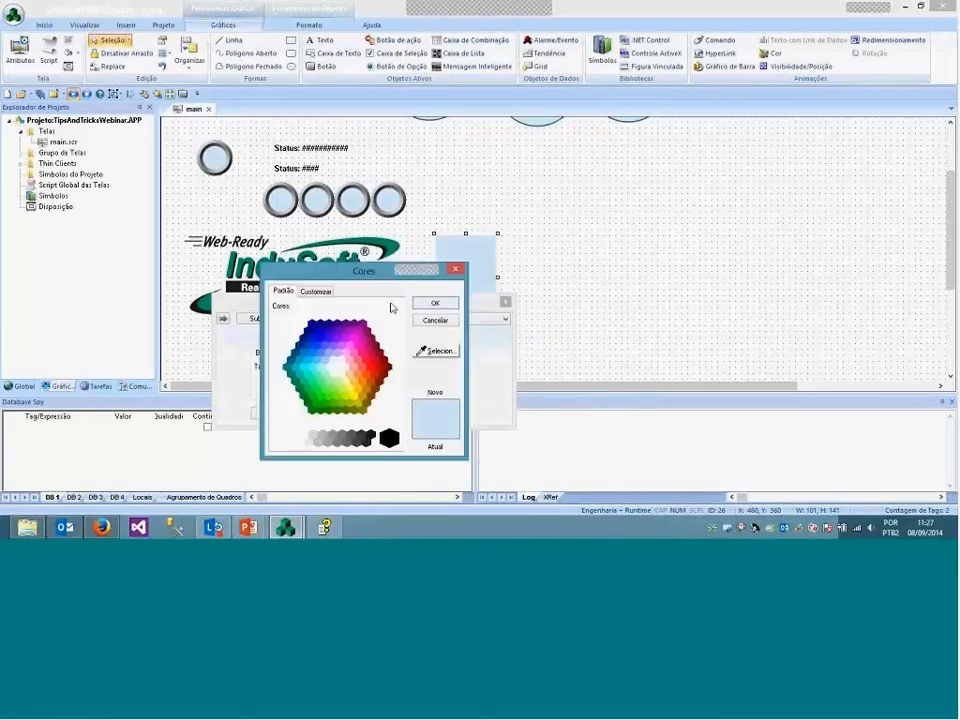
left_click_drag(366, 274, 551, 299)
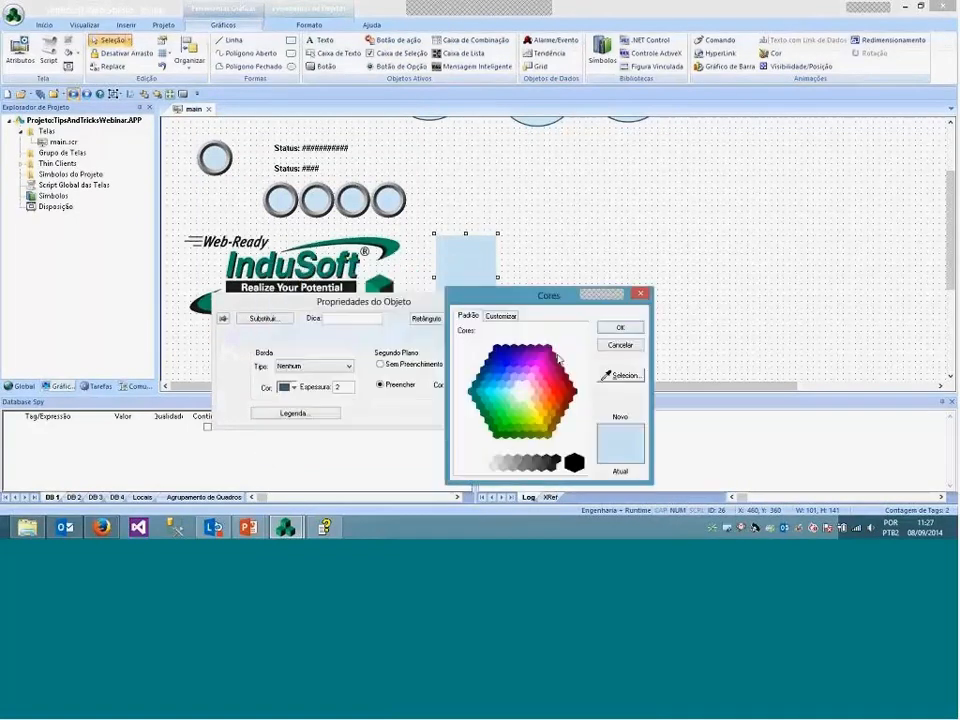
left_click(619, 377)
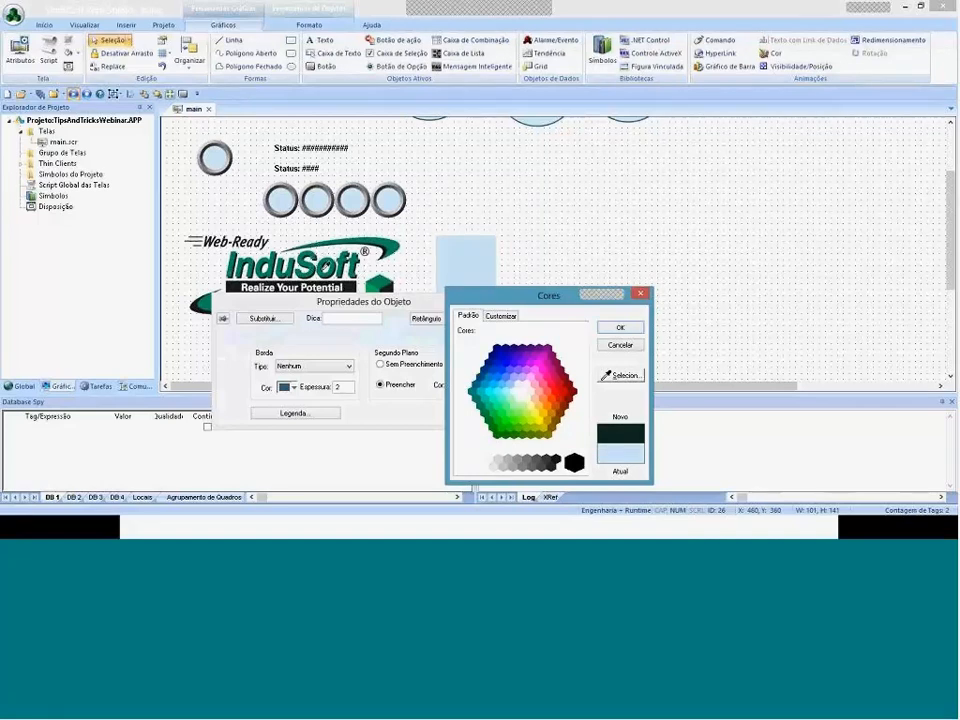
left_click(374, 289)
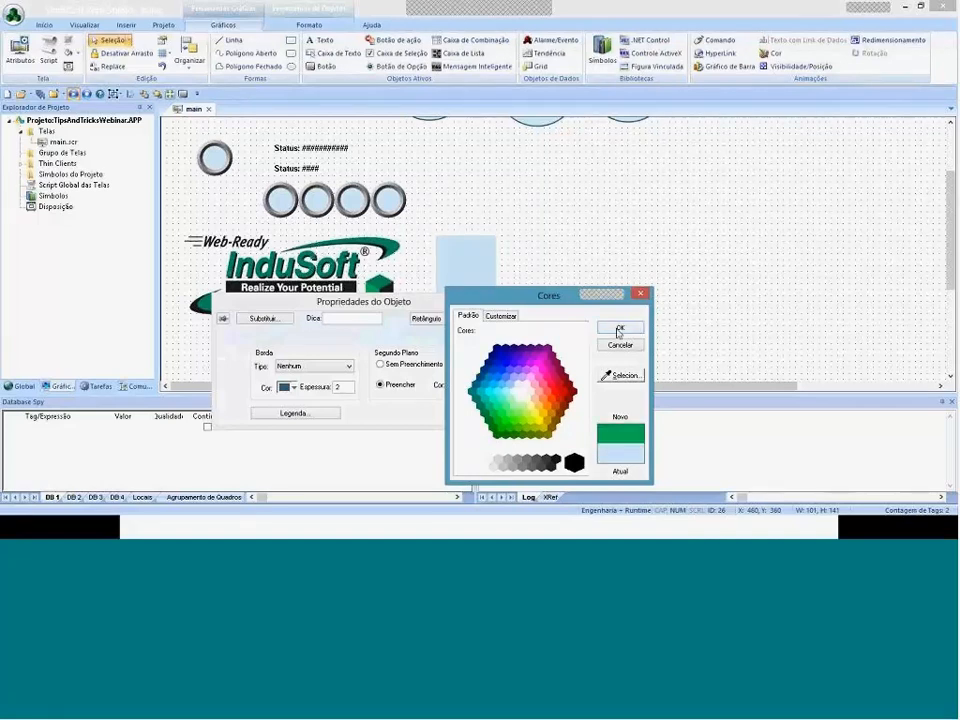
left_click(619, 330)
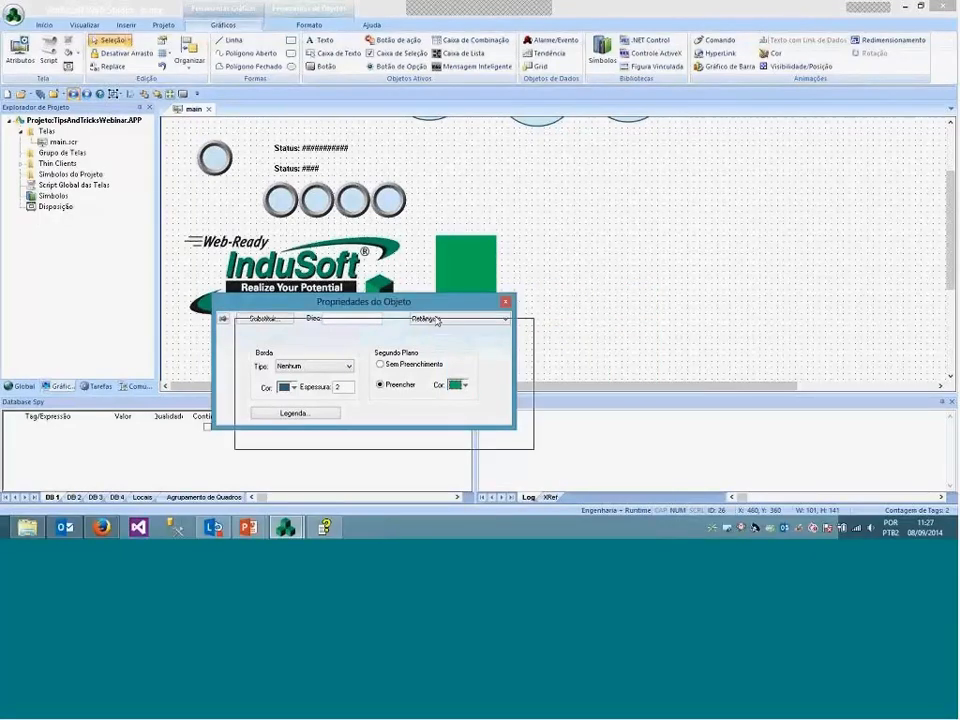
left_click_drag(347, 301, 397, 342)
left_click_drag(460, 283, 478, 252)
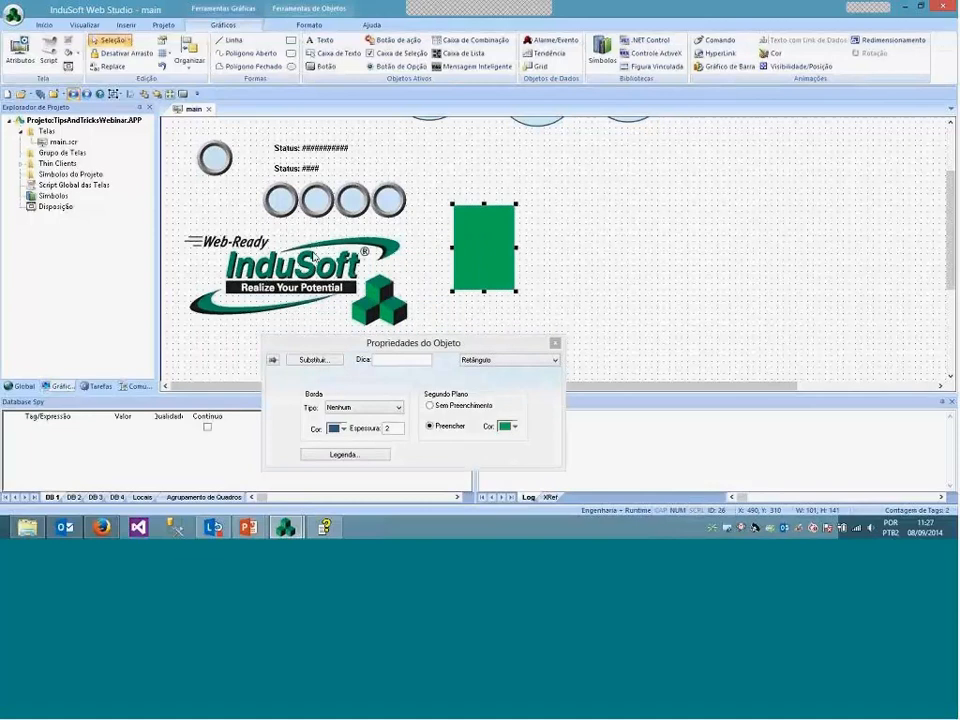
Change the rectangle's fill to a new custom colour sampled from the darker green of the InduSoft lettering
left_click(513, 426)
mouse_move(563, 418)
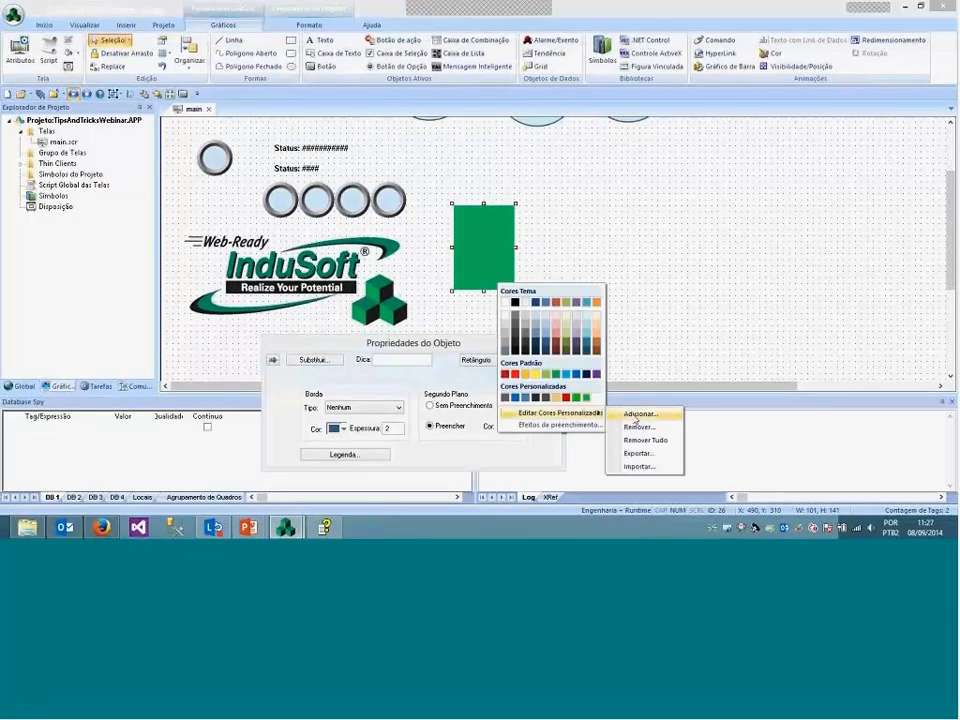
left_click(640, 413)
left_click(481, 393)
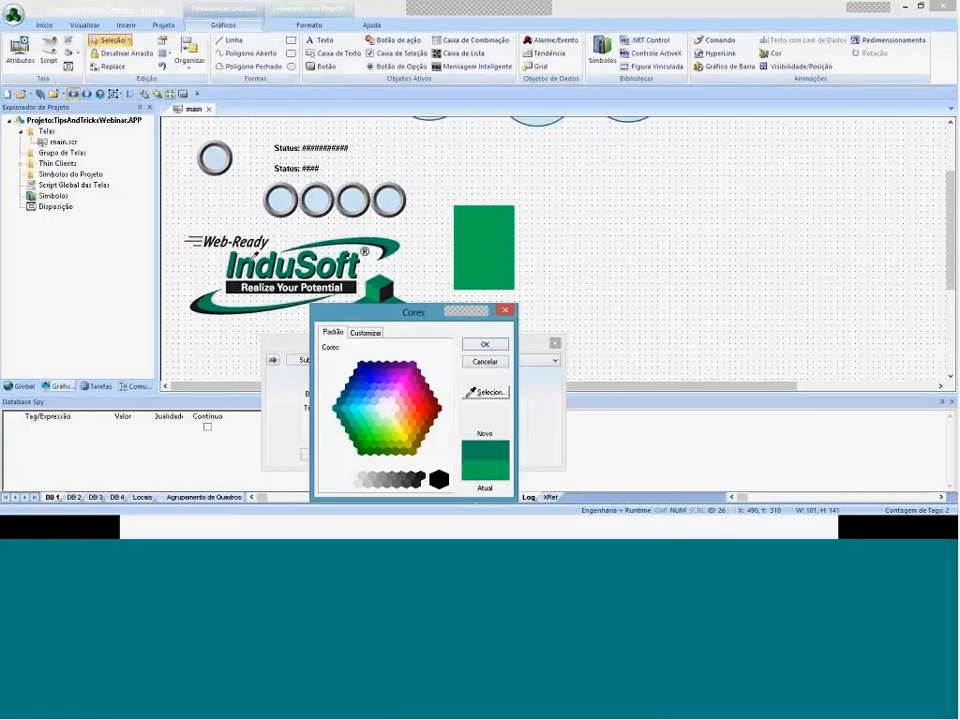
left_click(252, 259)
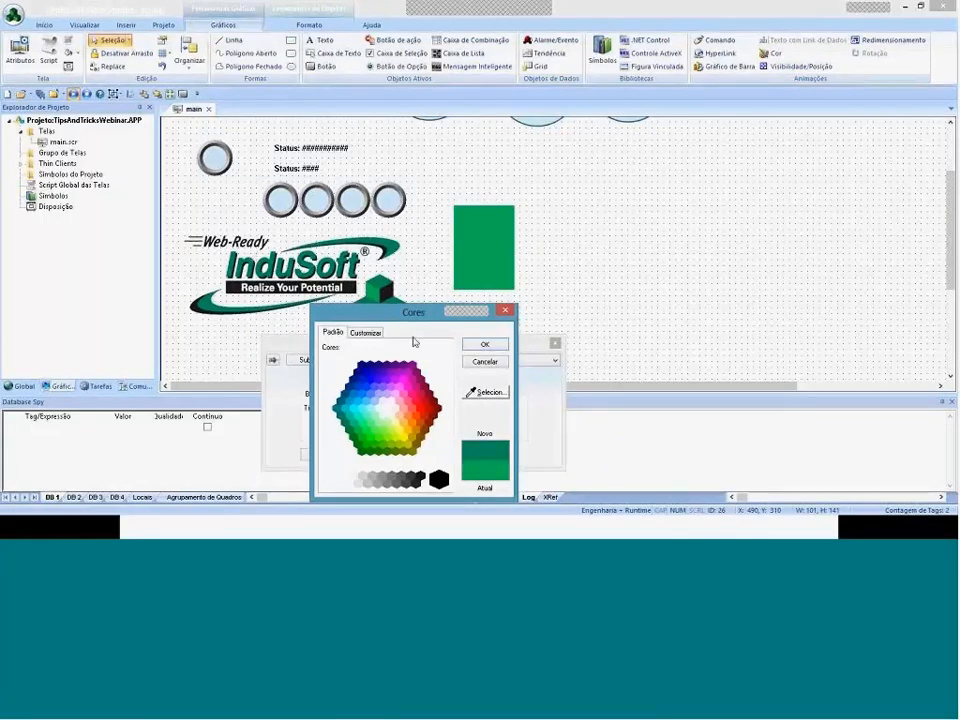
left_click(489, 347)
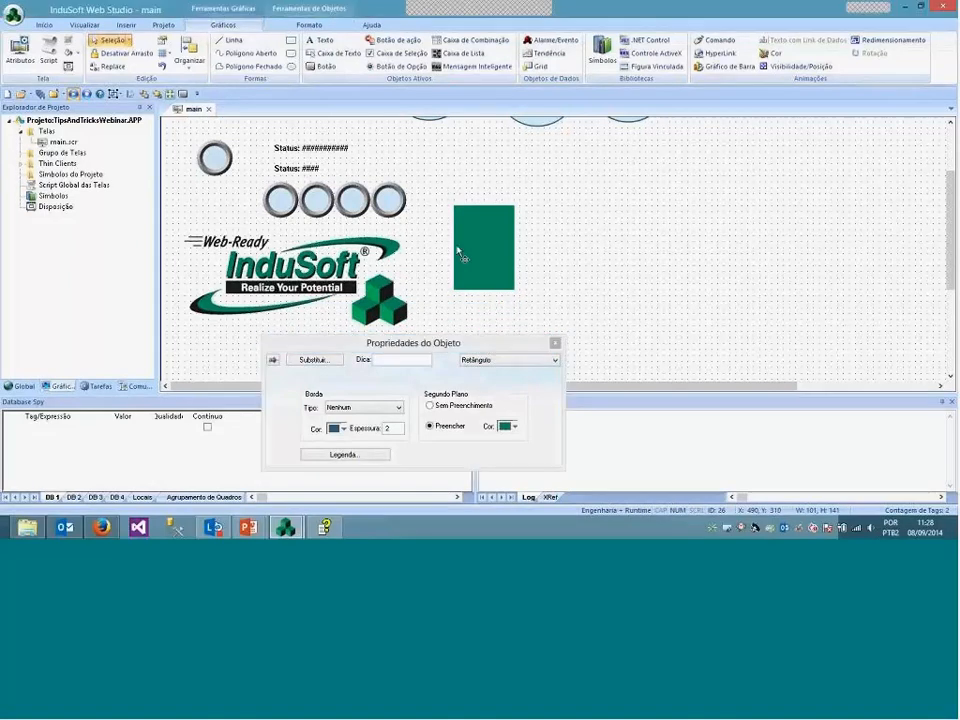
Move the green rectangle over the logo at about X 100, Y 410, and widen it to about 301 by 141
left_click_drag(461, 253, 400, 315)
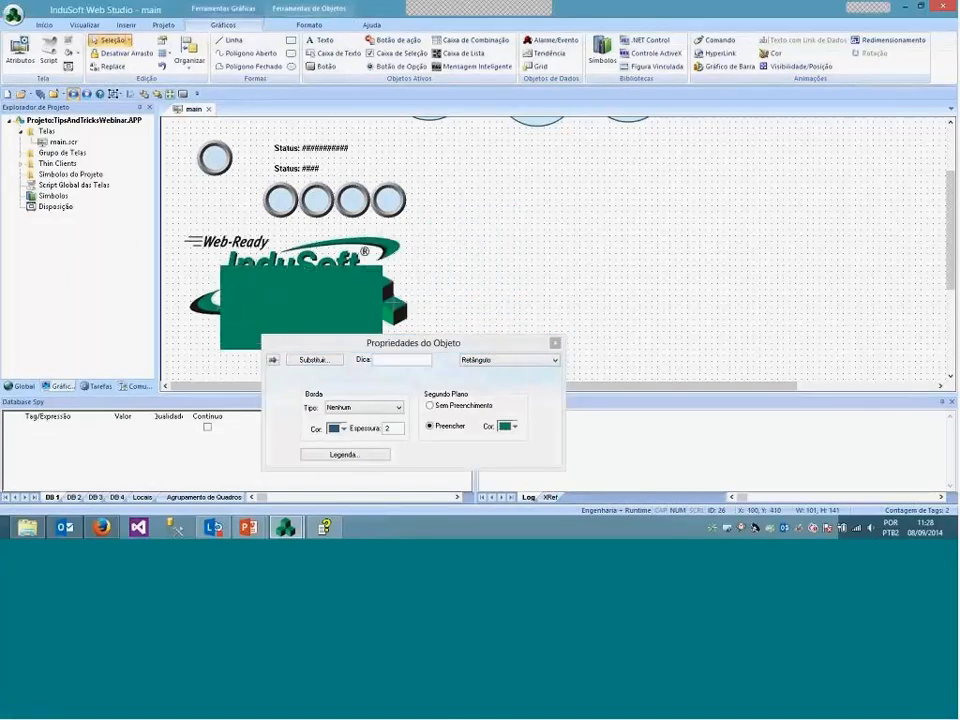
left_click(489, 285)
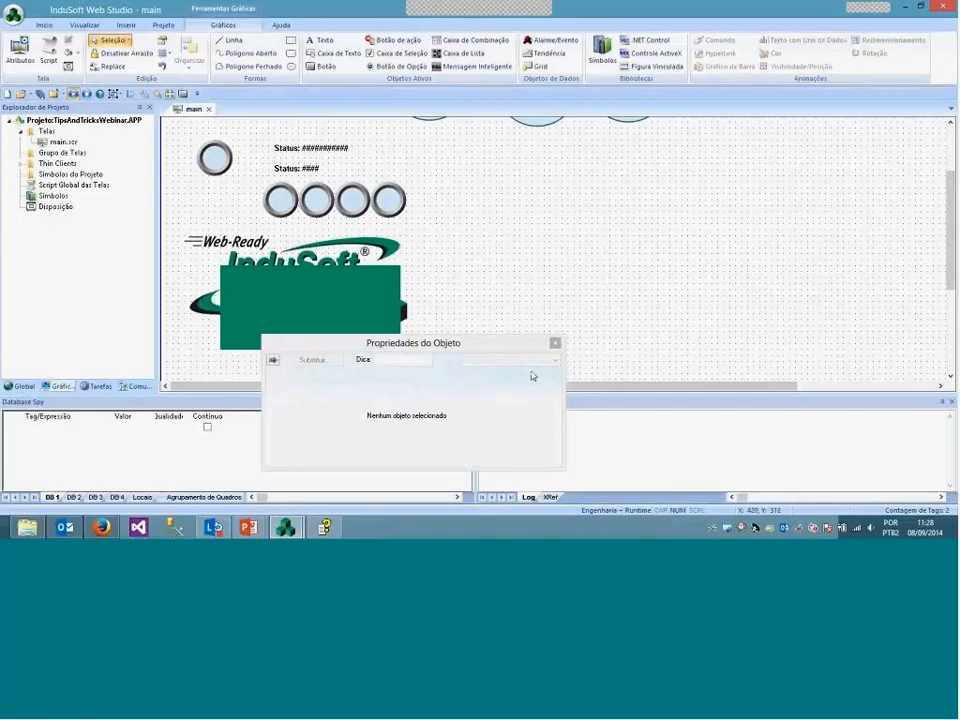
left_click(555, 343)
scroll(514, 273, "up", 1)
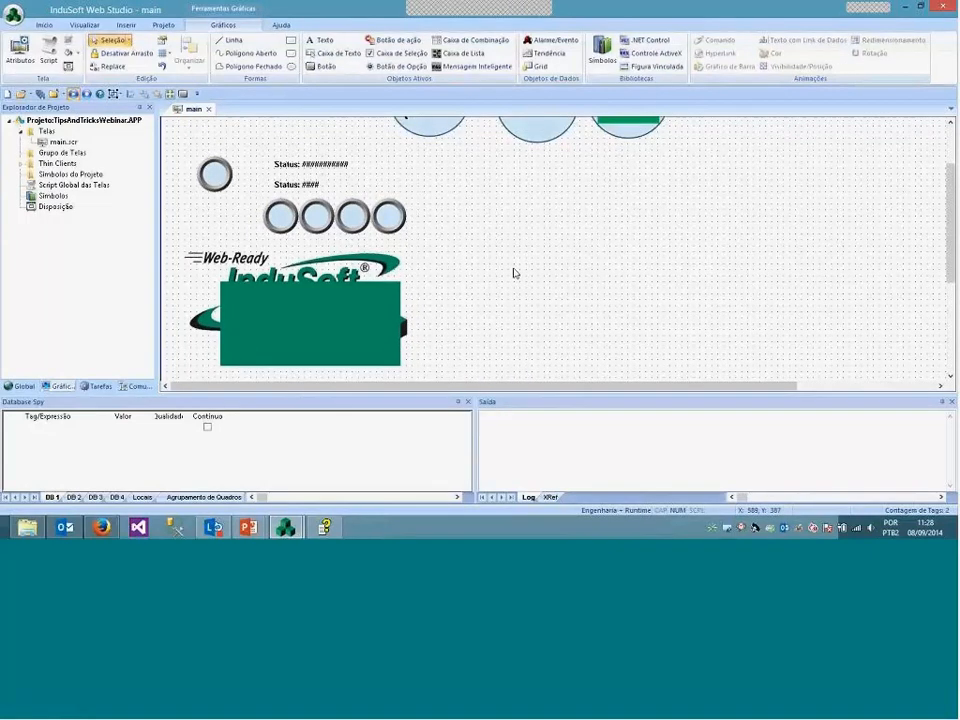
scroll(375, 304, "down", 3)
left_click(375, 304)
scroll(521, 304, "up", 3)
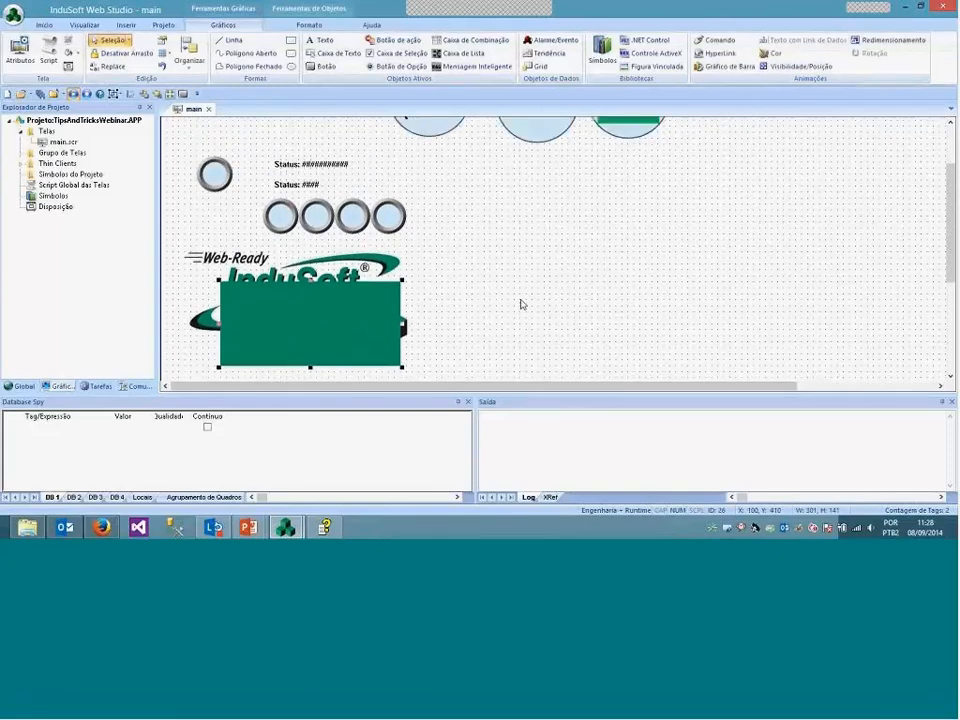
Draw an ellipse about 111 by 121 beside the row of four lights and open its properties
scroll(520, 304, "up", 3)
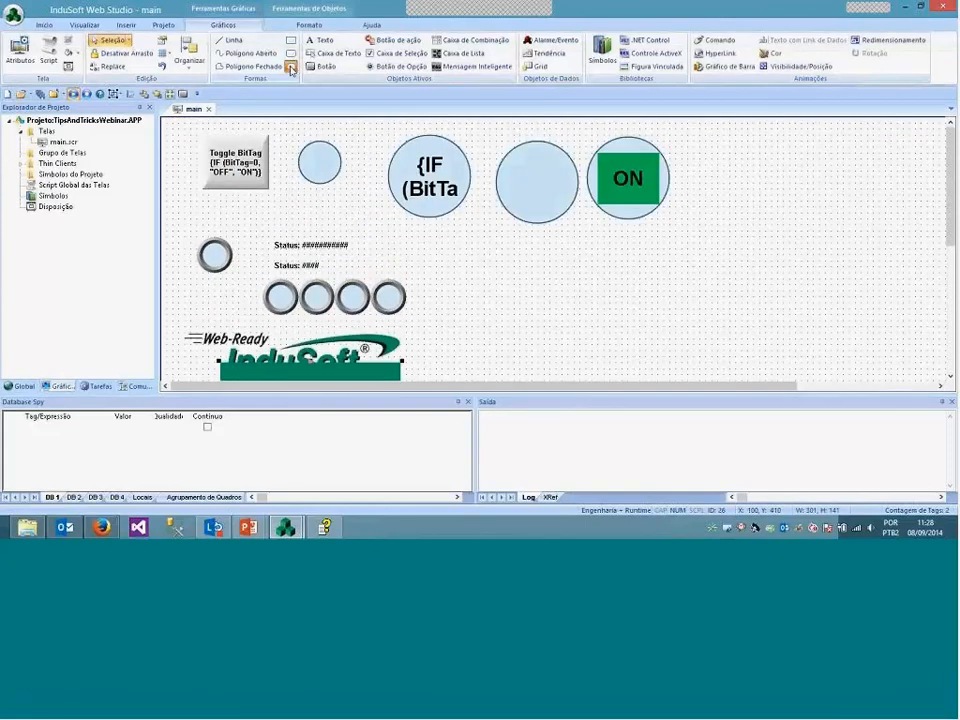
left_click(290, 66)
mouse_move(416, 247)
left_mouse_down()
mouse_move(495, 300)
mouse_move(486, 322)
left_mouse_up()
double_click(446, 279)
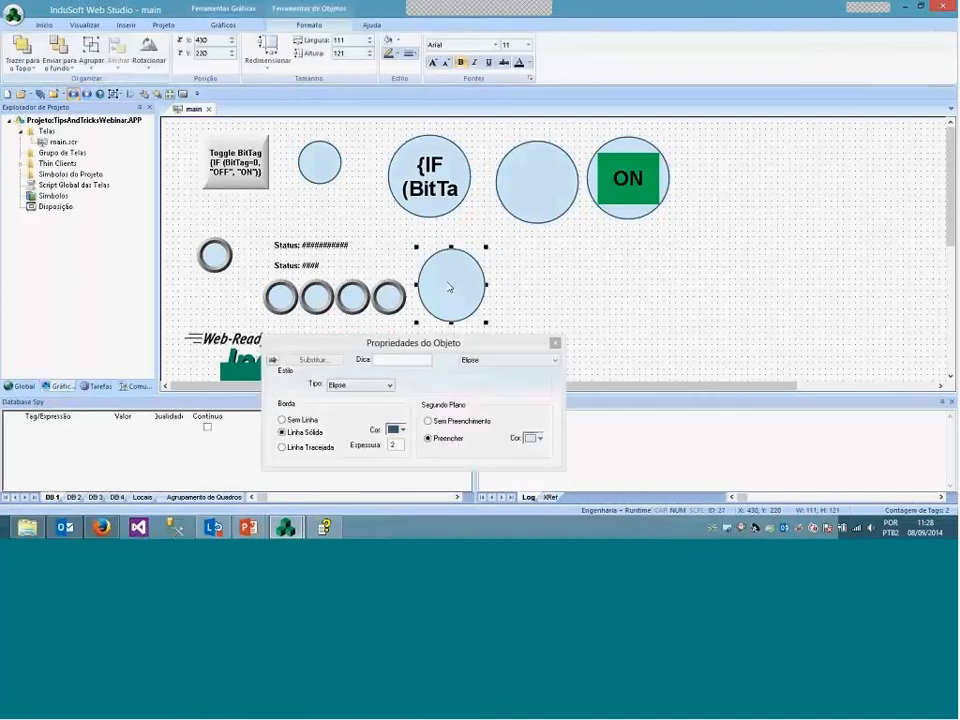
Fill the ellipse with the saved custom dark green and widen it slightly
left_click(541, 439)
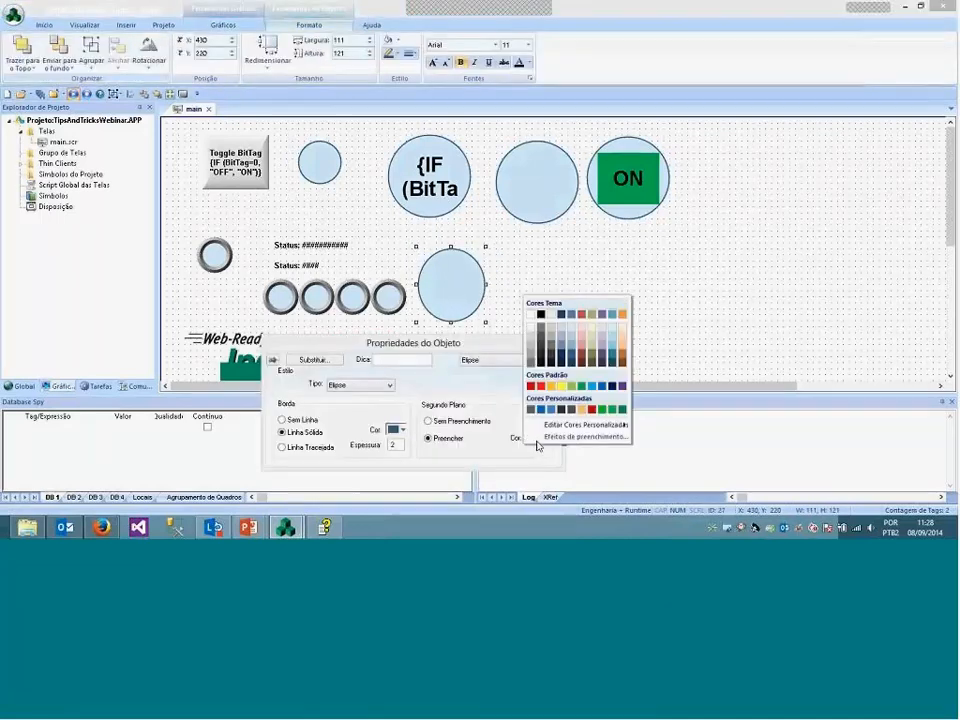
left_click(623, 410)
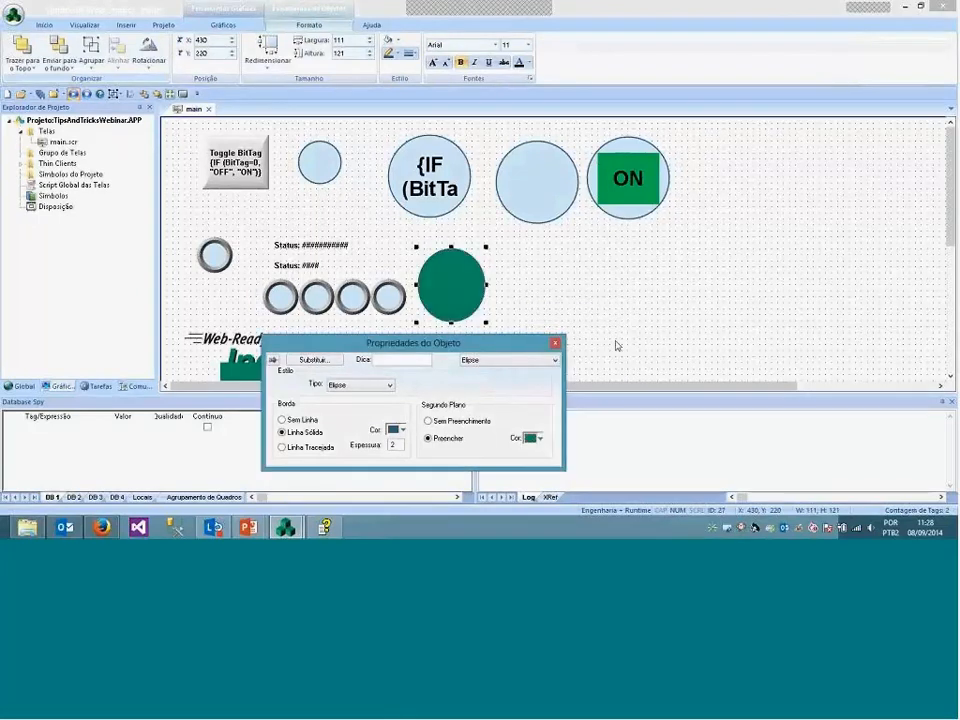
left_click(584, 335)
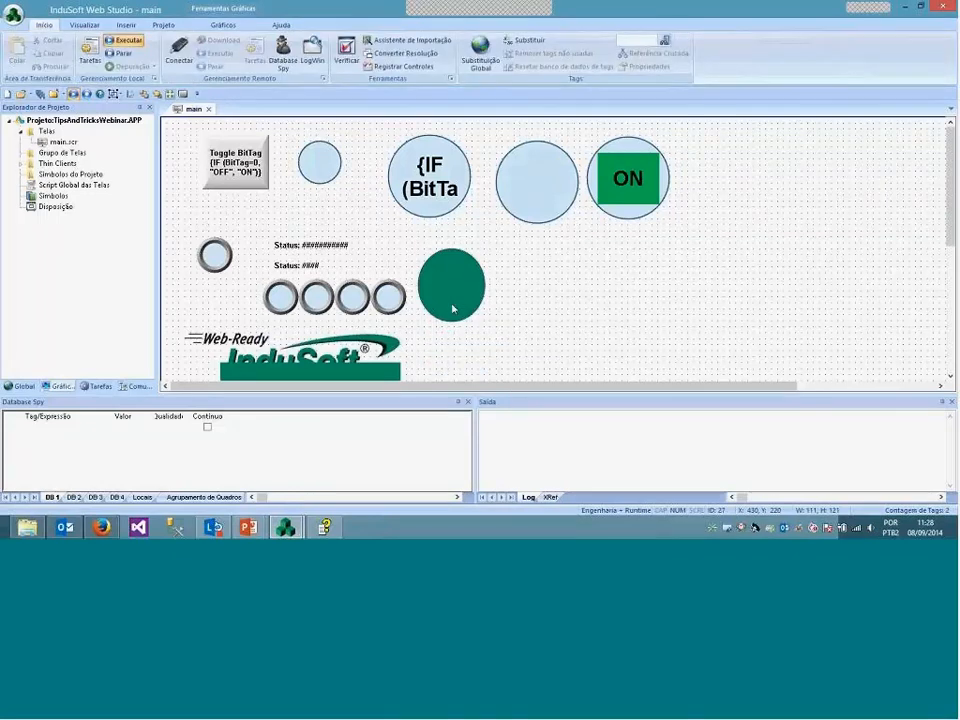
left_click(452, 309)
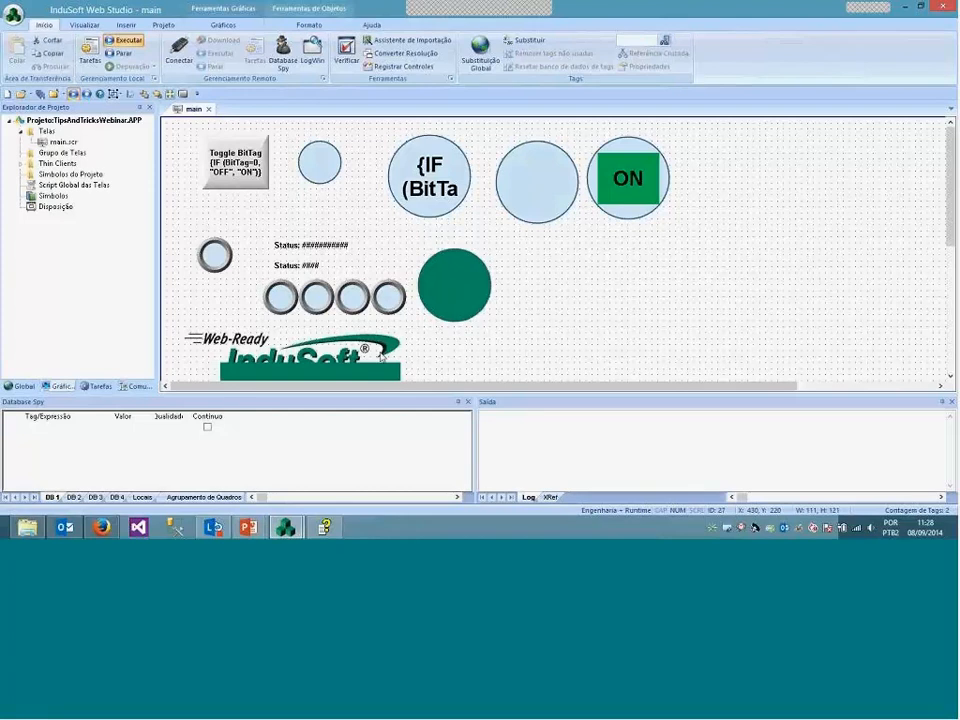
left_click(500, 357)
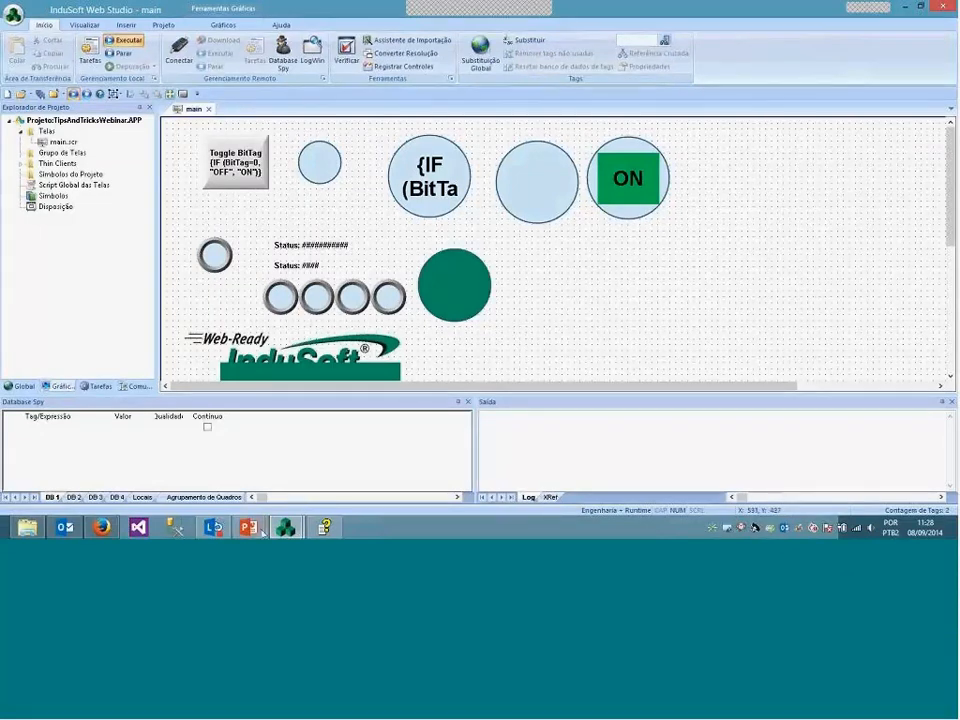
Switch to the PowerPoint slideshow to check the agenda's next graphic tip, and return to InduSoft Web Studio
mouse_move(264, 531)
left_click(316, 464)
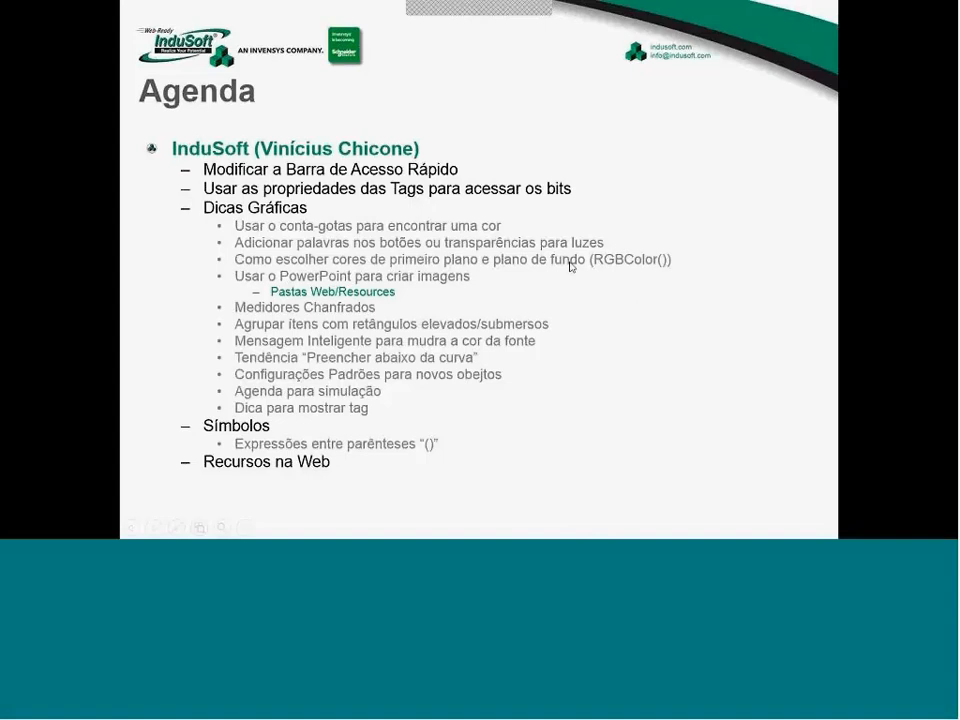
key("alt+Tab")
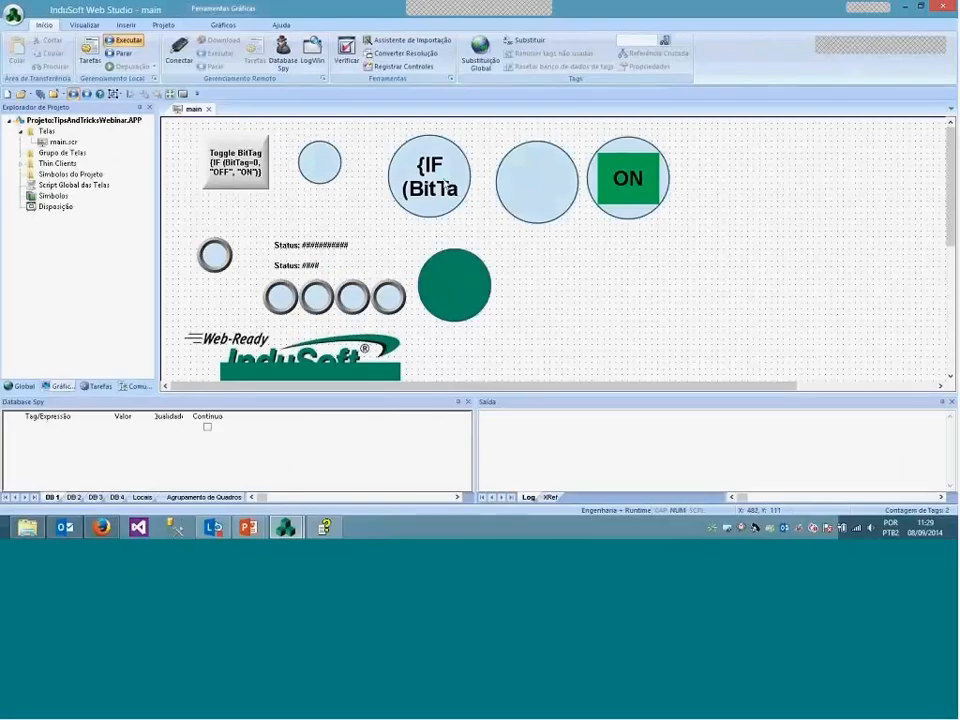
Place two copies of the transparent BitTag caption rectangle beyond the ON light, one at X 930, Y 50 and one at Y 130
key("ctrl+v")
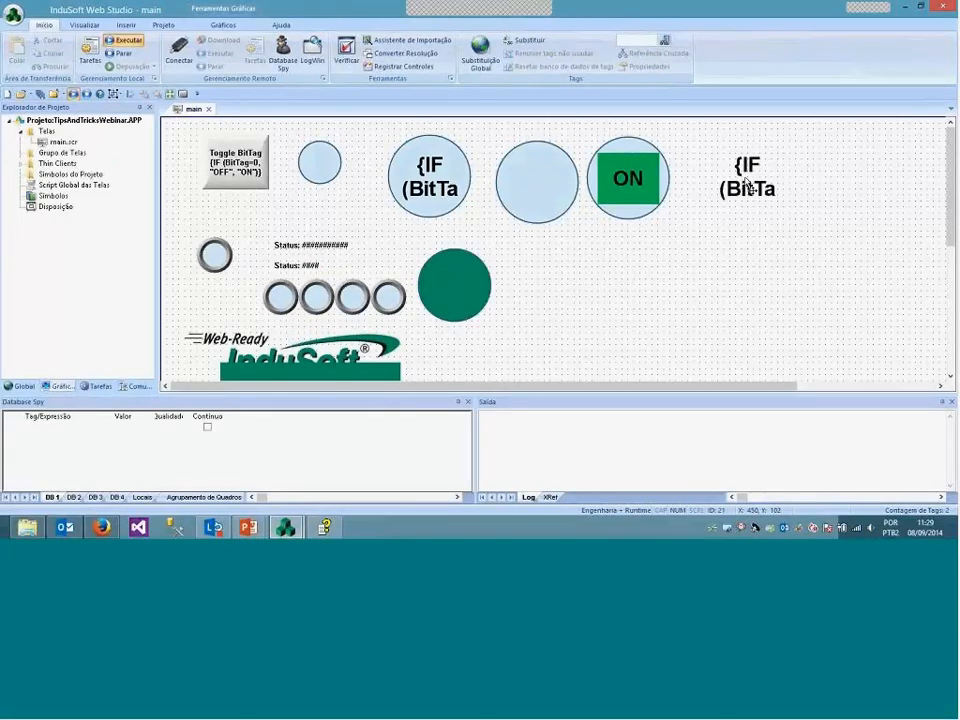
double_click(749, 188)
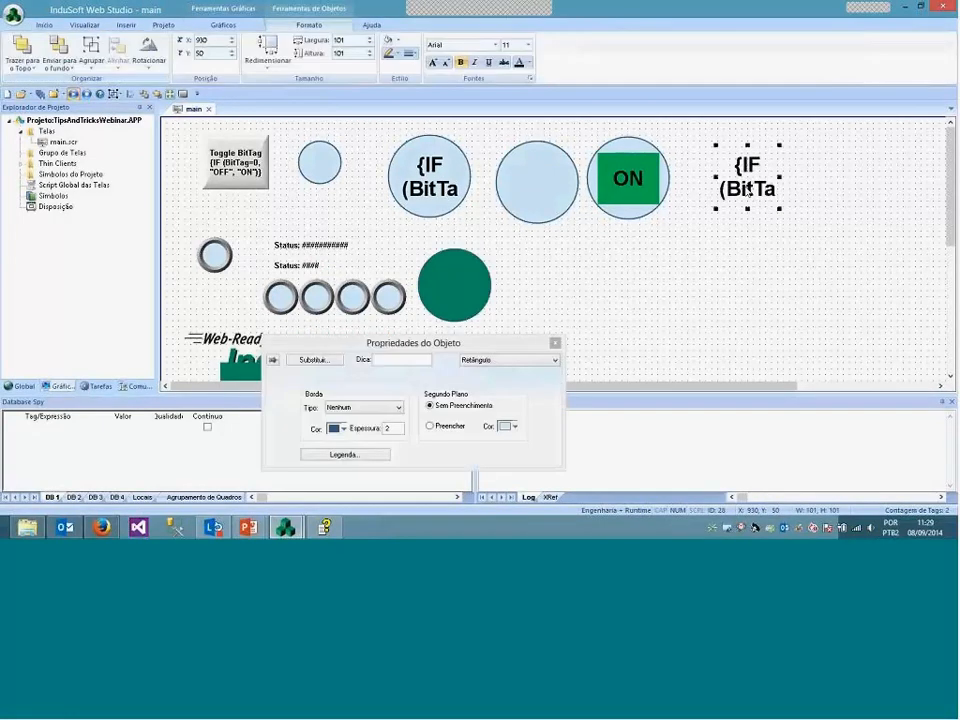
left_click(710, 378)
left_click_drag(750, 194, 754, 229)
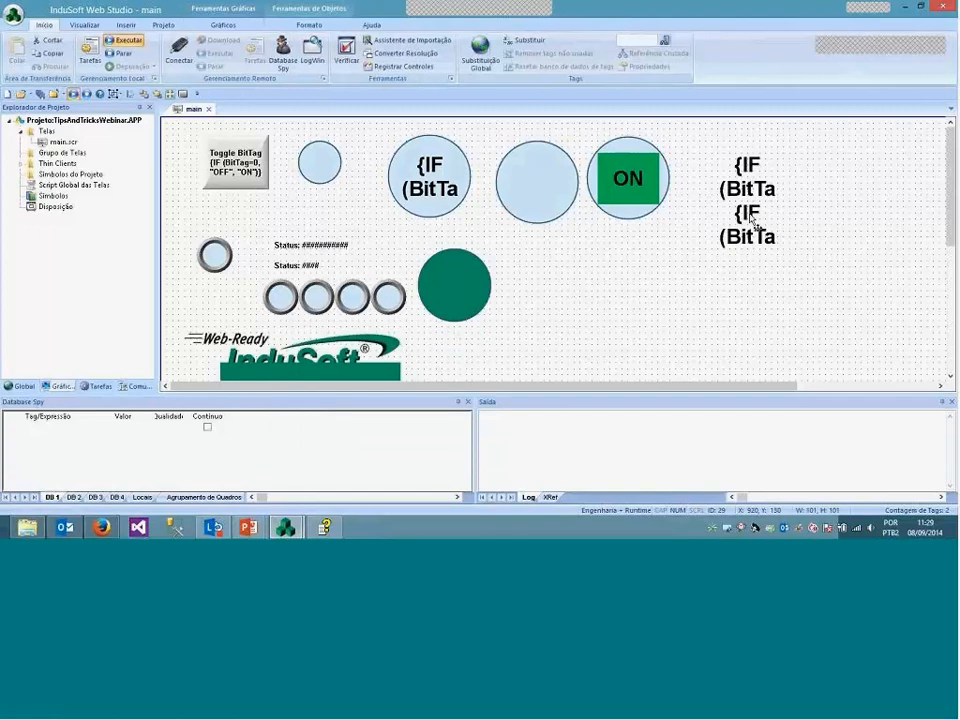
Set the caption font colour of the lower BitTag text copy to white
double_click(754, 229)
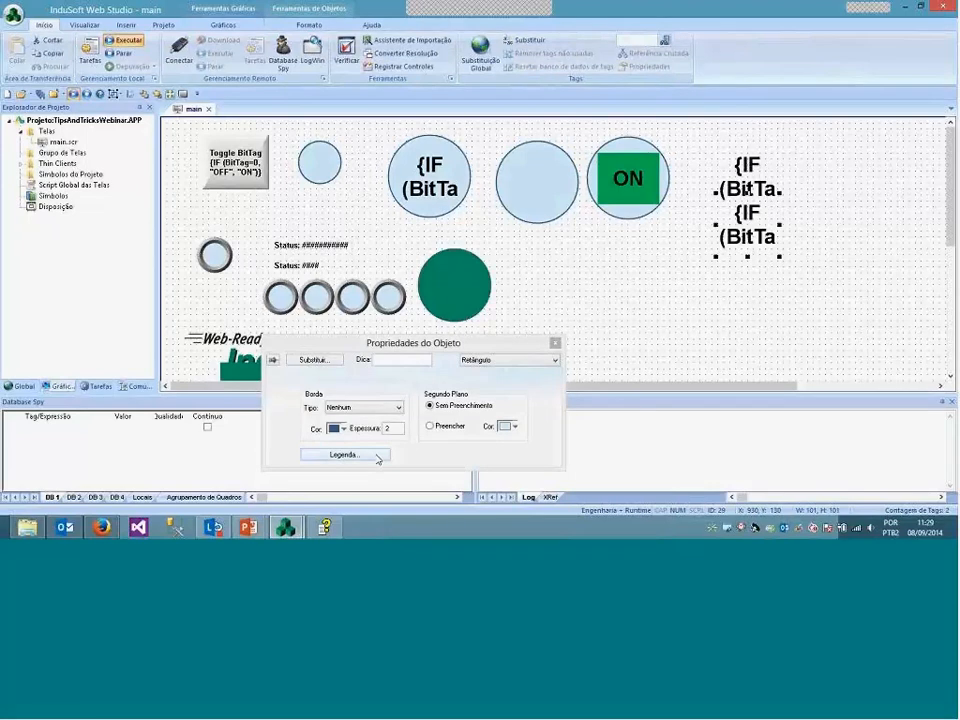
left_click(378, 459)
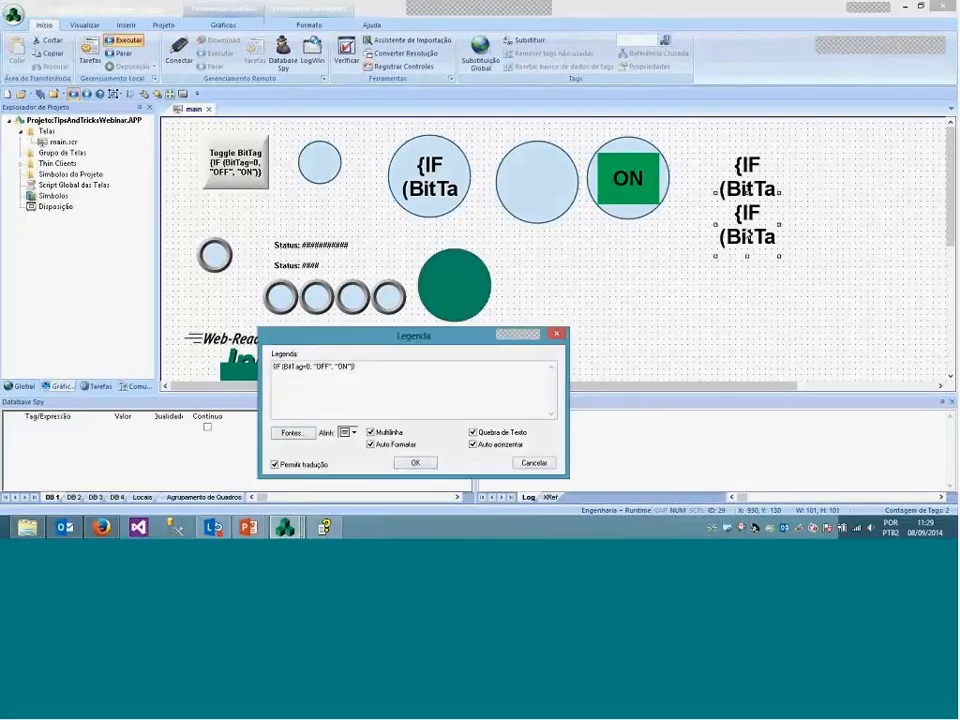
left_click(415, 462)
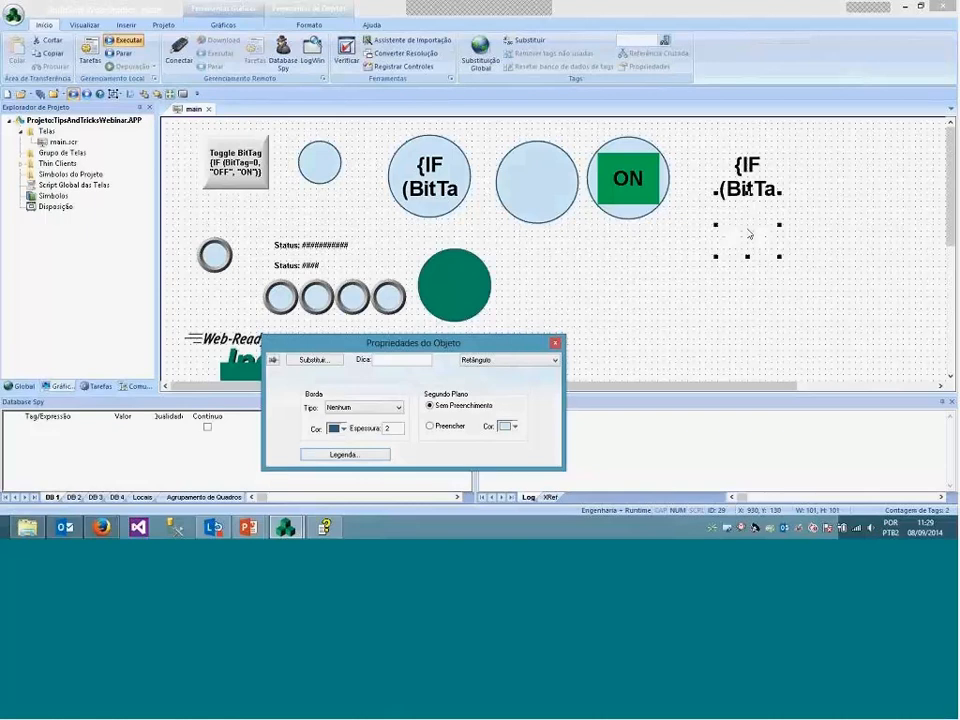
Add another BitTag caption copy at X 930, Y 230, and set its font colour to Yellow
left_click_drag(749, 234, 749, 293)
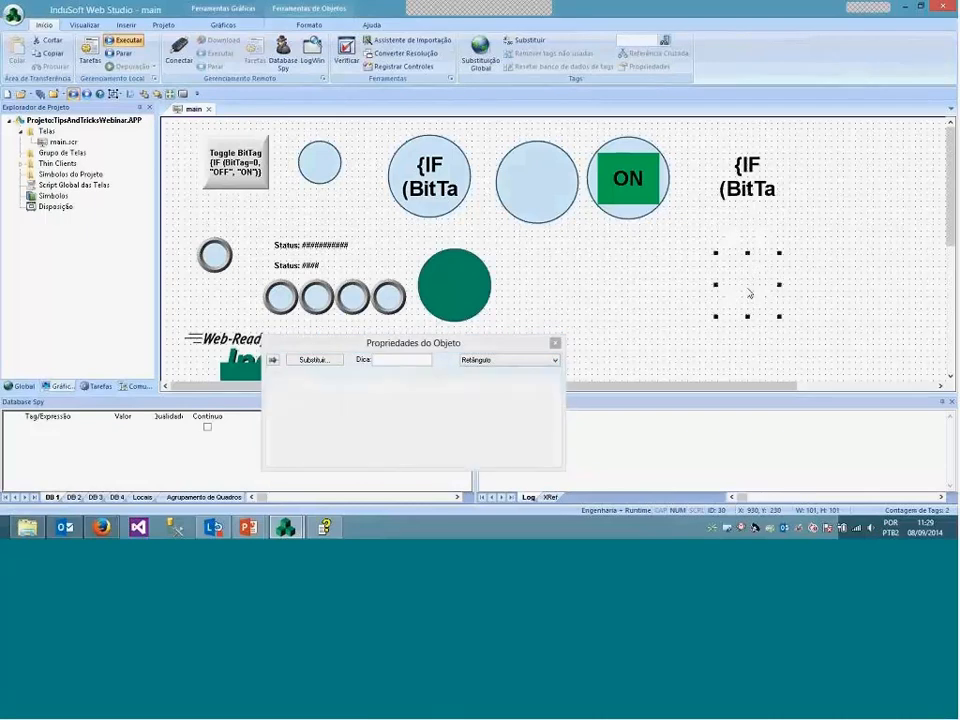
left_click(313, 443)
left_click(292, 432)
left_click(430, 317)
left_click(391, 414)
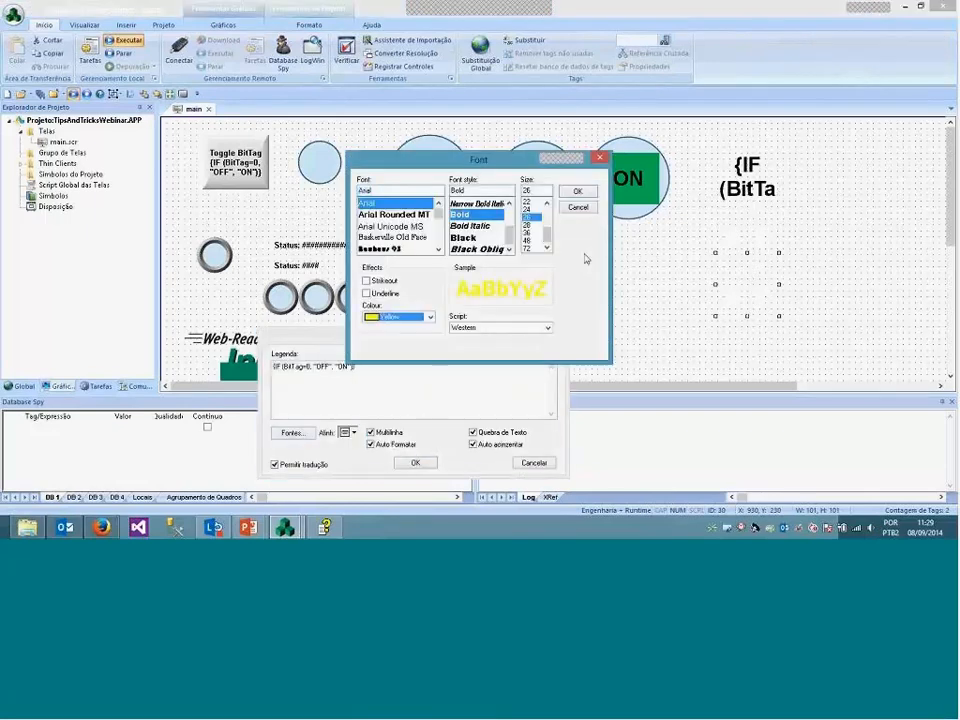
left_click(577, 191)
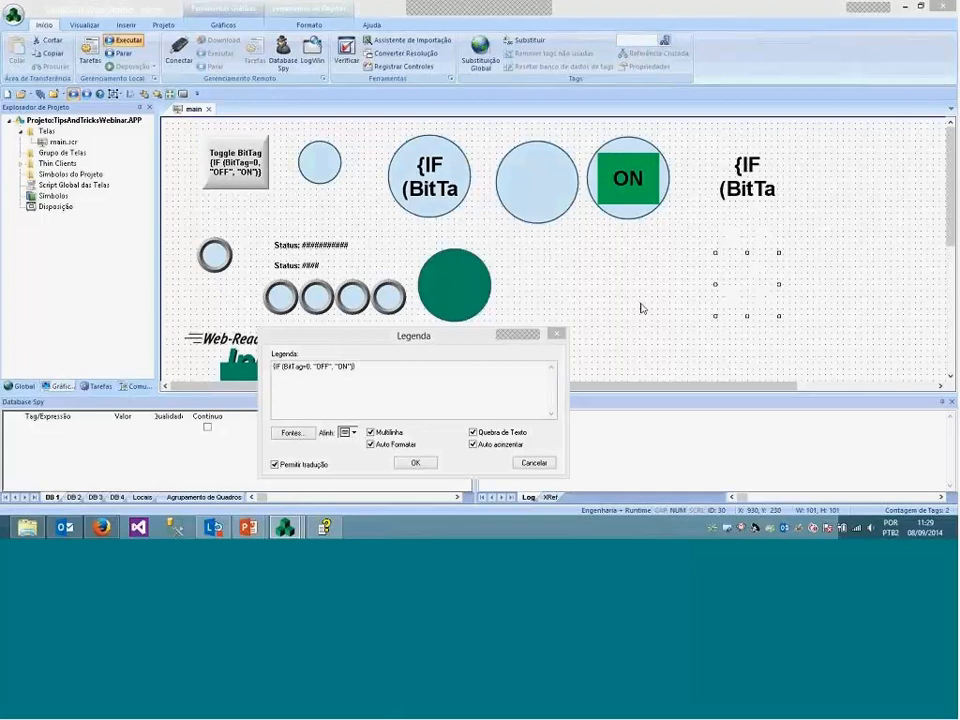
left_click(414, 463)
key("Escape")
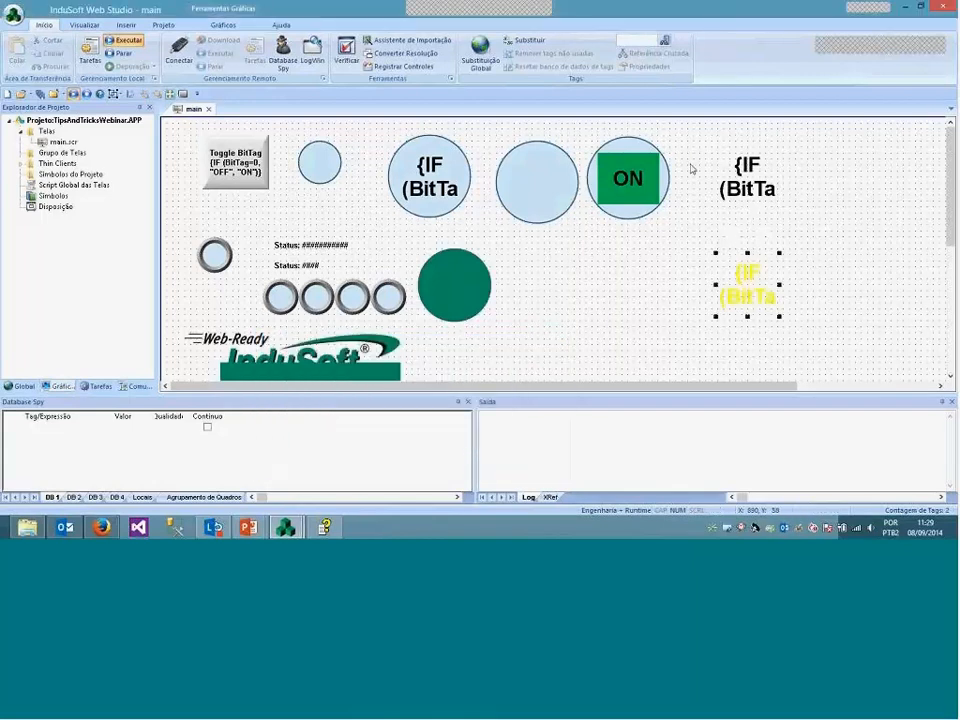
Draw a rectangle about 321 wide and 361 high around the three BitTag captions, and send it behind them
left_click(692, 167)
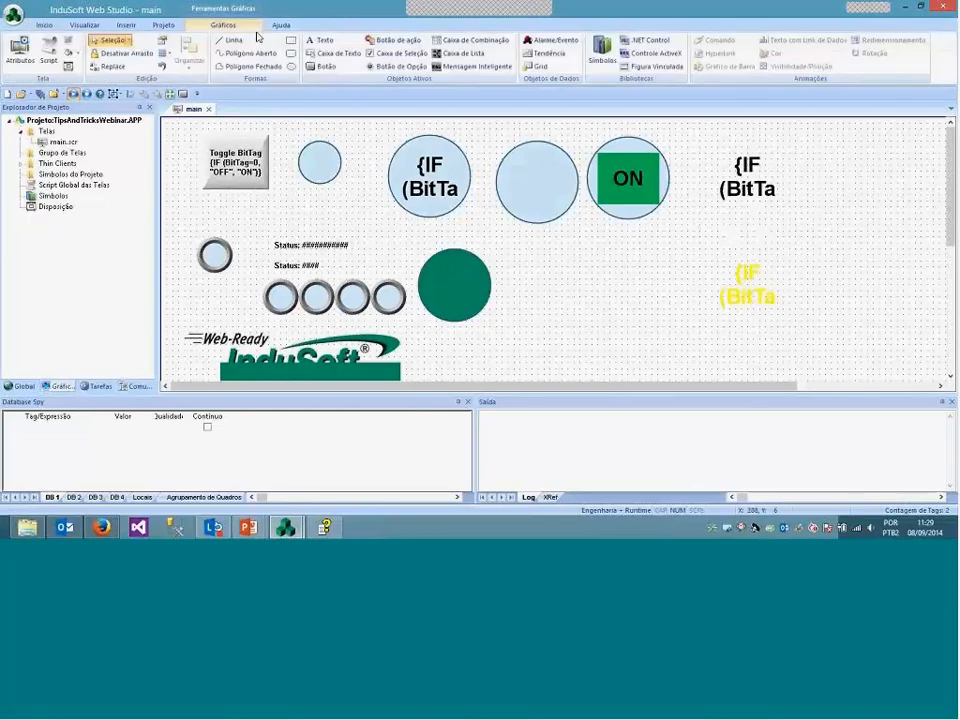
left_click(222, 25)
left_click(290, 42)
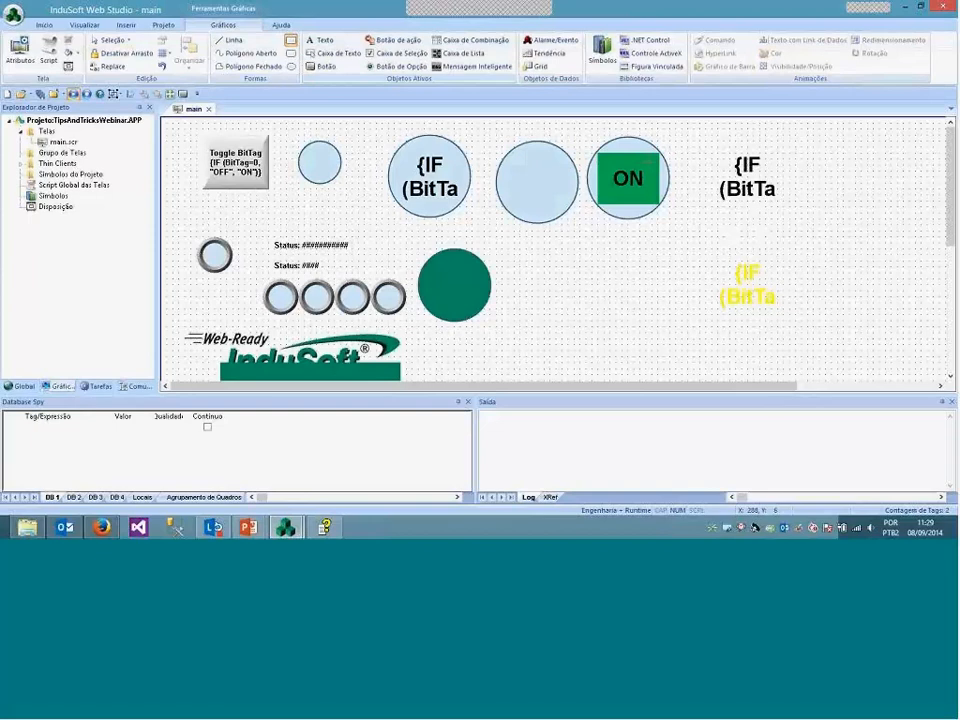
mouse_move(684, 129)
left_mouse_down()
mouse_move(843, 338)
mouse_move(874, 346)
left_mouse_up()
right_click(798, 244)
left_click(828, 430)
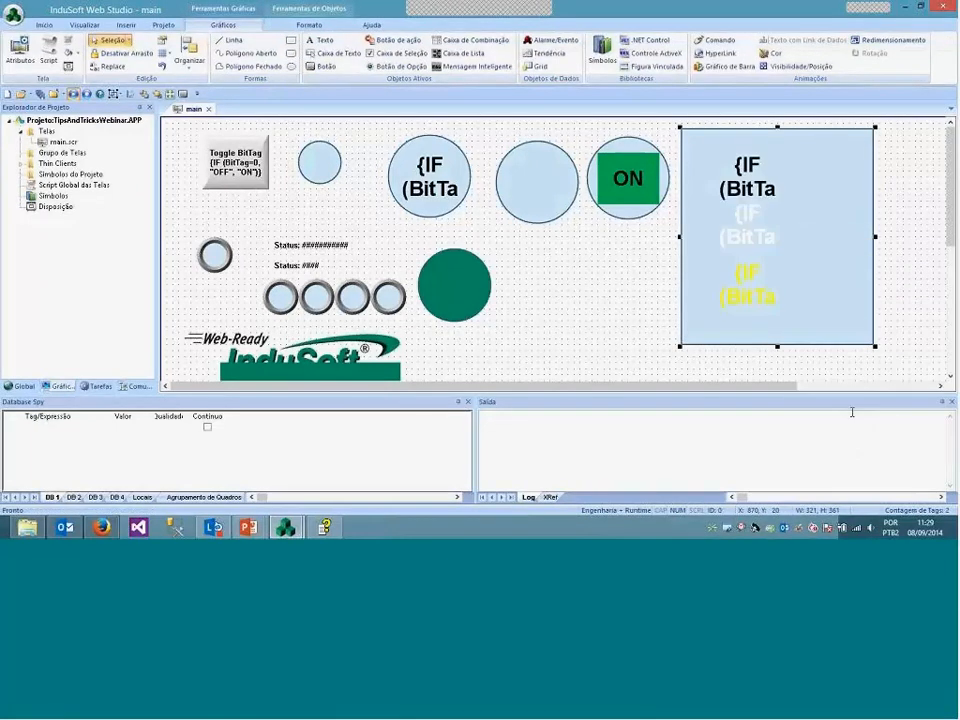
Add a colour animation to the new background rectangle with the expression RGBColor(Red, Green, Blue)
left_click(773, 54)
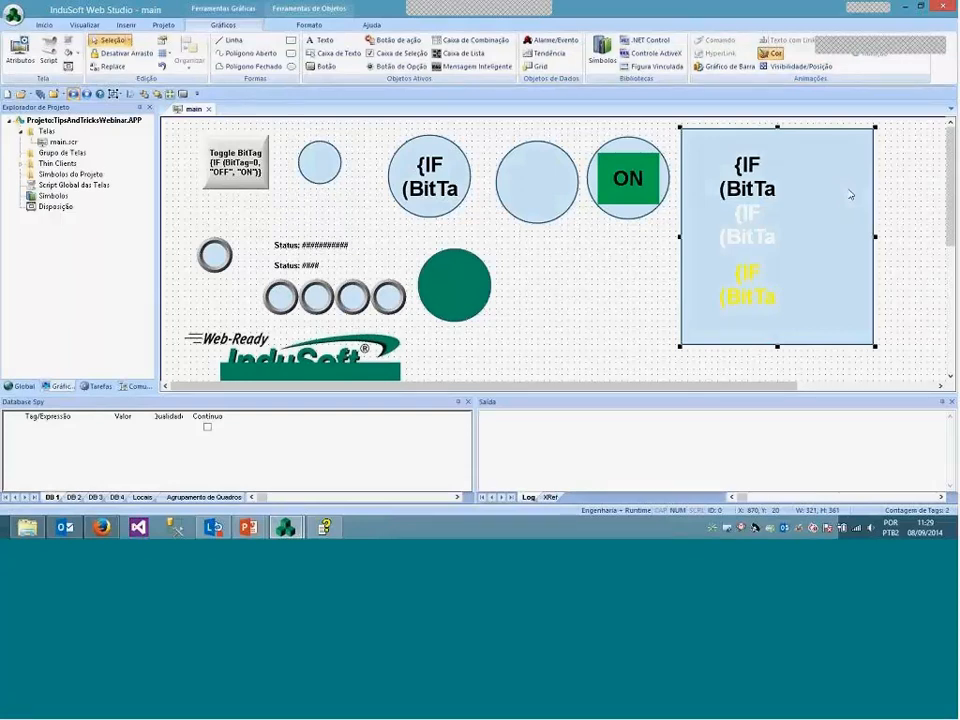
key("Escape")
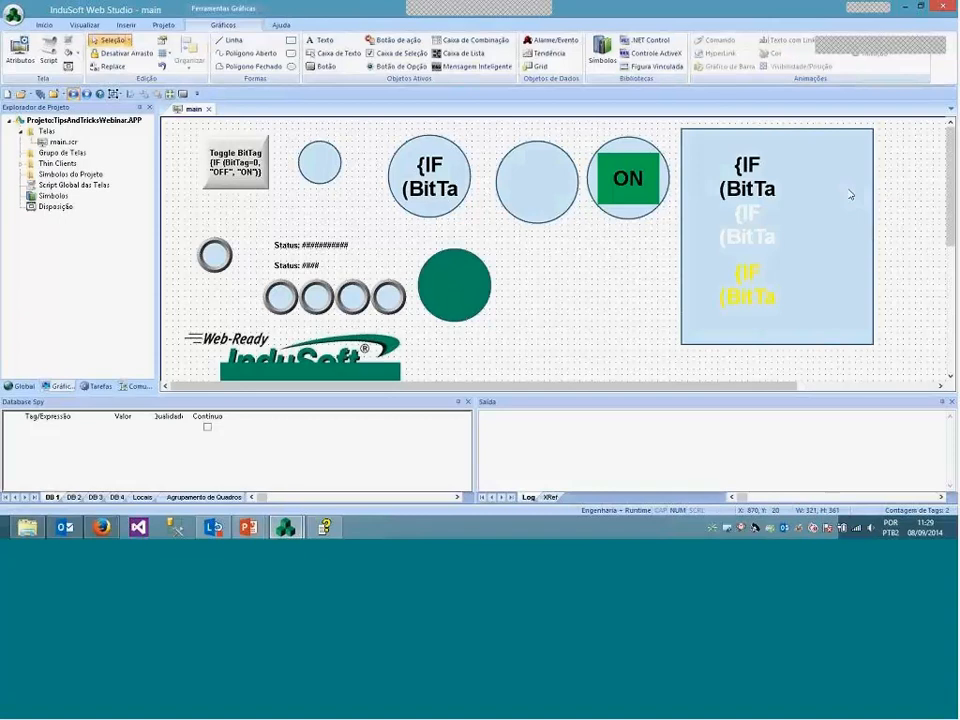
double_click(850, 195)
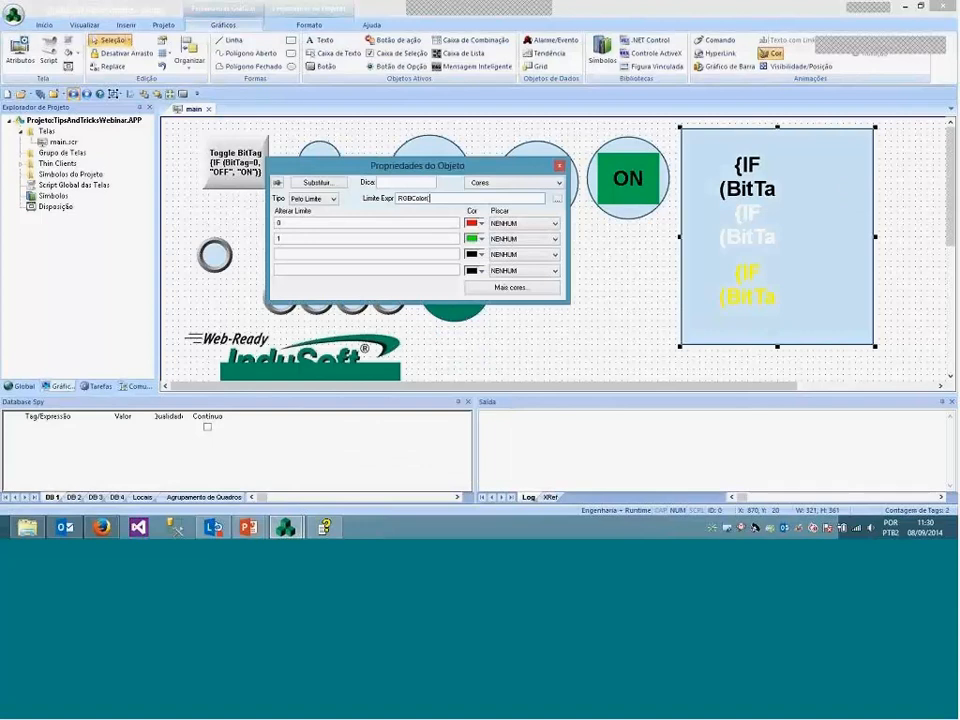
type("R")
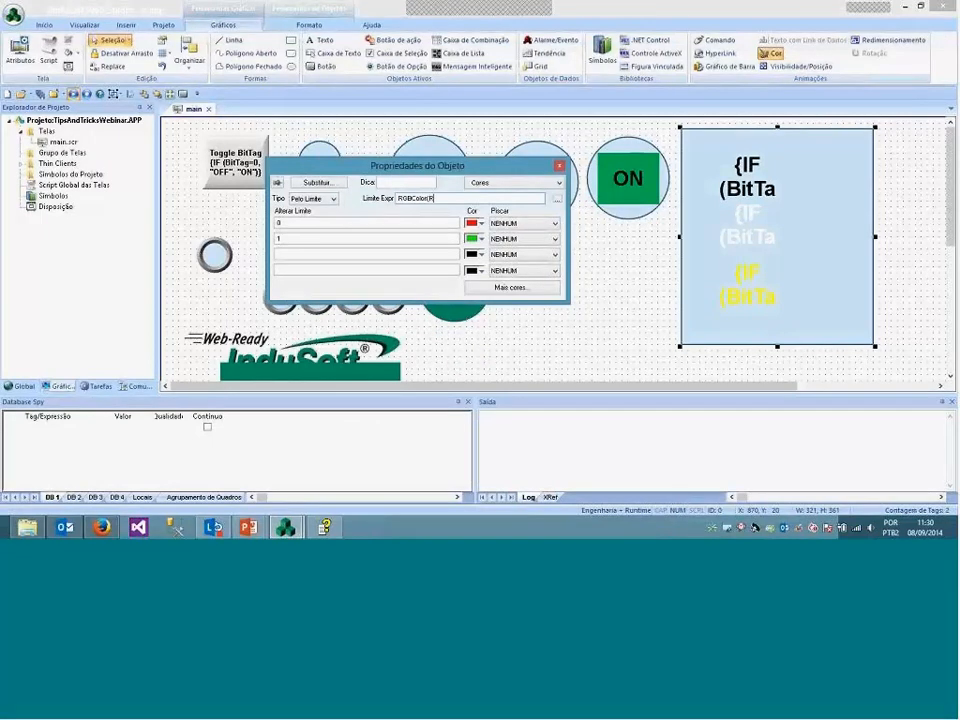
type("ed,")
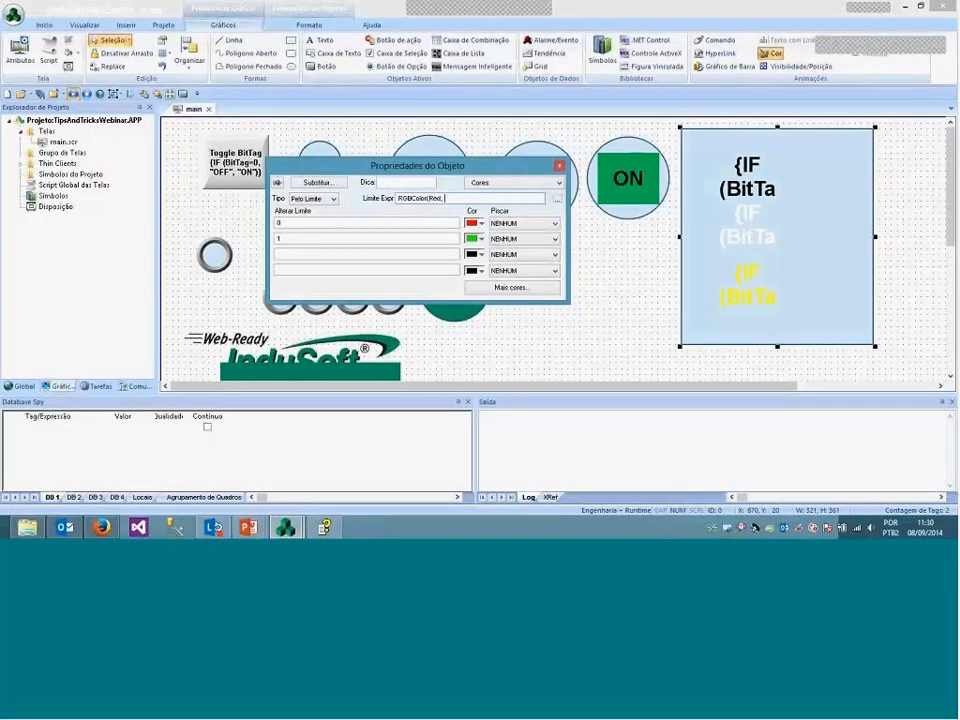
type(" Green, Bl")
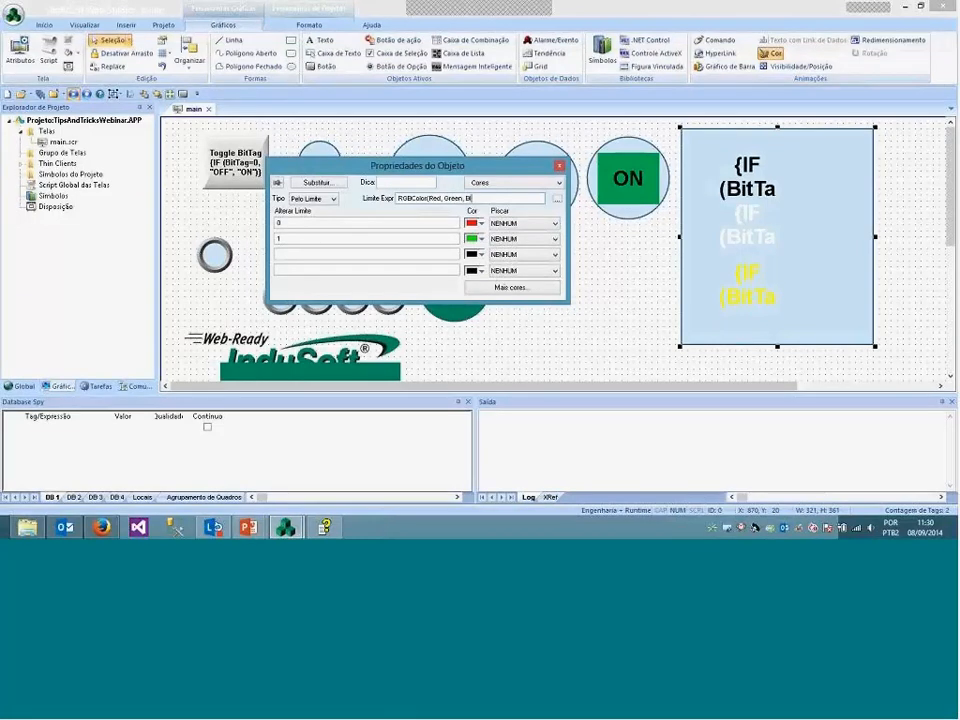
type("ue)")
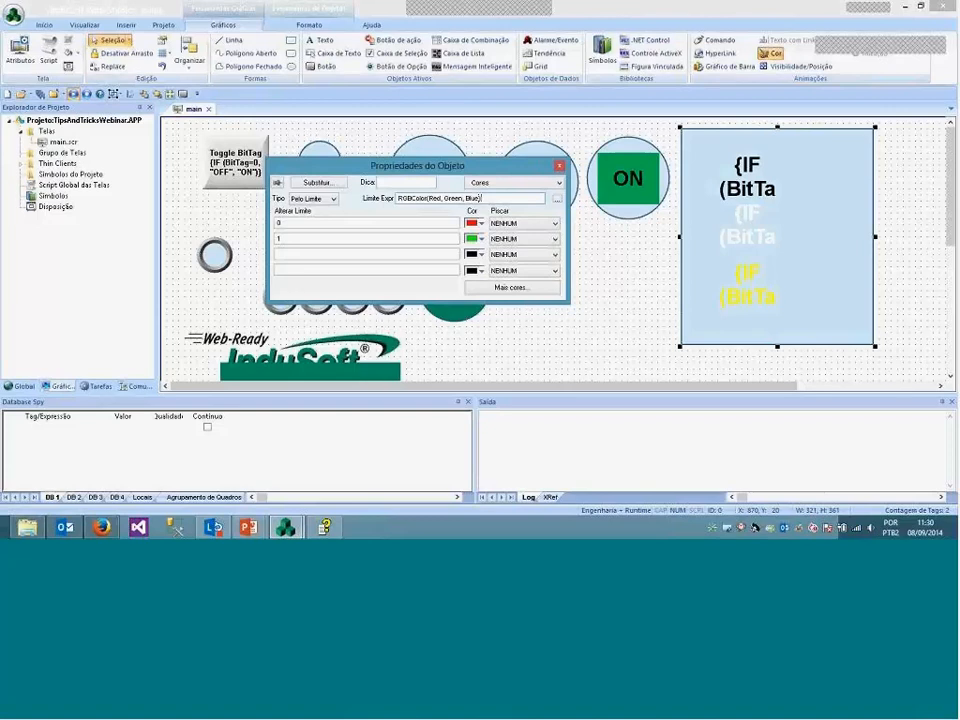
key("Return")
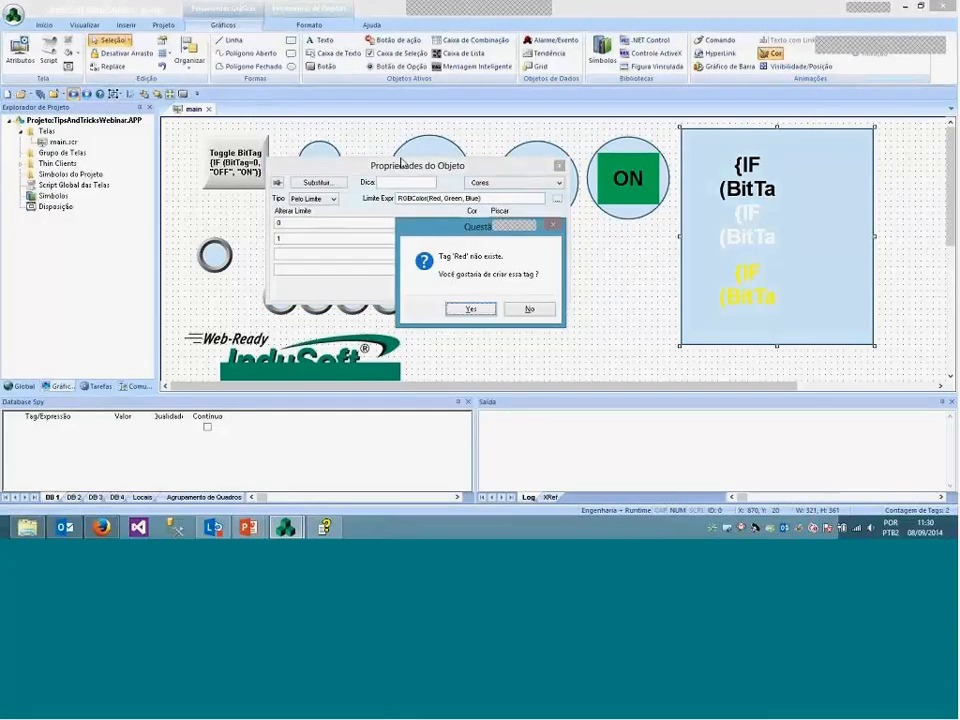
Create the missing tags Red, Green and Blue, switching from the runtime window back to the InduSoft Web Studio editor
left_click(469, 310)
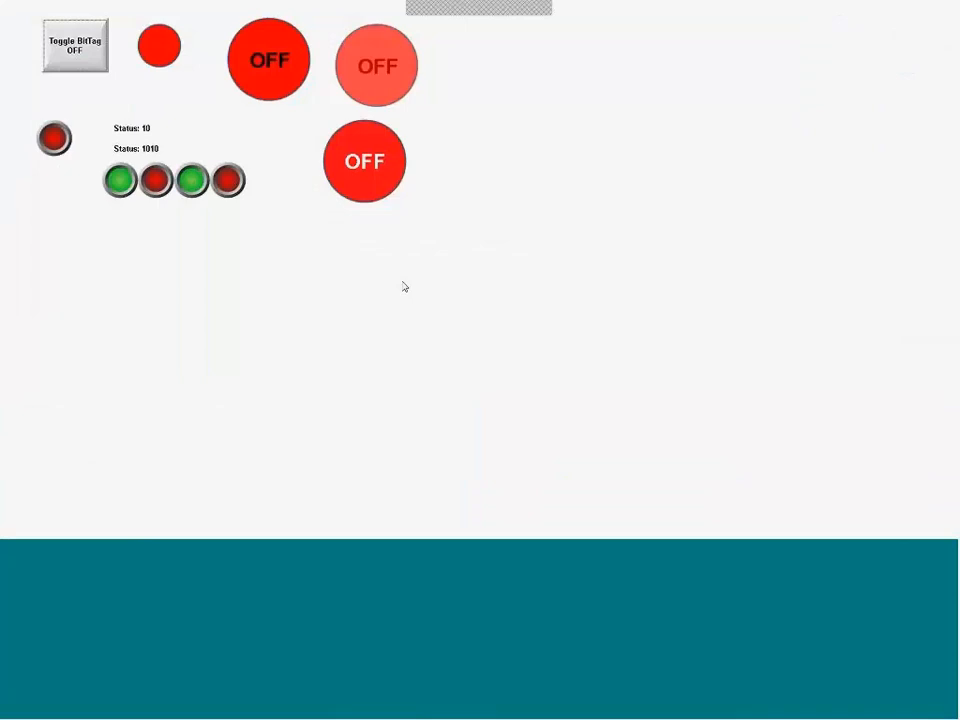
key("alt+Tab")
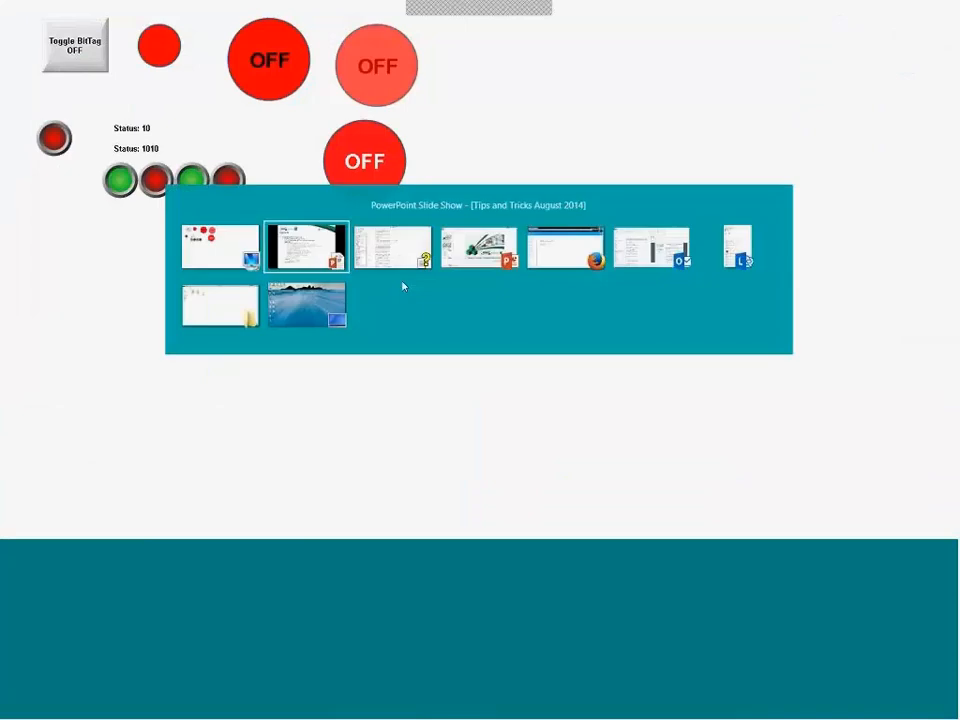
key("alt+Tab")
key("alt+Tab")
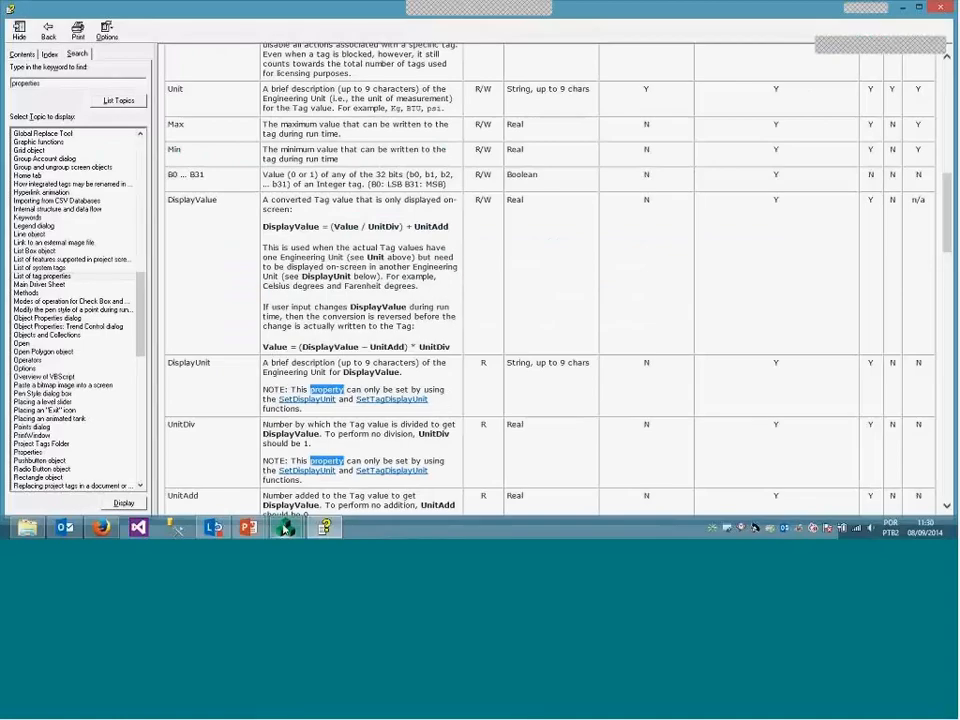
left_click(284, 530)
left_click(222, 462)
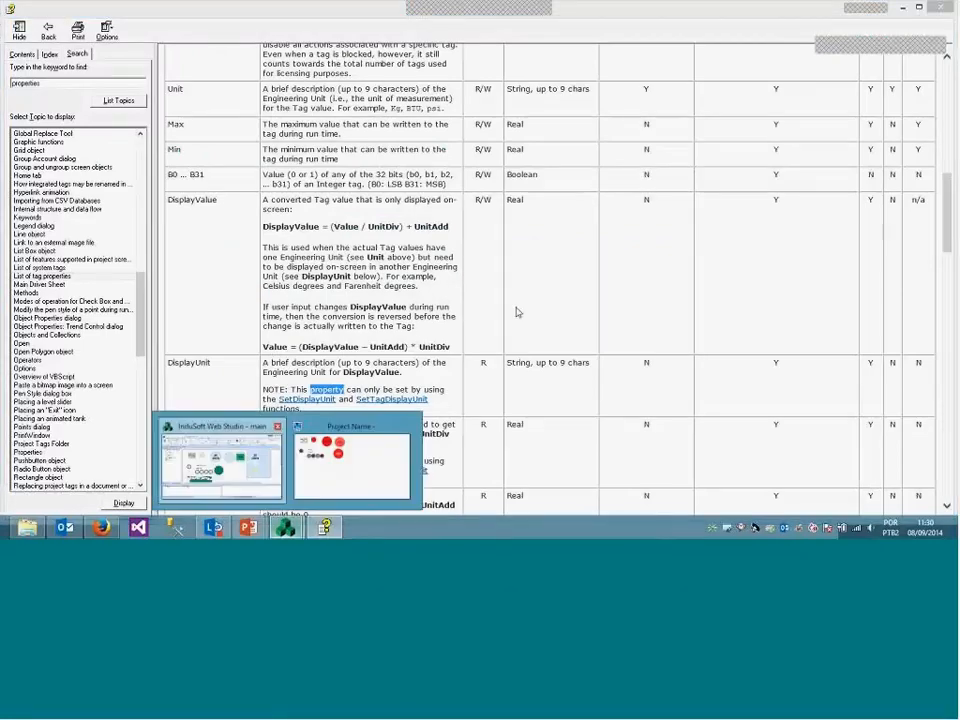
left_click(488, 311)
left_click(412, 287)
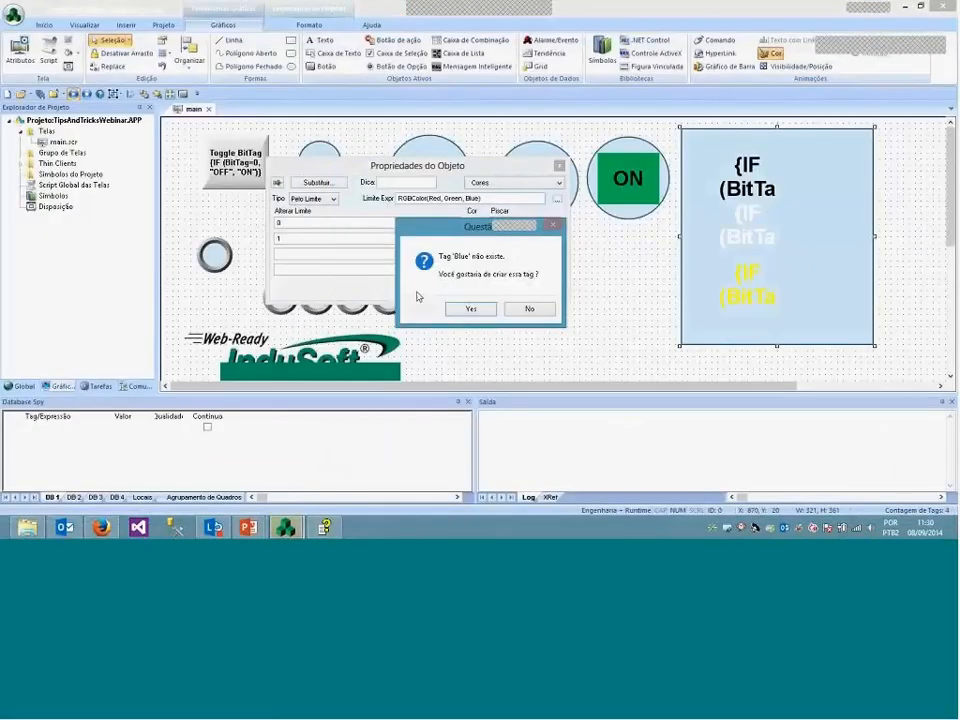
left_click(468, 308)
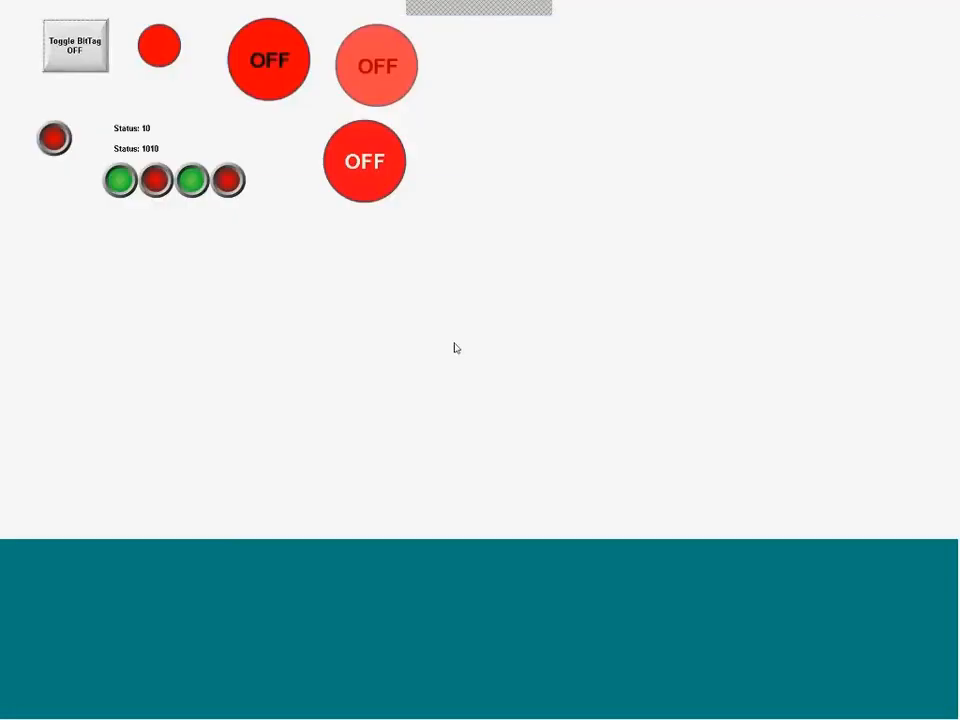
key("alt+Tab")
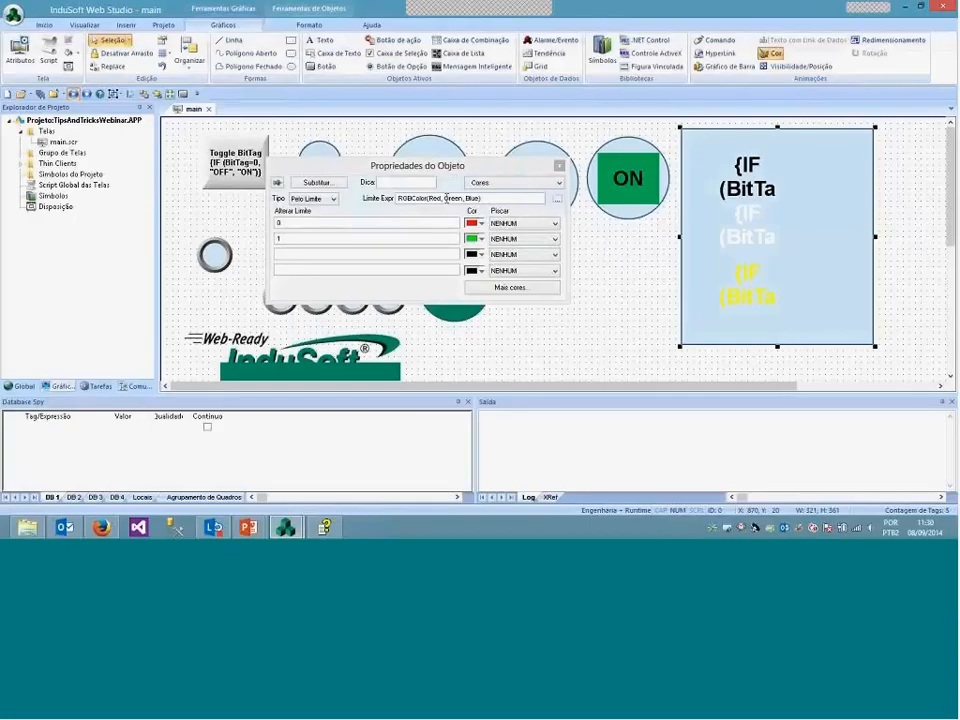
Change the rectangle's colour animation type to Pela Cor and close its properties
left_click(333, 198)
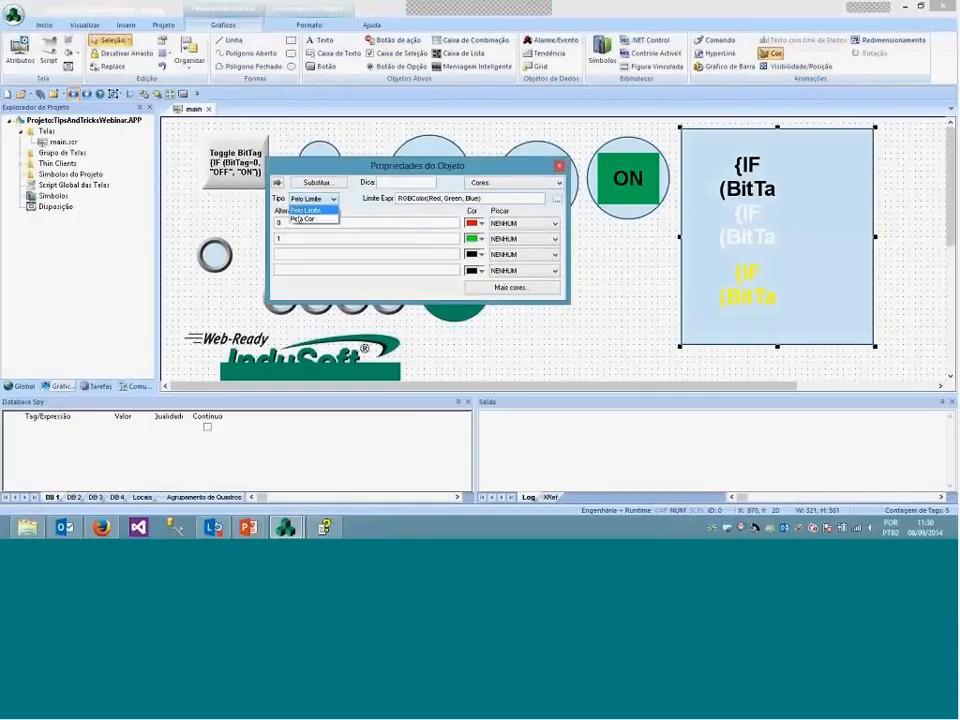
left_click(302, 219)
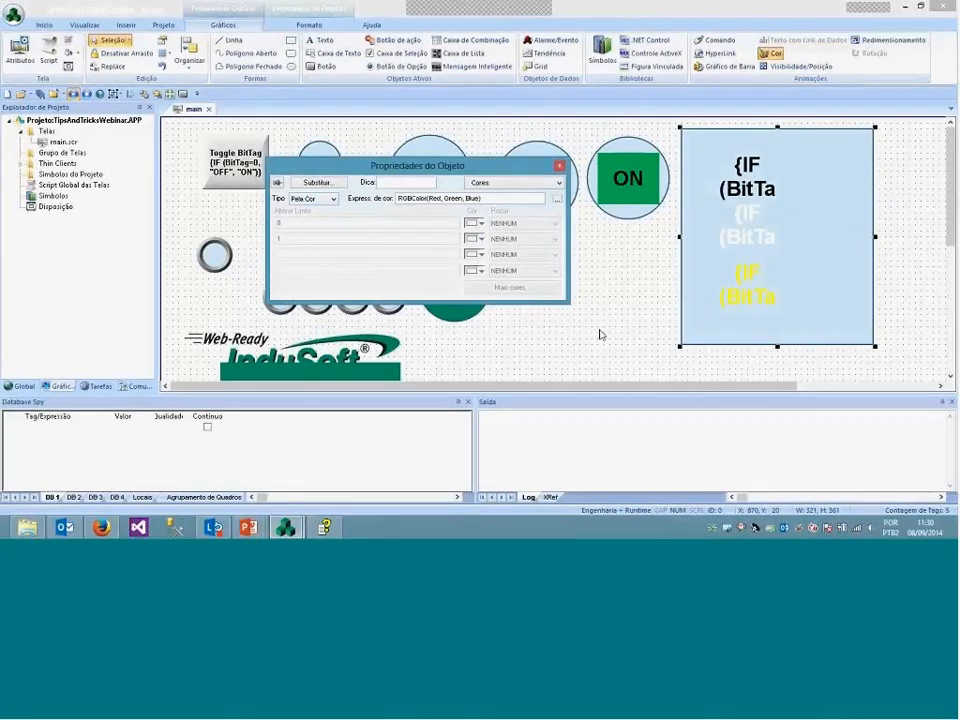
left_click_drag(430, 199, 480, 199)
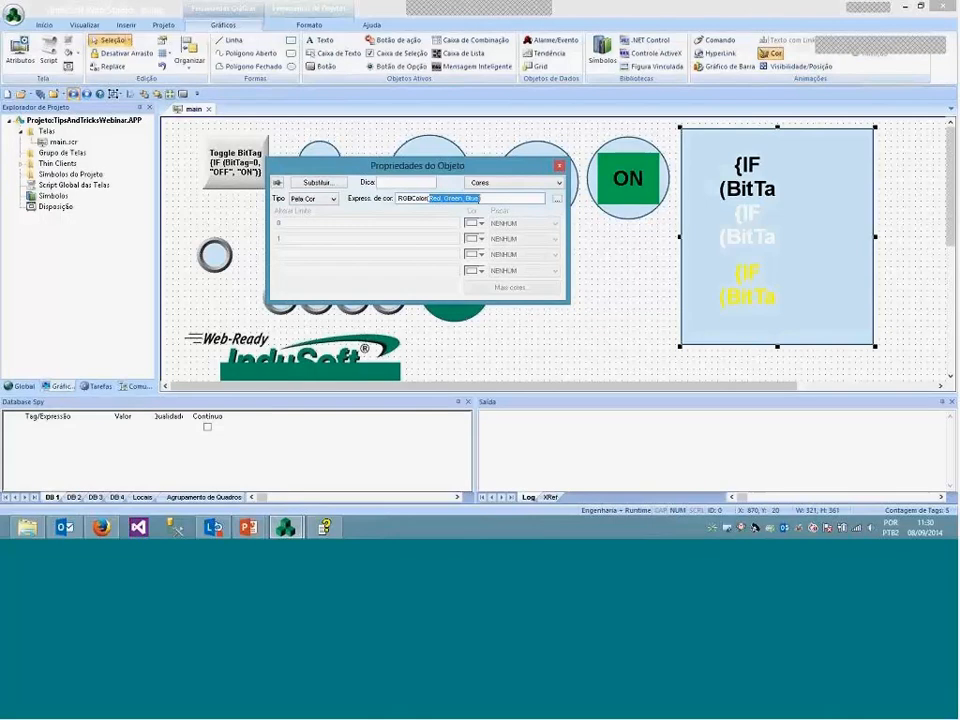
left_click(487, 198)
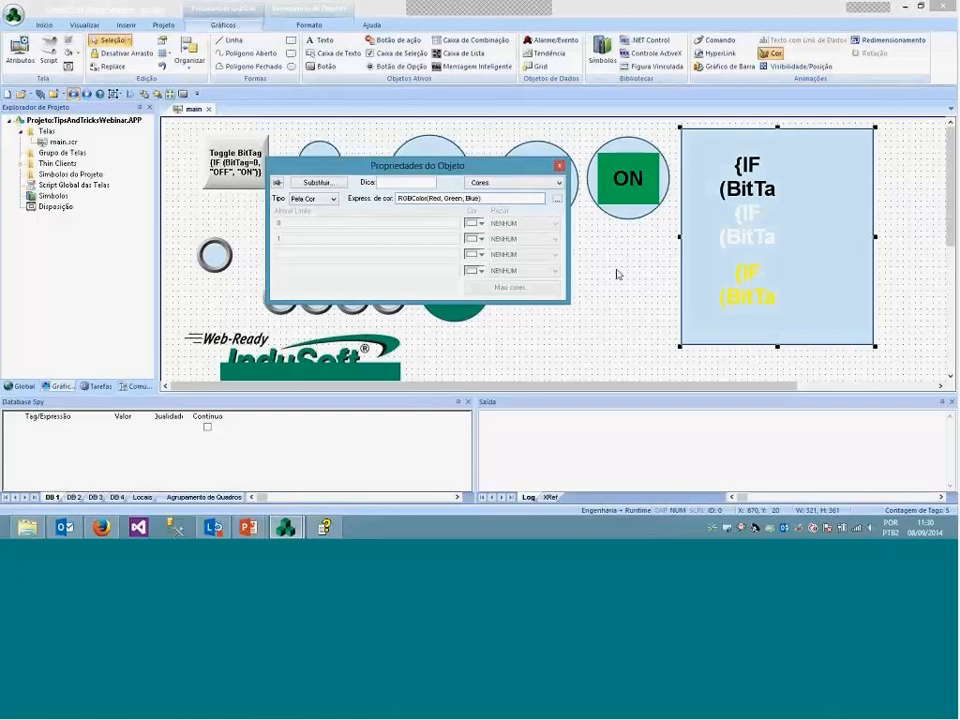
key("Escape")
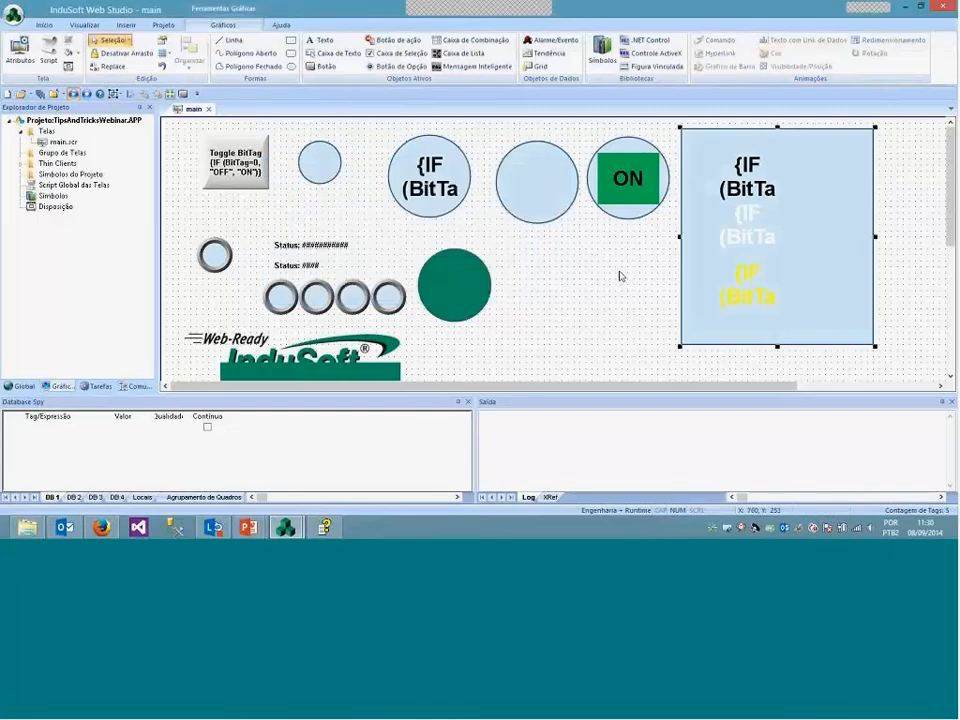
Pick the slider01 symbol from the Sliders folder of the system symbol library
scroll(620, 276, "down", 5)
double_click(58, 197)
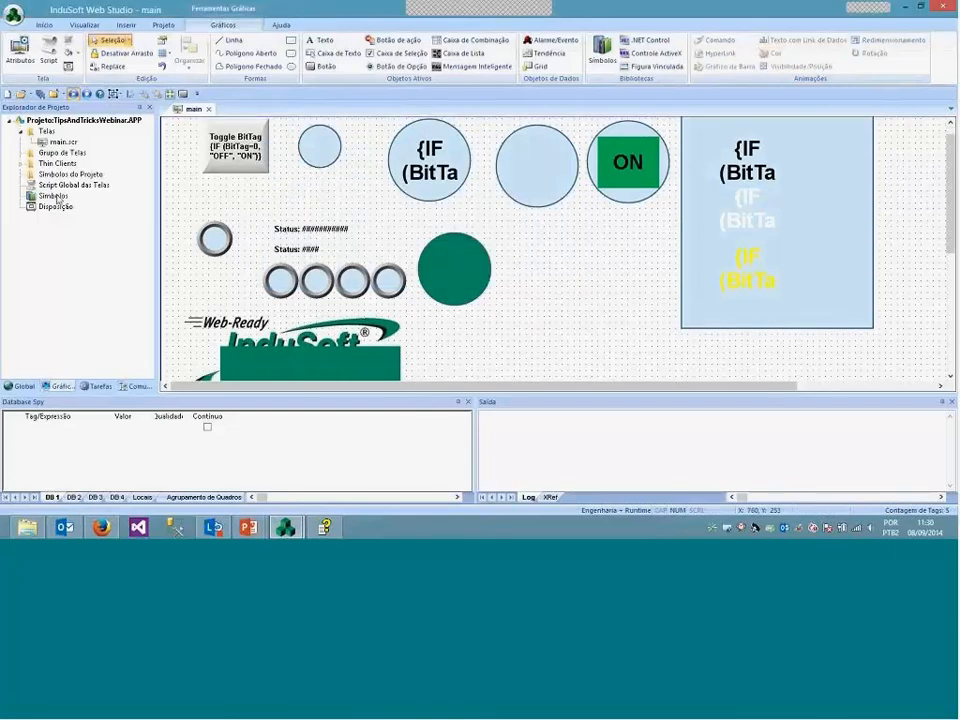
double_click(191, 143)
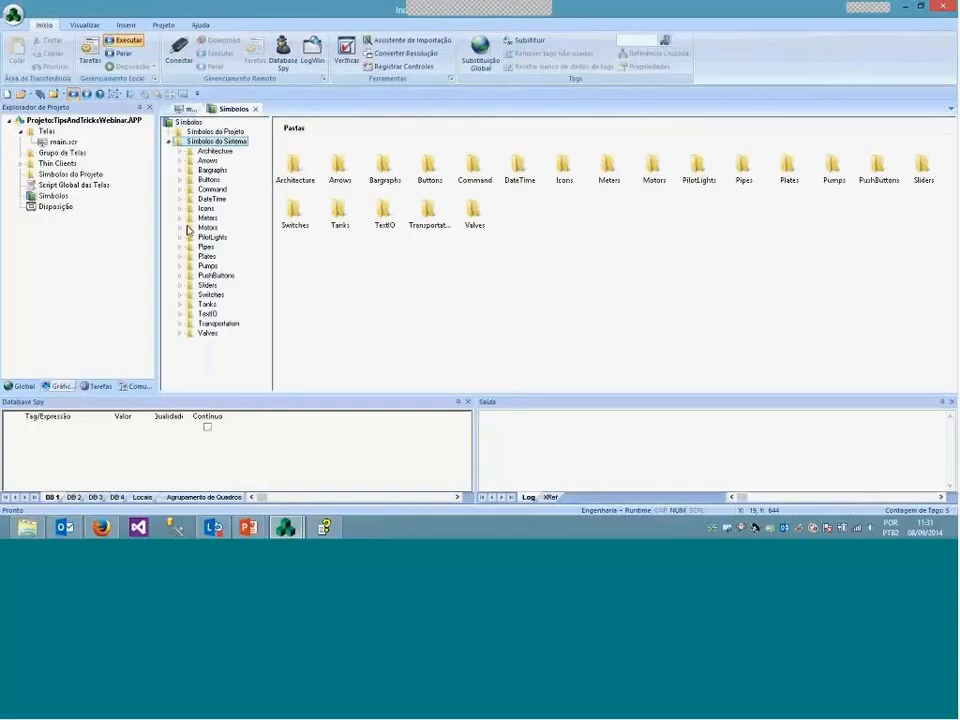
left_click(205, 286)
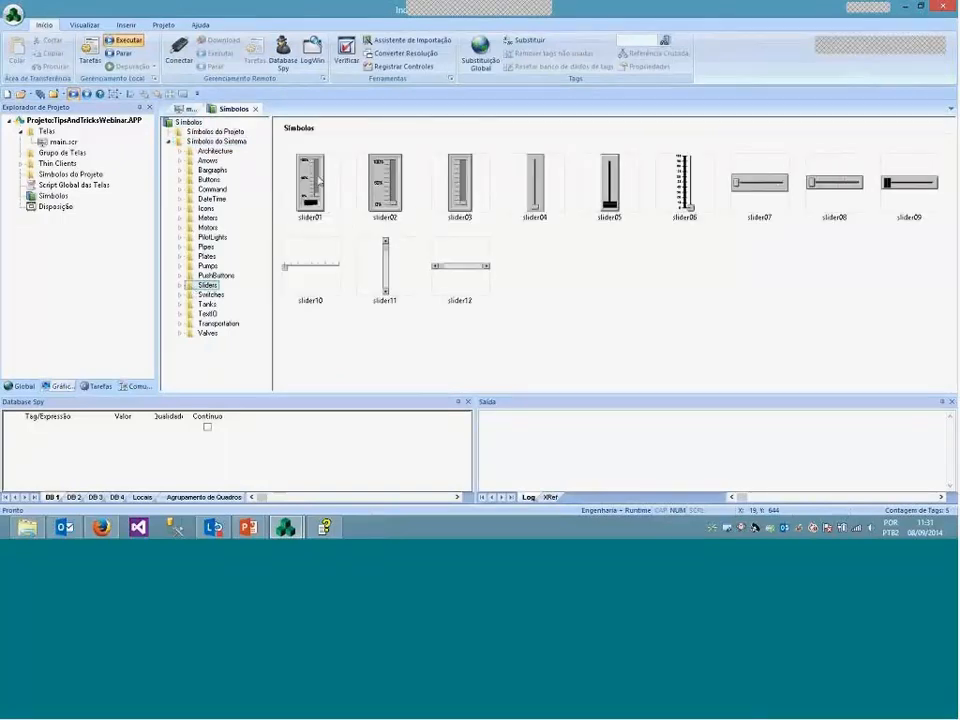
left_click(312, 182)
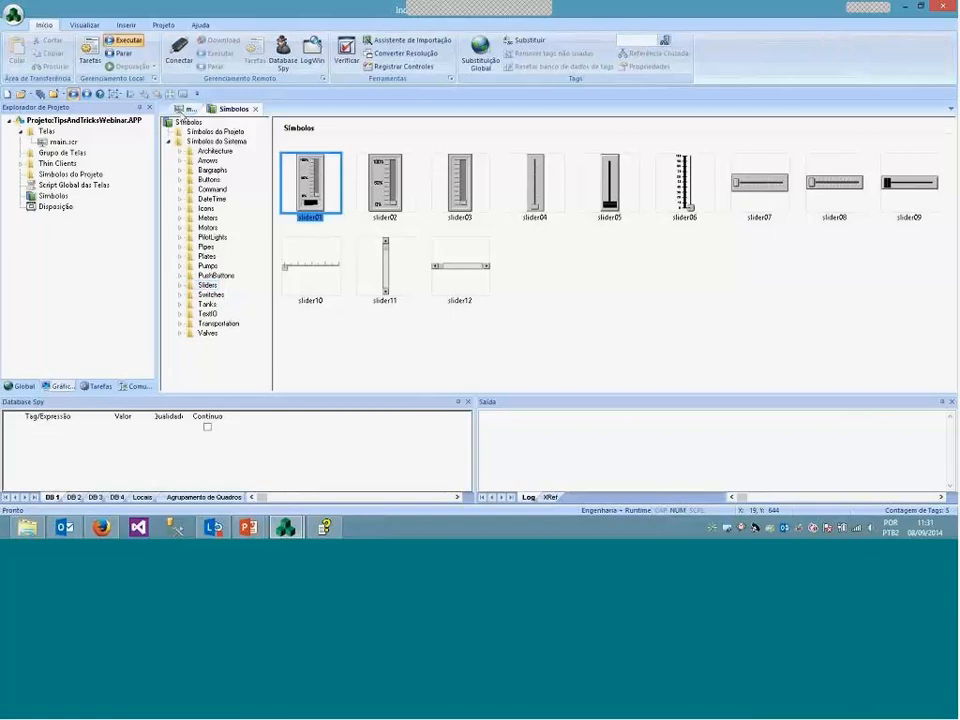
Place the slider01 symbol on the main screen just below the background rectangle, at X 870, Y 390
left_click(190, 108)
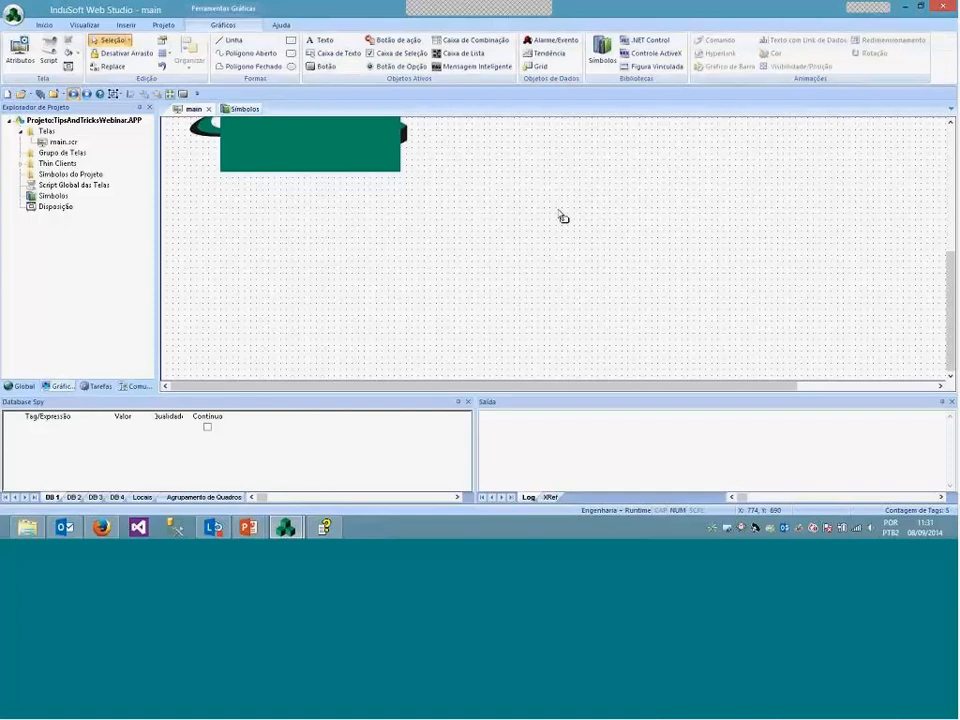
left_click(572, 251)
left_click_drag(525, 390, 738, 390)
scroll(600, 345, "up", 1)
left_click_drag(469, 336, 557, 198)
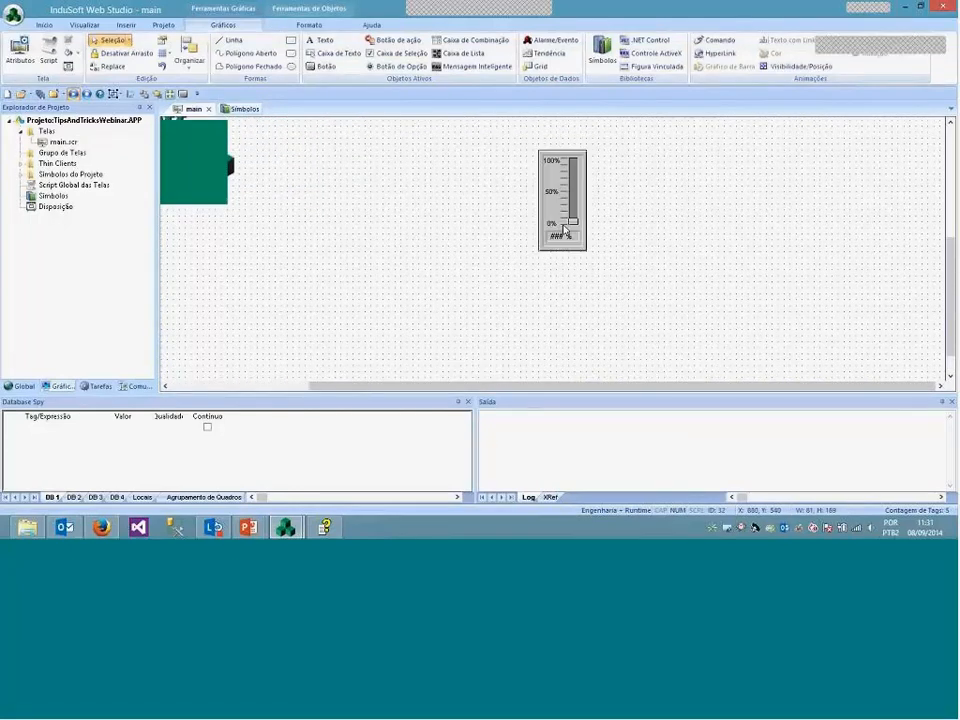
scroll(572, 280, "up", 5)
left_click_drag(573, 301, 542, 257)
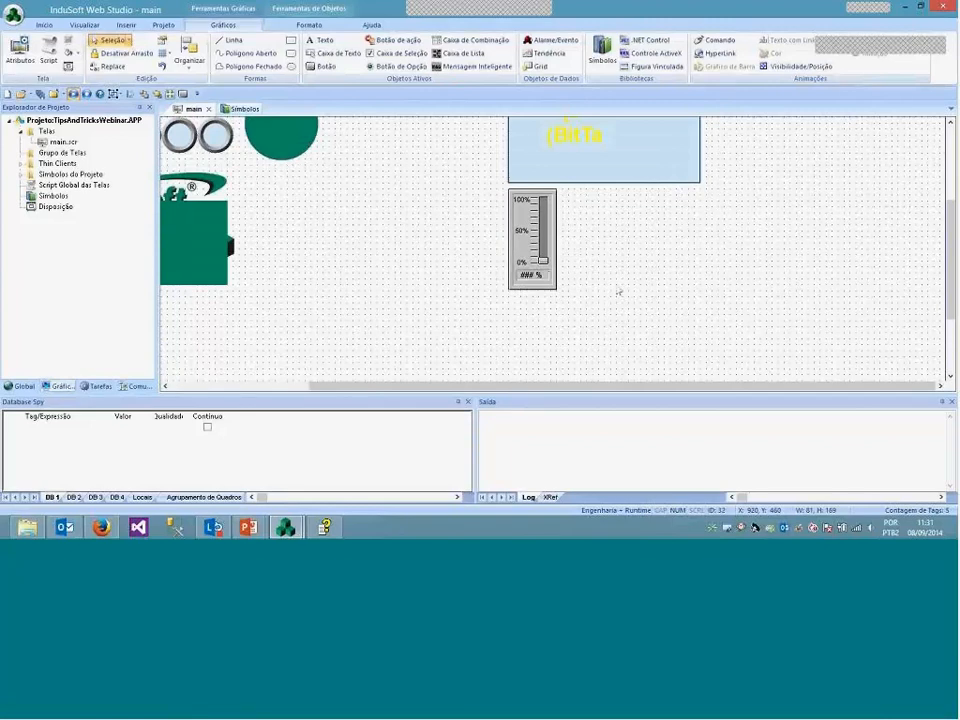
Link the slider to the Red tag and set its Max to 255
double_click(525, 277)
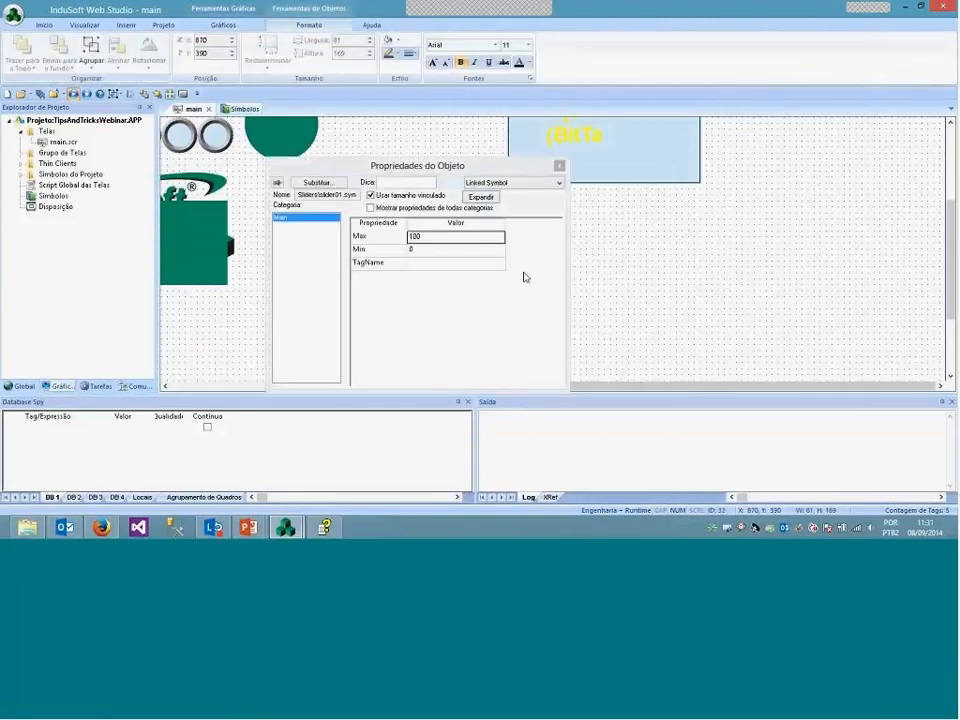
double_click(430, 263)
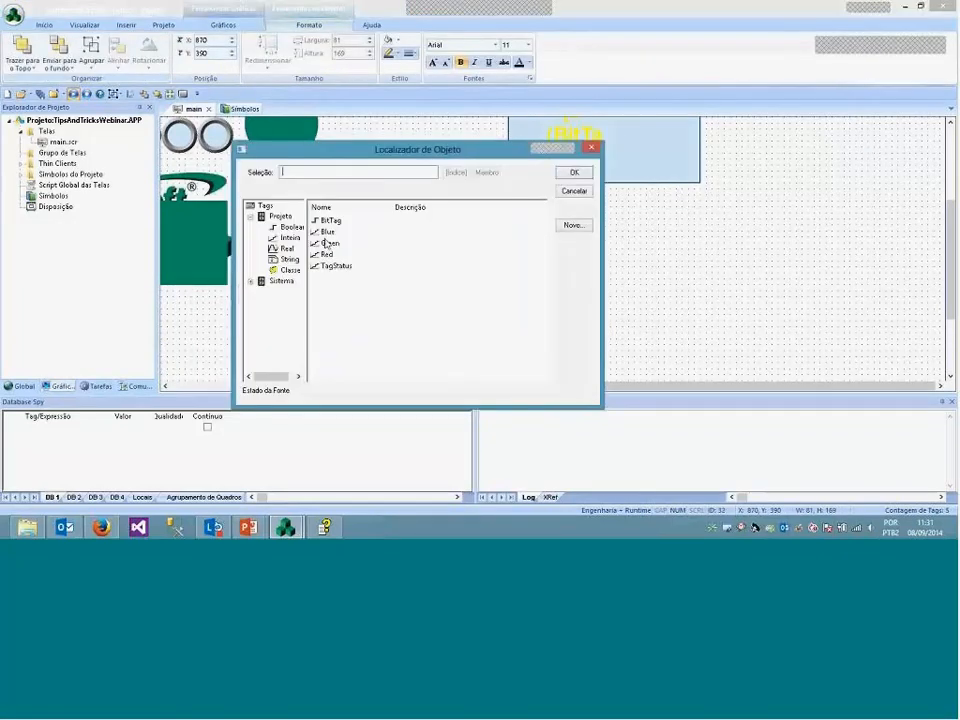
left_click(326, 254)
left_click(573, 172)
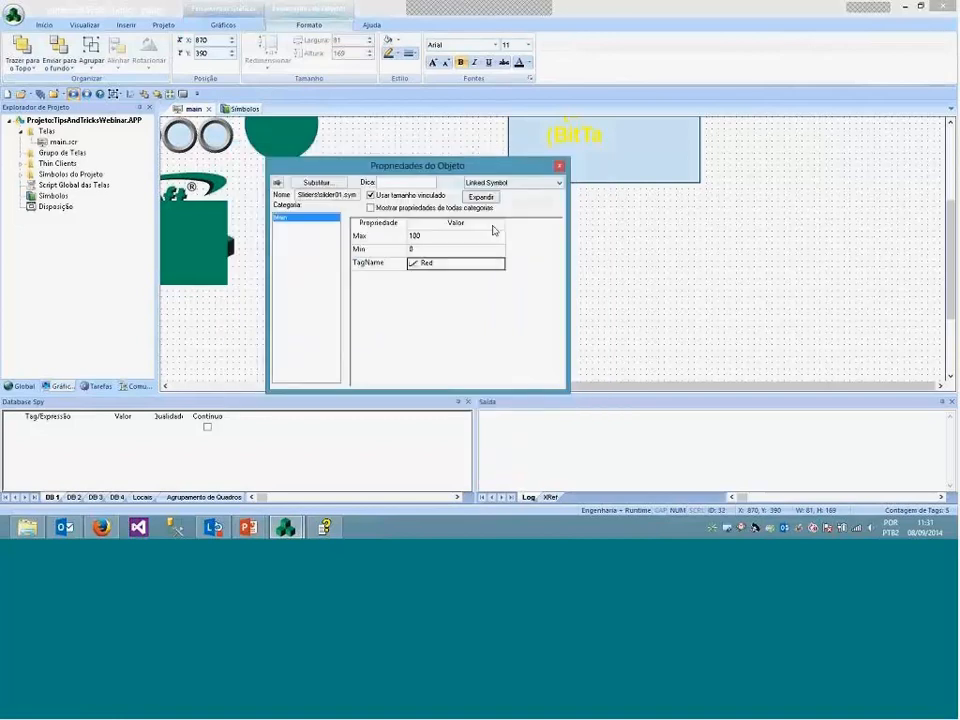
left_click(421, 237)
type("255")
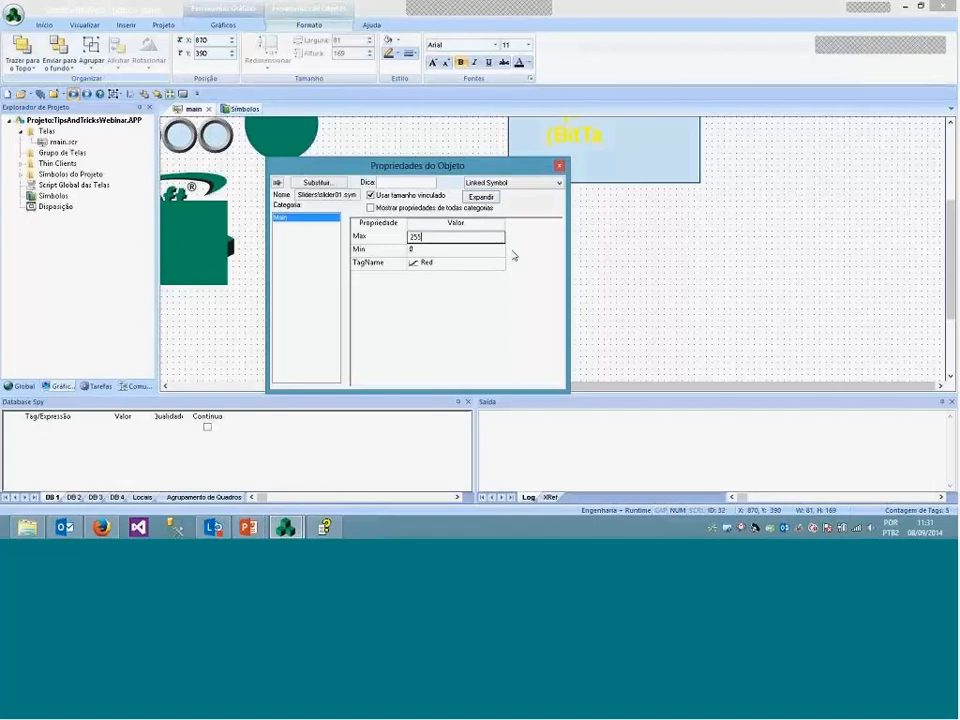
key("Tab")
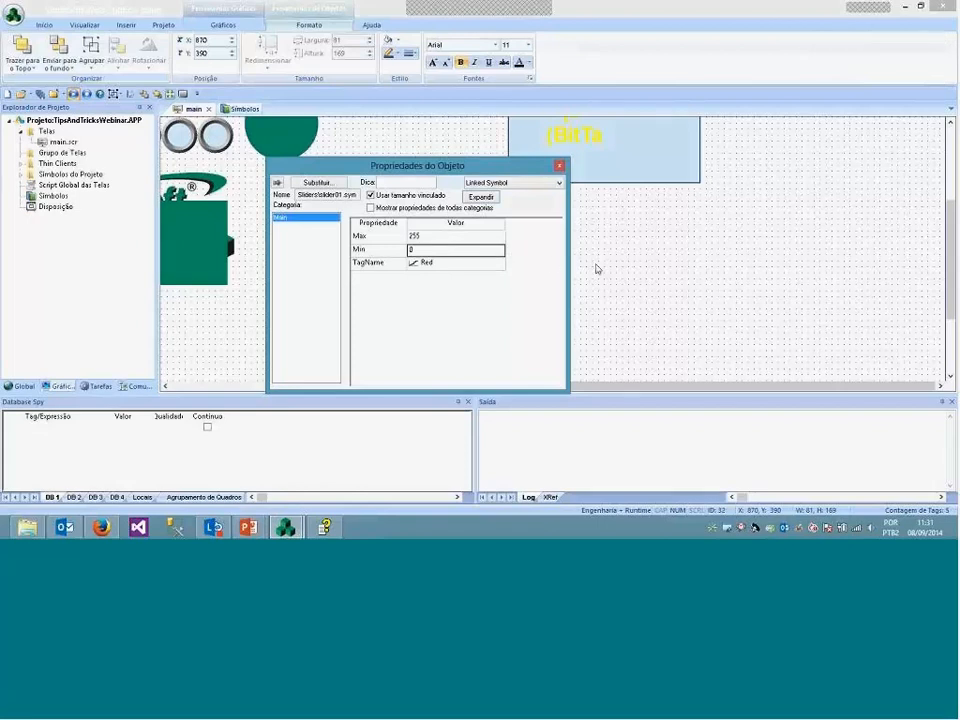
Close the Red slider's properties and place two copies of the slider in a row beside it, at X 960 and X 1050
left_click(424, 238)
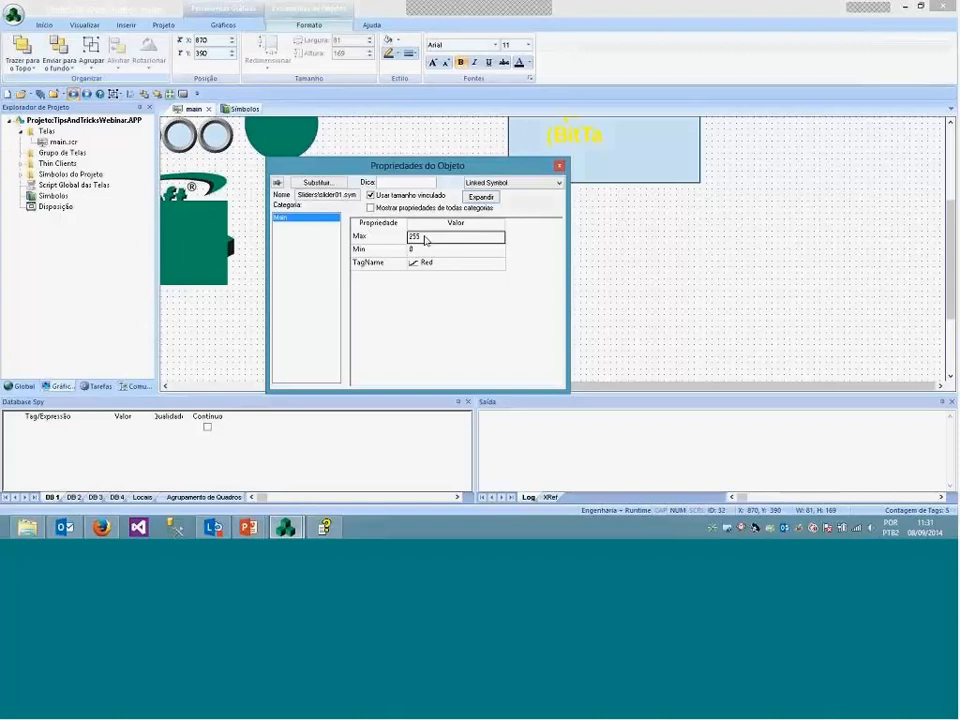
left_click(371, 240)
left_click(455, 238)
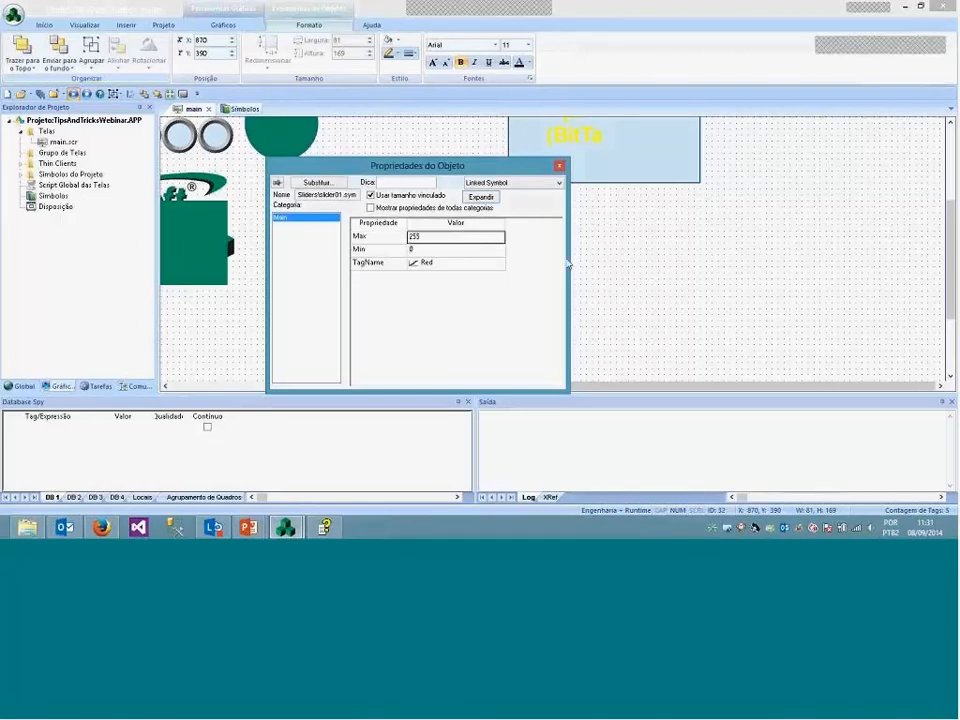
left_click(624, 261)
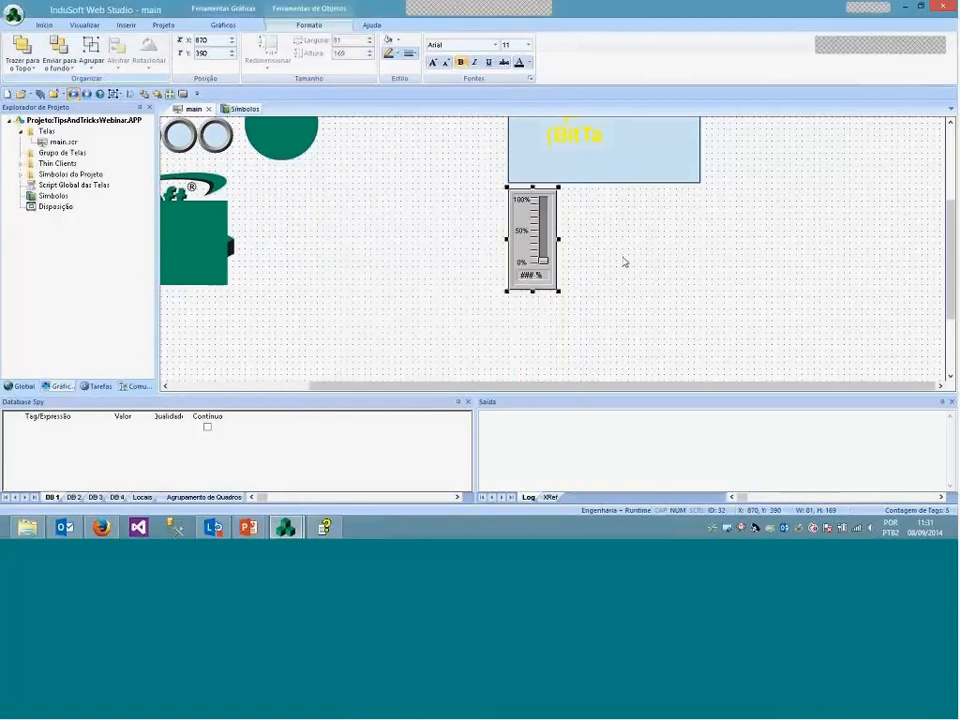
left_click(624, 261)
left_click_drag(527, 244, 638, 253)
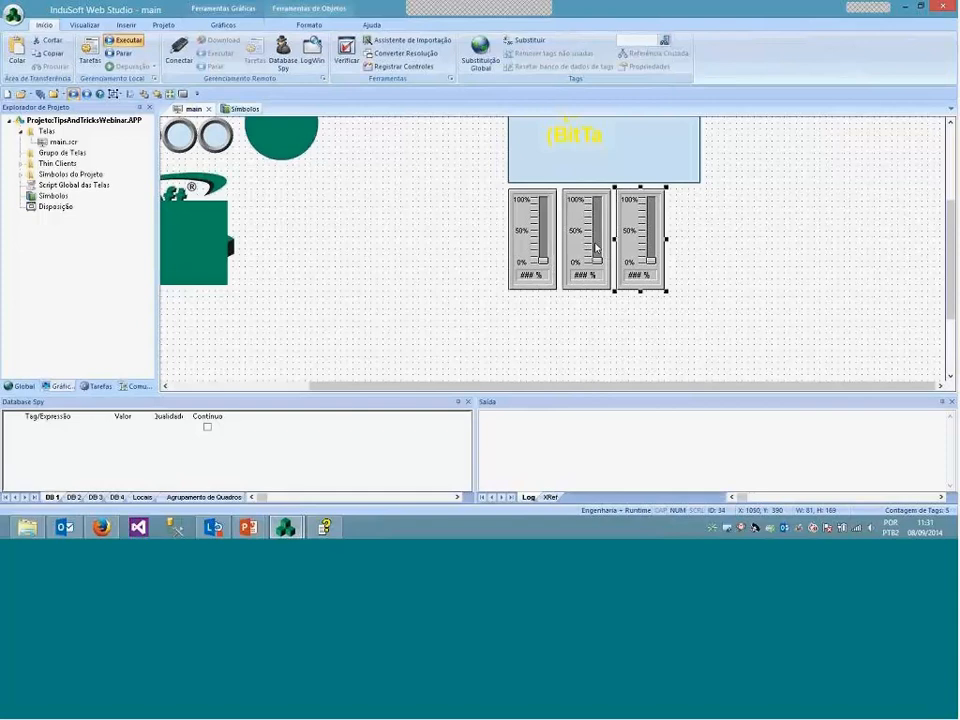
Set the middle slider's TagName to Green
double_click(596, 249)
left_click(465, 266)
type("G")
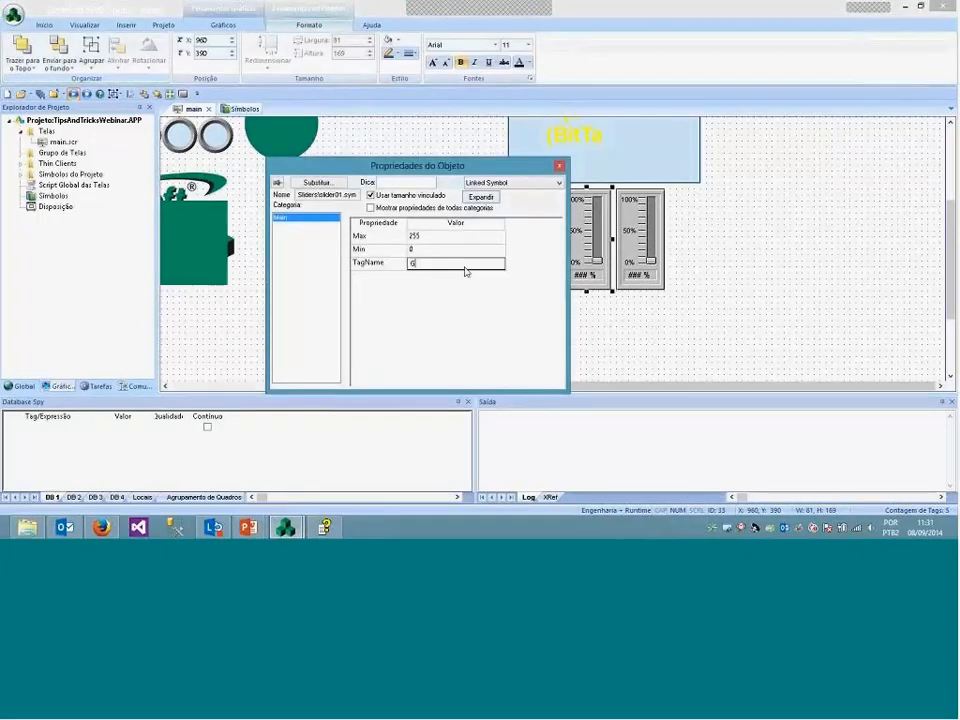
type("reen")
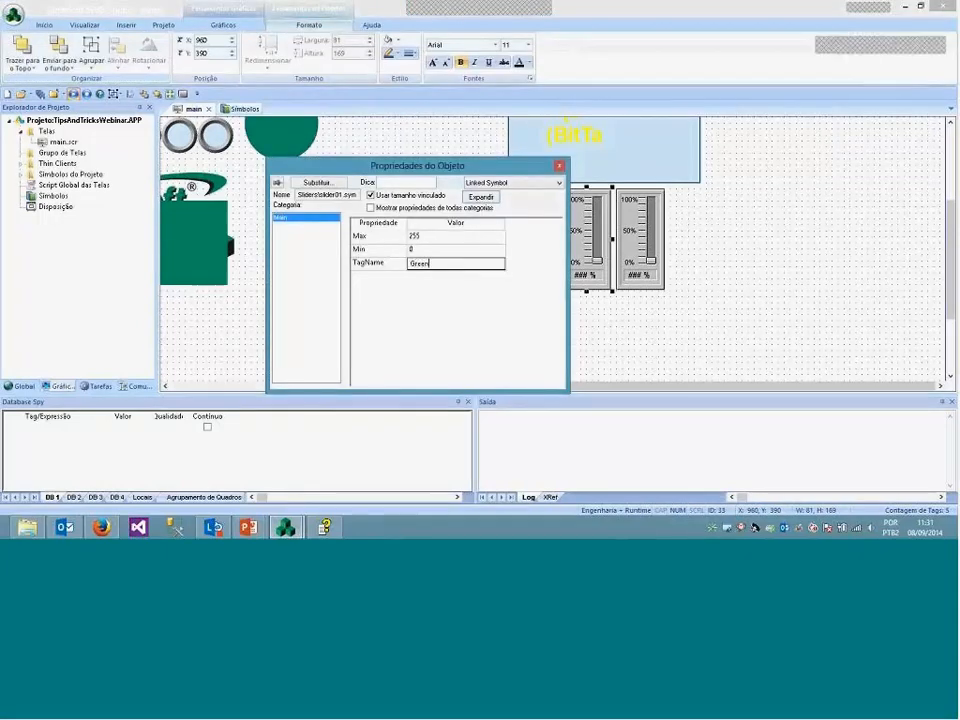
key("Return")
Set the third slider's TagName to Blue and close its properties
left_click(629, 248)
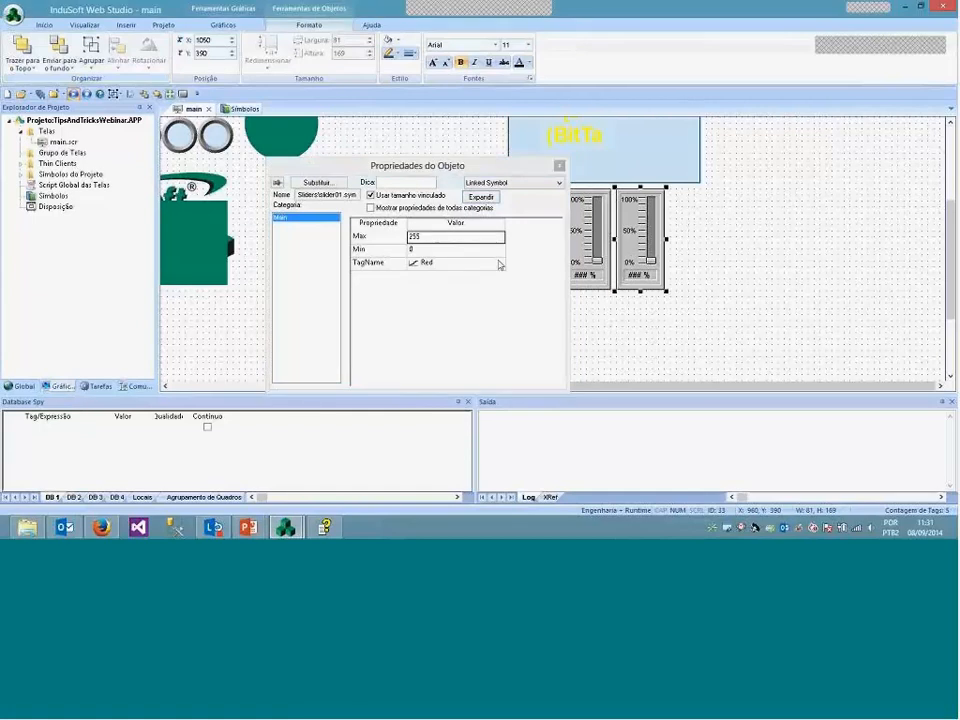
left_click(452, 268)
type("Blu")
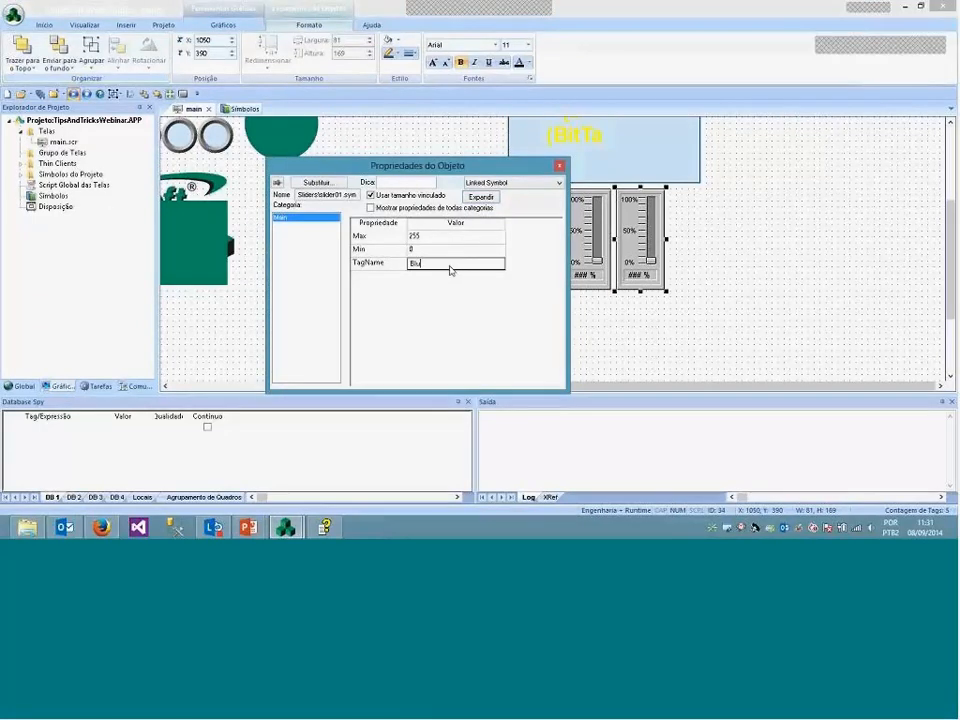
type("e")
left_click(660, 342)
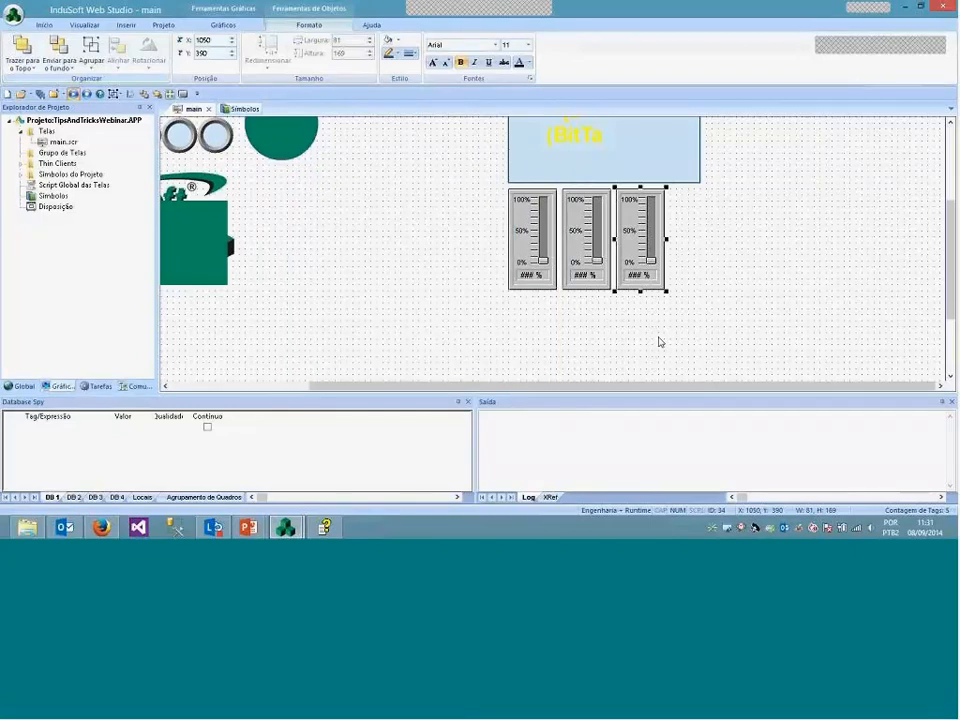
left_click(659, 342)
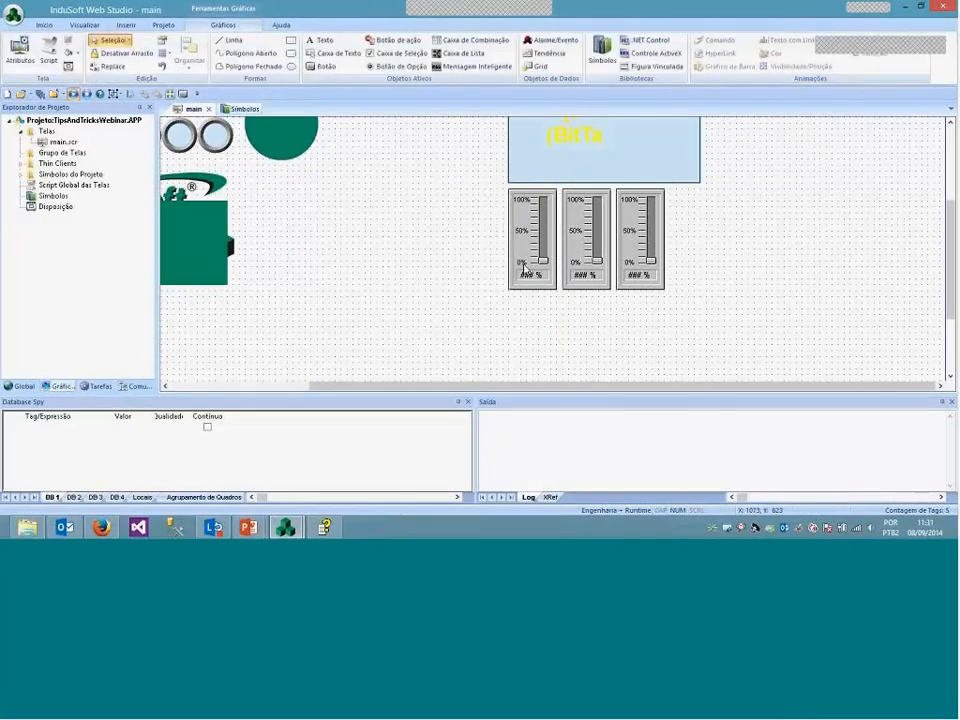
Space the three sliders evenly under the background rectangle, moving the Blue slider to X 1110 and the Green one midway
left_click_drag(651, 257, 687, 256)
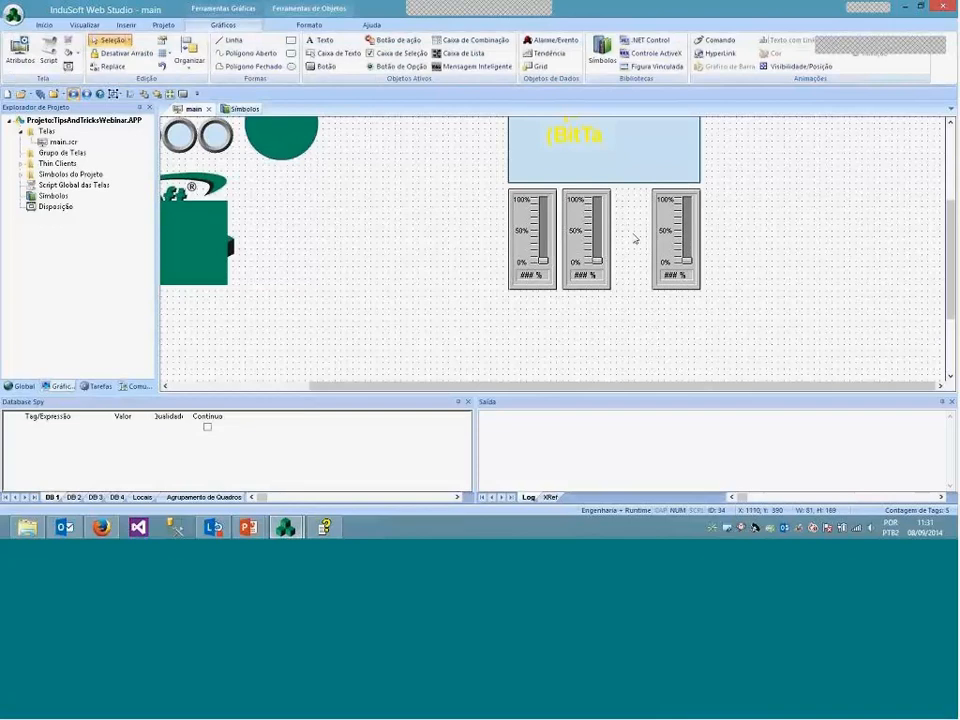
left_click_drag(590, 232, 608, 232)
left_click(635, 338)
Close the Símbolos library, leaving only the main screen open
scroll(634, 204, "up", 1)
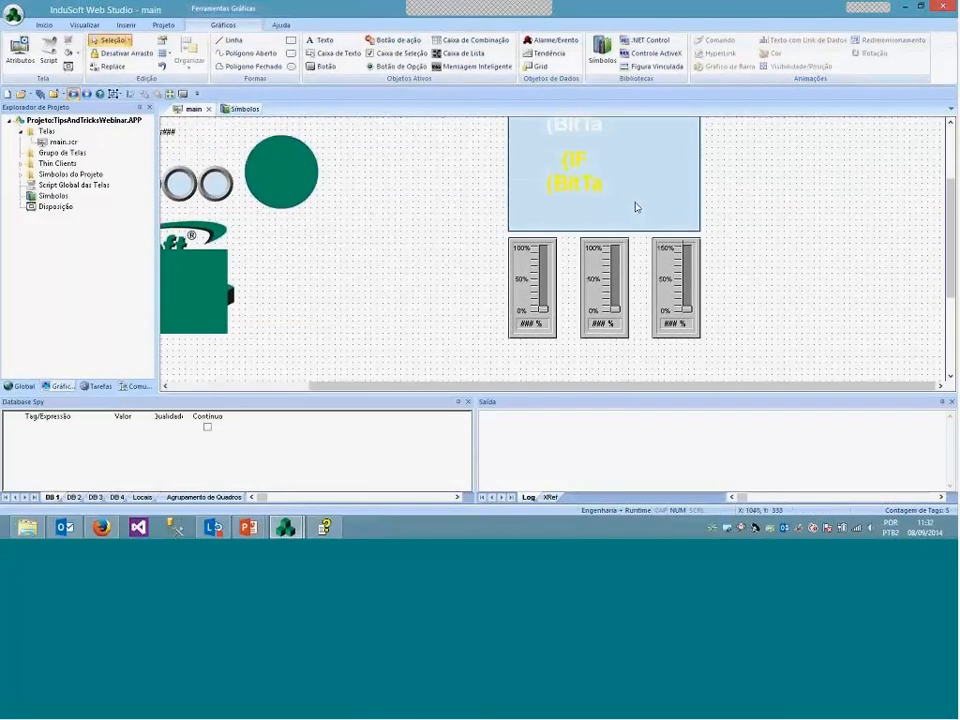
scroll(634, 207, "up", 5)
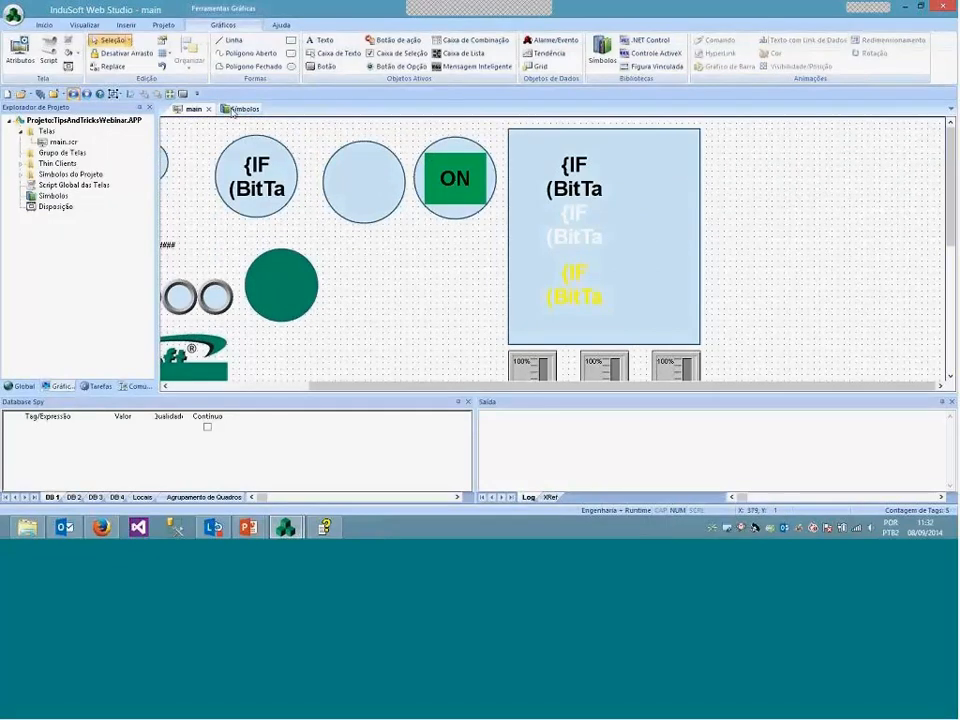
left_click(236, 109)
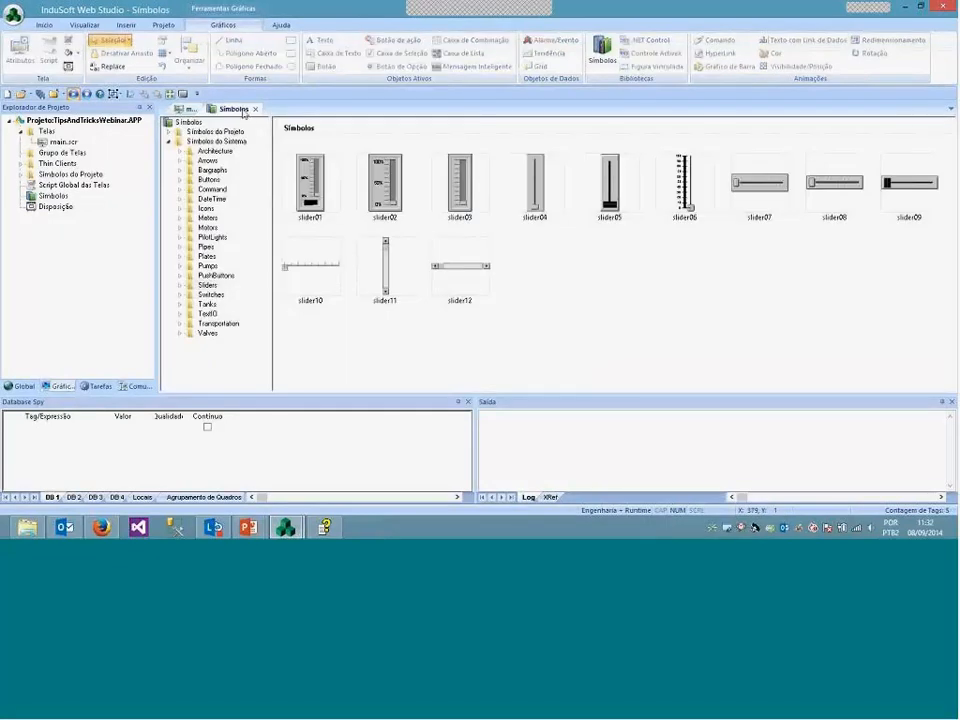
left_click(255, 109)
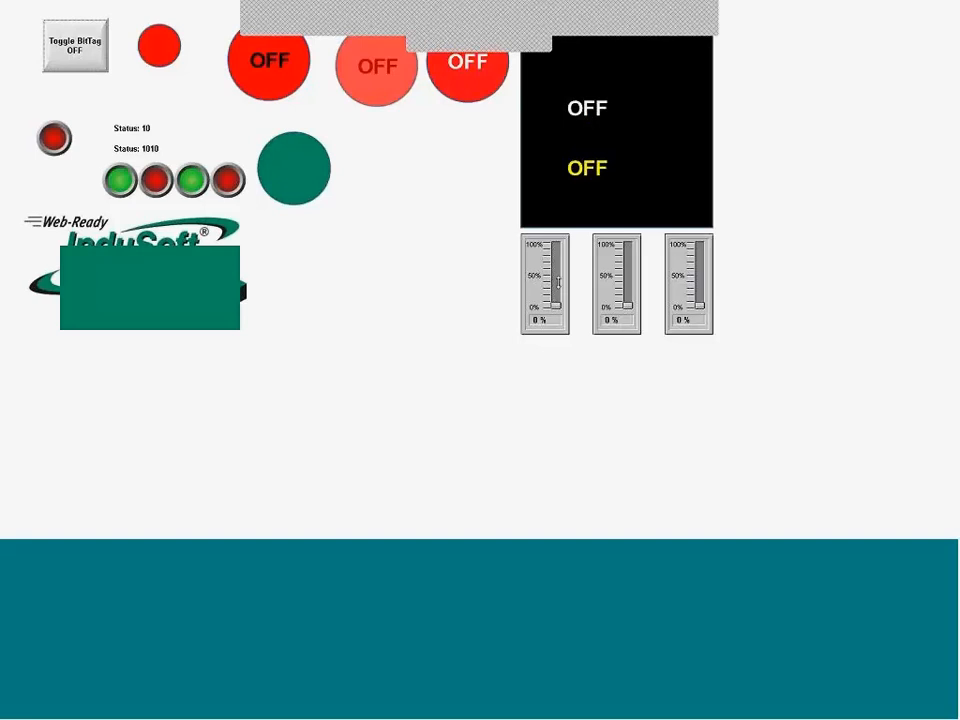
In the running screen, raise the Red, Green and Blue sliders to 255 to test the captions' contrast
left_click_drag(557, 283, 556, 244)
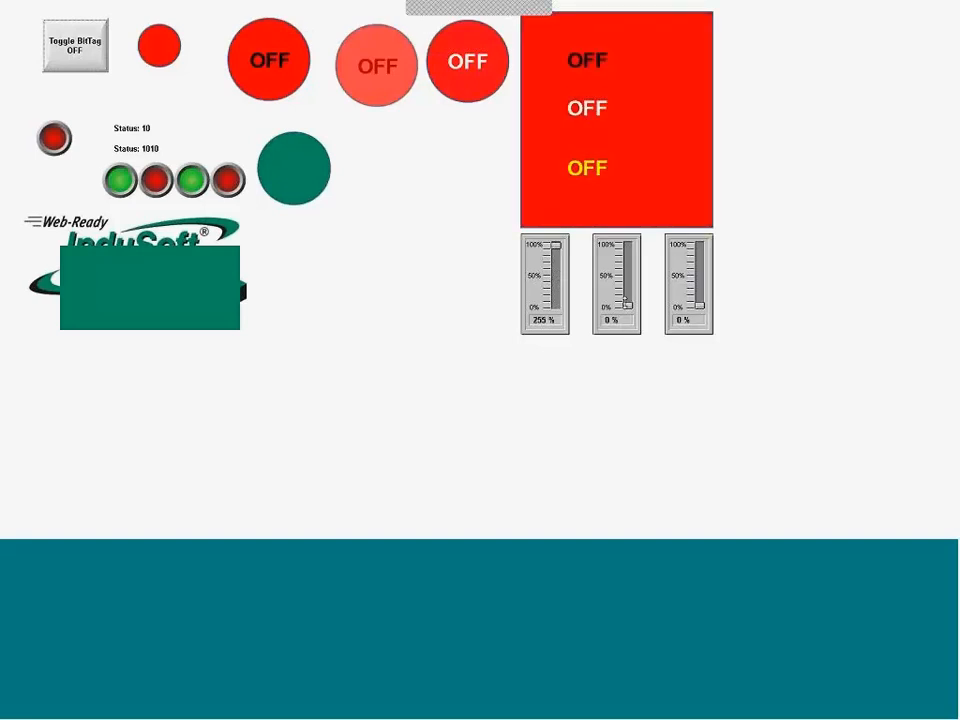
left_click_drag(627, 302, 636, 238)
left_click_drag(699, 304, 702, 240)
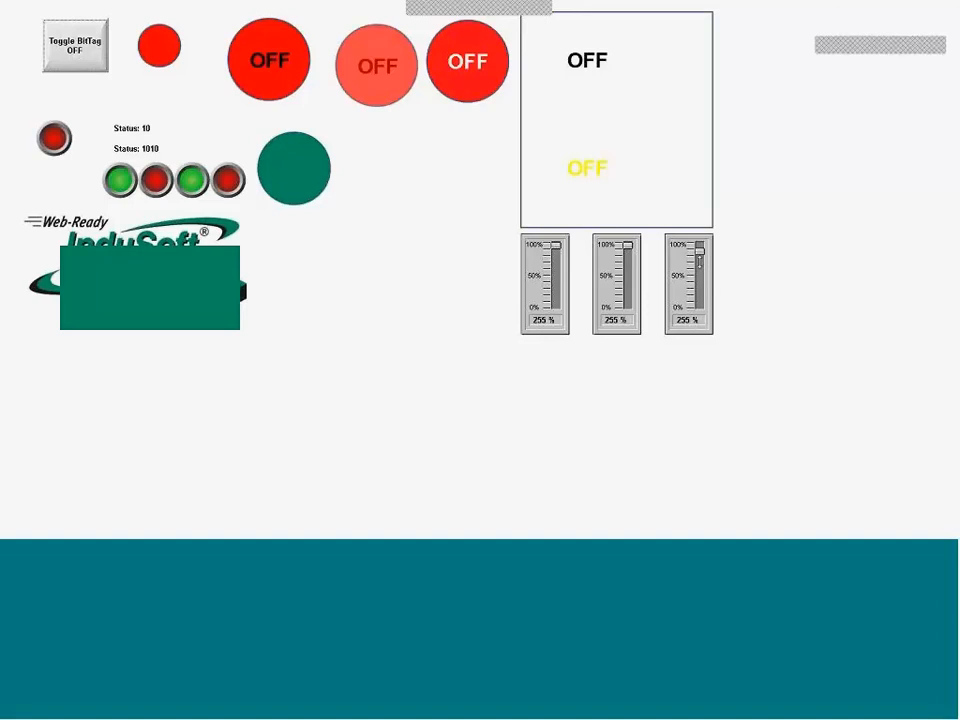
Test other backgrounds by lowering Blue to 0, Red to about 71 and Green to about 51, and raising Blue back to 255
left_click_drag(699, 258, 701, 312)
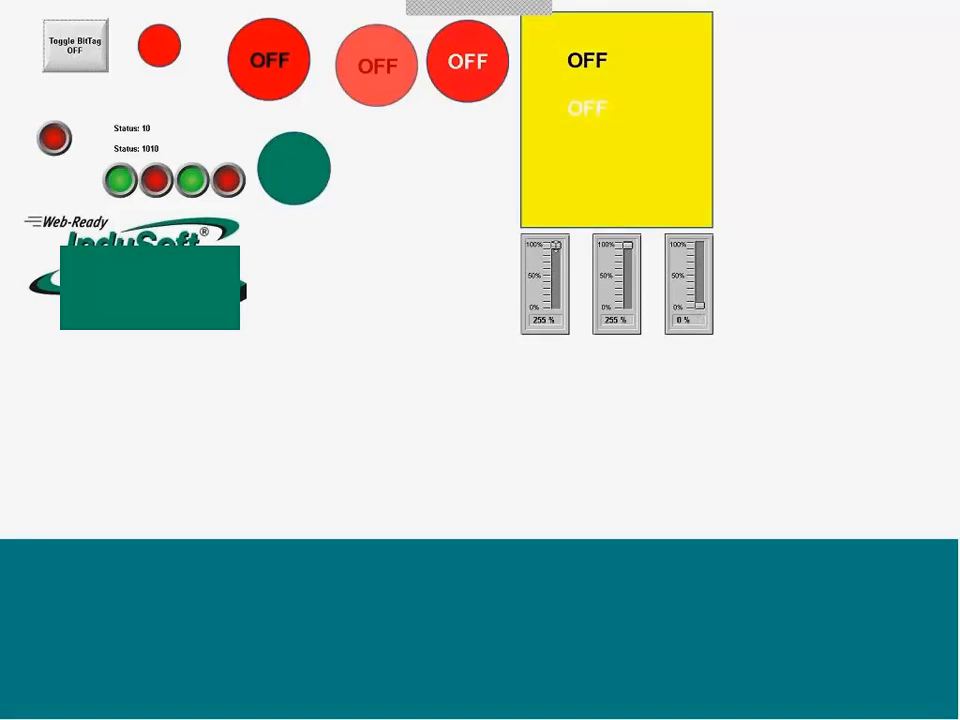
left_click_drag(556, 245, 556, 289)
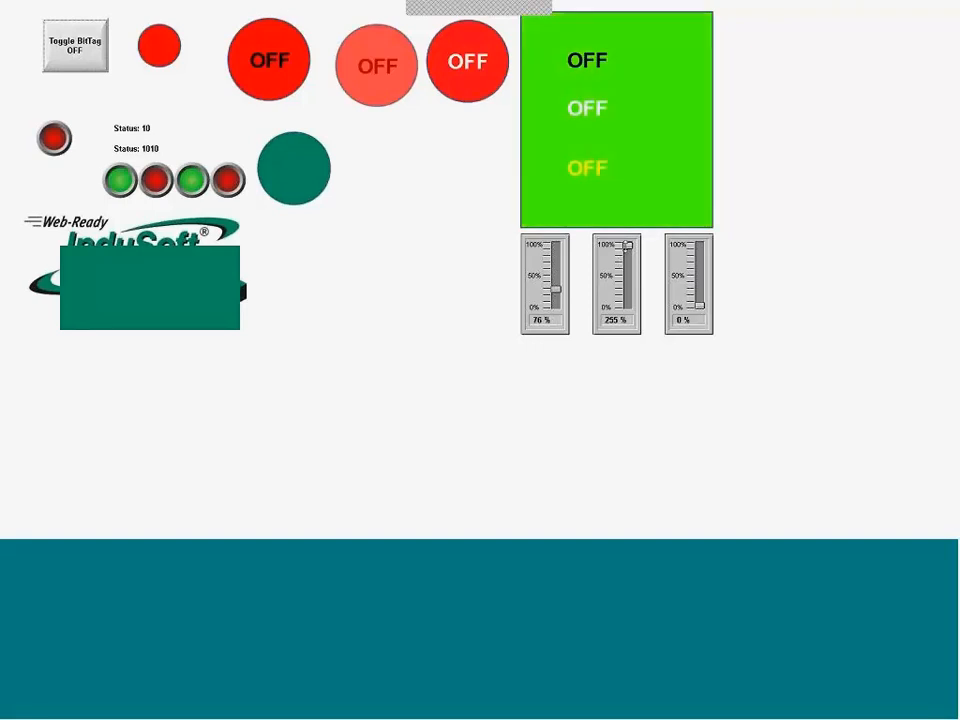
left_click_drag(627, 245, 628, 296)
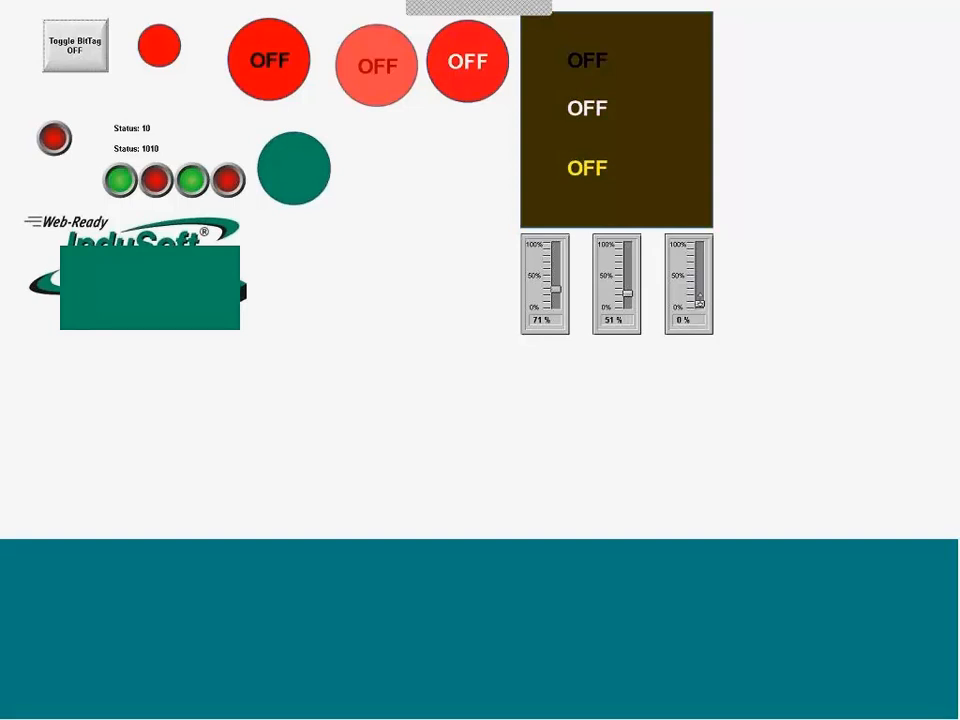
left_click_drag(700, 305, 700, 245)
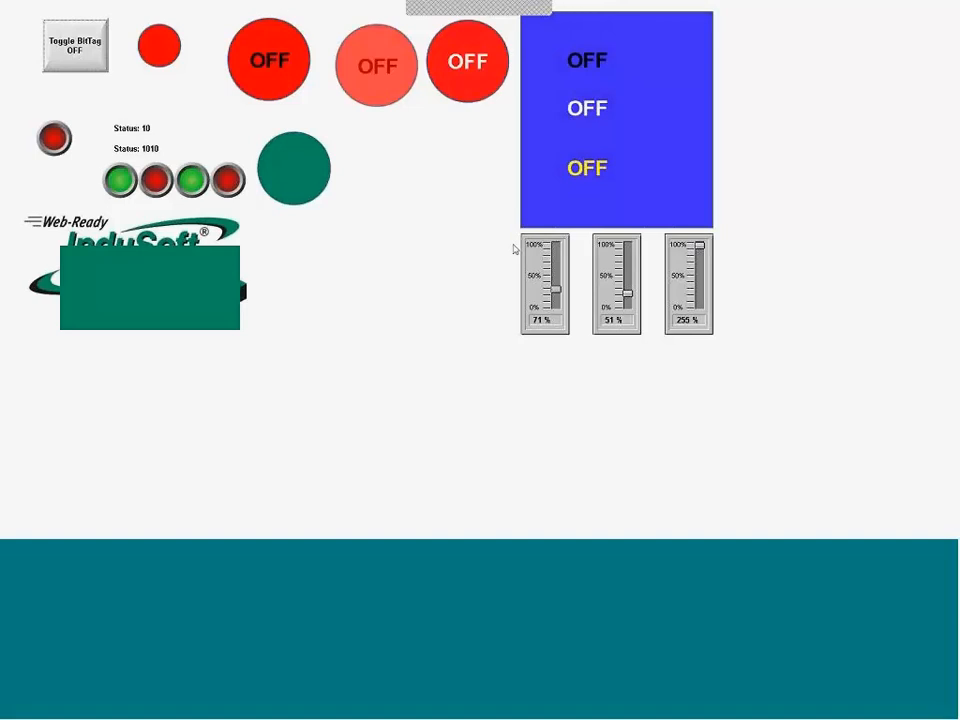
Compare the captions on a light grey with Red and Green at 193 and on a dark grey with Red 84, Green 81, Blue 89
left_click_drag(554, 290, 556, 257)
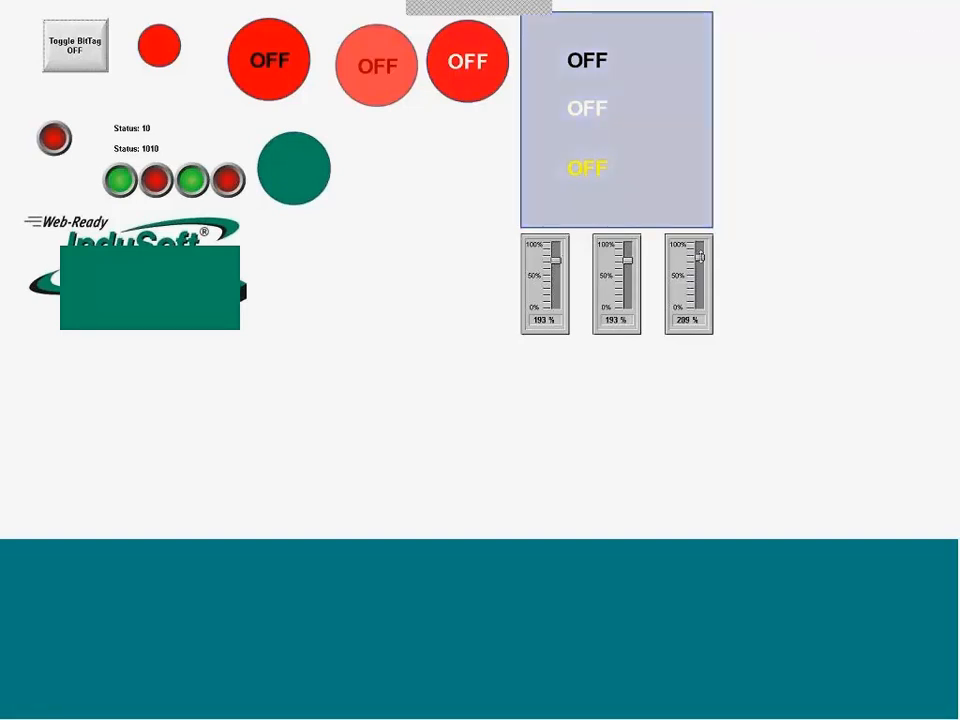
left_click_drag(700, 256, 700, 285)
left_click_drag(627, 262, 627, 286)
left_click_drag(557, 262, 557, 286)
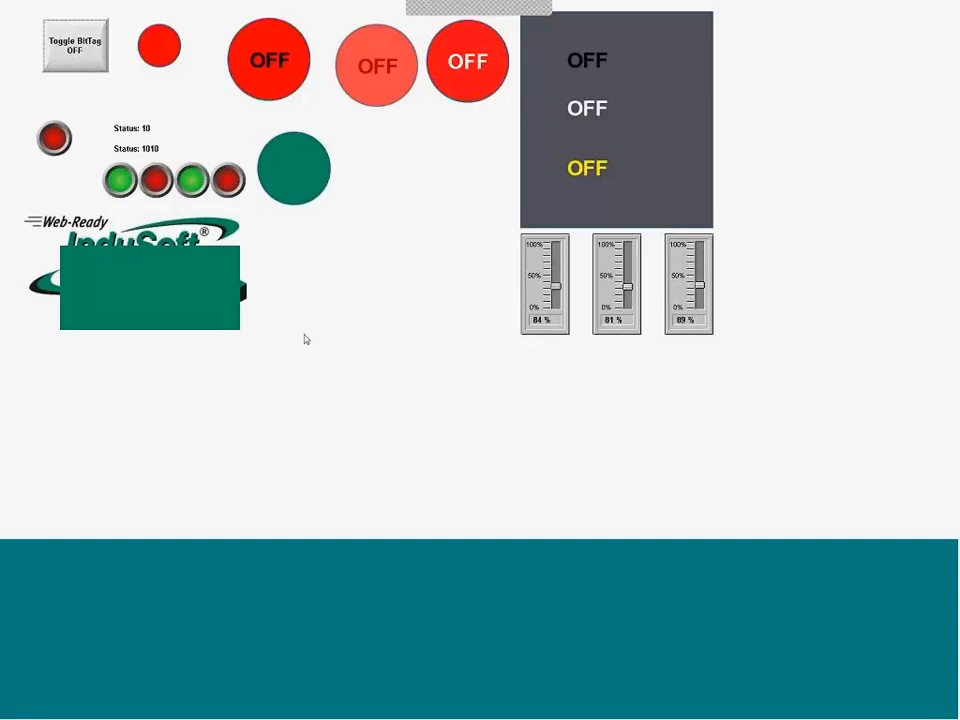
Switch to the PowerPoint slide show to review the Agenda slide and return to InduSoft Web Studio
key("alt+Tab")
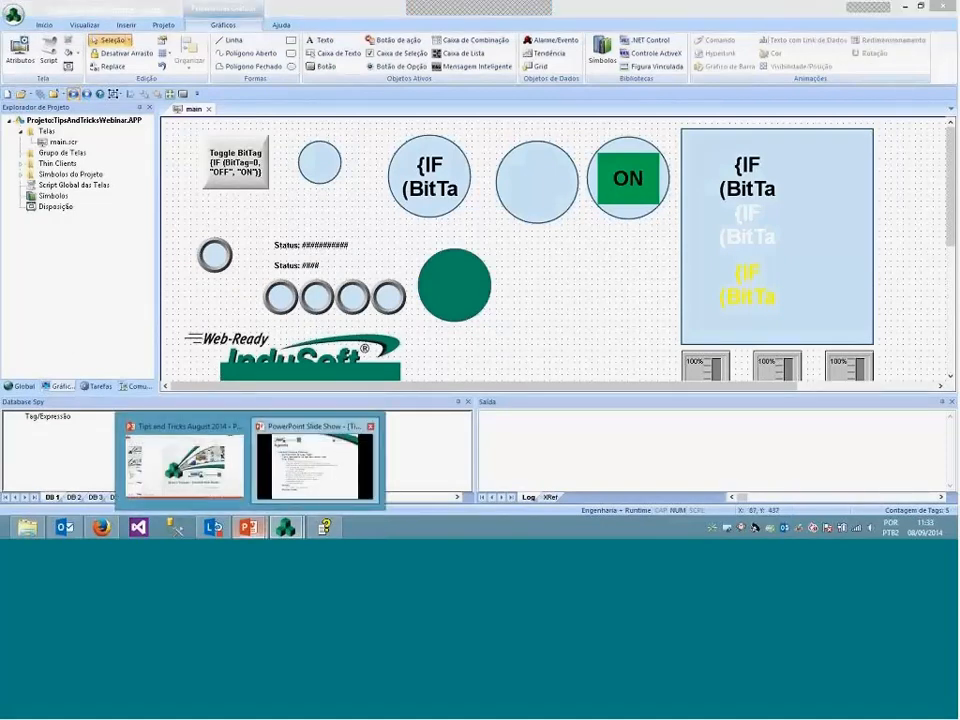
key("Return")
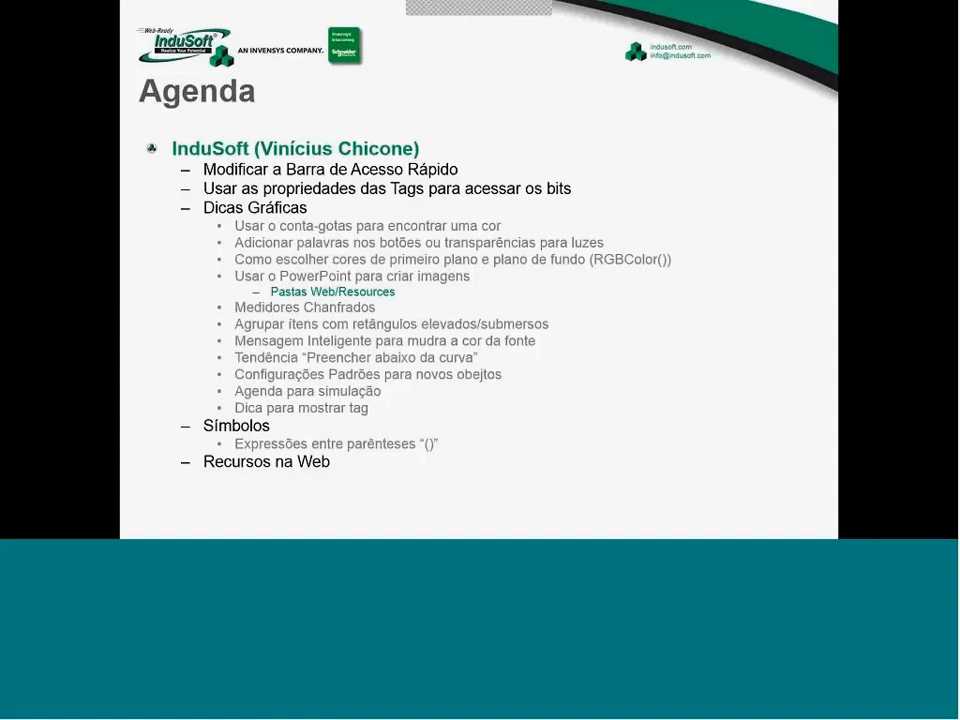
key("alt+Tab")
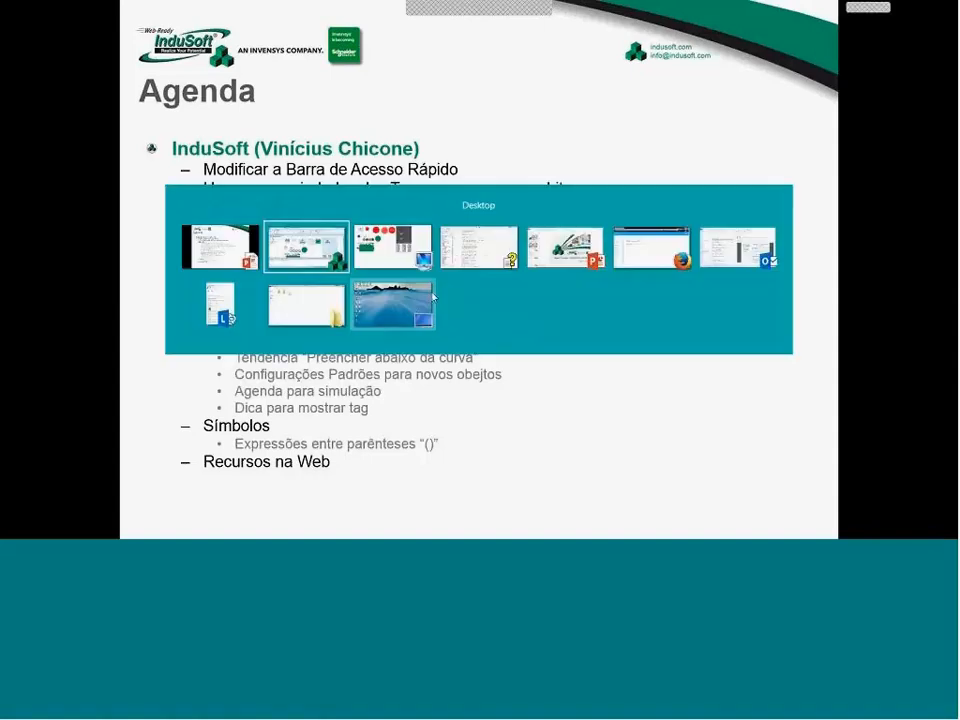
Draw a closed triangular polygon about 106 wide and 200 high in the empty area below the InduSoft logo
scroll(465, 271, "down", 7)
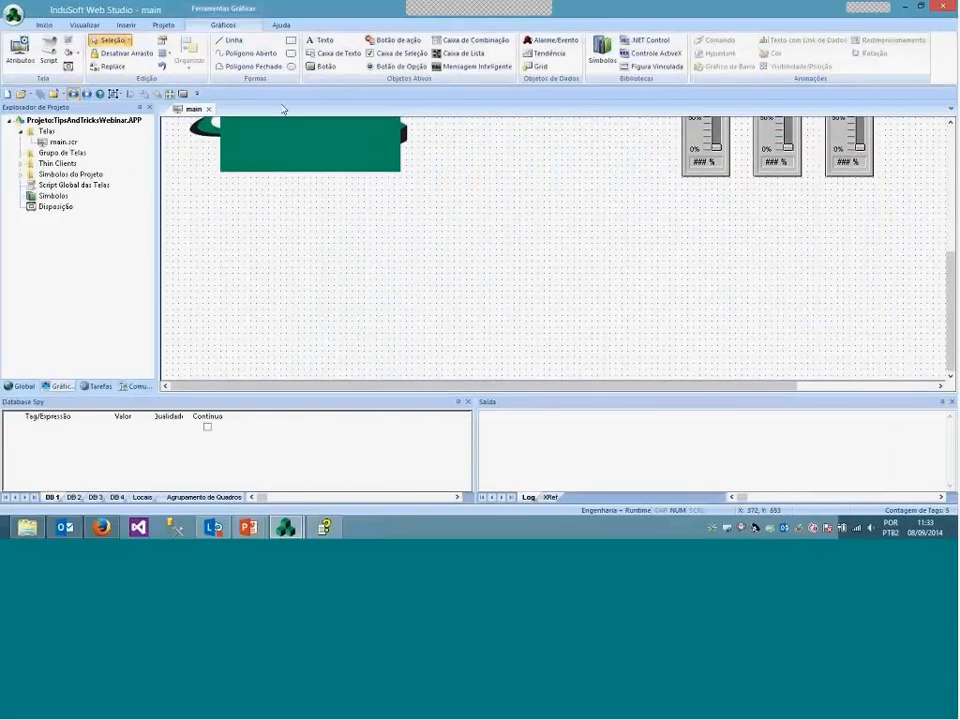
left_click(250, 66)
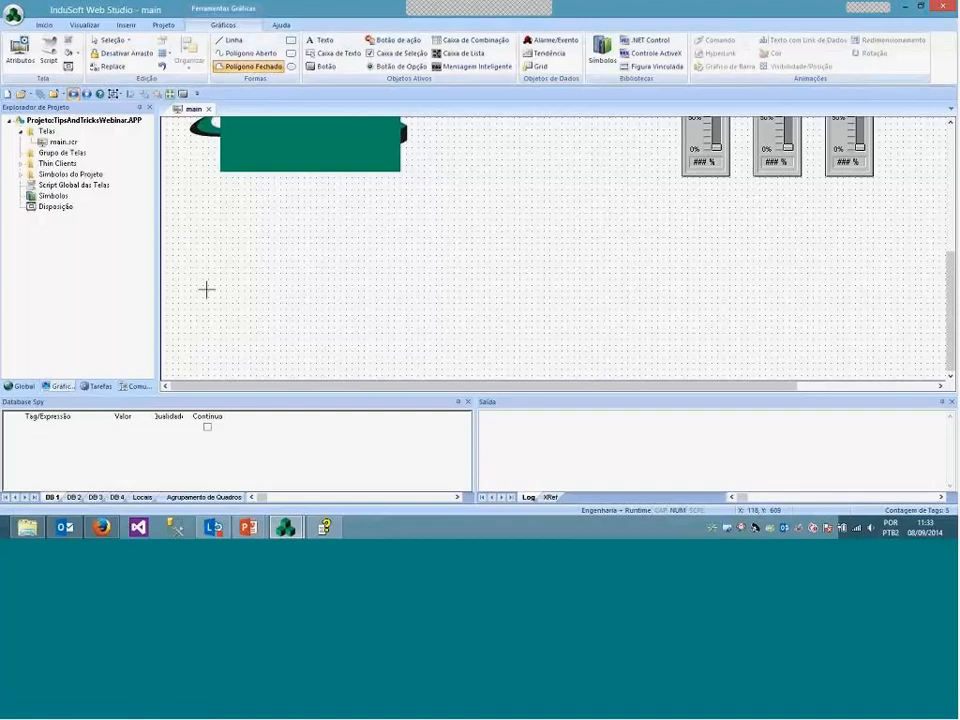
left_click(231, 208)
left_click(197, 323)
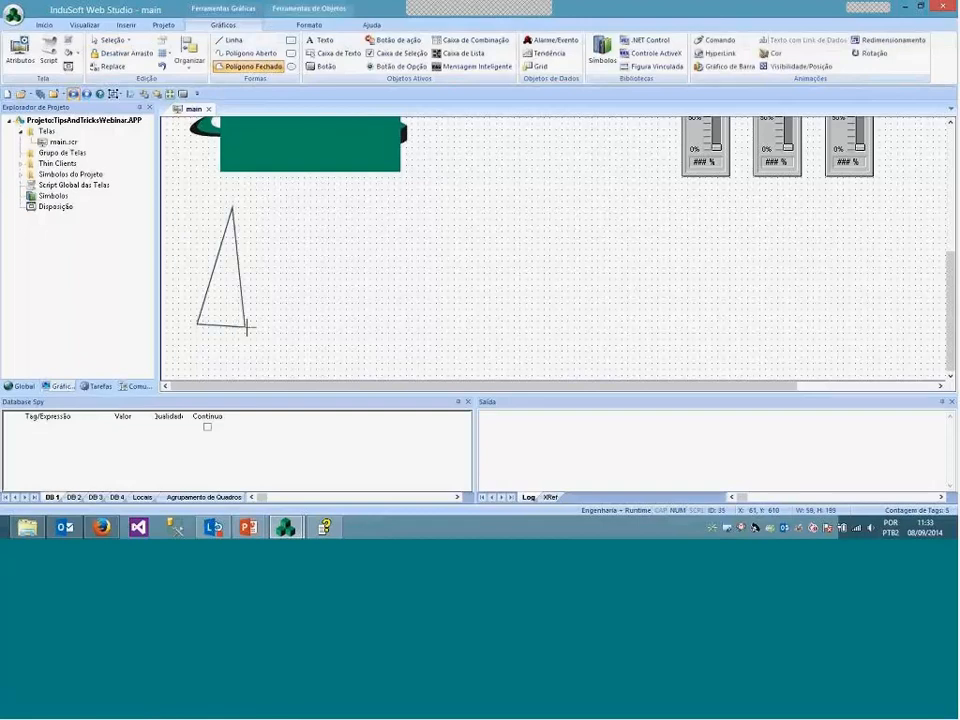
right_click(261, 326)
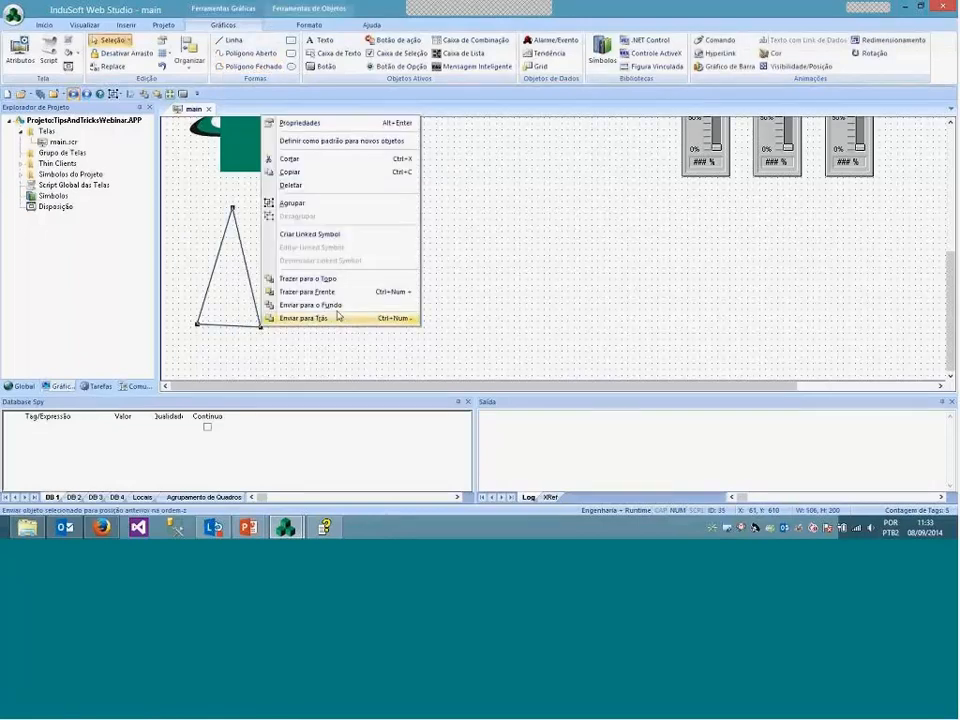
left_click(500, 333)
Pull the triangle's lower-right vertex inward to make it about 59 wide and 196 high, and delete the triangle
left_click(235, 284)
left_click_drag(257, 326, 234, 325)
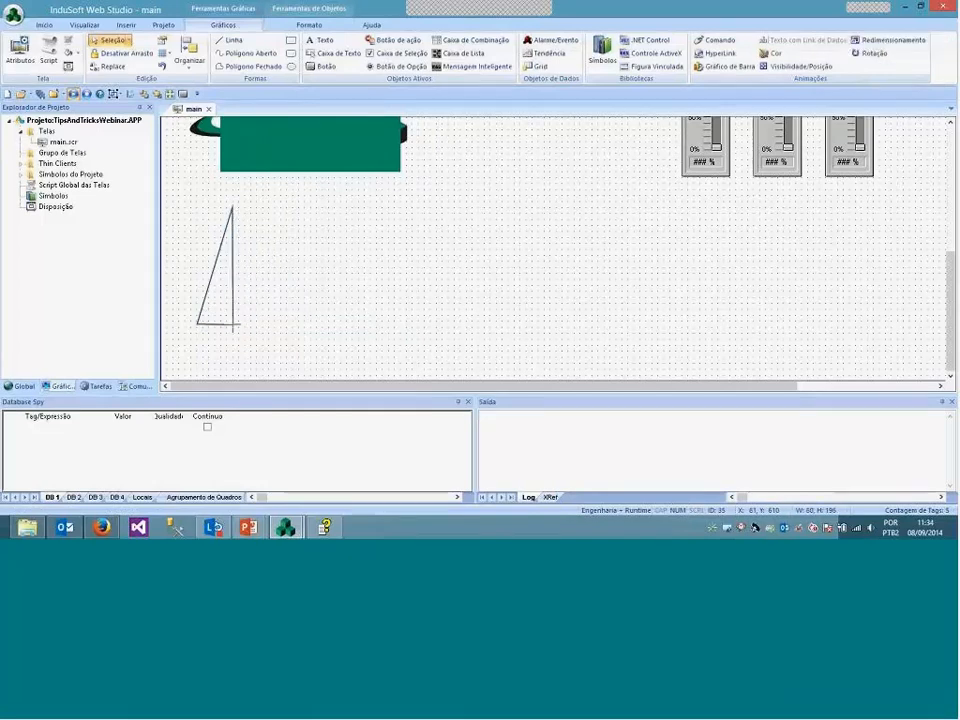
left_click(328, 317)
left_click(218, 304)
key("Delete")
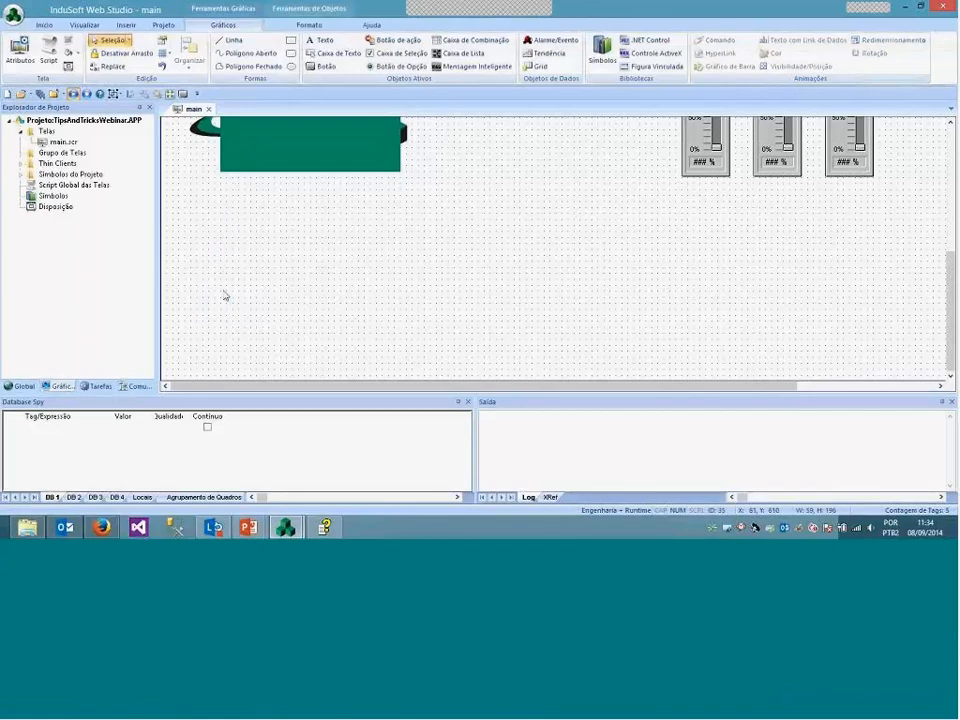
Switch to PowerPoint and draw a tall, narrow isosceles triangle on the slide "Usar o PowerPoint para Criar Imagens"
mouse_move(252, 531)
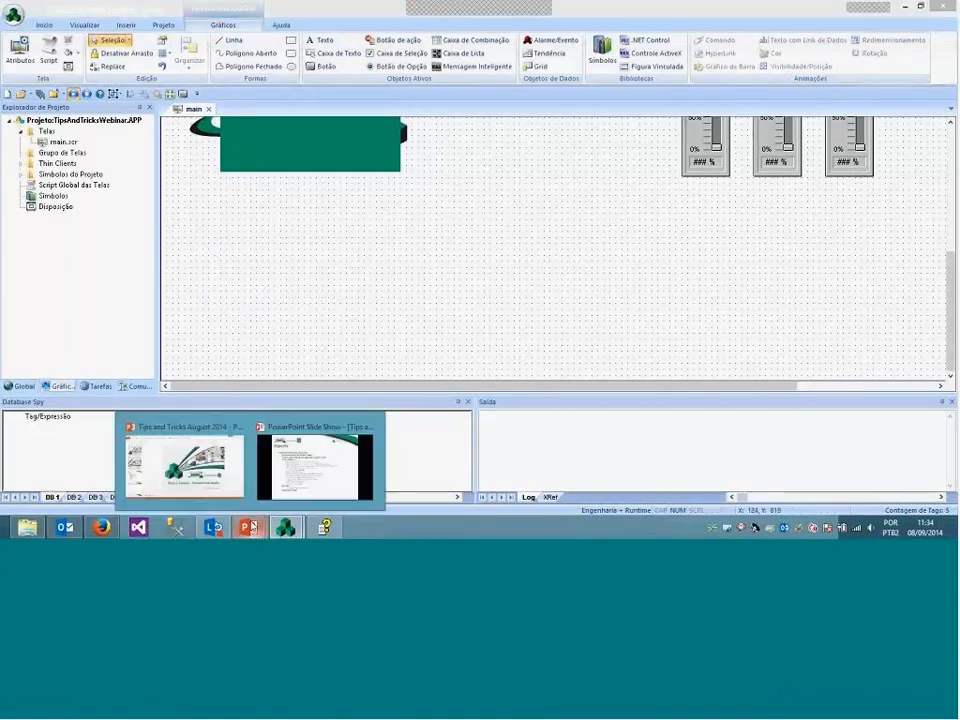
left_click(206, 475)
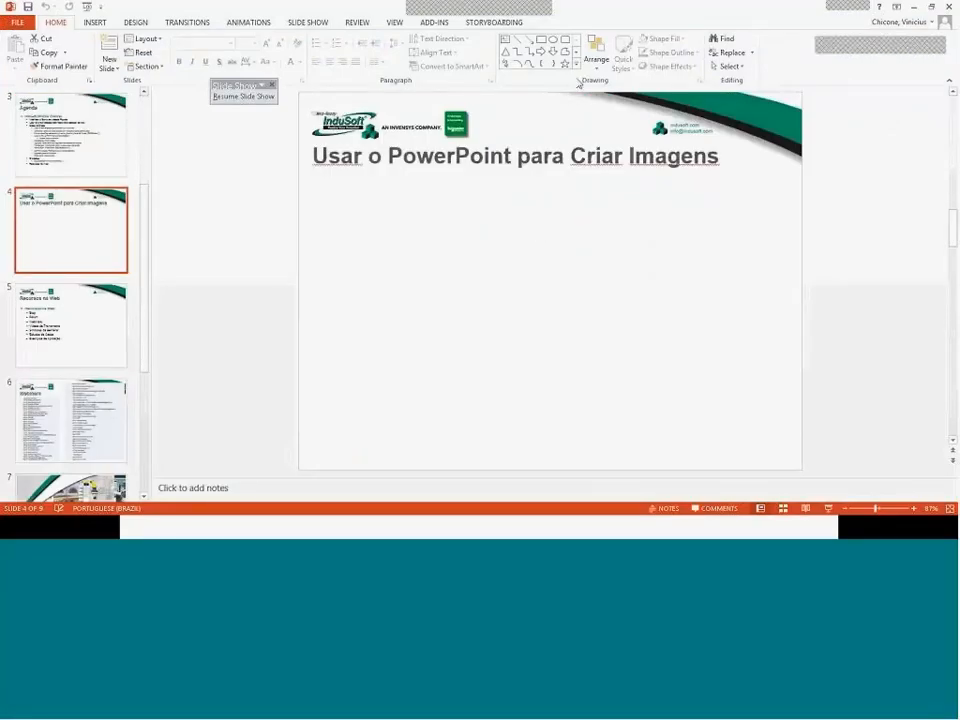
left_click(505, 51)
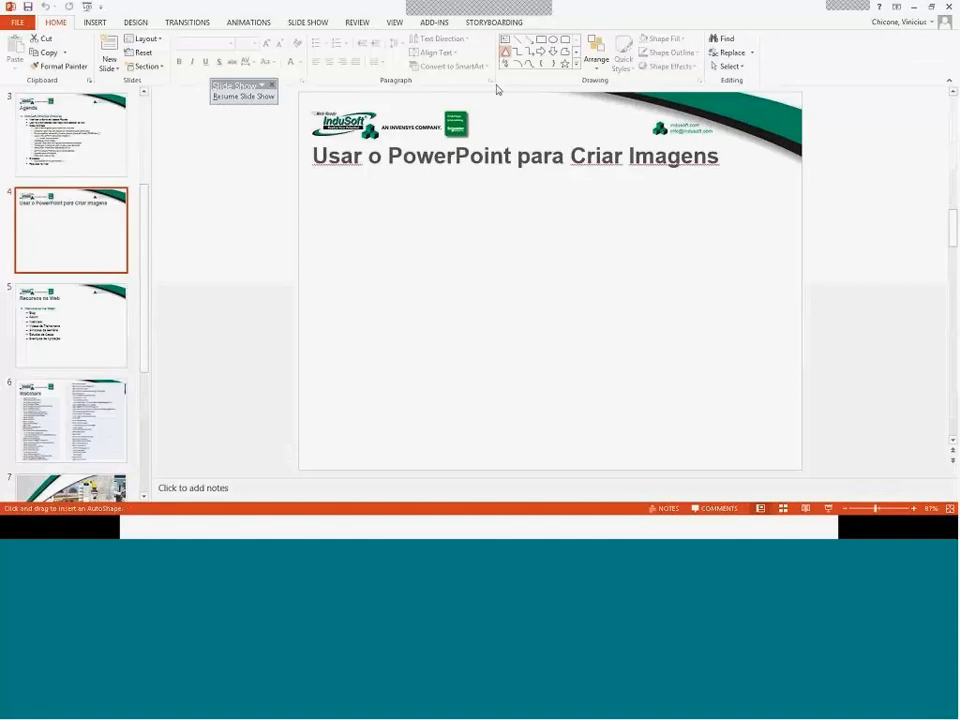
left_click_drag(373, 195, 332, 378)
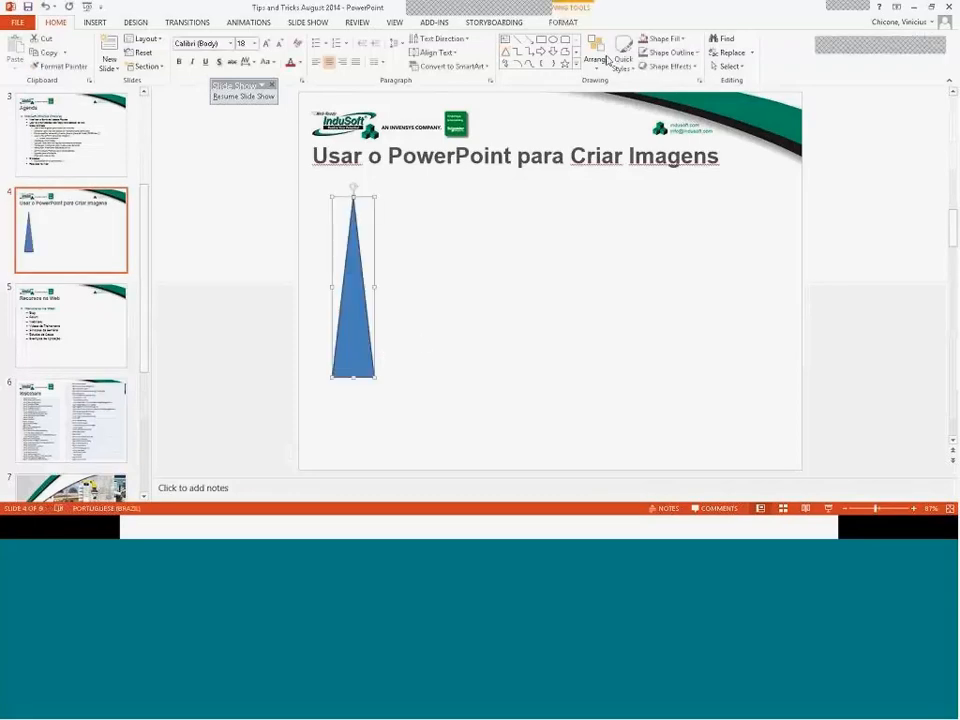
Fill the triangle with standard red and remove its outline
left_click(662, 38)
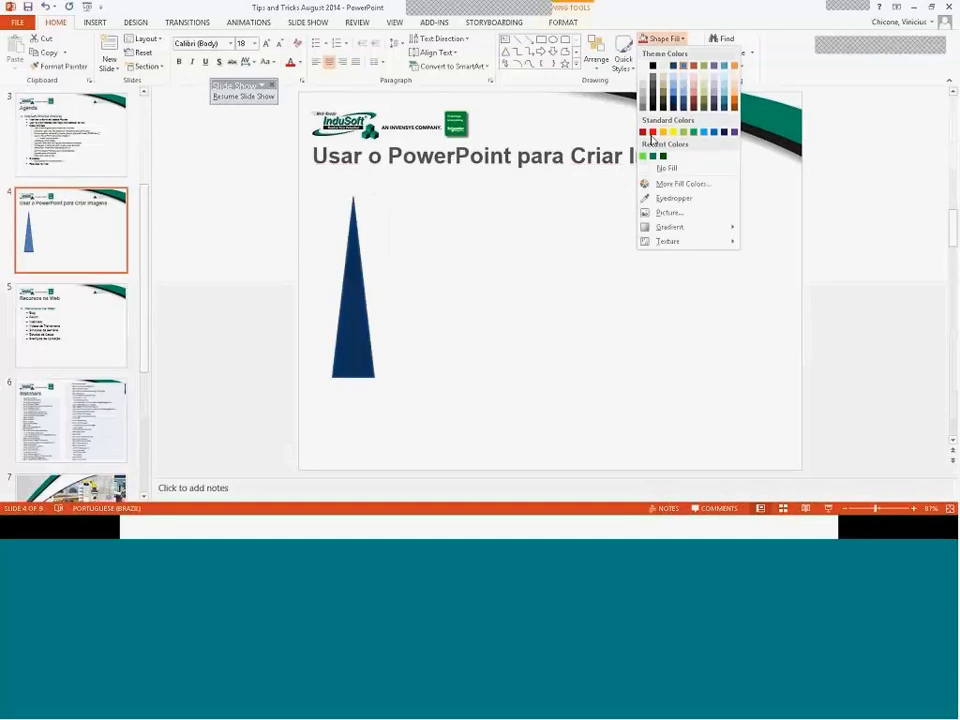
left_click(652, 133)
left_click(376, 290)
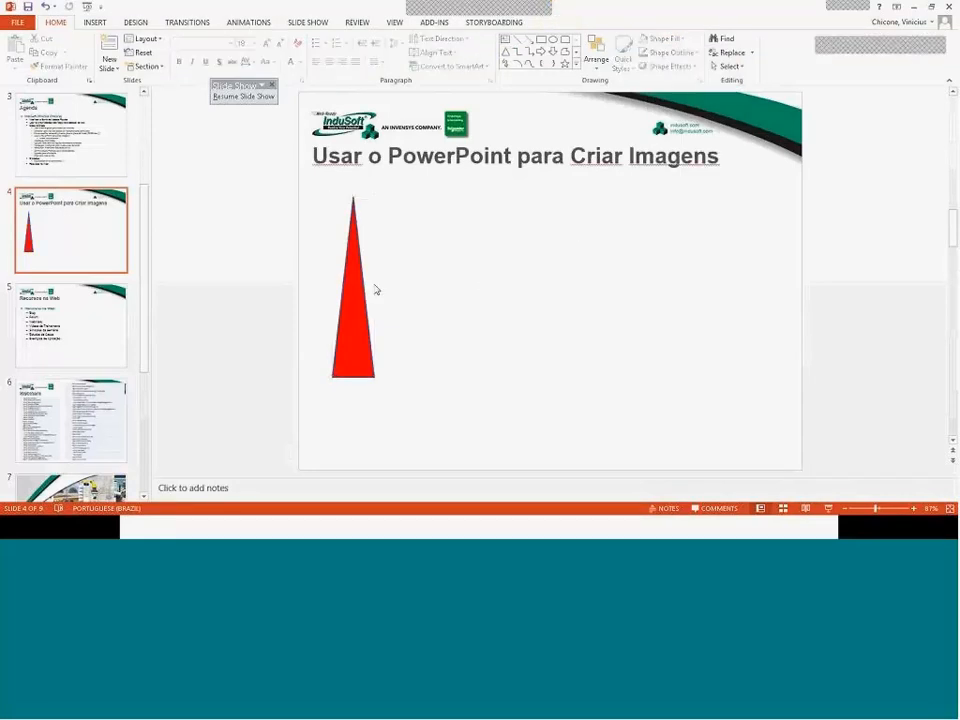
left_click(357, 308)
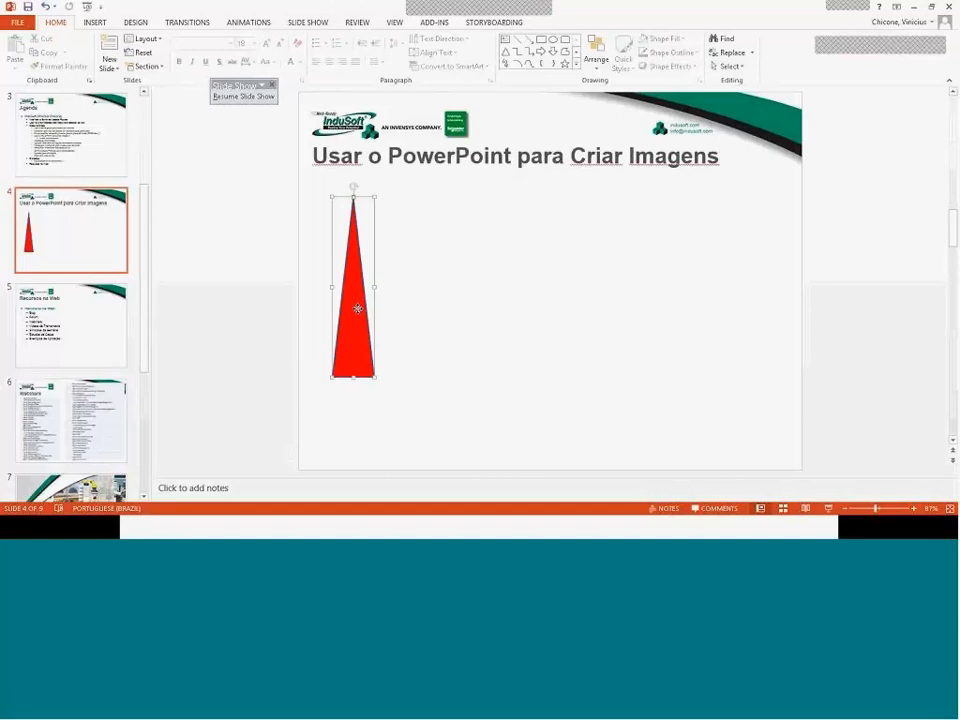
left_click(671, 52)
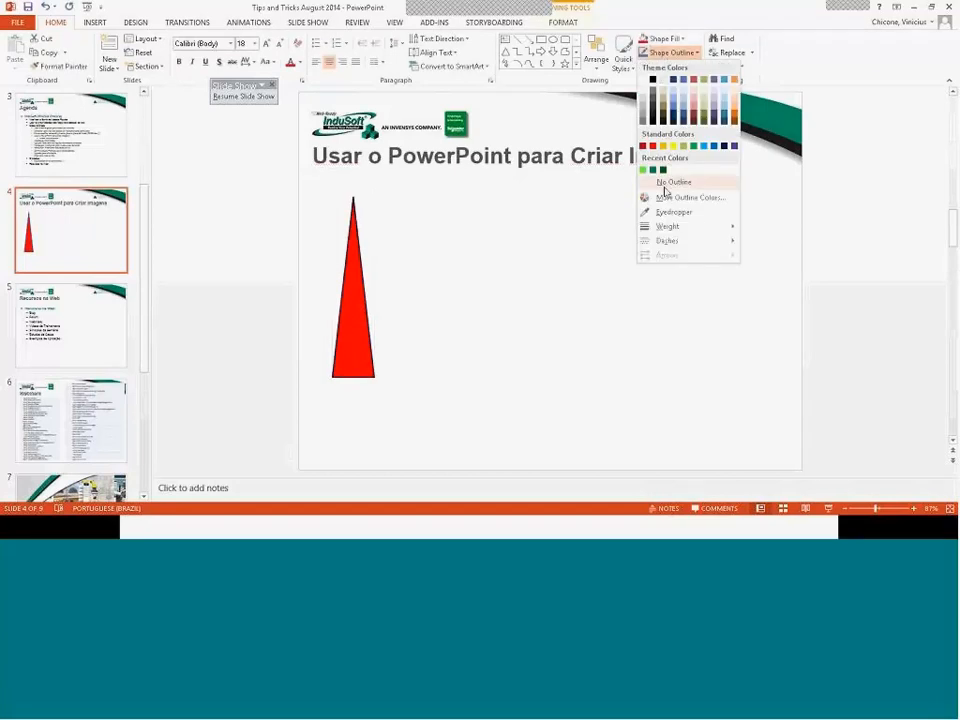
left_click(672, 184)
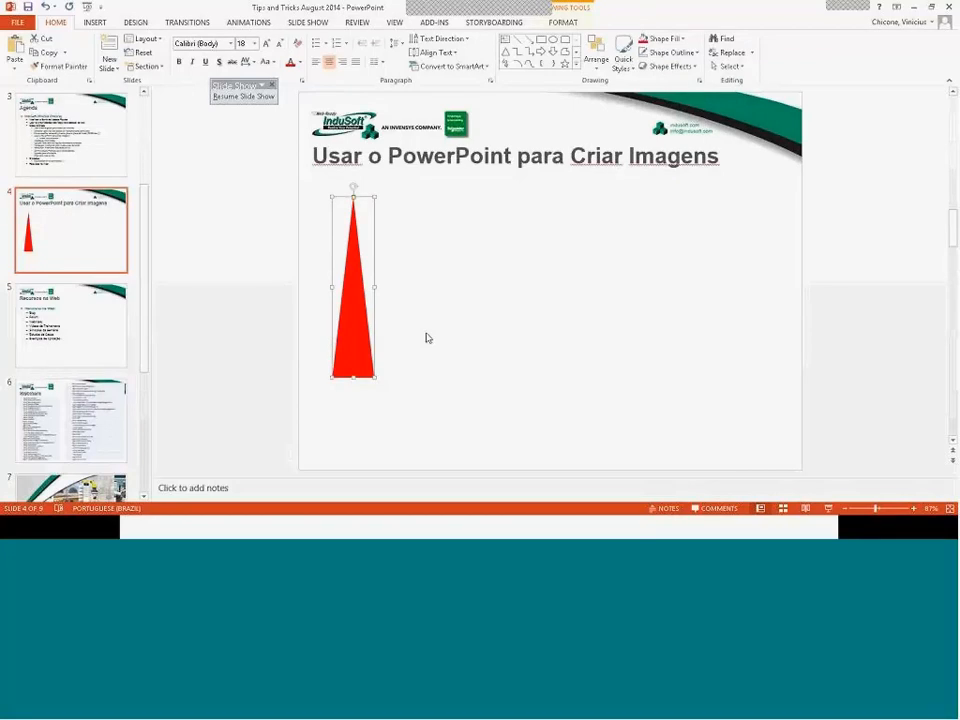
Paste the red triangle into the InduSoft main screen, resize it to 60 wide by 258 high, and place it below the logo
key("alt+Tab")
left_click(324, 251)
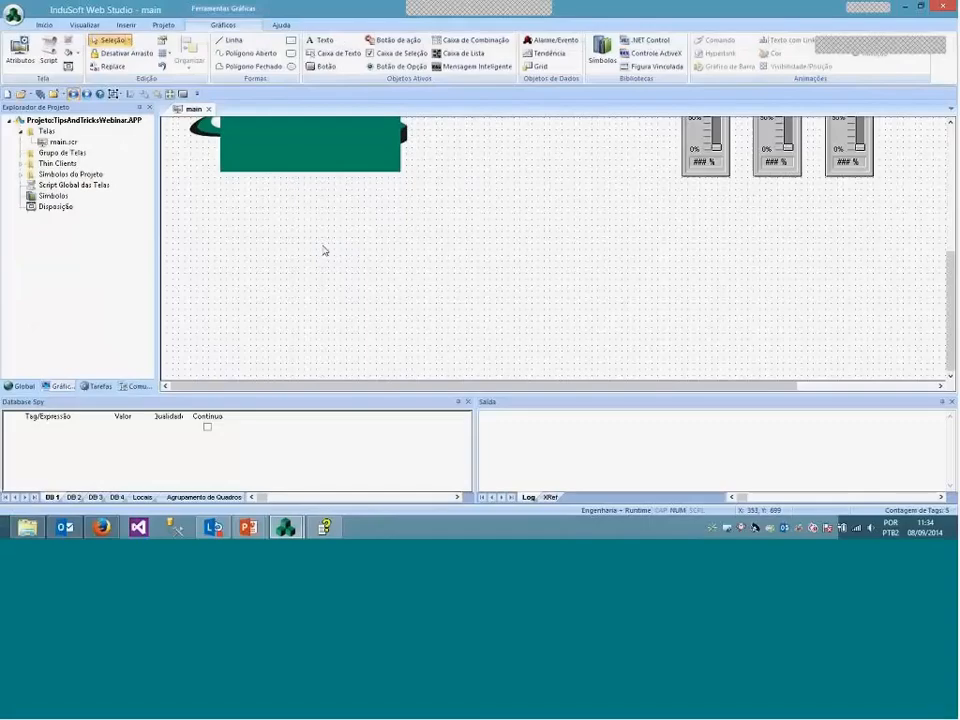
key("ctrl+v")
left_click_drag(186, 229, 248, 257)
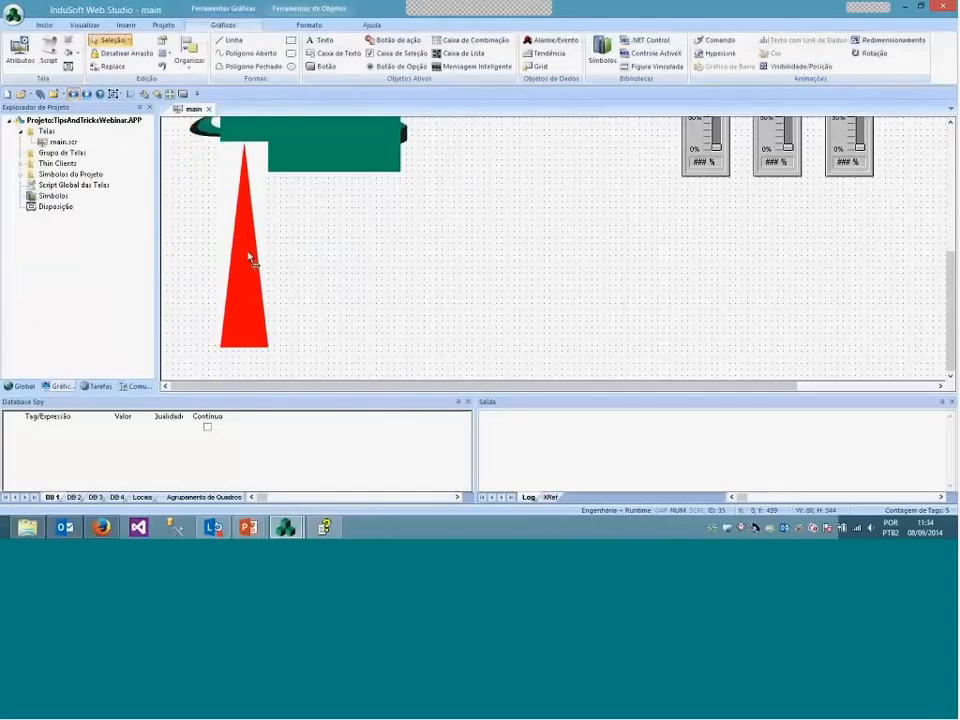
left_click(250, 258)
left_click_drag(269, 349, 253, 308)
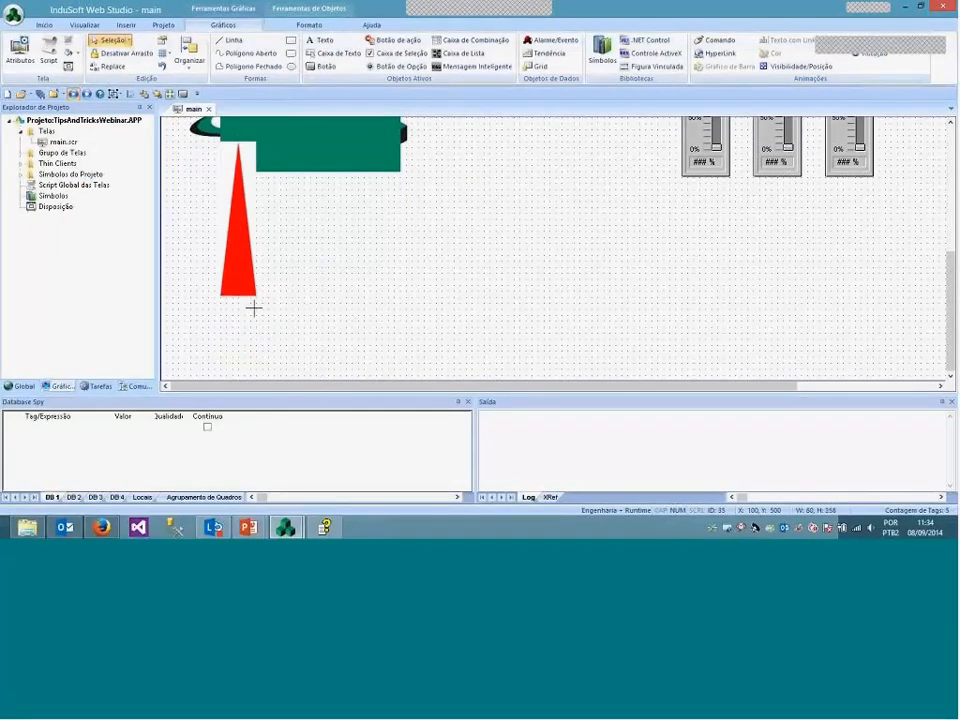
left_click(259, 294)
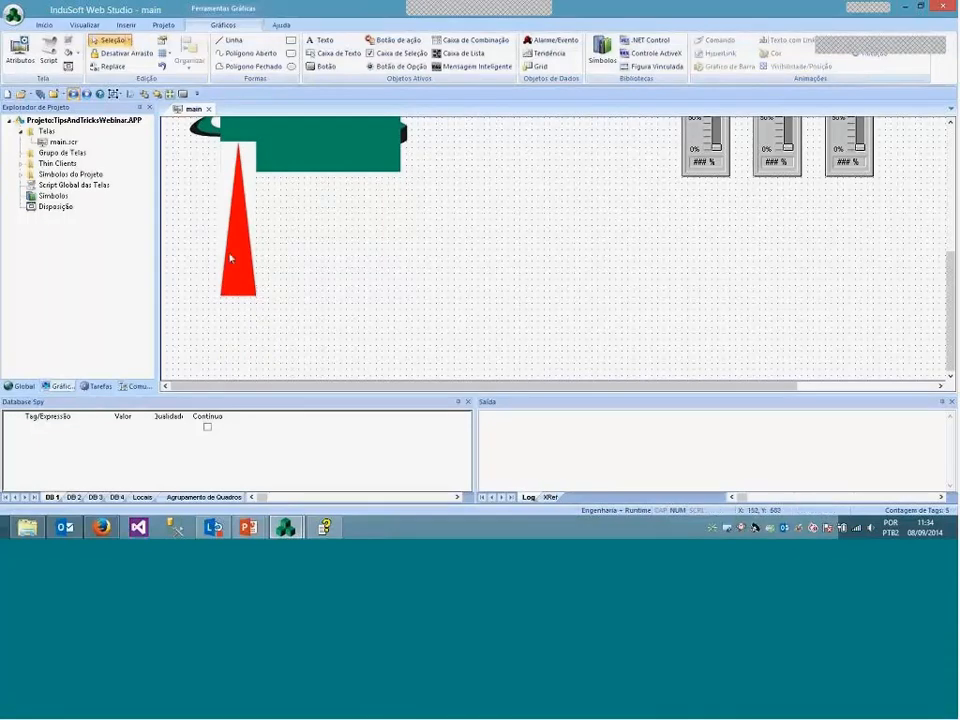
left_click(230, 259)
key("ctrl+s")
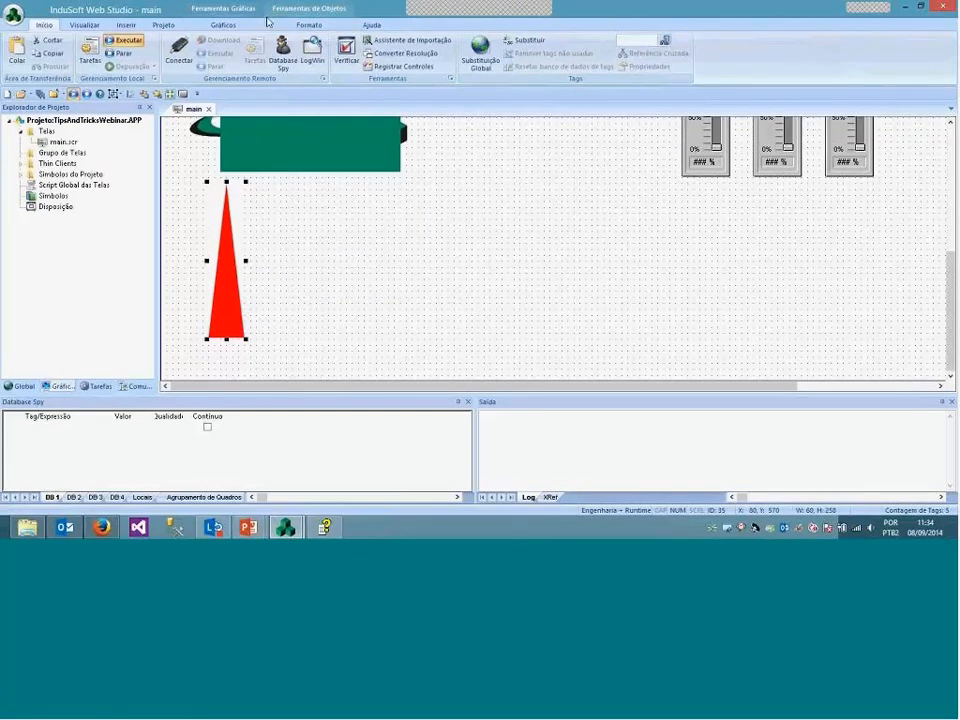
Add a Rotação animation to the red triangle and close its properties
left_click(221, 26)
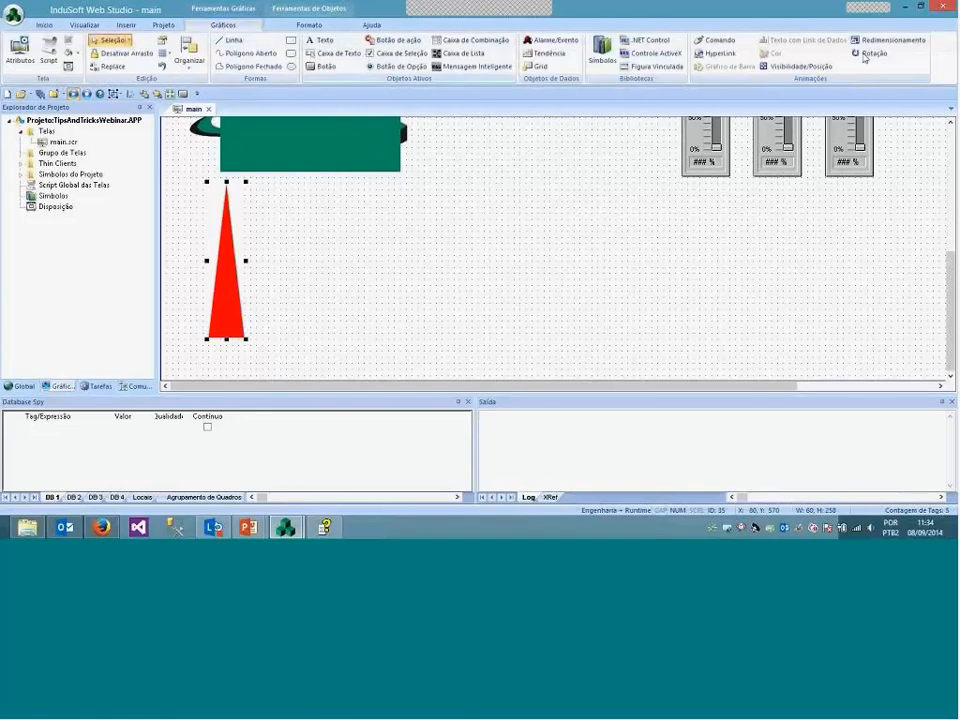
left_click(869, 54)
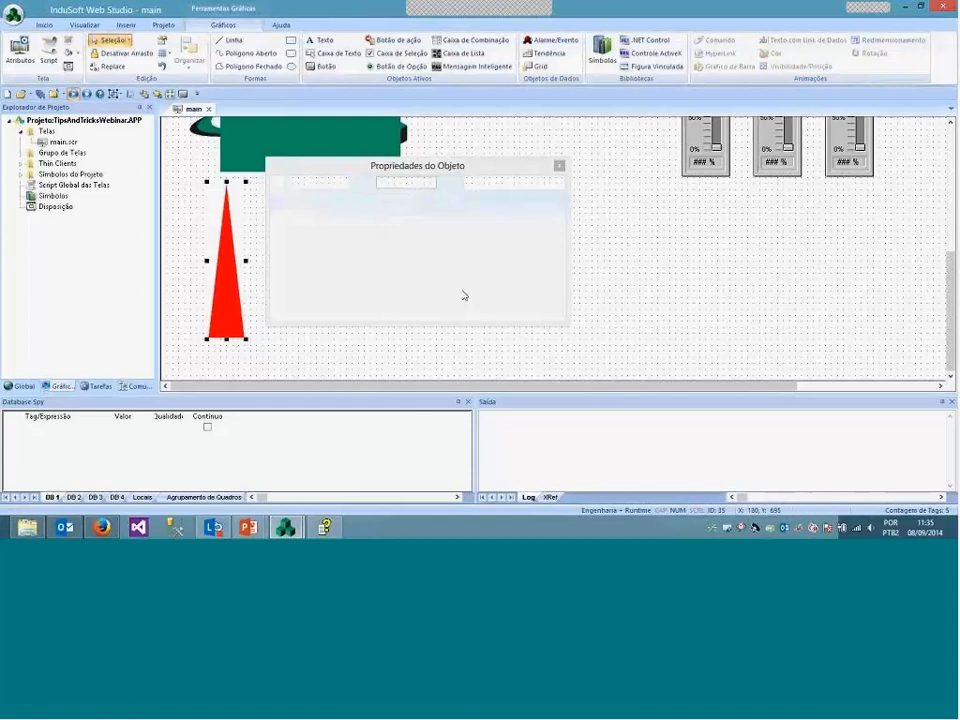
left_click(697, 290)
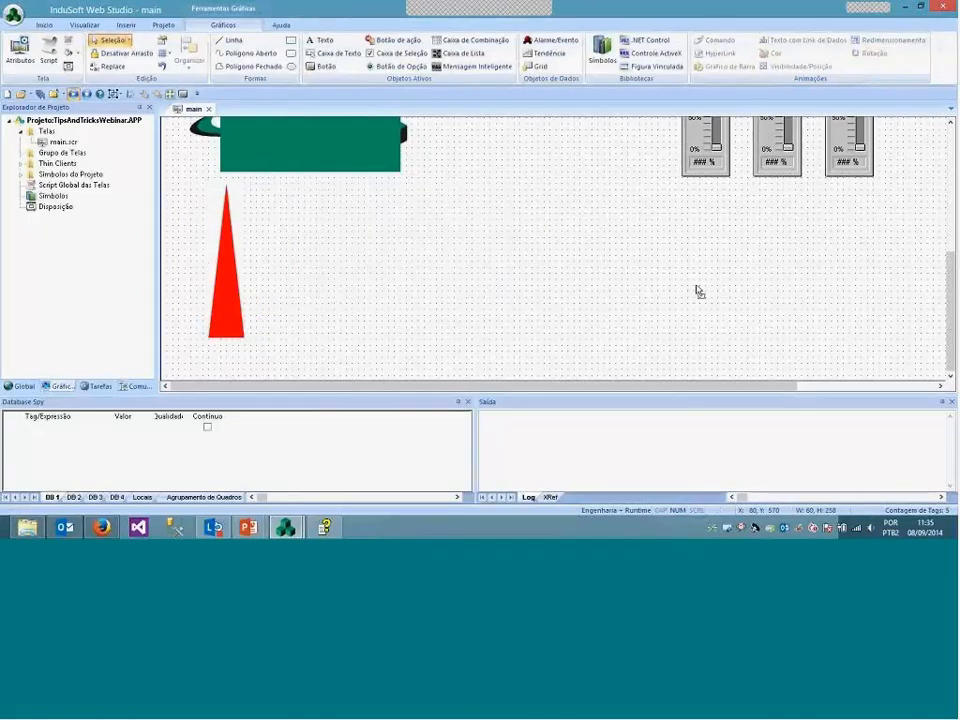
Move the triangle over the InduSoft logo and use Rastreador to set white (255, 255, 255) as its transparent colour
left_click_drag(230, 290, 309, 181)
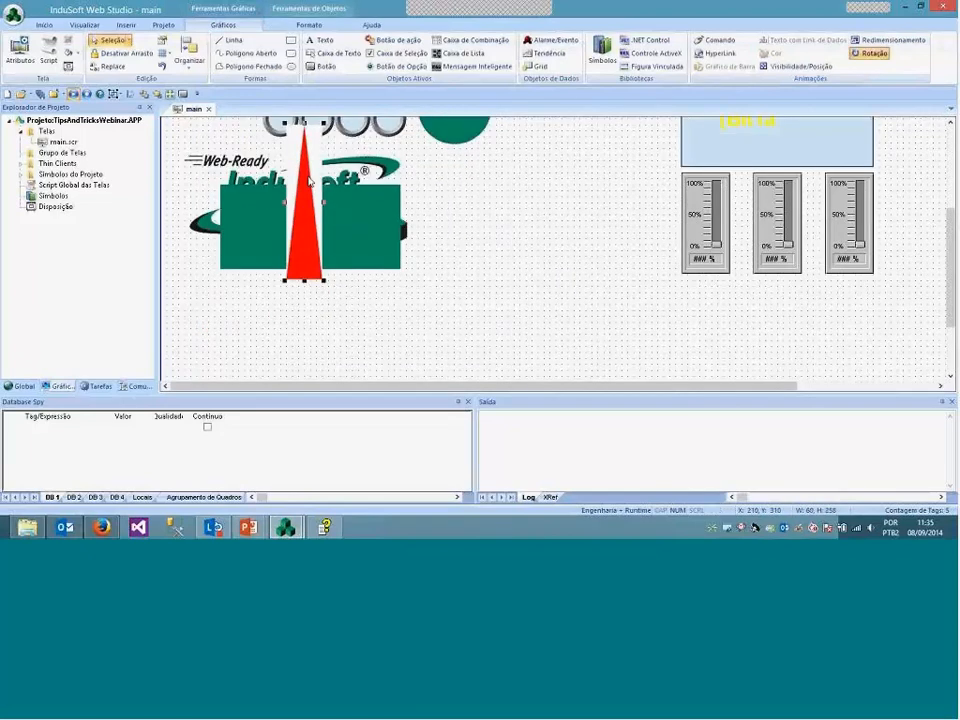
double_click(307, 179)
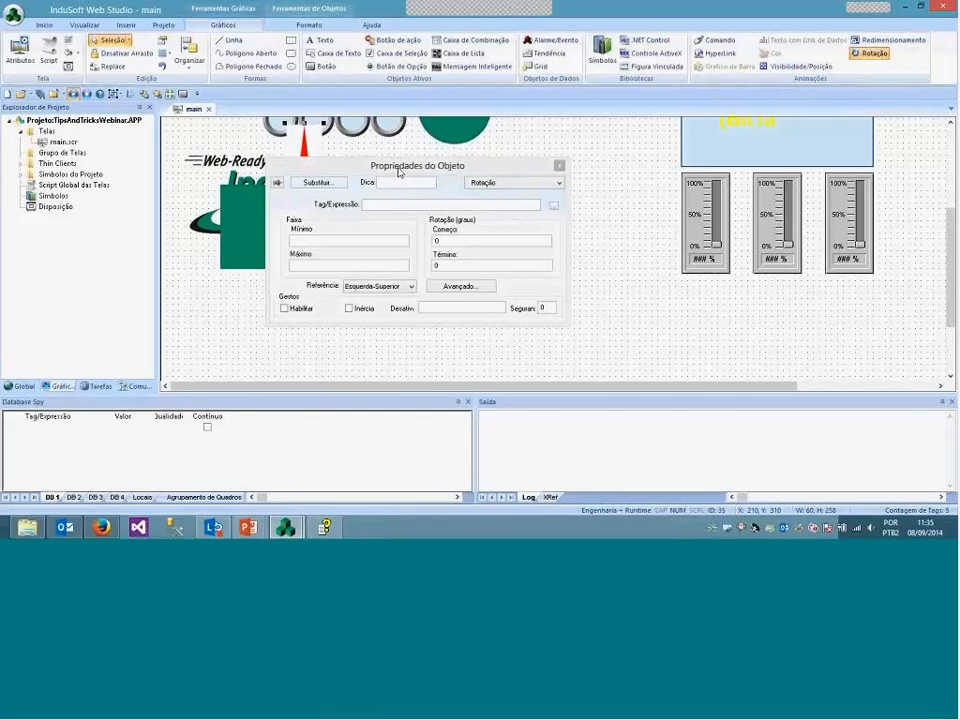
left_click(318, 276)
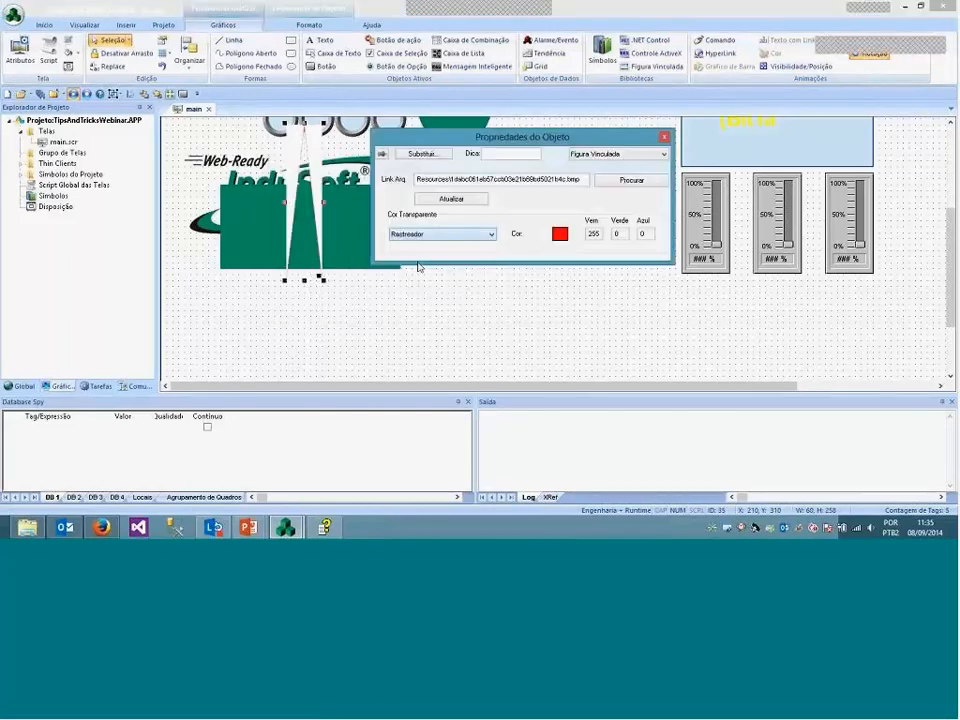
left_click(324, 182)
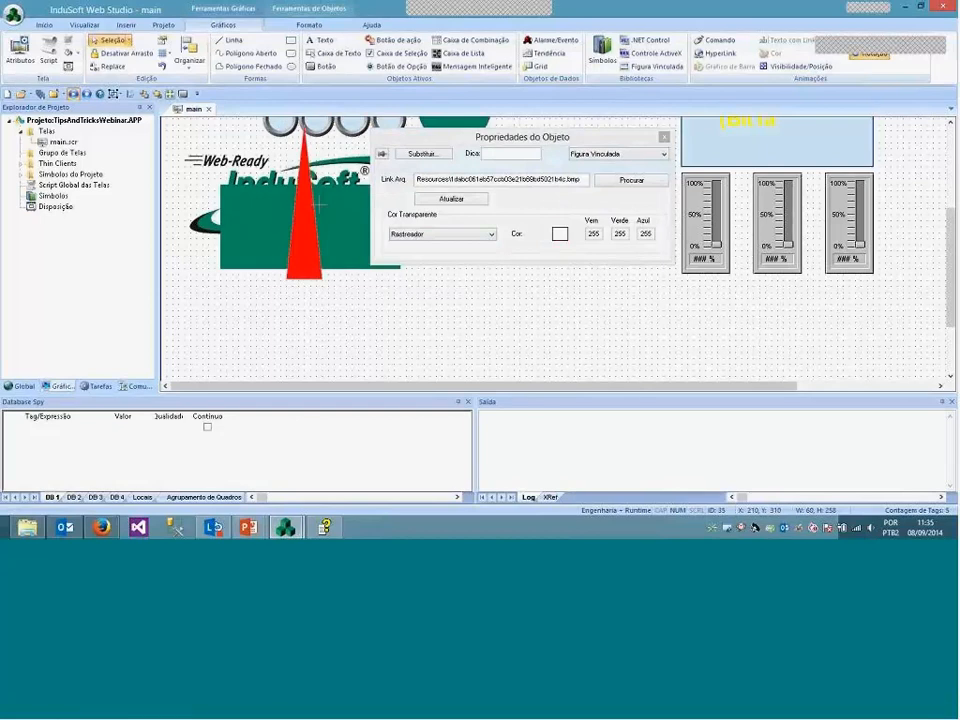
left_click(313, 167)
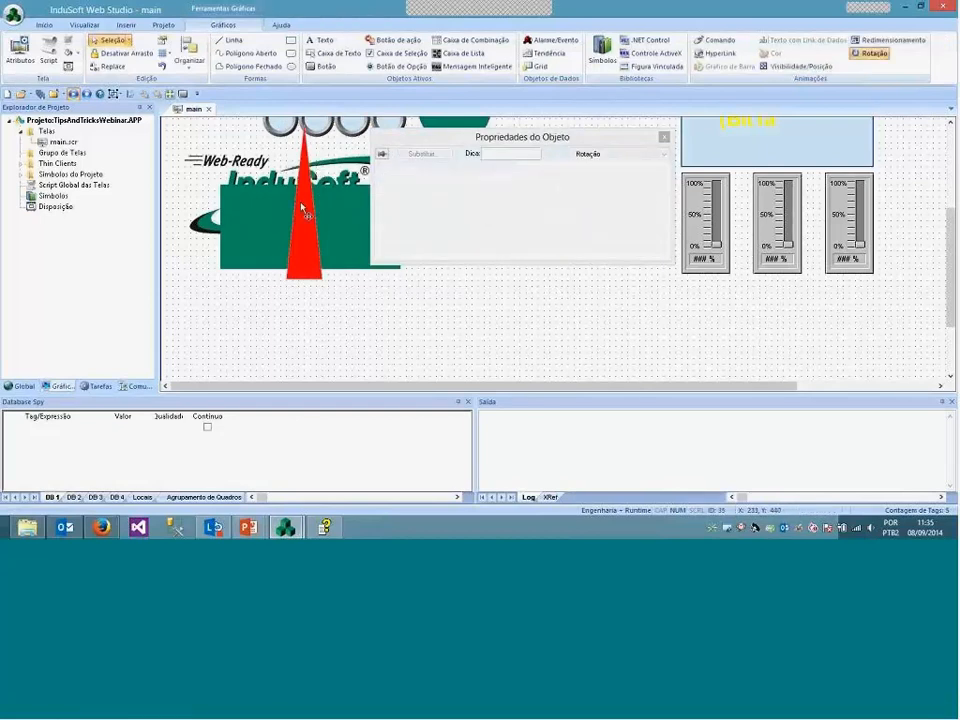
mouse_move(312, 169)
left_mouse_down()
mouse_move(300, 184)
mouse_move(308, 186)
mouse_move(294, 153)
mouse_move(303, 163)
left_mouse_up()
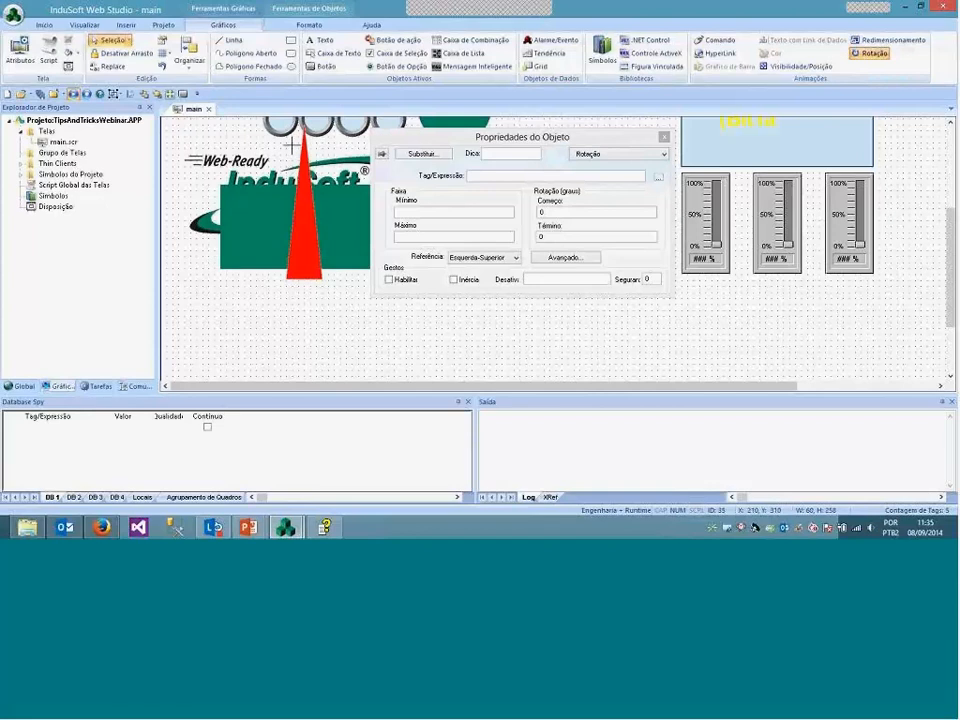
left_click(291, 227)
left_click(298, 263)
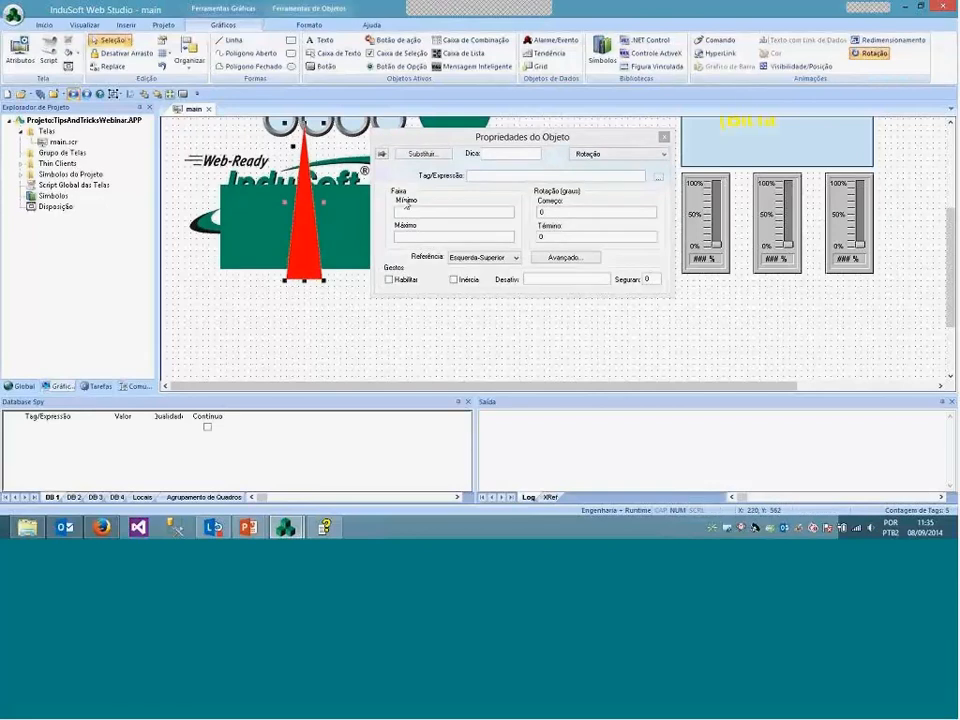
Examine the triangle's Figura Vinculada properties, including the Resources folder and file name of the linked image, and close them
left_click(609, 155)
left_click(601, 172)
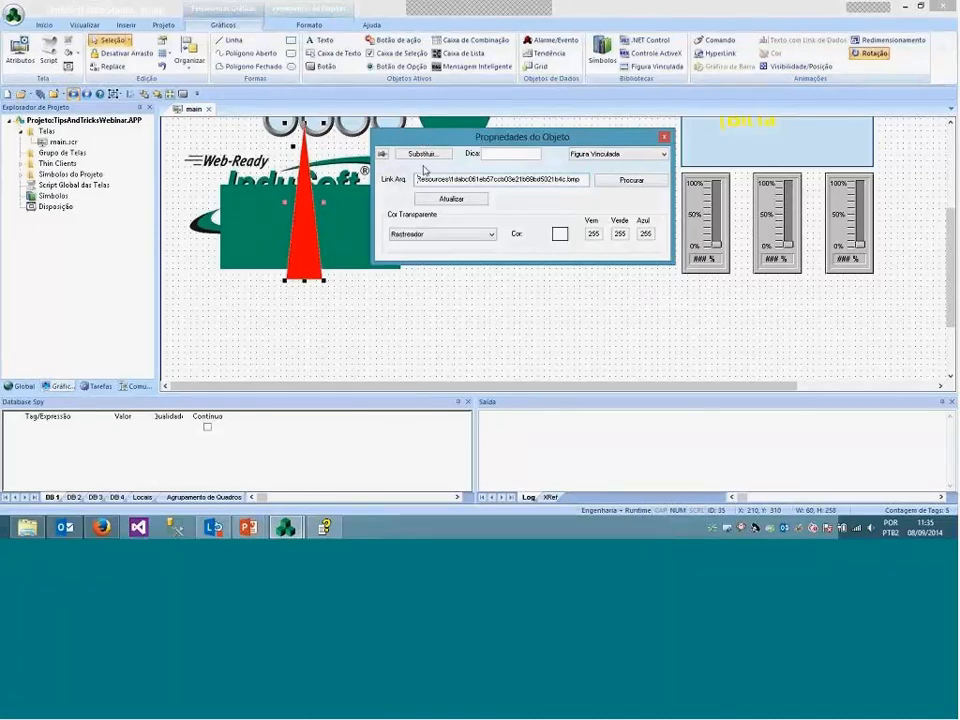
left_click_drag(416, 180, 448, 180)
left_click(469, 182)
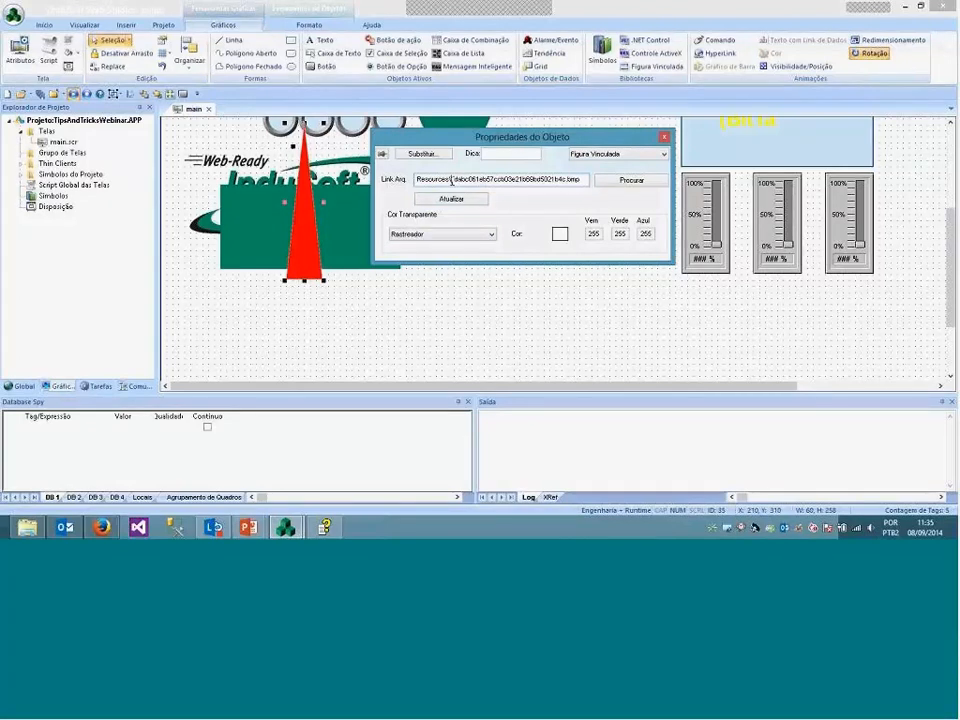
left_click_drag(451, 181, 568, 181)
left_click(568, 181)
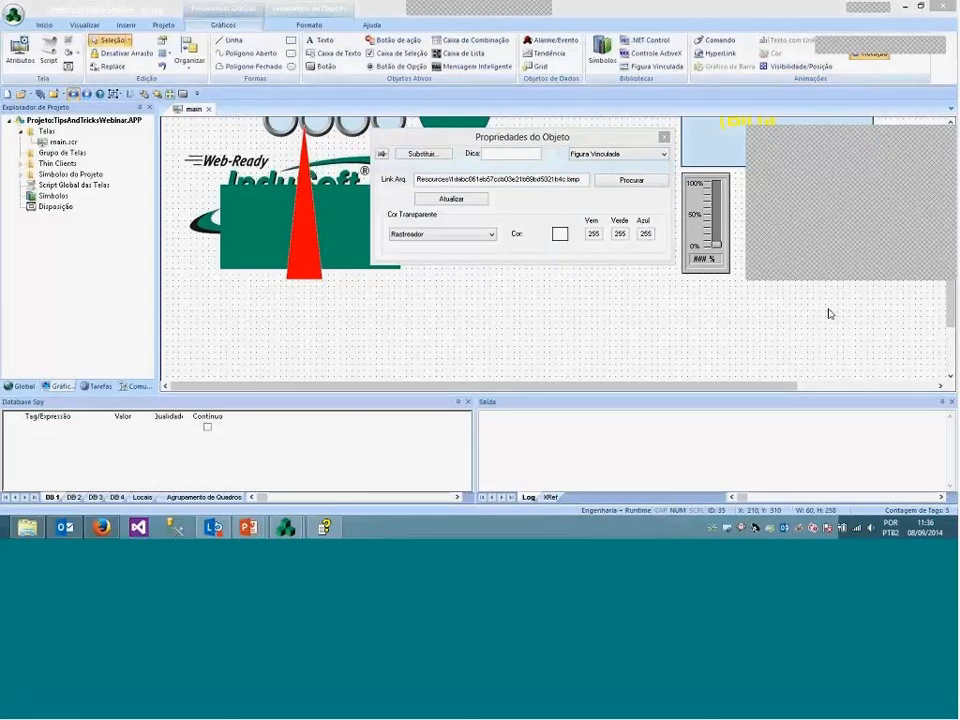
key("Escape")
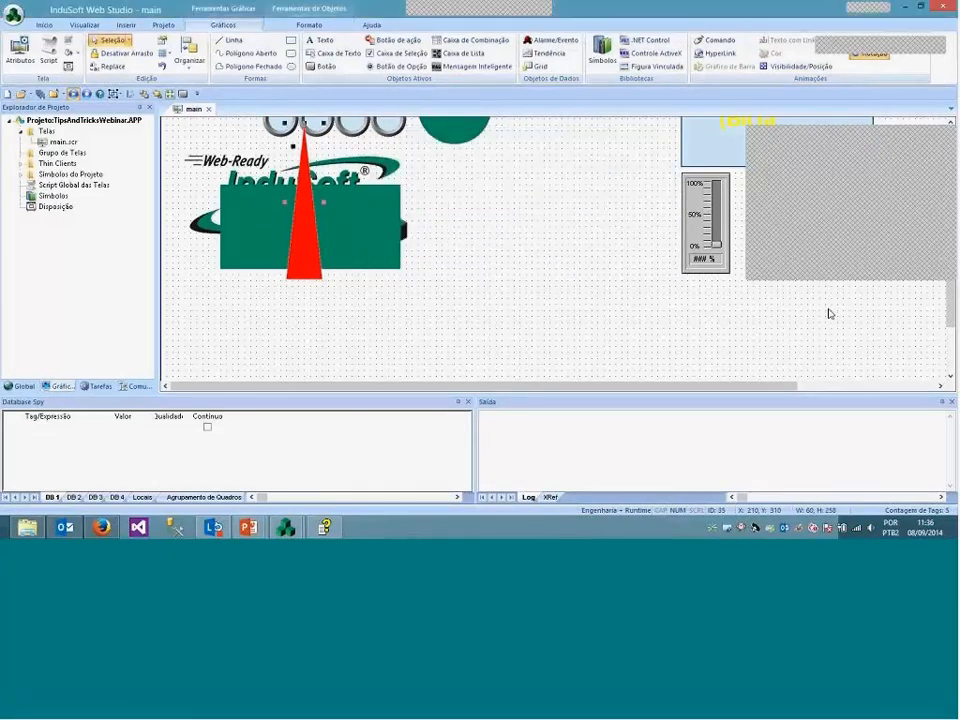
double_click(300, 254)
left_click(379, 446)
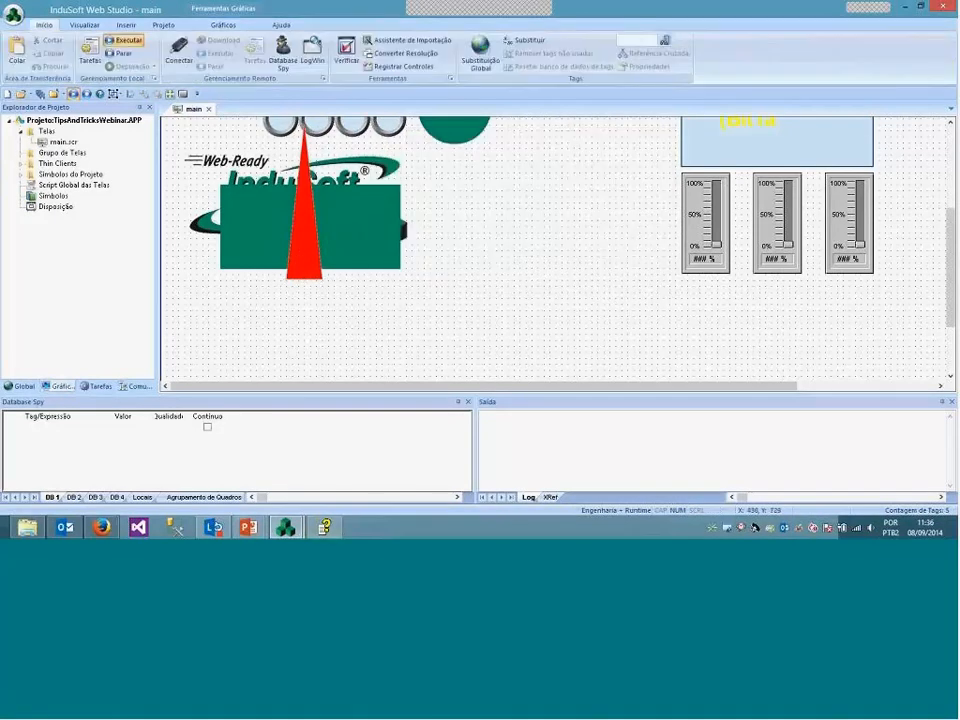
Switch to the PowerPoint presentation and draw an upward block arrow beside the red triangle, about as tall as the triangle
mouse_move(248, 527)
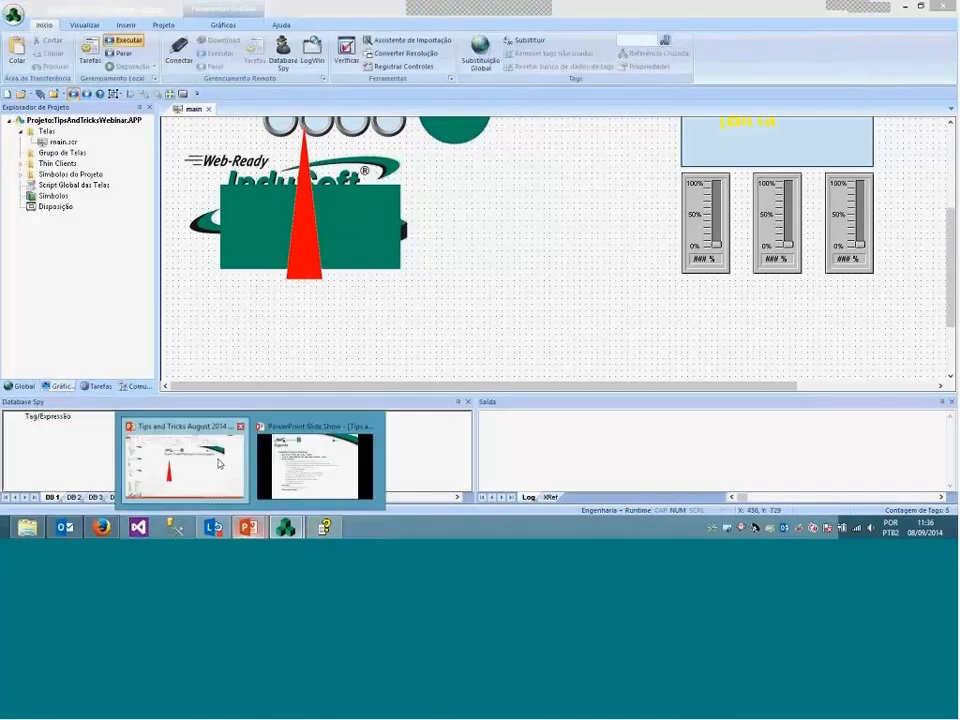
left_click(182, 461)
left_click(575, 67)
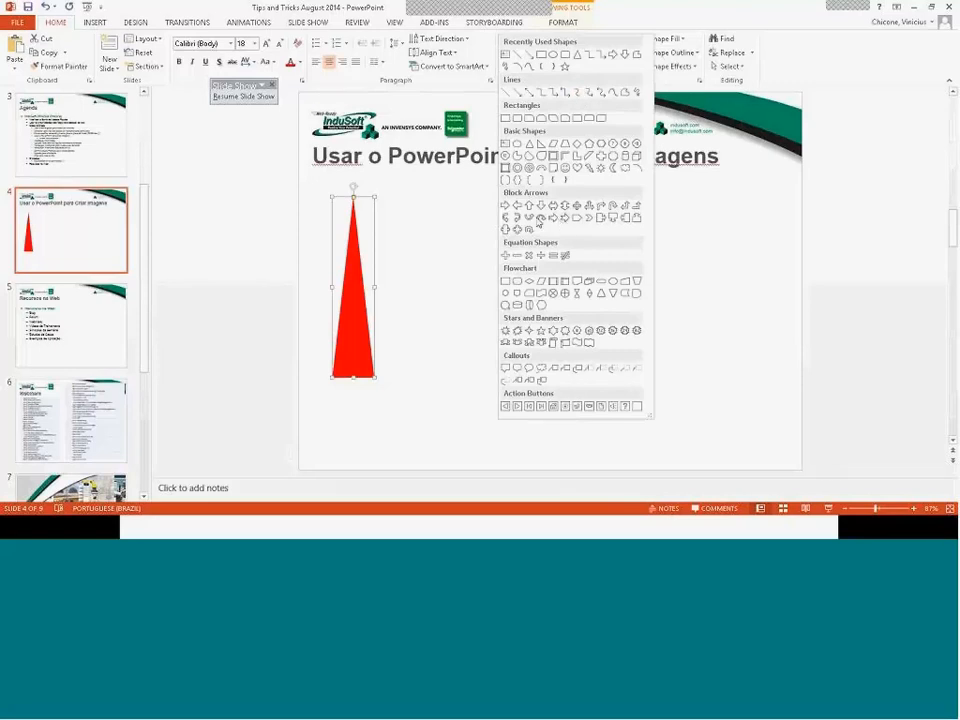
left_click(529, 206)
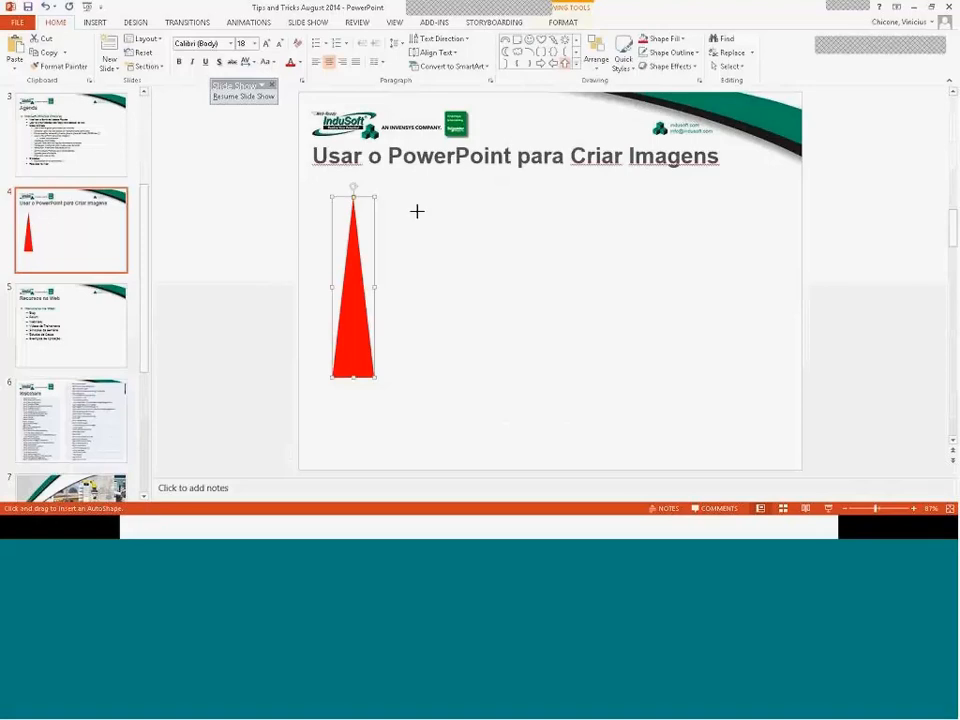
left_click_drag(416, 201, 476, 382)
Lengthen the block arrow's head and narrow the whole arrow to roughly a third of its width
left_click(418, 257)
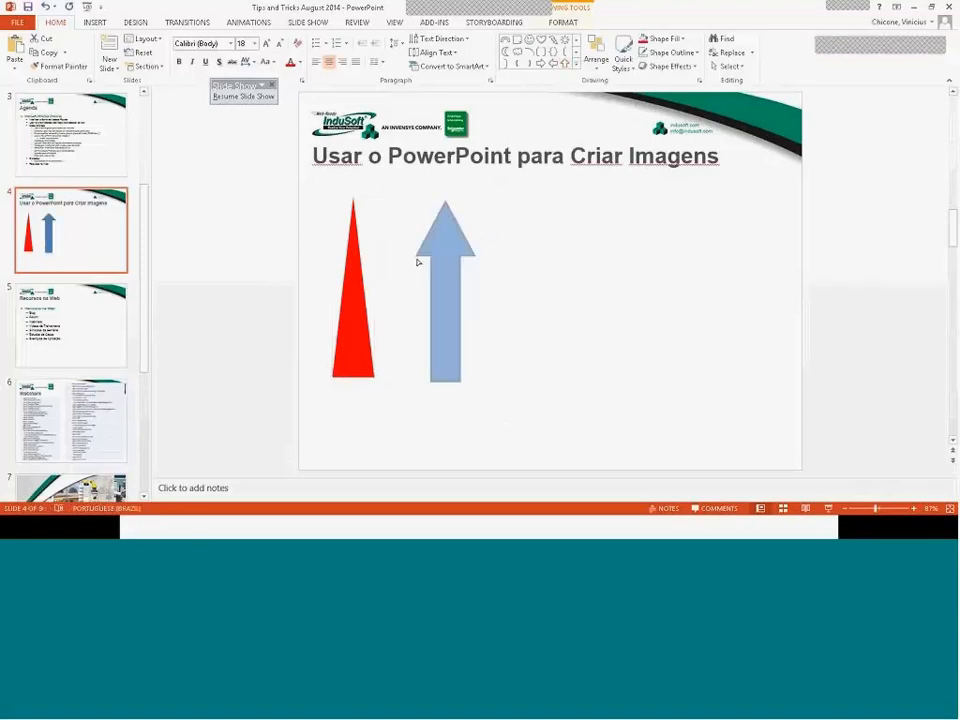
left_click(417, 272)
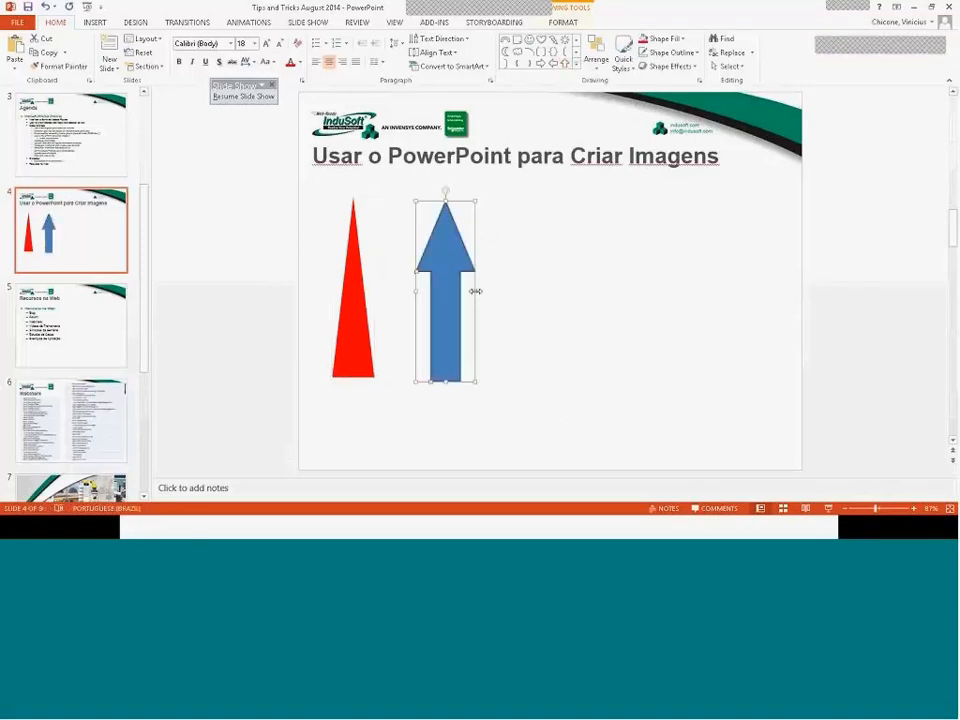
left_click_drag(476, 289, 439, 287)
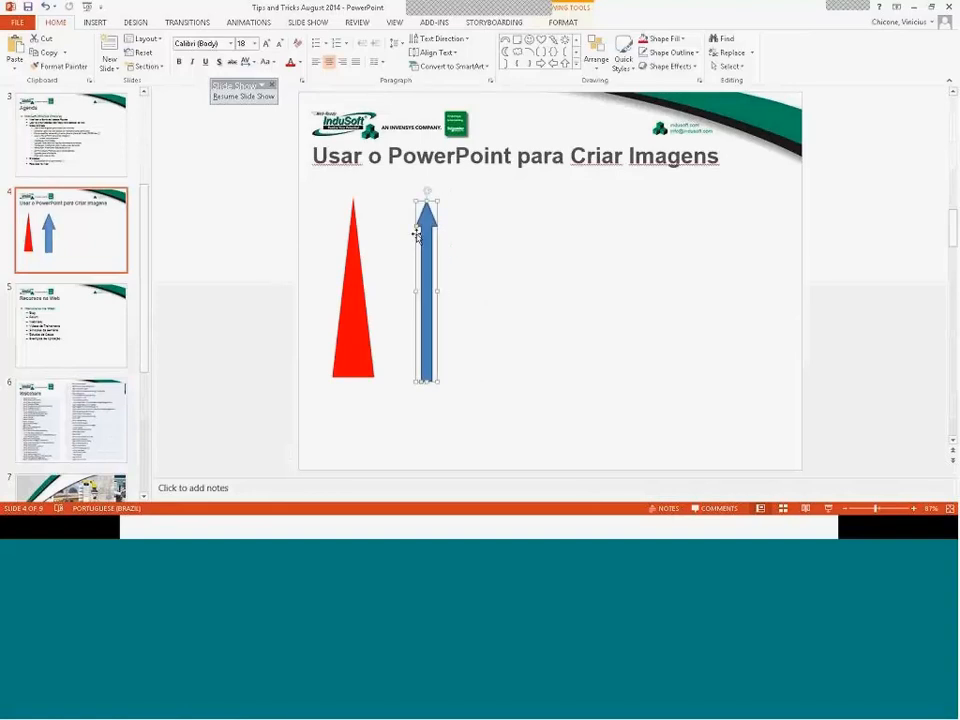
Fill the block arrow with red and remove its outline
key("Escape")
left_click(426, 290)
left_click(645, 38)
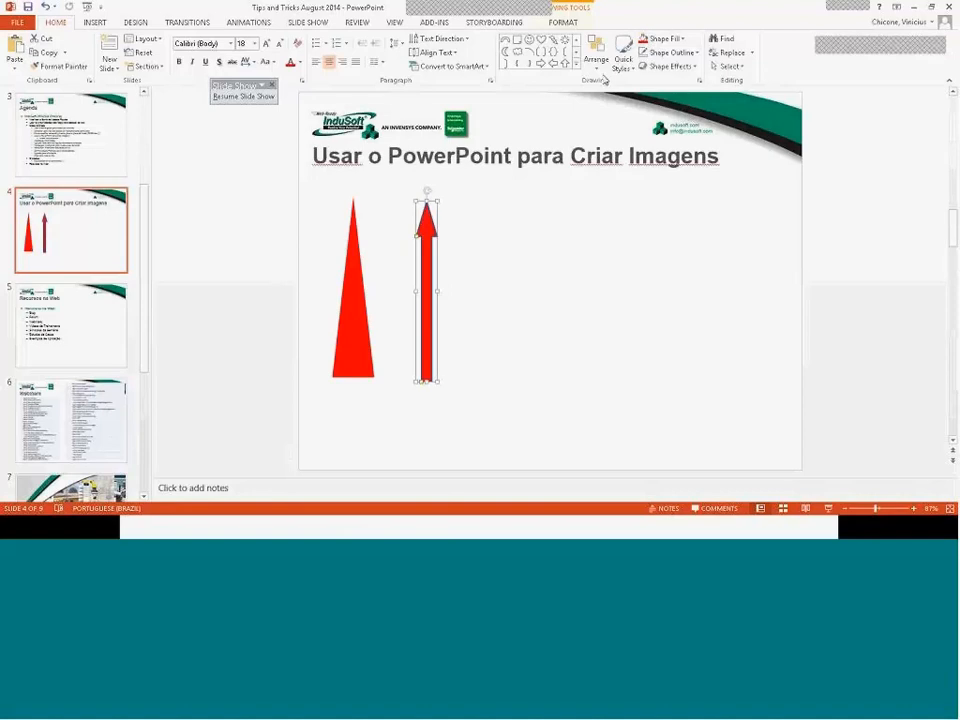
left_click(665, 52)
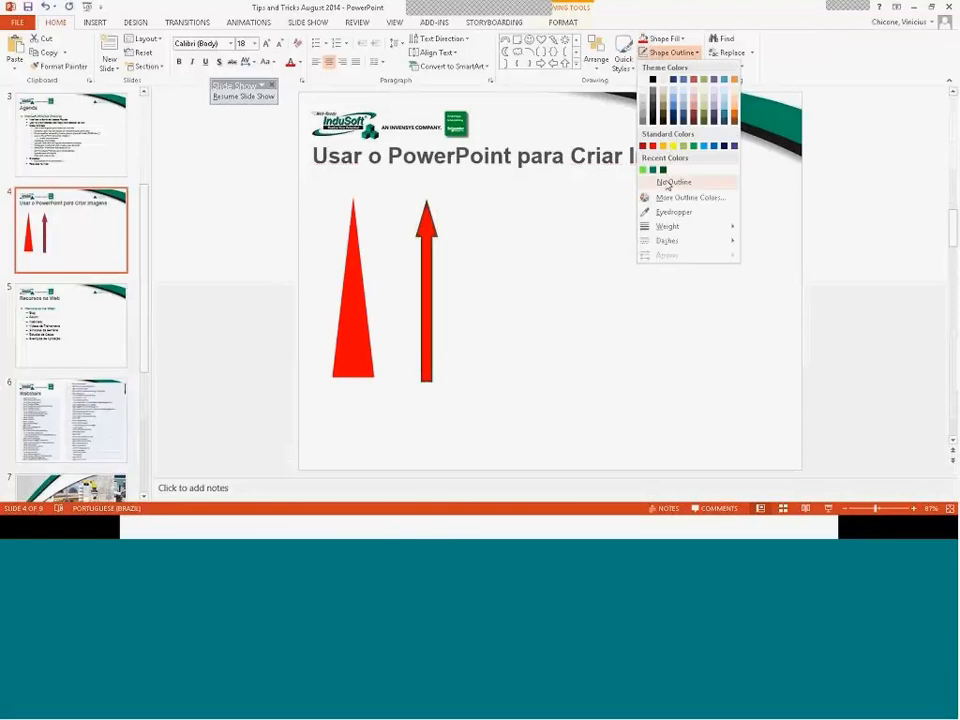
left_click(663, 181)
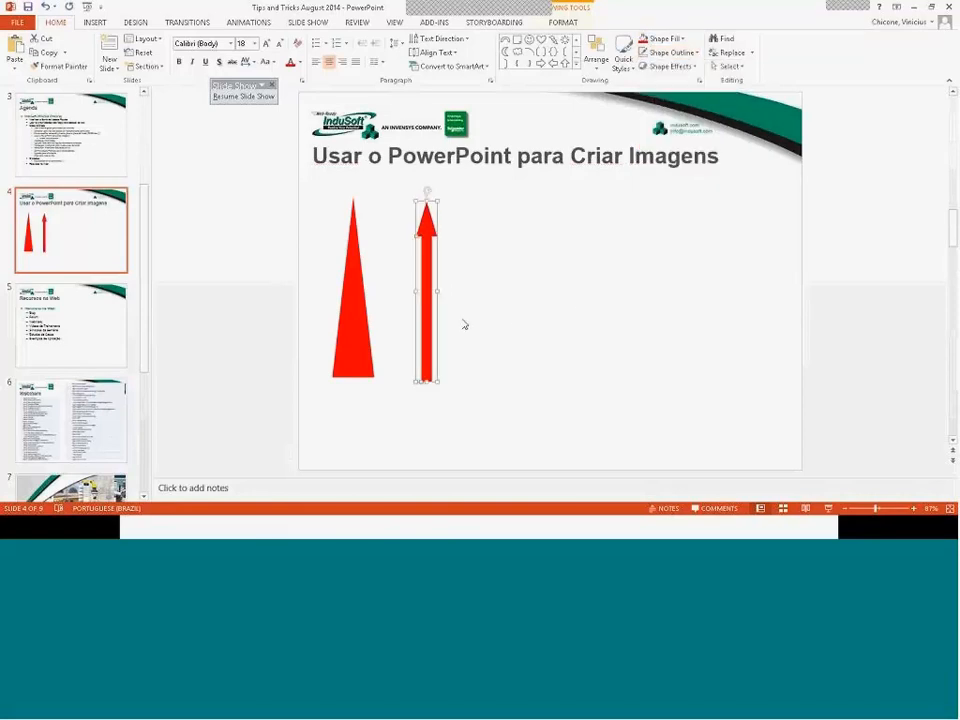
Copy the red arrow, switch to InduSoft Web Studio, paste it into the main screen and move it over the green rectangle beside the triangle
key("Escape")
left_click(426, 290)
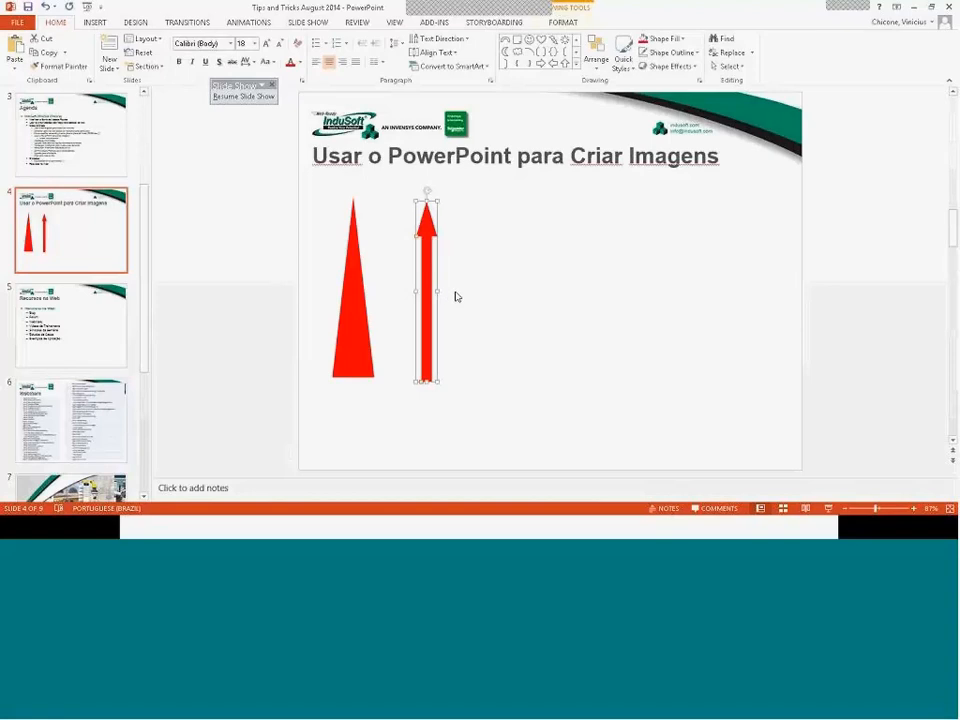
key("alt+Tab")
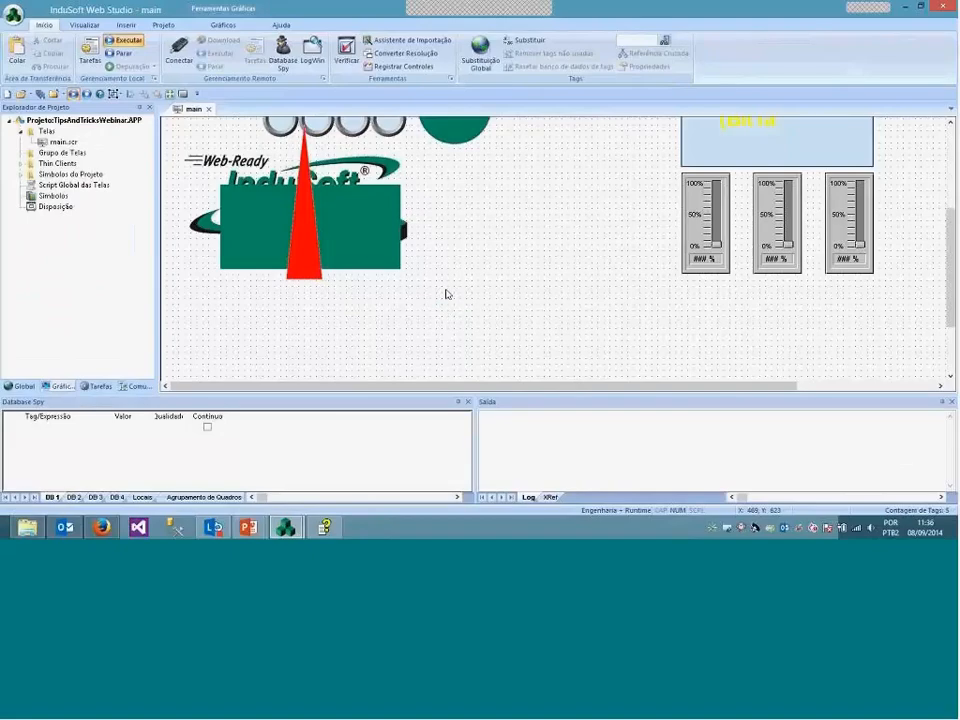
key("ctrl+v")
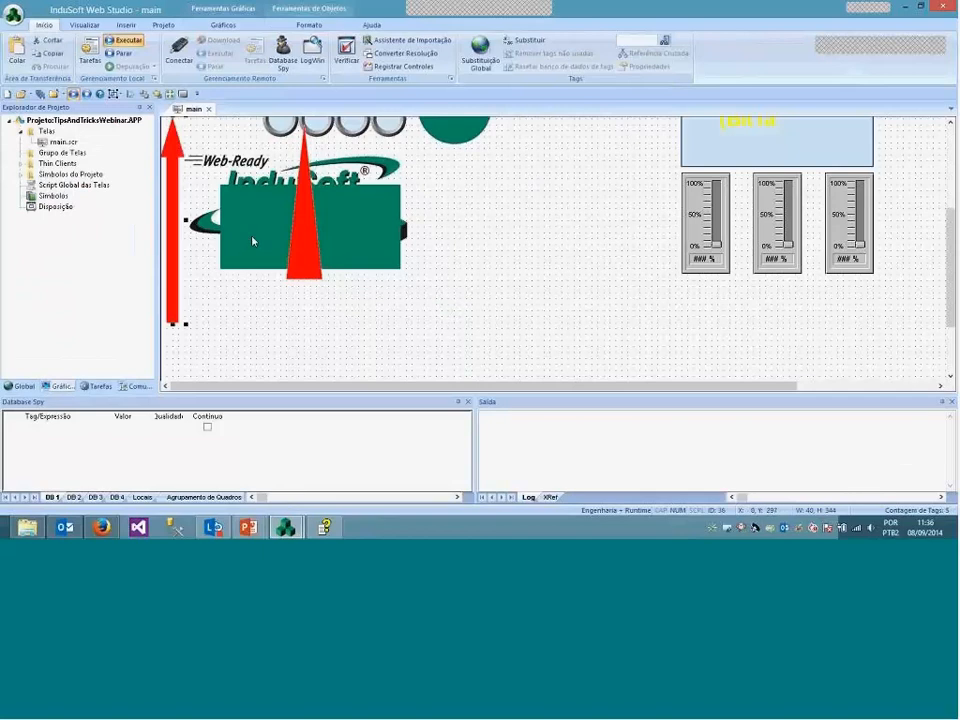
left_click_drag(169, 232, 366, 247)
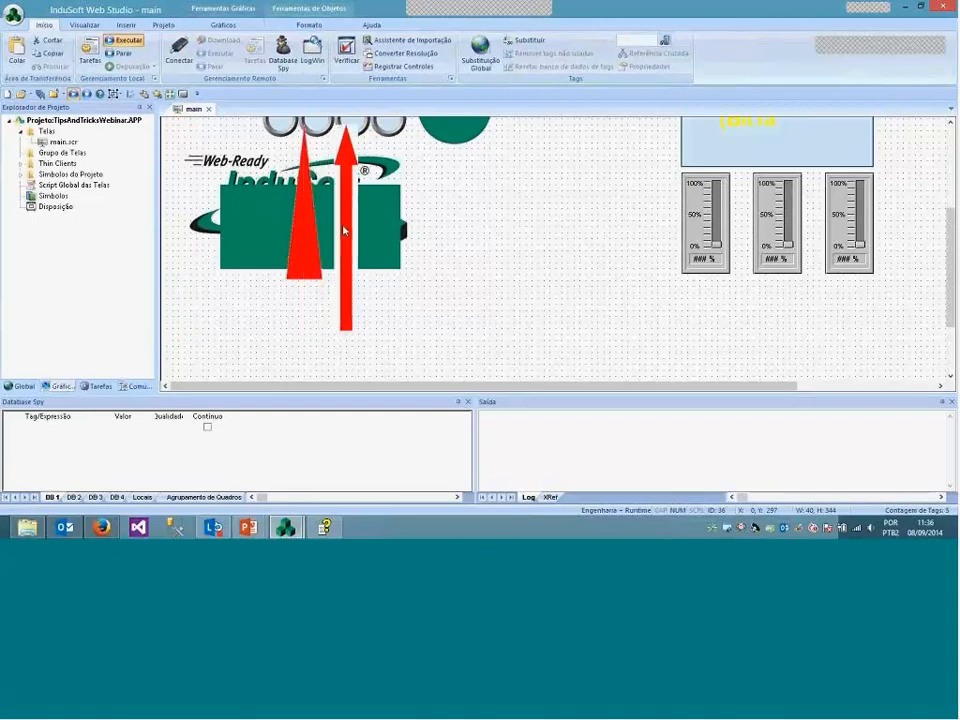
Open the pasted arrow's object properties and set Cor Transparente to Rastreador, switching to Nenhum and back for comparison
double_click(346, 240)
left_click_drag(514, 146, 563, 144)
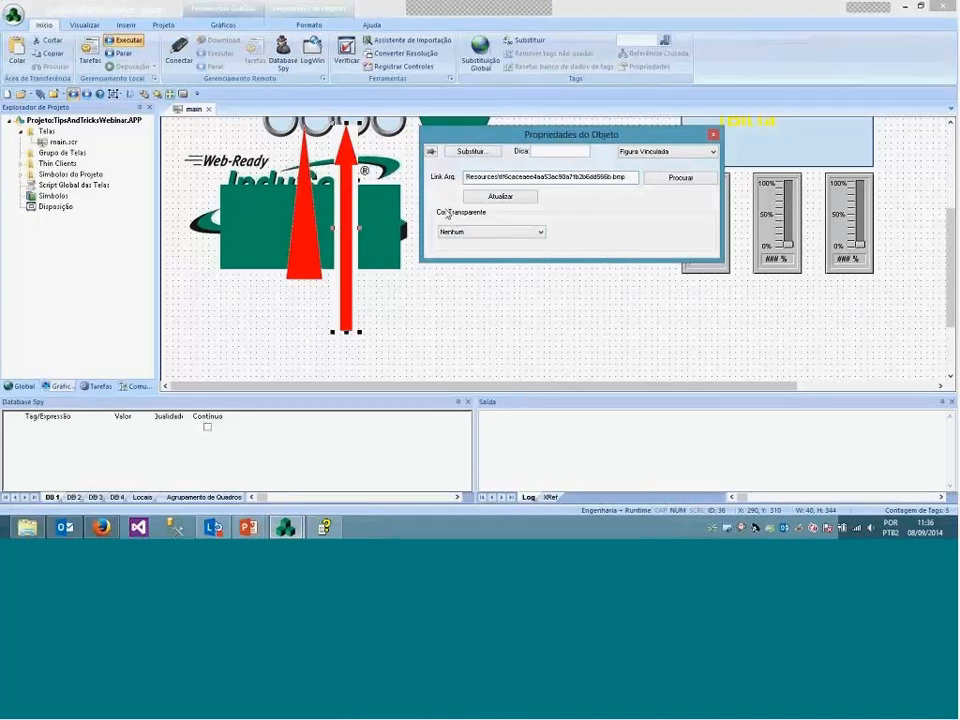
left_click(519, 235)
left_click(480, 262)
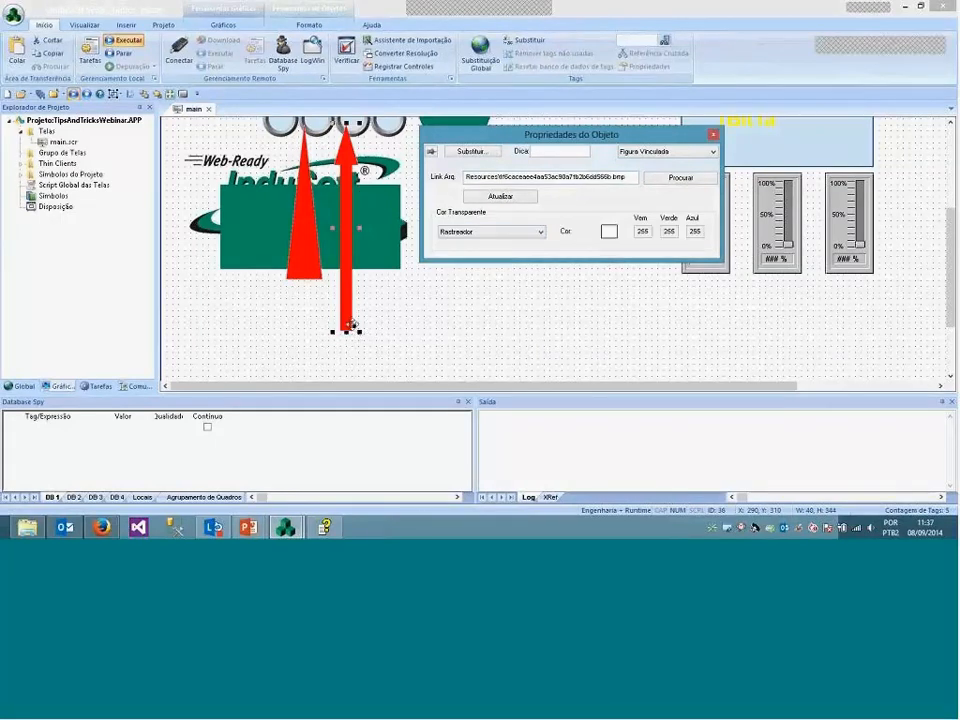
left_click(520, 232)
left_click(505, 247)
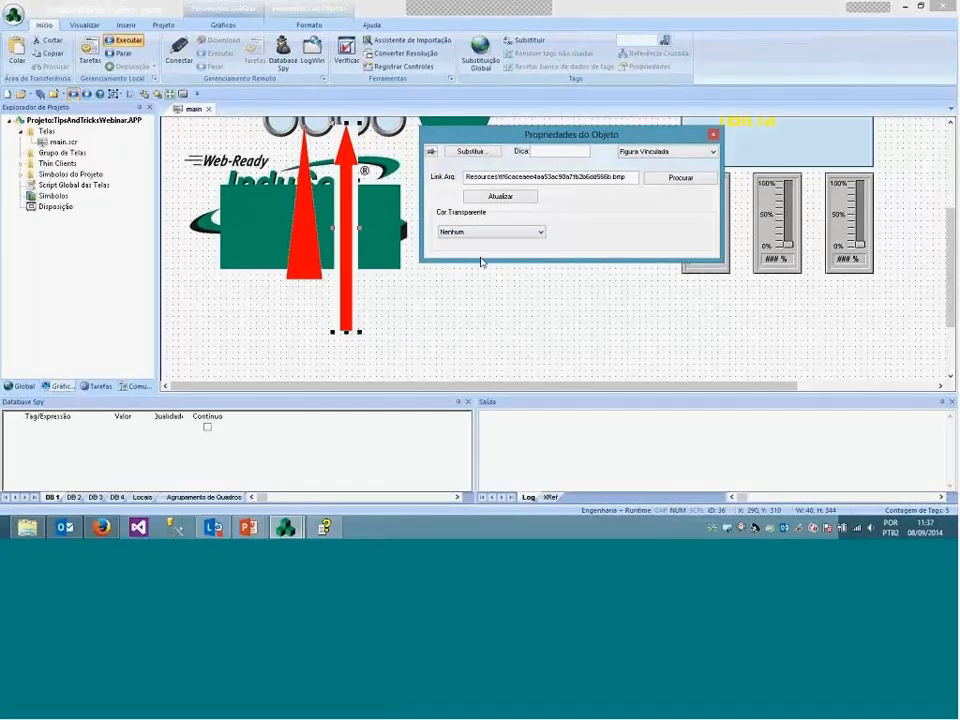
left_click(486, 236)
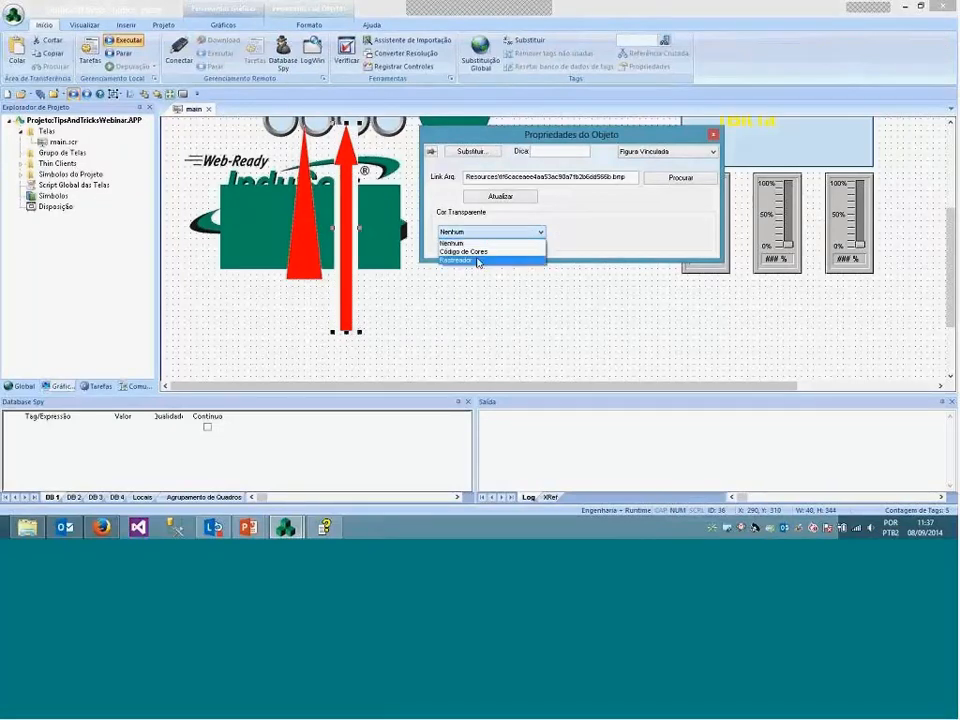
left_click(478, 262)
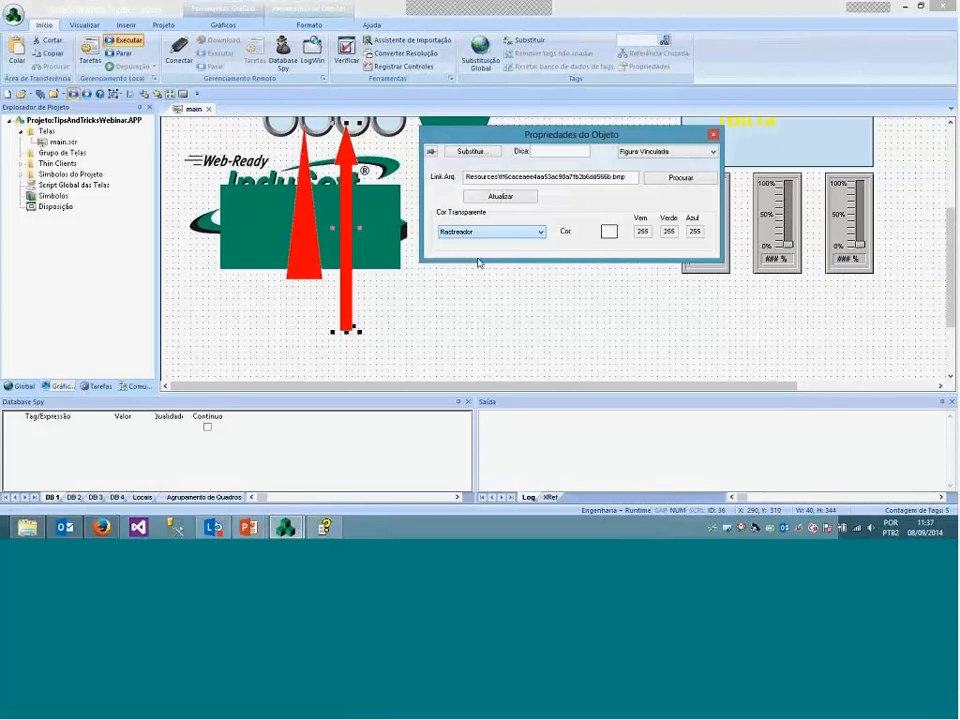
Sample the arrow's red and white areas in turn as the transparent colour, finishing with white (255, 255, 255), and deselect the arrow
left_click(355, 328)
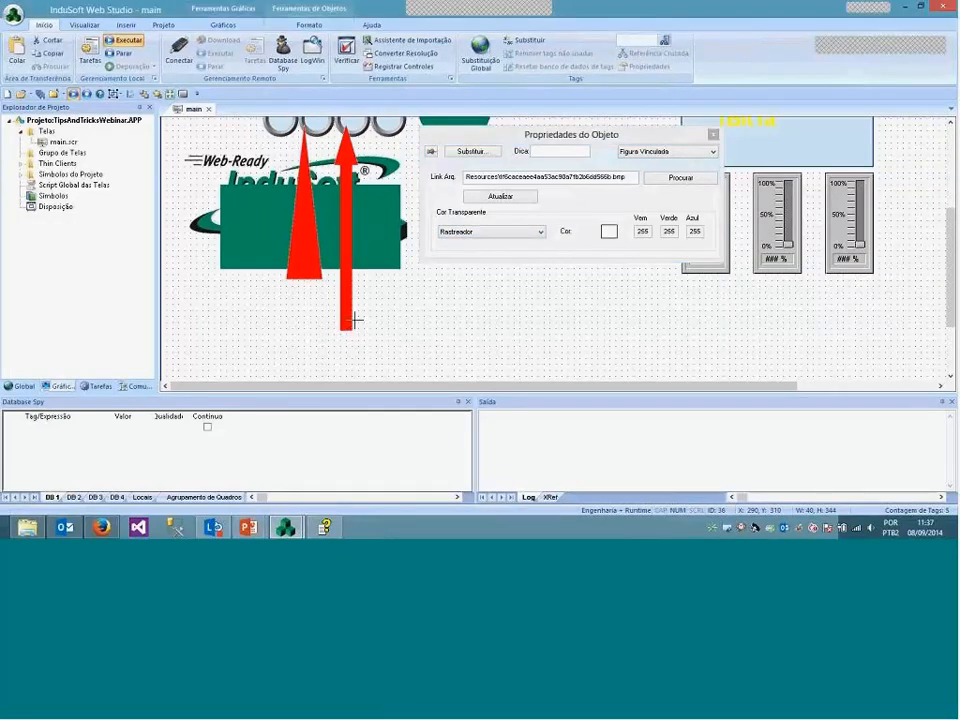
left_click(349, 316)
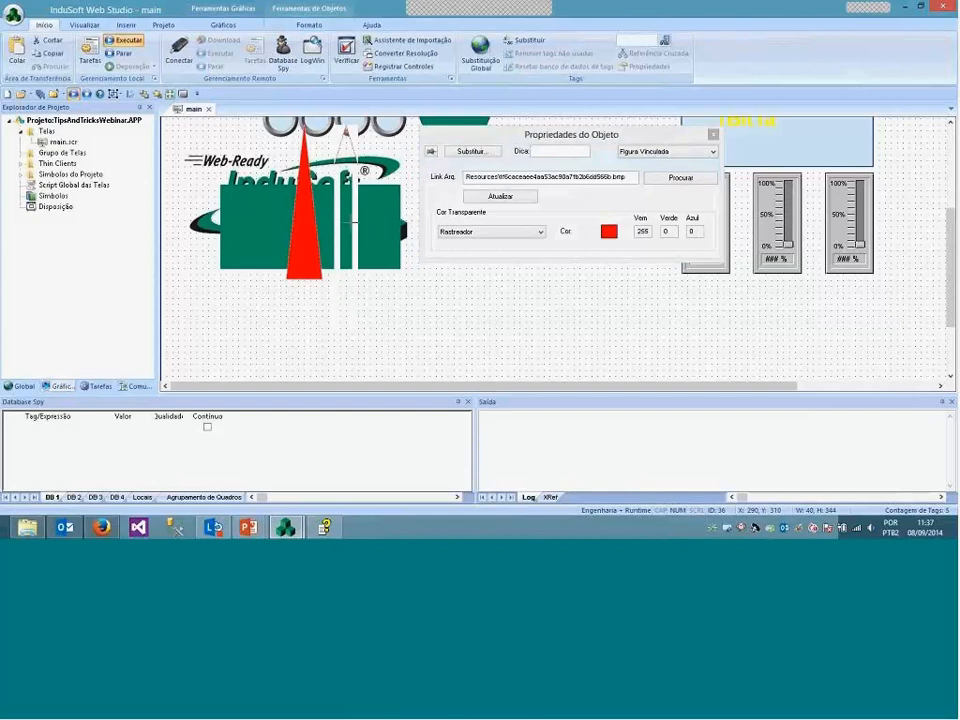
left_click(338, 222)
left_click(343, 173)
left_click(354, 201)
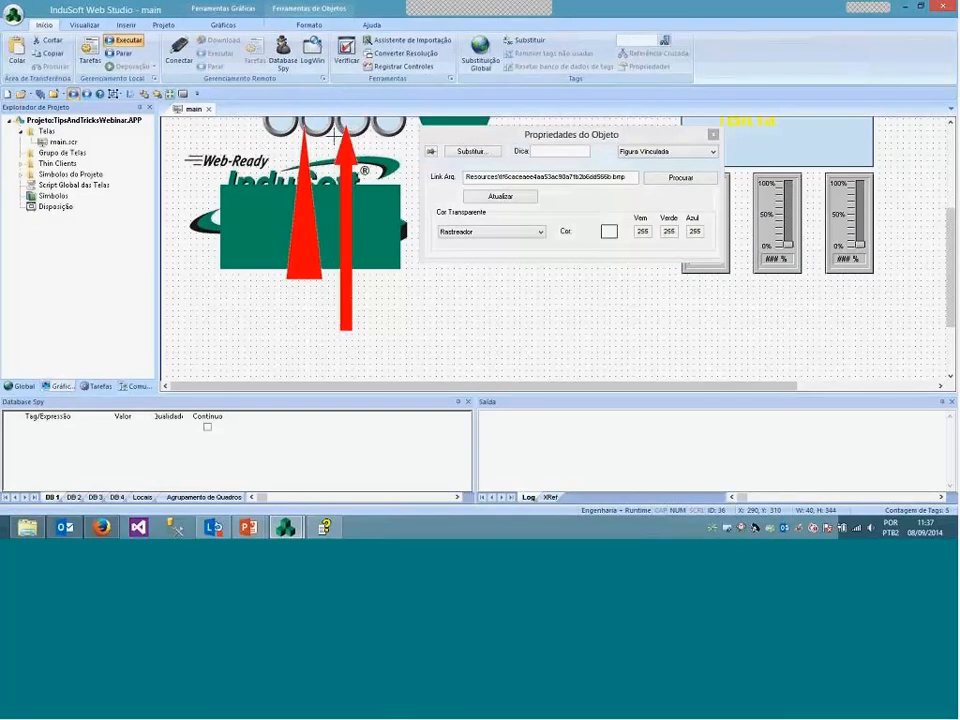
left_click(347, 201)
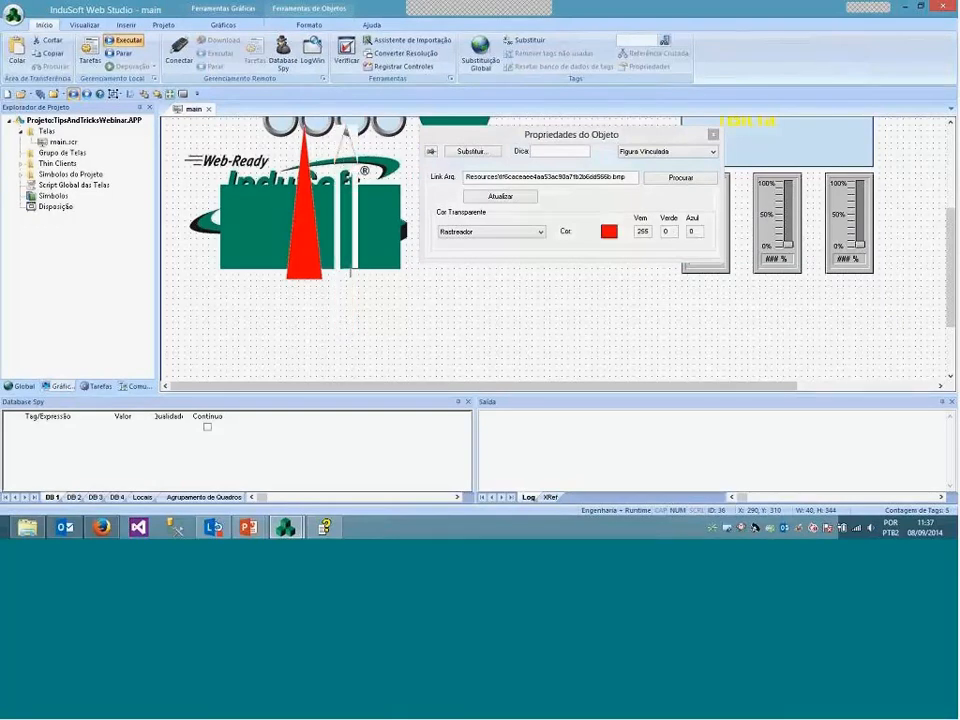
left_click(354, 261)
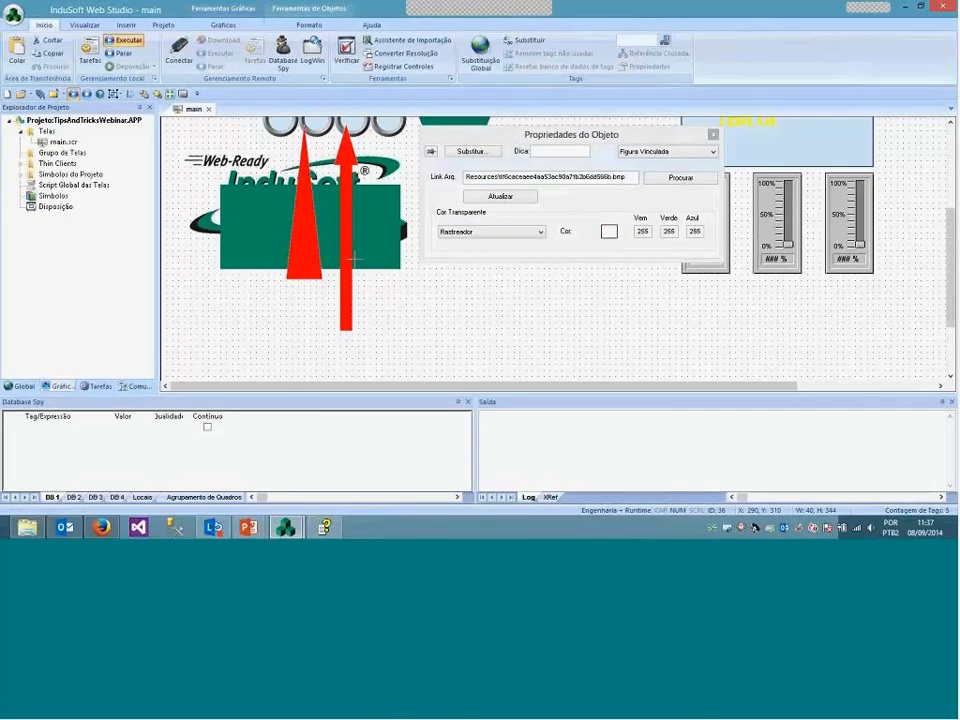
left_click(418, 343)
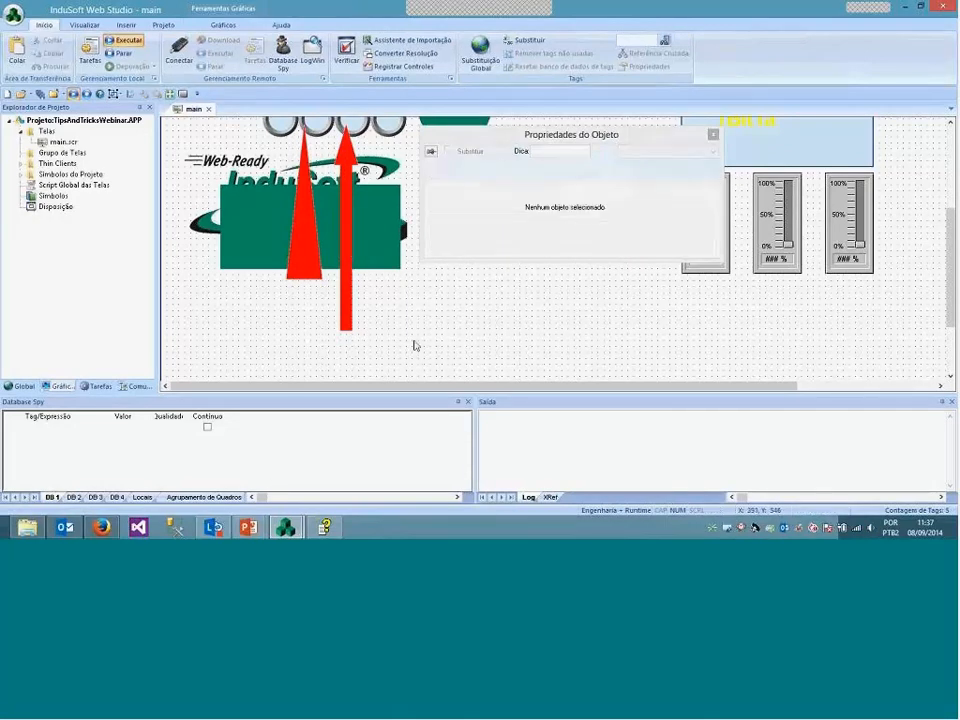
Shorten the arrow to about two thirds of its height and place it just right of the green rectangle
left_click(345, 306)
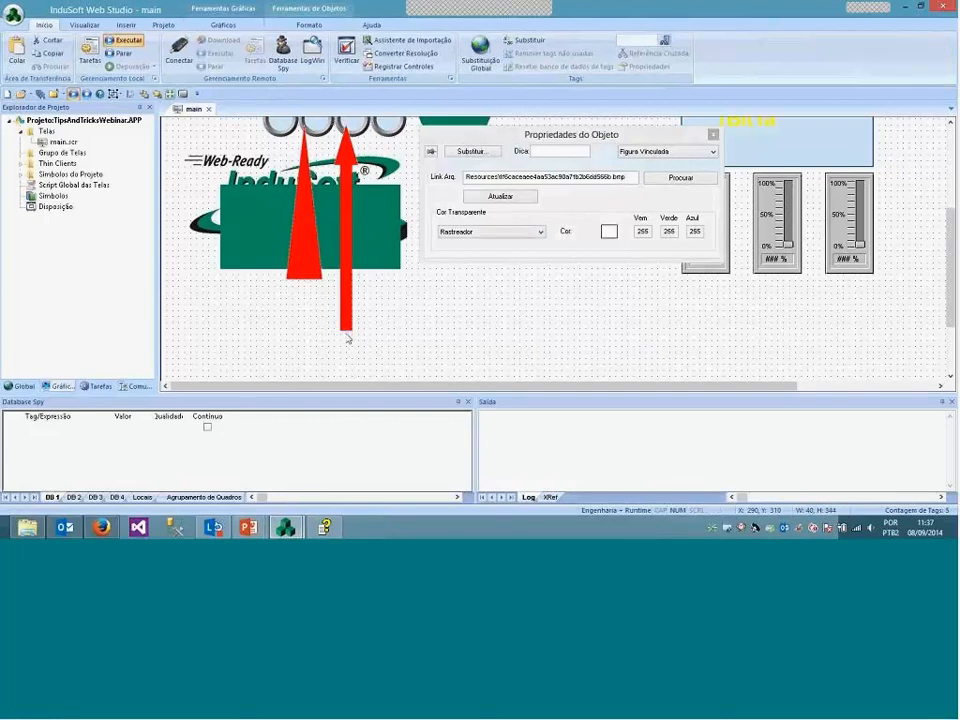
left_click_drag(346, 332, 347, 263)
left_click_drag(352, 215, 423, 317)
left_click(474, 289)
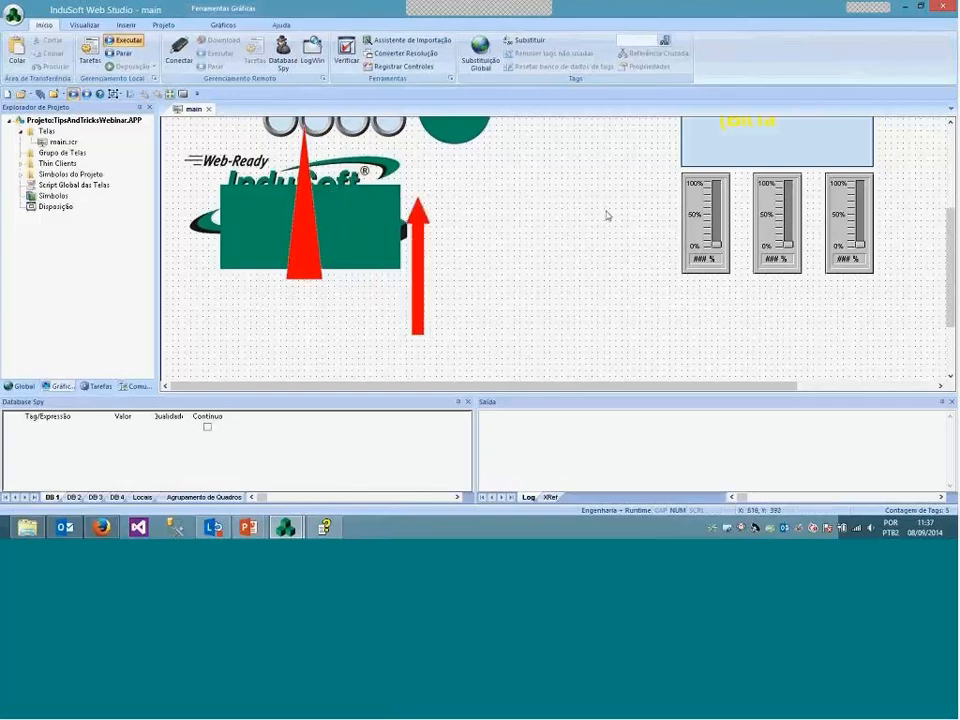
Draw a circle of about 292 by 292 between the red arrow and the sliders
left_click(223, 25)
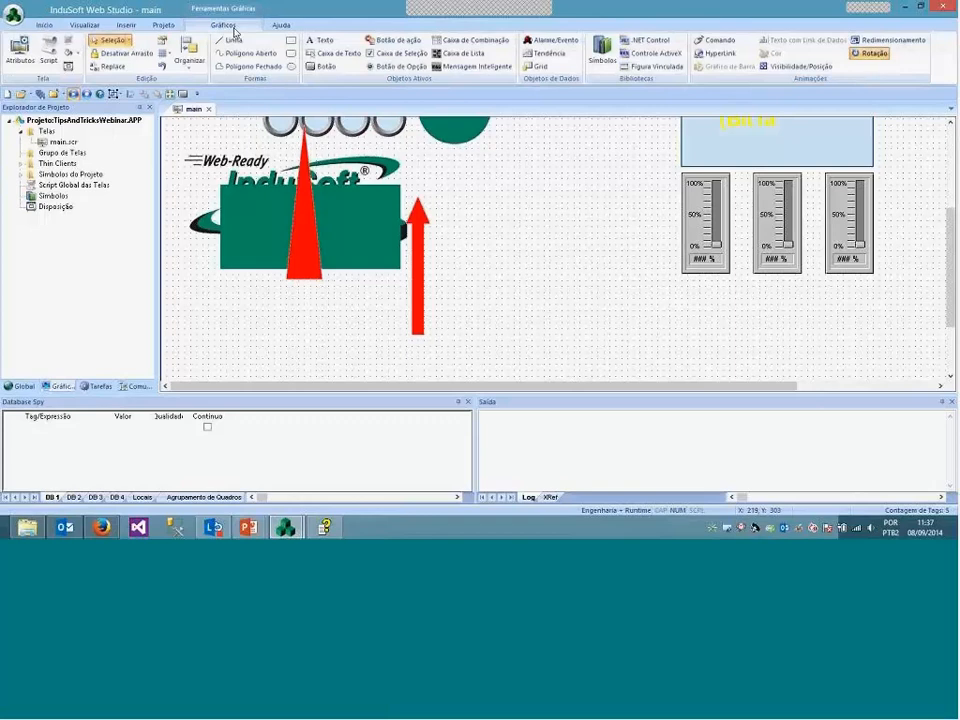
left_click(291, 66)
left_click_drag(462, 200, 624, 360)
left_click_drag(583, 313, 557, 274)
left_click_drag(607, 331, 618, 342)
Remove the circle's border and apply a Diagonal cima gradient fill with a black start colour, using the variant running light to dark
double_click(557, 292)
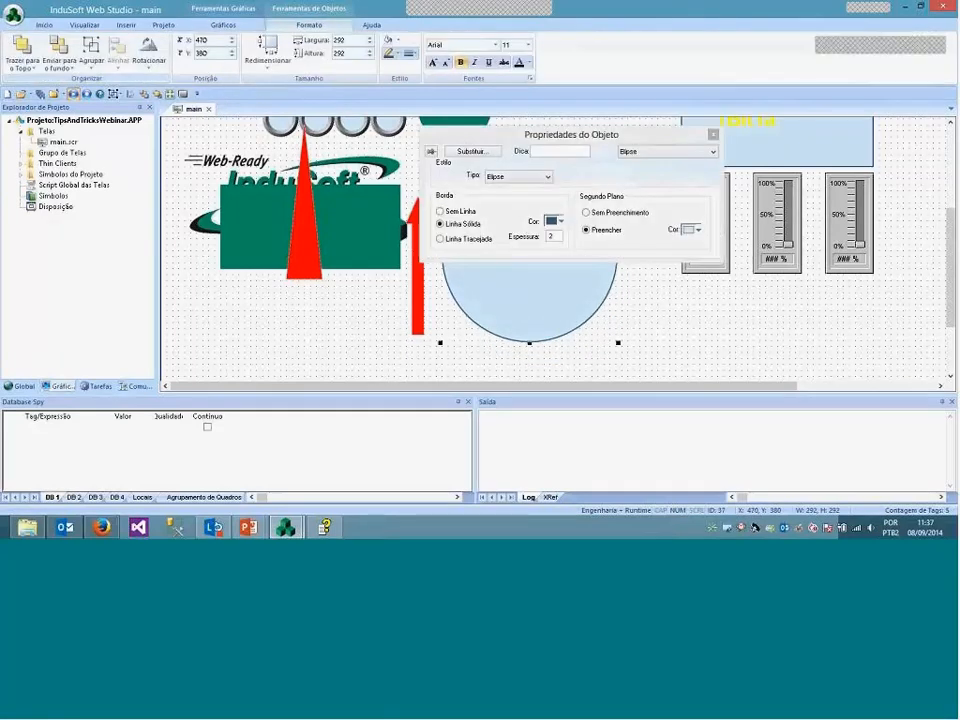
left_click(452, 213)
left_click(696, 229)
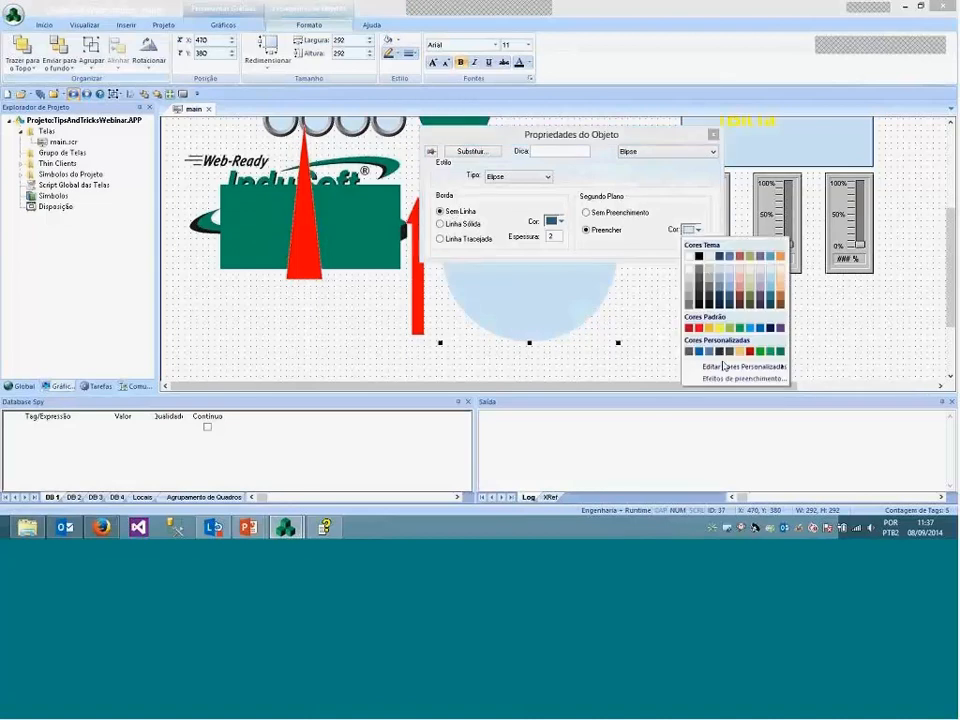
left_click(728, 379)
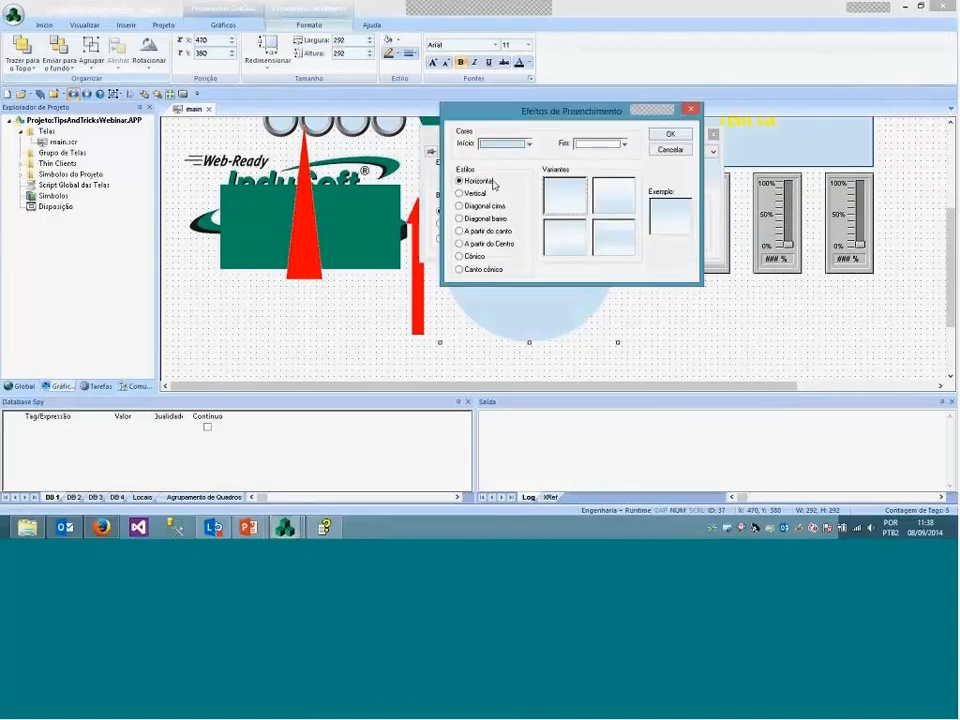
left_click(528, 144)
left_click(495, 172)
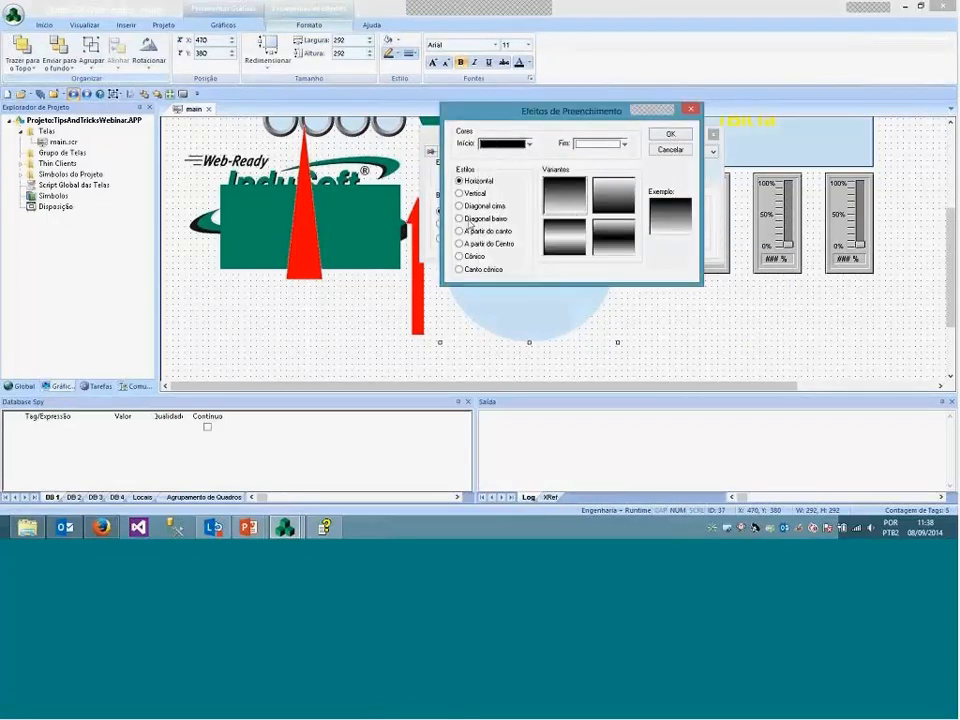
left_click(459, 206)
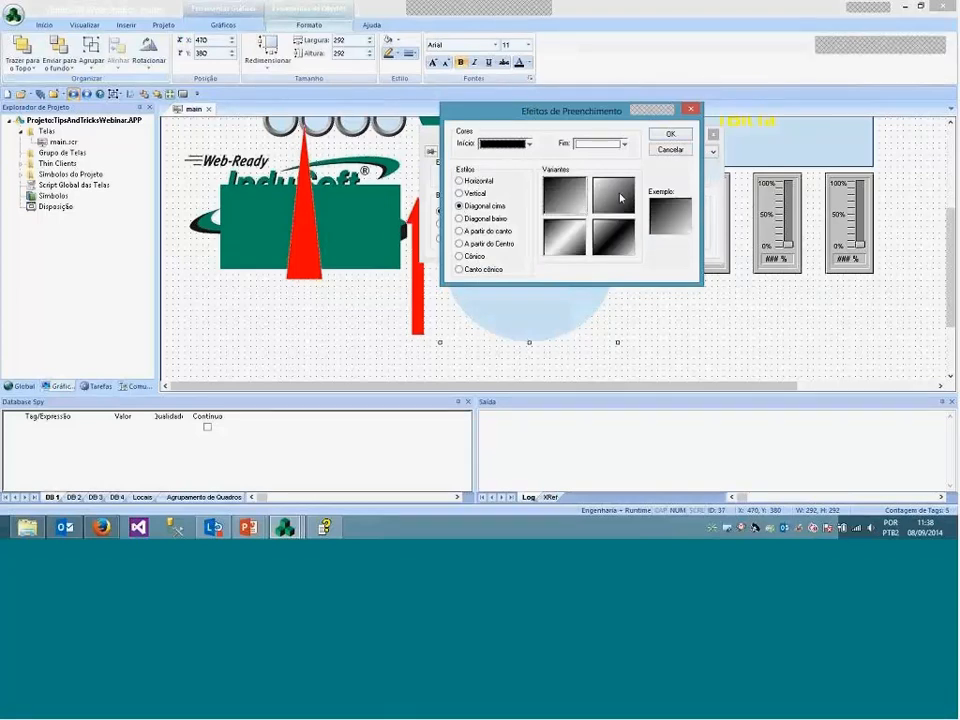
left_click(620, 198)
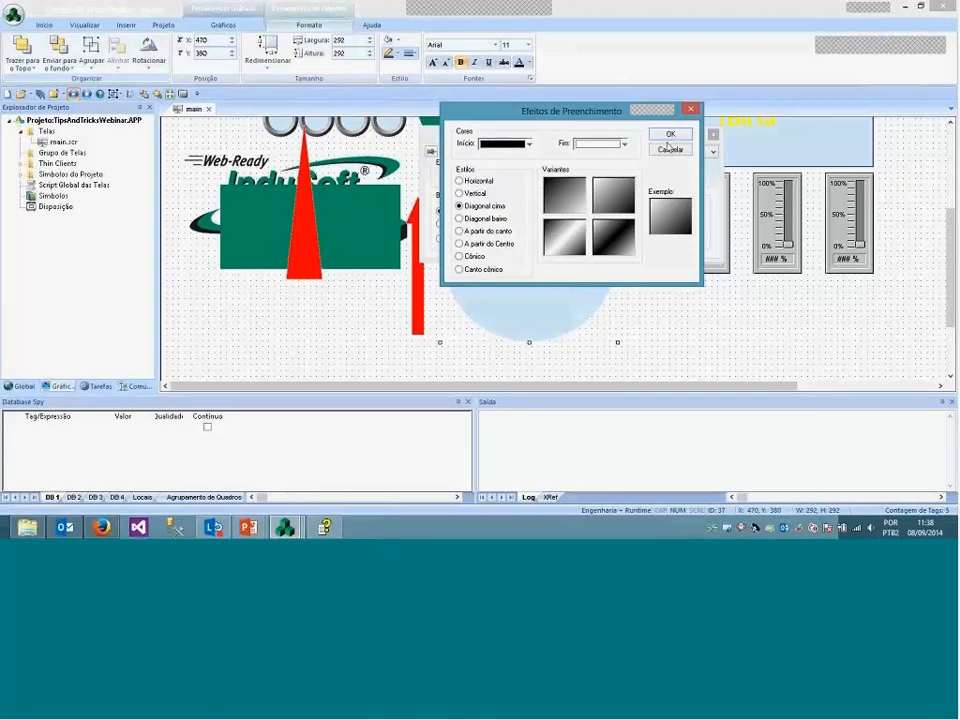
left_click(668, 137)
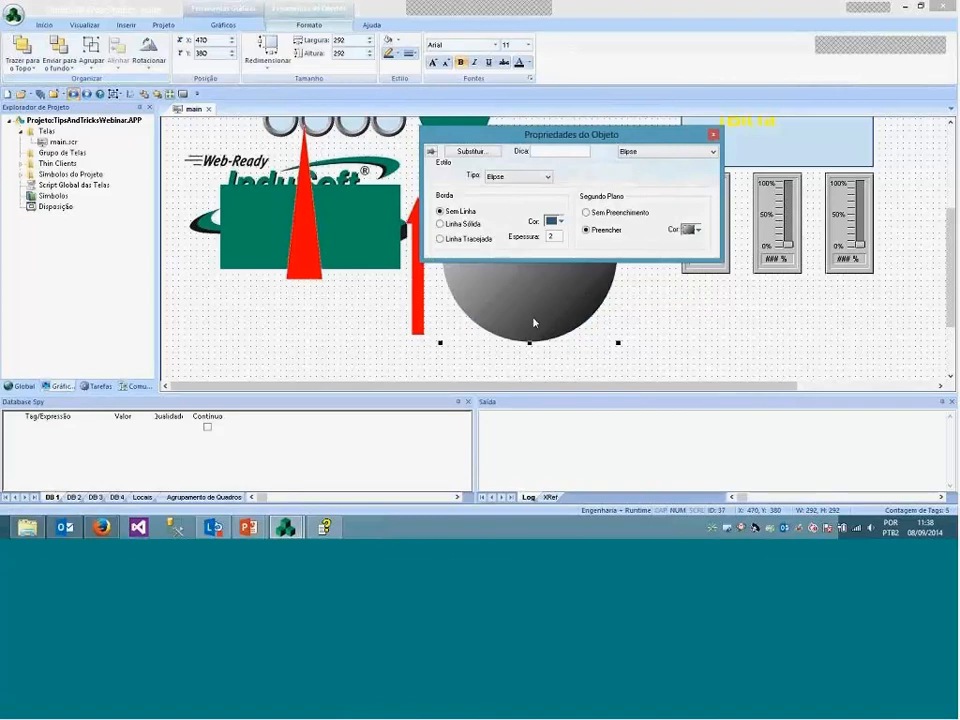
Duplicate the gradient circle on top of itself and set the copy's width and height to 282
left_click(343, 54)
double_click(343, 54)
type("282")
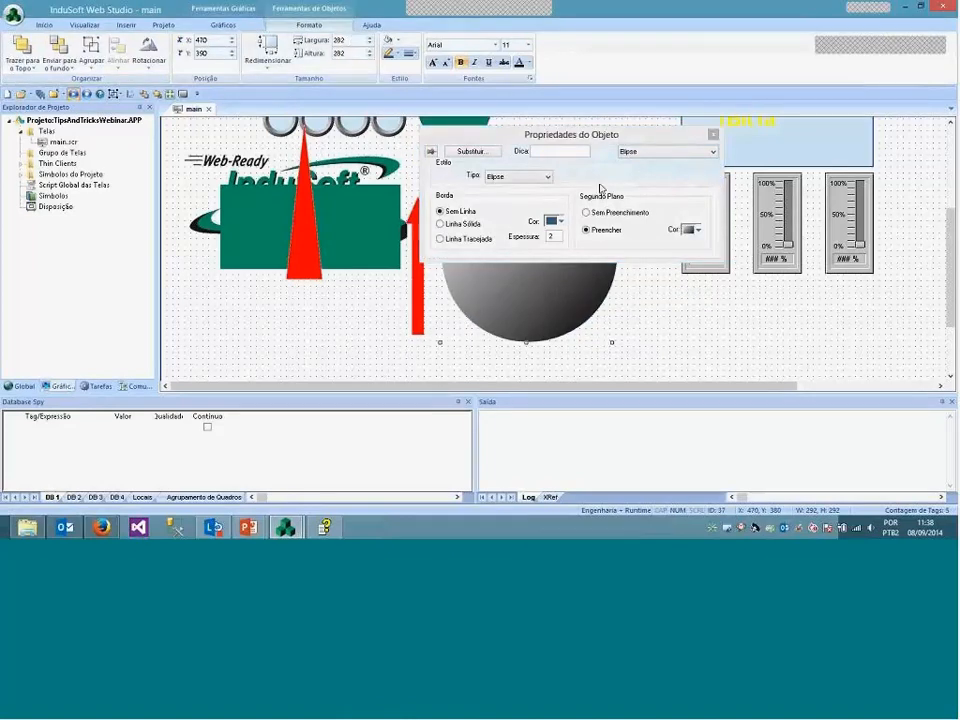
Reverse the smaller circle's diagonal gradient to run from dark to light, and close its properties
left_click(690, 232)
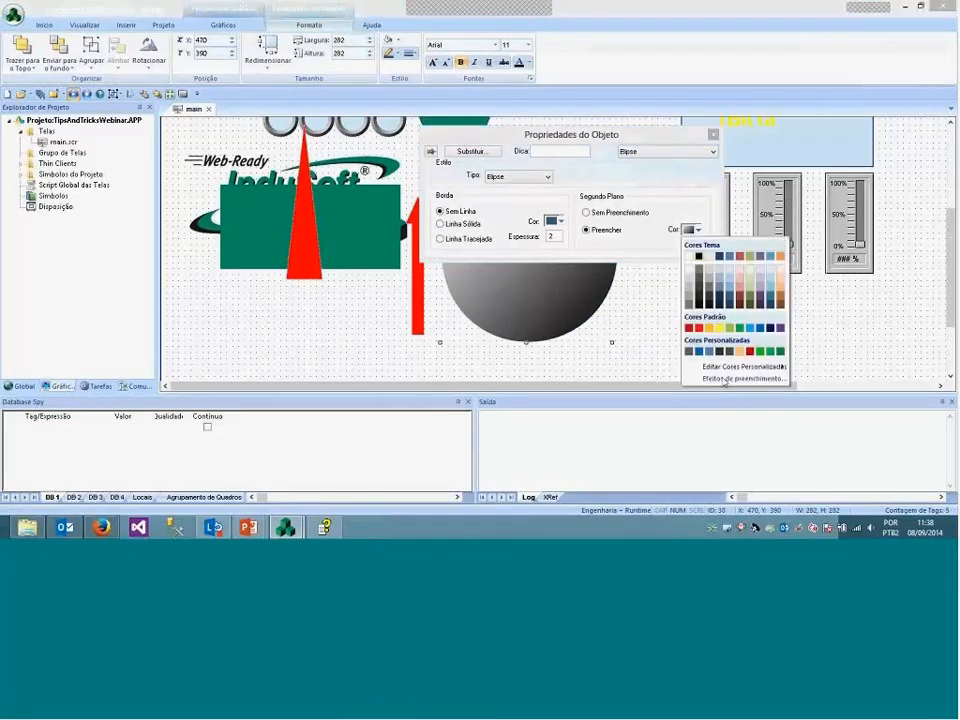
left_click(725, 380)
left_click(604, 178)
left_click(662, 138)
left_click(684, 334)
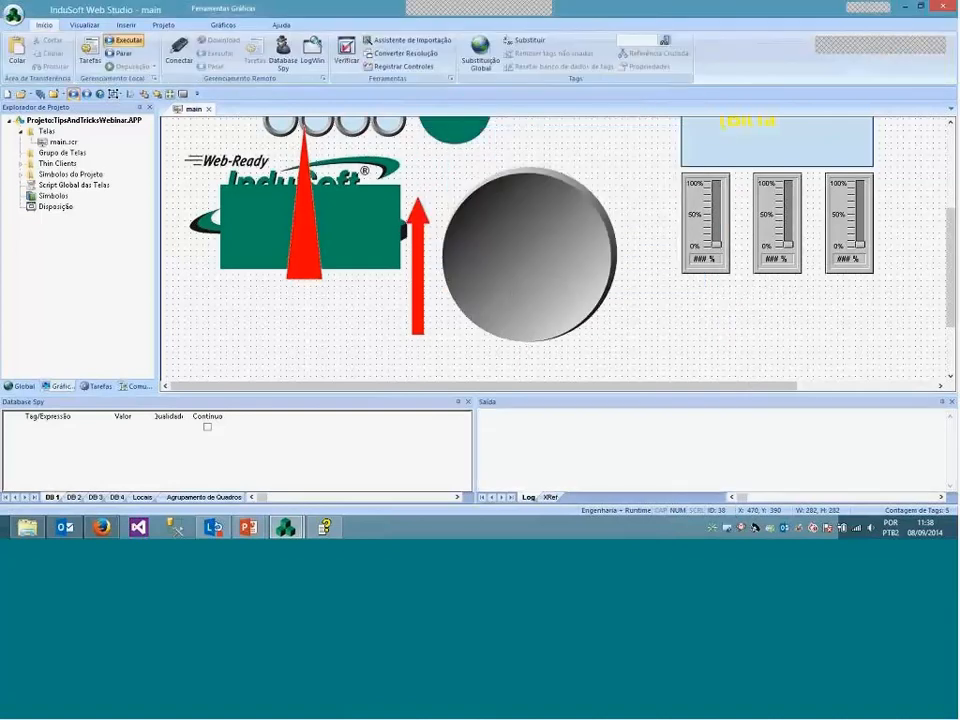
Select both gradient circles and align them by their centres
left_click(575, 284)
left_click_drag(690, 368, 419, 132)
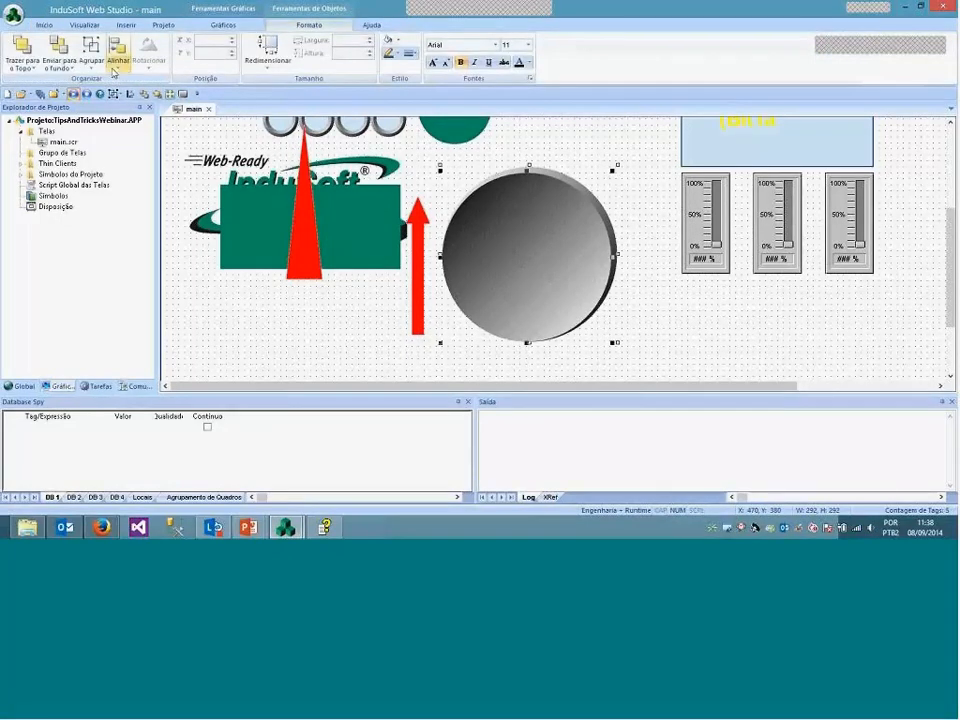
left_click(114, 62)
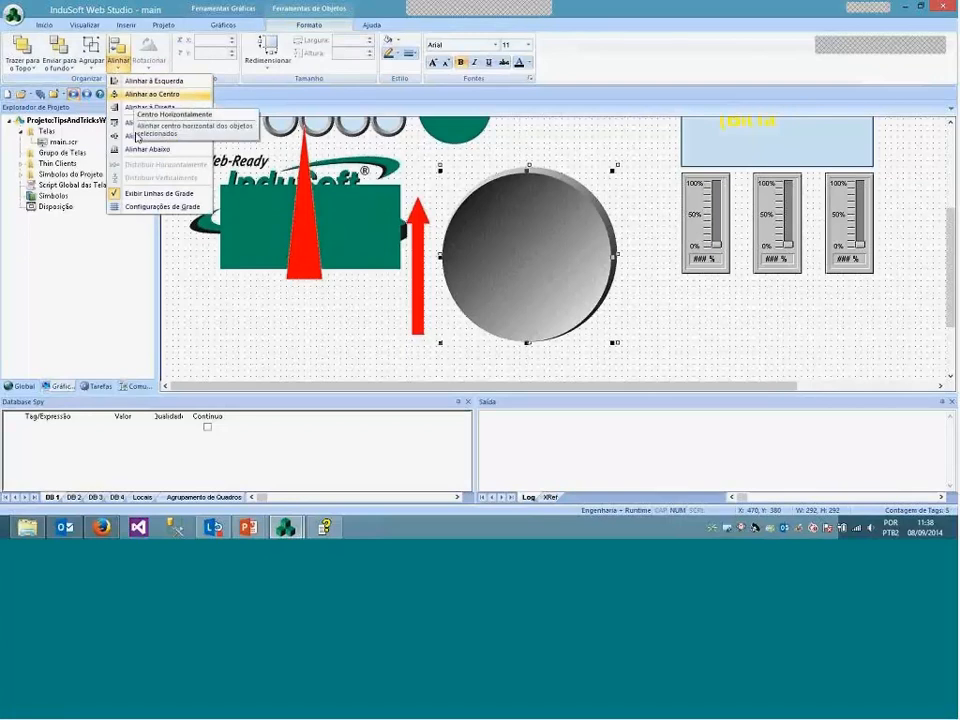
left_click(140, 92)
Duplicate the smaller circle and fill the copy with an A partir do Centro gradient using a light grey start colour
left_click(566, 277)
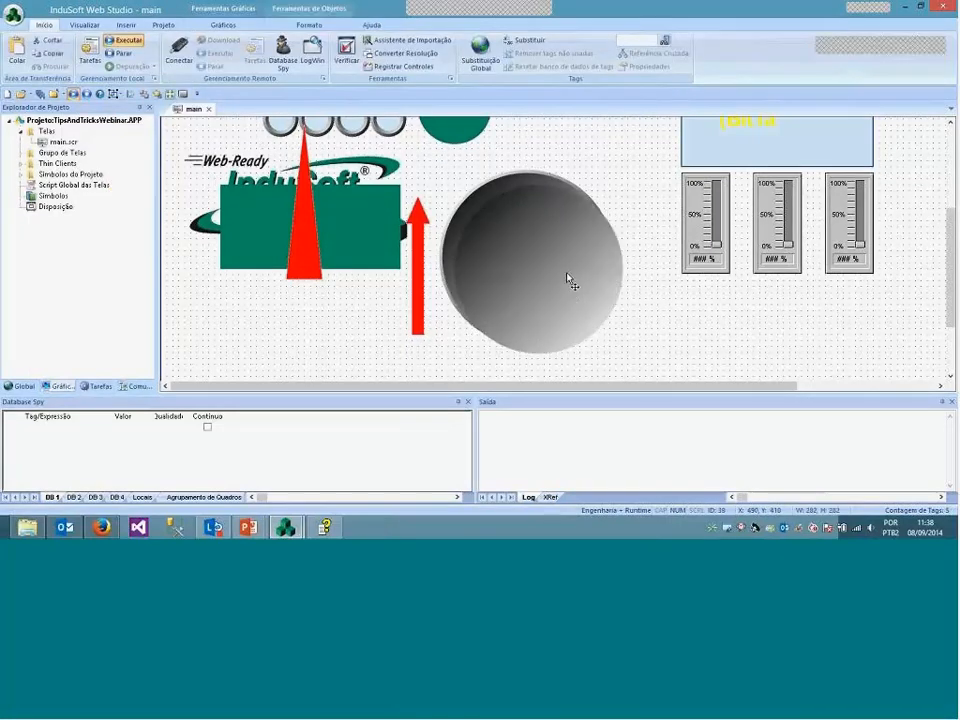
double_click(566, 277)
left_click(697, 229)
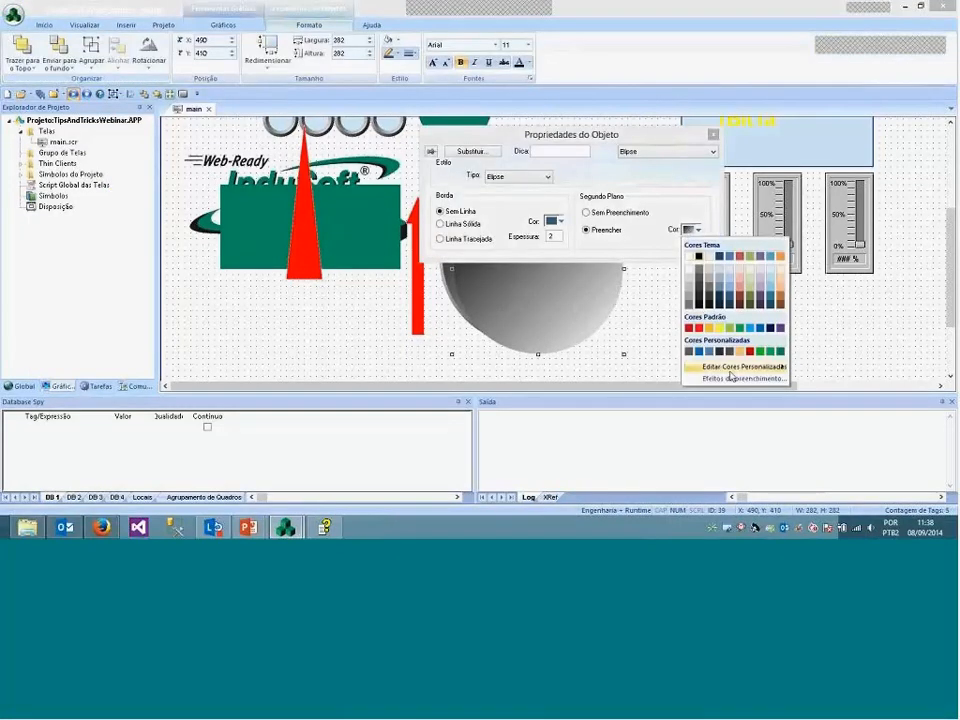
left_click(729, 379)
left_click(527, 144)
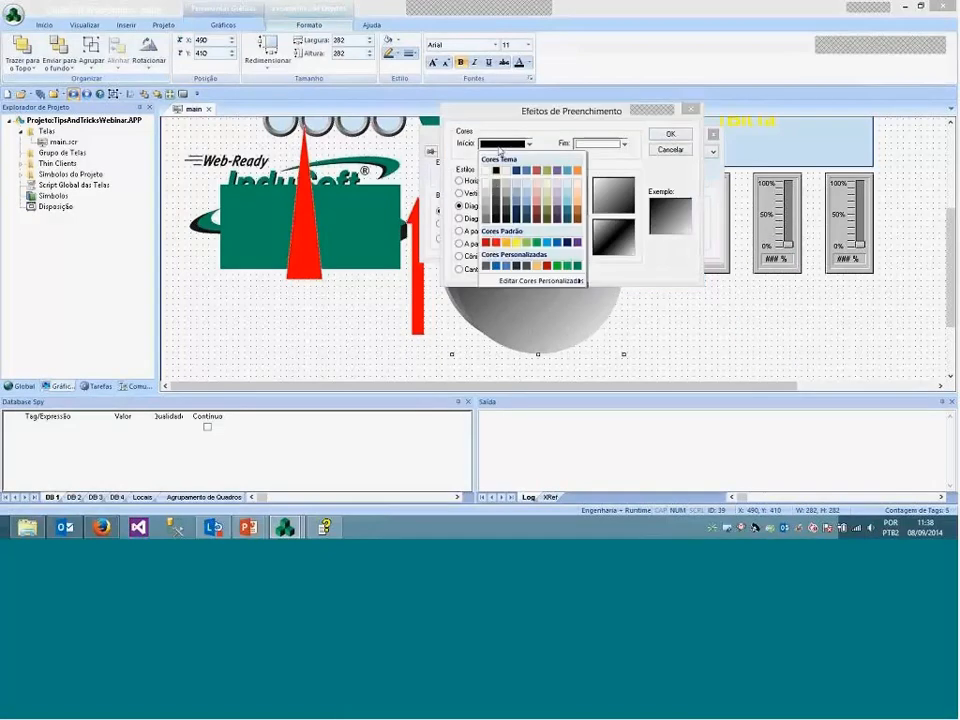
left_click(486, 197)
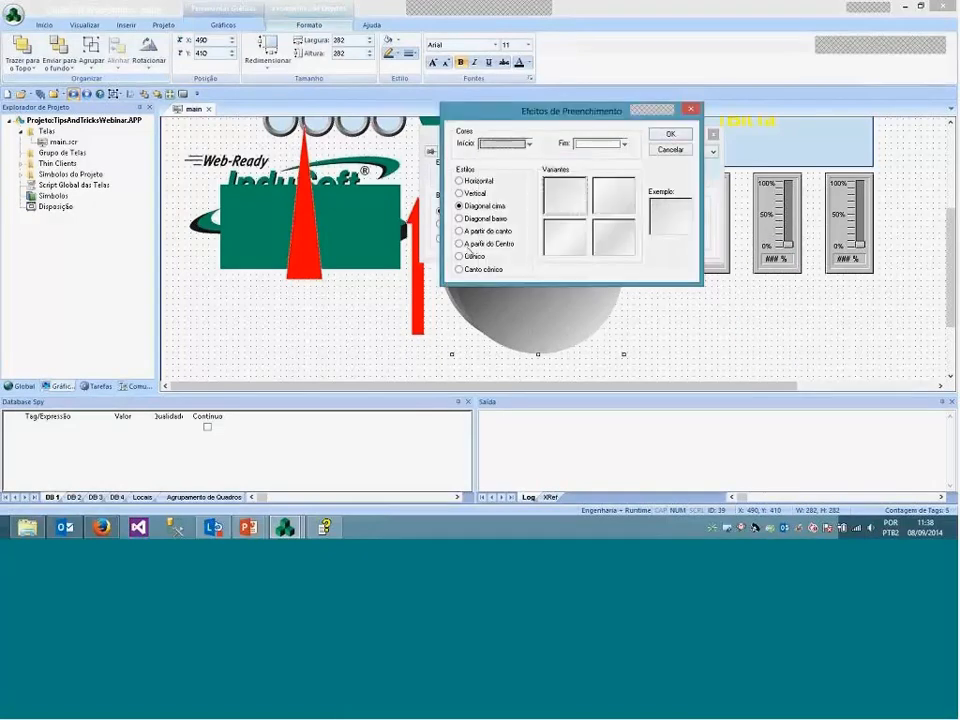
left_click(459, 243)
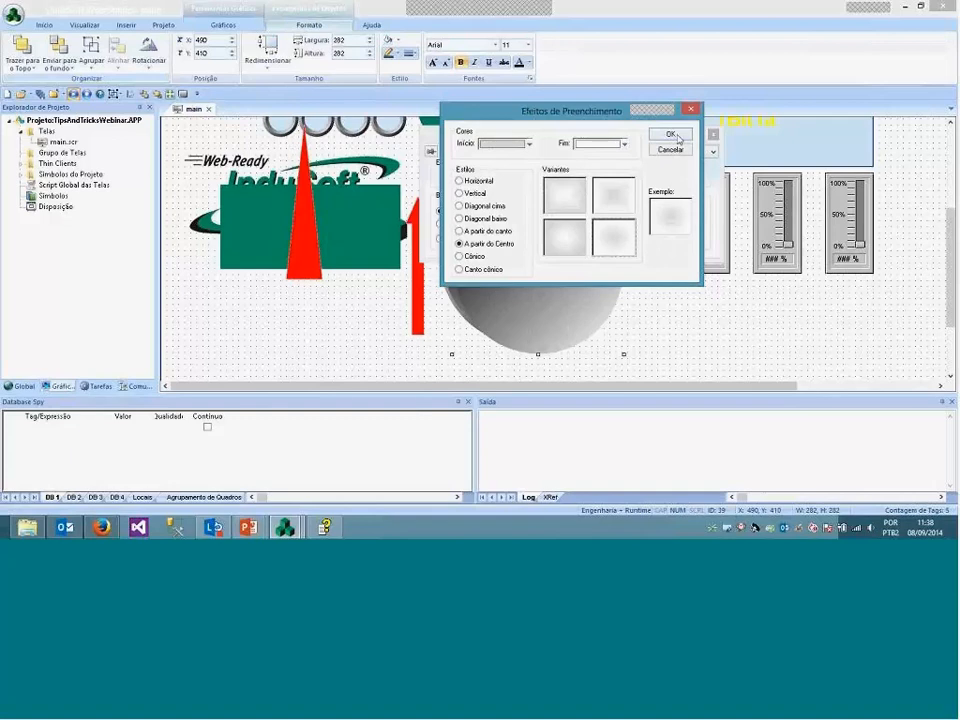
left_click(670, 133)
left_click(680, 318)
Select the new light circle together with the large outer circle and align them by their horizontal and vertical centres
left_click(548, 298)
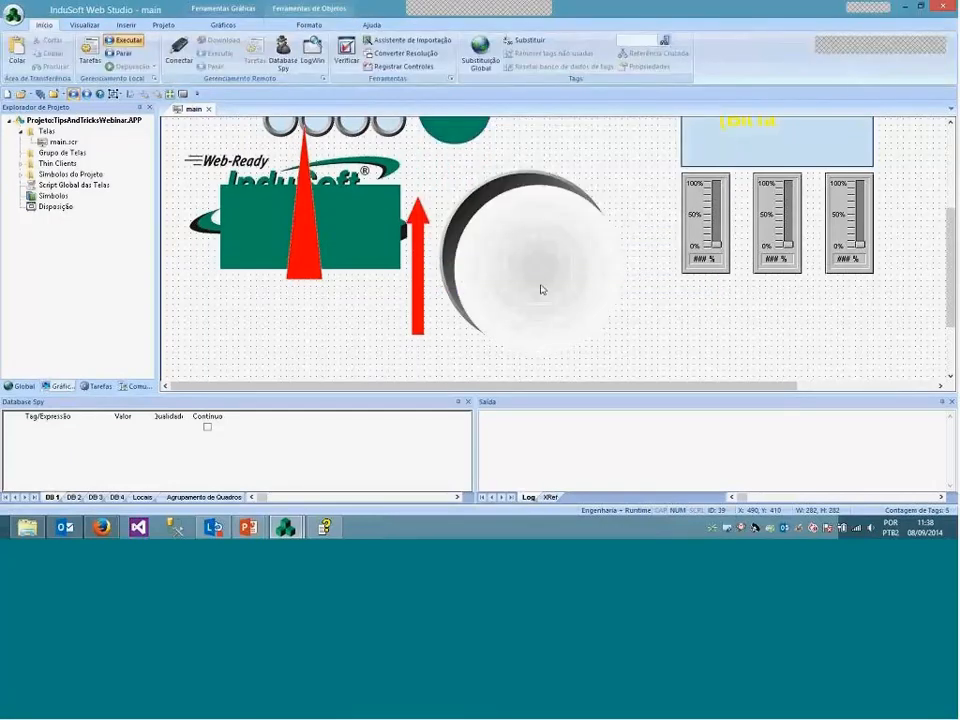
left_click(493, 187, "shift")
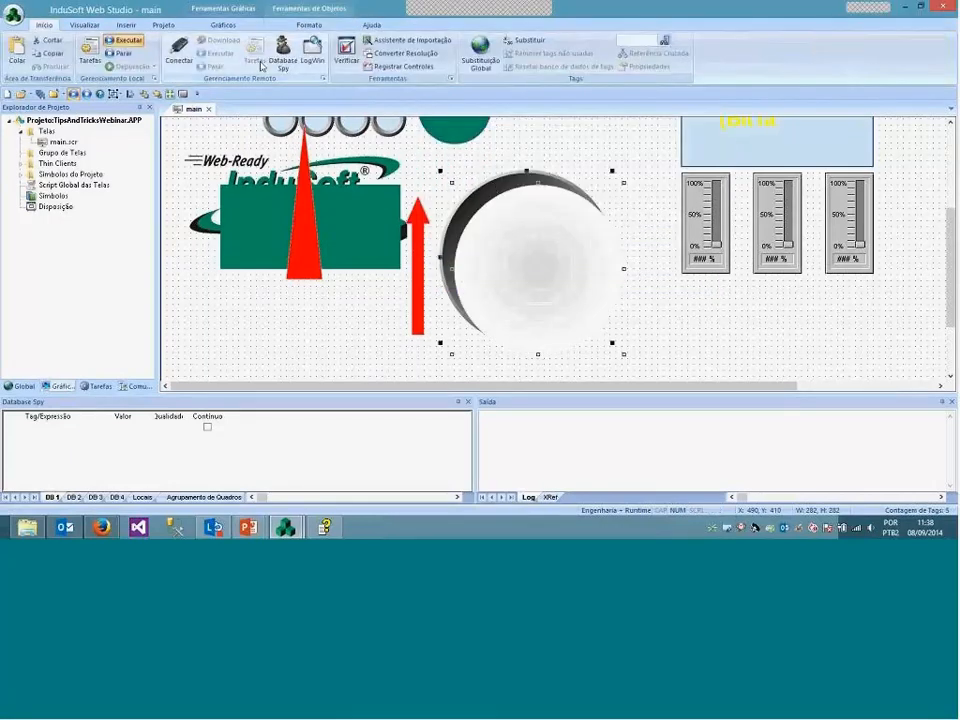
left_click(309, 25)
left_click(118, 55)
left_click(128, 94)
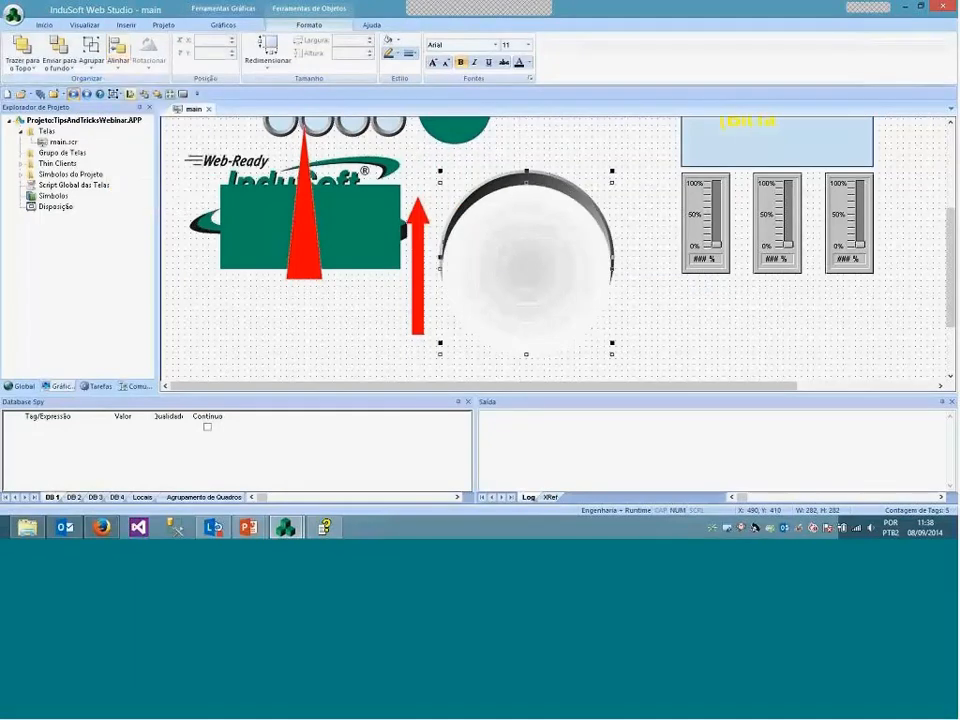
left_click(118, 55)
left_click(130, 136)
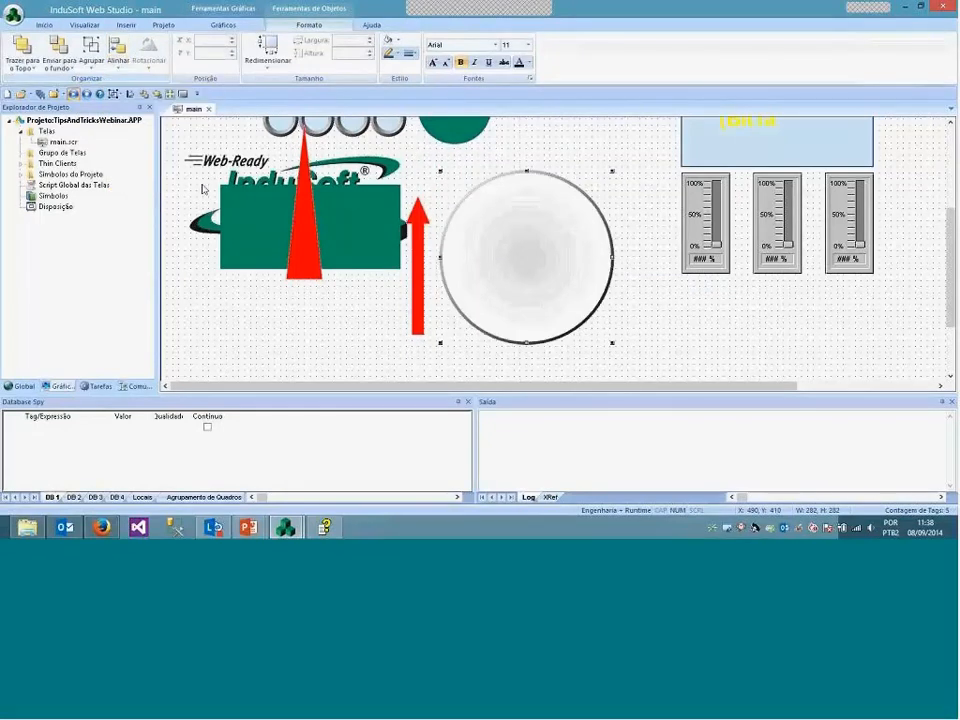
left_click(621, 375)
Set the light inner circle's width and height to 272
left_click(527, 240)
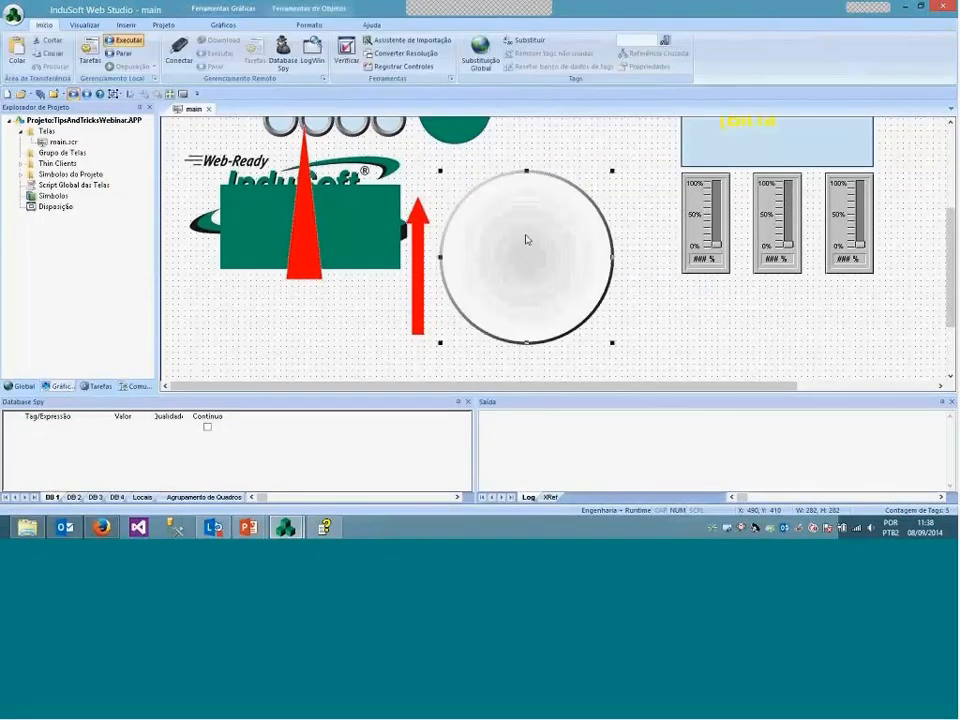
left_click(309, 25)
type("272")
key("Return")
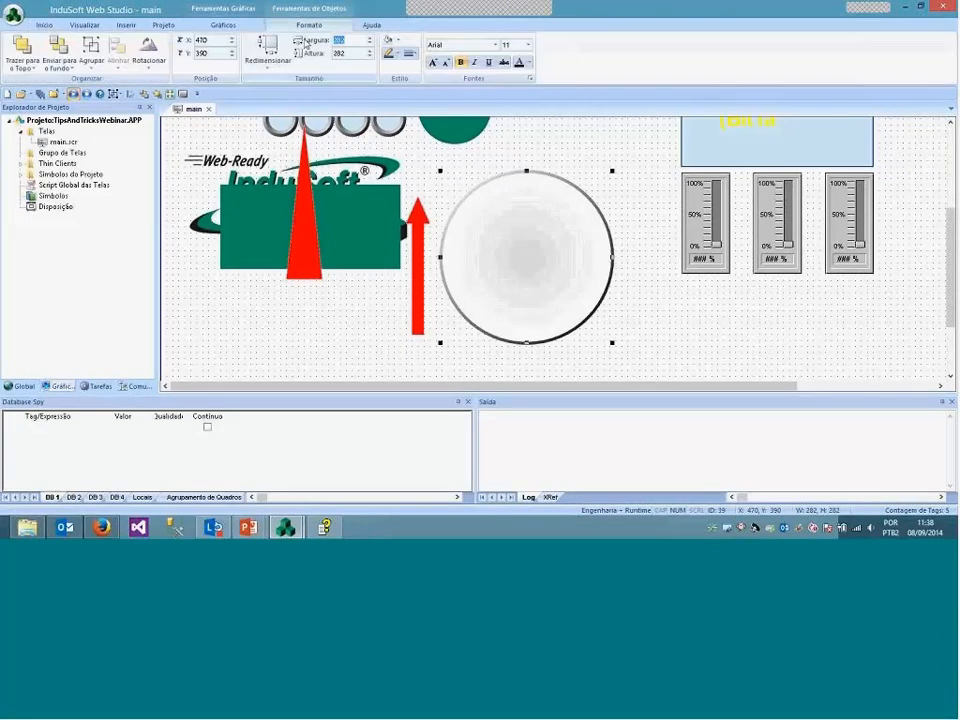
type("272")
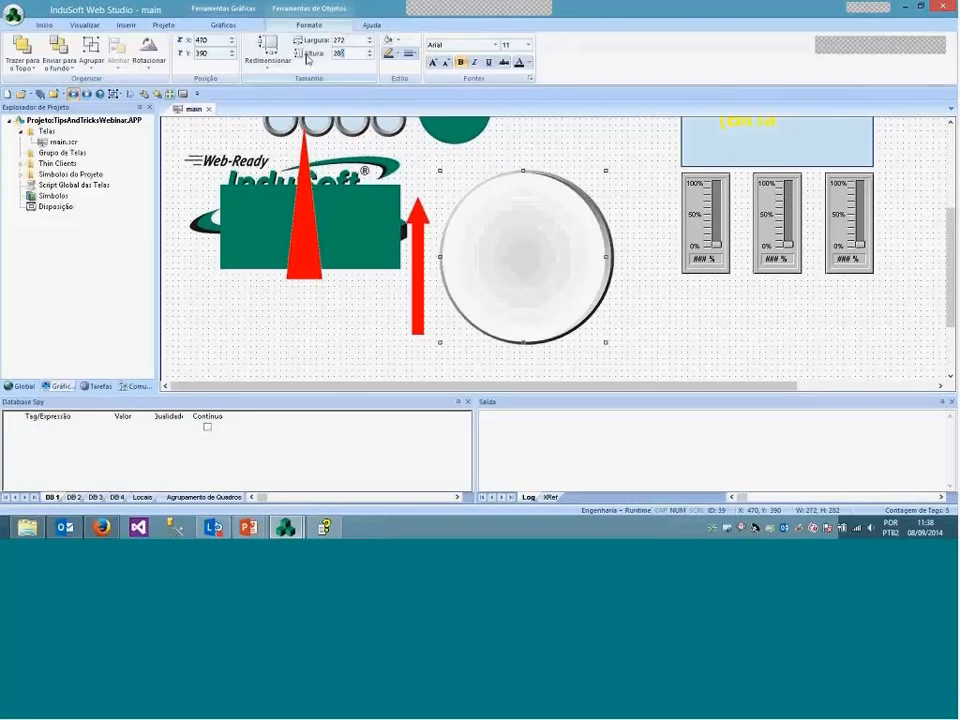
key("Return")
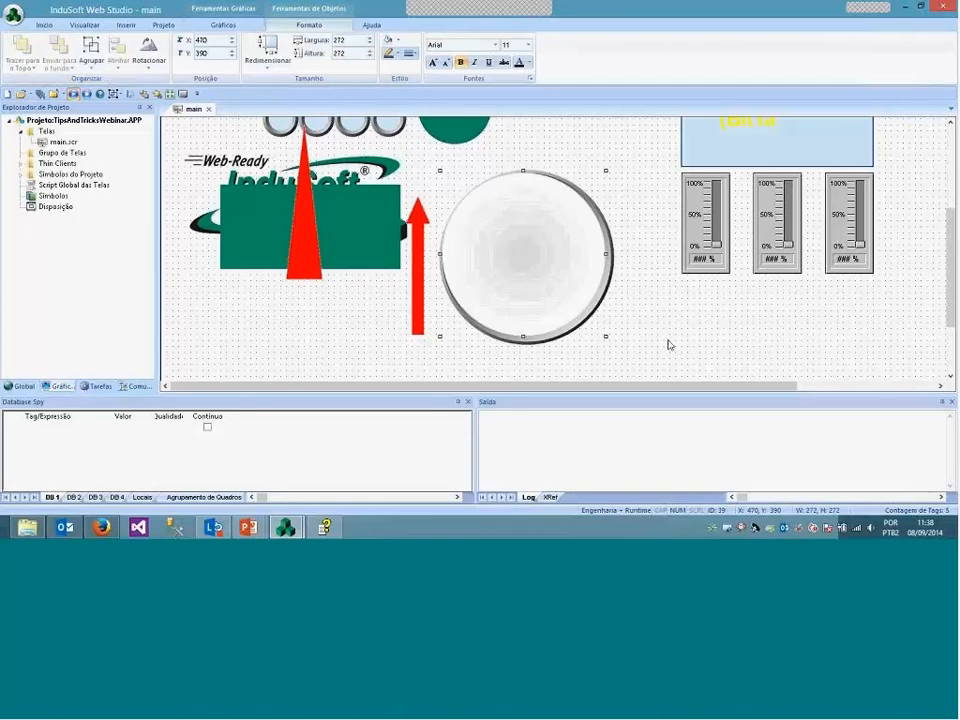
Select all the stacked gradient circles and align them by their centres
left_click_drag(669, 345, 431, 118)
left_click(118, 50)
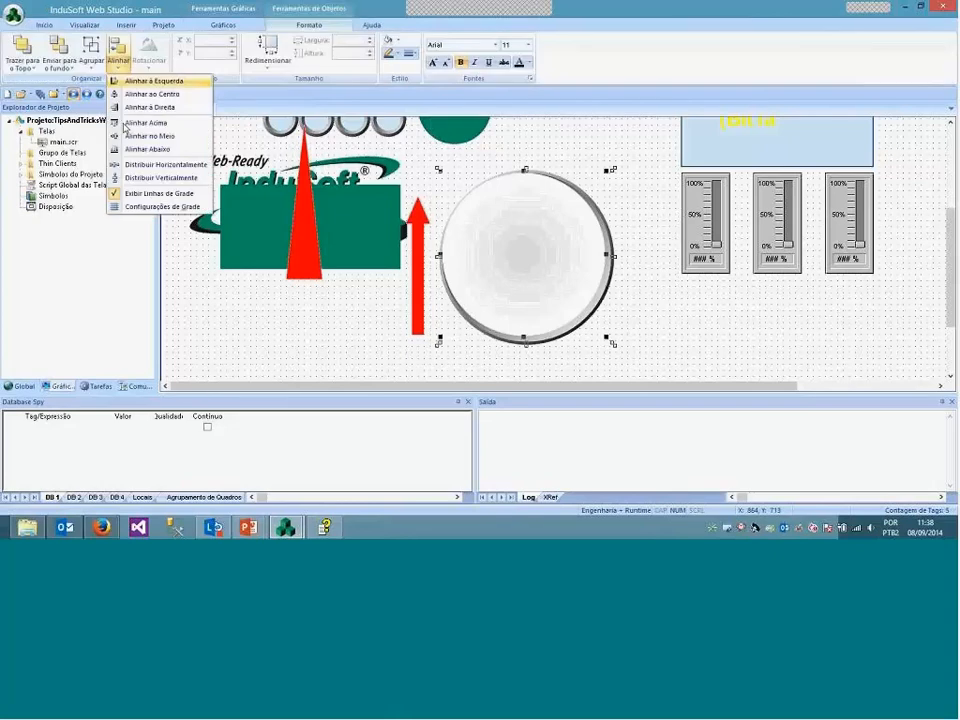
left_click(150, 135)
Bring the red arrow to the front and move it onto the middle of the dial
left_click_drag(418, 298, 524, 268)
right_click(400, 318)
left_click(445, 277)
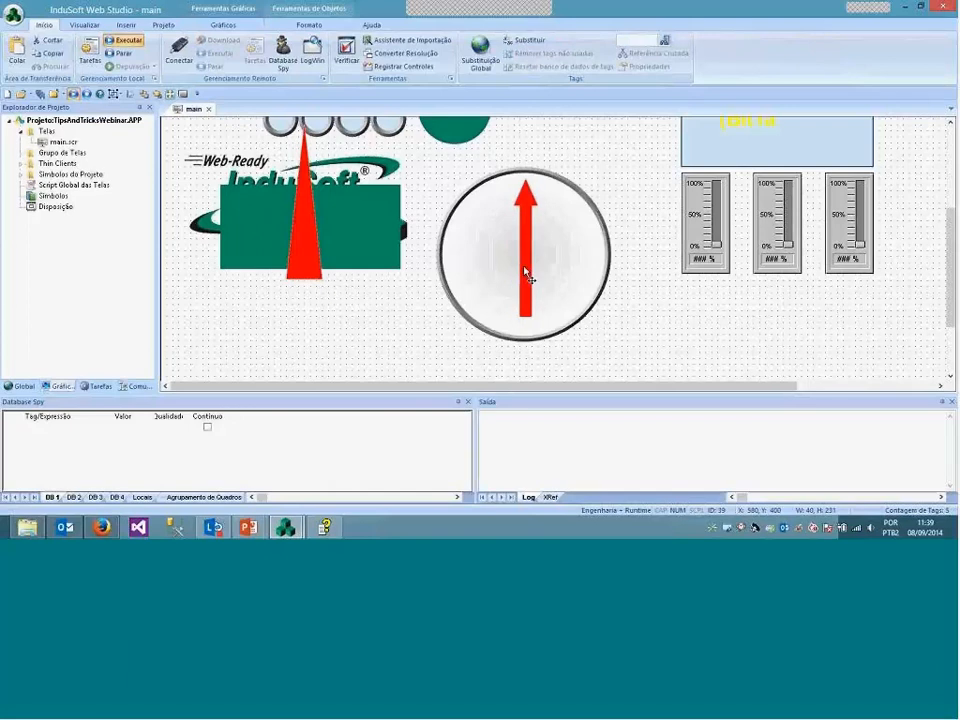
Try to align the light inner circle to the centre of the red arrow
left_click(546, 266)
left_click(311, 26)
left_click(117, 66)
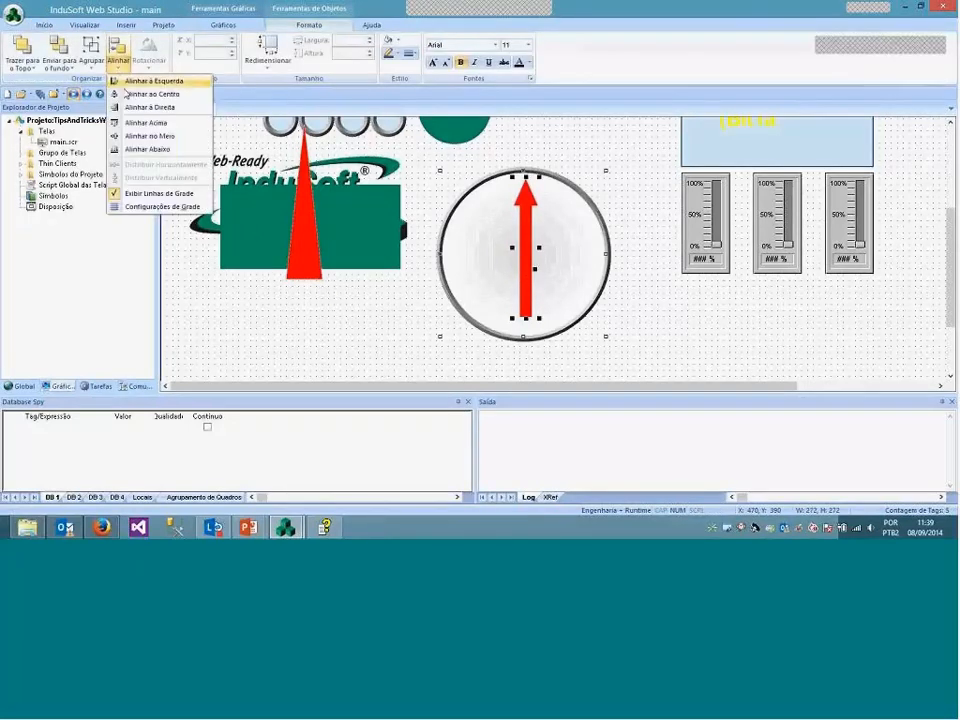
left_click(124, 93)
left_click(118, 64)
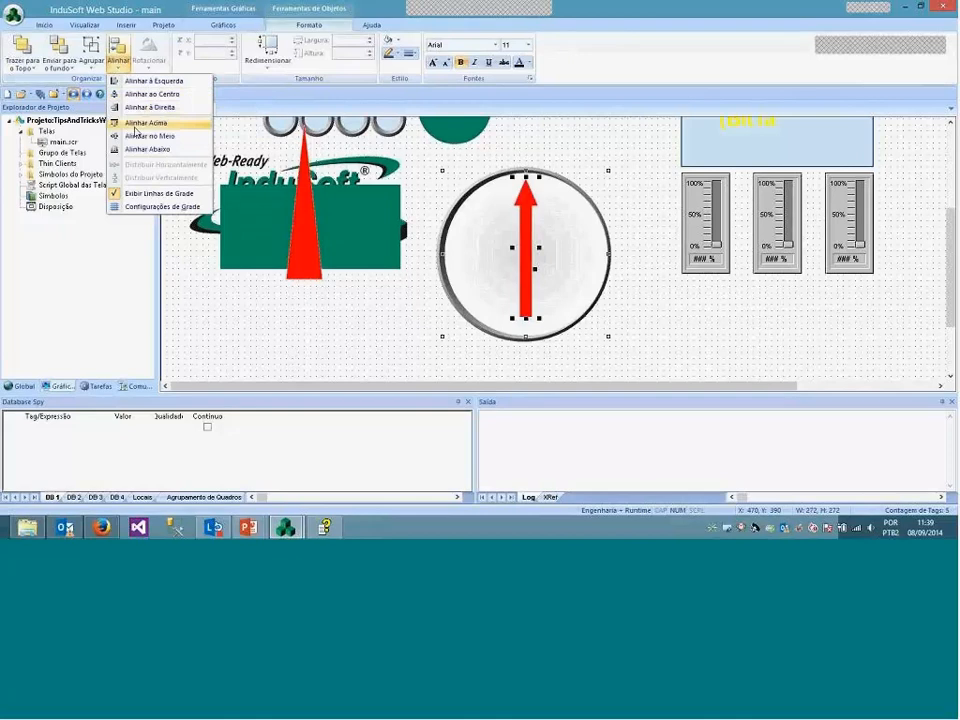
left_click(137, 123)
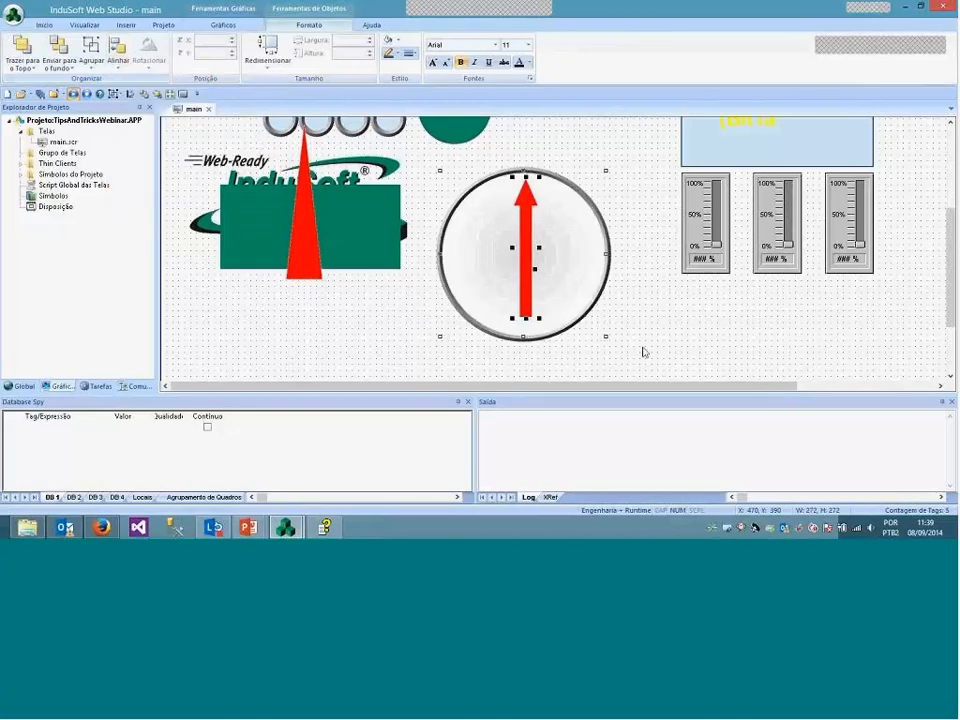
Align the red arrow horizontally and vertically to the centre of the light inner circle
left_click(518, 227)
left_click(118, 60)
left_click(134, 95)
left_click(118, 60)
left_click(136, 136)
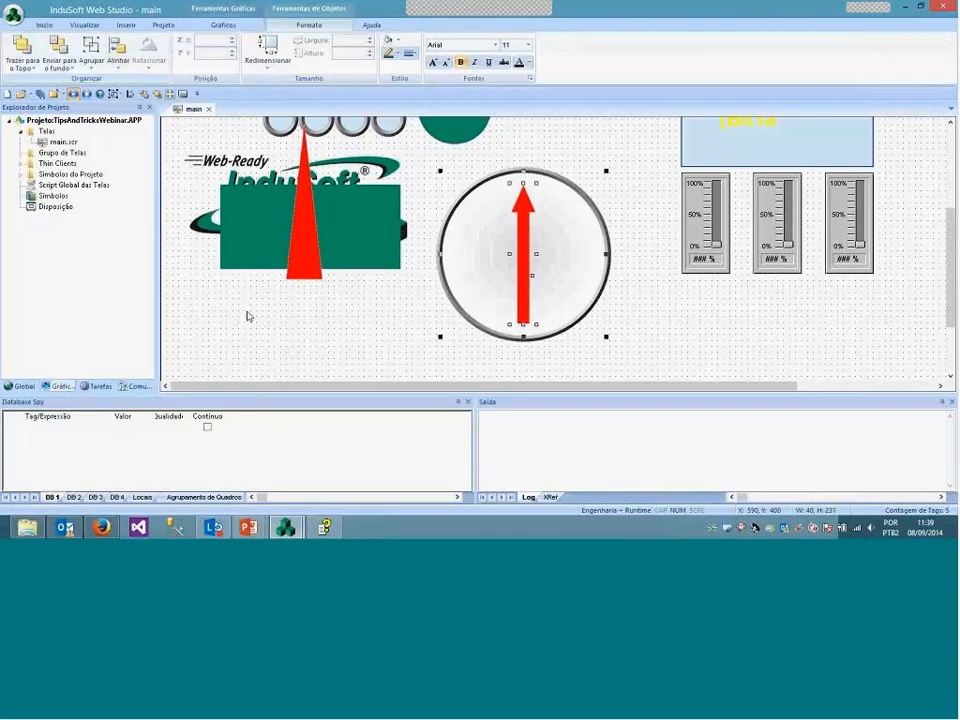
Open the fill effects of the large circle behind the red arrow and set its gradient start color to a gray tone
left_click(249, 317)
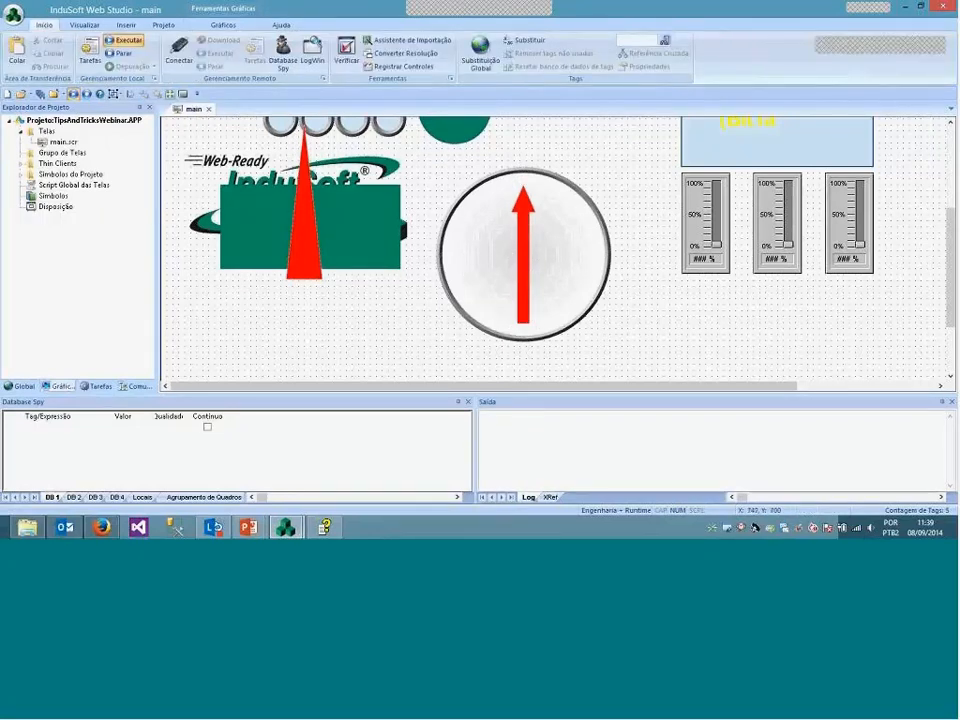
double_click(589, 280)
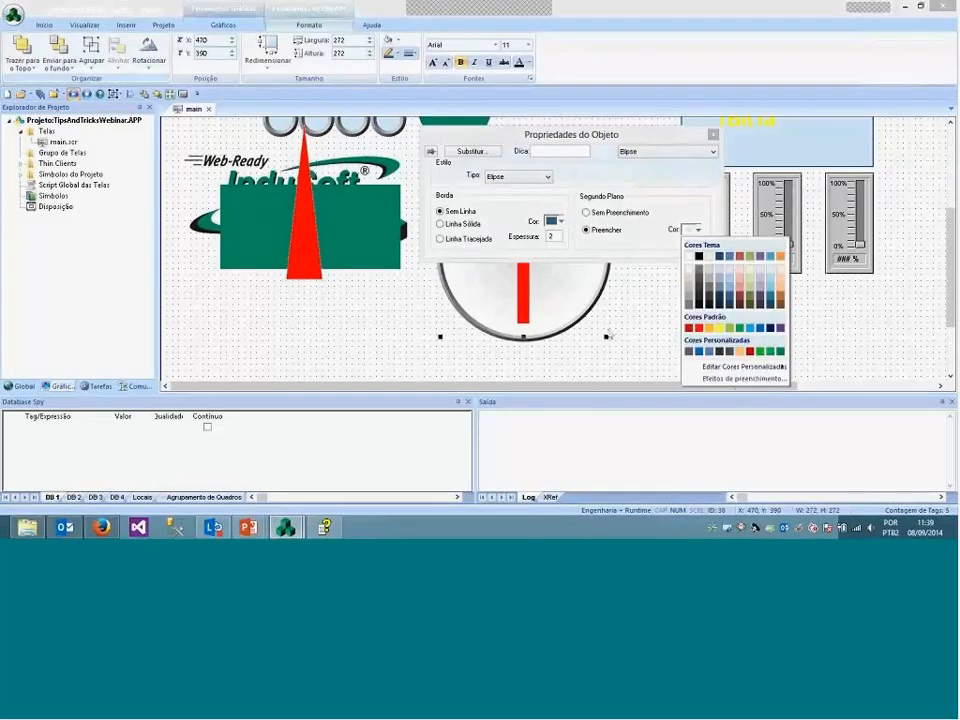
left_click(742, 378)
left_click(520, 144)
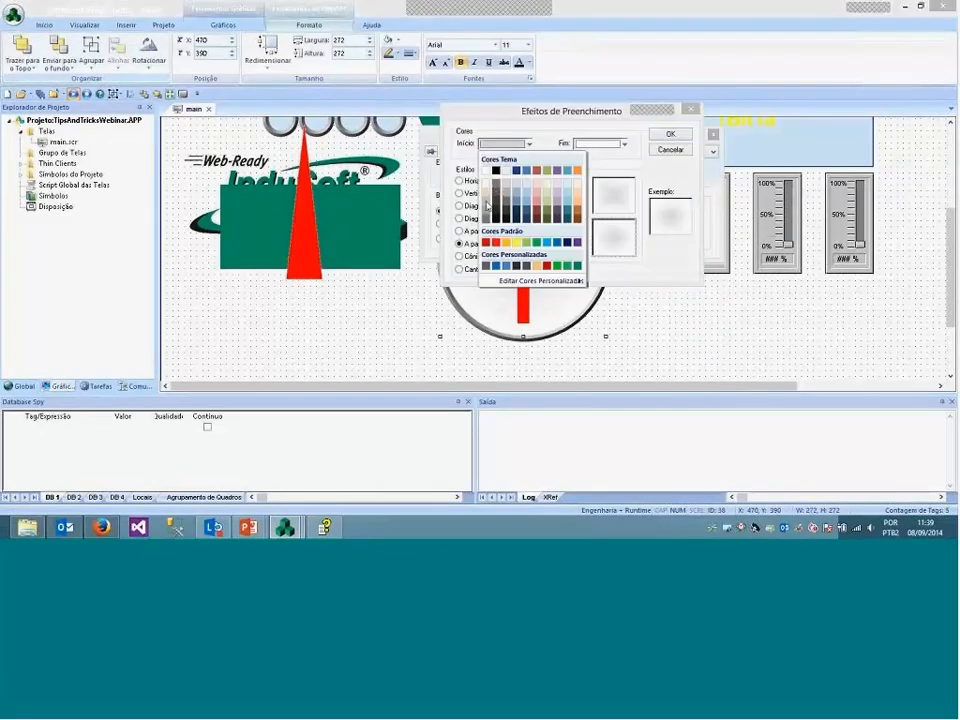
left_click(487, 205)
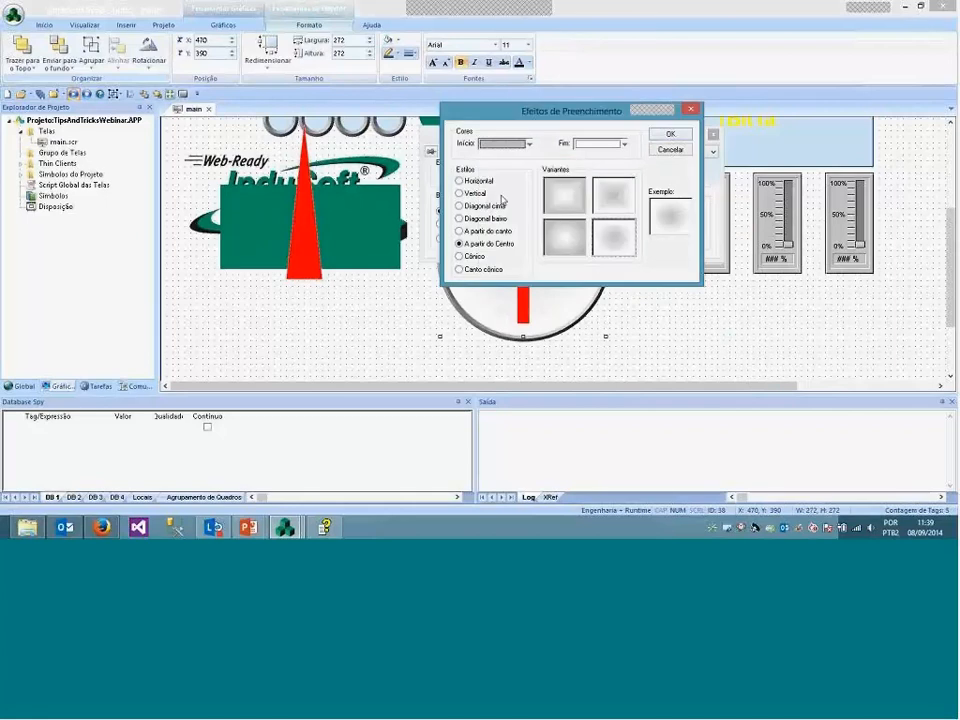
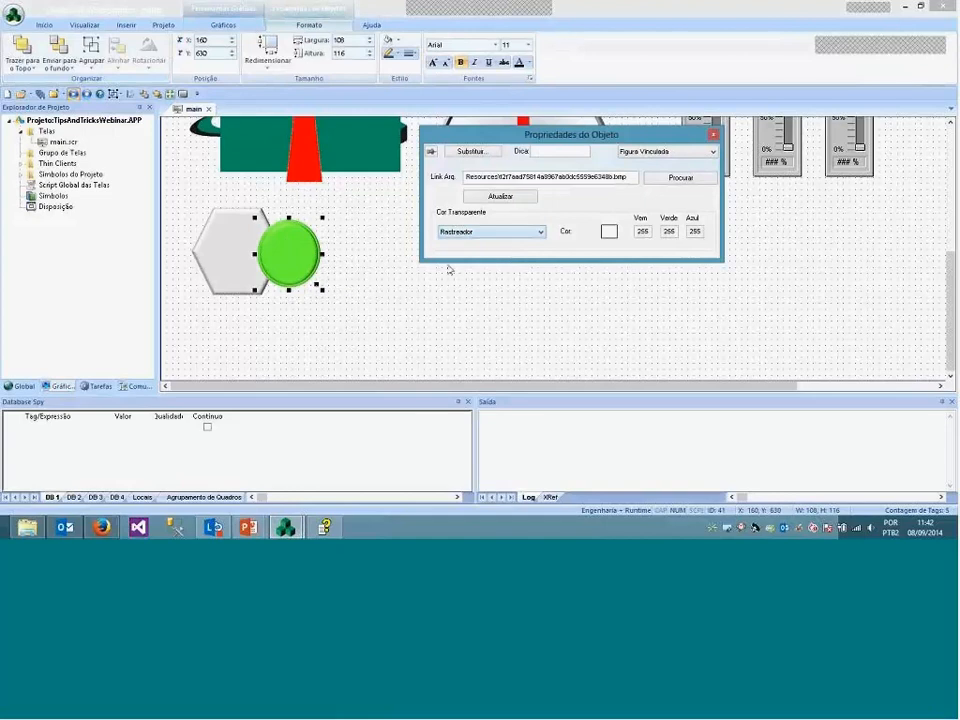
Copy a green circle from the PowerPoint slide and paste it onto the InduSoft main screen beside the existing green circle
left_click(415, 295)
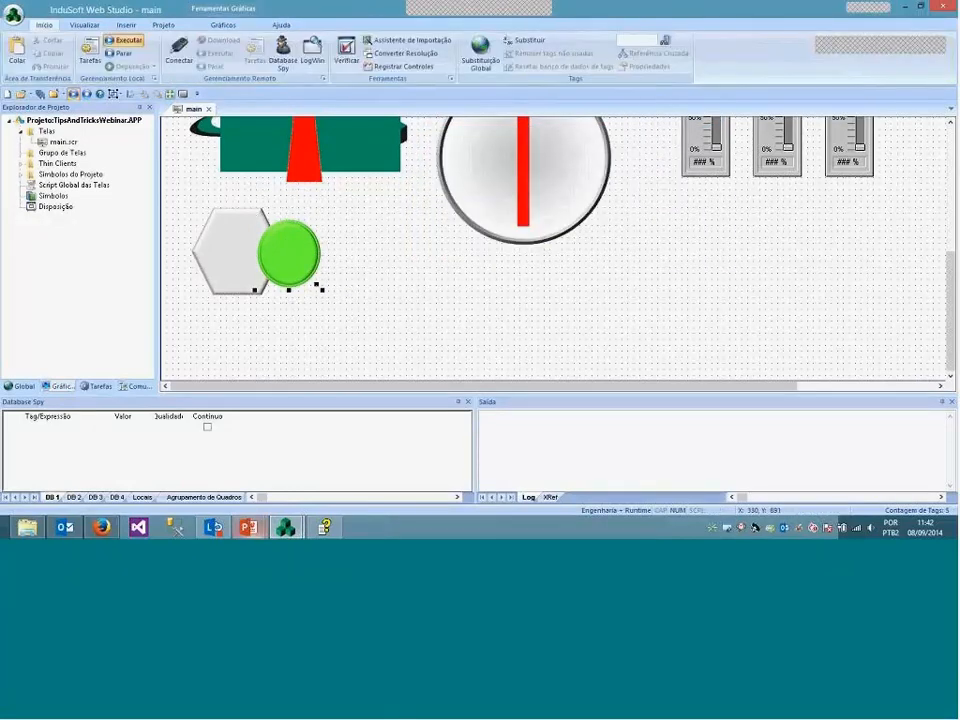
left_click(248, 526)
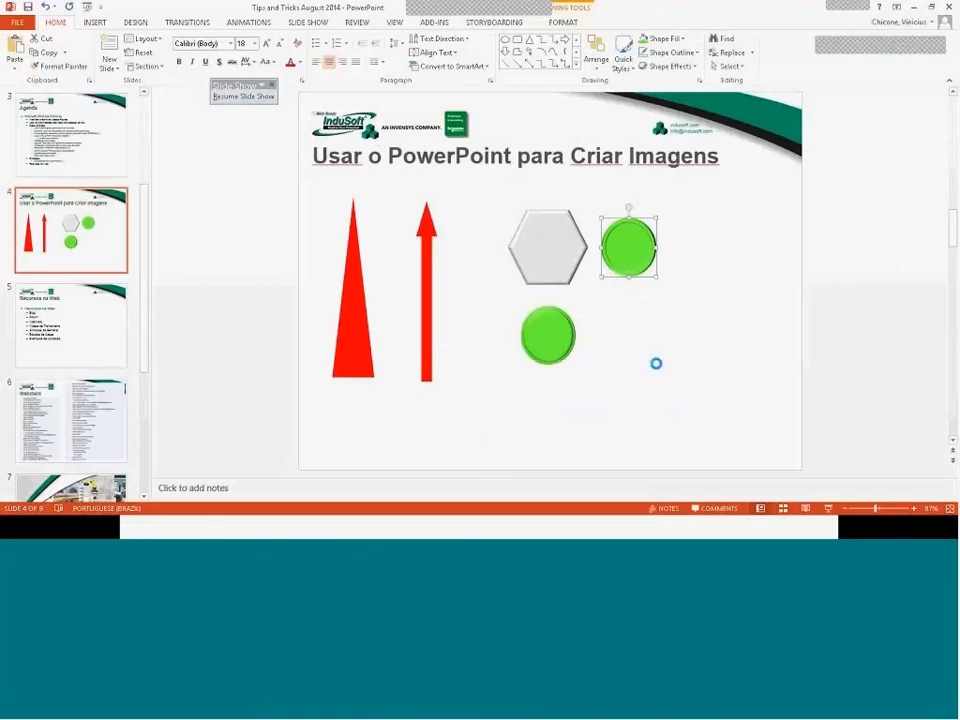
key("alt+Tab")
key("alt+Tab")
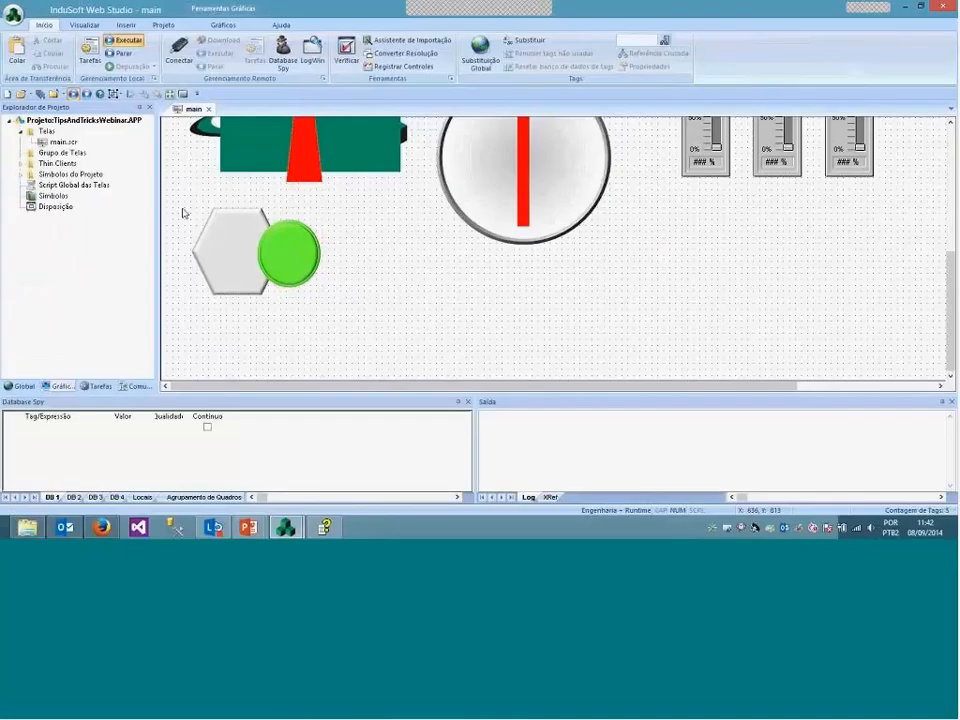
key("ctrl+v")
left_click_drag(225, 186, 377, 261)
Choose a transparent color mode for the newly pasted green circle picture
double_click(377, 261)
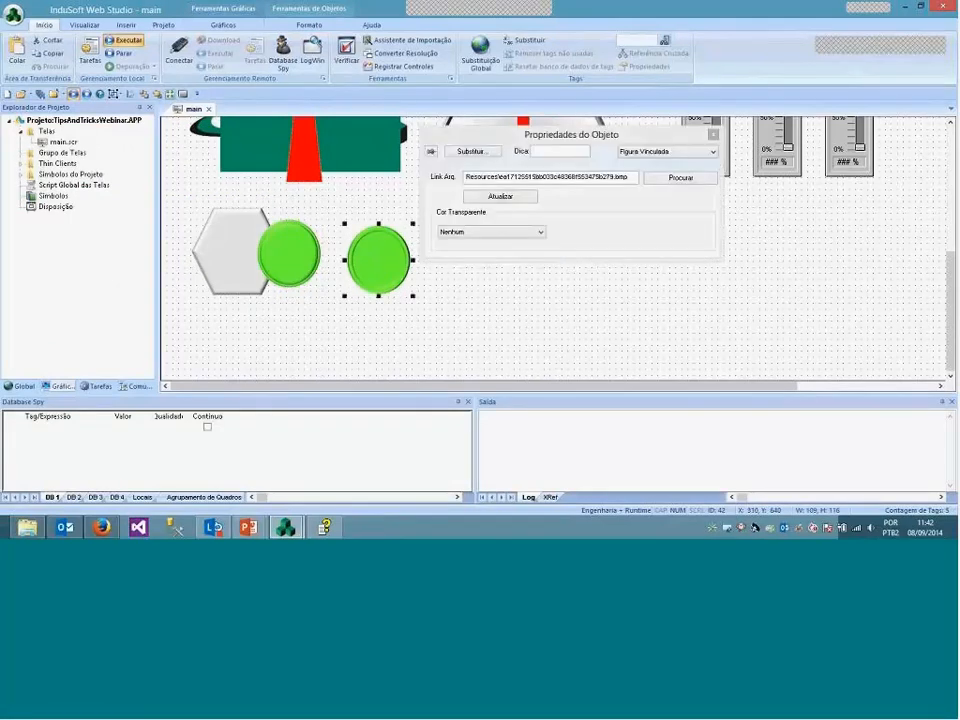
left_click(491, 231)
left_click(480, 260)
left_click(413, 294)
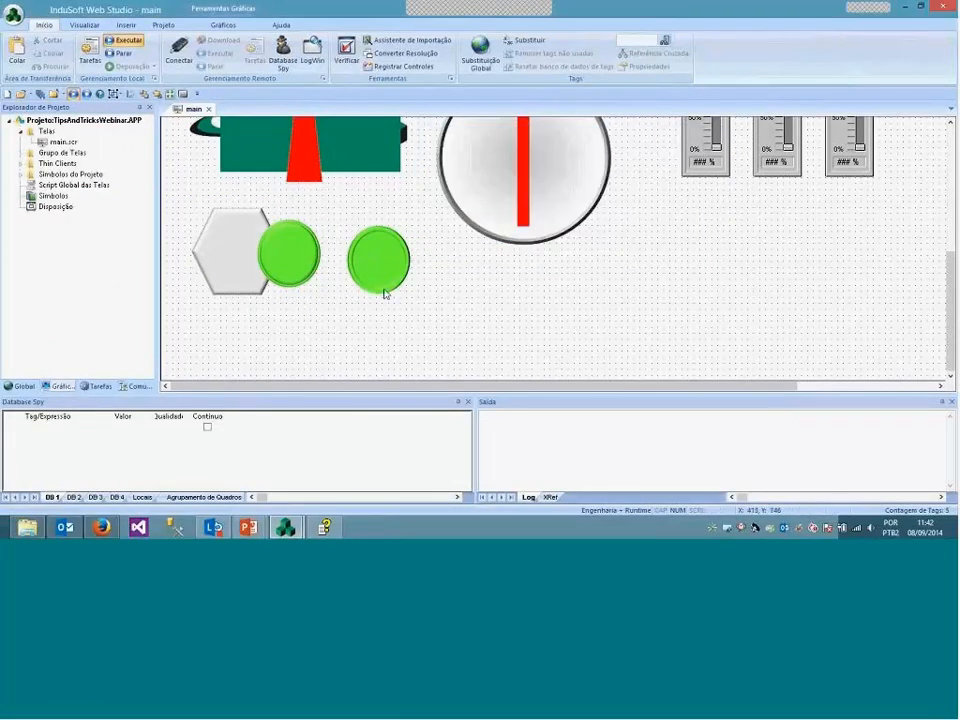
Line up the two green circles side by side to the right of the gray hexagon
left_click_drag(380, 271, 401, 261)
left_click_drag(300, 255, 341, 256)
left_click(345, 345)
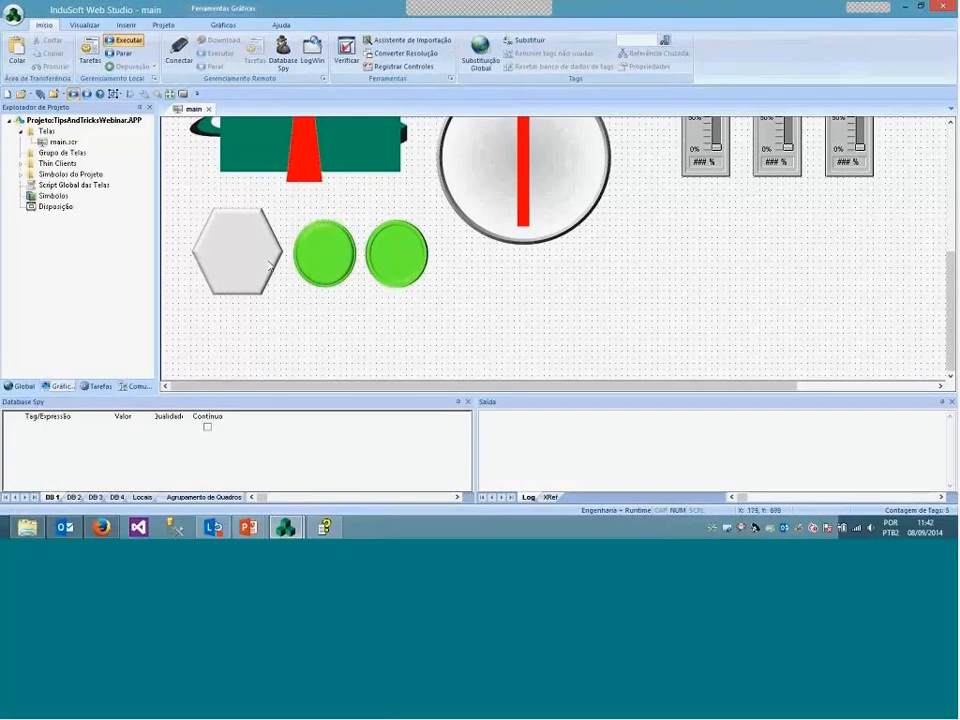
Add a Command animation to the gray hexagon, with type Tag Toggle on press (Ao Pressionar) and the tag #TagToggle:BitTag
left_click(221, 242)
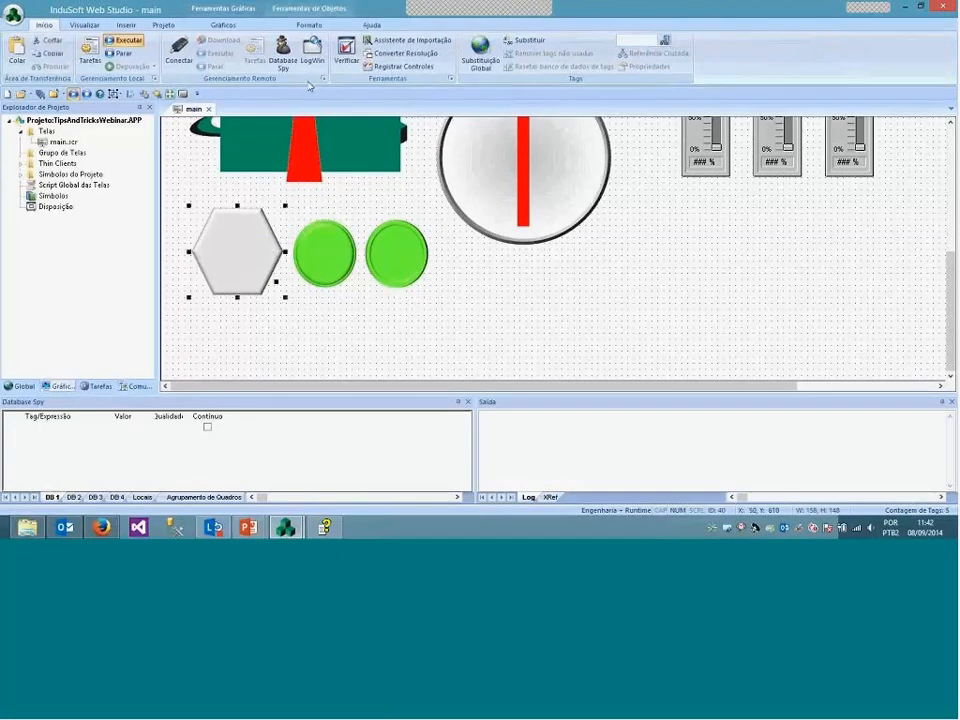
left_click(228, 24)
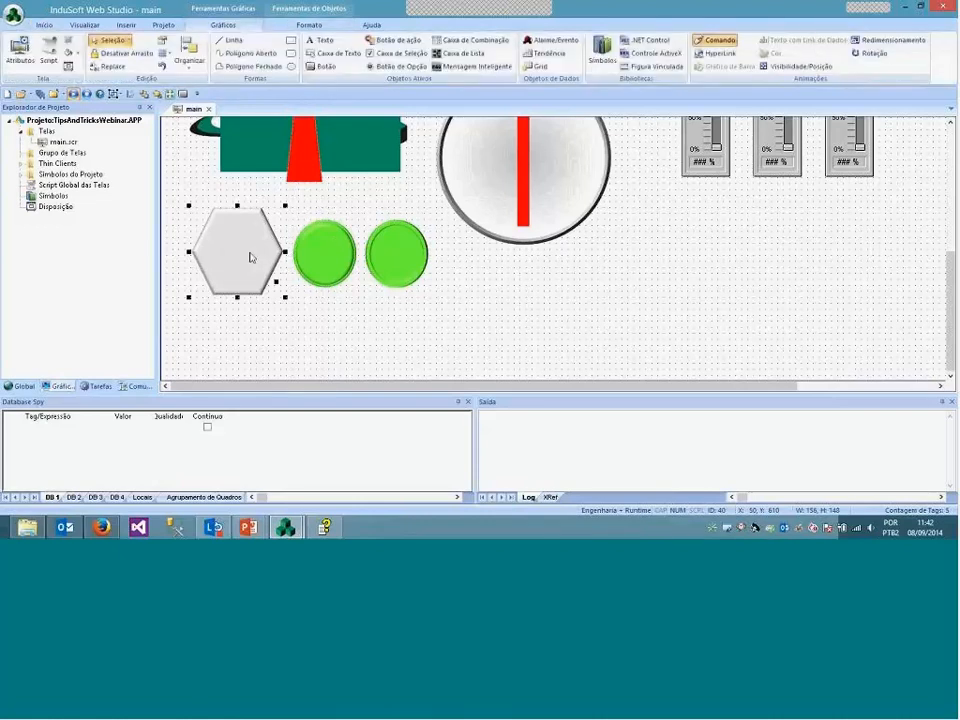
key("alt+Return")
left_click(545, 167)
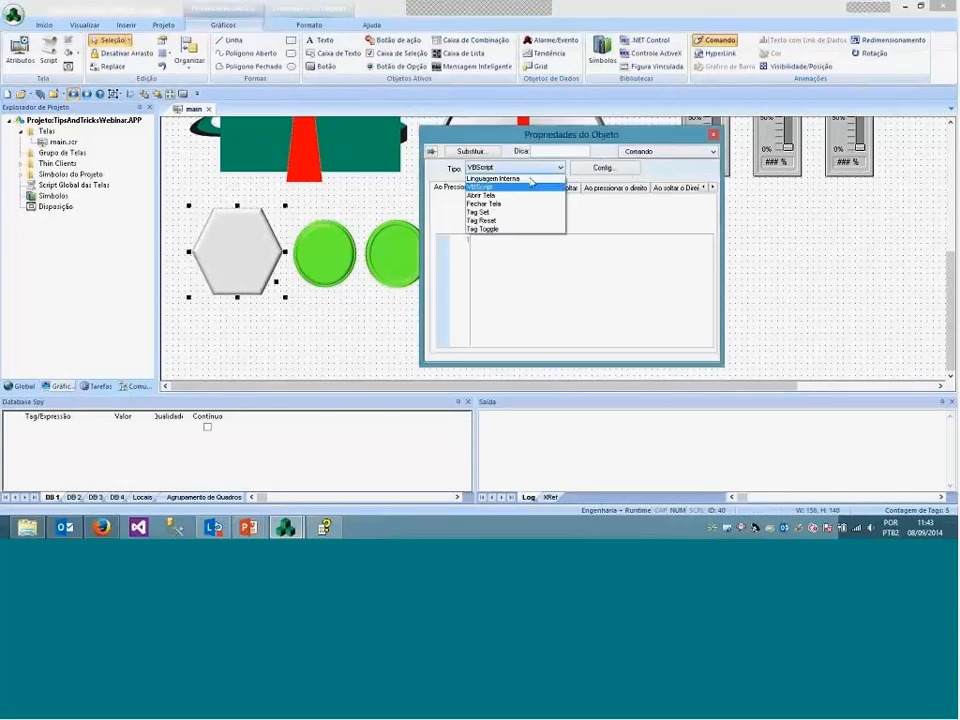
left_click(499, 231)
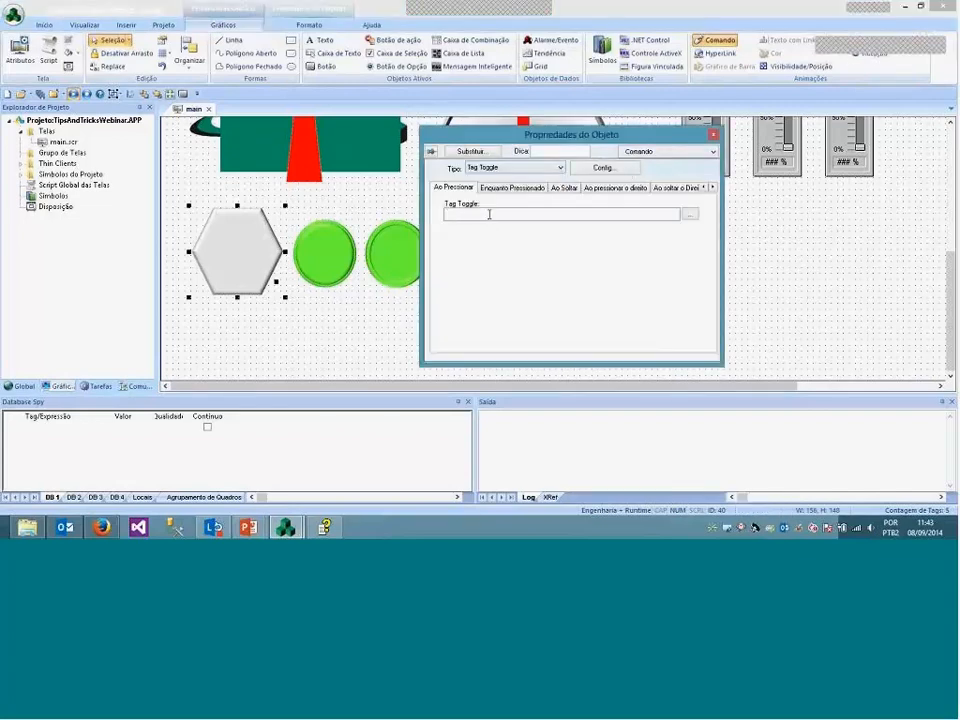
type("#")
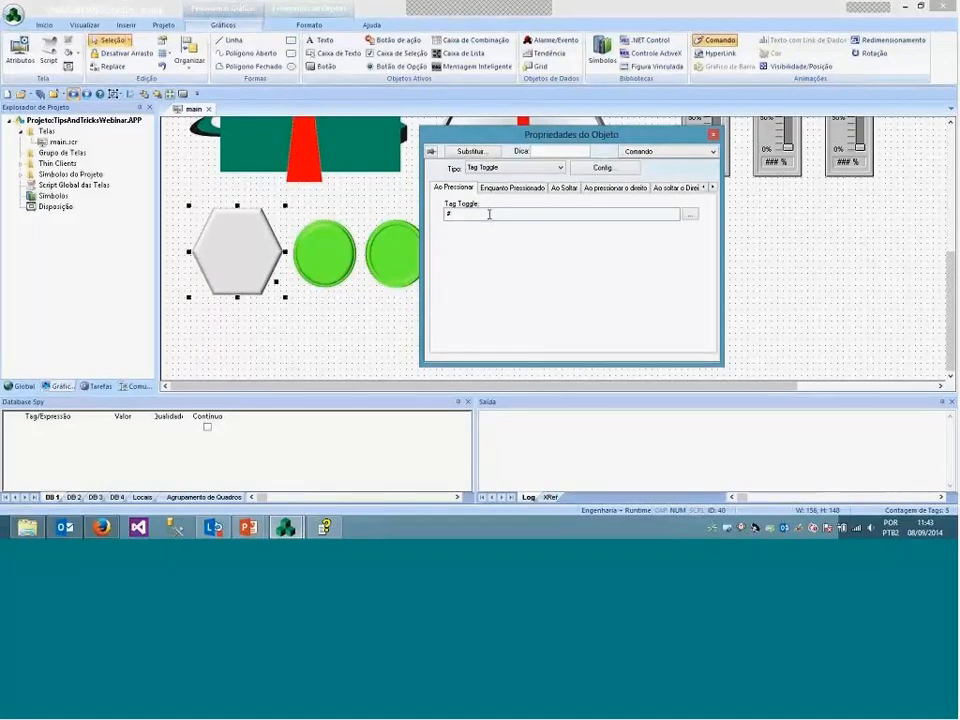
type("TagToggle")
type(".Bit5Tag")
left_click_drag(506, 213, 413, 214)
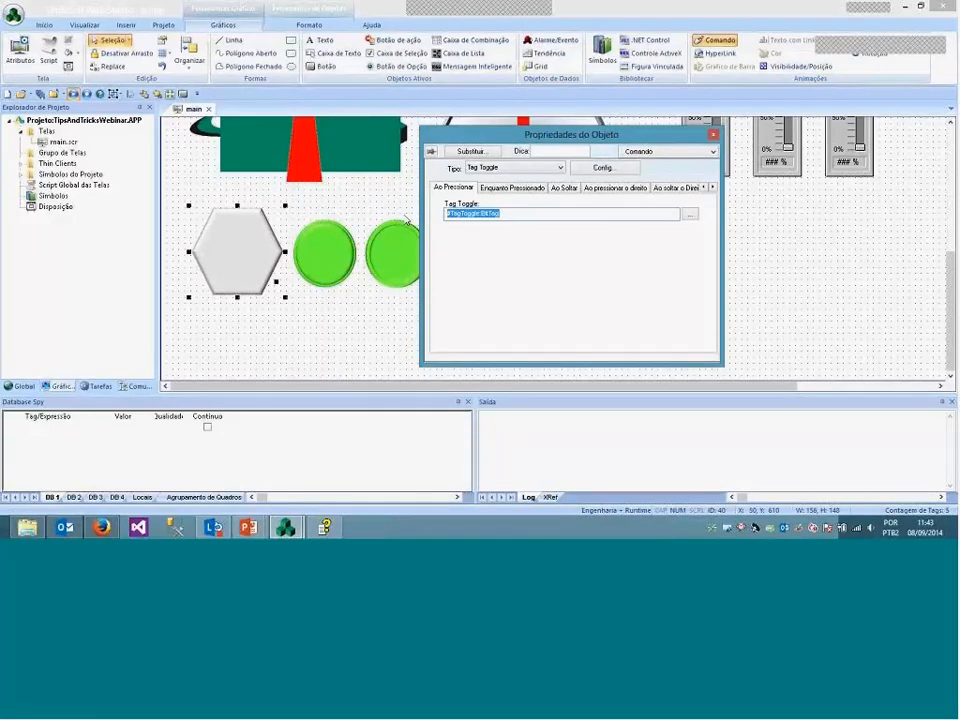
Add a Visibility/Position animation to the green circle next to the hexagon, with the visibility expression #TagToggle:BitTag=0
left_click(327, 267)
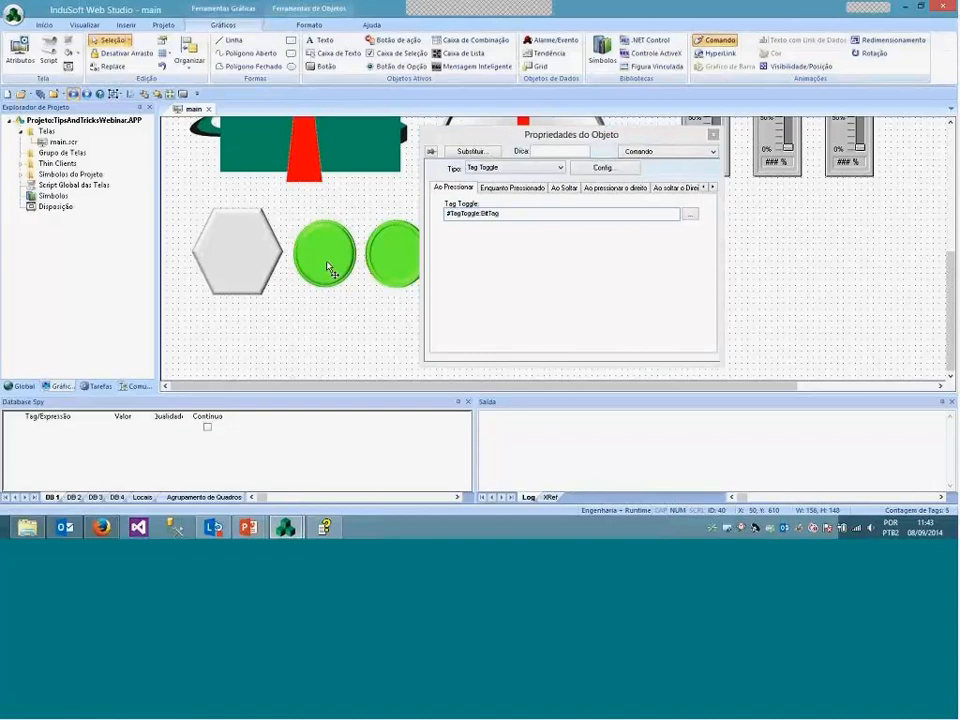
left_click(327, 267)
left_click(798, 66)
left_click(503, 168)
type("#TagToggle:BitTag")
type("=0")
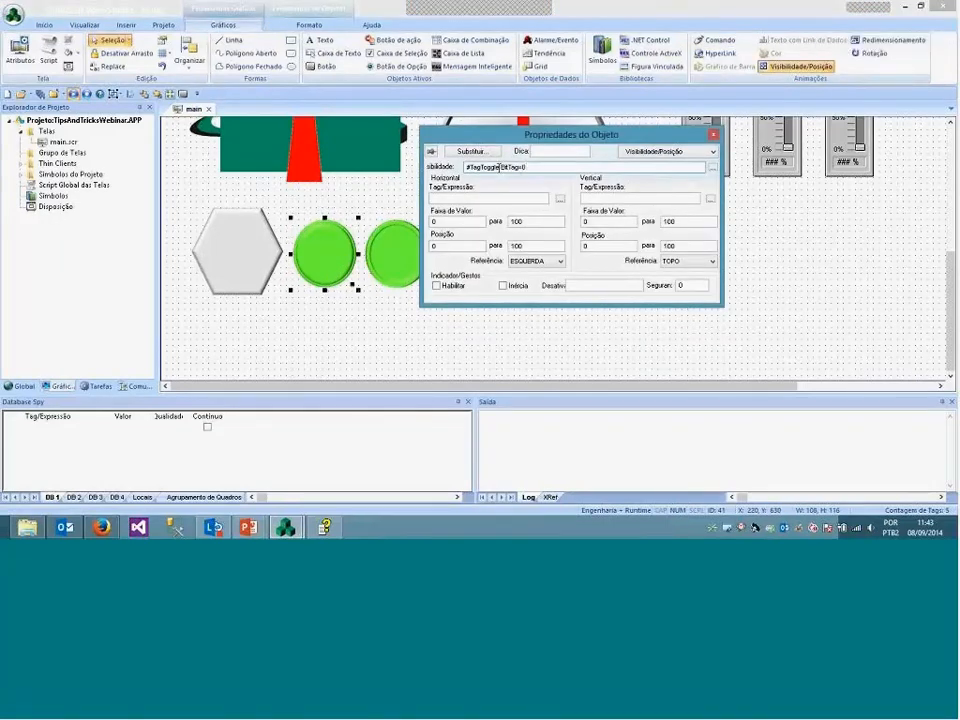
Change the tag in the circle's visibility expression so that it is #TagName:BitTag=0
key("BackSpace")
key("BackSpace")
key("BackSpace")
key("BackSpace")
key("BackSpace")
key("BackSpace")
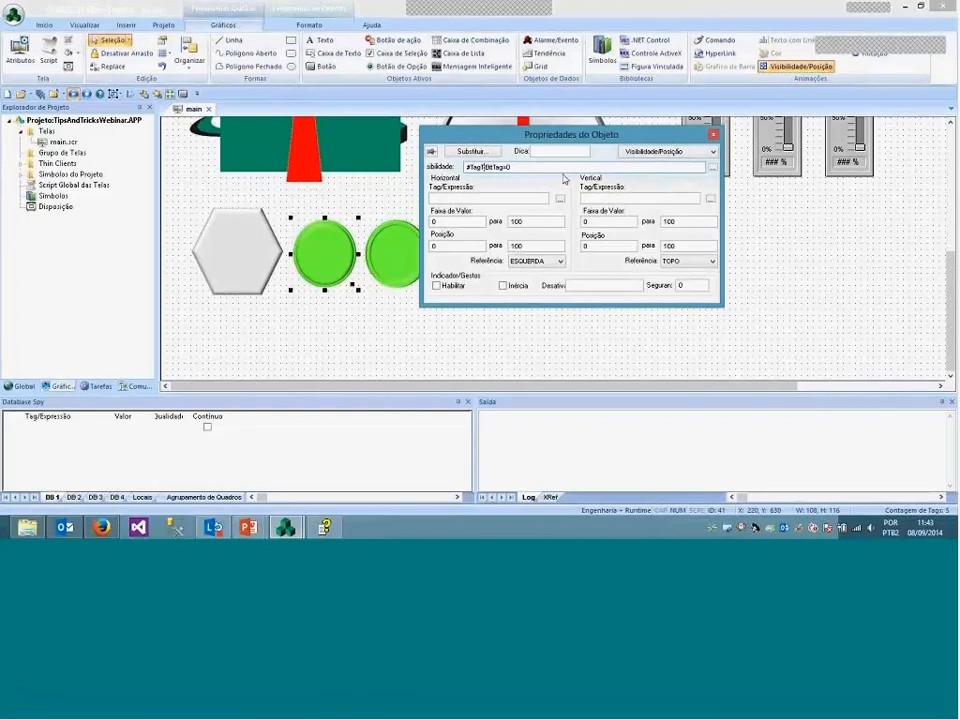
type("h")
type("ame")
Change the hexagon's on-press command to Tag Set with the tag #TagName:BitTag, based on the circle's visibility expression
left_click_drag(540, 167, 433, 176)
left_click(238, 255)
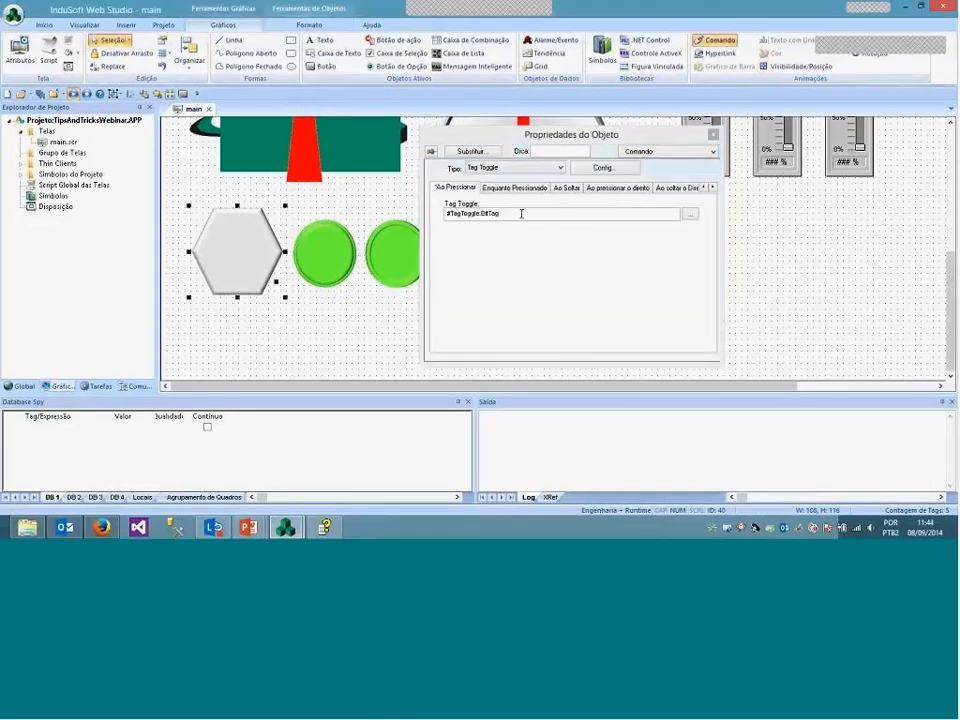
left_click_drag(516, 214, 427, 209)
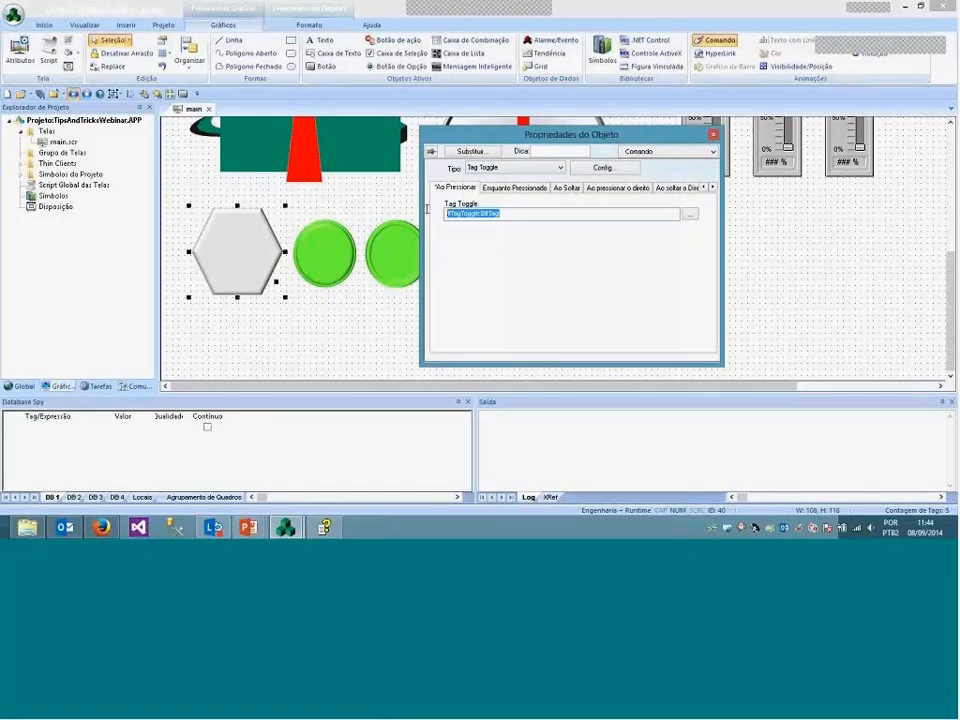
left_click(540, 167)
left_click(514, 217)
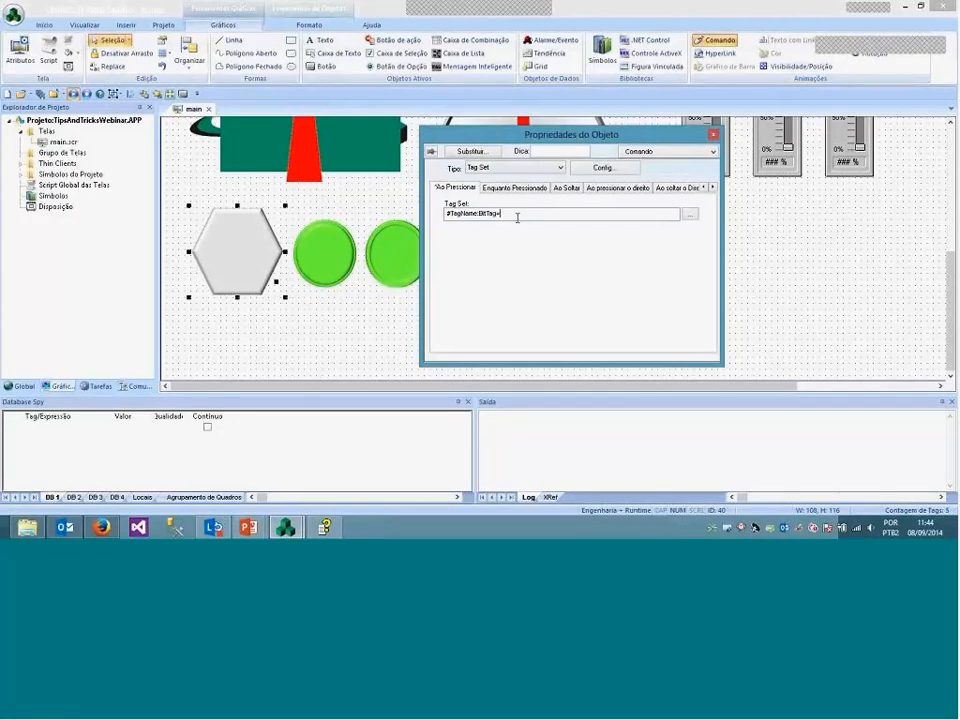
key("BackSpace")
key("BackSpace")
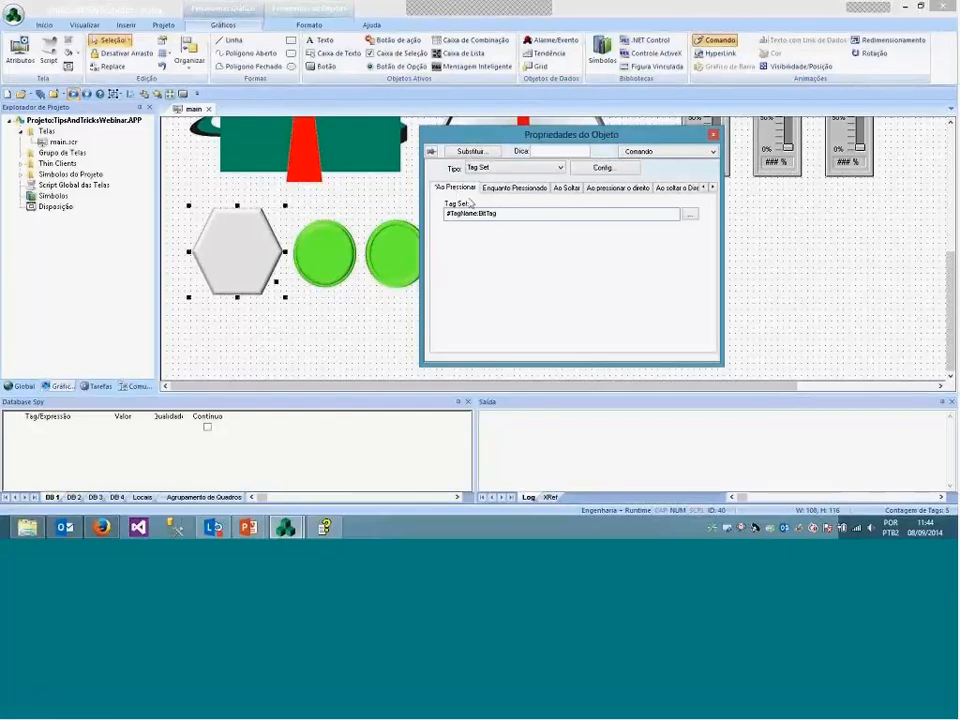
Set the hexagon's on-release command (Ao Soltar) to Tag Reset with the tag #TagName:BitTag and close its properties
left_click(565, 189)
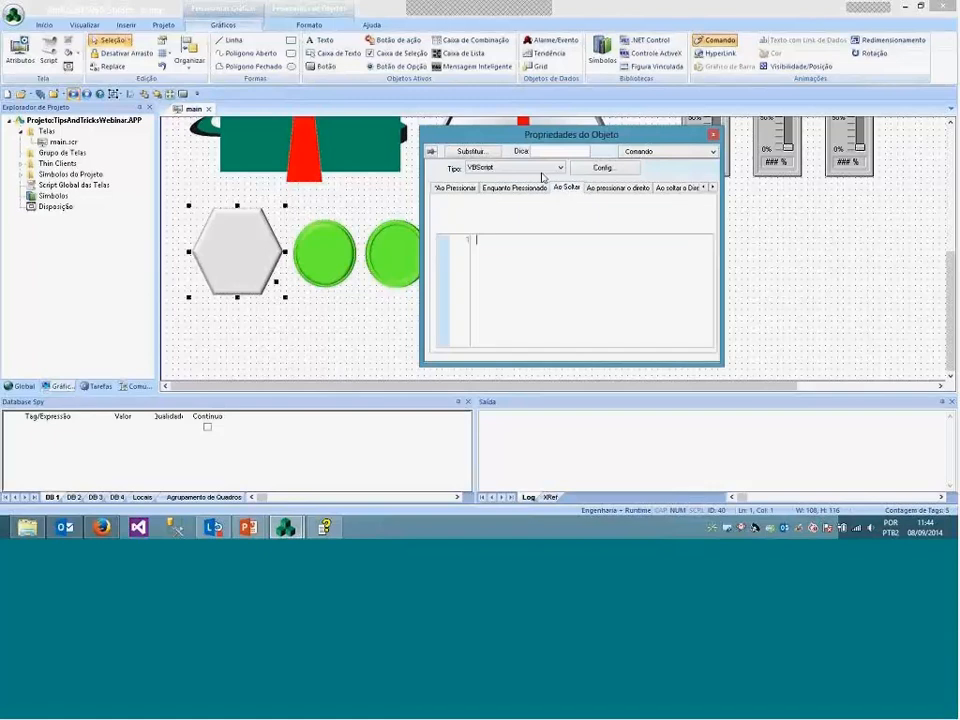
left_click(543, 168)
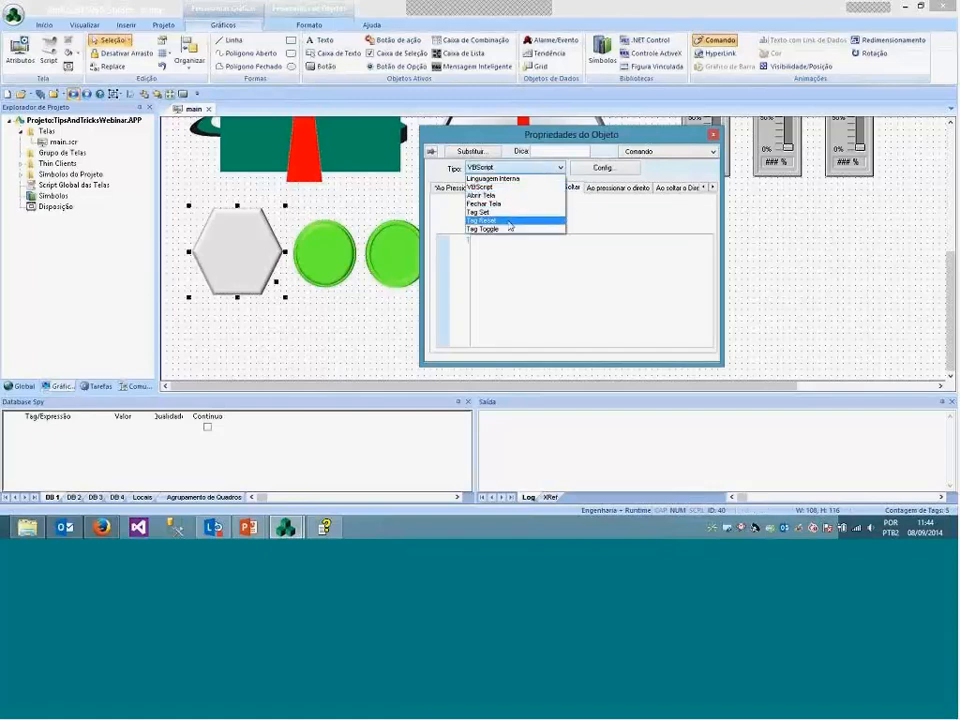
left_click(510, 216)
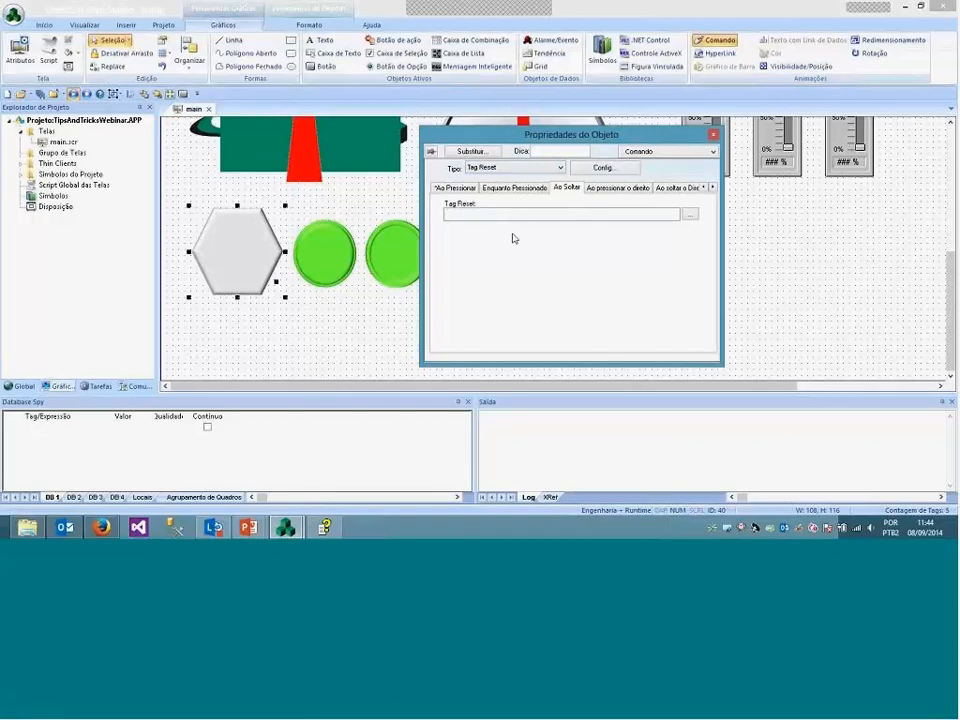
type("#TagName:BitTag[1]")
key("BackSpace")
key("BackSpace")
key("BackSpace")
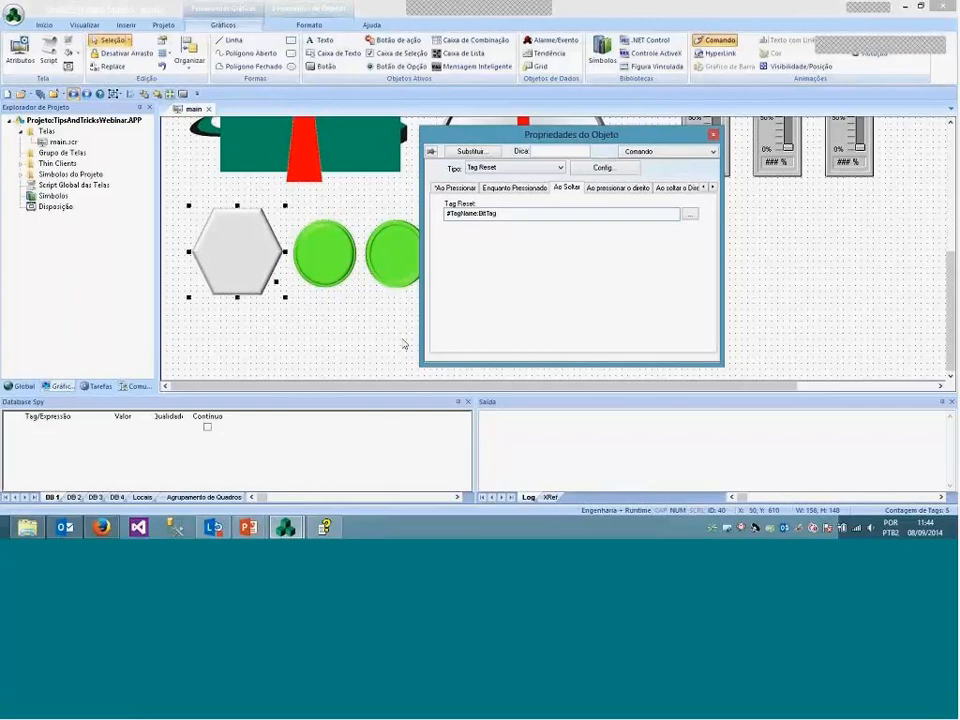
left_click(713, 134)
left_click(398, 344)
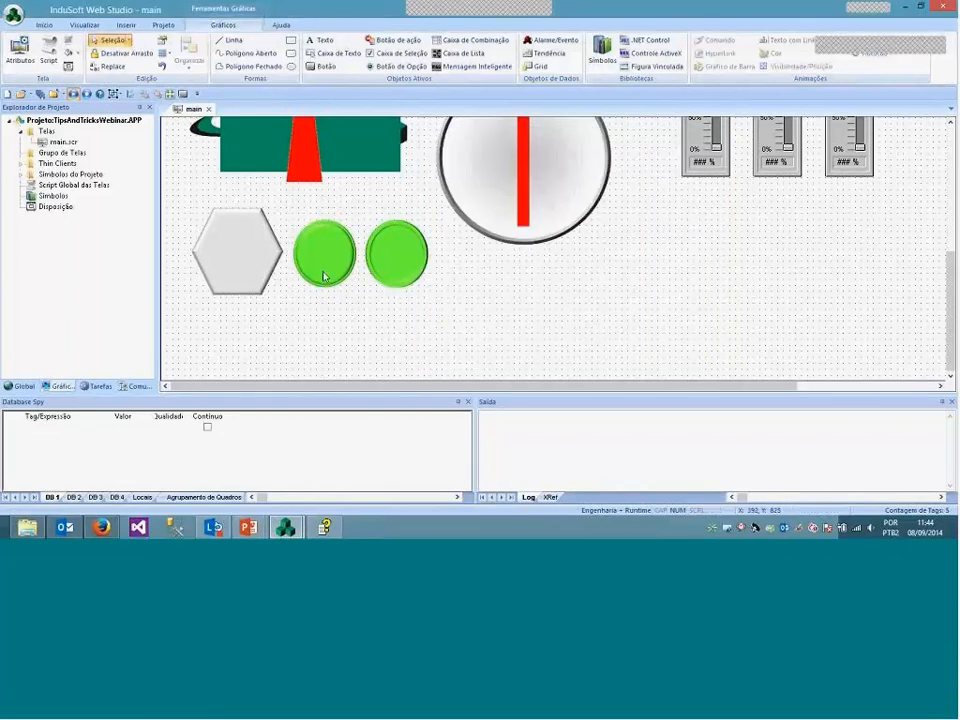
Add a Visibility/Position animation to the green circle farther from the hexagon and paste the copied expression as its visibility condition
left_click(398, 254)
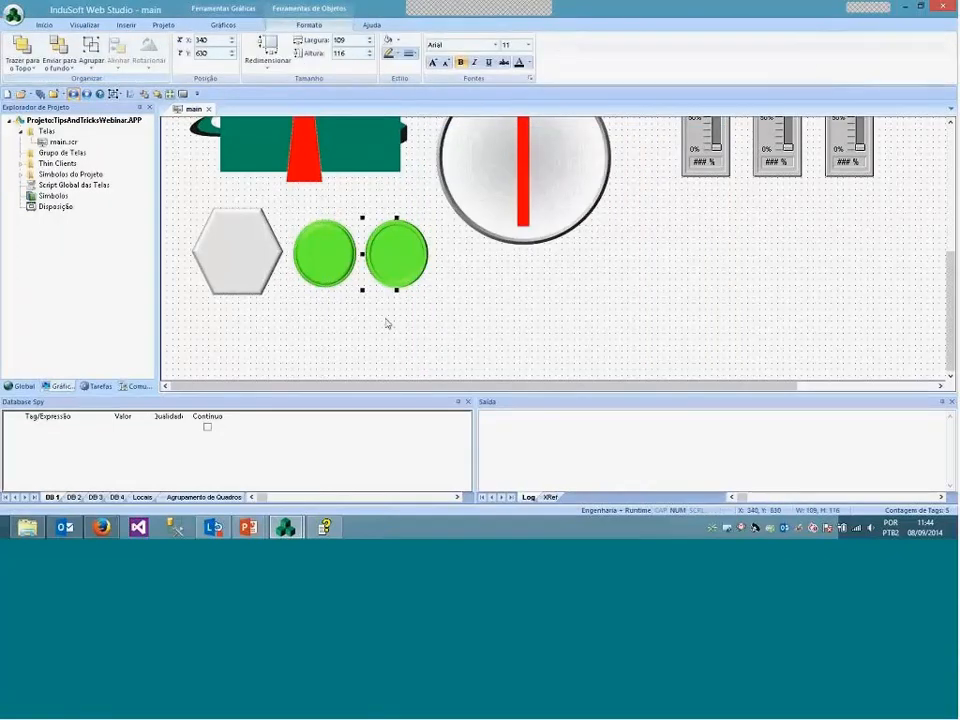
left_click(388, 321)
left_click(397, 252)
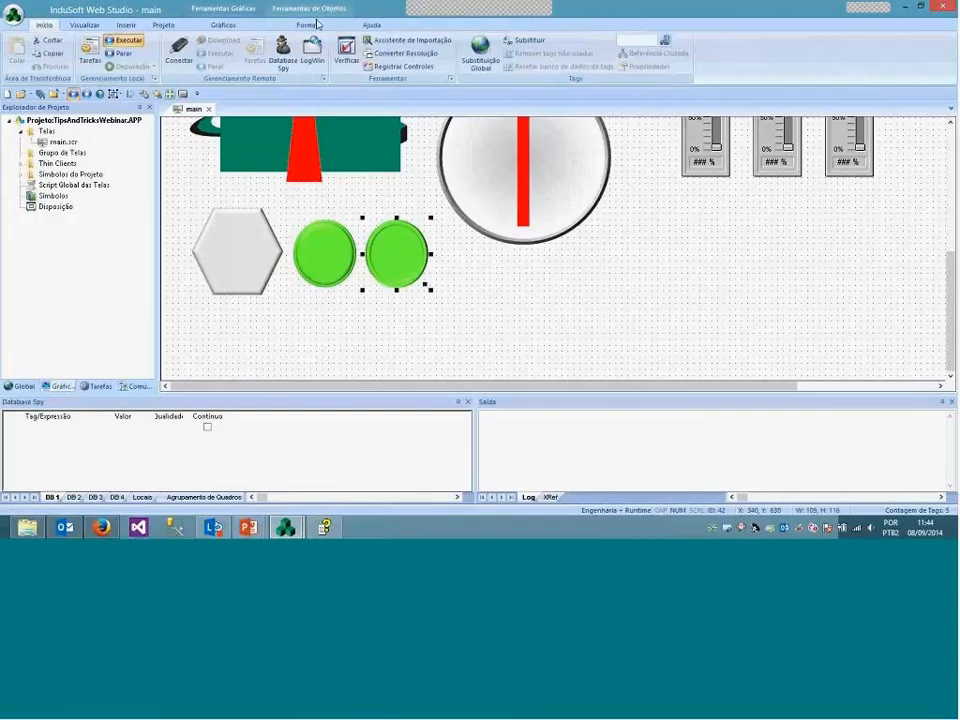
left_click(341, 28)
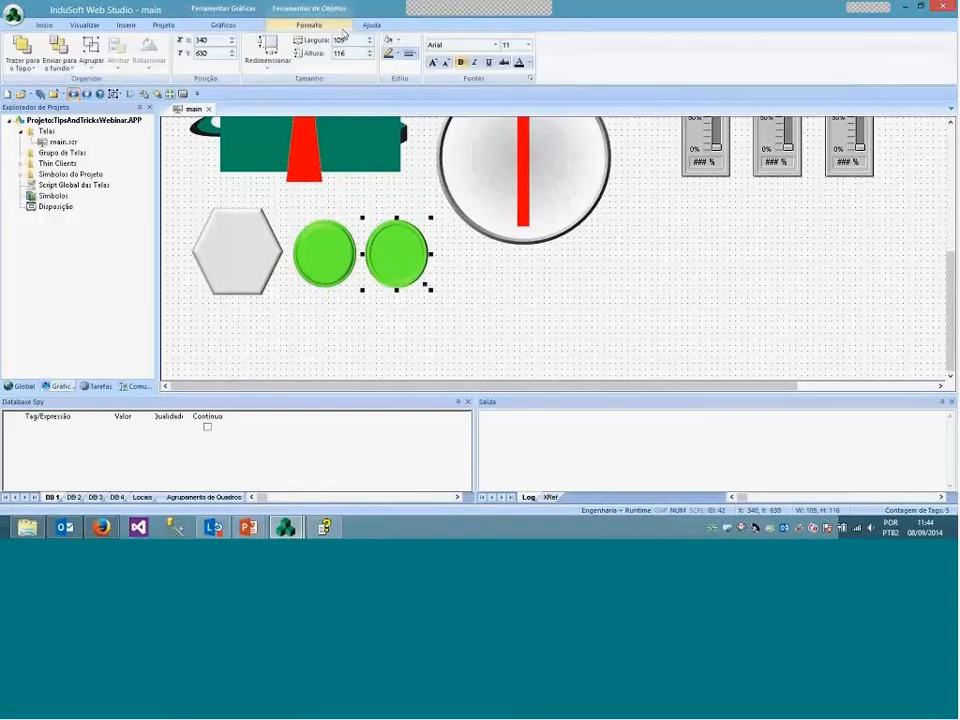
left_click(223, 24)
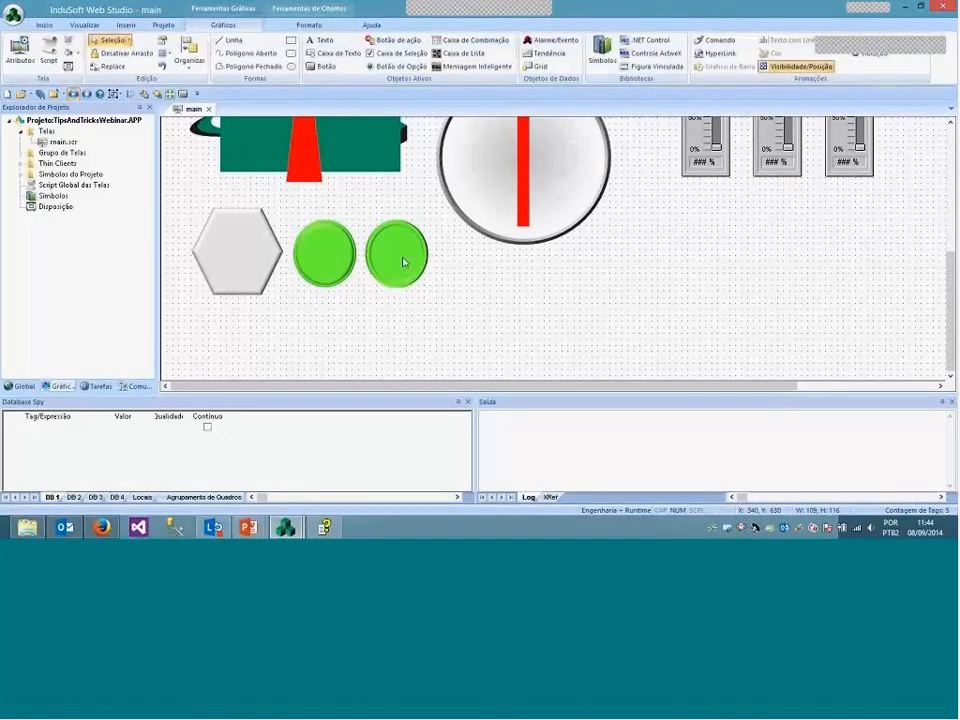
left_click(798, 66)
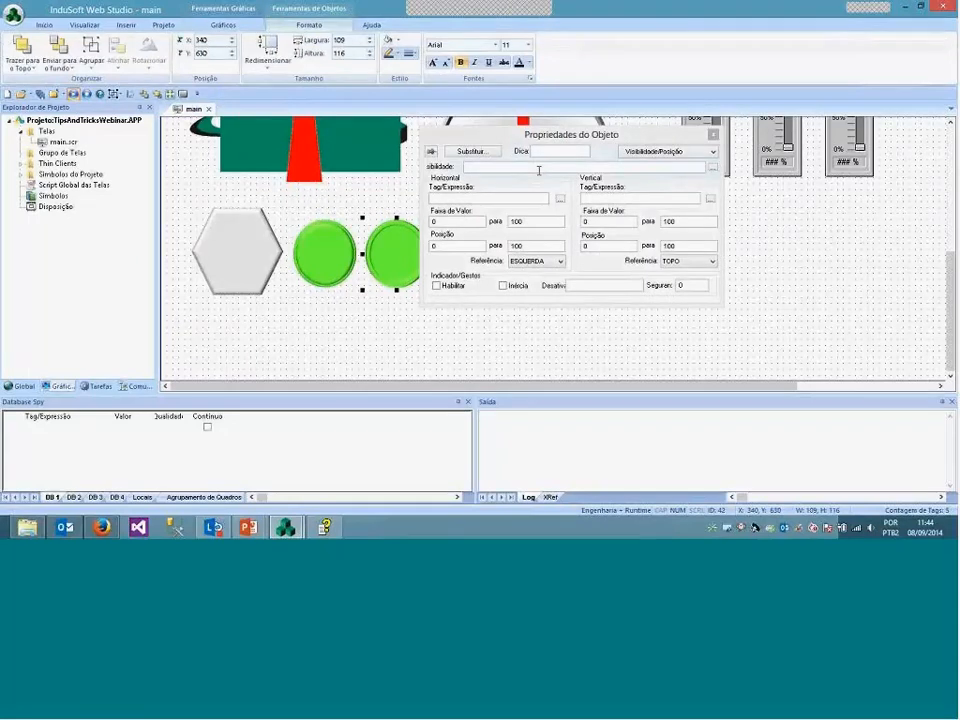
left_click(539, 170)
key("ctrl+v")
left_click(410, 261)
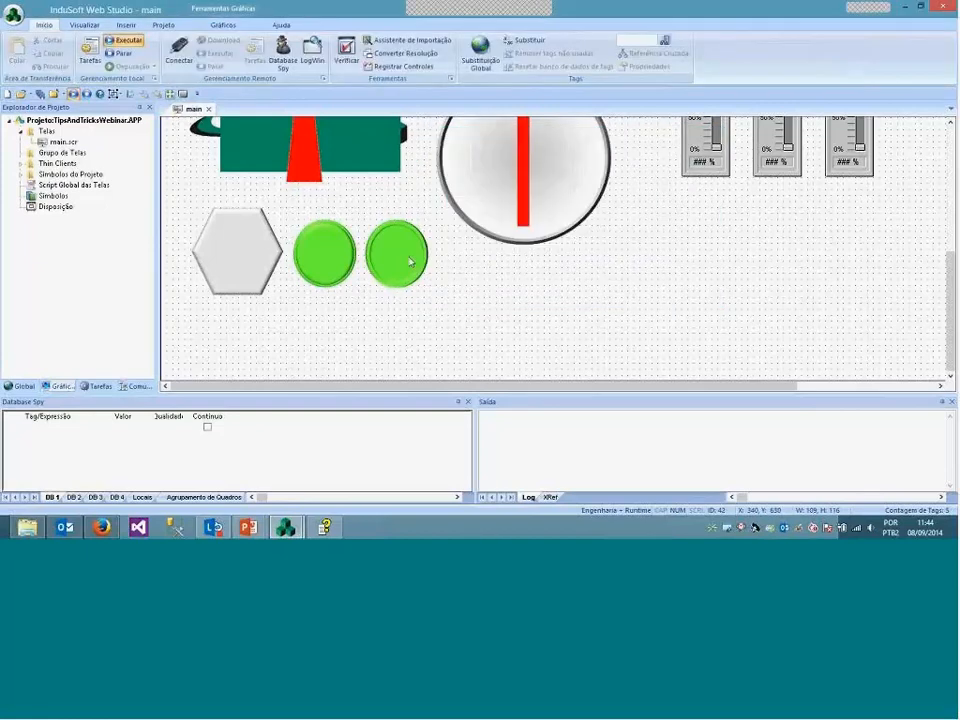
Align the hexagon and both green circles by their horizontal centers and vertical middles so that they stack concentrically
left_click(410, 261)
left_click(326, 257, "shift")
left_click(256, 255, "shift")
left_click(321, 27)
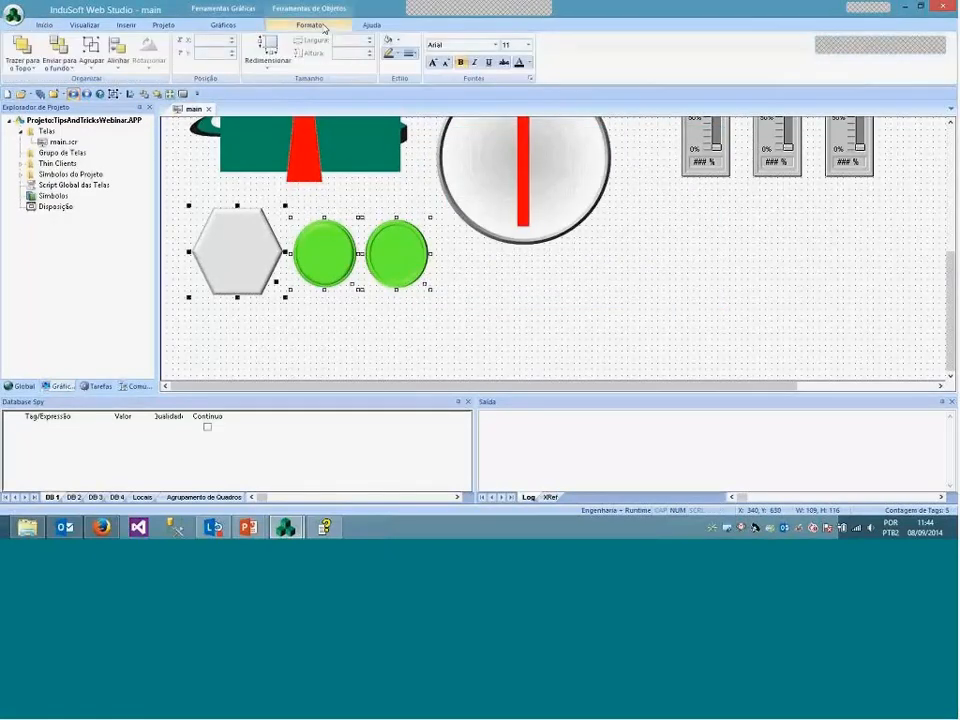
left_click(118, 60)
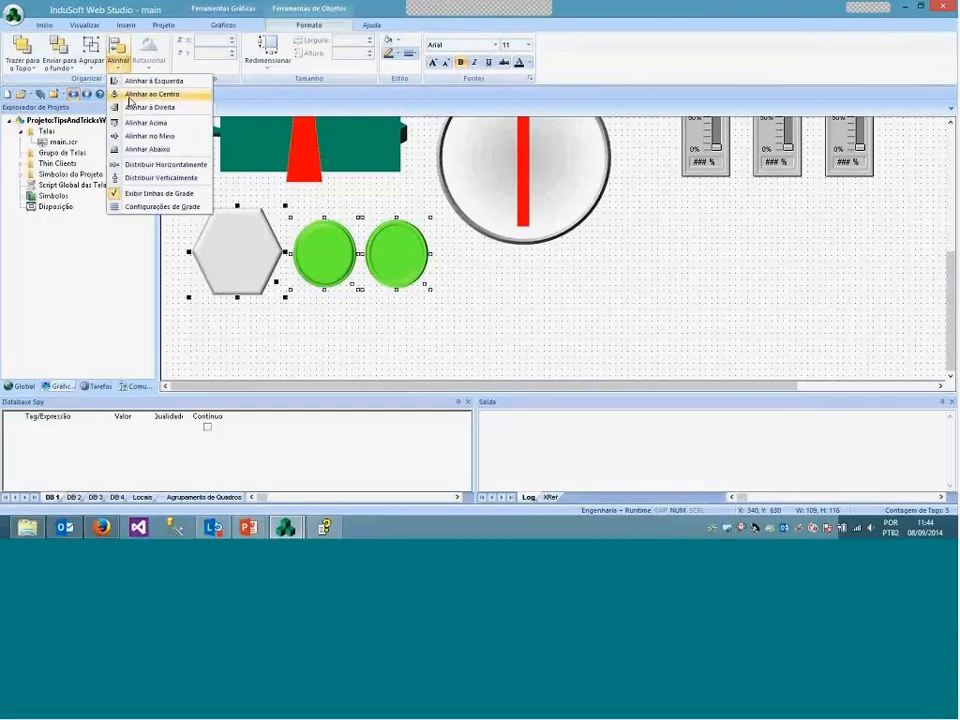
left_click(128, 95)
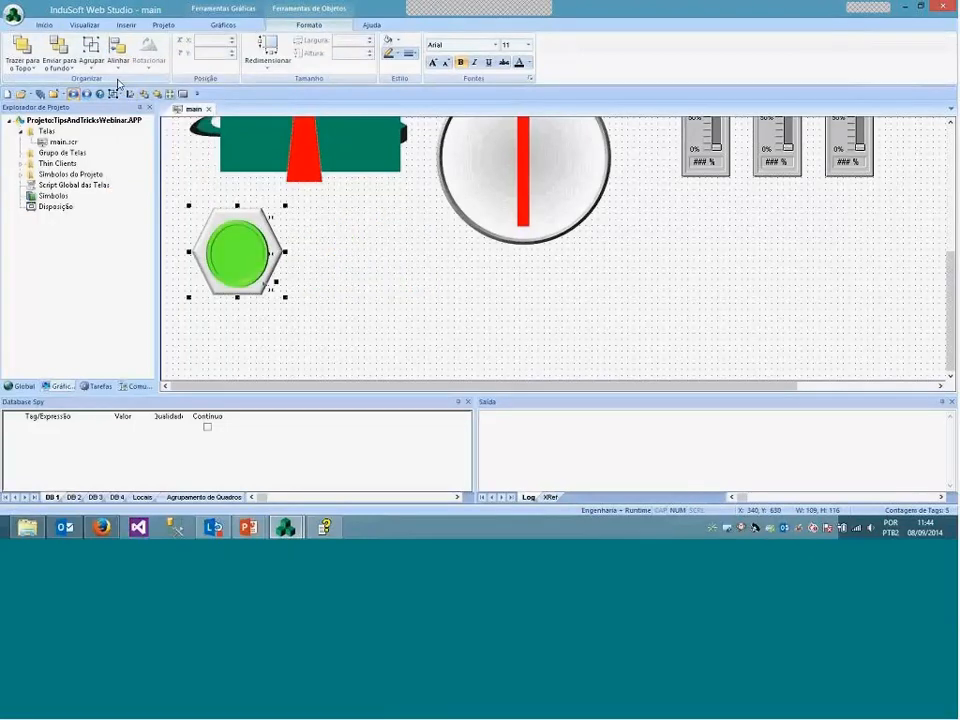
left_click(118, 62)
left_click(126, 136)
Select the stacked hexagon and circles together and create a linked symbol from them, saved as Botão1
left_click_drag(346, 321, 179, 188)
right_click(242, 249)
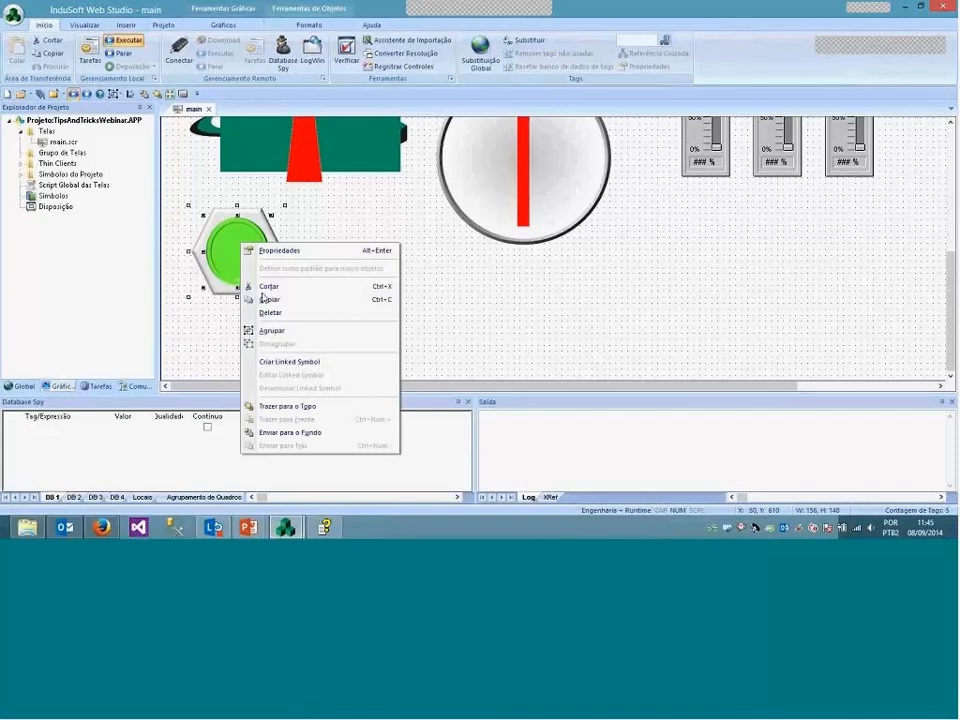
left_click(281, 363)
type("Botão1")
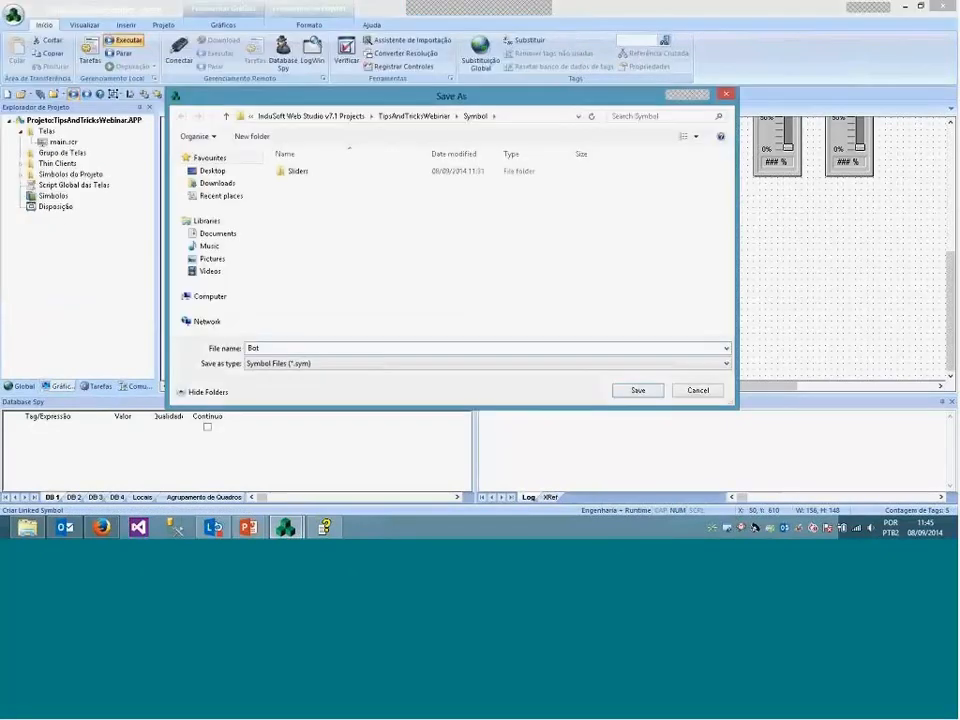
left_click(638, 391)
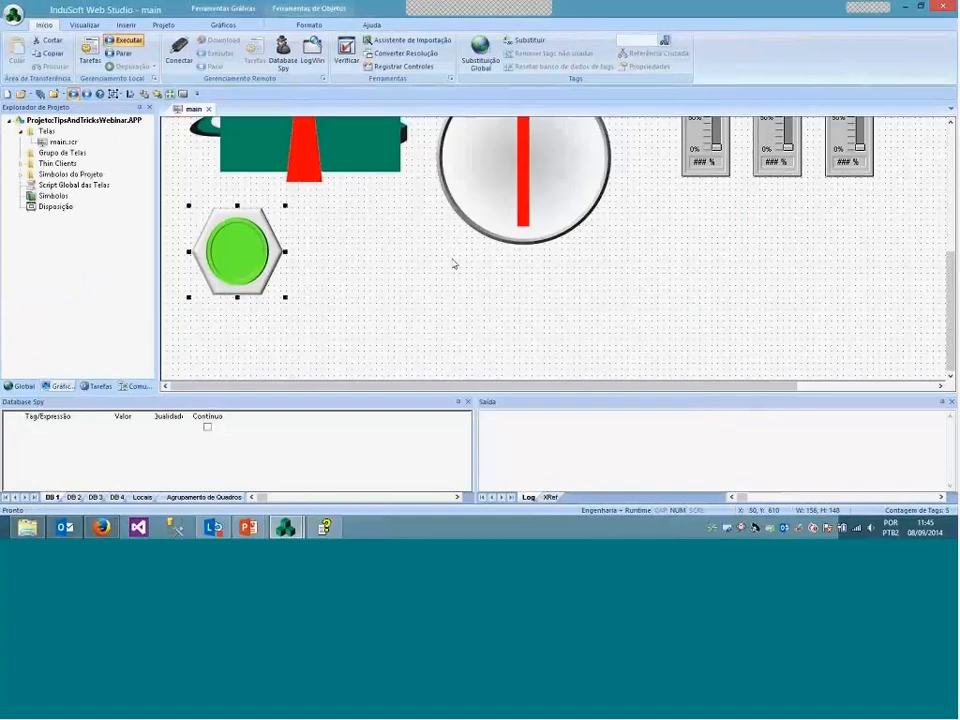
Review the TagName property of the new linked symbol, close its properties and save the main screen
double_click(255, 270)
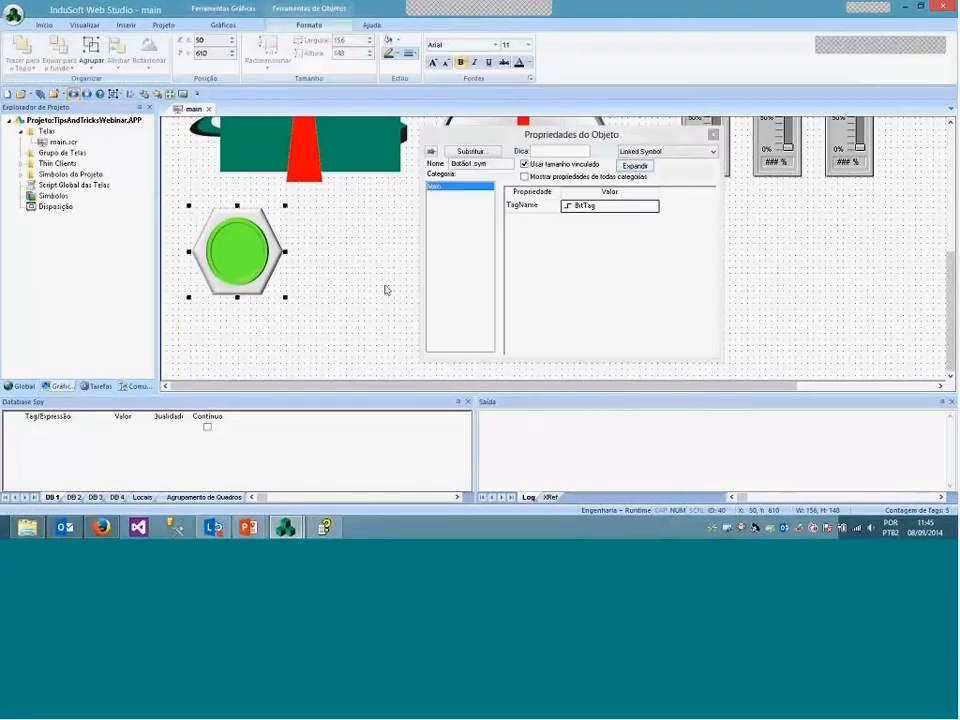
left_click(533, 207)
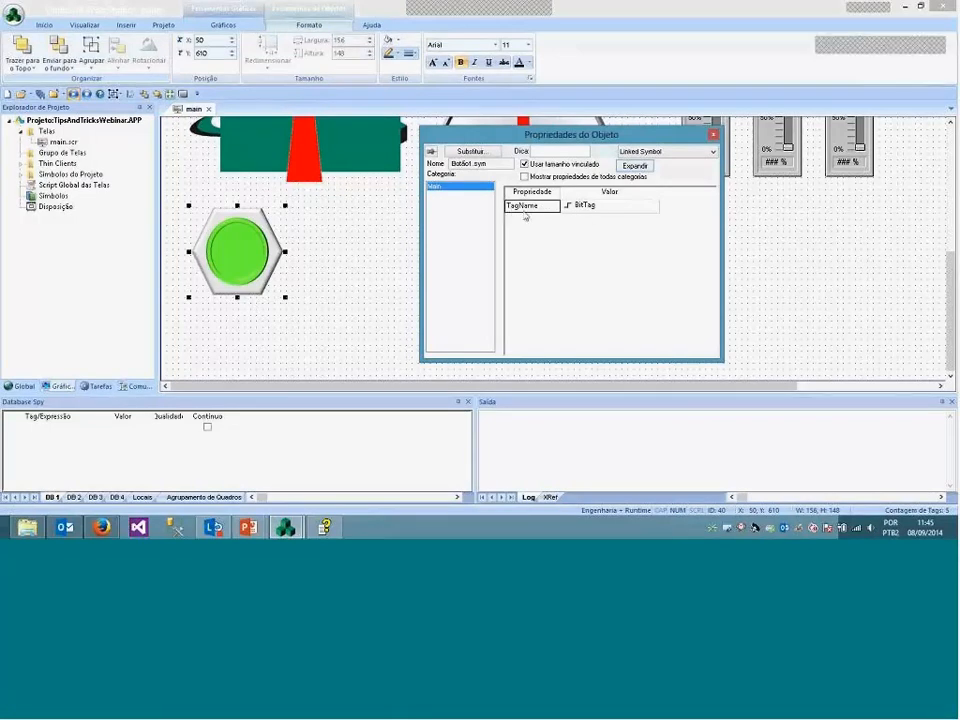
left_click(605, 207)
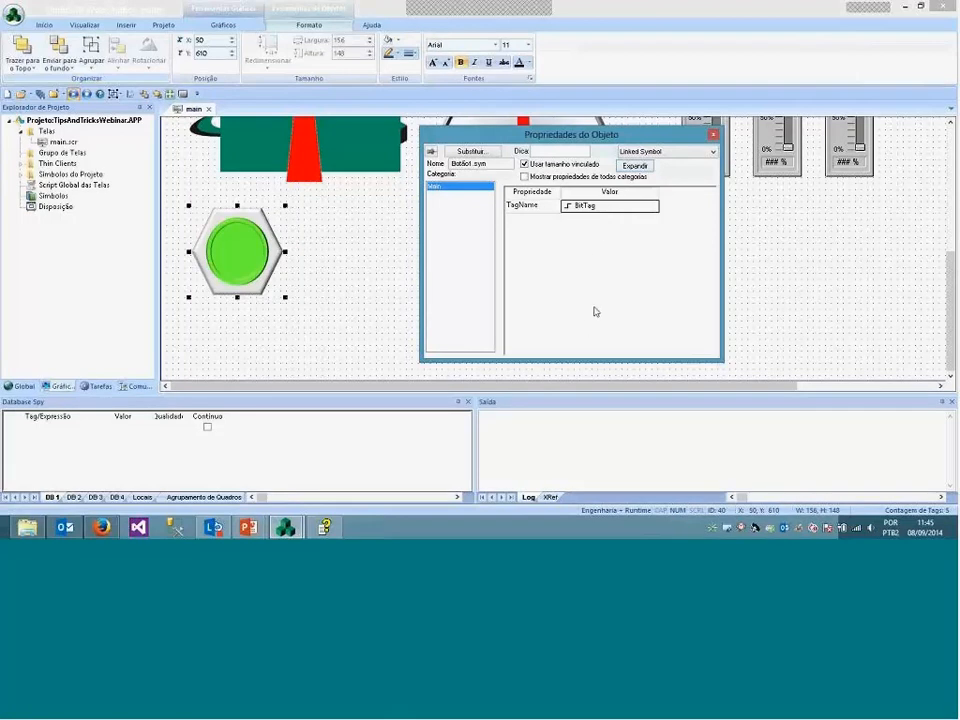
left_click(333, 265)
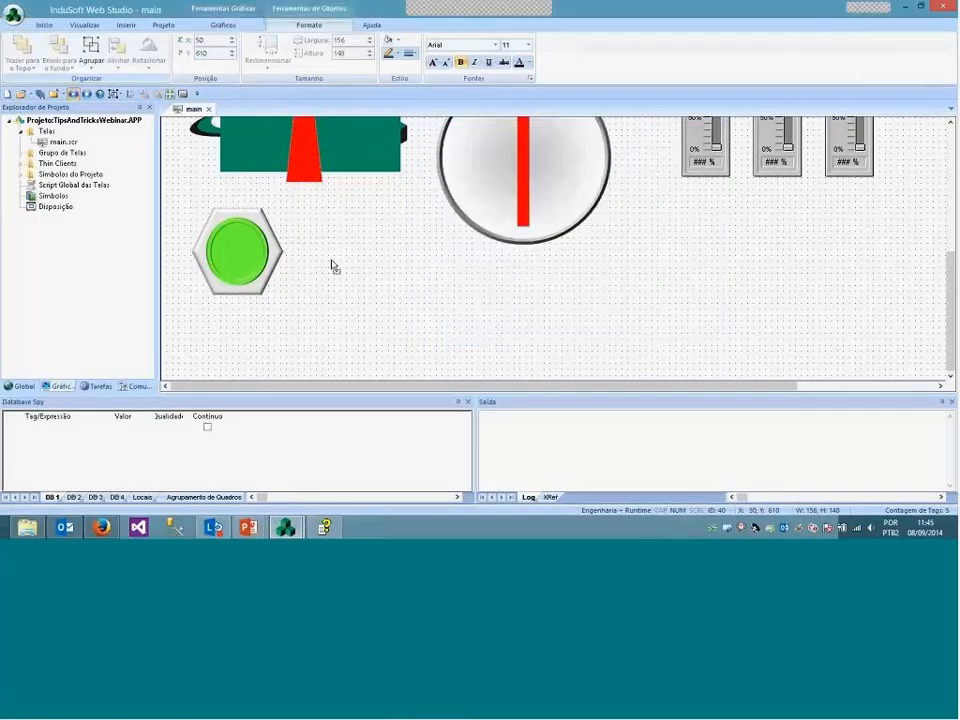
right_click(190, 107)
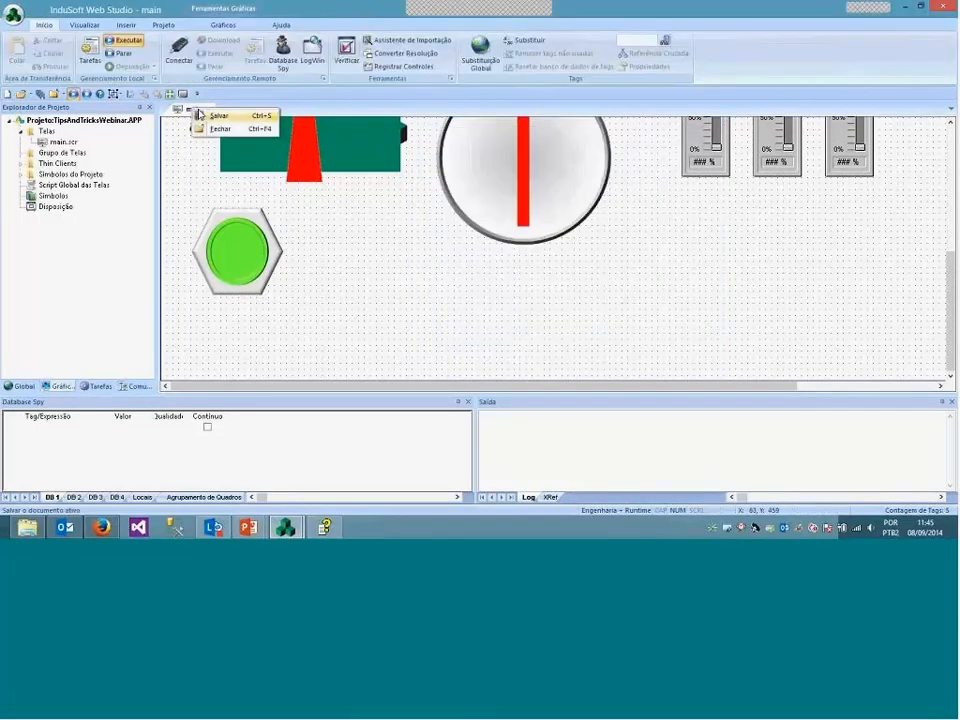
left_click(198, 111)
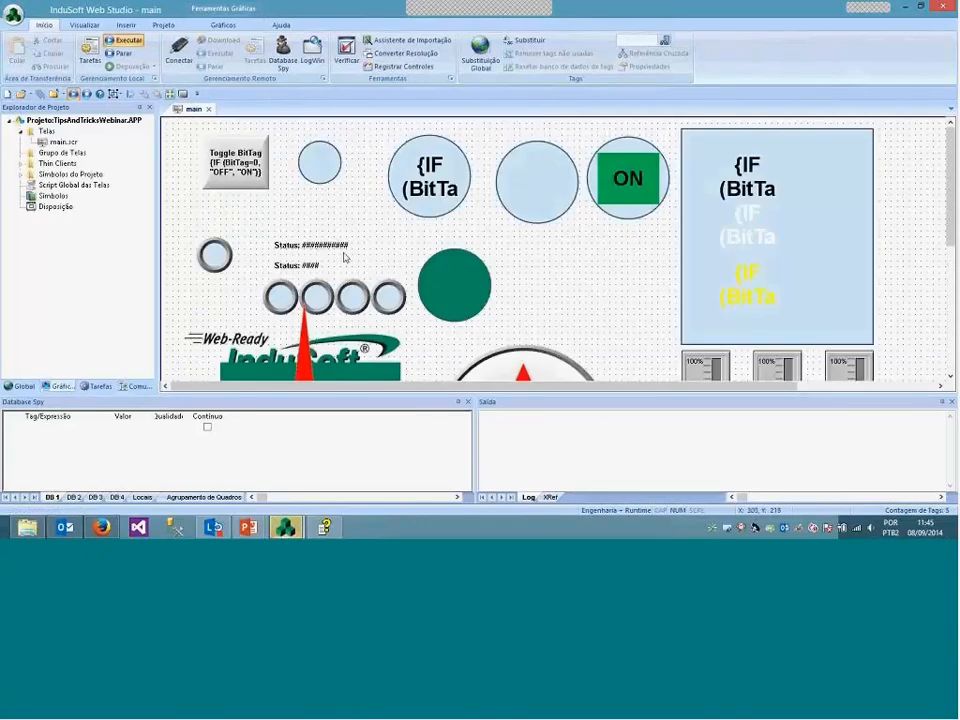
Switch to the running project window and test the hexagonal push button several times, plus the Toggle BitTag button
mouse_move(286, 527)
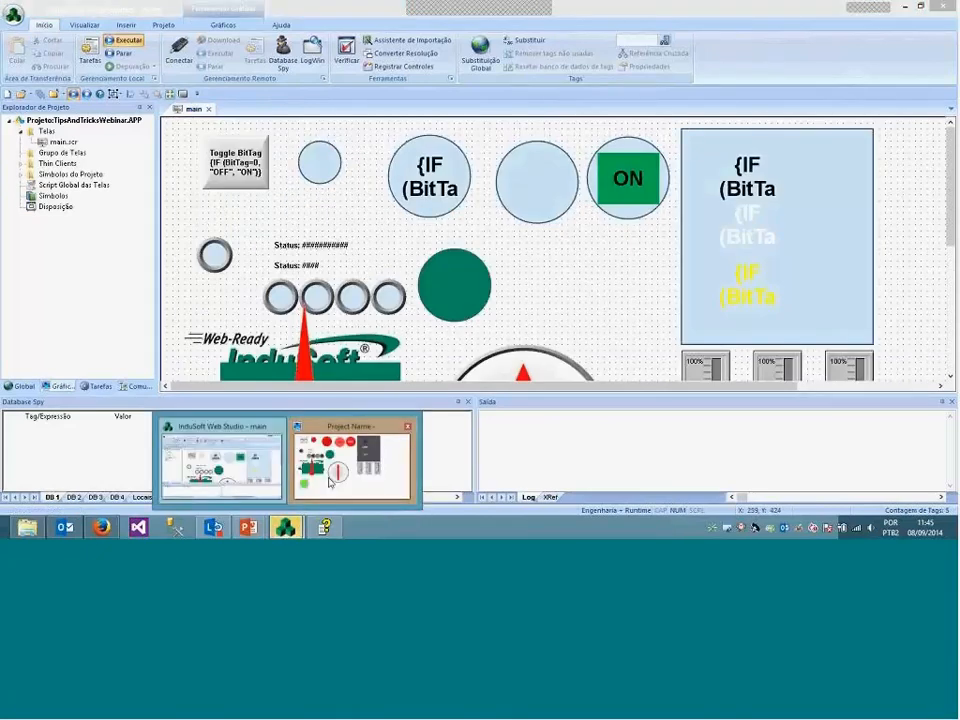
left_click(330, 483)
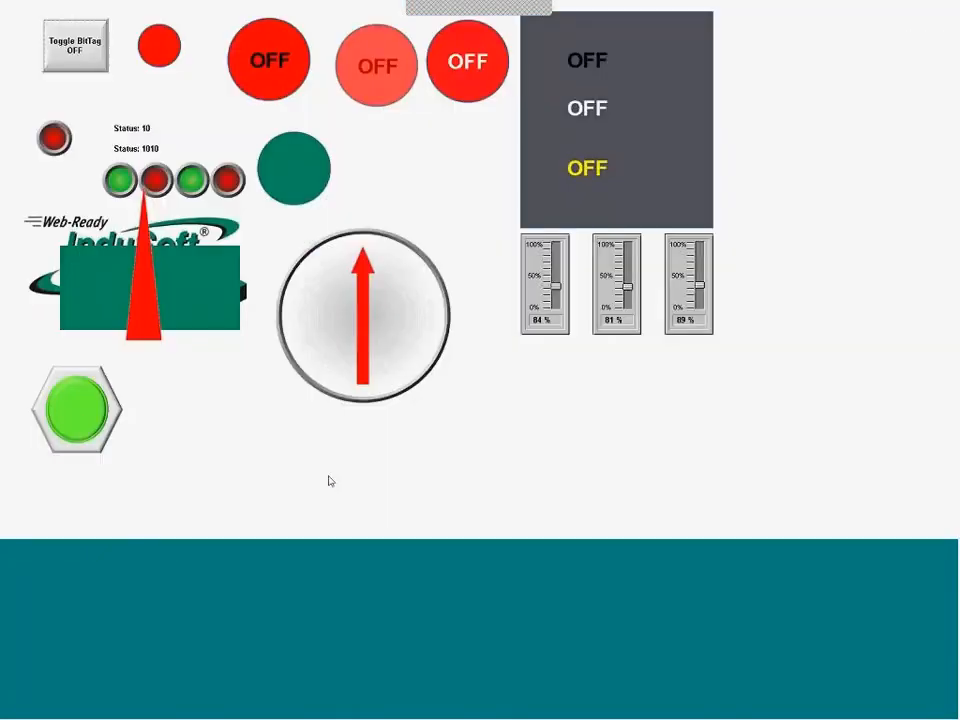
left_click(83, 423)
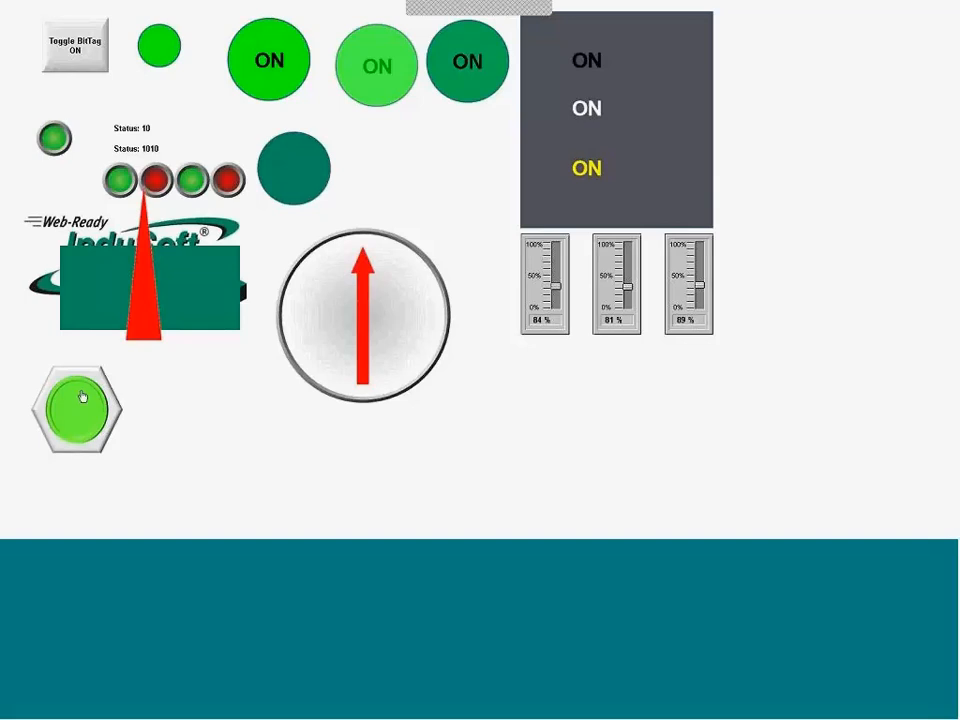
left_click(84, 405)
left_click(80, 413)
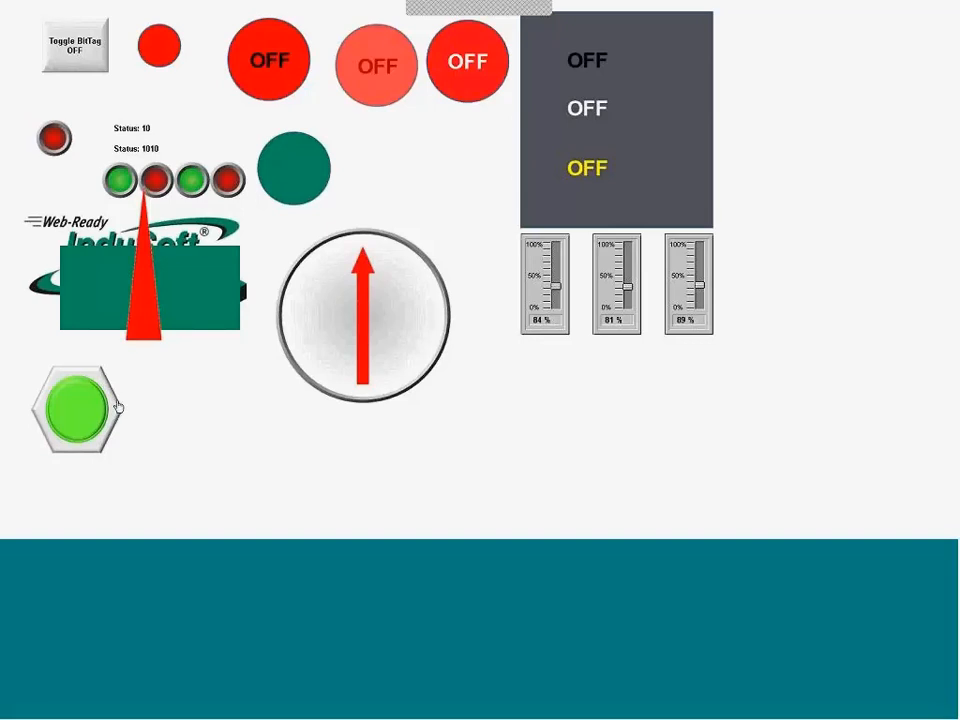
left_click(96, 414)
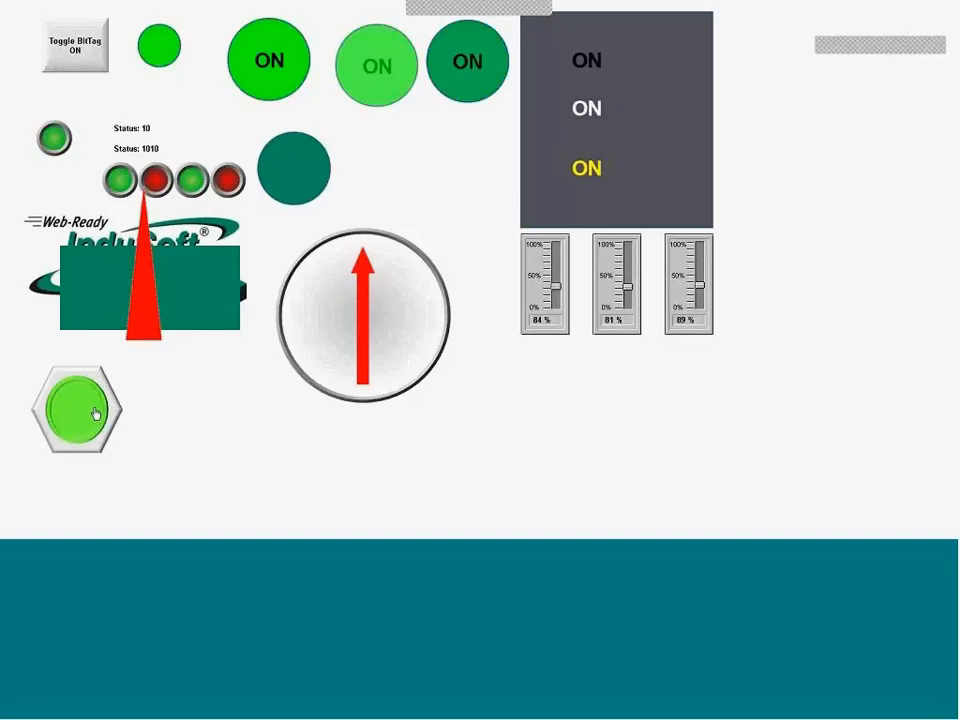
left_click(96, 414)
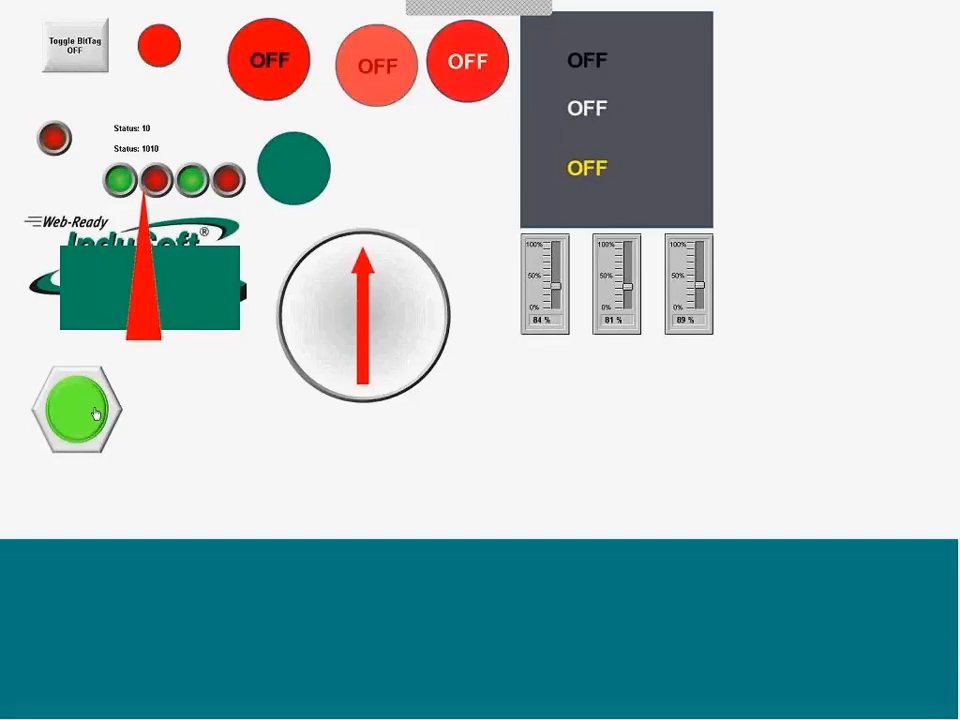
left_click(92, 414)
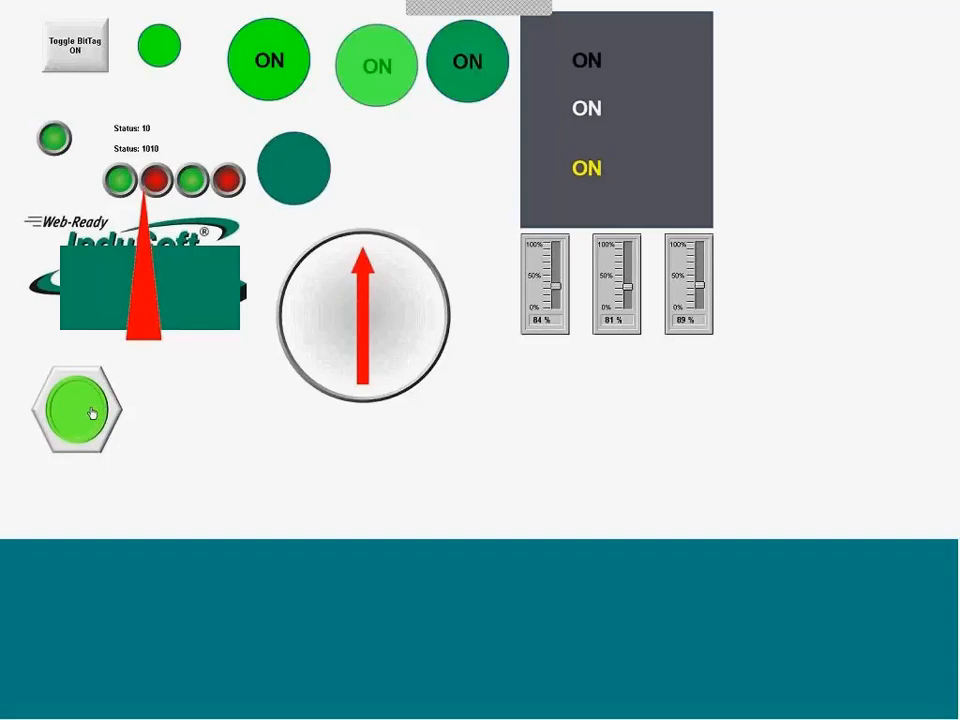
left_click(92, 414)
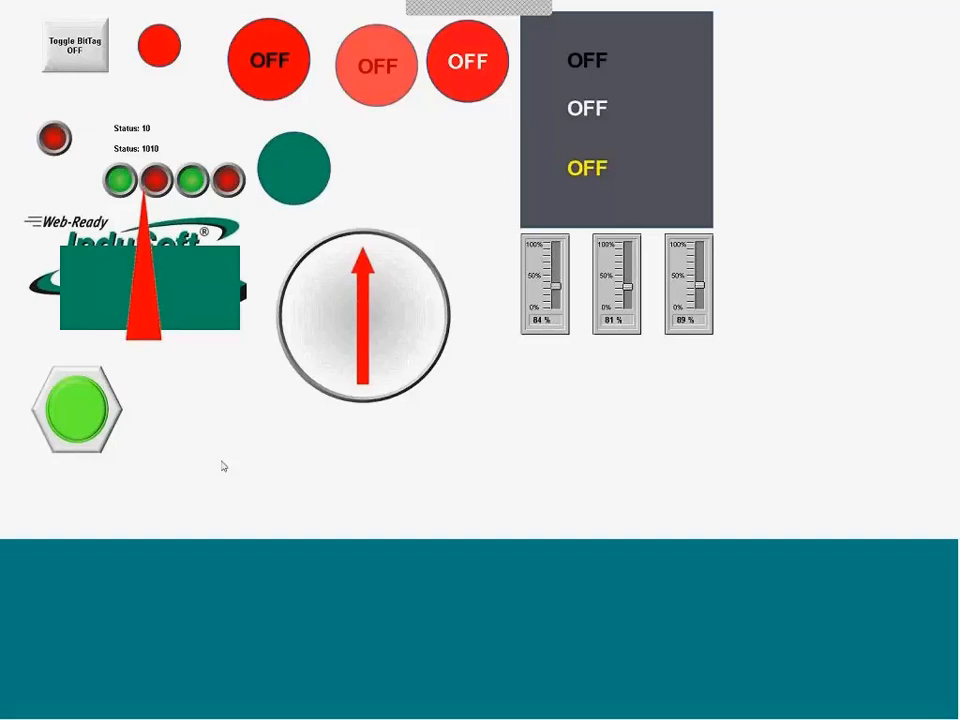
left_click(92, 426)
left_click(84, 50)
left_click(84, 50)
key("alt+Tab")
key("alt+Tab")
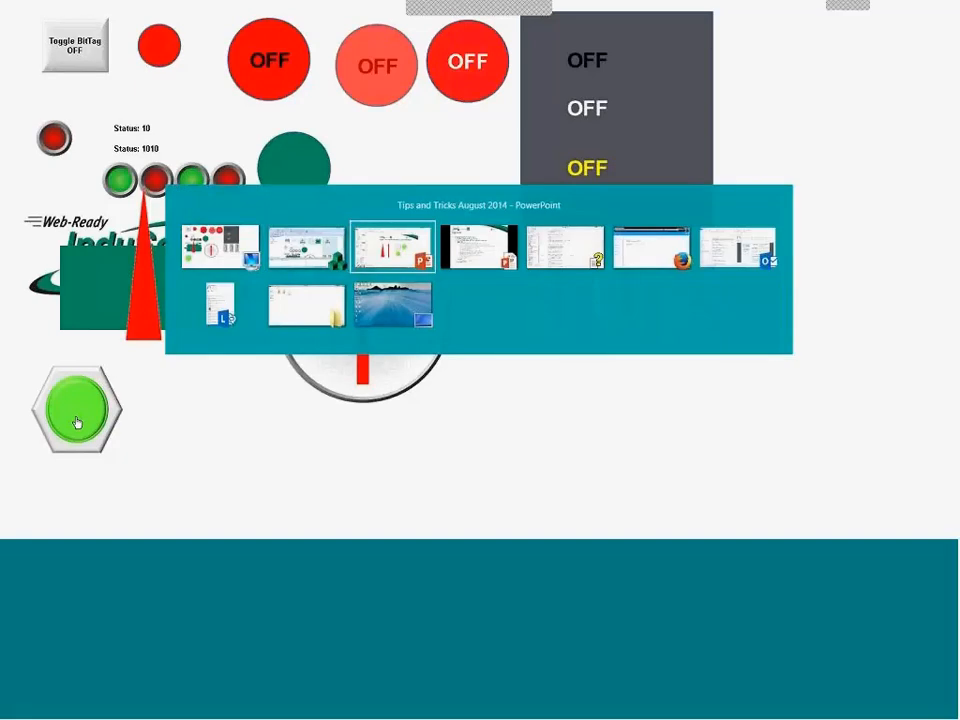
key("alt+Tab")
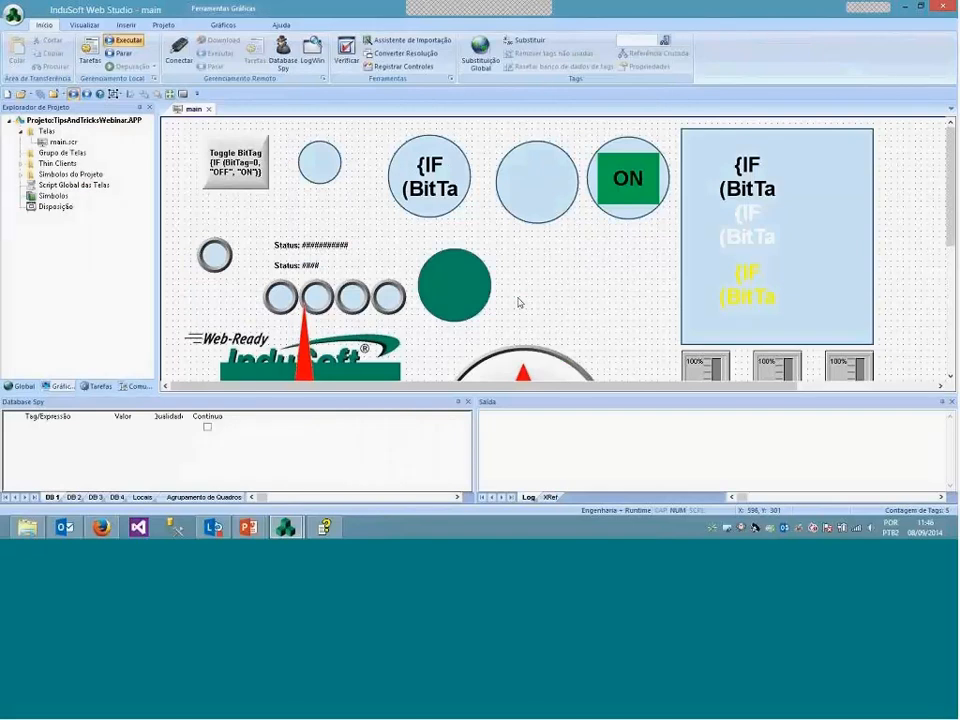
key("alt+Tab")
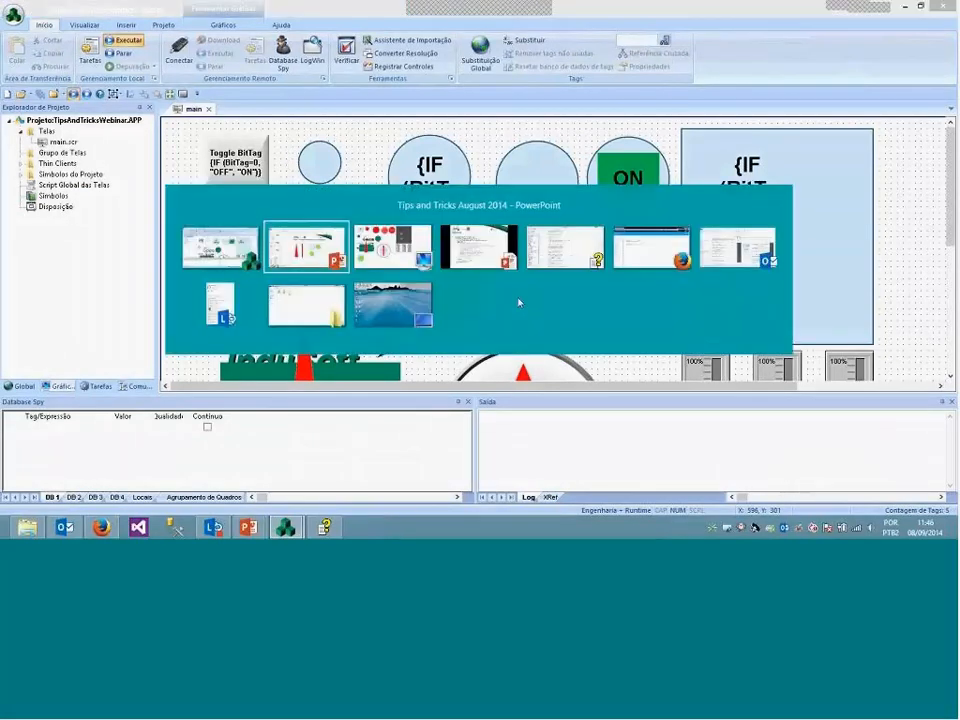
key("alt+Tab")
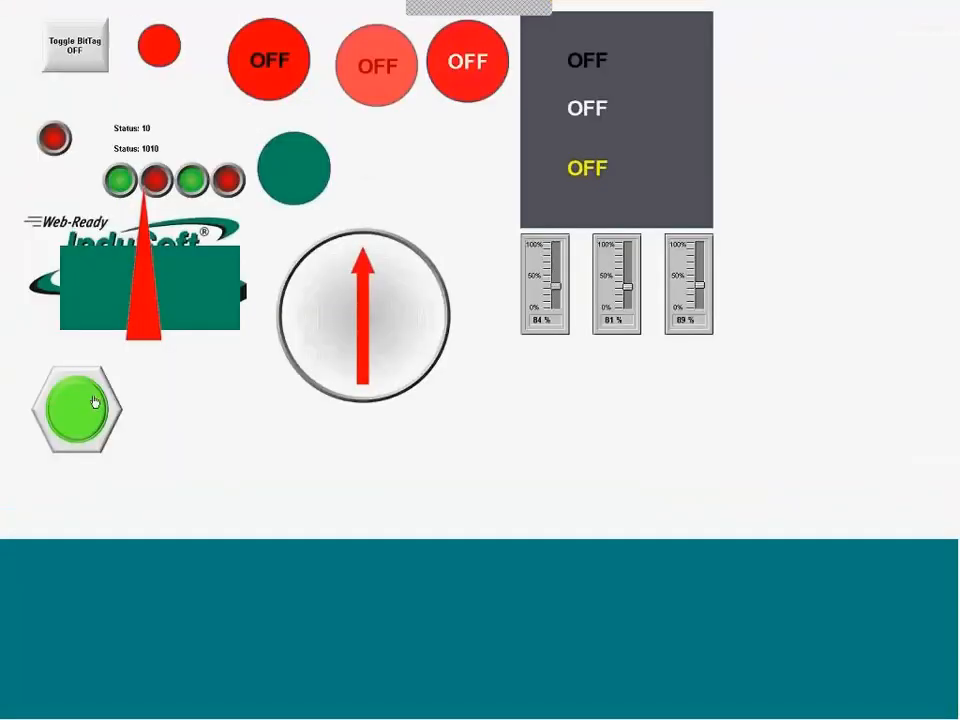
Operate the hexagonal push button repeatedly in the running project to check its pressed and released behaviour
left_click(95, 402)
left_click(95, 402)
left_click(95, 402)
left_click(95, 402)
left_click(95, 402)
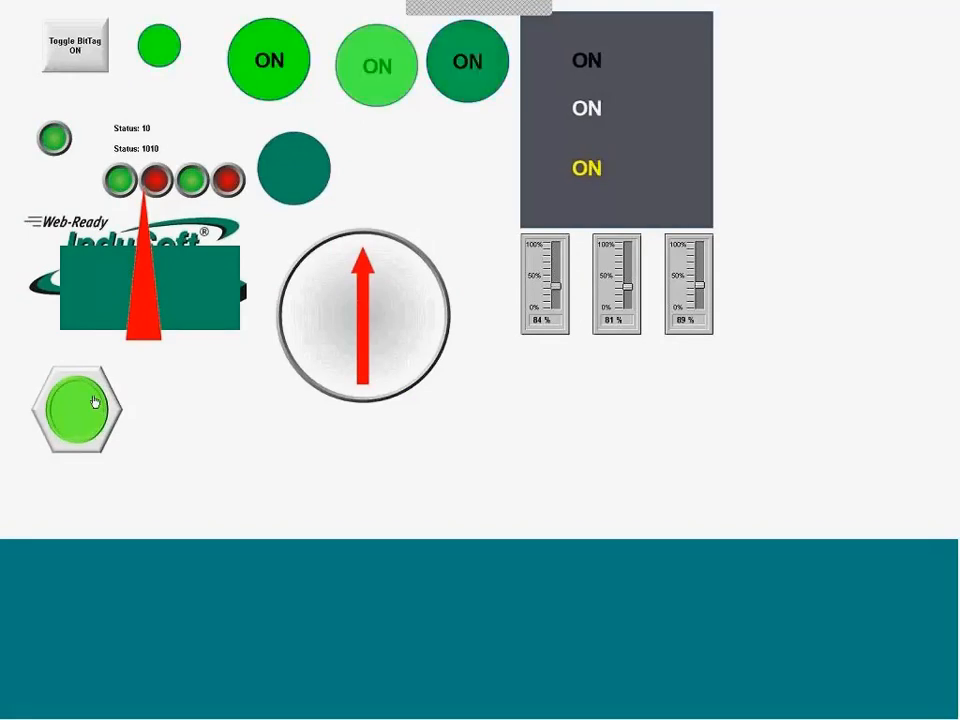
left_click(95, 402)
left_click(95, 402)
left_click(95, 402)
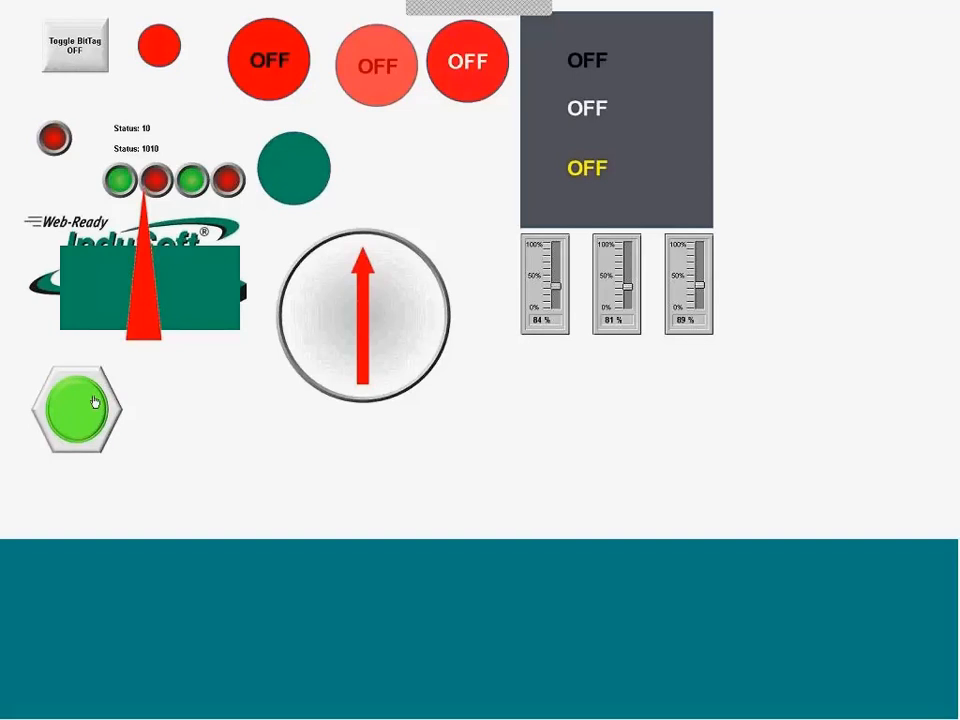
left_click(95, 402)
left_click(94, 395)
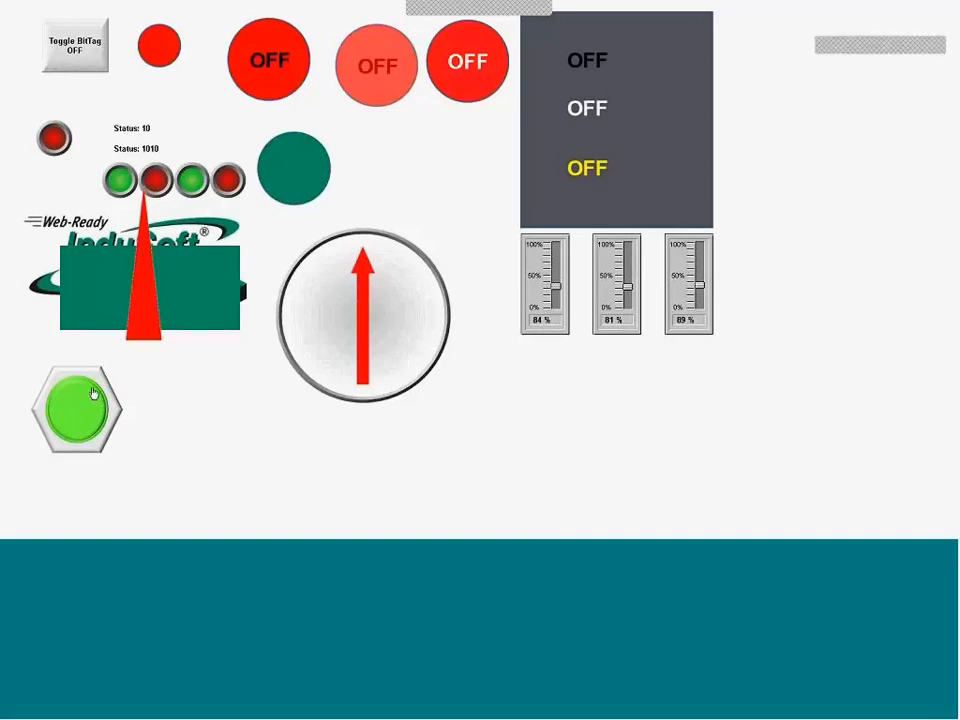
Switch back to the InduSoft Web Studio editor and inspect the properties of the hexagonal button's linked symbol
key("alt+Tab")
key("alt+Tab")
scroll(177, 311, "down", 1)
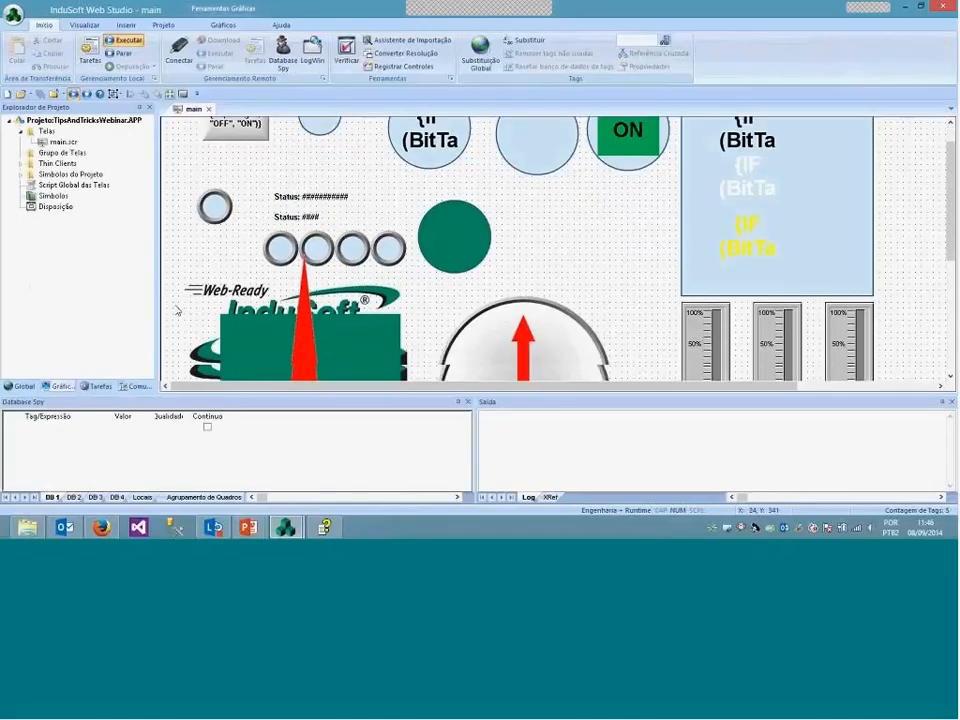
scroll(177, 311, "down", 4)
double_click(237, 250)
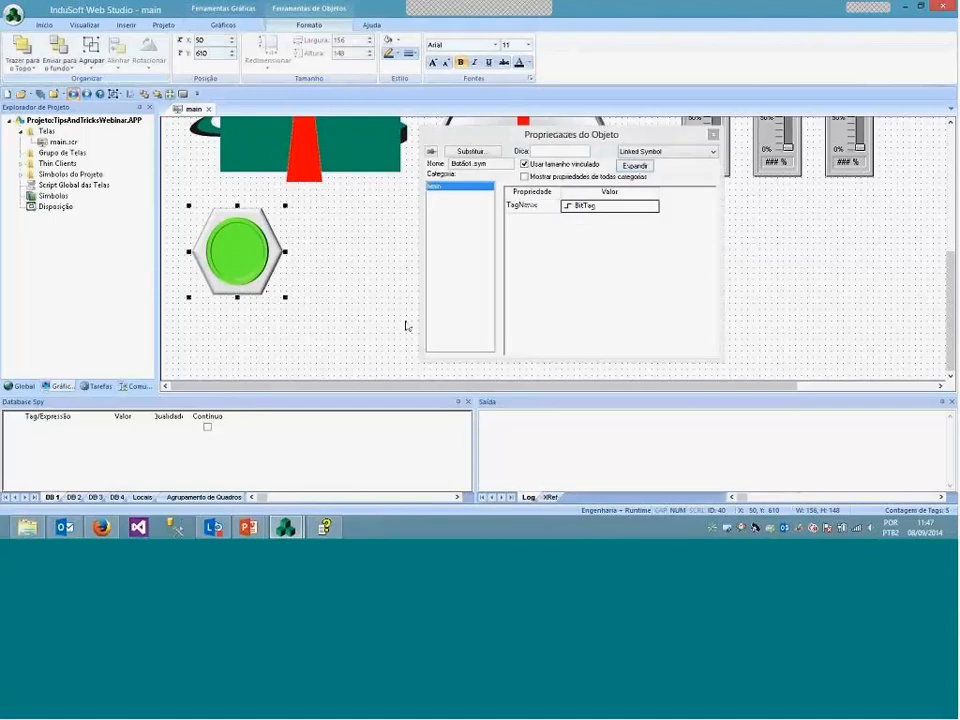
left_click(386, 319)
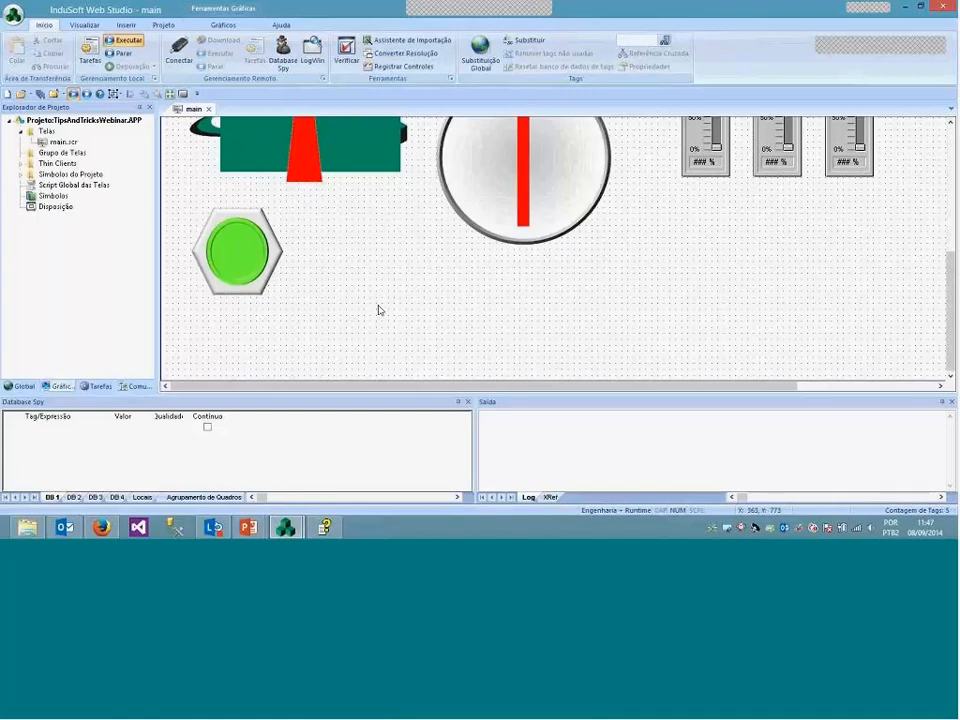
Duplicate both Status texts and place the copies beside the hexagonal button, the upper one at about X 300, Y 616
scroll(385, 288, "up", 2)
scroll(385, 287, "up", 5)
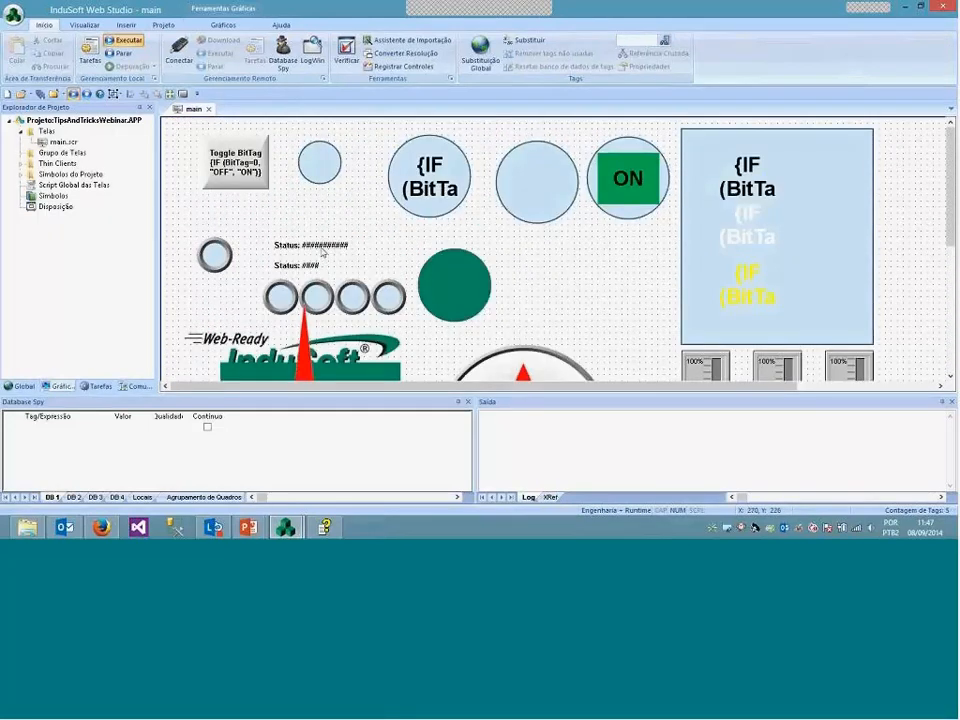
left_click(310, 245)
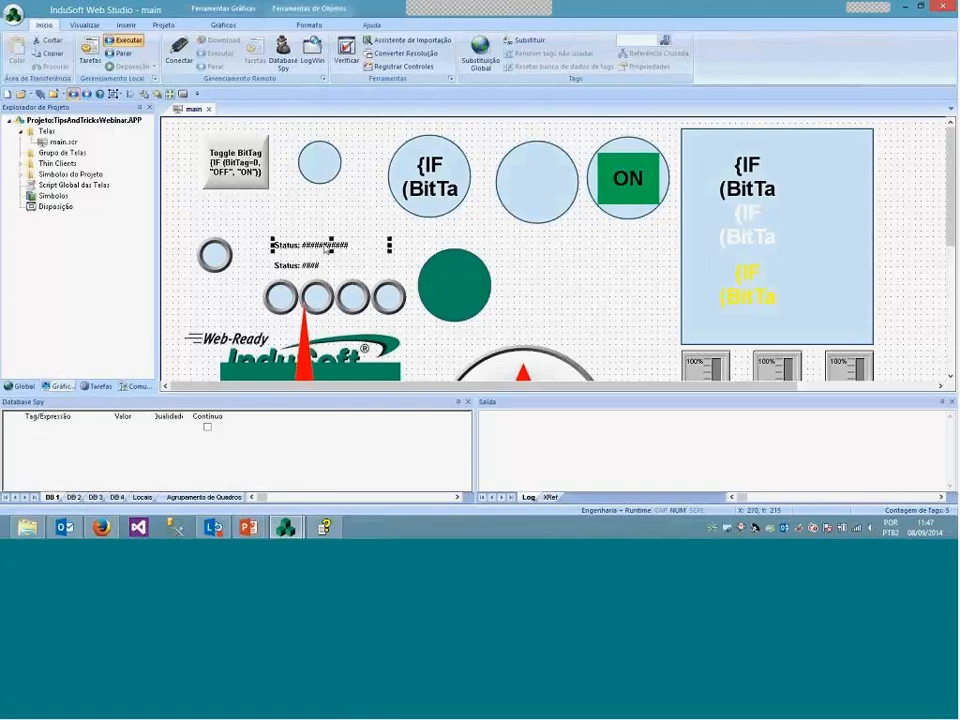
left_click(298, 267, "ctrl")
scroll(345, 322, "down", 3)
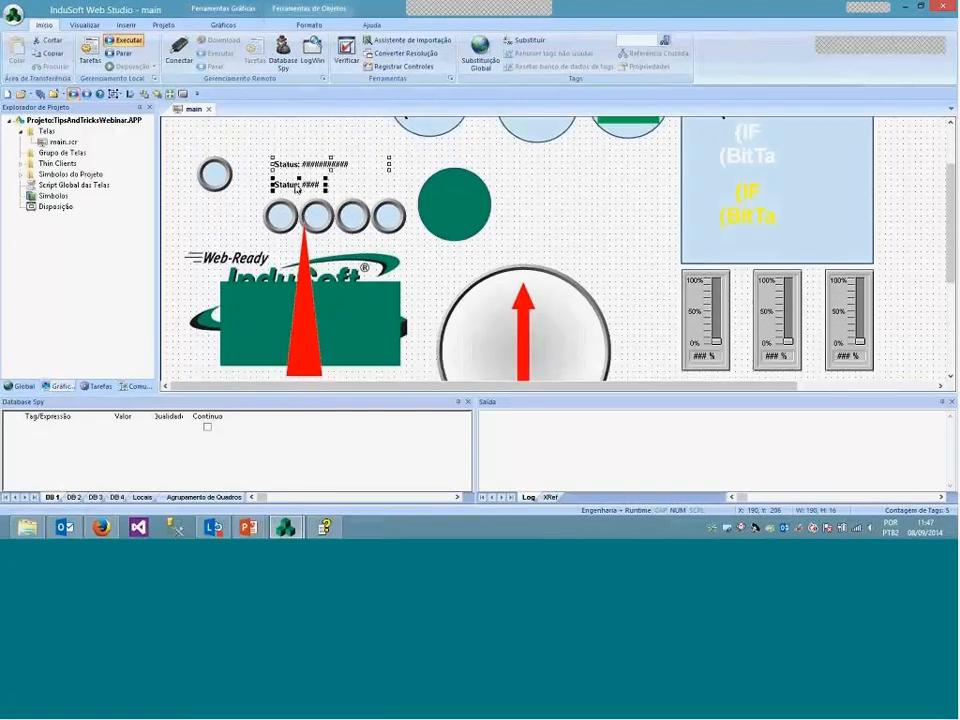
left_click_drag(345, 318, 358, 353)
scroll(356, 352, "down", 4)
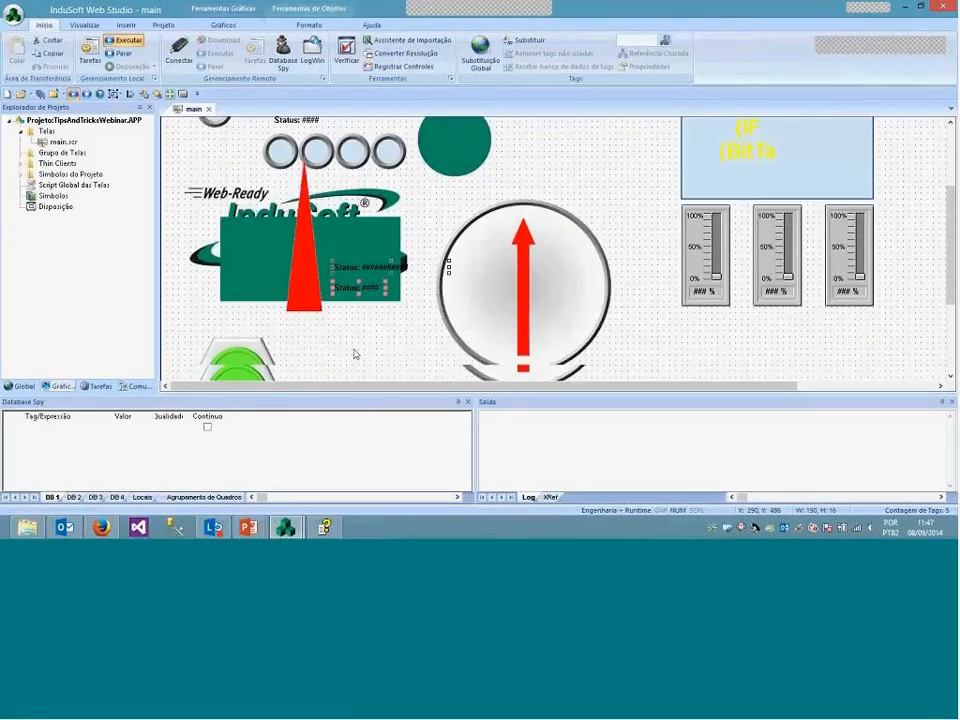
left_click_drag(352, 243, 358, 327)
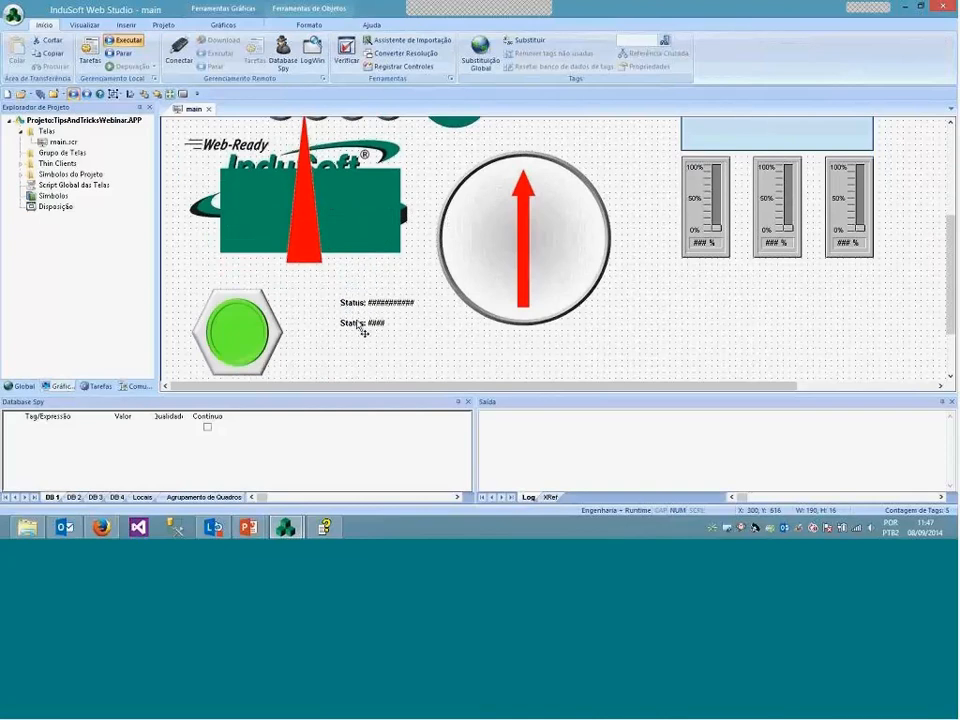
Move both Status texts beside the hexagonal button together to about X 280, Y 646
left_click(443, 349)
left_click_drag(320, 283, 467, 345)
left_click_drag(389, 312, 377, 323)
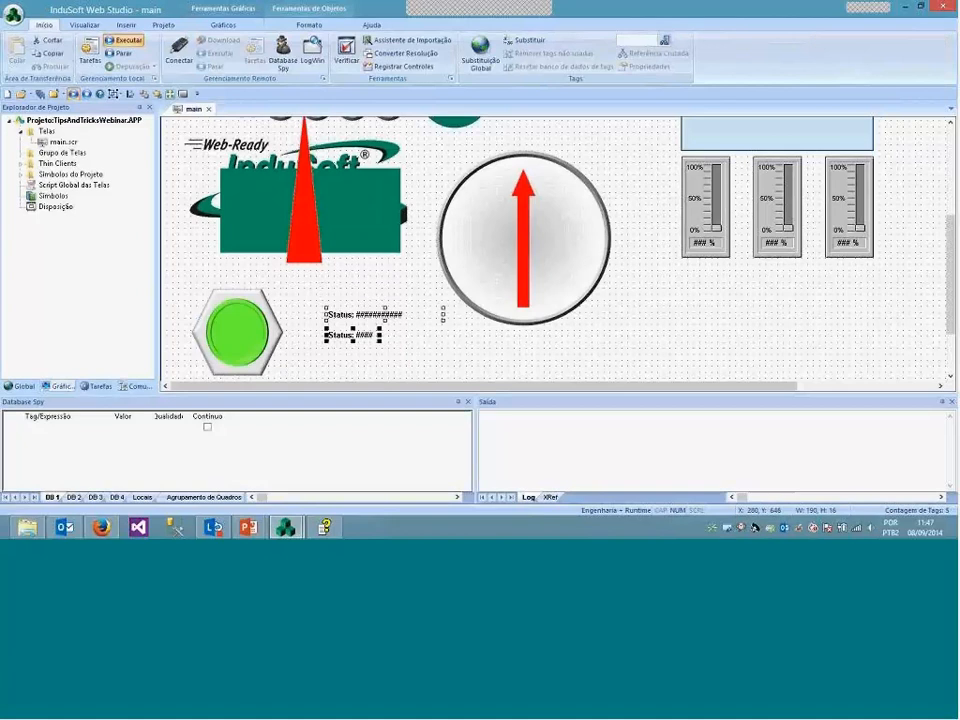
left_click(456, 369)
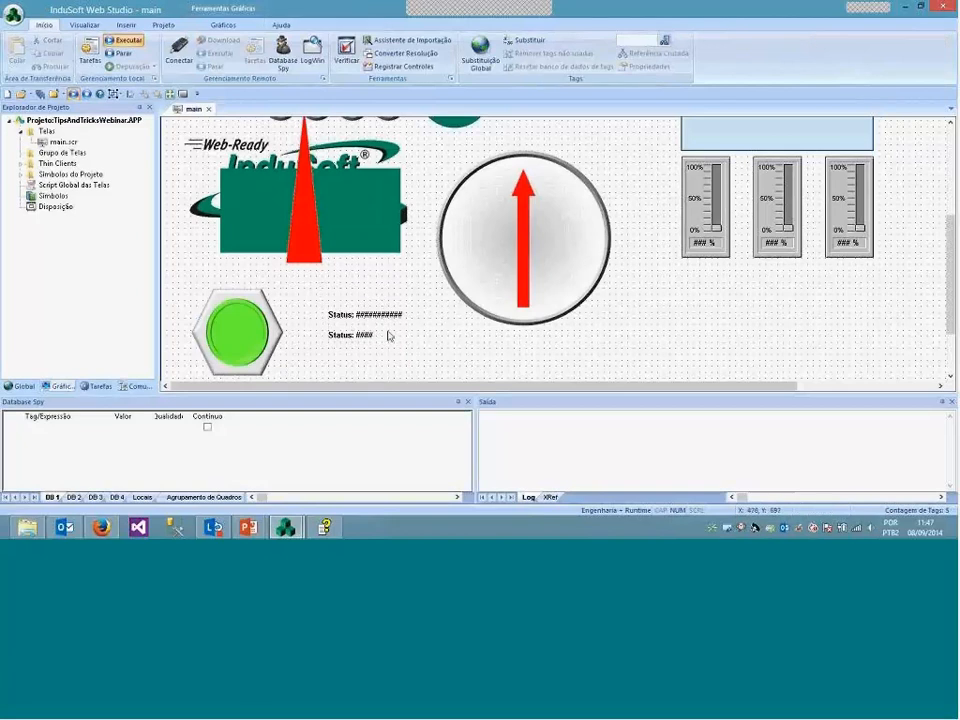
Check the Agenda slide in the PowerPoint slide show and return to the InduSoft Web Studio editor
left_click(248, 527)
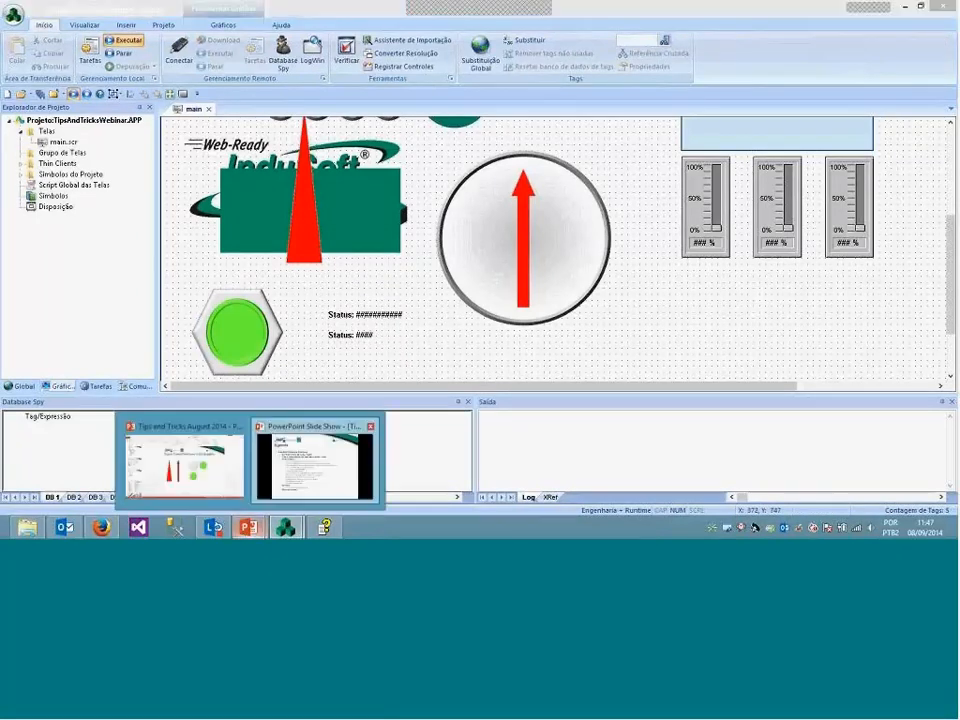
left_click(314, 462)
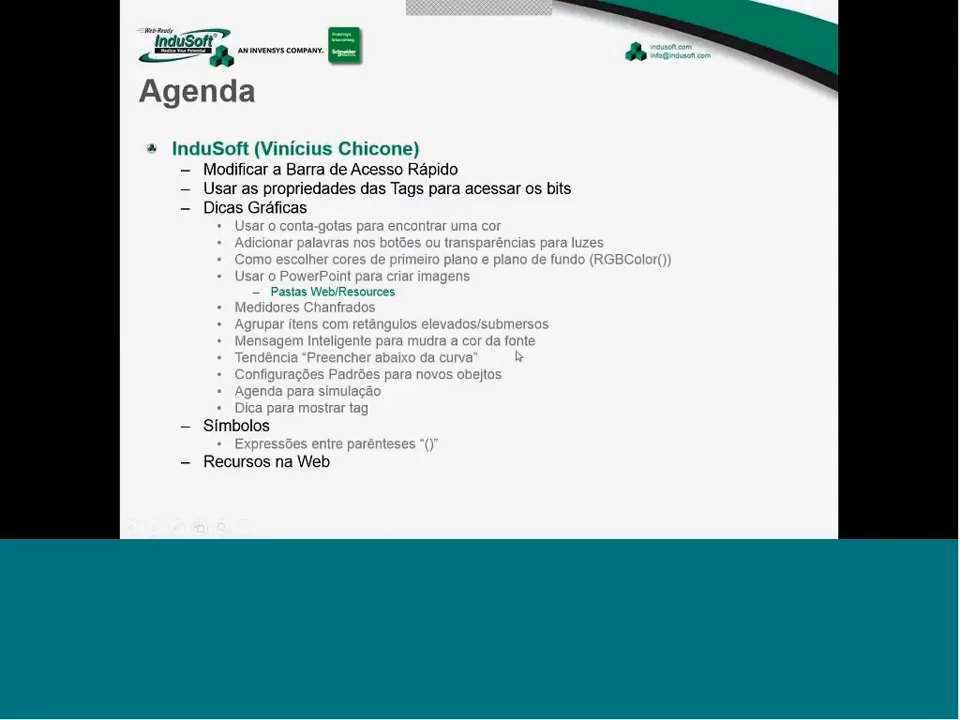
key("alt+Tab")
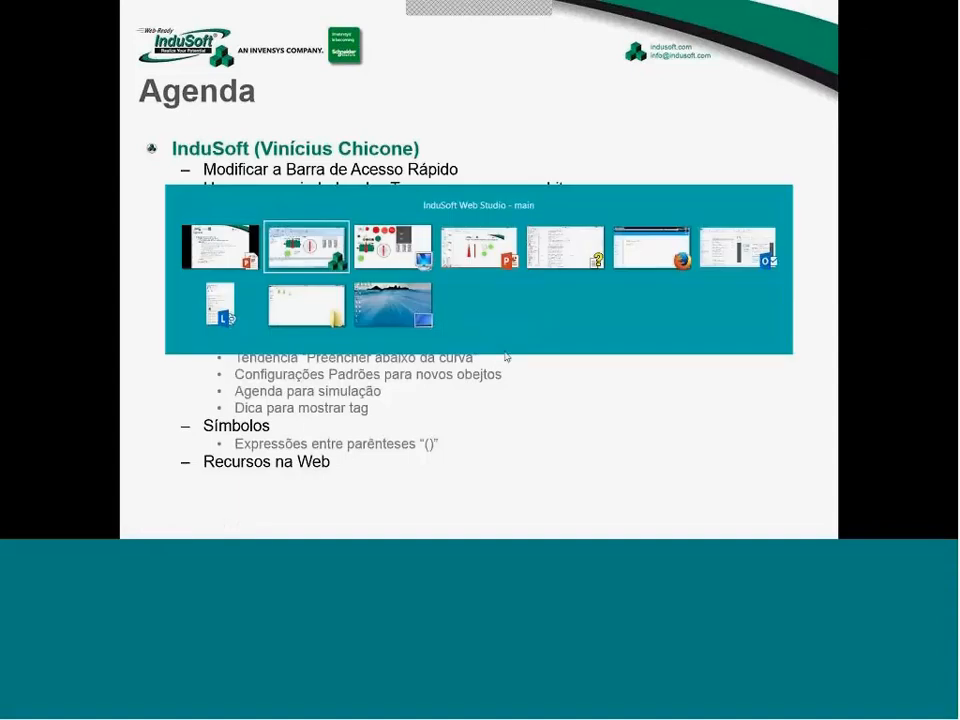
left_click(290, 250)
Draw a rectangle of about 241 by 121 at X 250, Y 620 around the copied Status texts and send it behind them
left_click(224, 25)
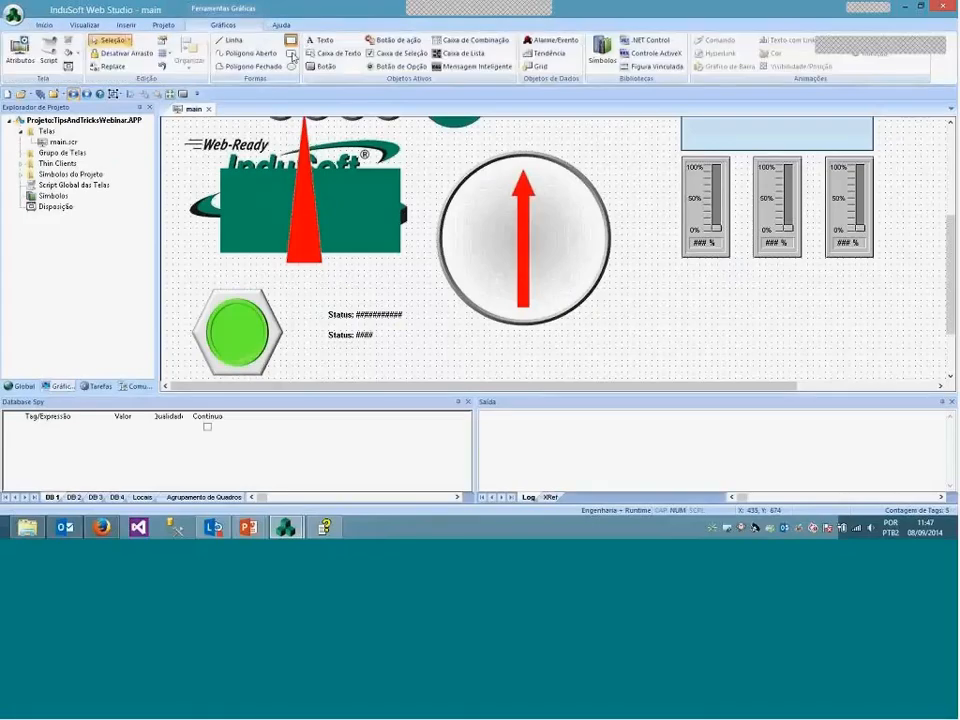
mouse_move(310, 294)
left_mouse_down()
mouse_move(456, 360)
mouse_move(454, 368)
left_mouse_up()
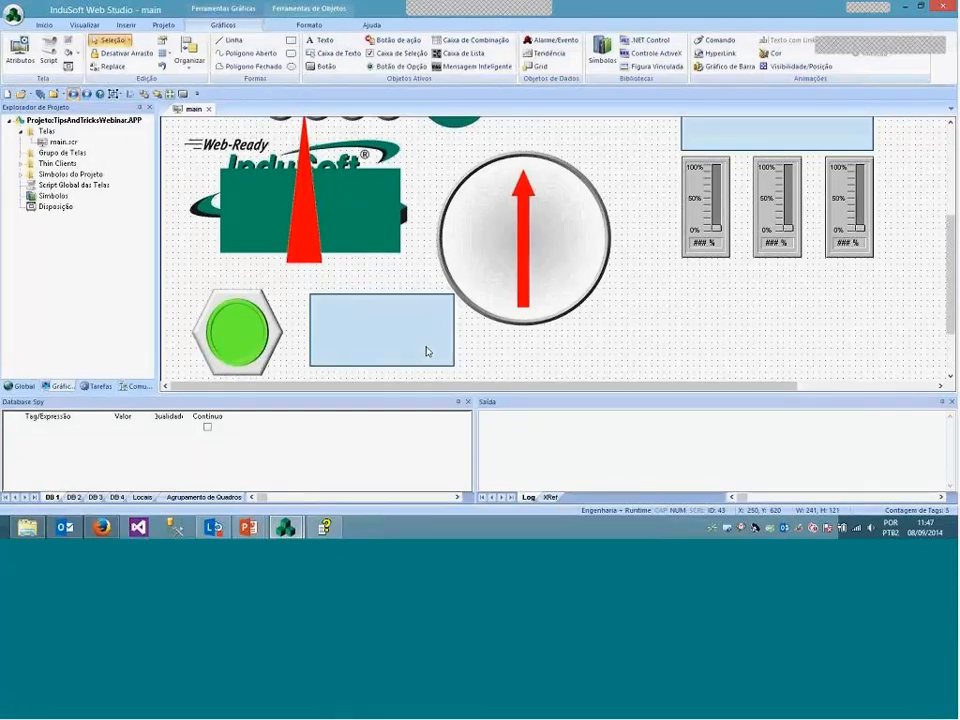
right_click(426, 351)
left_click(465, 142)
Give the rectangle behind the Status texts an Elevado border and a medium grey fill
left_click(522, 199)
left_click(515, 249)
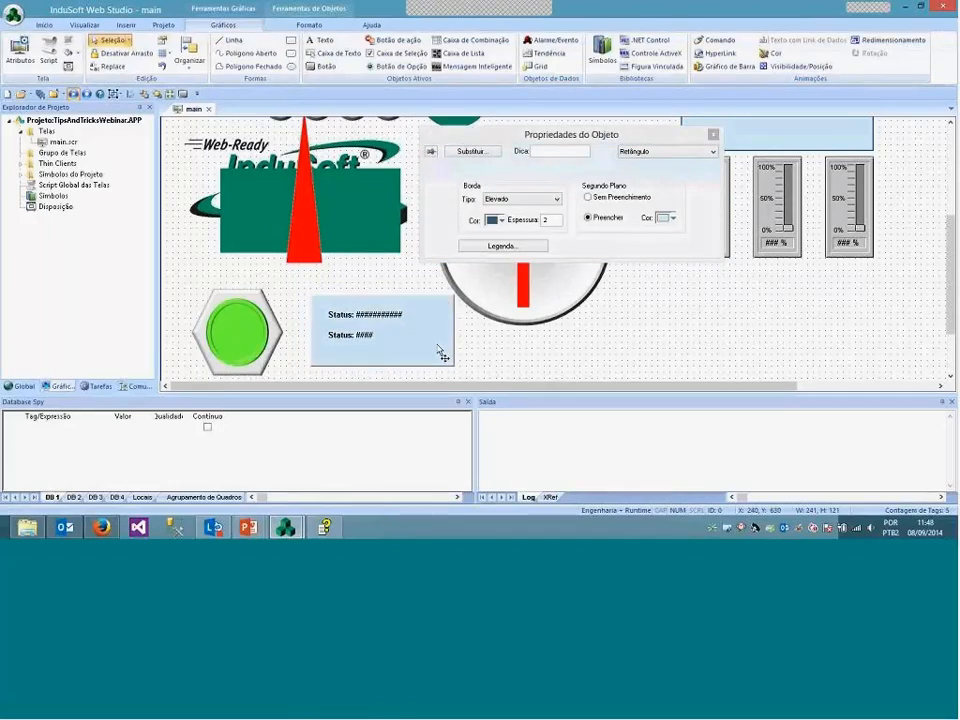
left_click(437, 351)
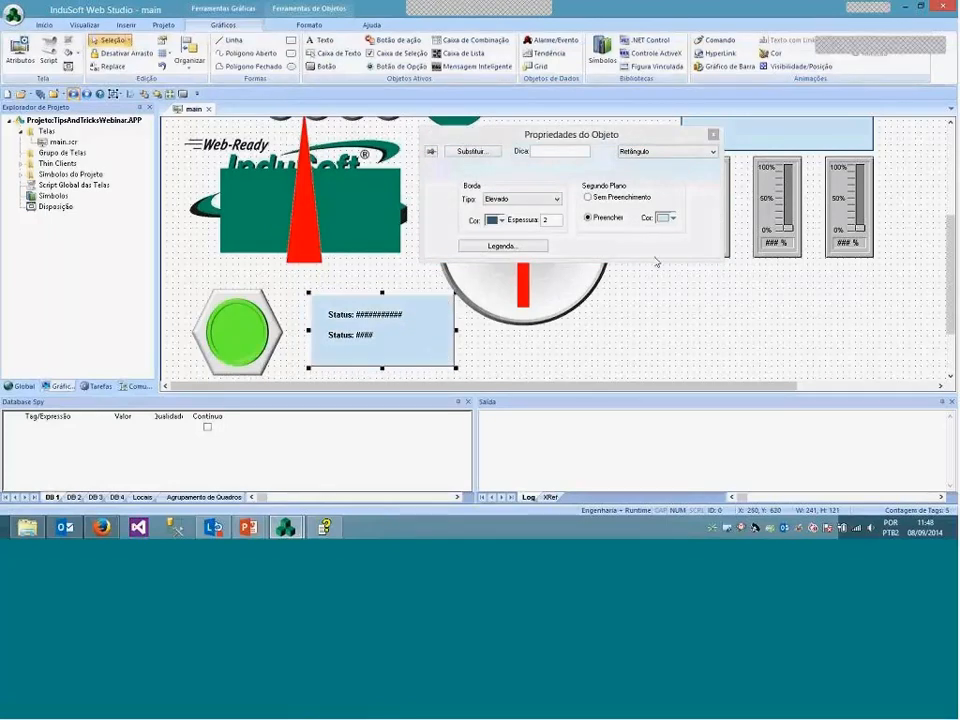
left_click(668, 217)
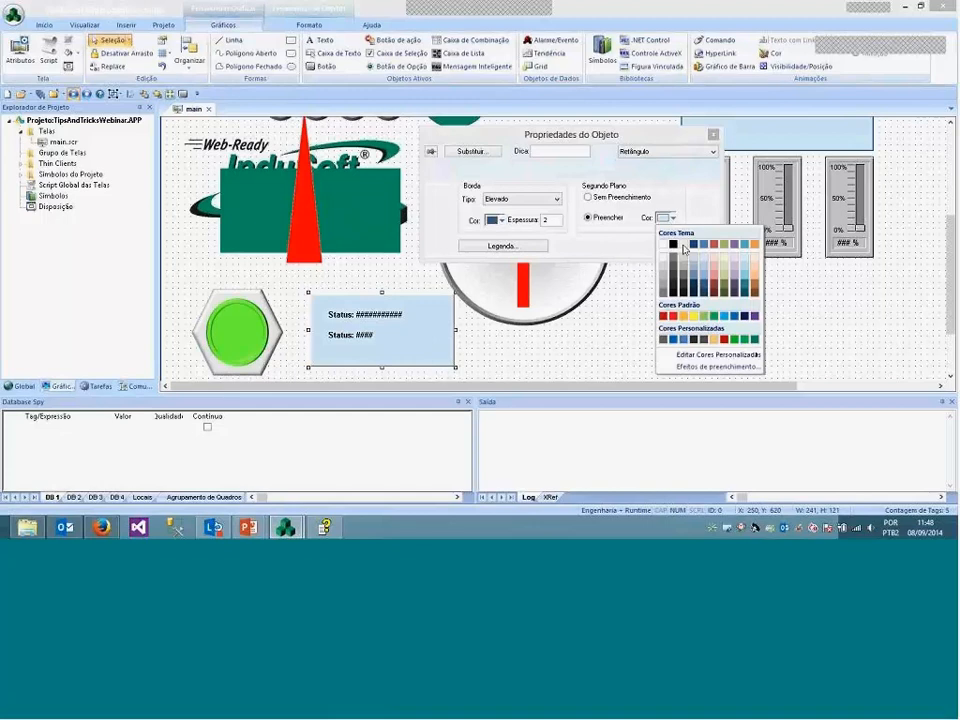
left_click(684, 245)
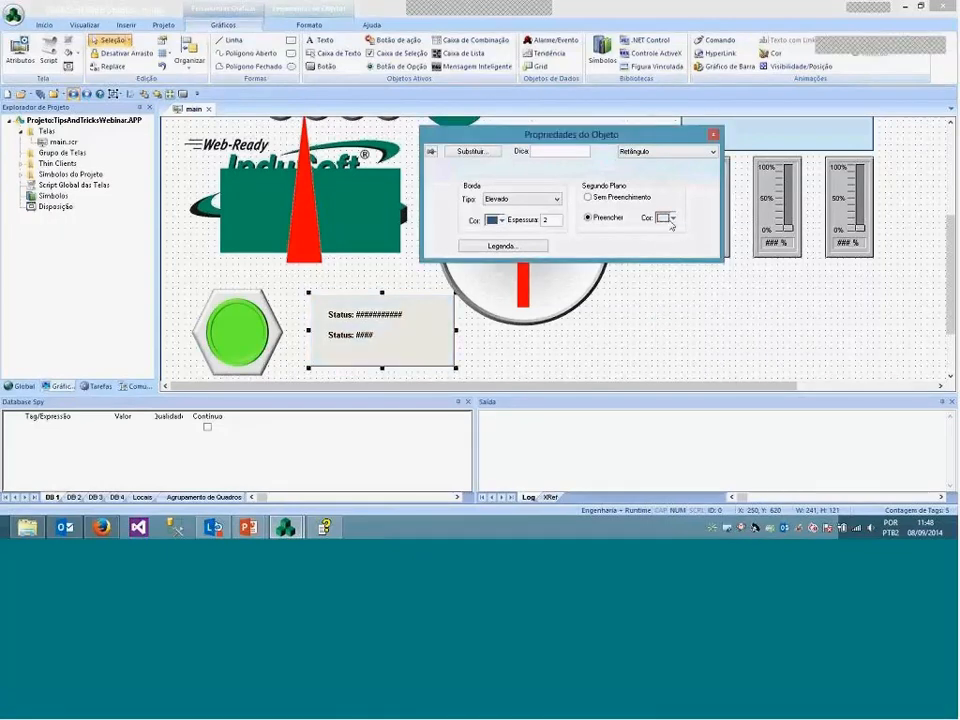
left_click(671, 220)
left_click(663, 288)
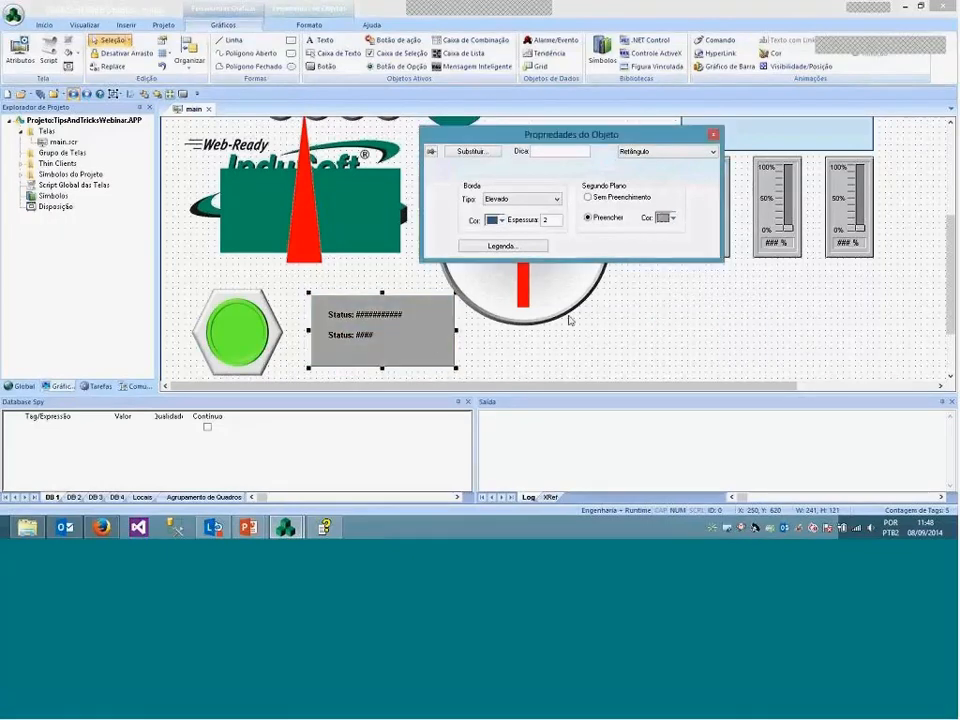
Duplicate the grey rectangle as a 211 by 91 inner frame at X 260, Y 630, and layer both rectangles behind the Status texts
left_click(436, 347)
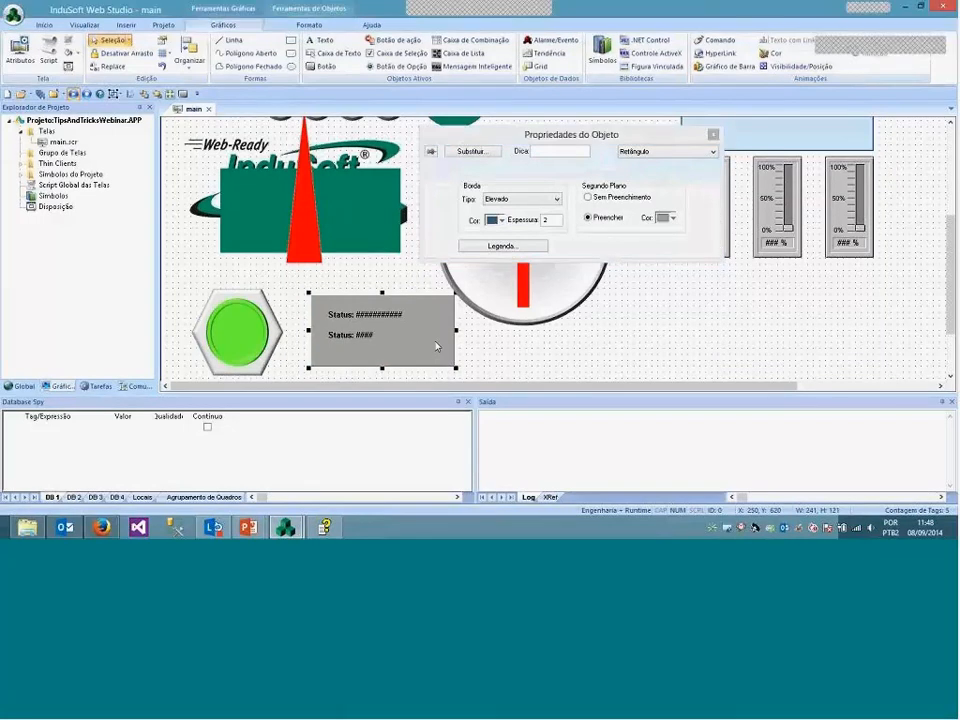
mouse_move(436, 347)
left_mouse_down()
mouse_move(450, 356)
mouse_move(444, 351)
left_mouse_up()
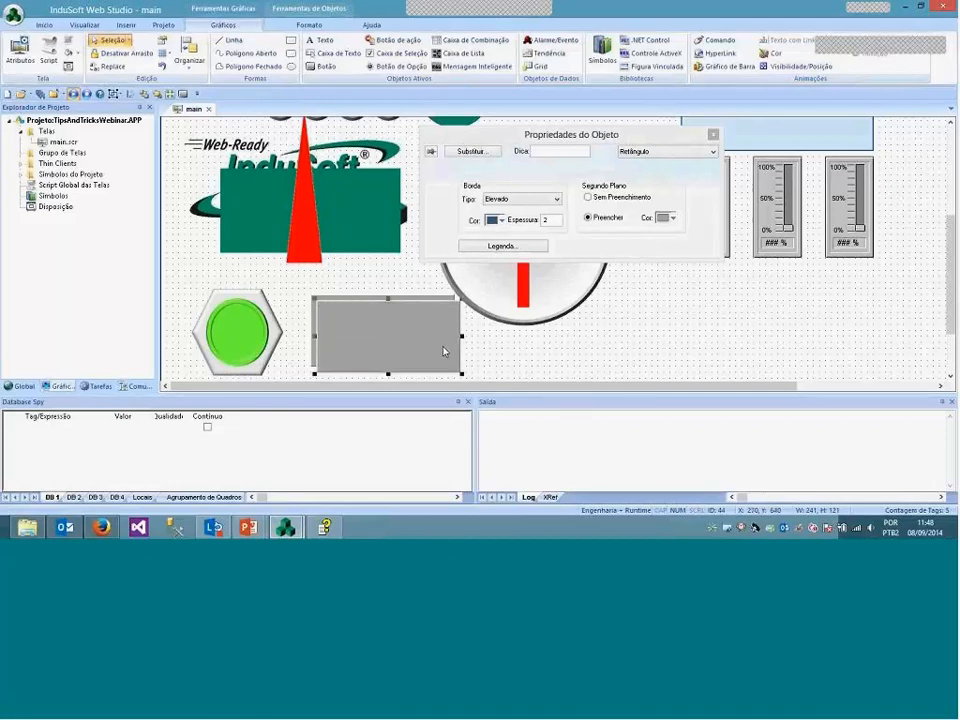
key("ctrl+z")
right_click(394, 337)
left_click(426, 317)
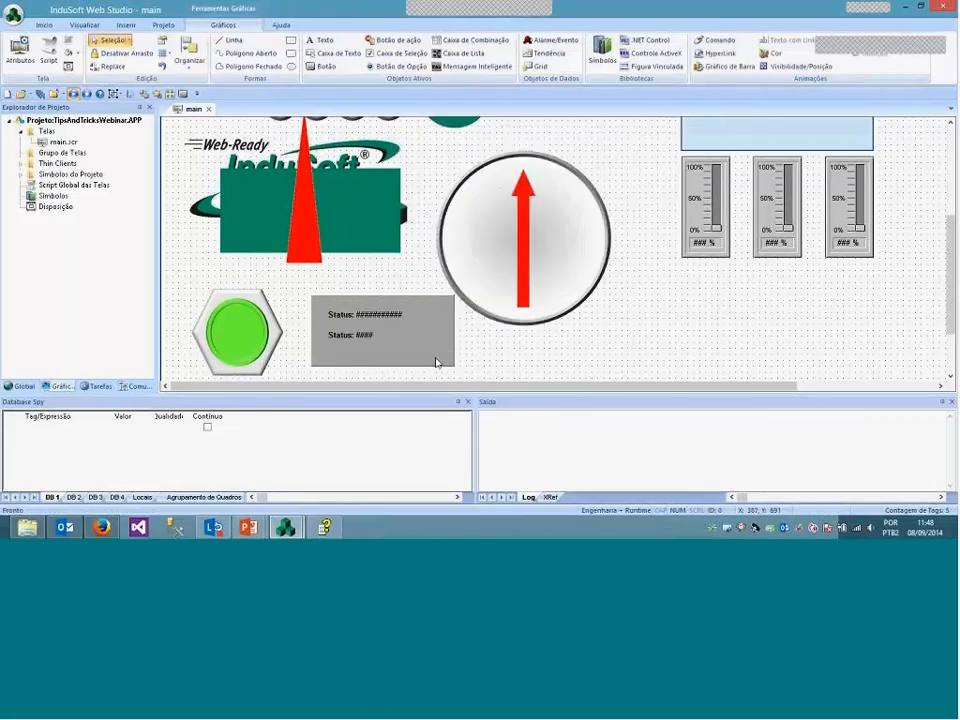
right_click(436, 358)
left_click(462, 336)
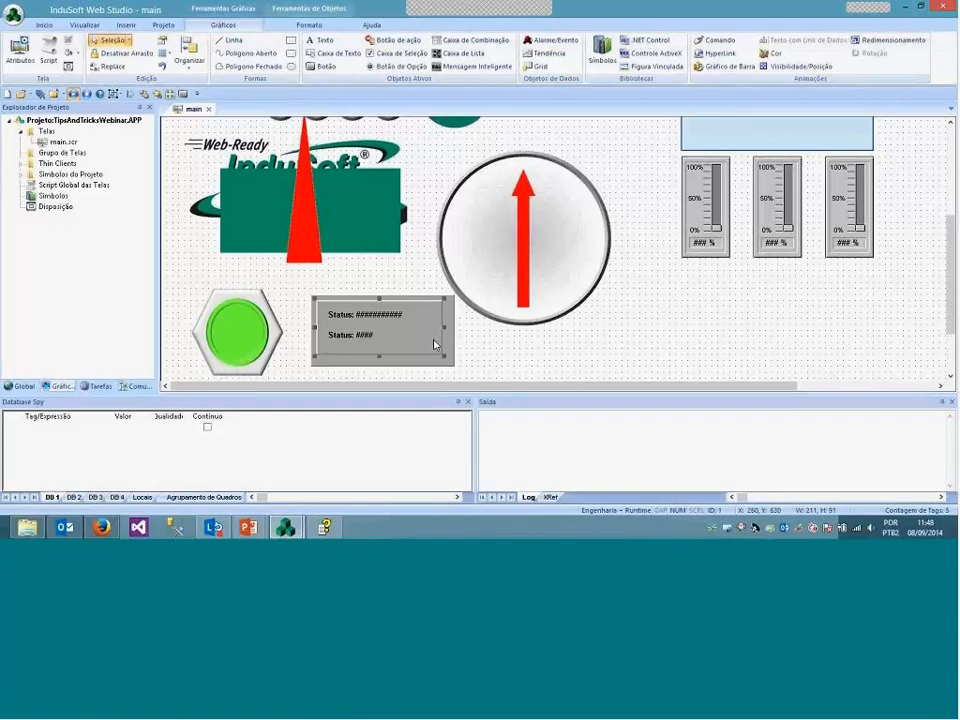
Set the border type of the inner grey rectangle to Submerso
double_click(434, 345)
left_click(506, 199)
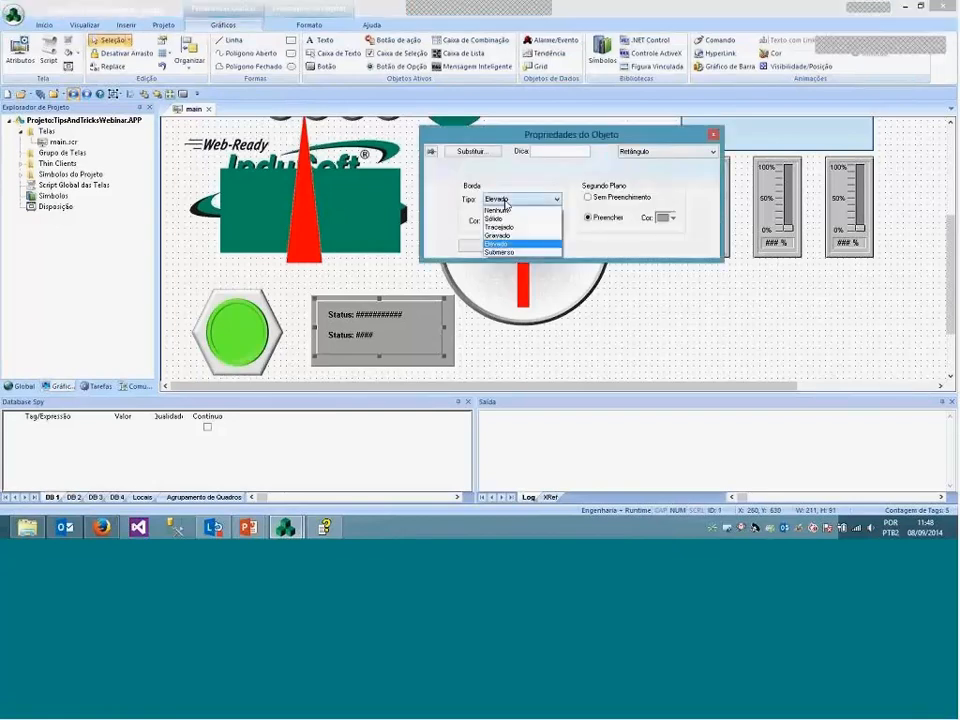
left_click(500, 252)
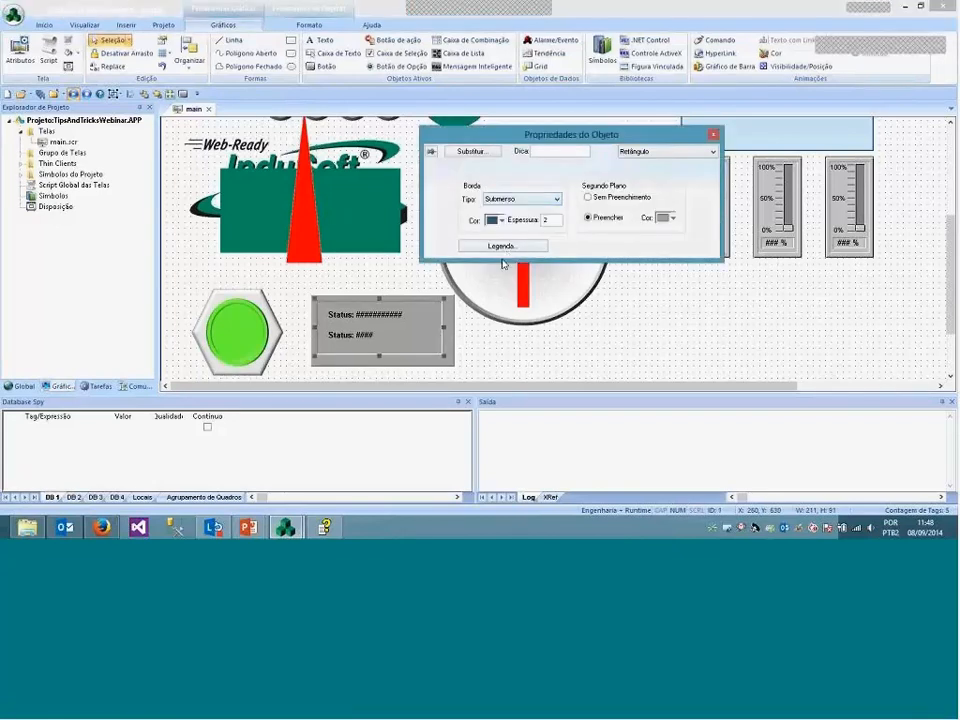
left_click(475, 360)
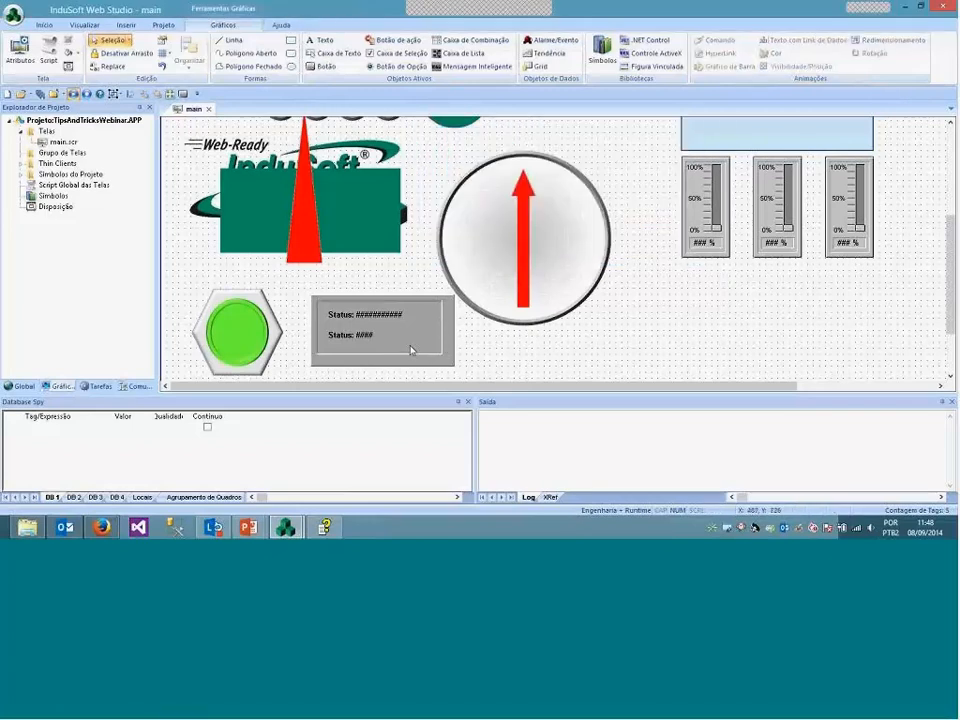
Shrink the inner and outer grey rectangles so they fit more closely around the two Status texts
left_click(411, 350)
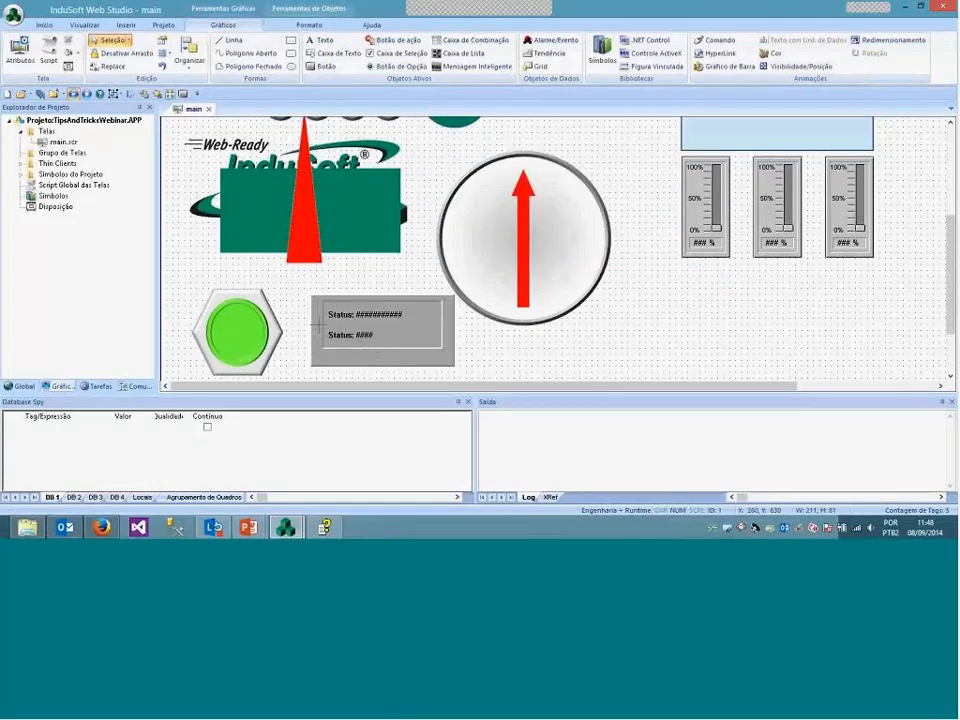
left_click_drag(318, 324, 331, 329)
left_click_drag(443, 335, 441, 324)
left_click(379, 371)
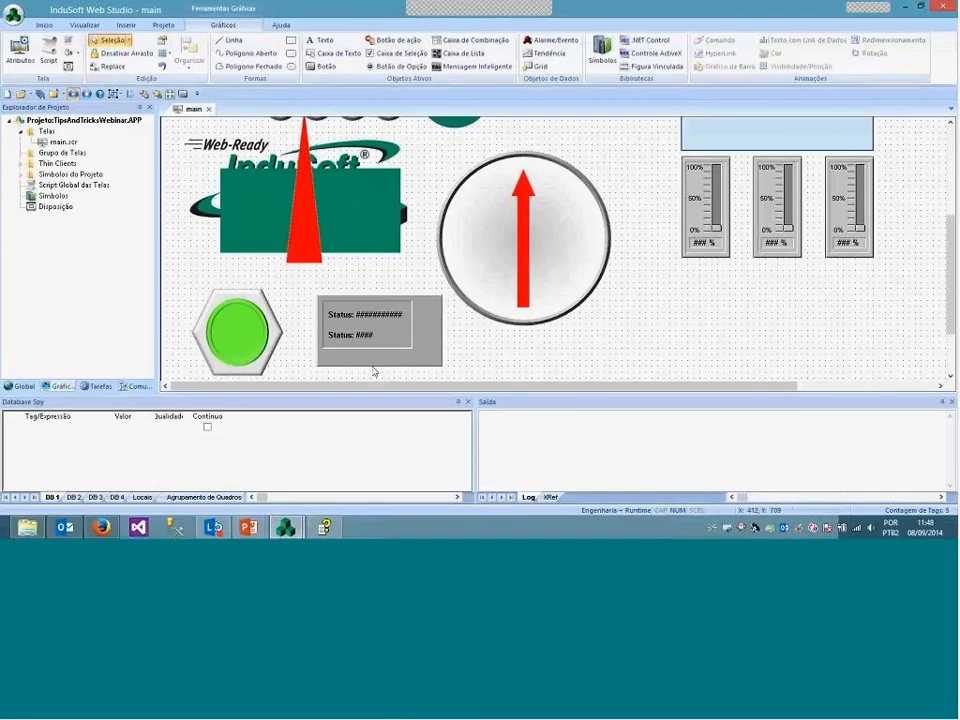
left_click(380, 366)
left_click(485, 370)
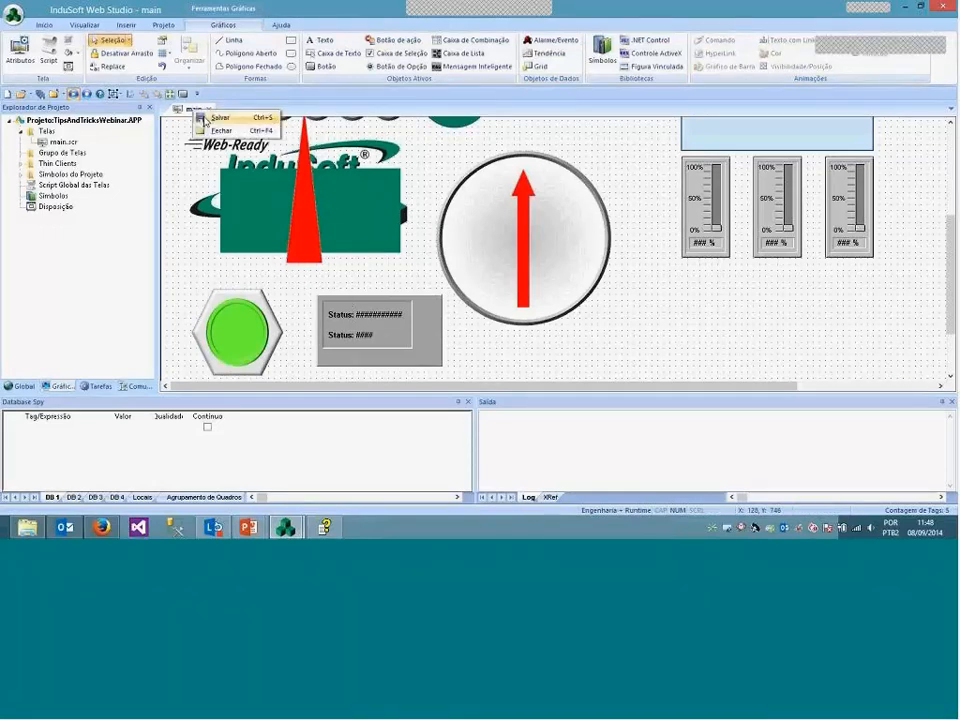
Save the main screen, check the framed Status texts in the running project, and return to the editor
scroll(207, 123, "up", 4)
key("alt+Tab")
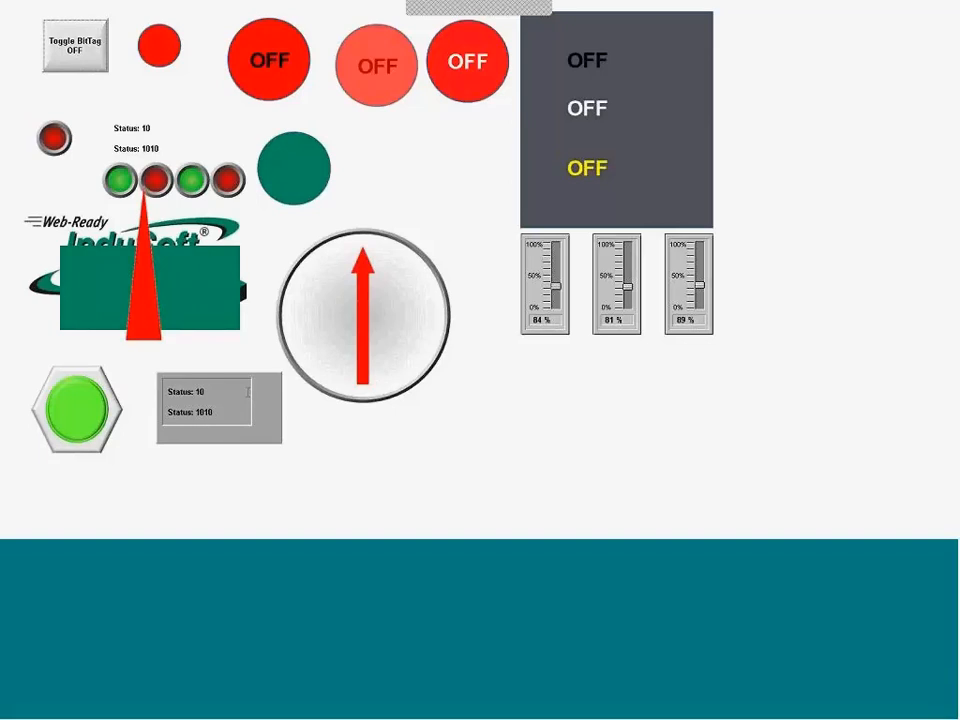
key("alt+Tab")
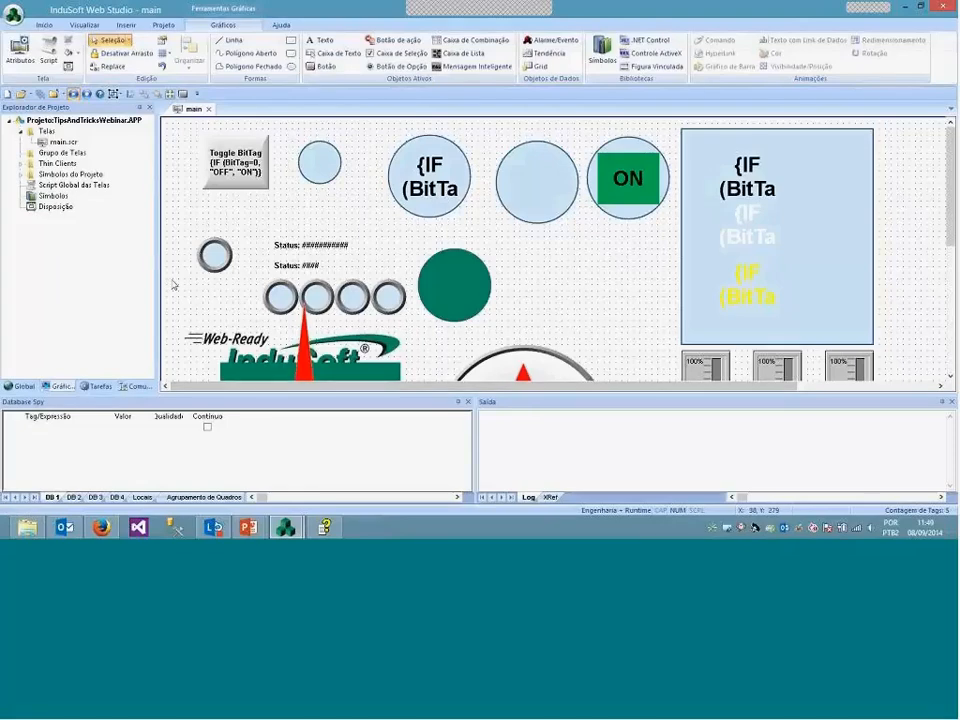
scroll(171, 280, "down", 3)
scroll(171, 284, "down", 2)
Review the next graphics tips on the PowerPoint Agenda slide and switch back to InduSoft Web Studio
mouse_move(248, 527)
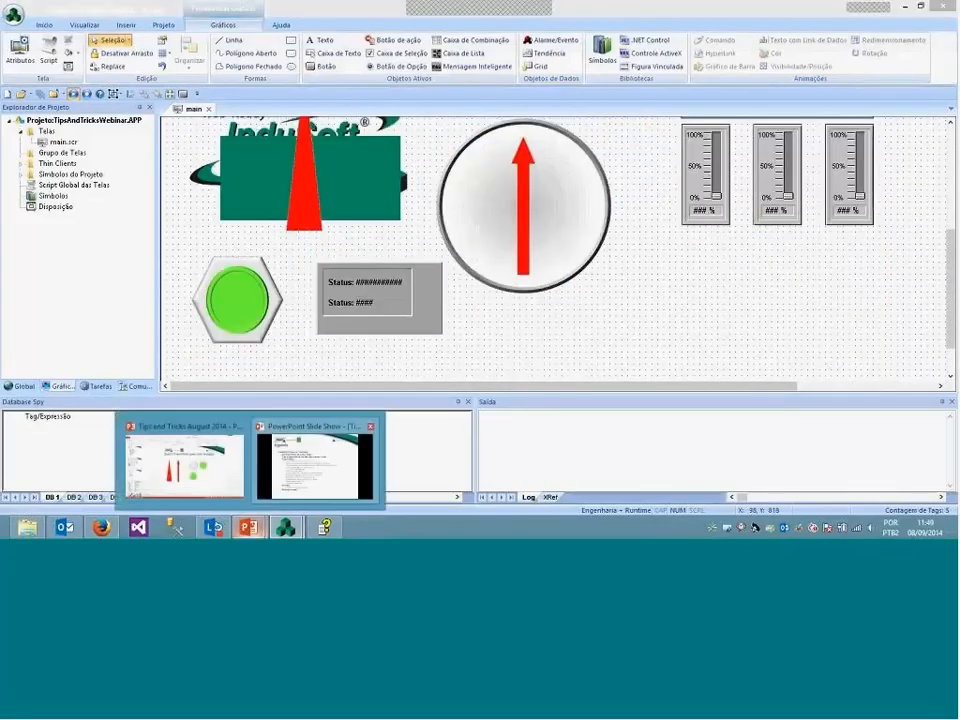
left_click(315, 463)
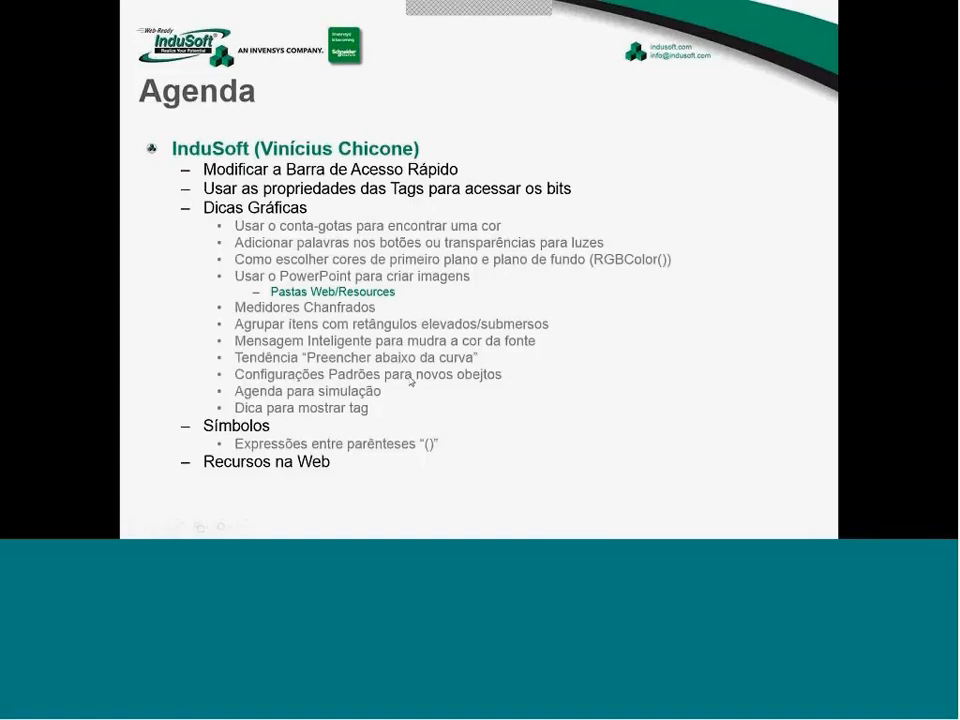
key("alt+Tab")
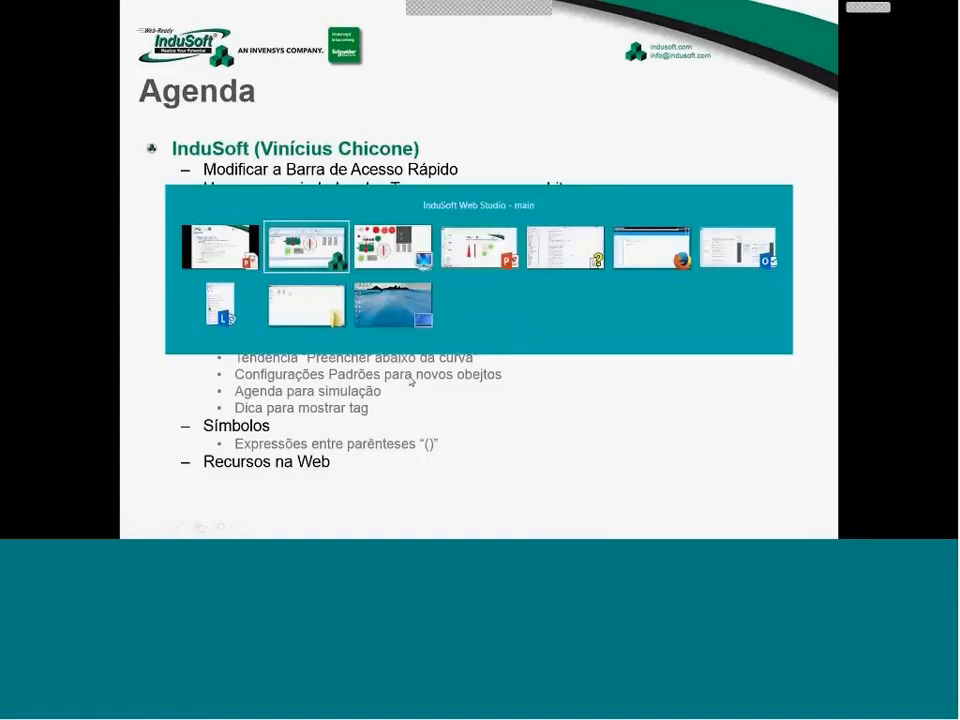
Draw two rectangles beside the large light-blue panel: 170 by 71 at X 1240, Y 30, and 171 by 81 at X 1240, Y 120
scroll(503, 341, "up", 5)
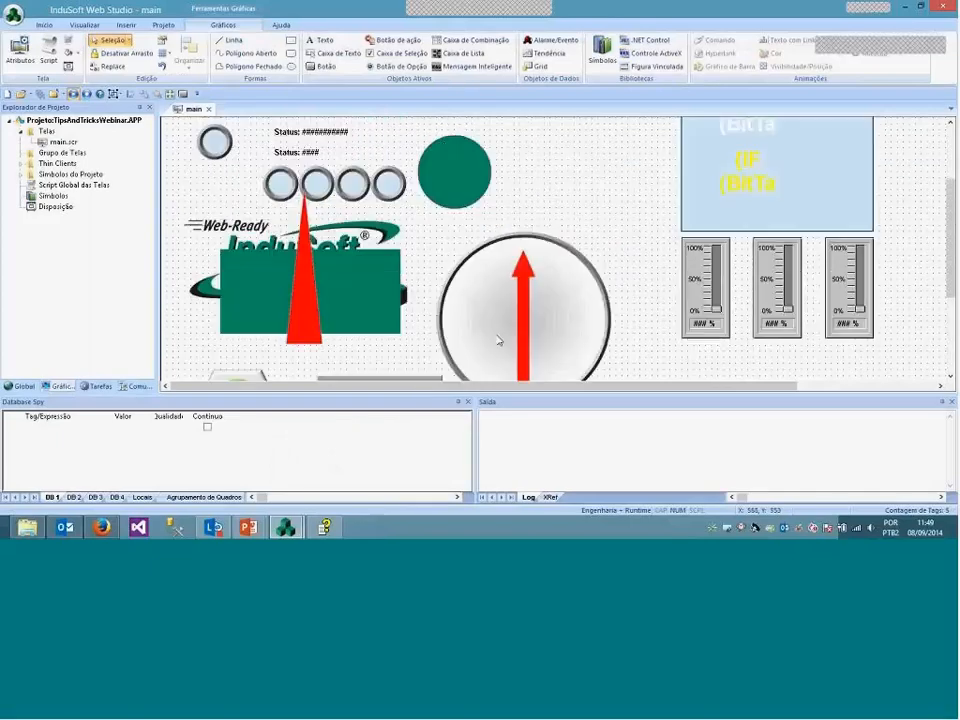
left_click(290, 42)
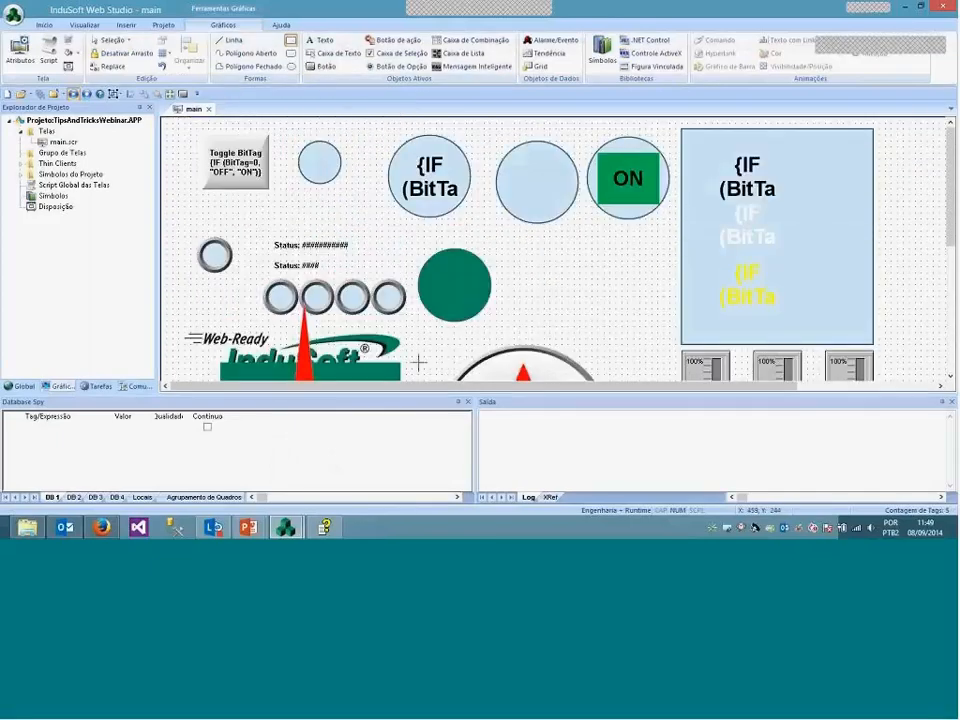
left_click_drag(401, 386, 470, 386)
left_click_drag(729, 135, 831, 177)
left_click(824, 166)
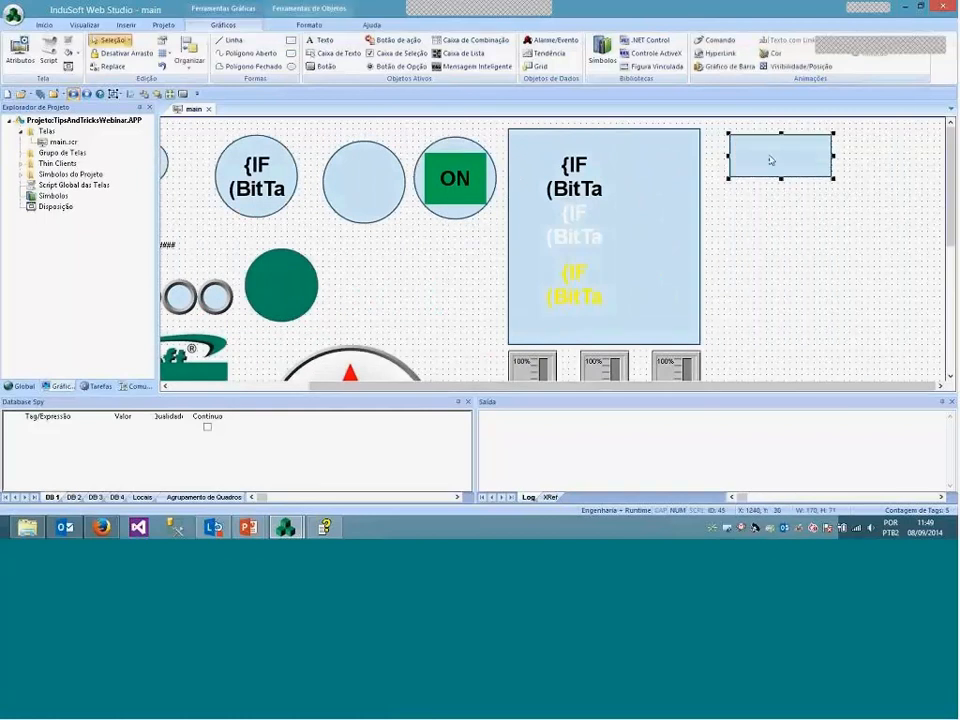
left_click(290, 41)
left_click_drag(729, 189, 832, 243)
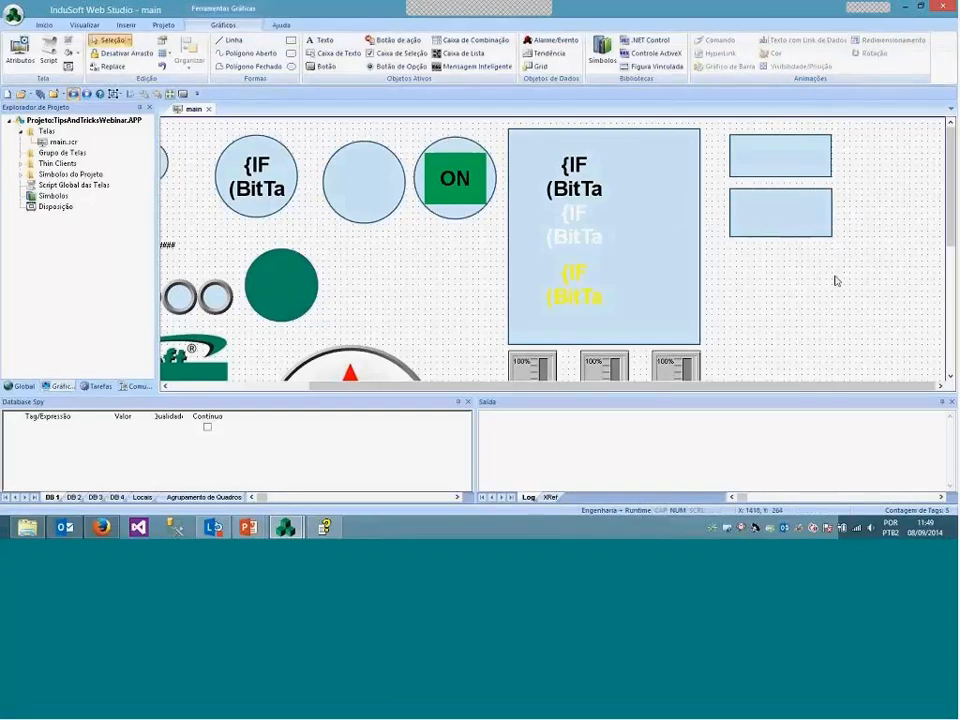
Fill the rectangle at X 1240, Y 120 with green
left_click(777, 217)
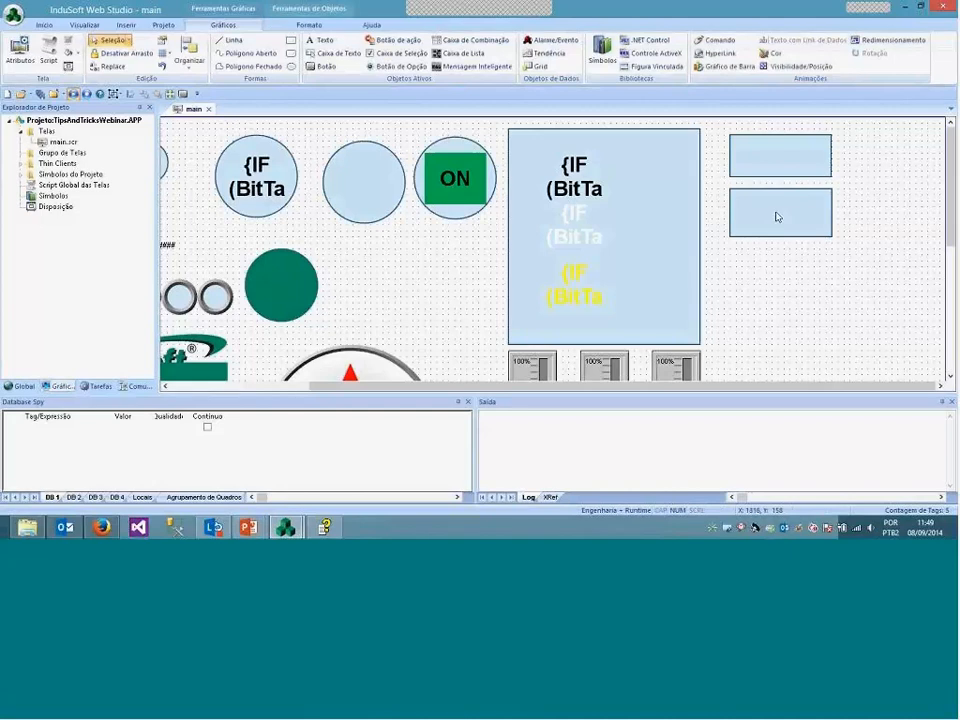
double_click(777, 217)
left_click(667, 217)
left_click(714, 317)
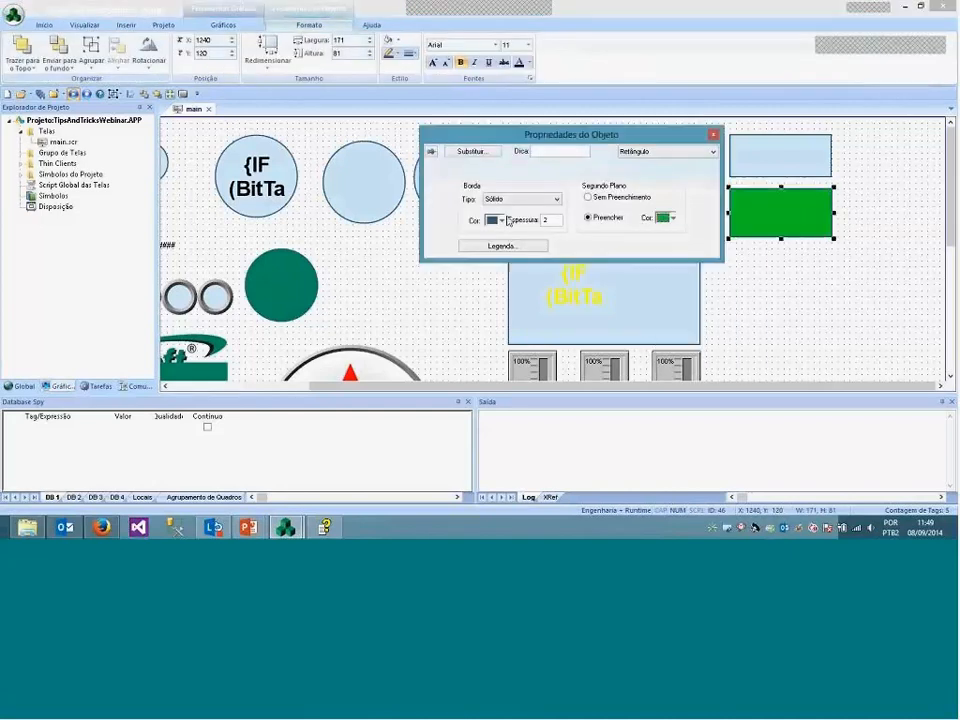
Give the green rectangle a solid black border with a thickness of 4
left_click(516, 199)
left_click(505, 210)
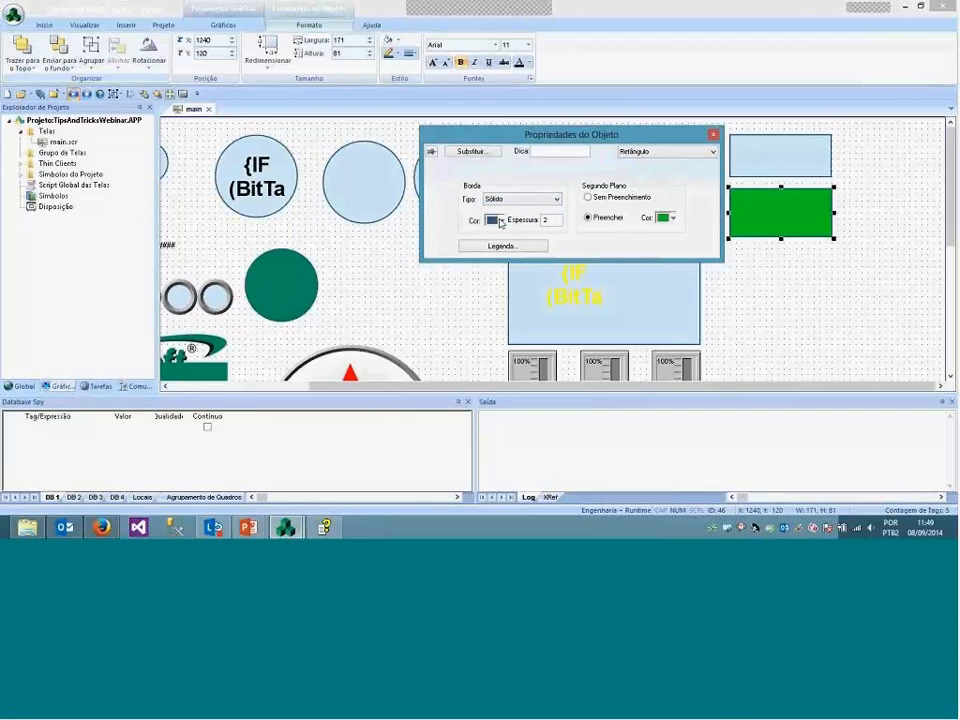
left_click(500, 220)
left_click(550, 220)
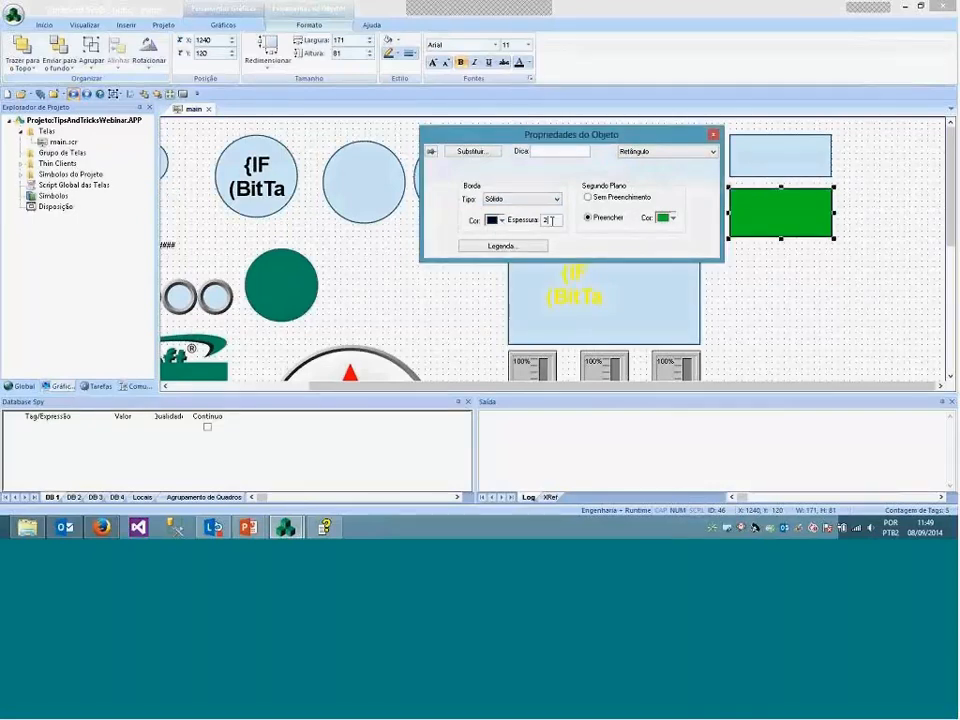
double_click(548, 220)
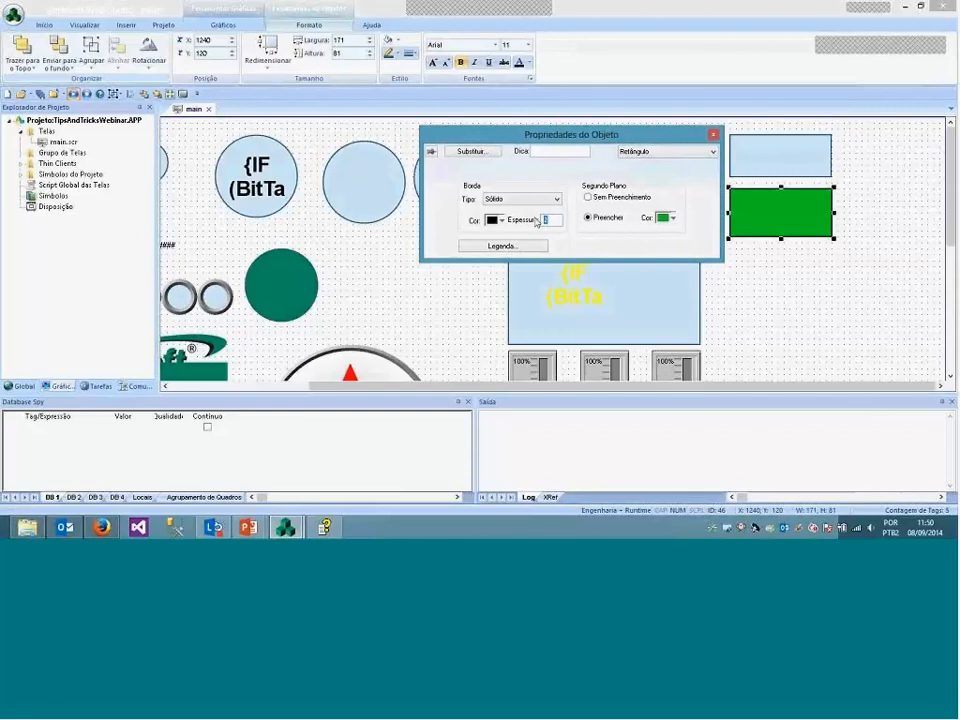
type("4")
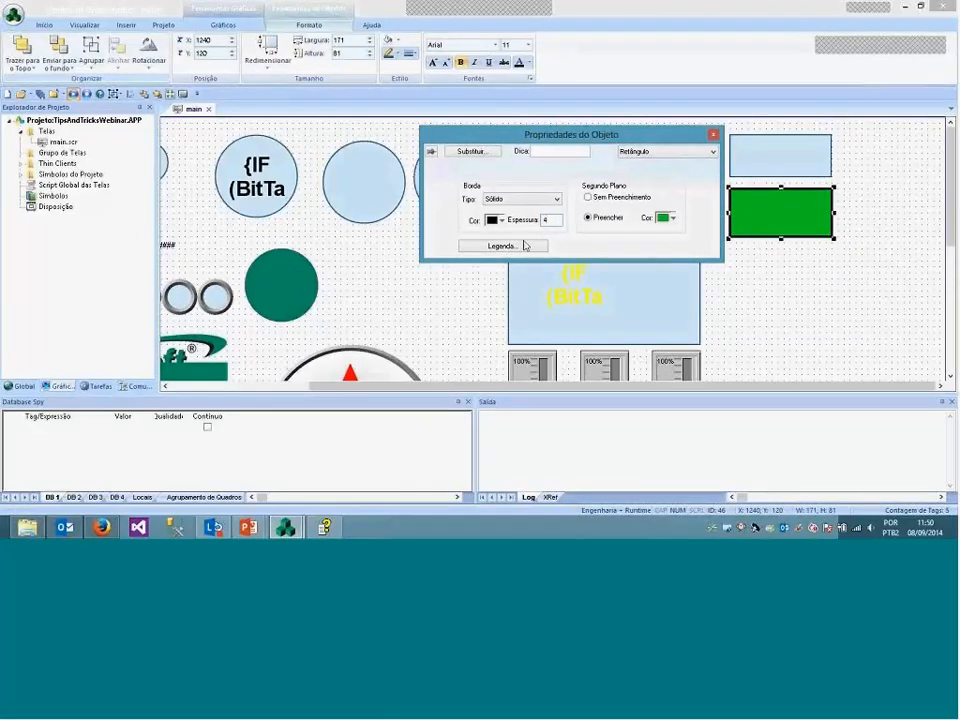
key("Escape")
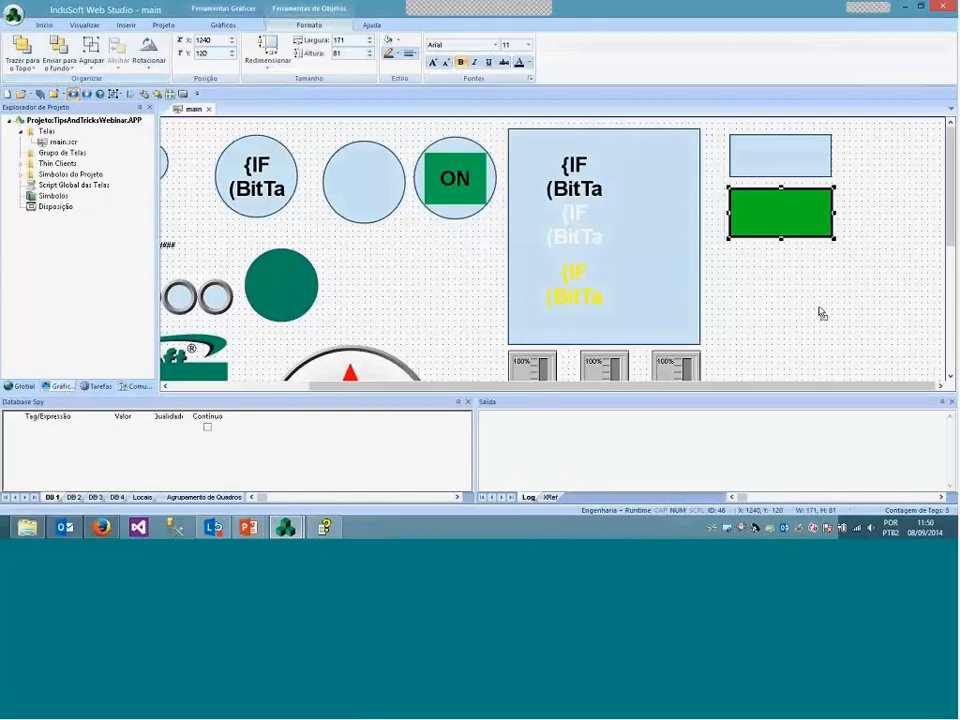
left_click(820, 312)
Set the green rectangle's formatting as the default for new objects
left_click(753, 220)
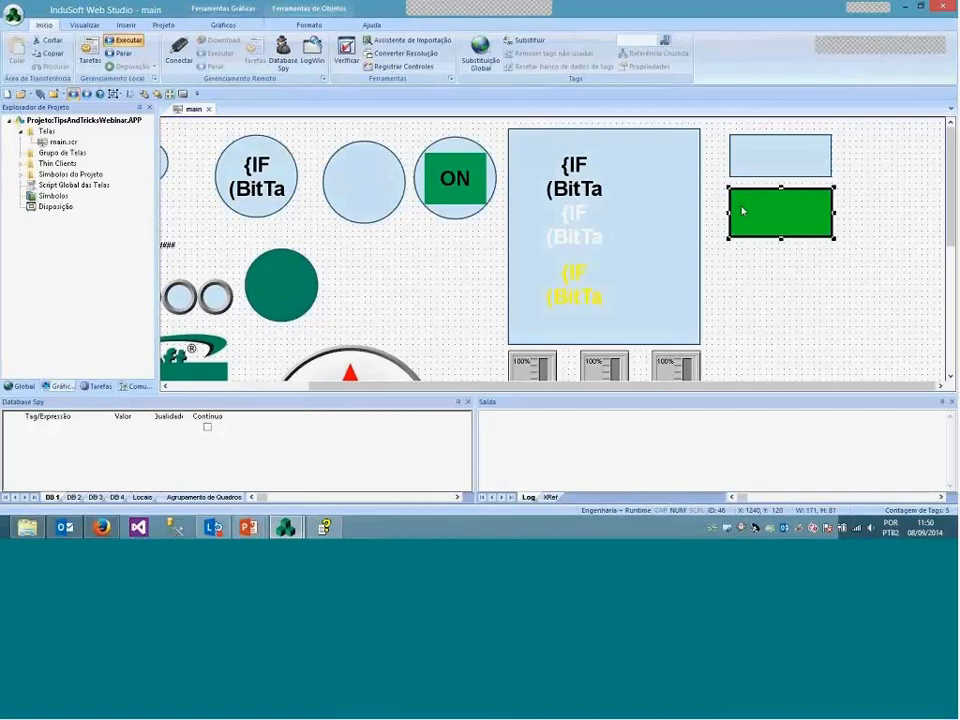
right_click(742, 209)
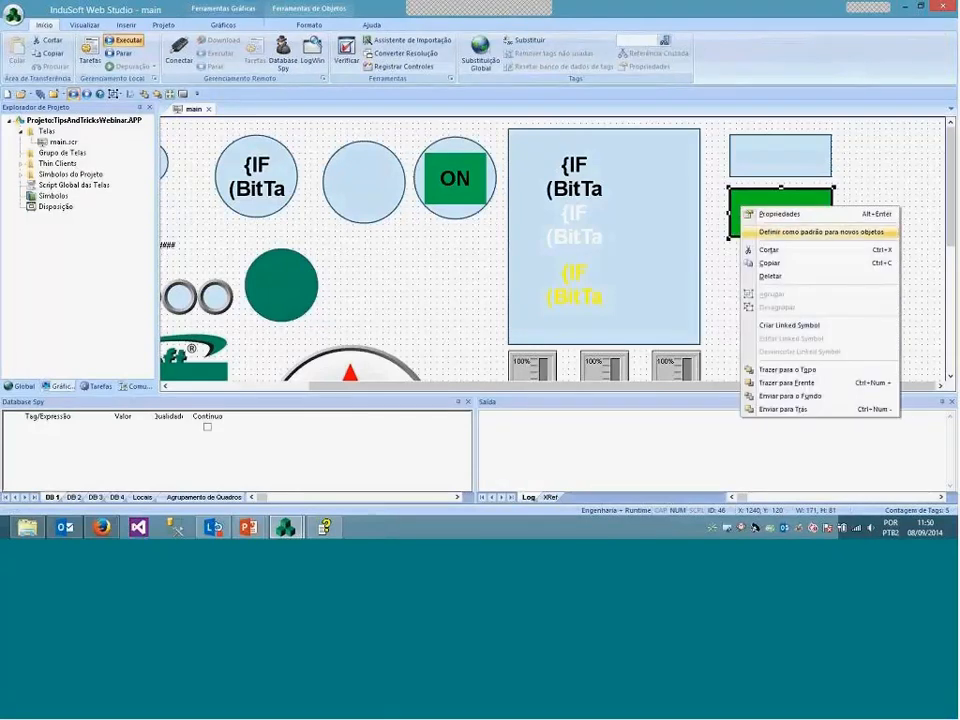
left_click(775, 238)
left_click(771, 270)
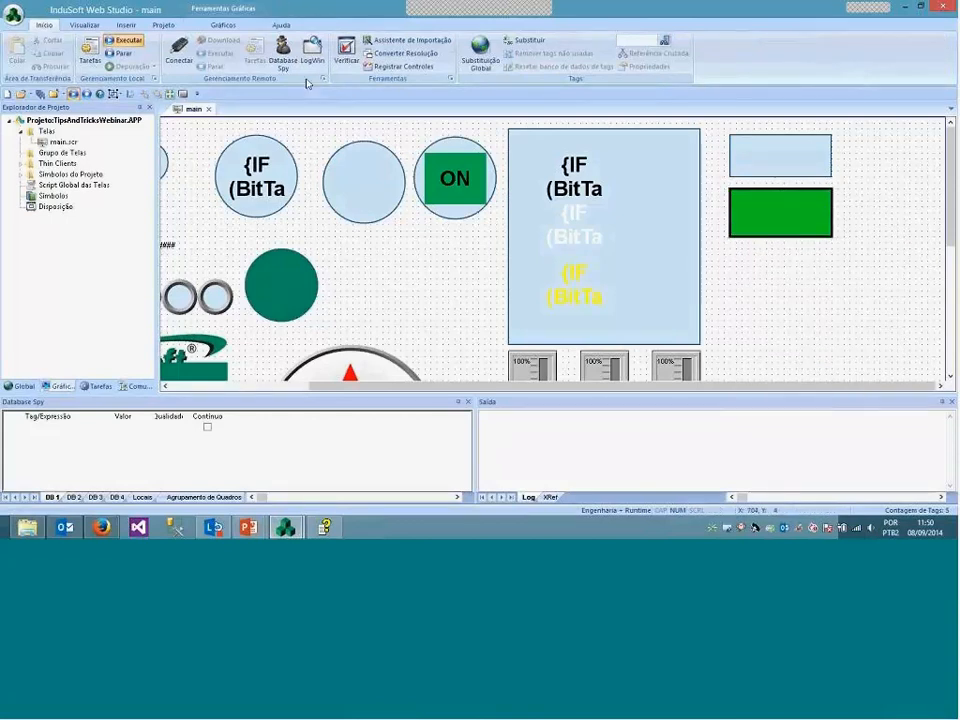
Draw a 171 by 81 rectangle at X 1240, Y 220, directly below the green rectangle
left_click(223, 26)
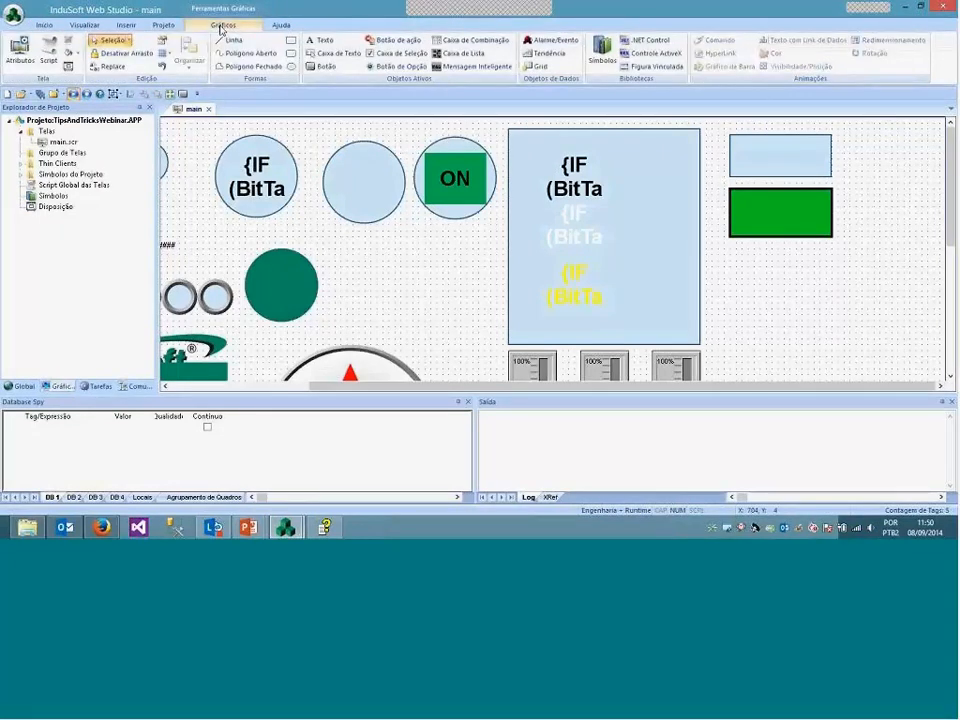
left_click(290, 40)
left_click_drag(731, 249, 831, 295)
left_click(784, 218)
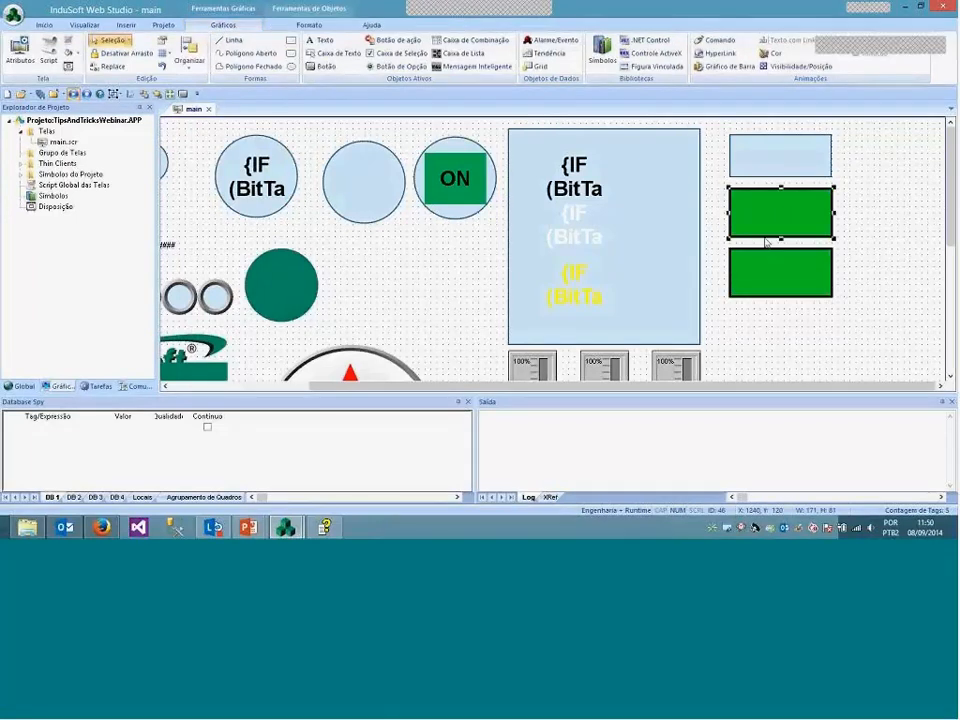
Add the caption "Texto" to the newly drawn green rectangle
double_click(764, 283)
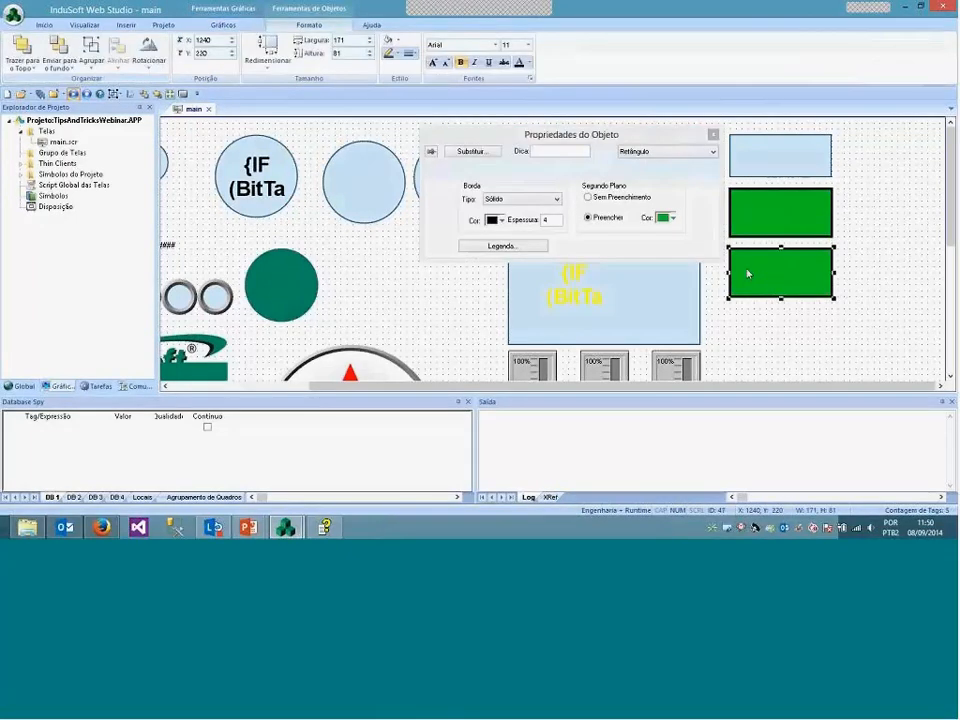
left_click(521, 247)
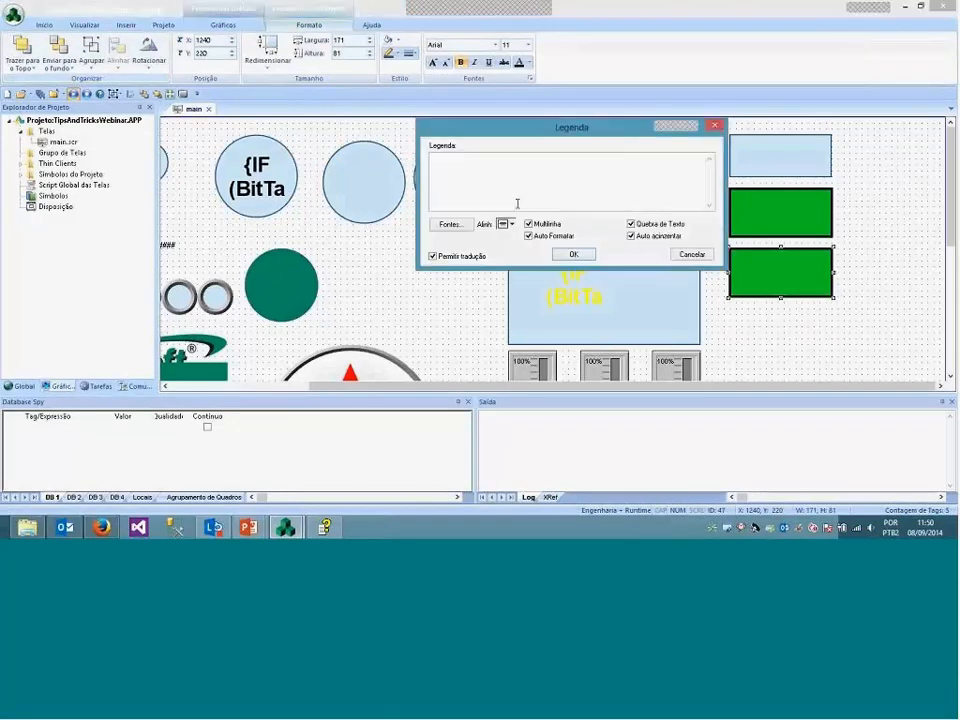
type("TExto")
left_click(441, 159)
key("BackSpace")
type("exto")
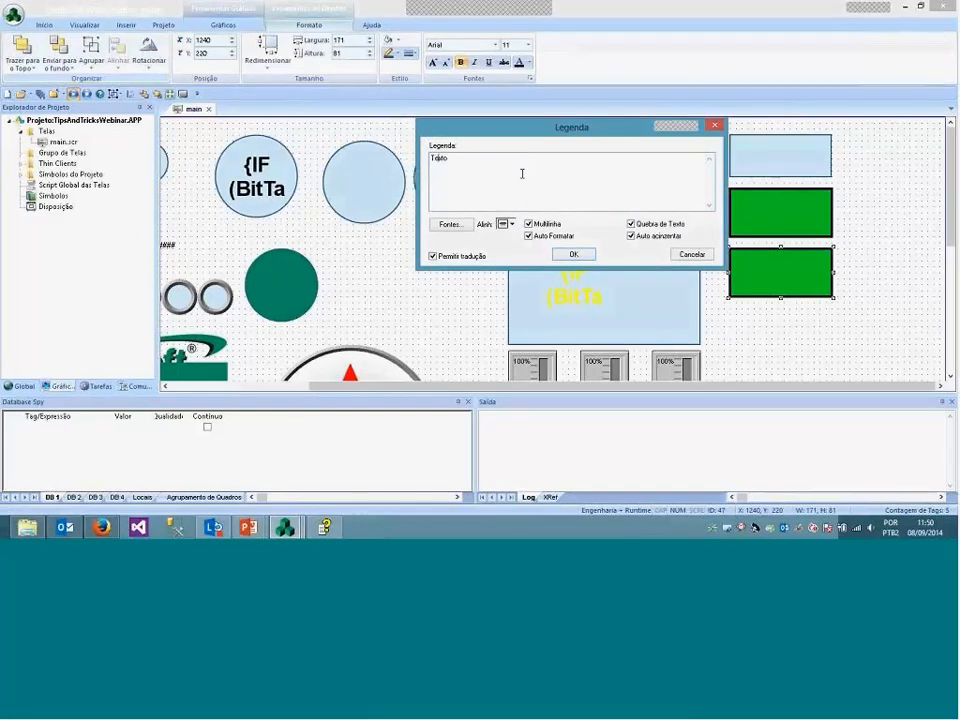
left_click(572, 254)
Make the captioned green rectangle the default for new objects and draw a 171 by 91 rectangle below it at X 1240, Y 320
left_click(754, 268)
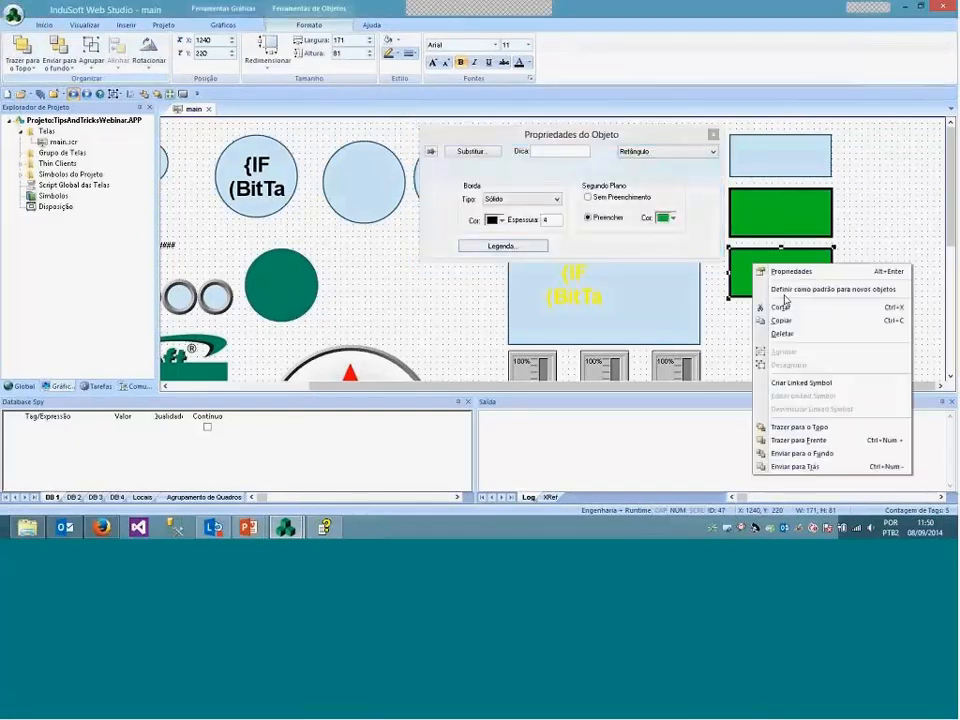
left_click(776, 343)
left_click(224, 25)
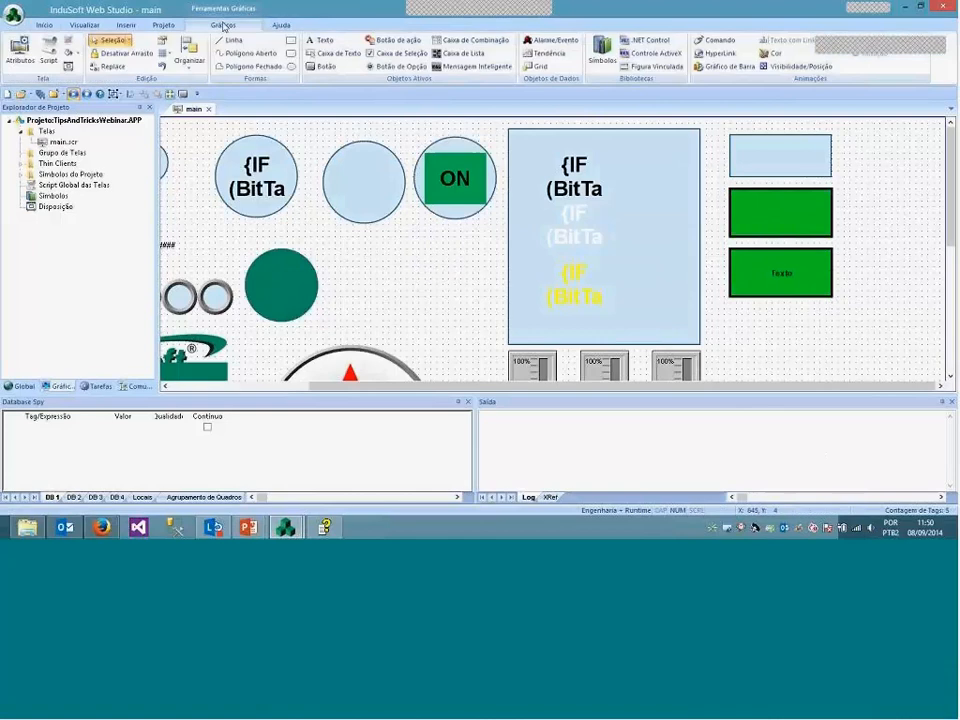
left_click(290, 40)
left_click_drag(731, 309, 832, 363)
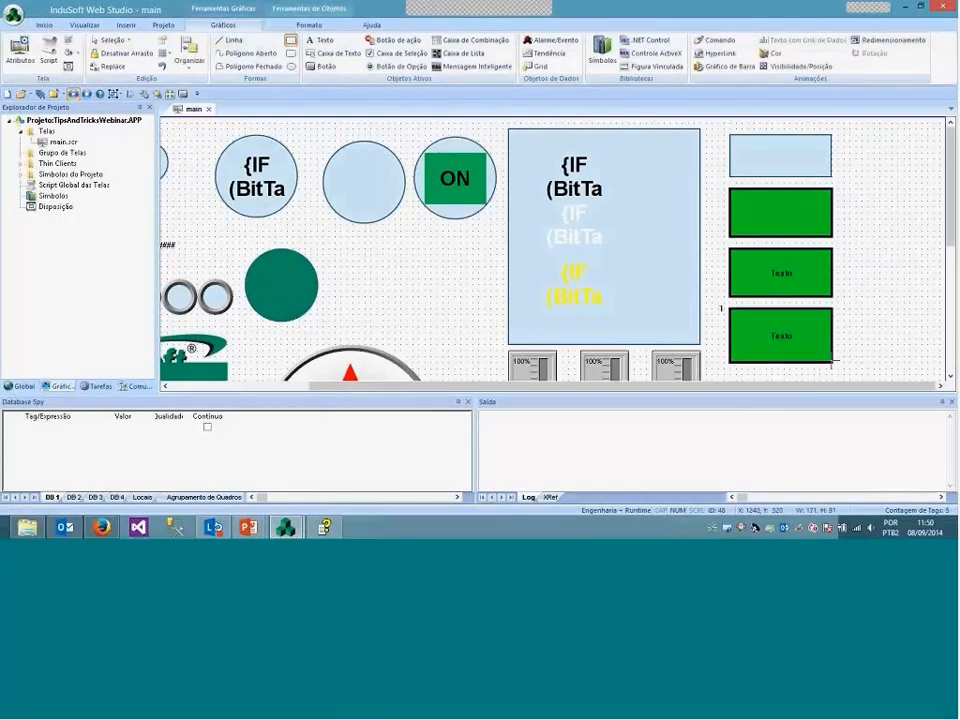
left_click(906, 364)
left_click(784, 346)
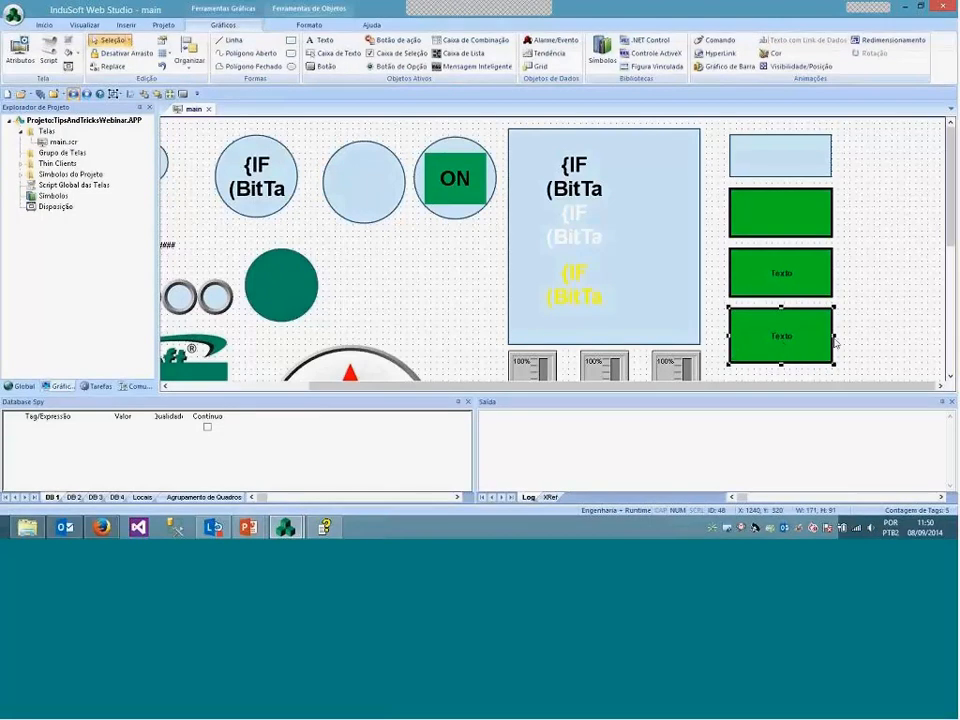
left_click(784, 274)
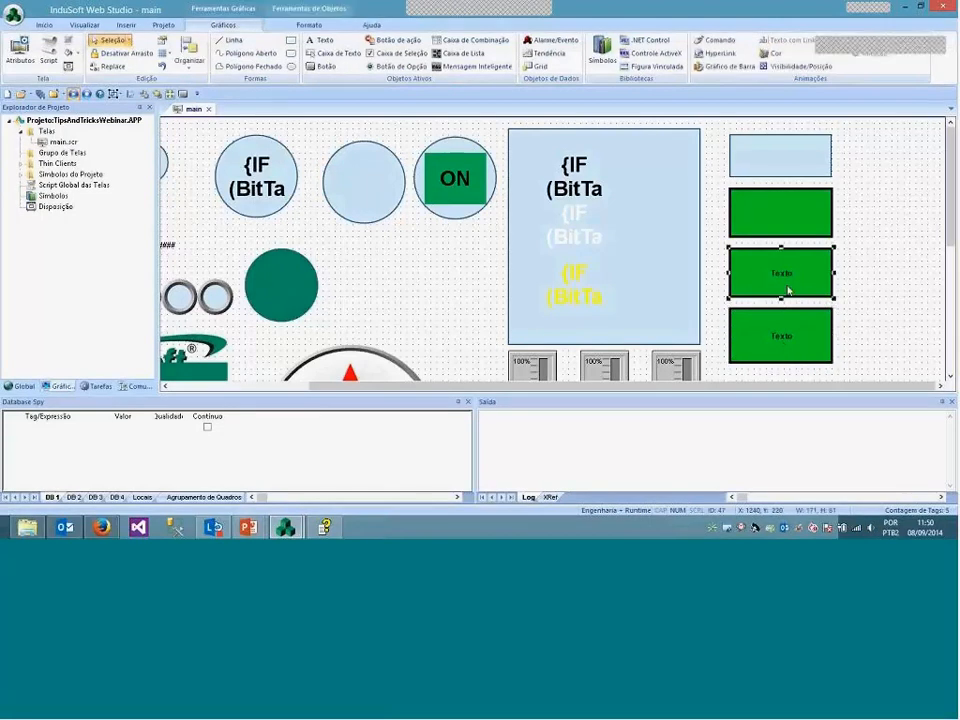
Set the light-blue rectangle above the green ones as the default for new objects
double_click(789, 322)
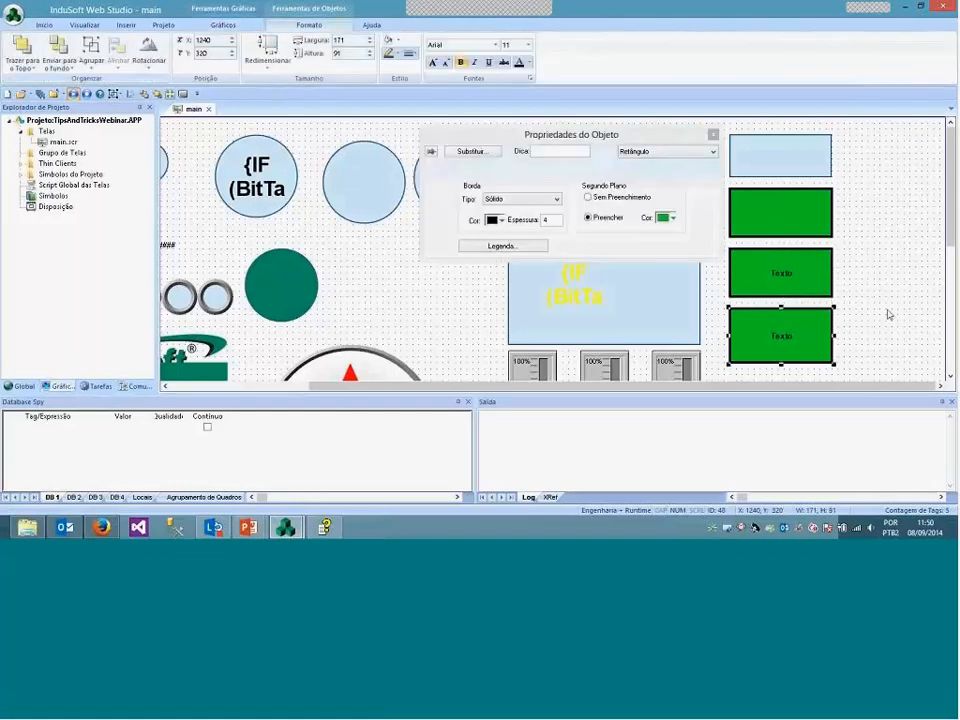
right_click(889, 313)
right_click(800, 330)
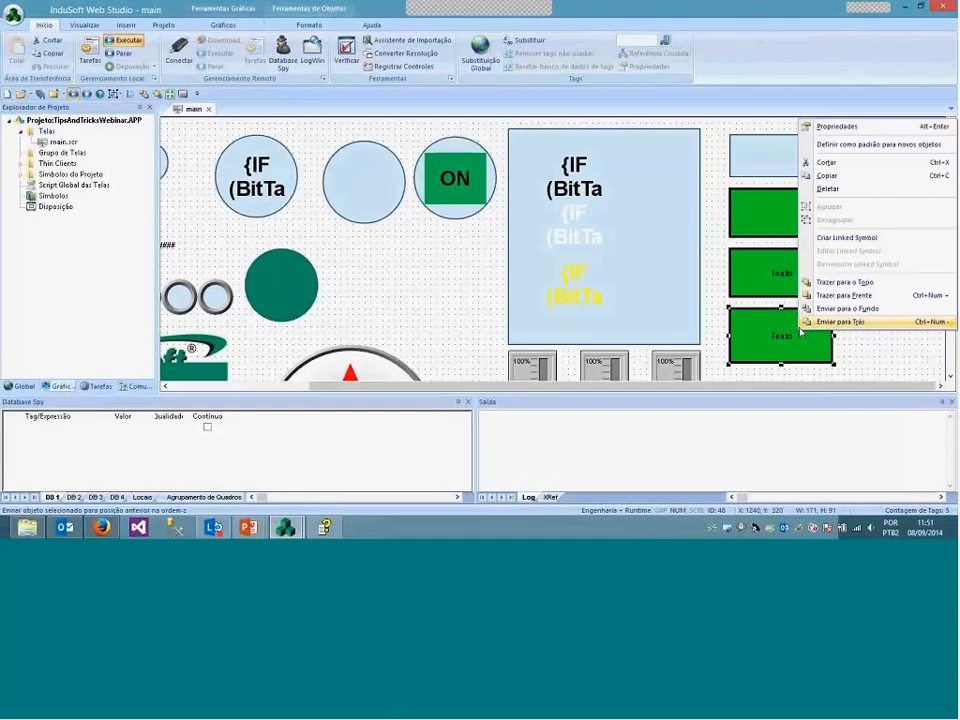
left_click(754, 175)
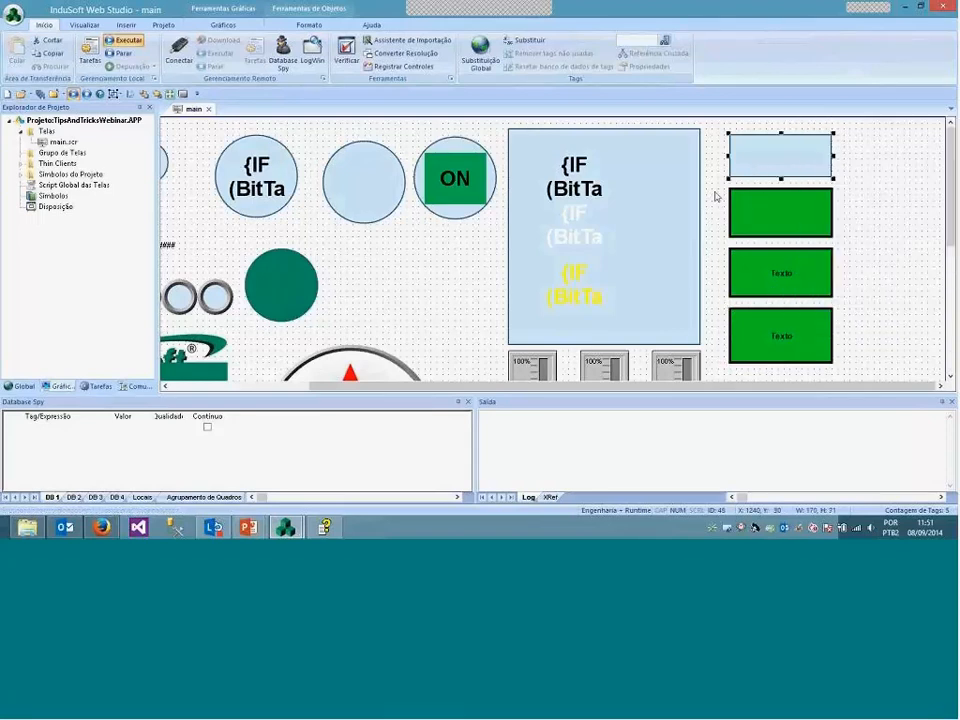
right_click(762, 160)
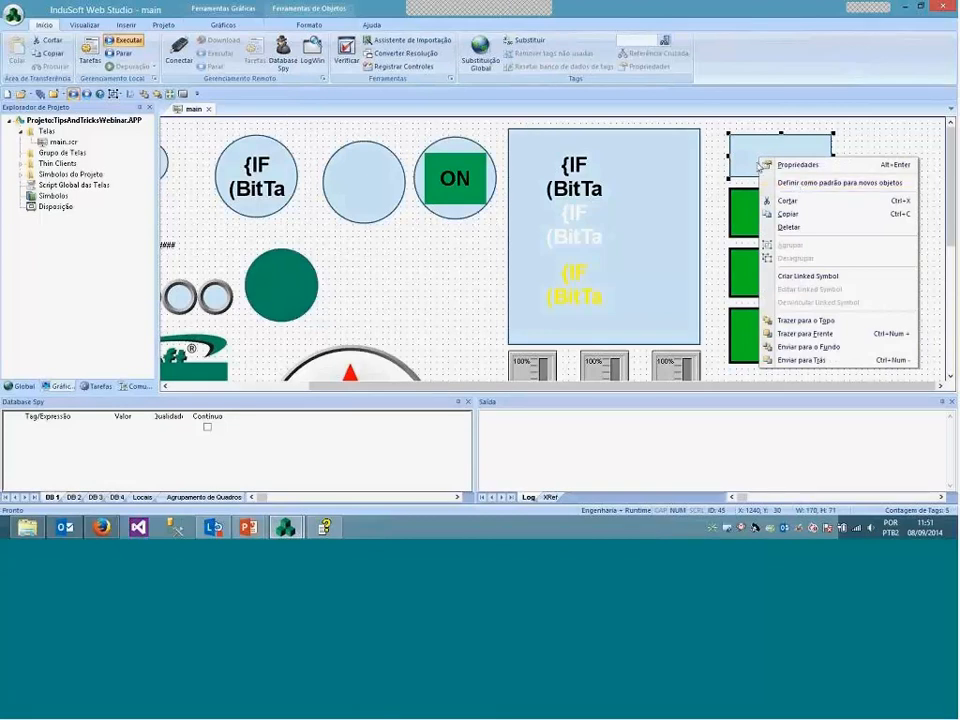
left_click(793, 184)
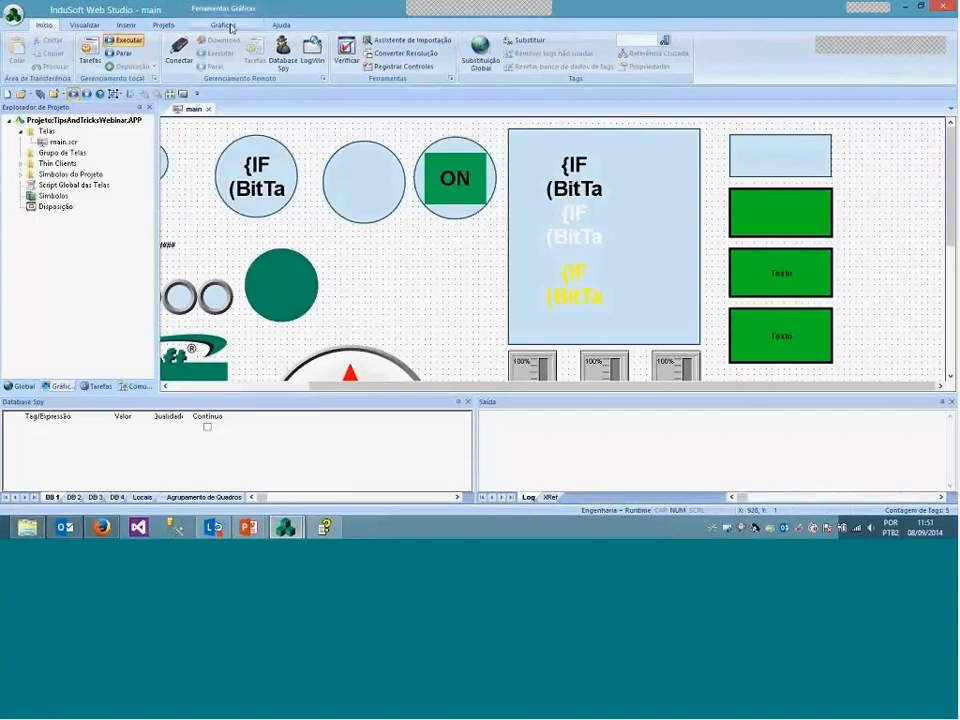
Draw a rectangle of about the same height beside the light-blue rectangle, aligned with its top edge
left_click(229, 26)
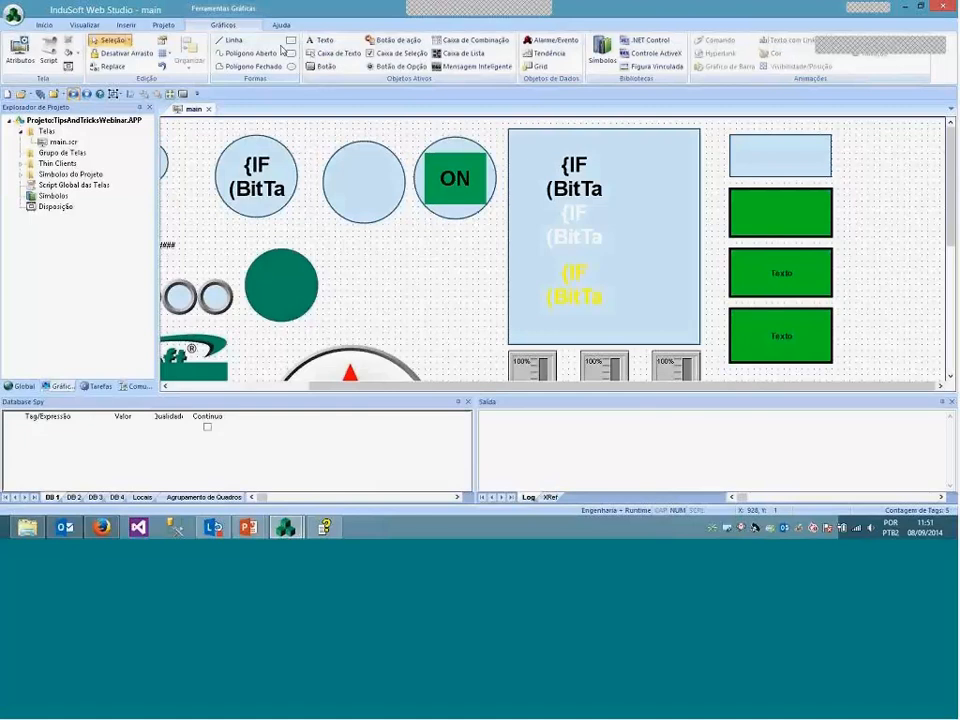
left_click(290, 41)
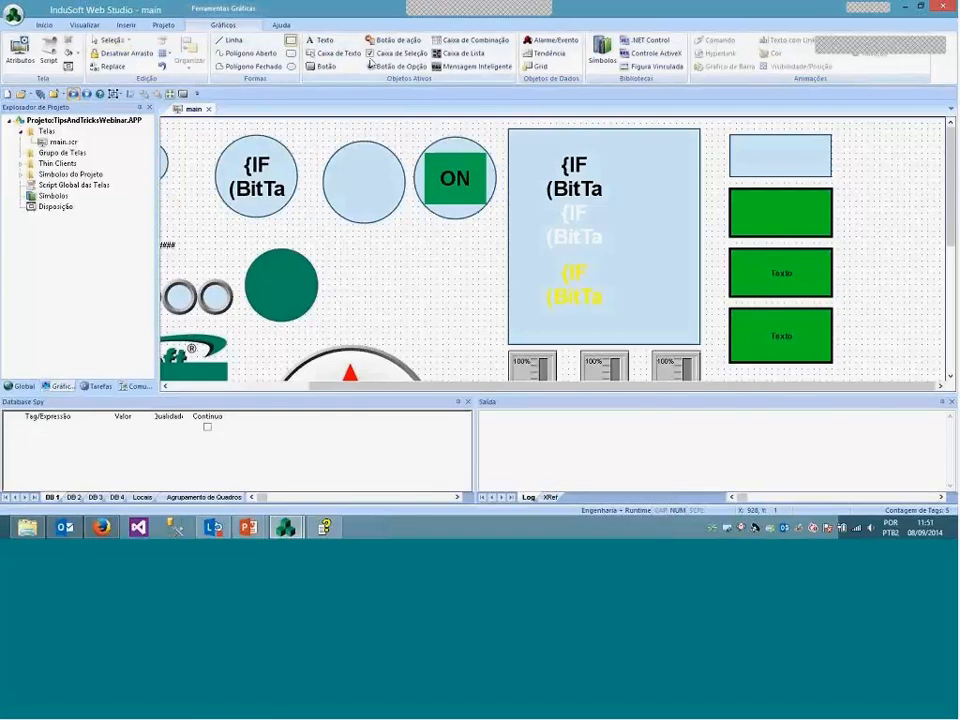
left_click_drag(843, 134, 934, 177)
left_click(892, 206)
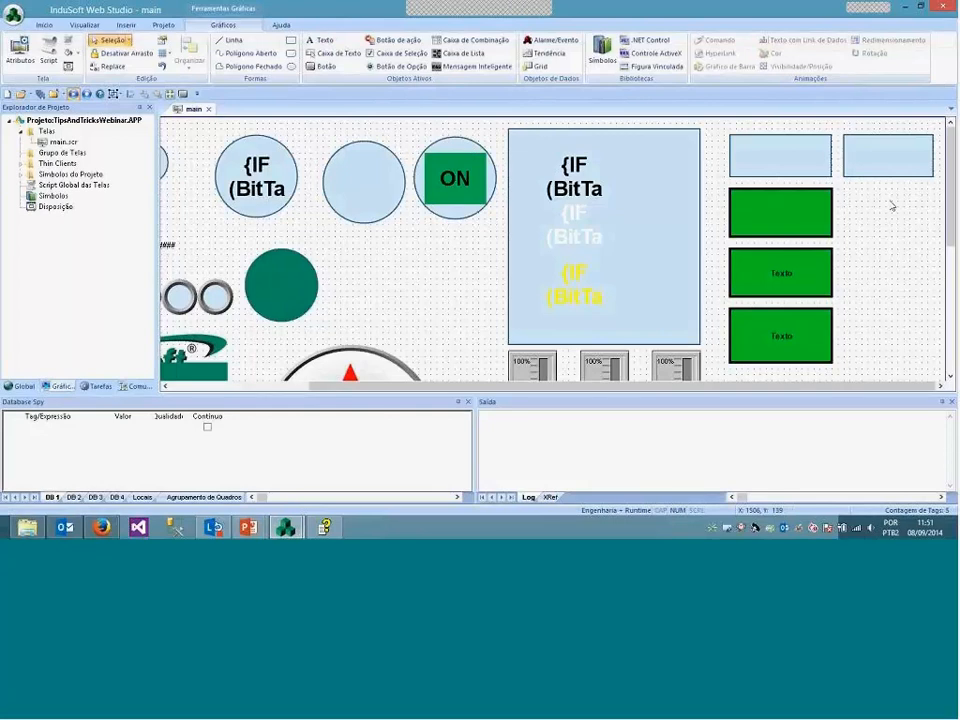
Review the remaining graphics tips on the PowerPoint Agenda slide and switch back to InduSoft Web Studio
left_click(793, 223)
left_click(843, 244)
scroll(845, 238, "down", 5)
scroll(843, 235, "up", 5)
mouse_move(247, 528)
left_click(315, 460)
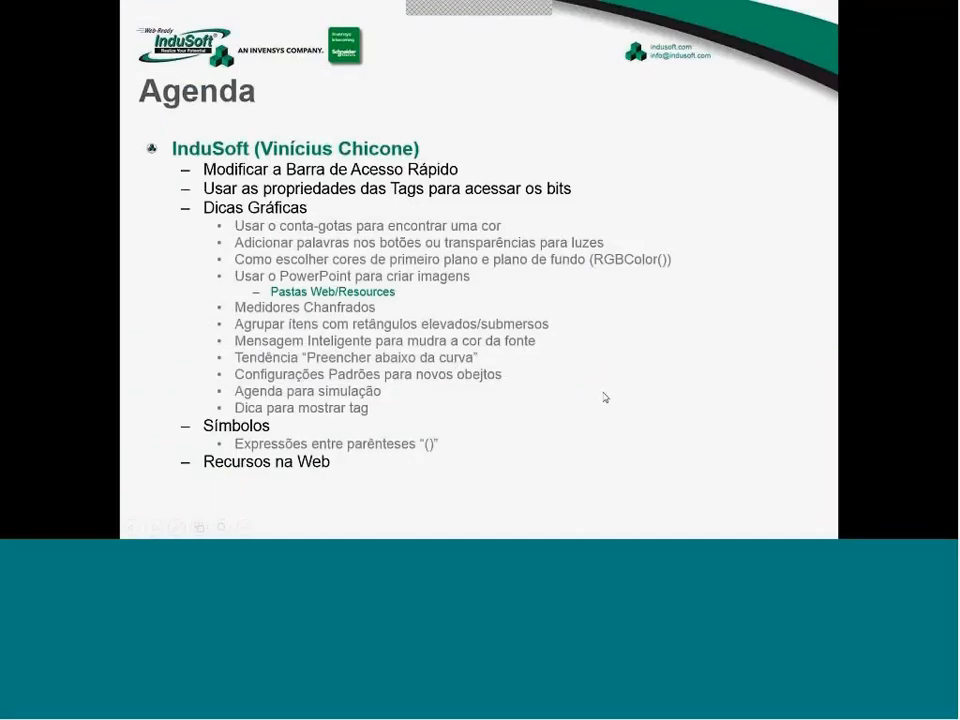
key("alt+Tab")
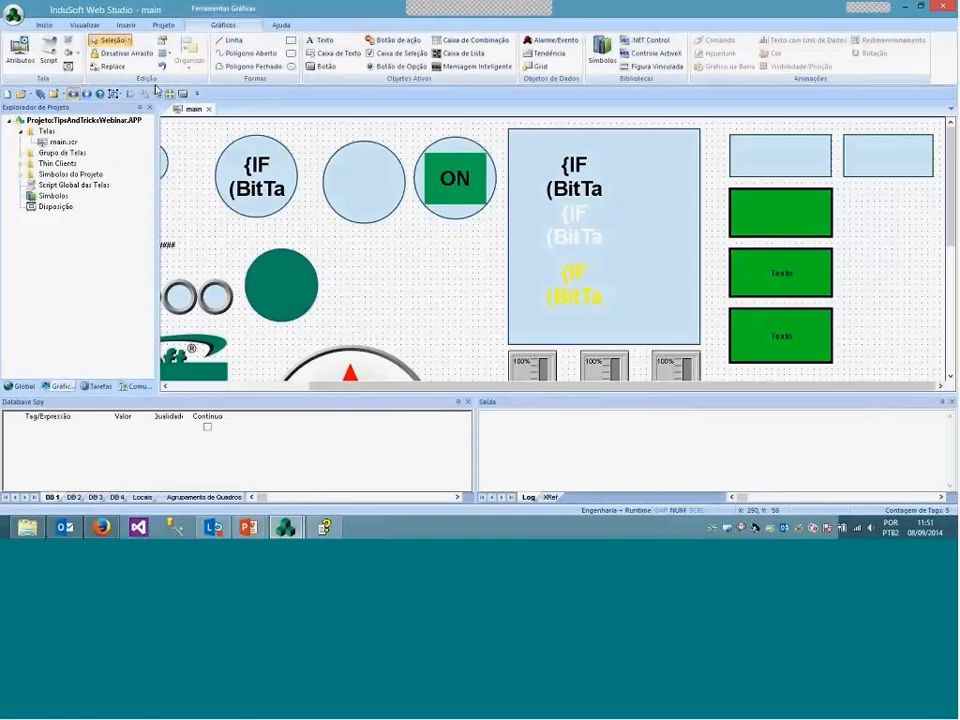
Close the main screen with its changes saved and create a new 1600 by 900 screen in Telas
left_click(208, 109)
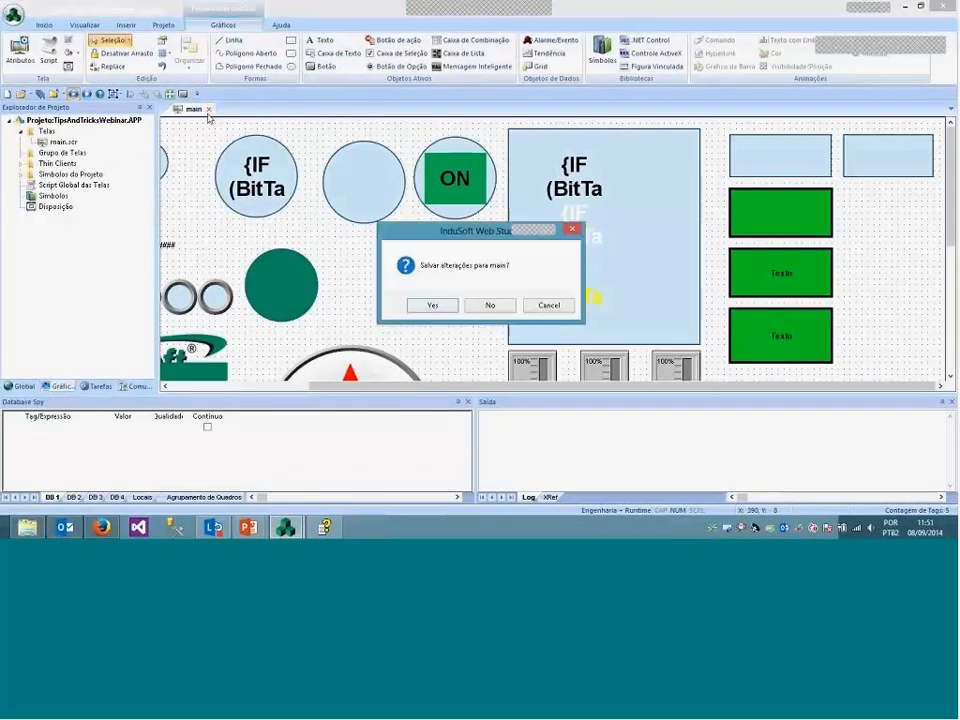
left_click(426, 307)
right_click(46, 131)
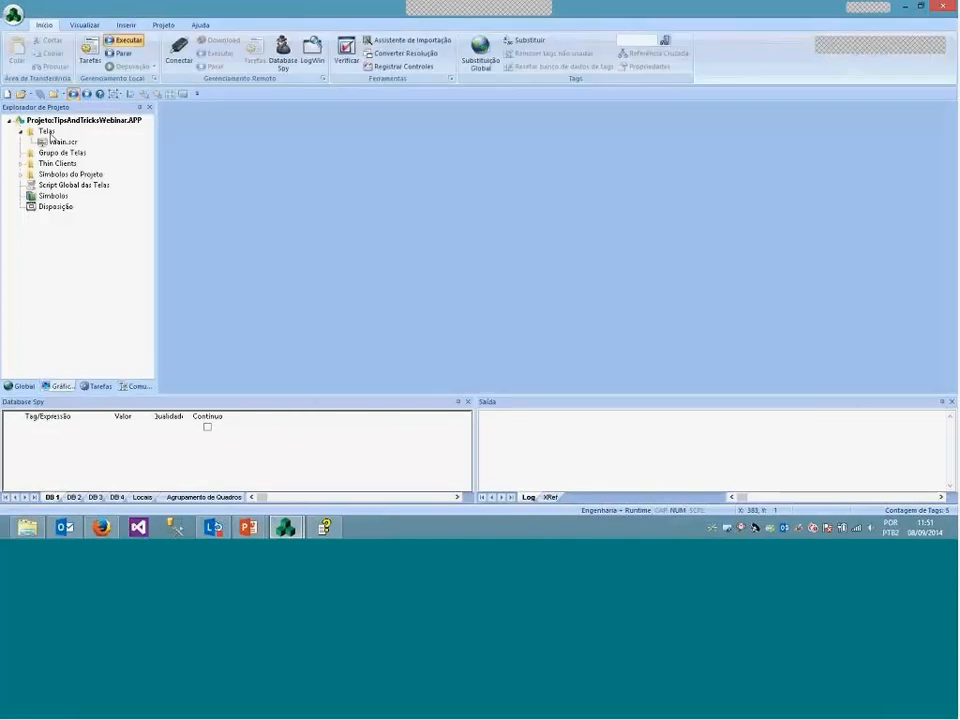
left_click(80, 141)
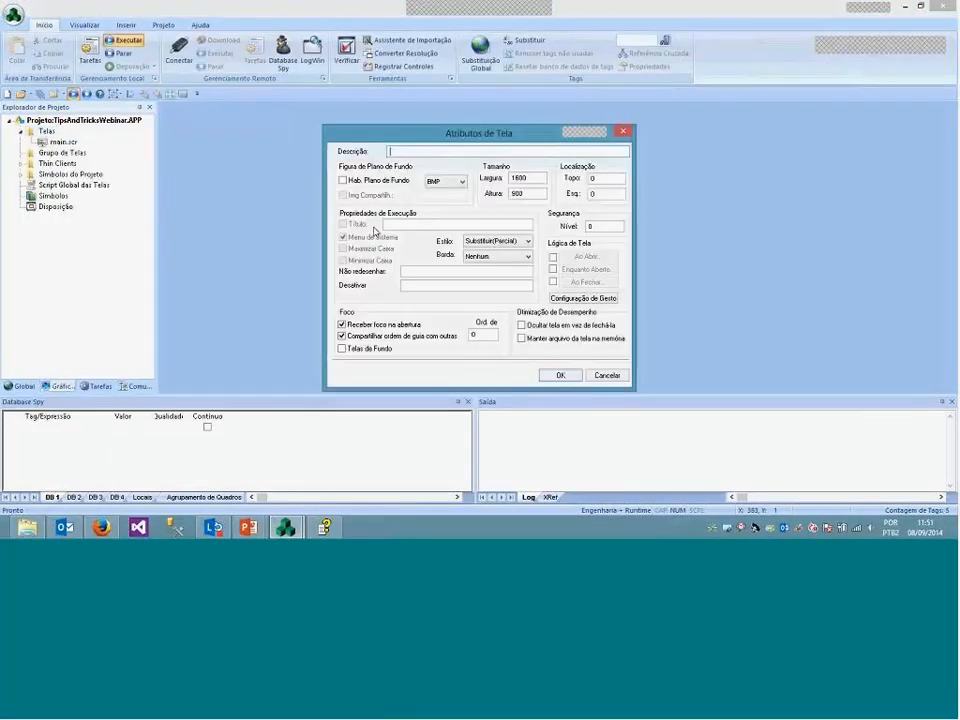
left_click(560, 375)
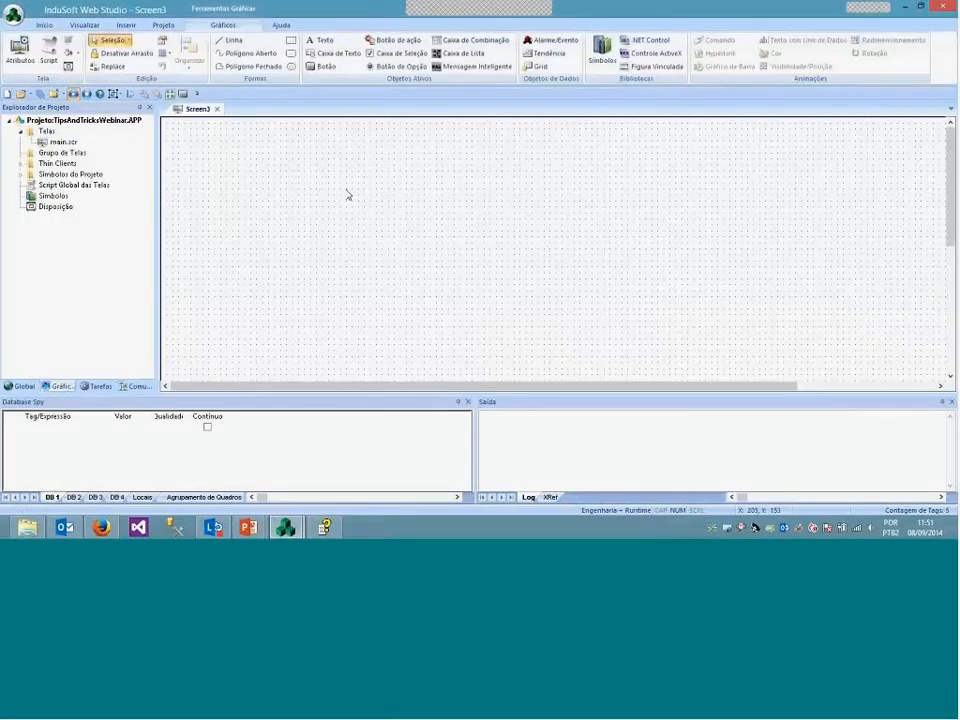
Draw a trend object about 901 by 413 on the new screen and add a point labelled Temperatura
left_click(549, 53)
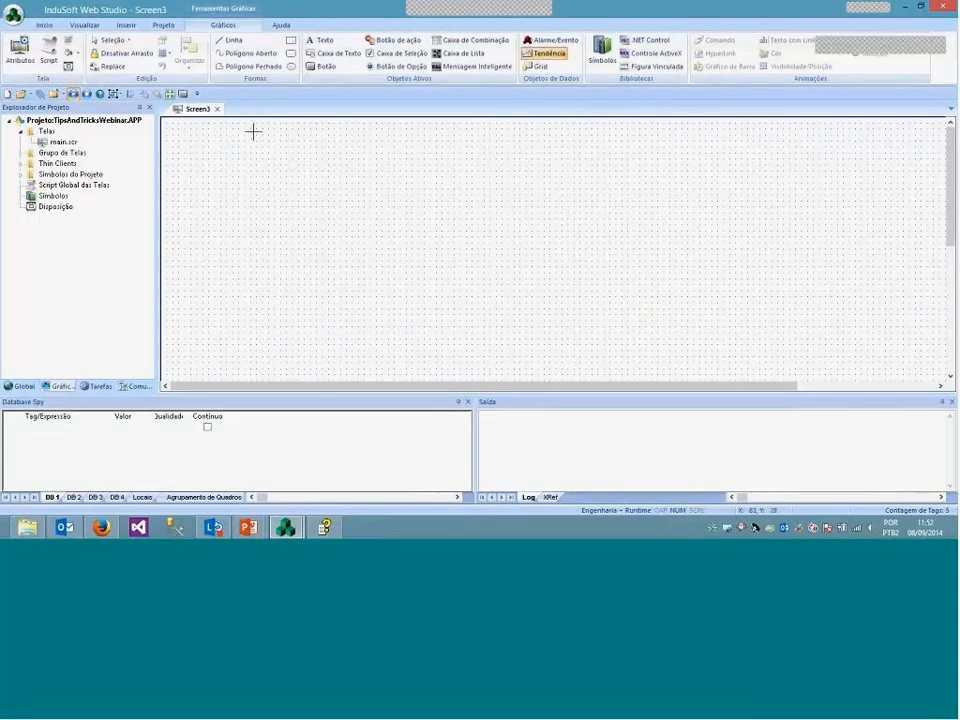
left_click_drag(254, 129, 793, 370)
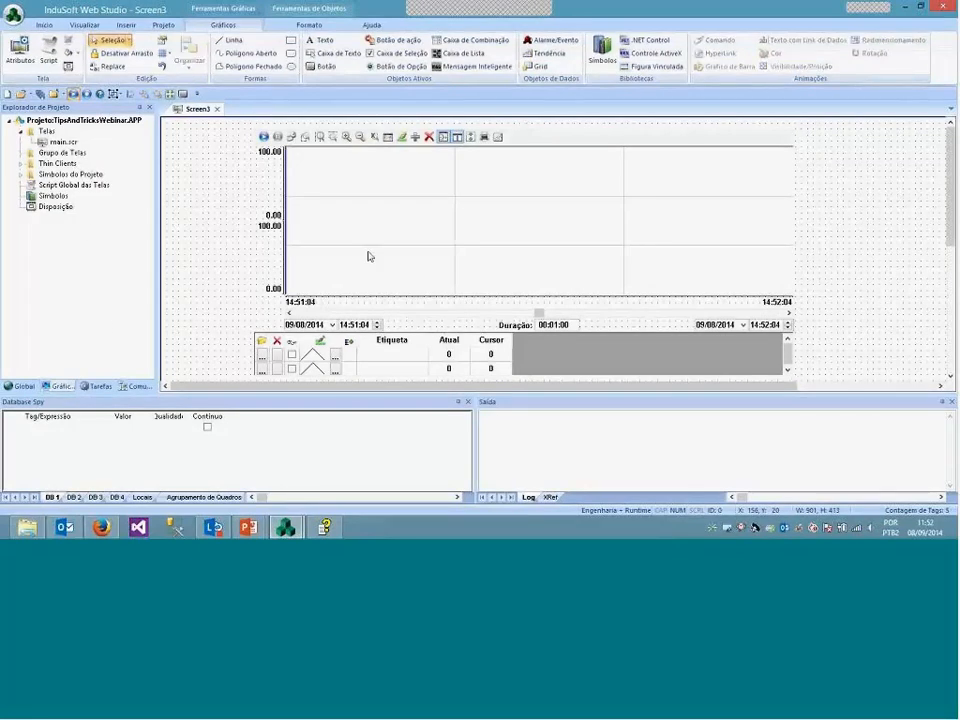
double_click(404, 242)
left_click(477, 174)
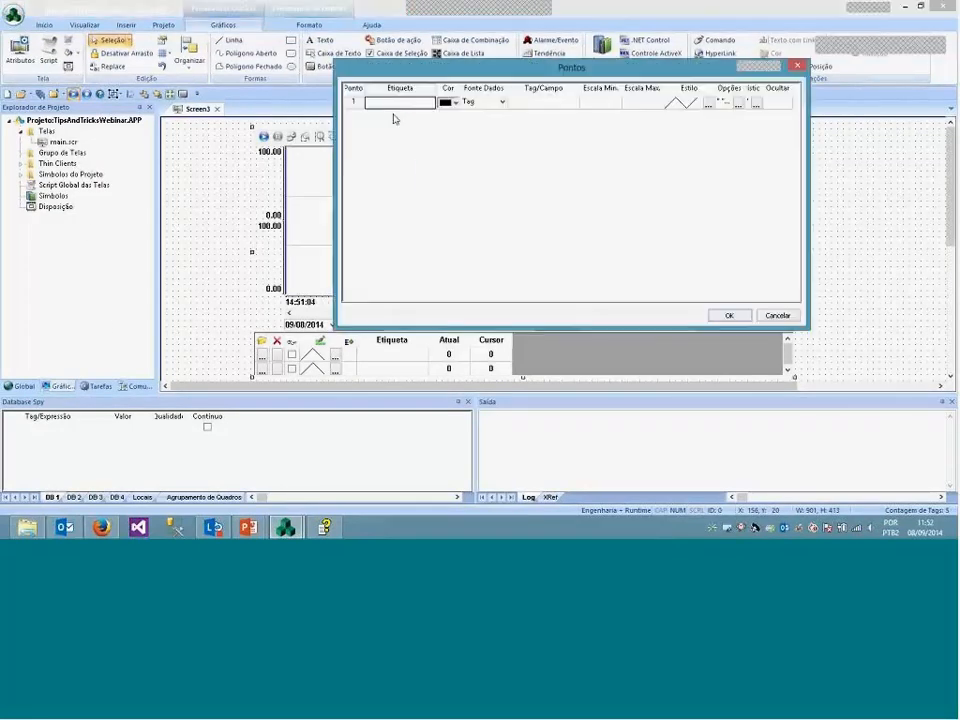
type("Temperatura")
key("Return")
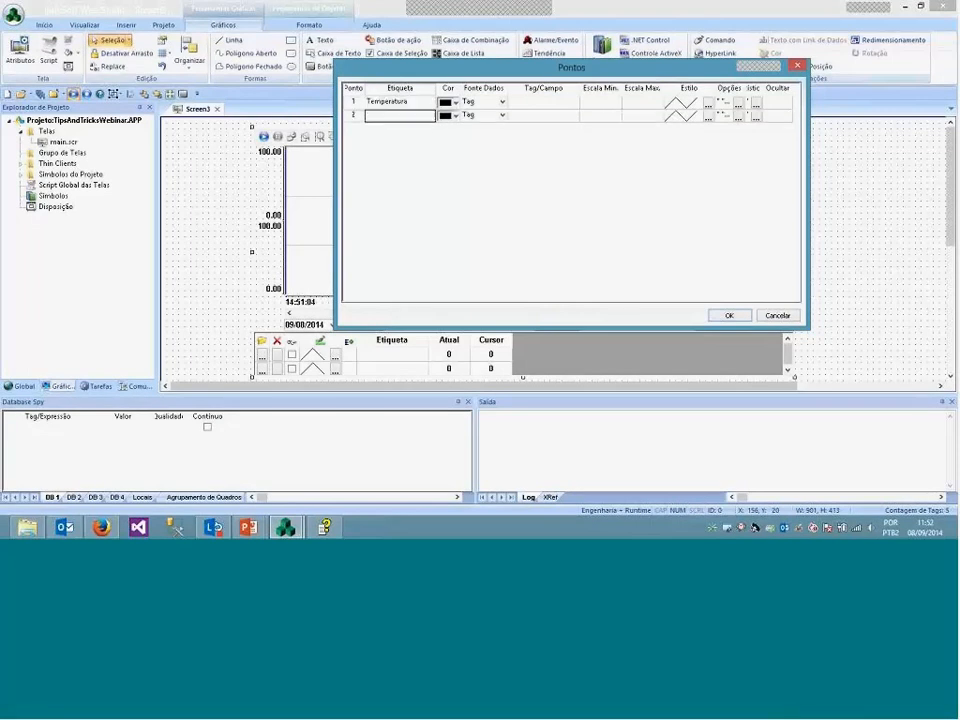
Assign the tag Temperatura to the trend point and agree to create it as a new tag
left_click(425, 104)
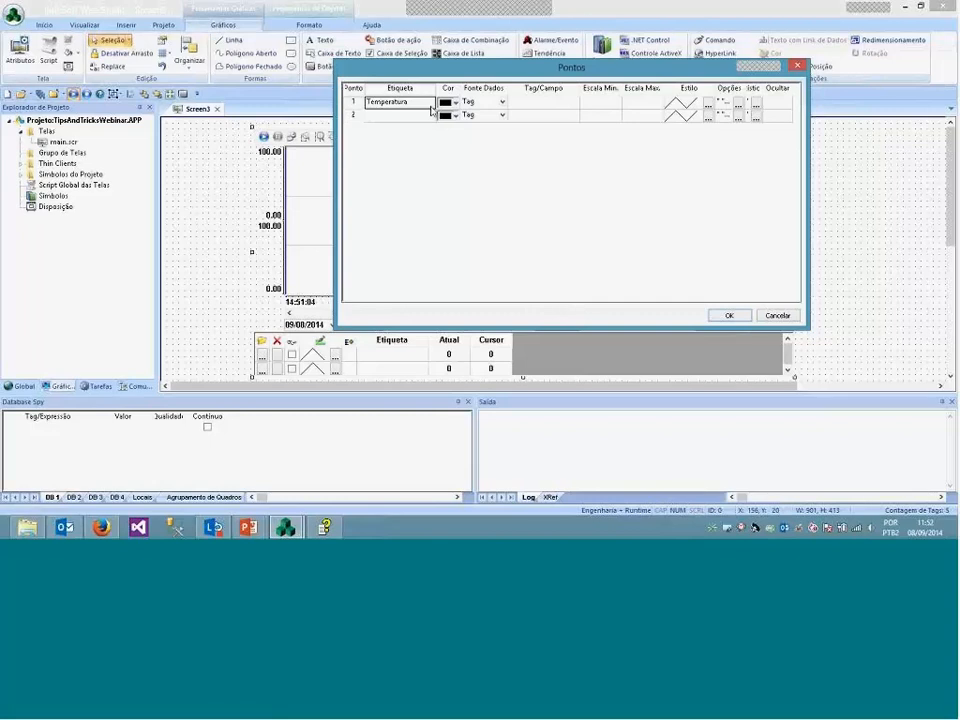
left_click(538, 103)
type("Temperatura")
key("Return")
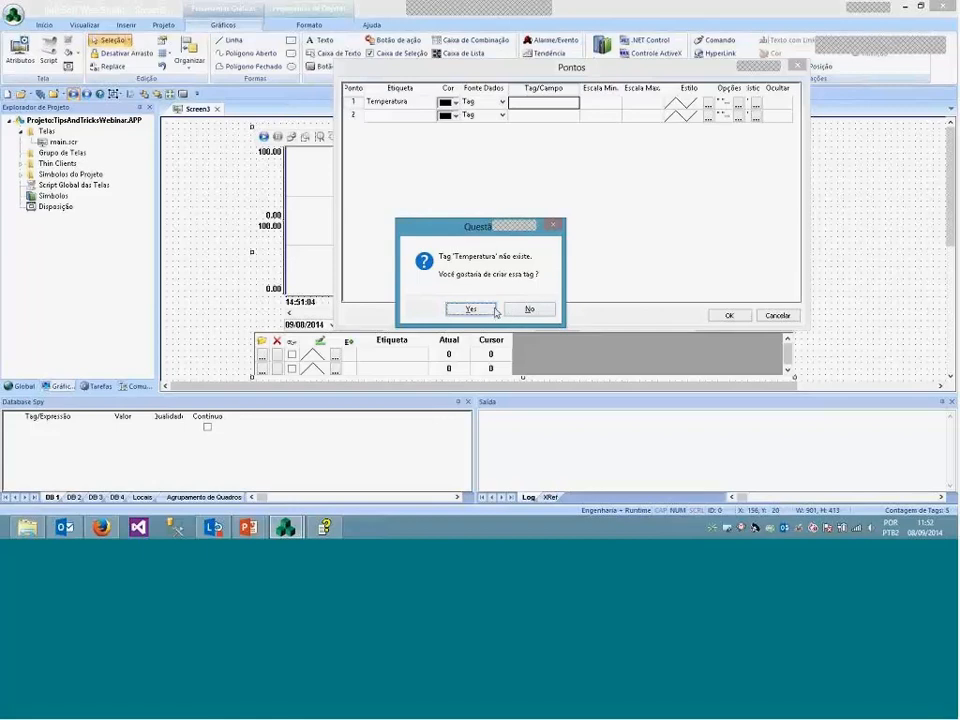
left_click(492, 314)
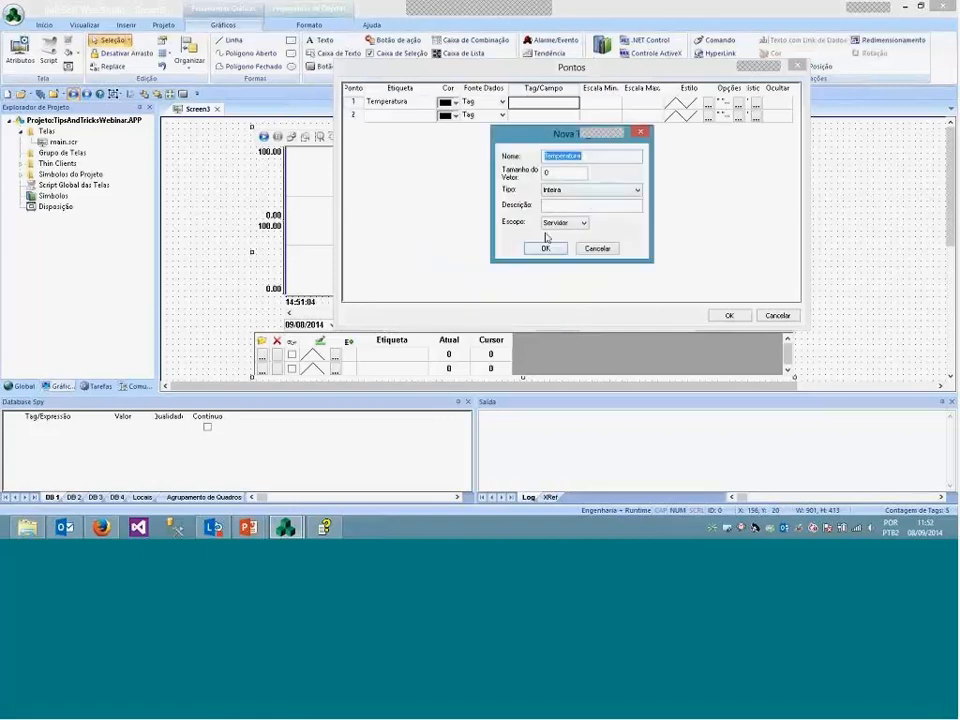
key("alt+Tab")
key("alt+Tab")
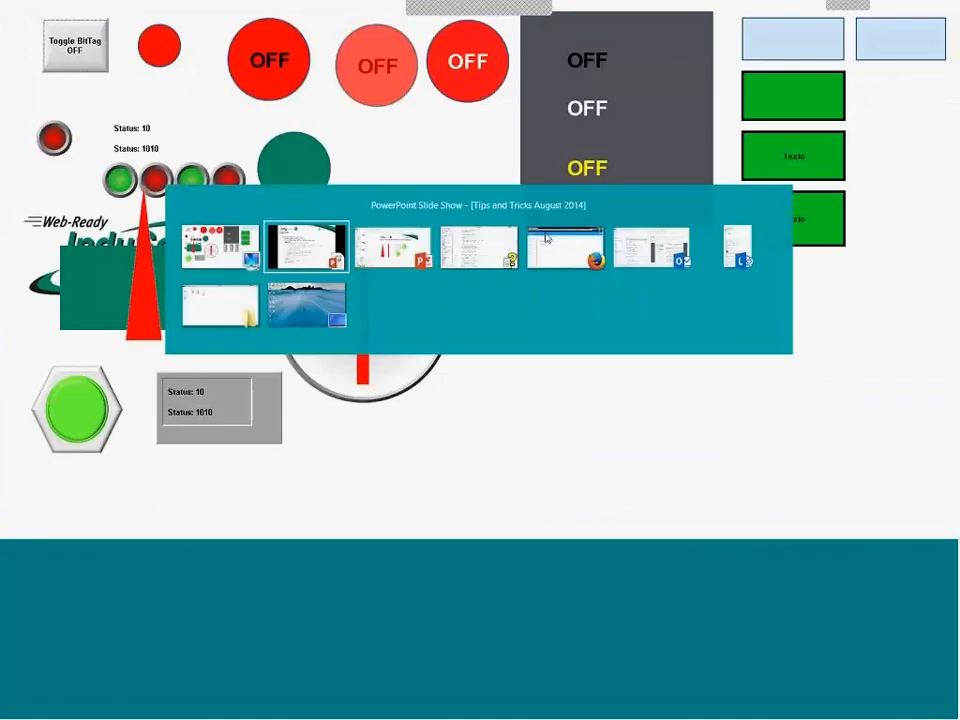
key("alt+Tab")
key("alt+Tab")
key("alt+Tab")
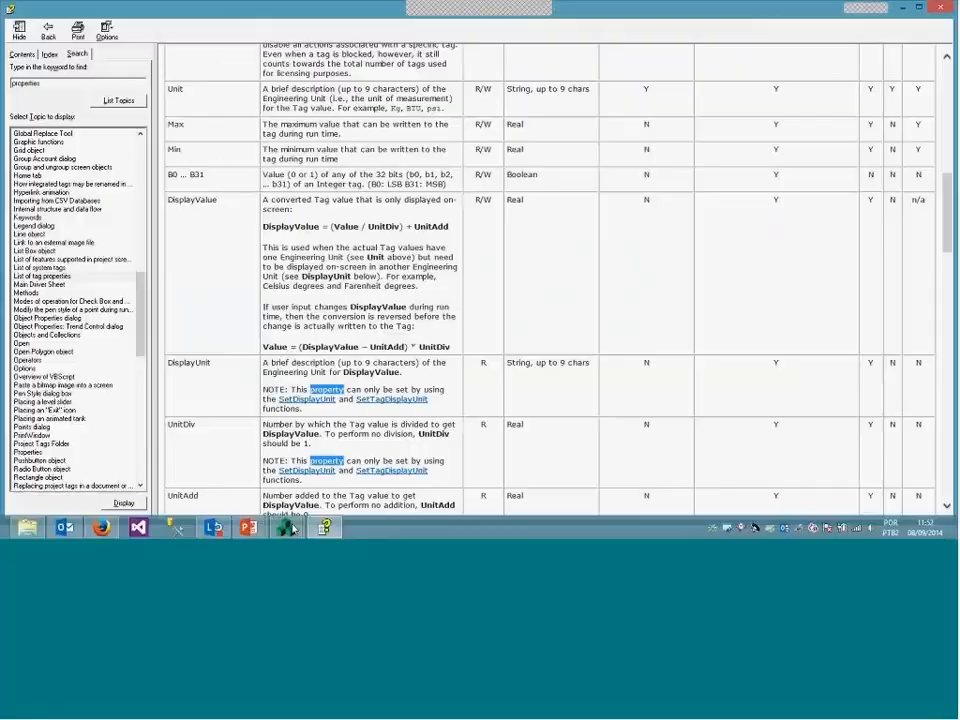
key("alt+Tab")
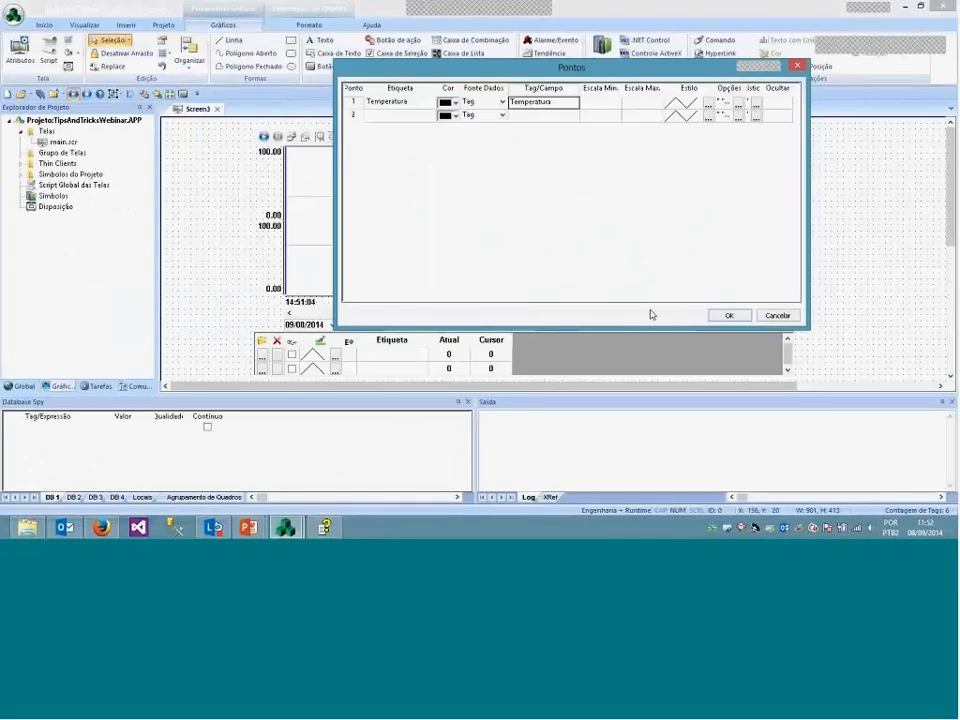
Apply the trend's point settings and stop the running project
key("Return")
key("Escape")
left_click(50, 25)
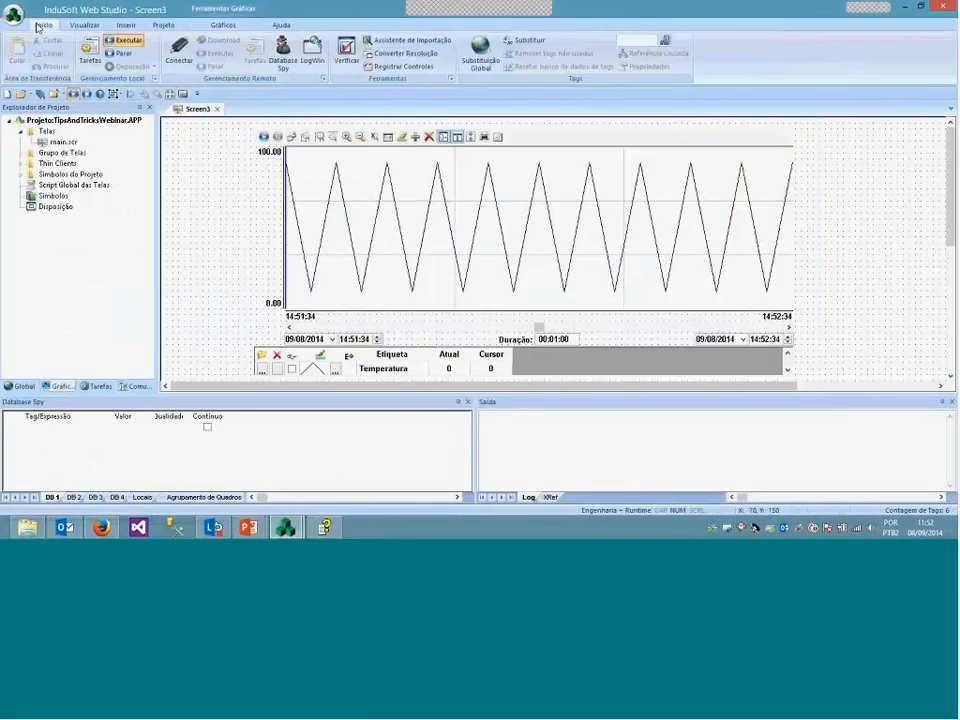
Set the Temperatura point's pen style to a solid red fill (Cor Sólida) and apply it to the trend
left_click(410, 265)
double_click(410, 265)
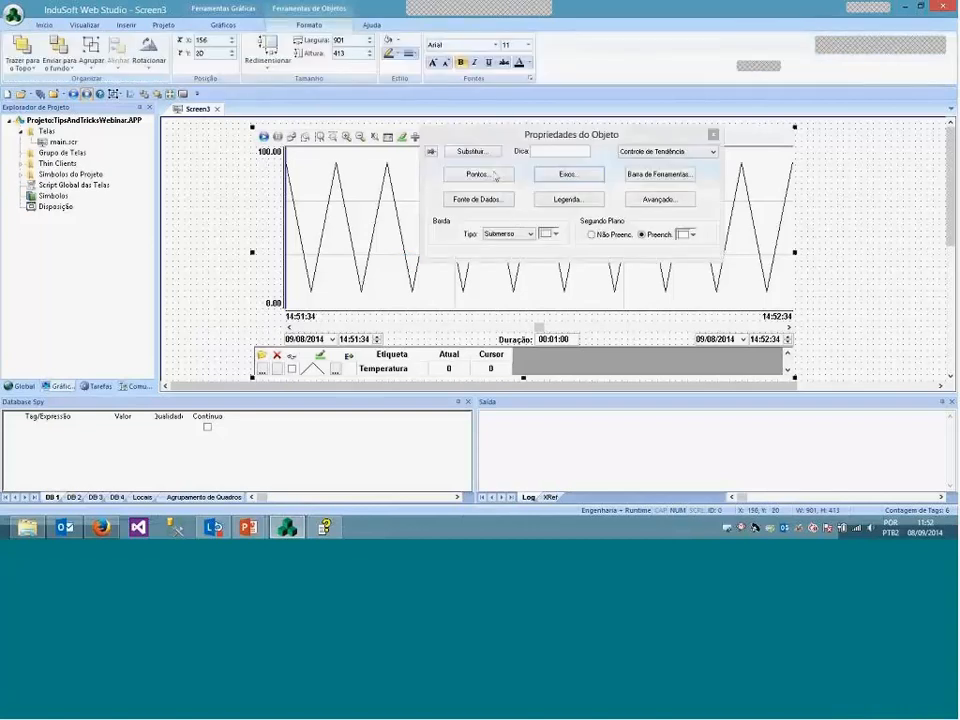
left_click(485, 176)
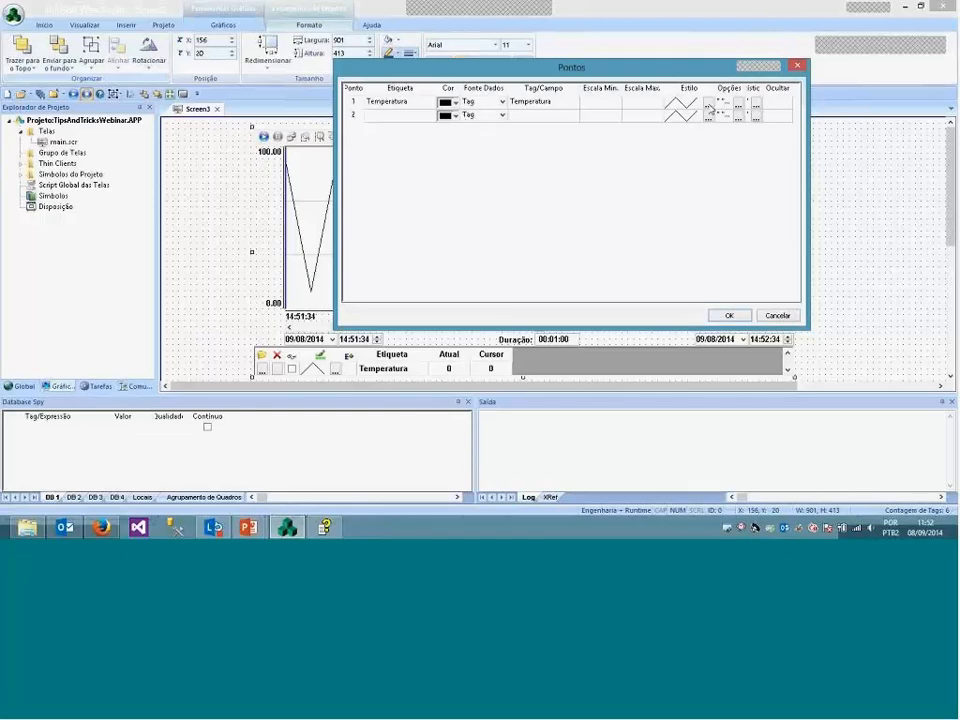
left_click(735, 104)
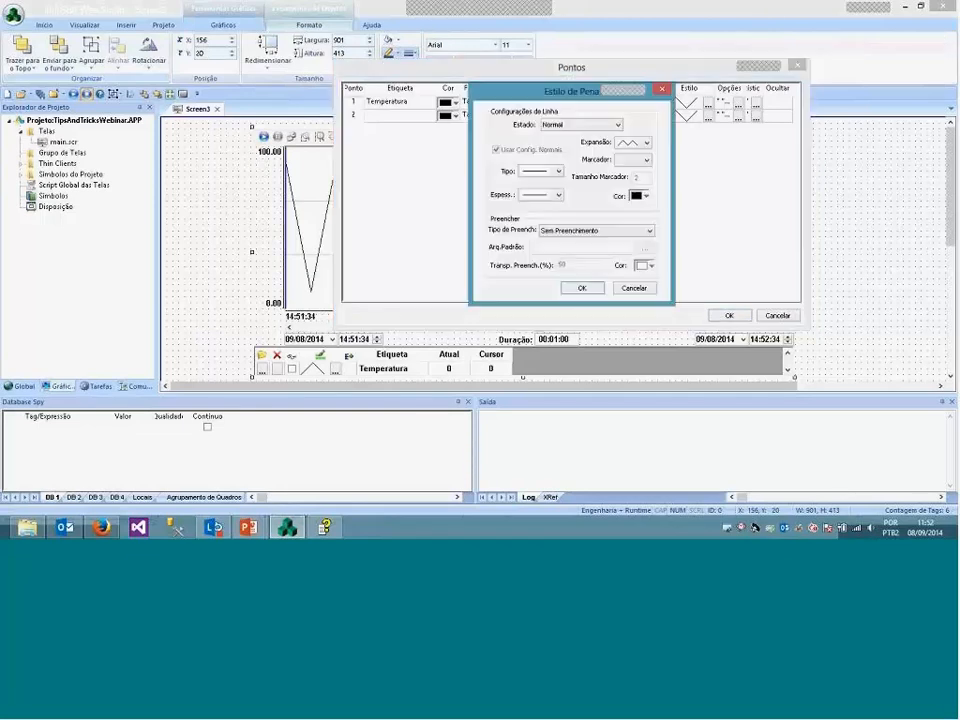
left_click(578, 231)
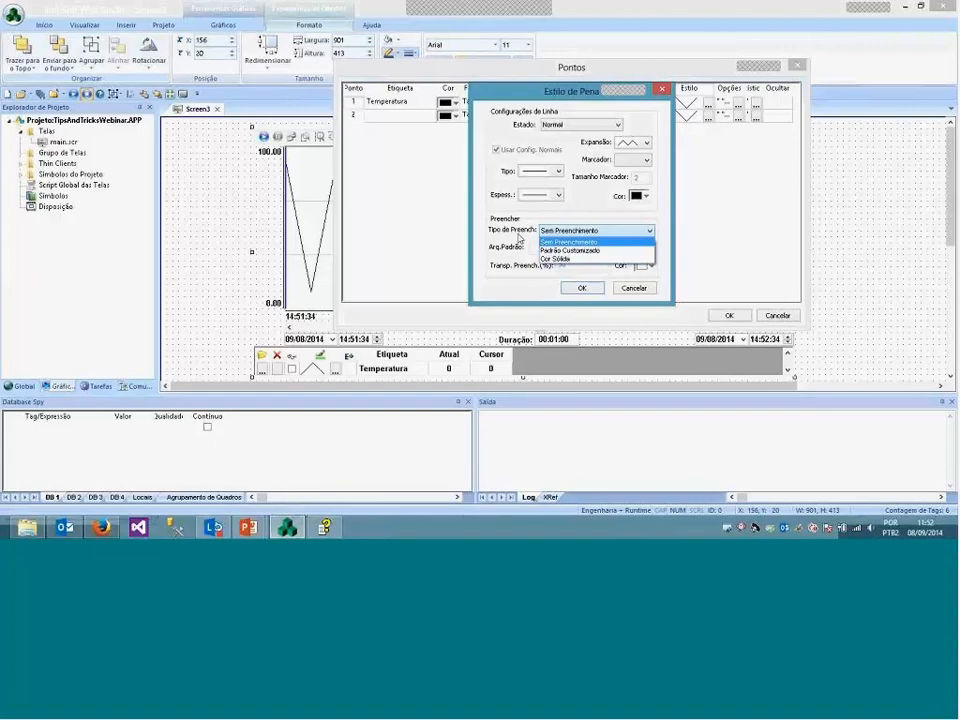
left_click(572, 250)
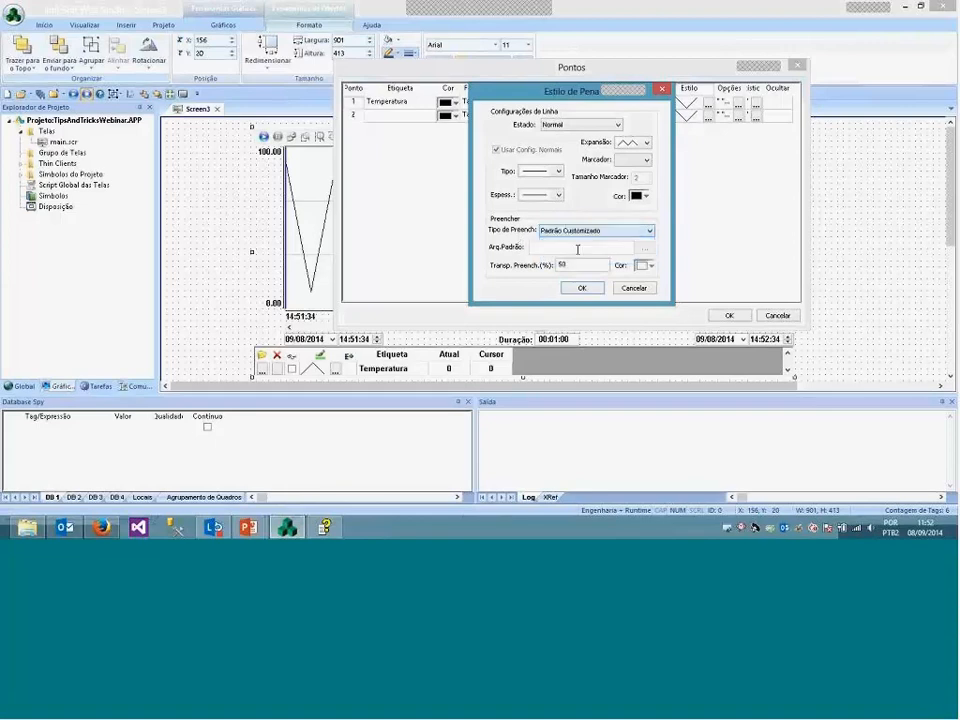
left_click(590, 231)
left_click(570, 250)
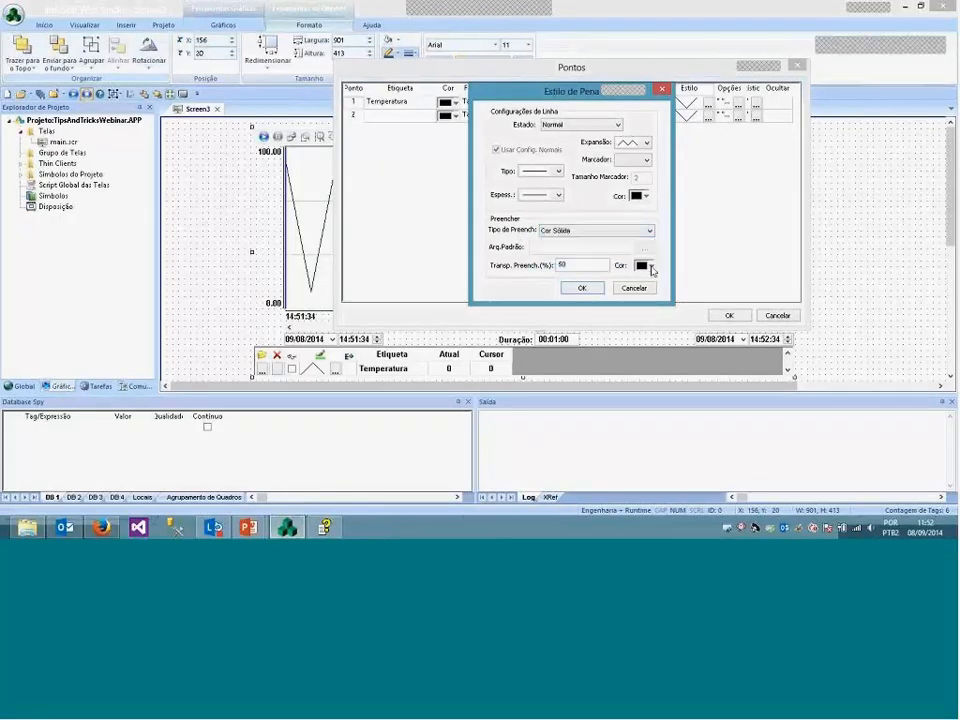
left_click(645, 265)
left_click(646, 364)
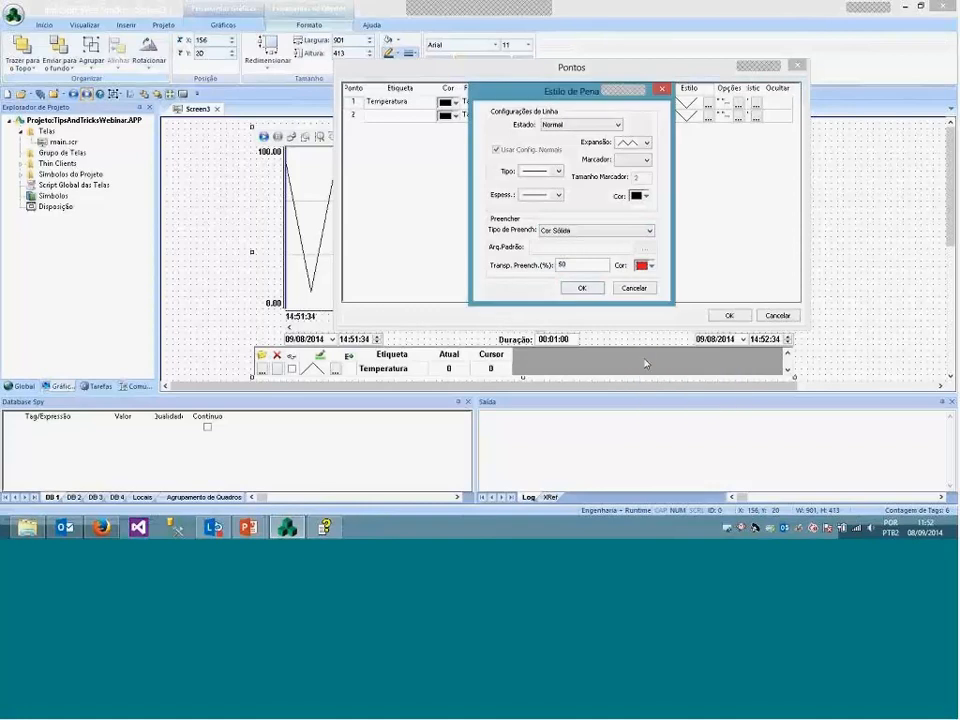
left_click(581, 288)
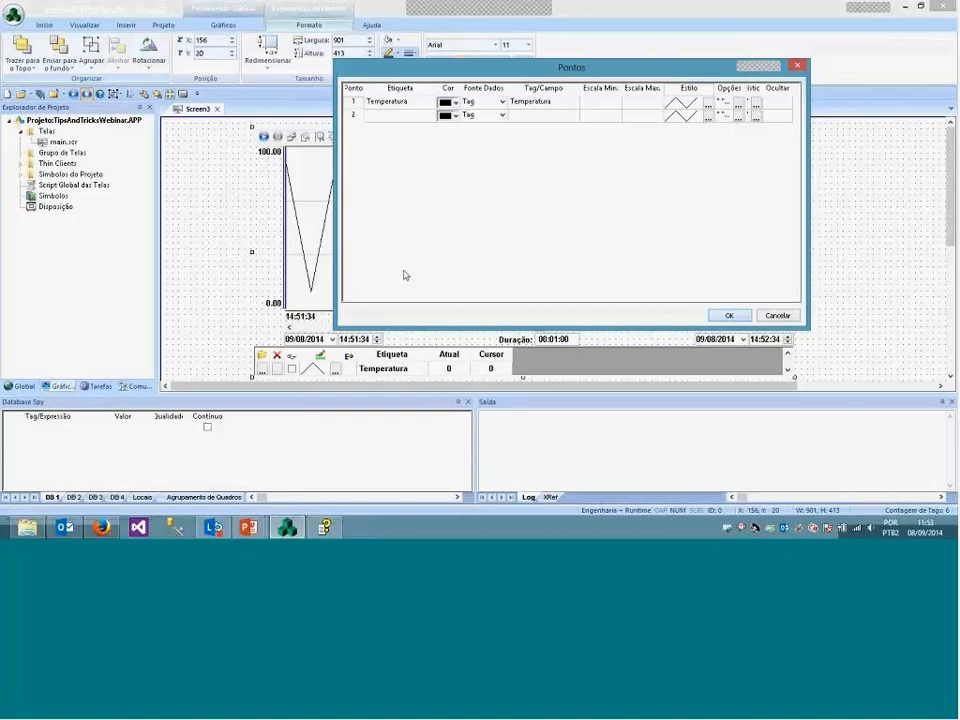
key("Return")
key("Escape")
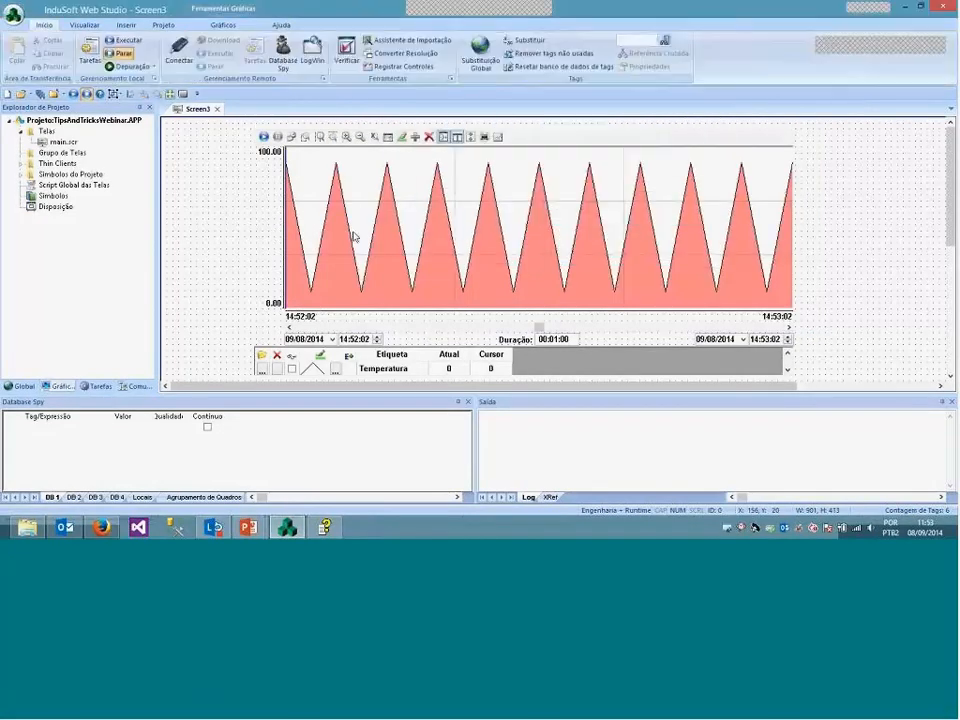
Change the fill type in the Temperatura point's pen style to Padrão Customizado
left_click(336, 311)
double_click(337, 307)
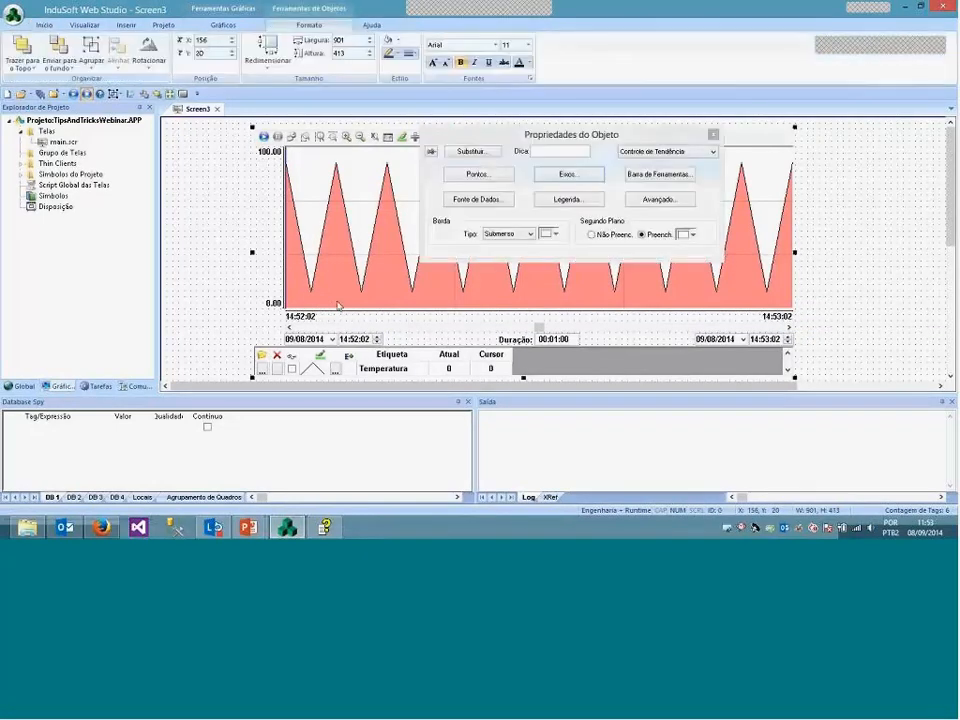
left_click(499, 175)
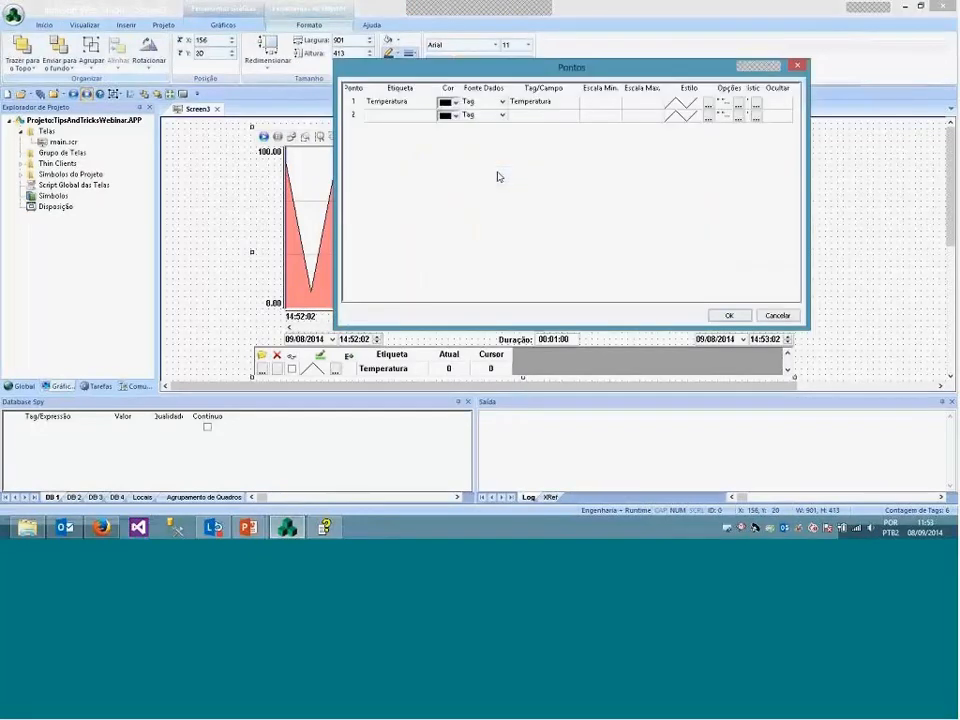
left_click(619, 229)
left_click(615, 247)
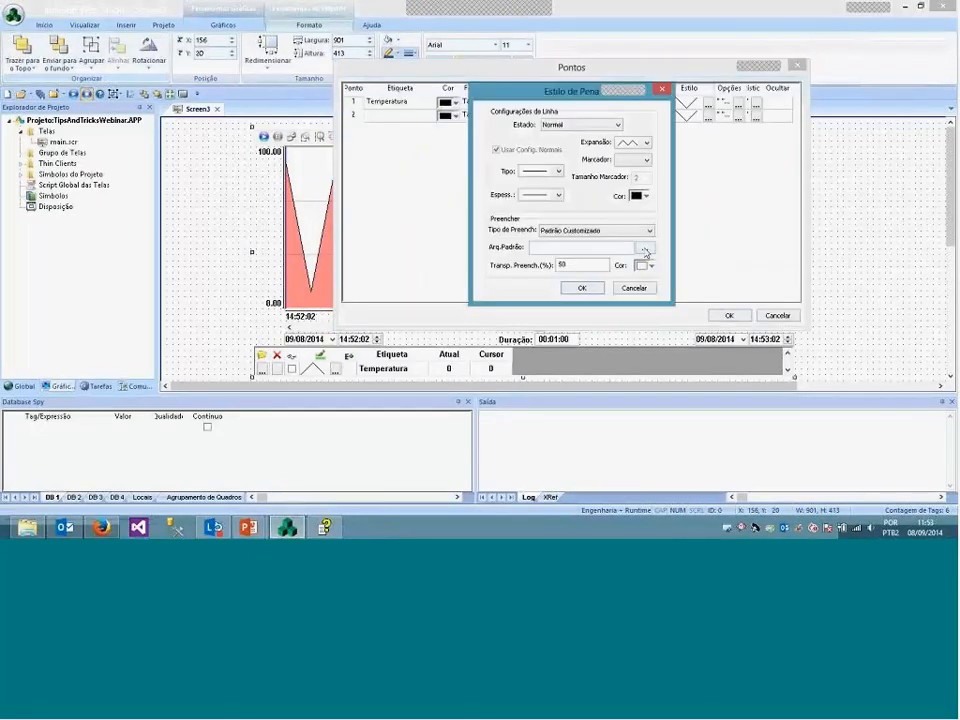
Use the bitmap grid_LtGreenOnDkGreen_36x36 as the fill pattern and apply it to the trend
left_click(644, 248)
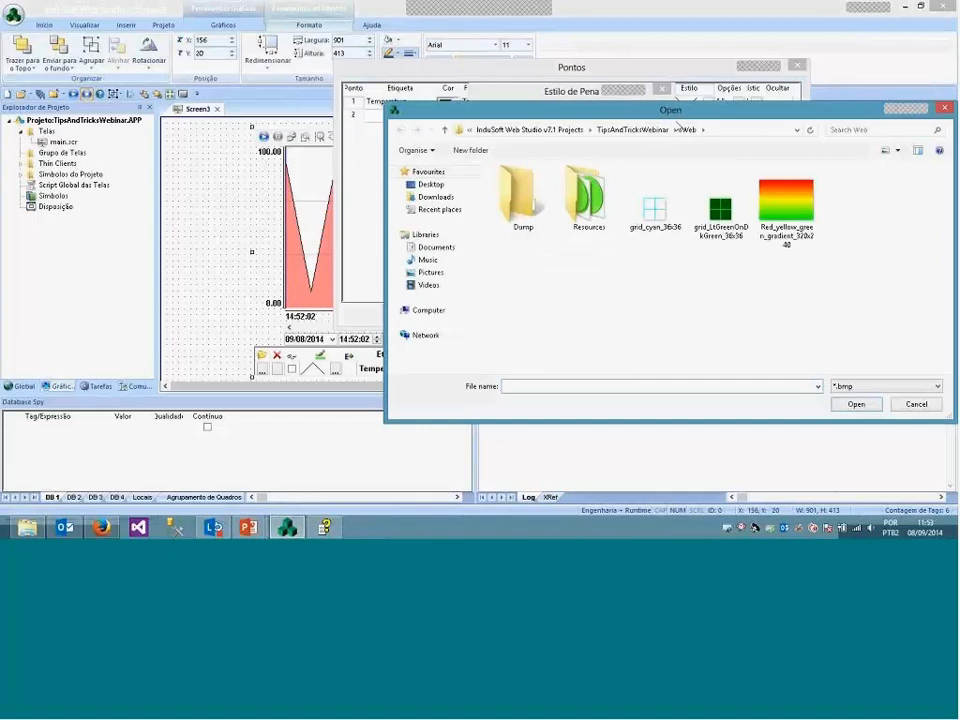
left_click_drag(674, 110, 533, 110)
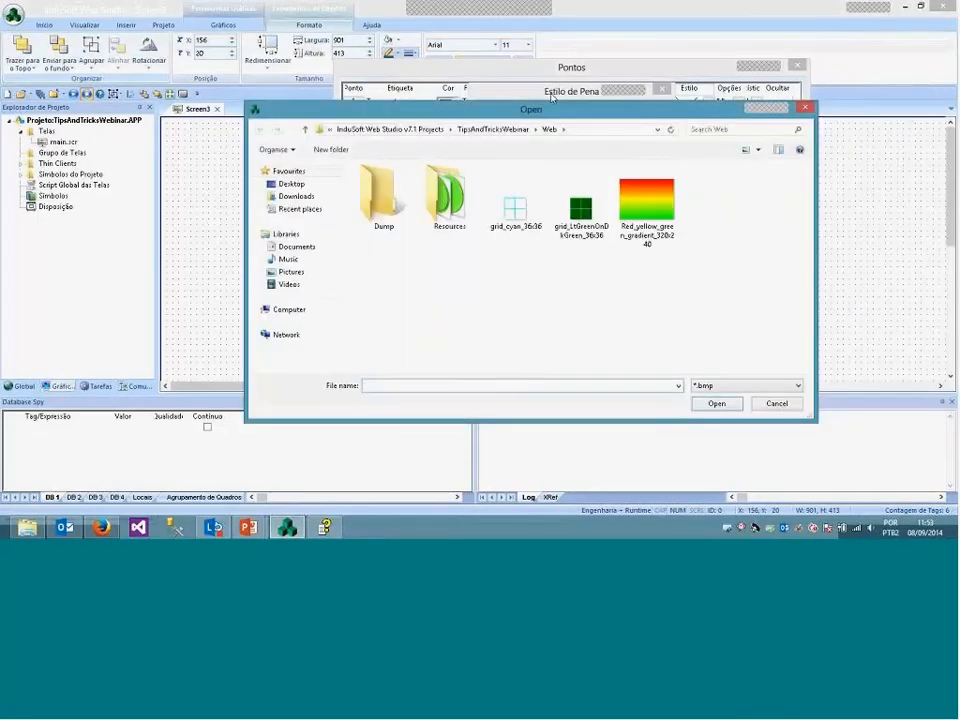
left_click(585, 228)
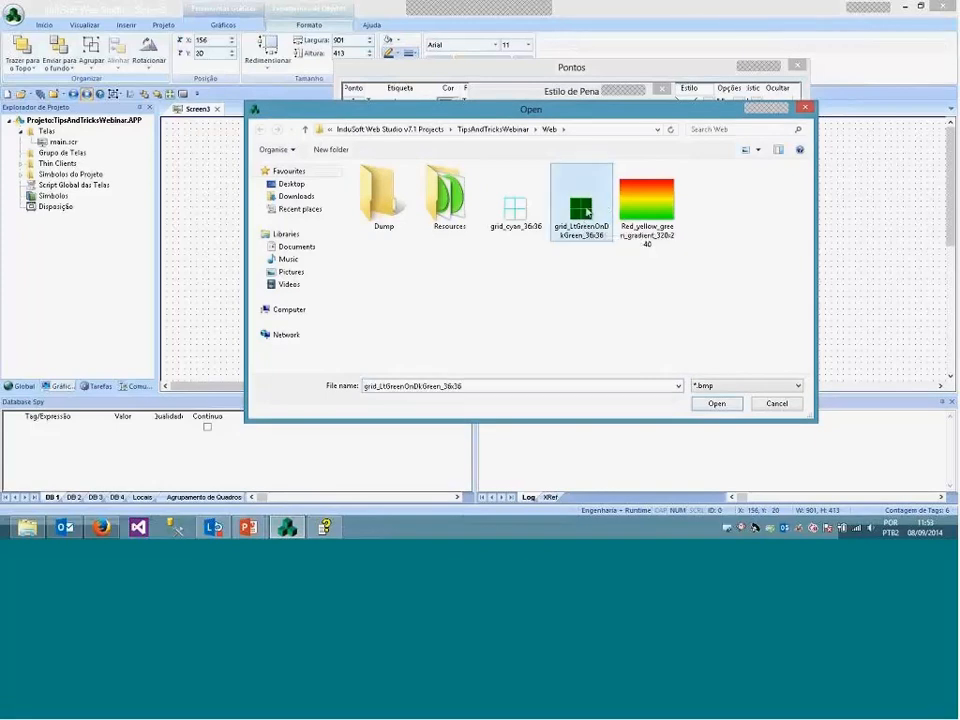
key("Left")
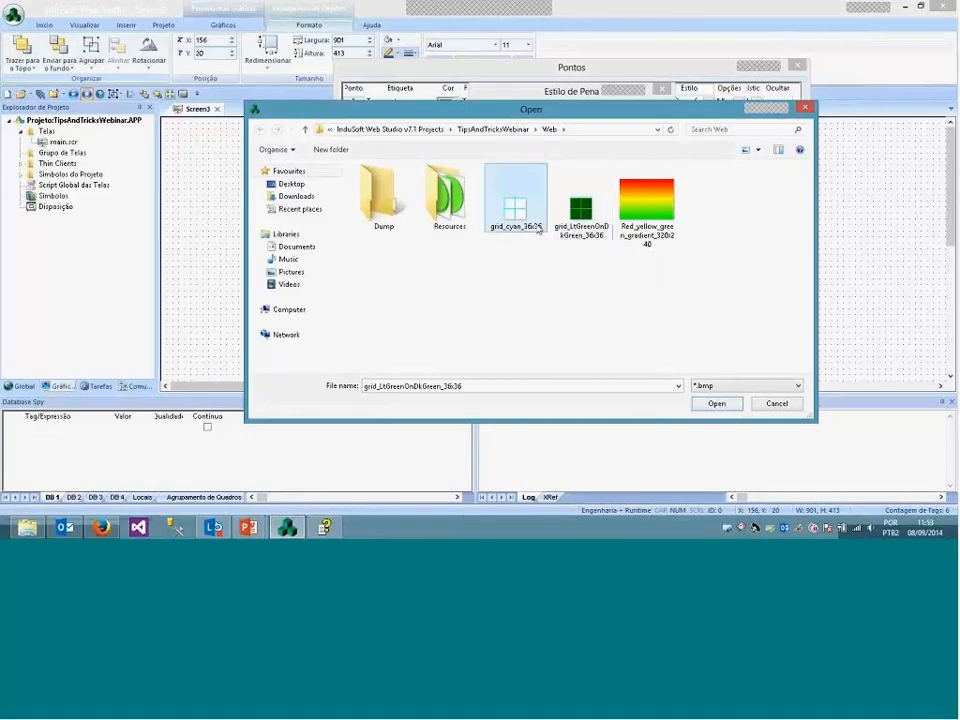
left_click(585, 210)
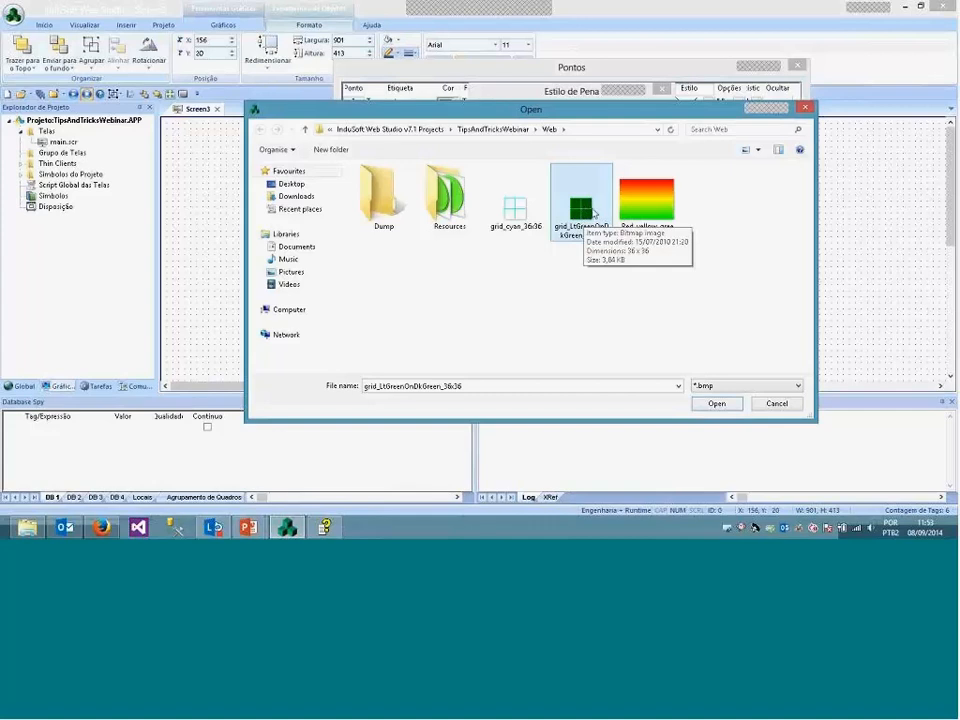
left_click(710, 404)
left_click(583, 289)
left_click(726, 315)
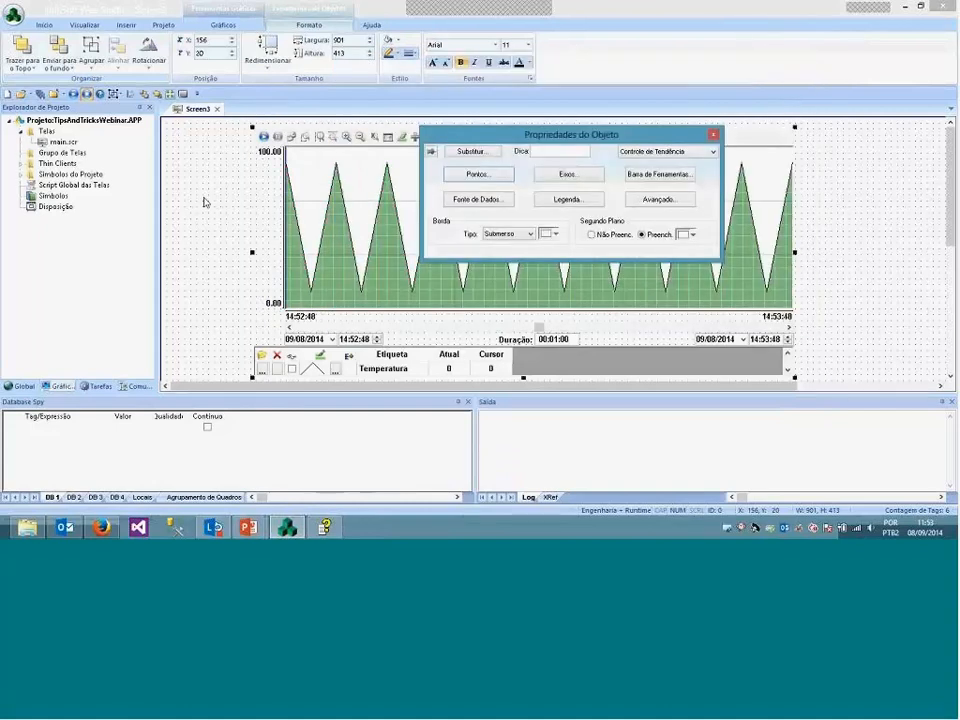
key("Escape")
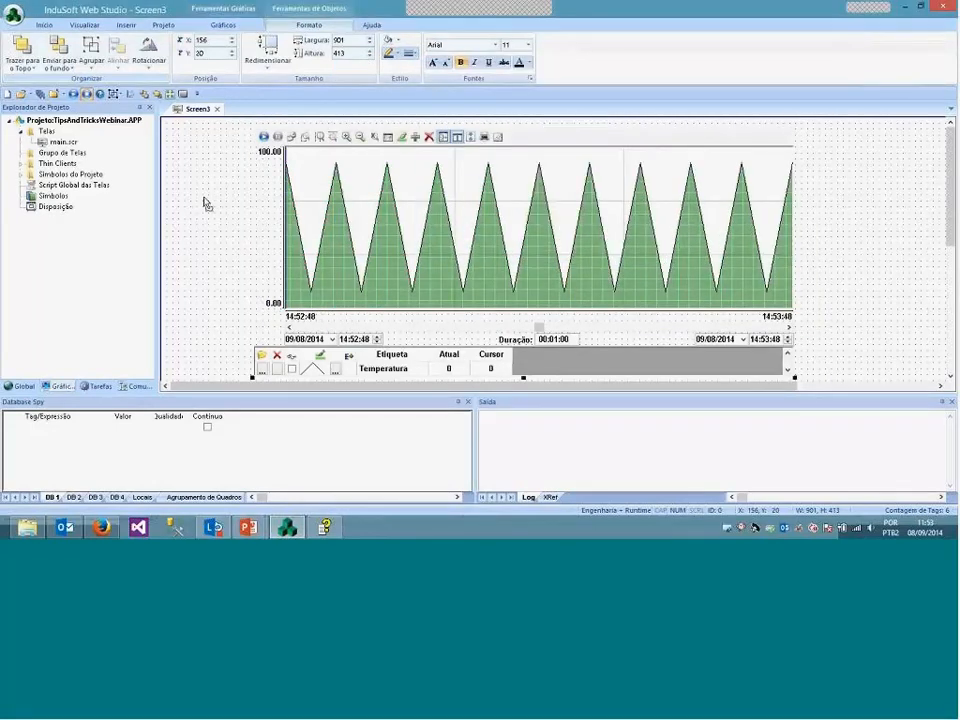
Check the trend on the runtime screen and return to the screen editor
left_click(170, 125)
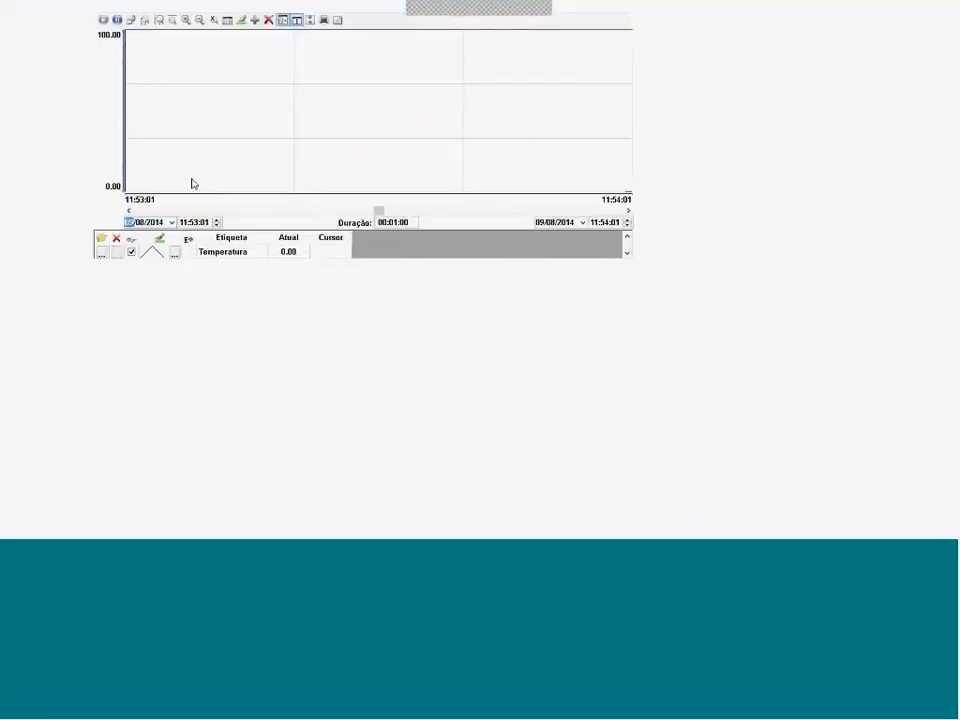
key("alt+Tab")
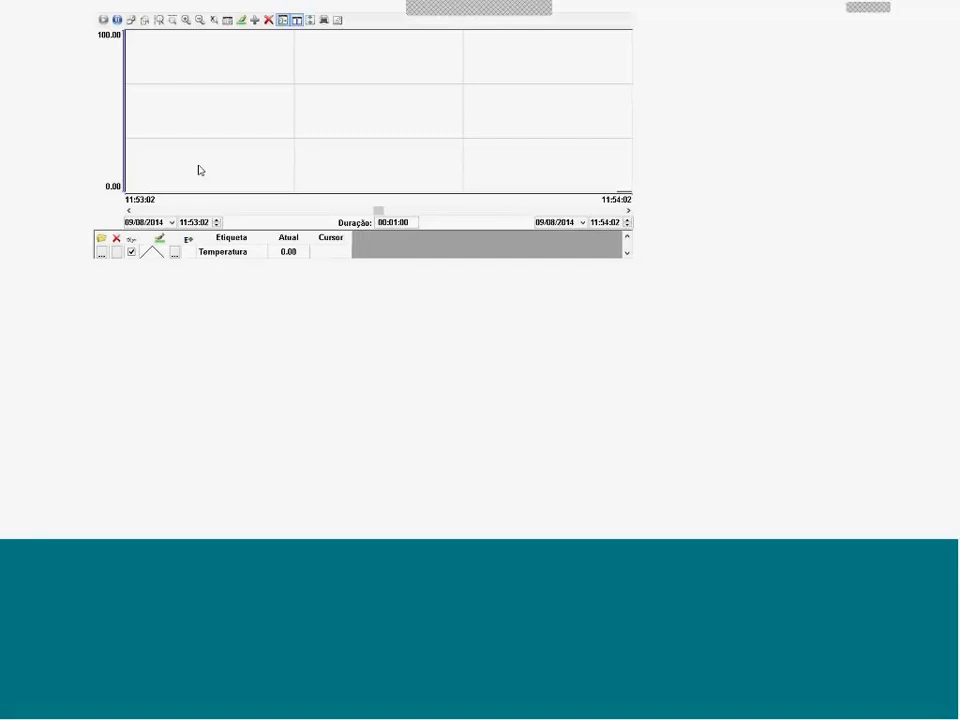
key("alt+Tab")
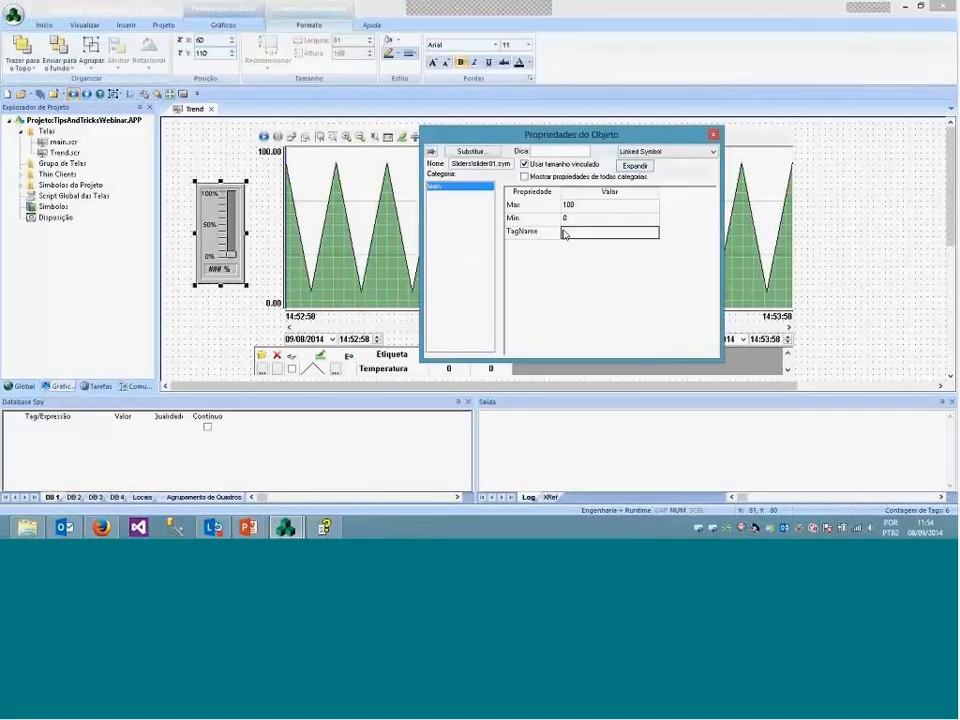
Link the slider symbol beside the trend to the Temperatura tag through its TagName property
type("Tempera")
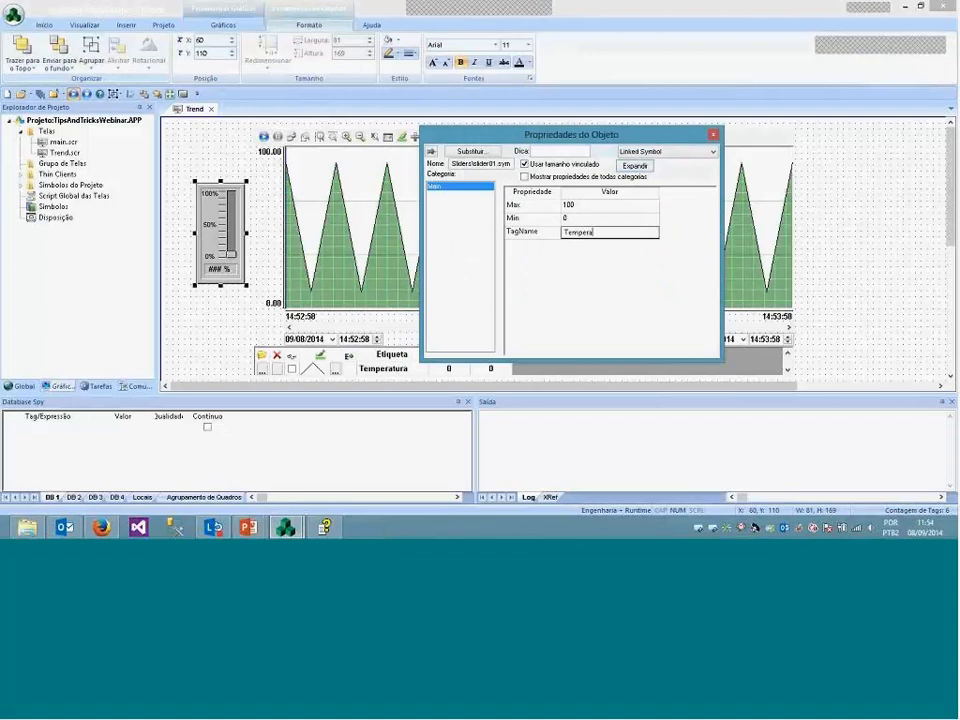
type("tura")
key("Return")
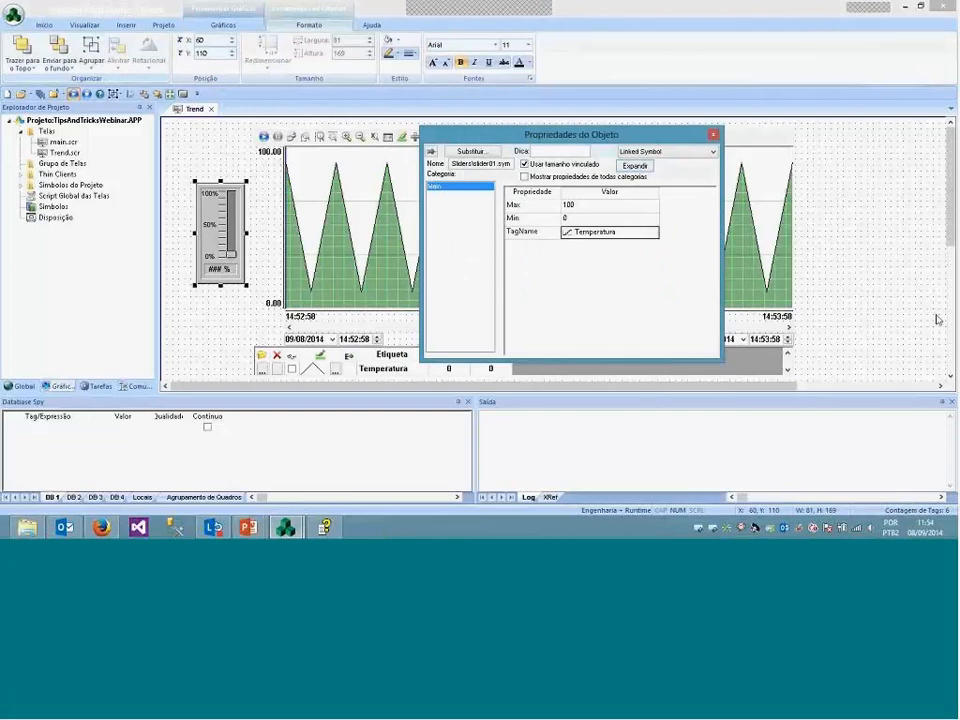
Test the Temperatura slider on the runtime screen by moving it to about 49%, and return to the screen editor
left_click(208, 148)
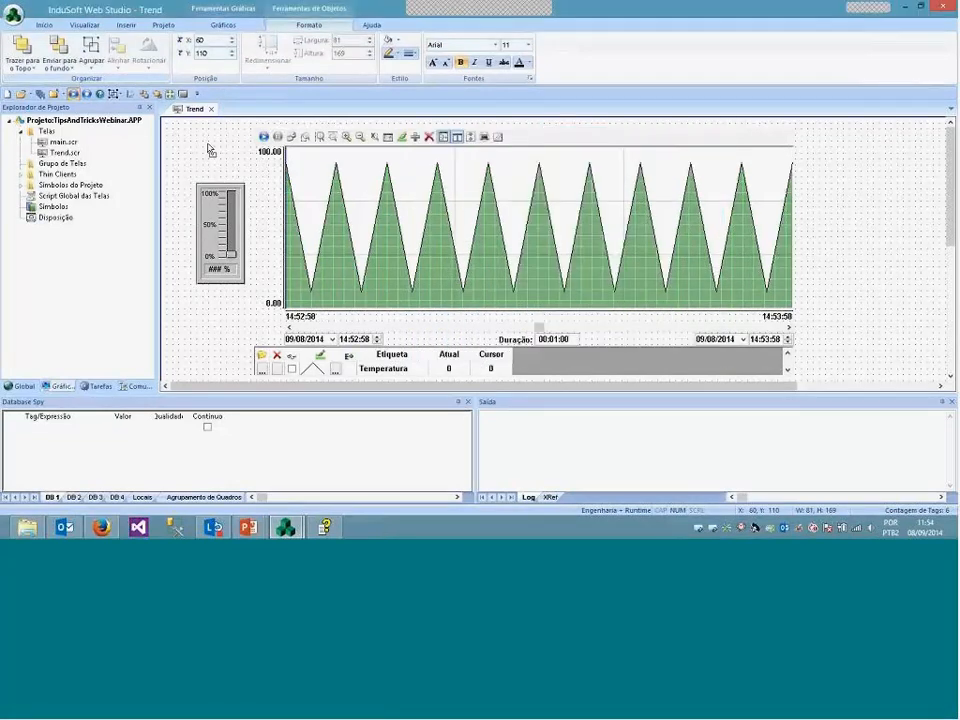
key("alt+Tab")
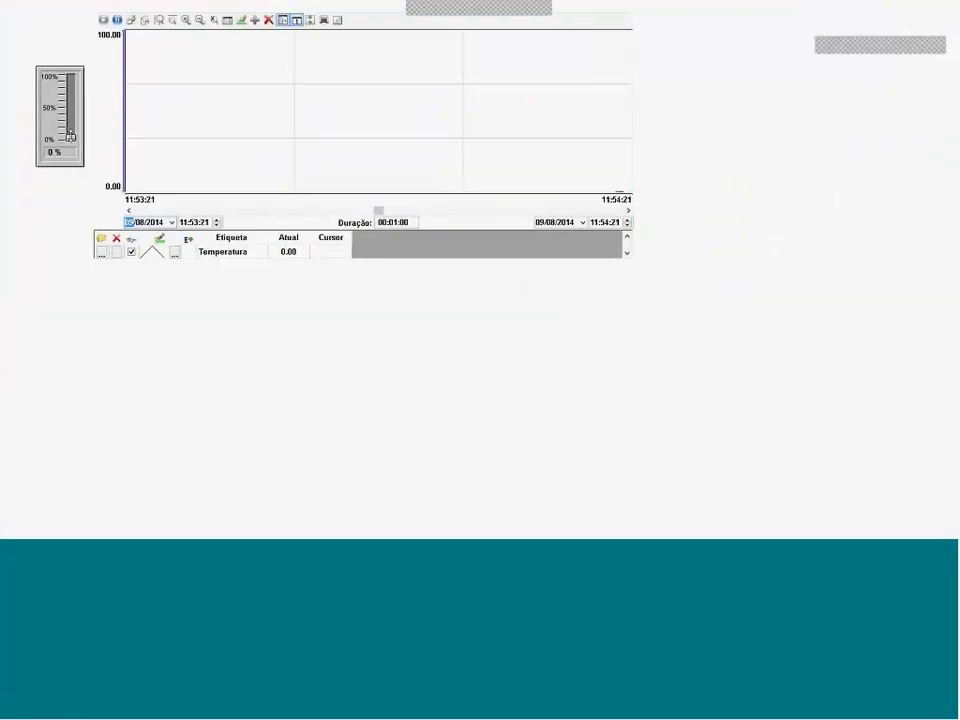
left_click_drag(70, 135, 72, 107)
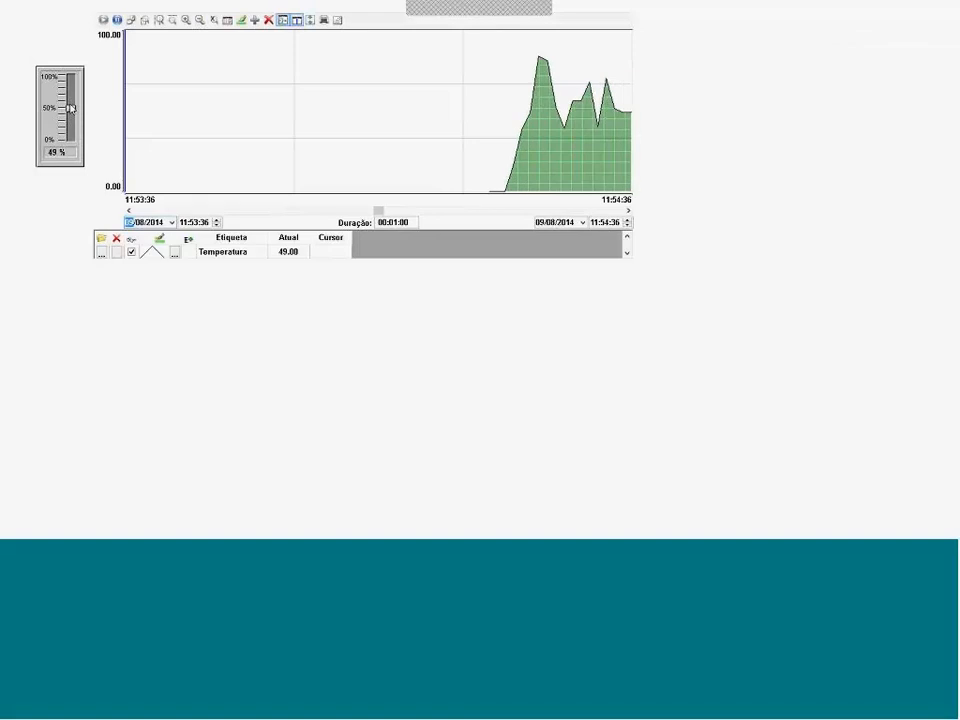
key("alt+Tab")
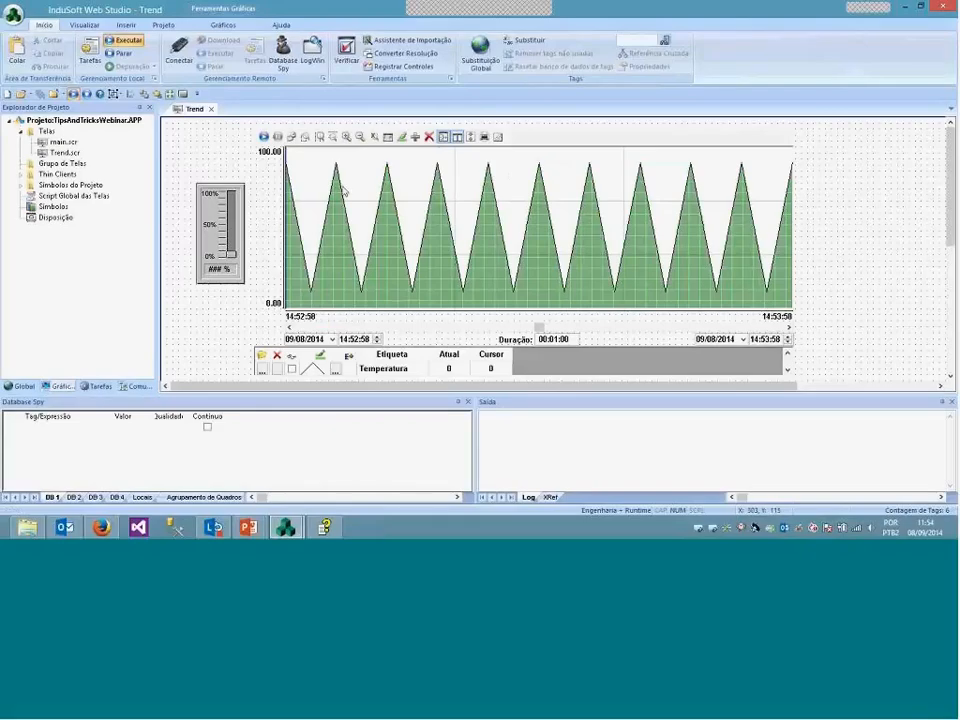
Use the bitmap grid_cyan_36x36 as the Temperatura point's fill pattern, apply it to the trend and save the screen
double_click(342, 192)
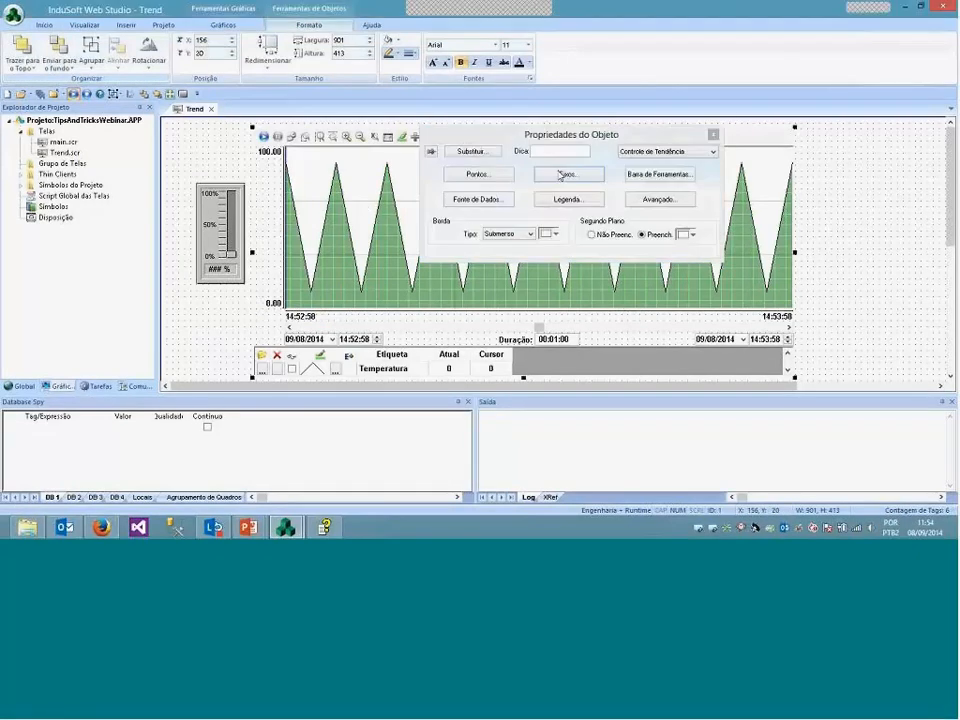
left_click(479, 174)
left_click(709, 104)
left_click(645, 247)
left_click(655, 205)
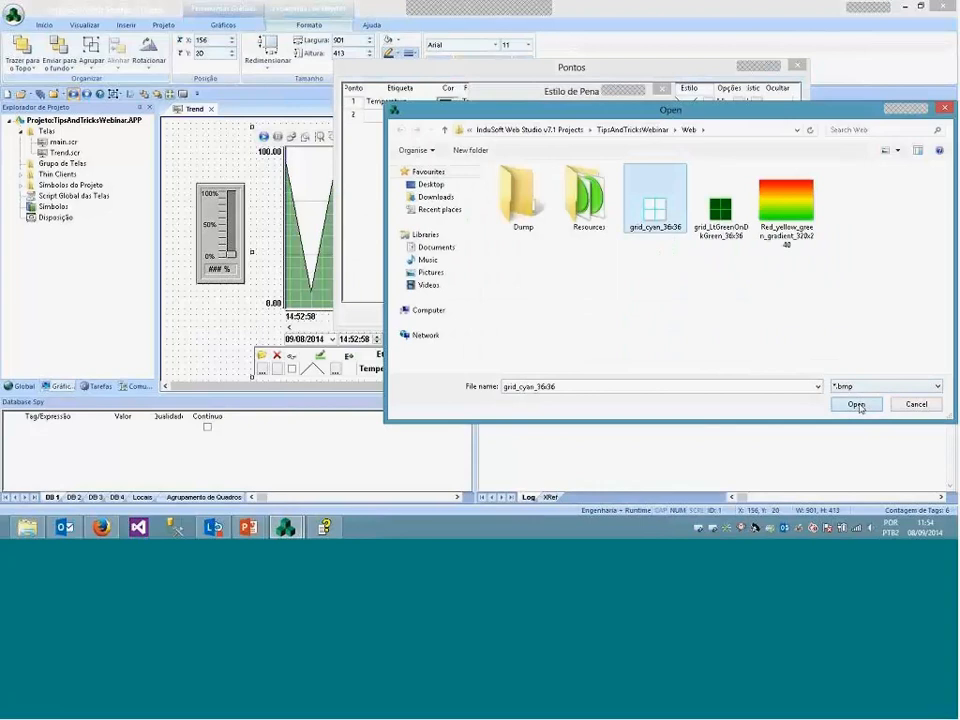
left_click(857, 404)
left_click(581, 287)
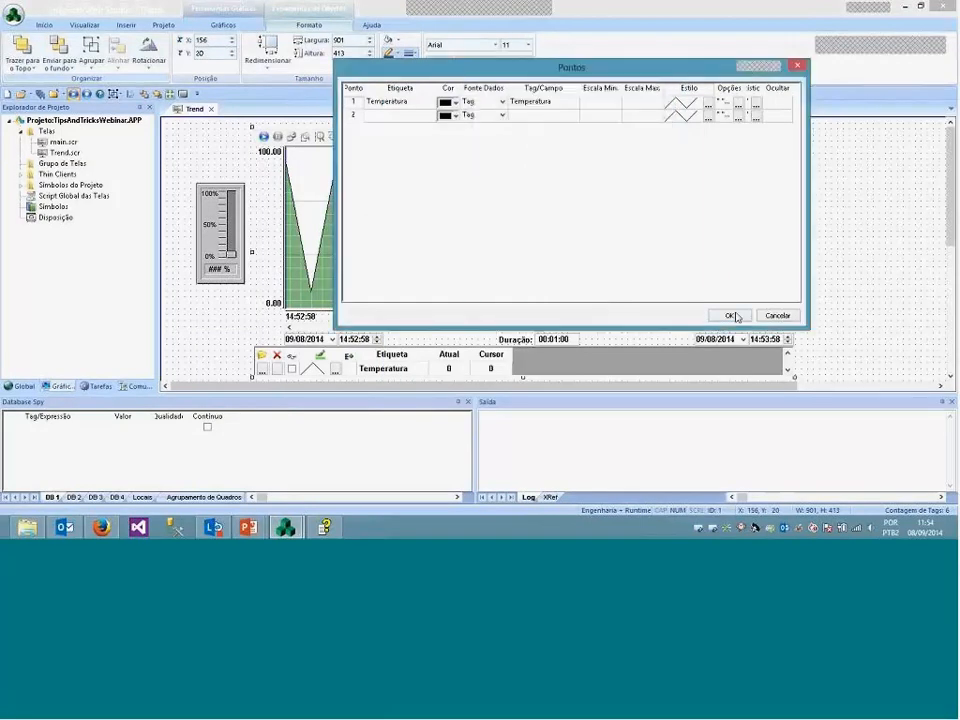
left_click(731, 315)
left_click(188, 118)
right_click(189, 108)
left_click(210, 117)
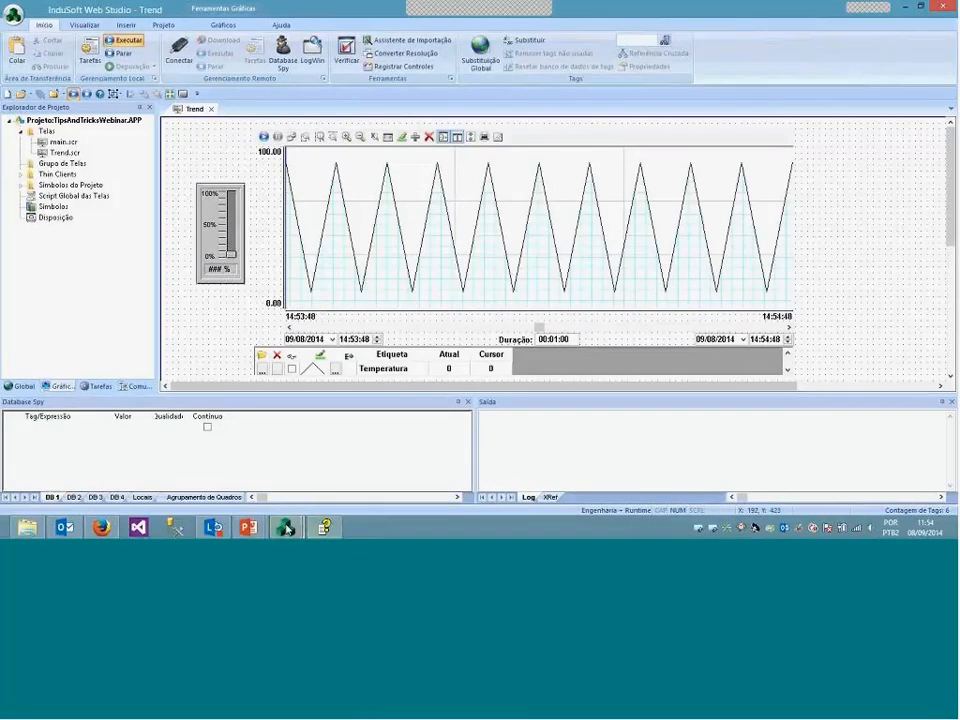
Test the cyan grid fill on the runtime screen by moving the slider to about 73%, and return to the editor
mouse_move(287, 527)
left_click(371, 451)
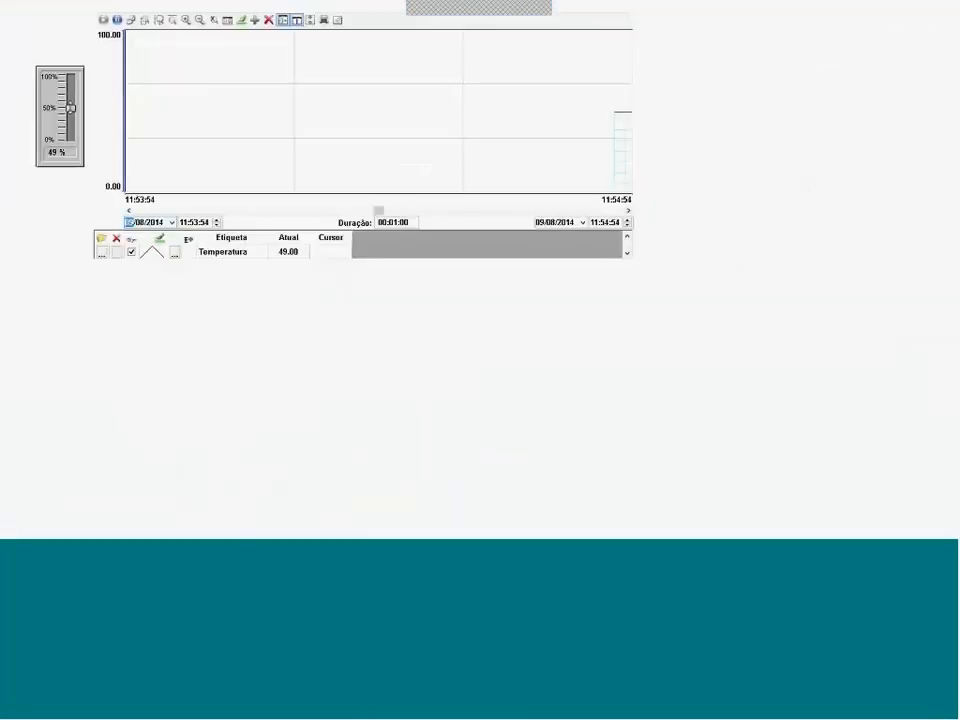
left_click_drag(70, 121, 70, 91)
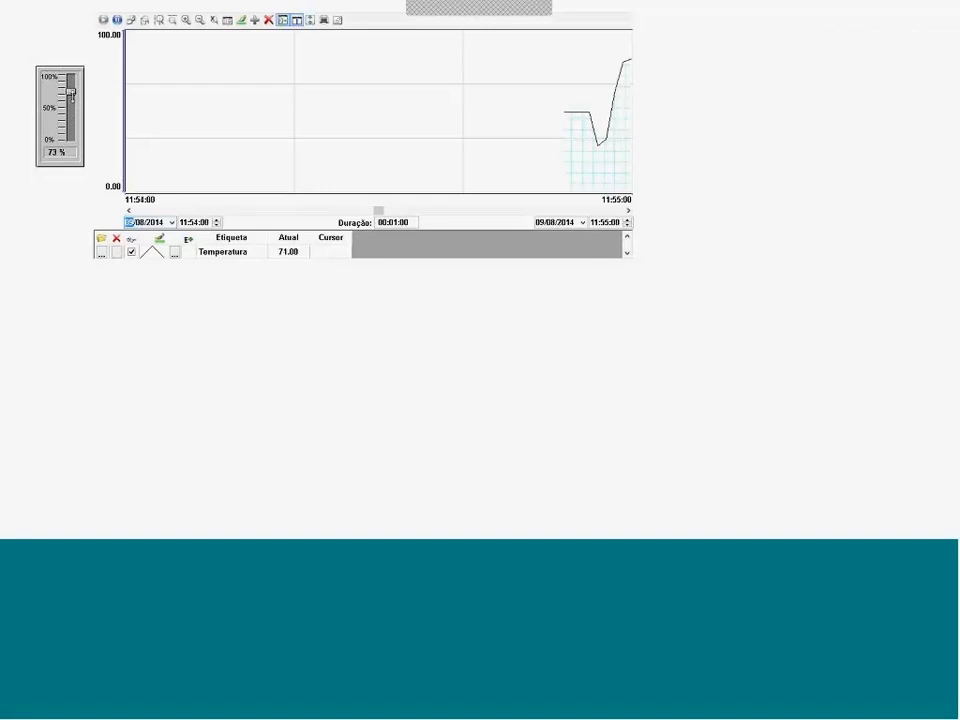
key("alt+Tab")
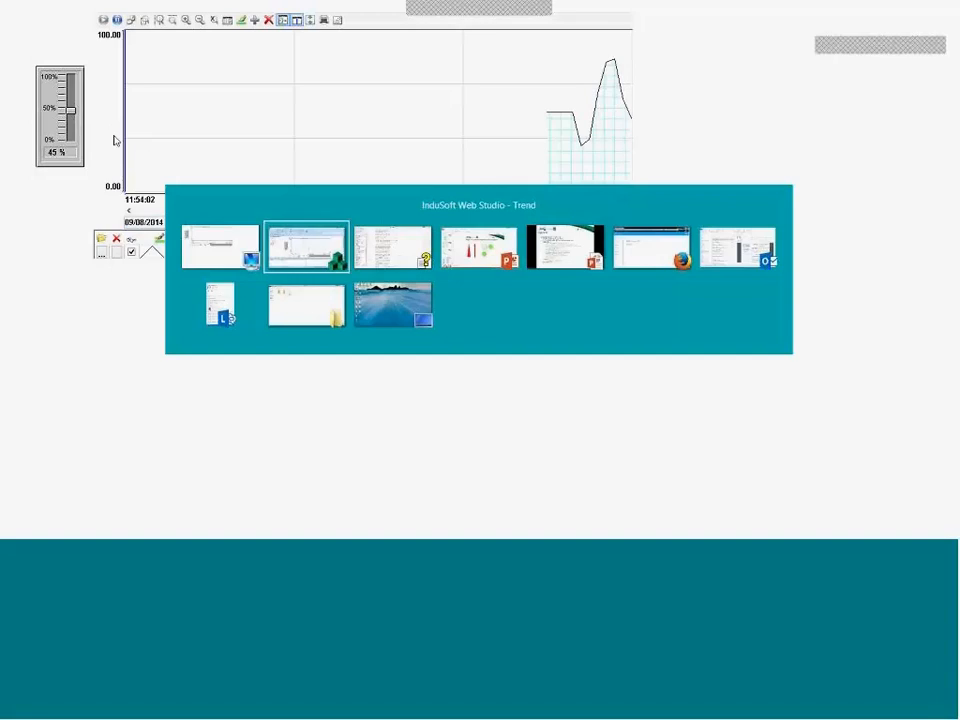
Choose the bitmap Red_yellow_green_gradient_320x240 as the pattern file in the Temperatura point's pen style
double_click(340, 228)
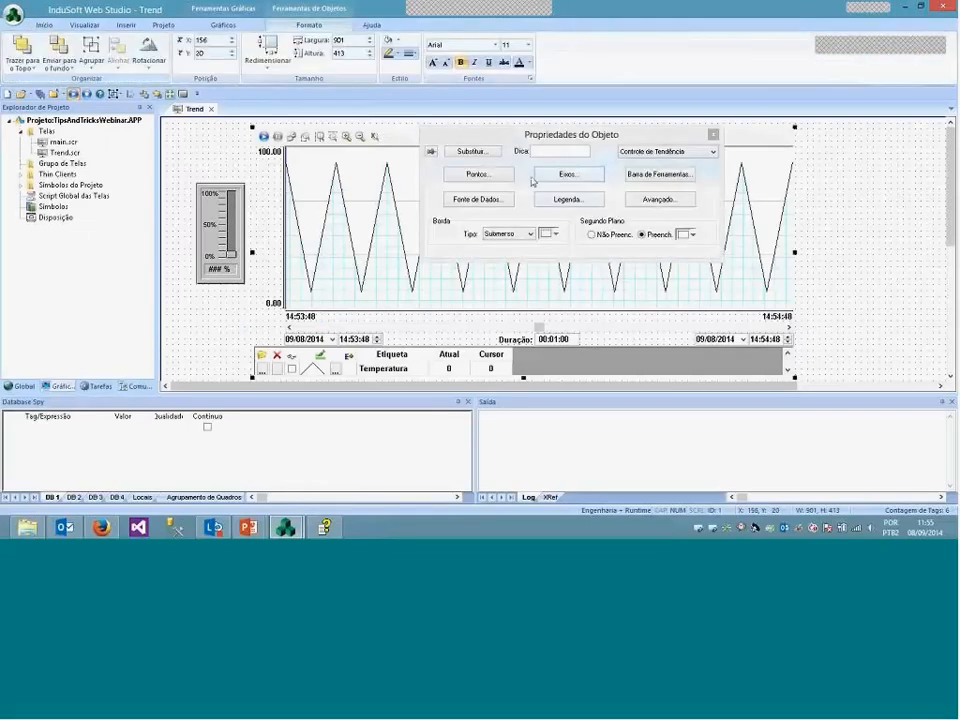
left_click(488, 176)
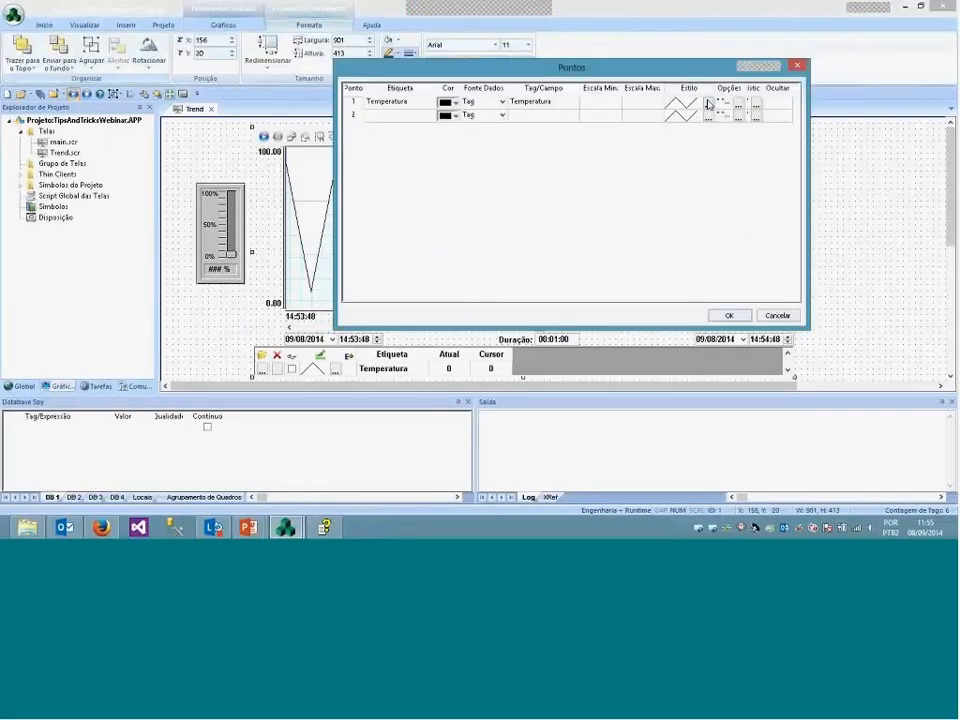
left_click(707, 104)
left_click(646, 246)
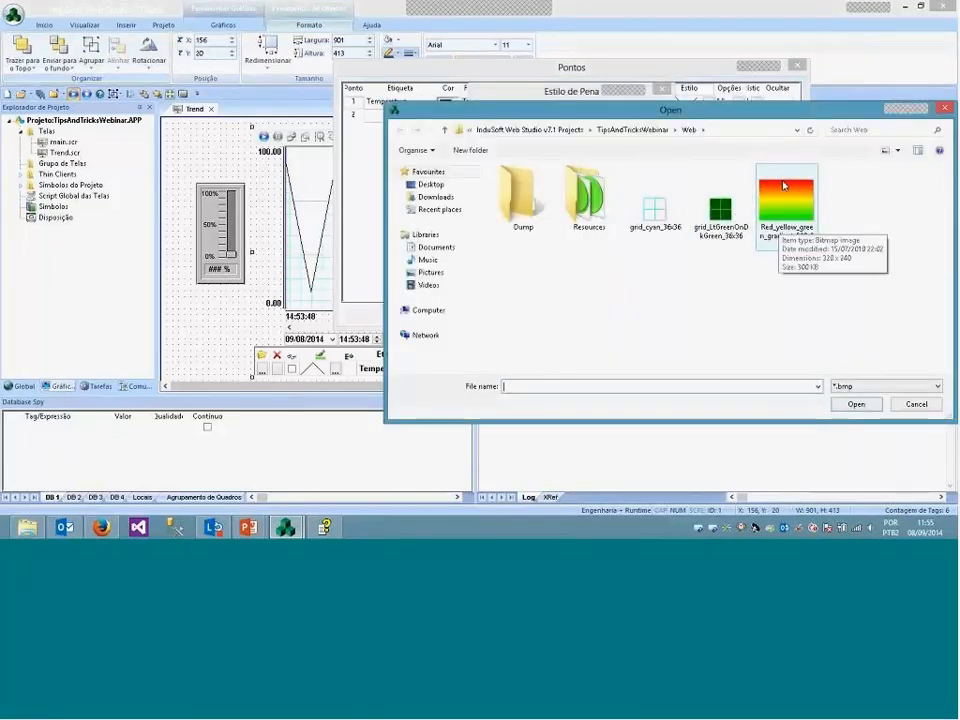
left_click(783, 185)
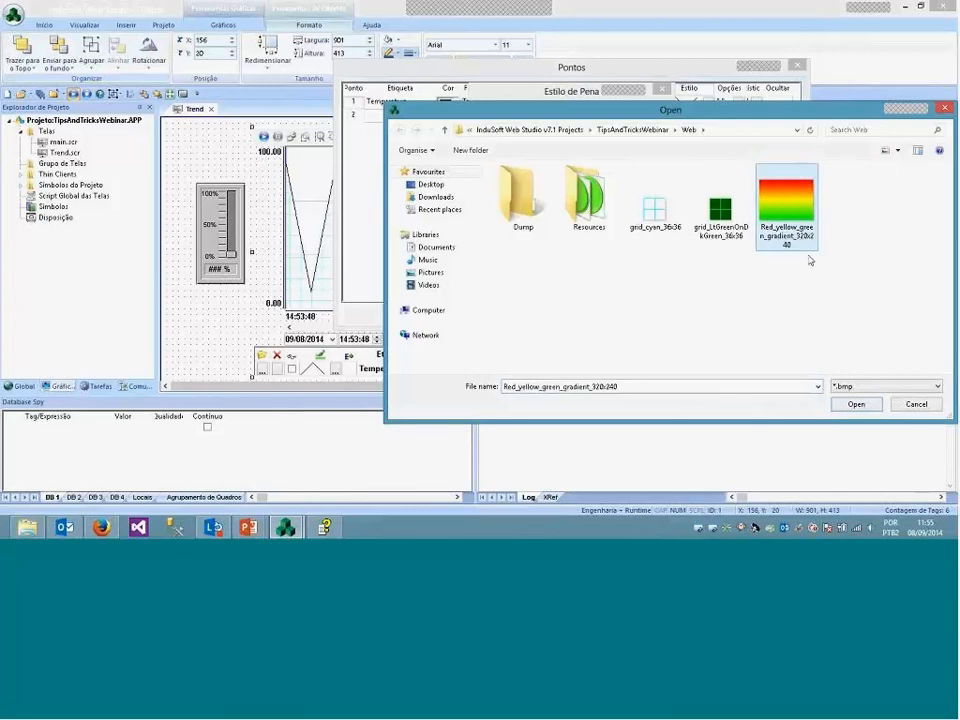
left_click(855, 404)
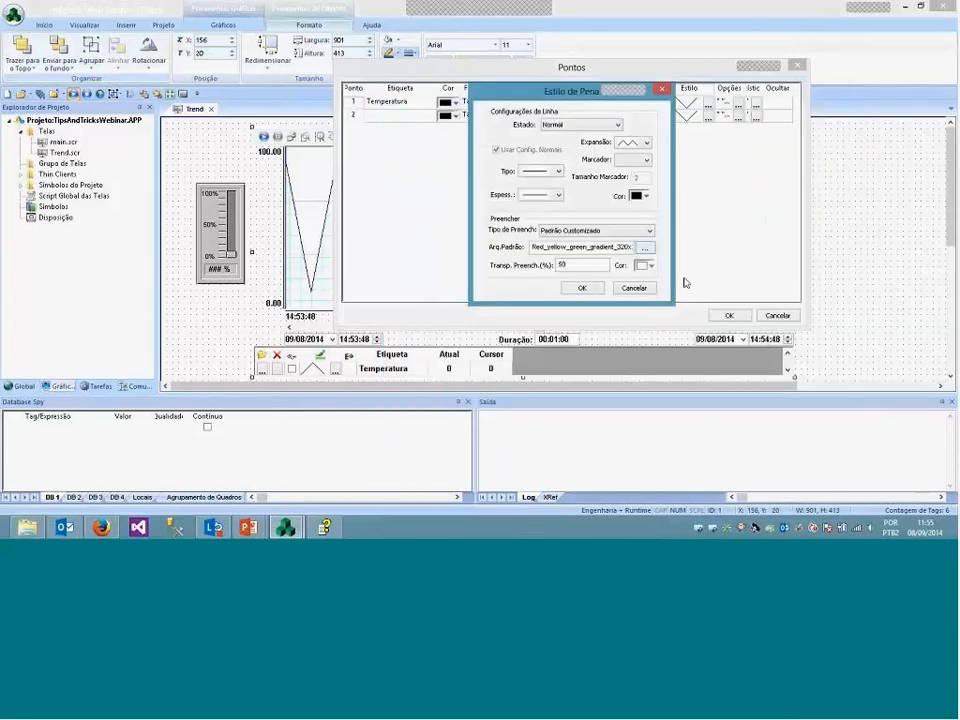
Set the pen style's fill transparency to 0% and apply the point settings to the trend
left_click_drag(569, 265, 528, 269)
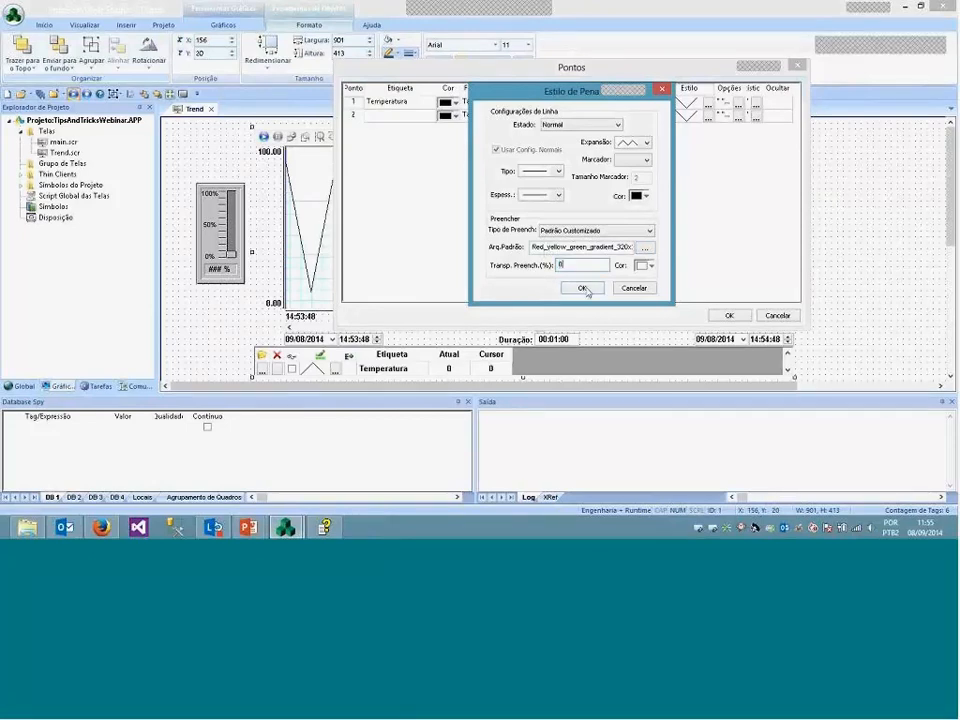
left_click(582, 288)
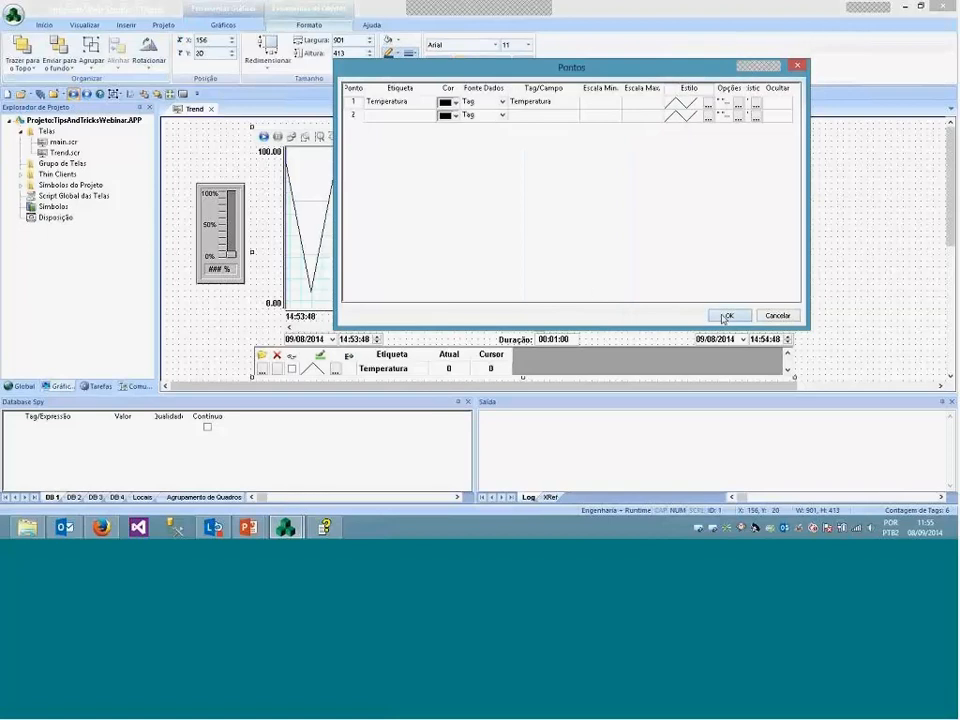
left_click(729, 315)
key("Escape")
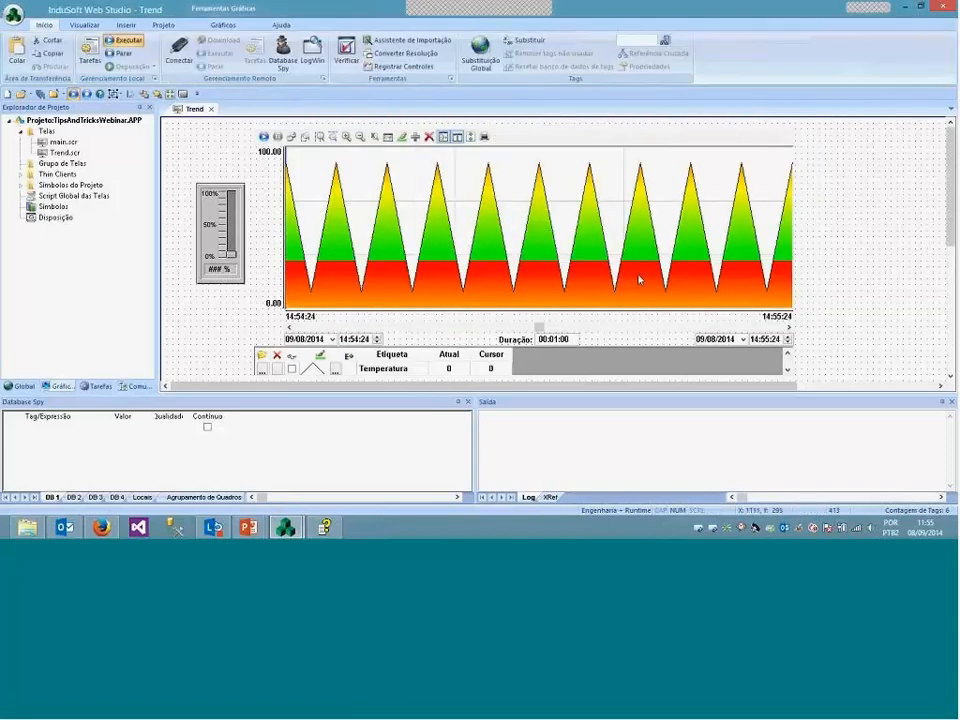
Shorten the trend object from its lower edge until the gradient bitmap fits the plot height without repeating
left_click(639, 279)
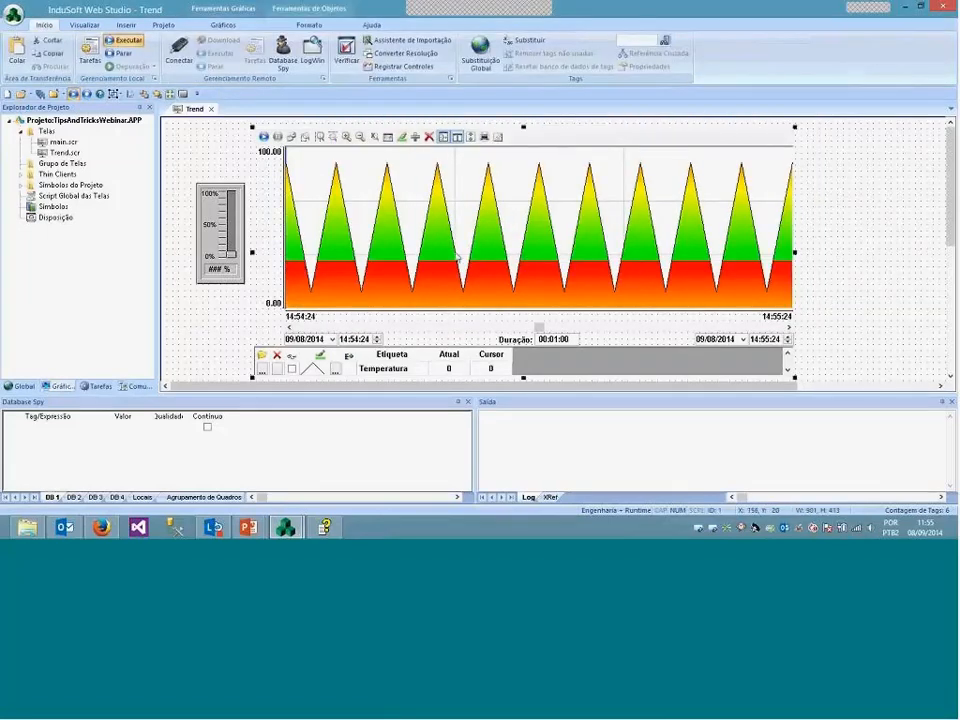
left_click_drag(522, 375, 523, 380)
left_click(851, 289)
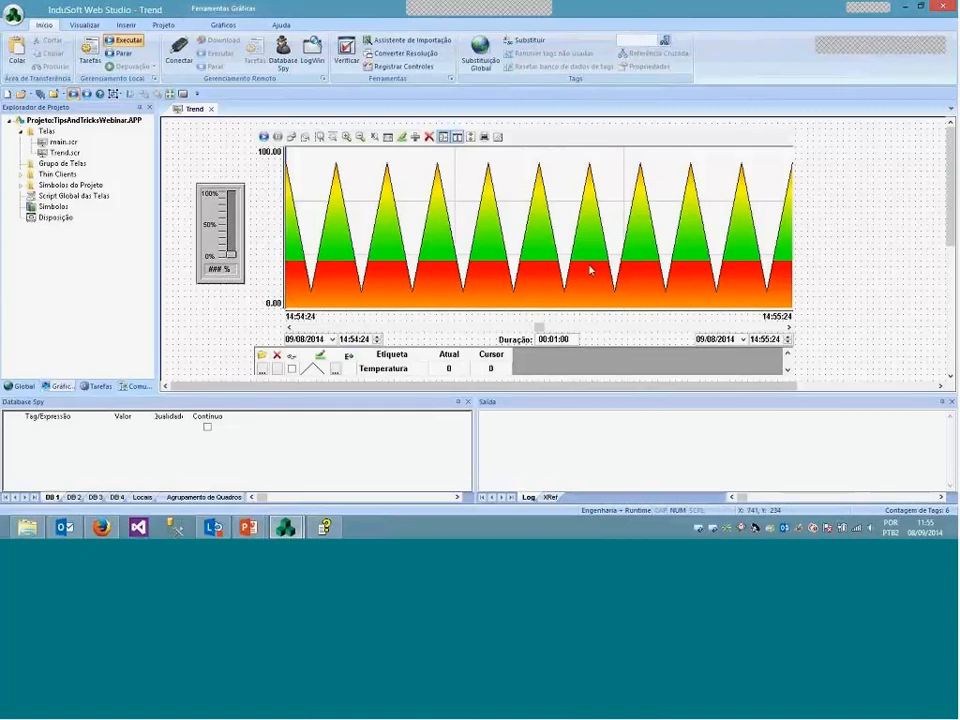
scroll(590, 270, "down", 1)
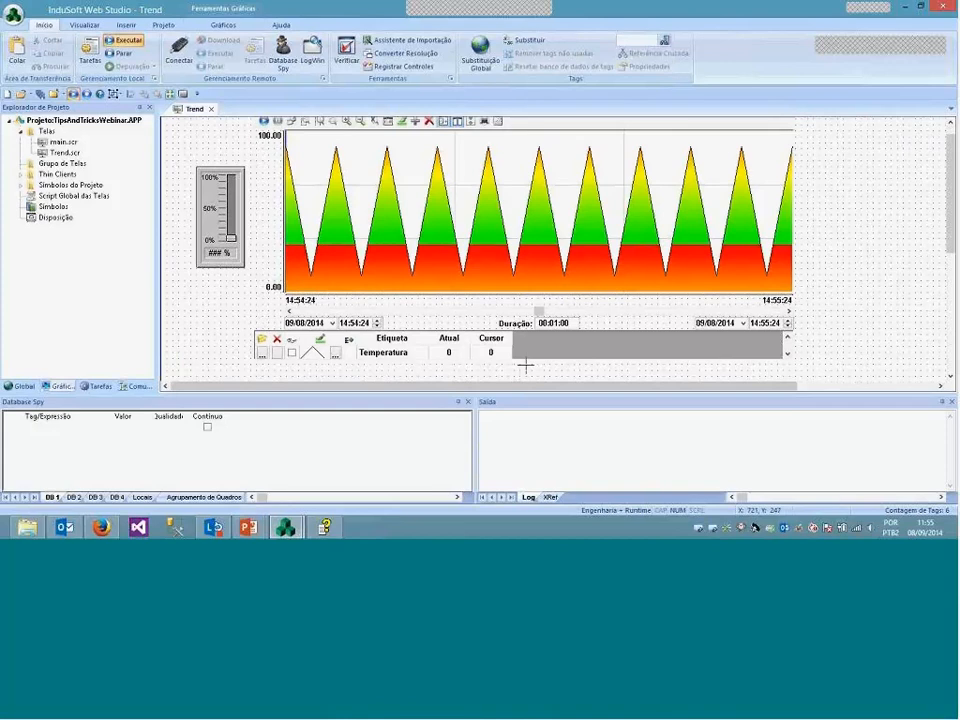
left_click_drag(525, 365, 525, 364)
key("ctrl+z")
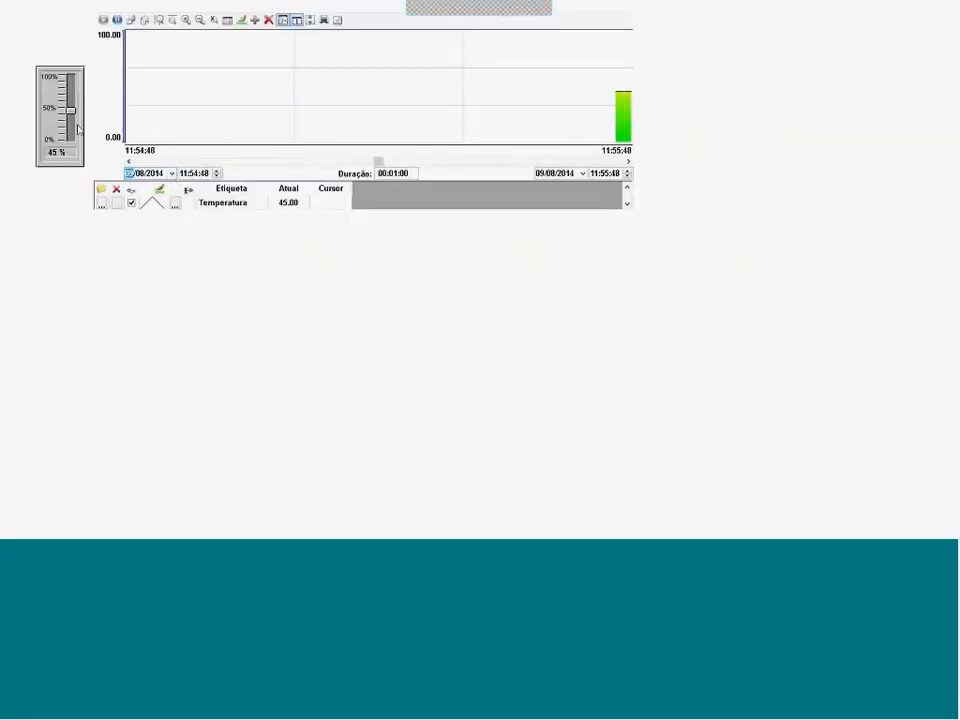
Test the gradient fill on the runtime screen by moving the slider between about 20% and 100%, and return to the editor
left_click_drag(70, 112, 70, 124)
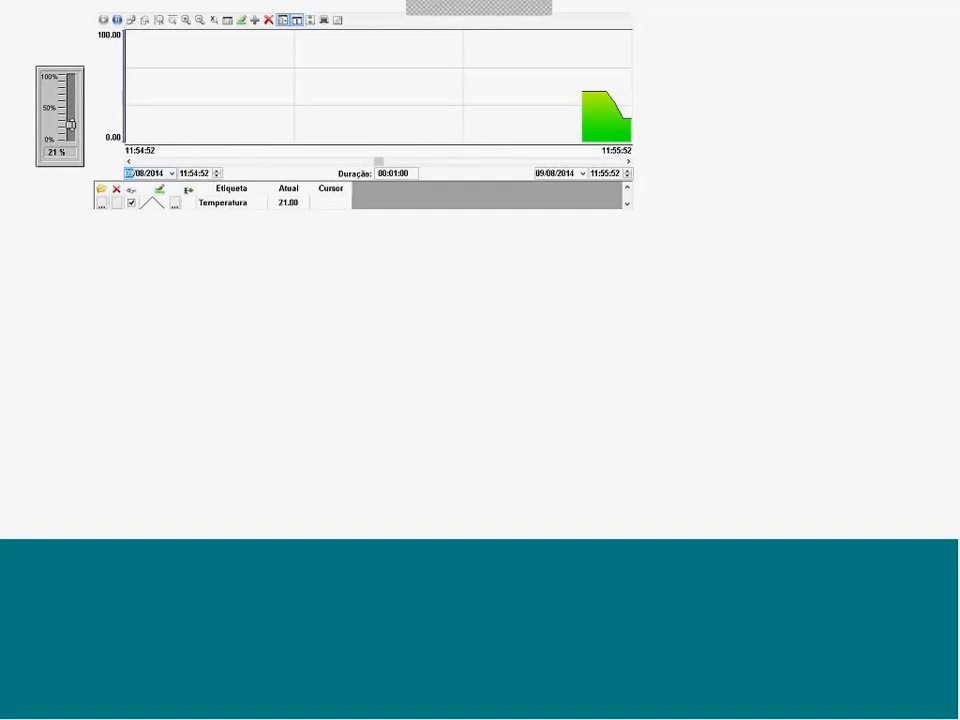
left_click_drag(70, 124, 70, 62)
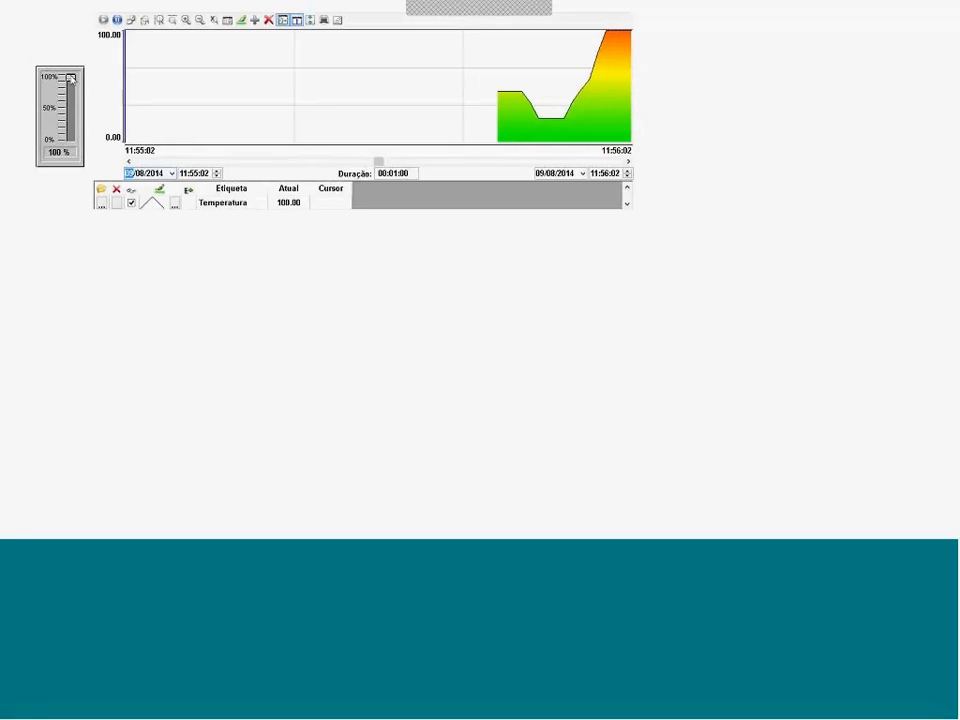
mouse_move(70, 77)
left_mouse_down()
mouse_move(70, 112)
mouse_move(70, 76)
left_mouse_up()
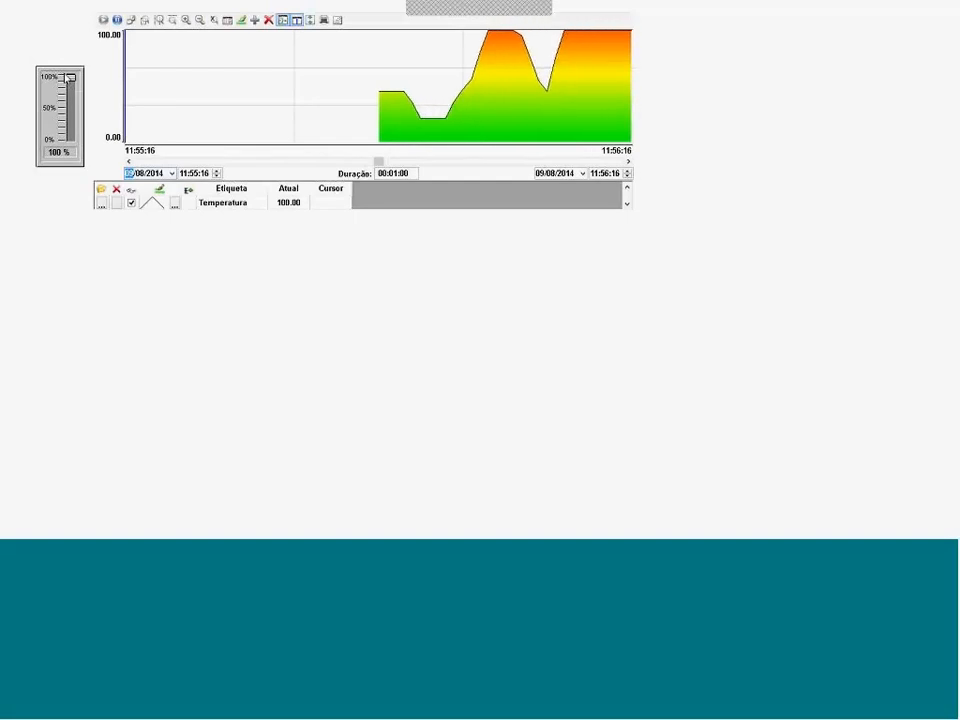
mouse_move(70, 77)
left_mouse_down()
mouse_move(70, 123)
mouse_move(70, 79)
left_mouse_up()
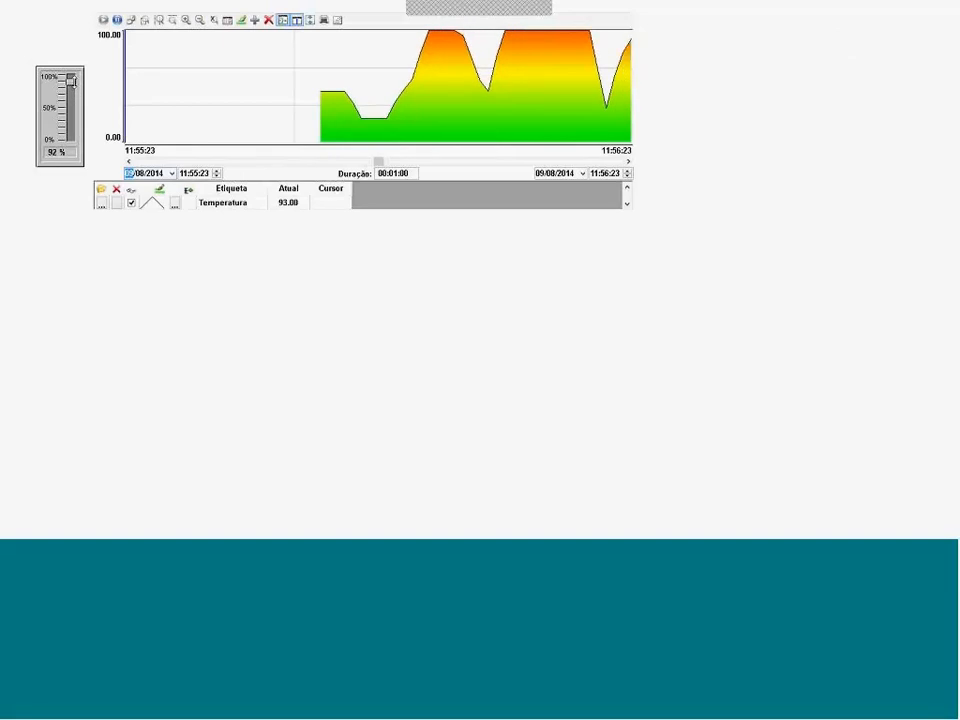
left_click_drag(71, 80, 71, 125)
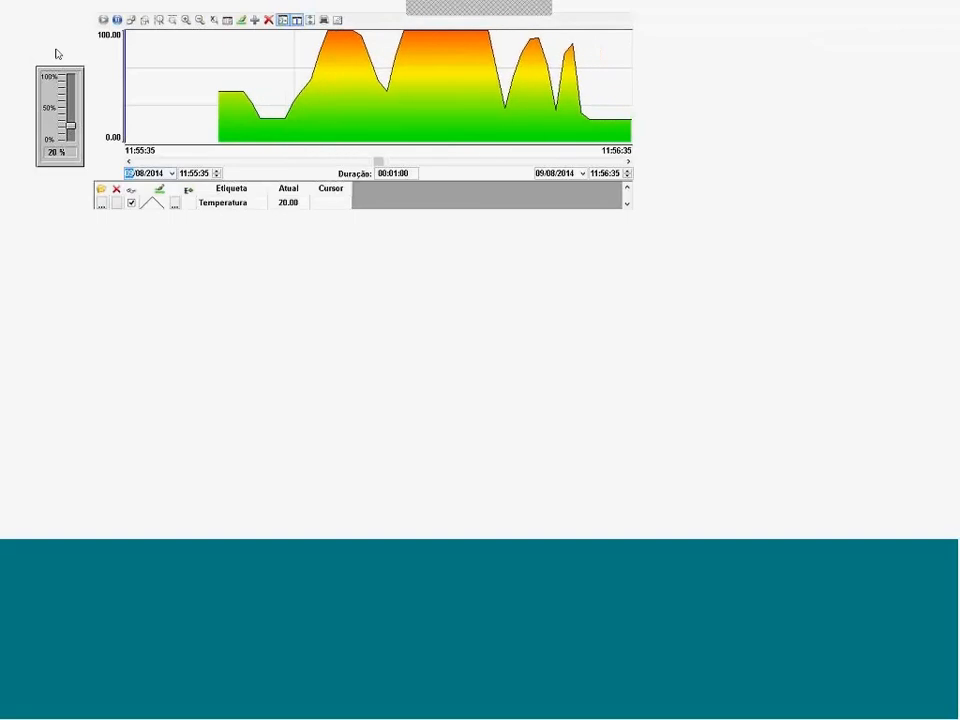
key("alt+Tab")
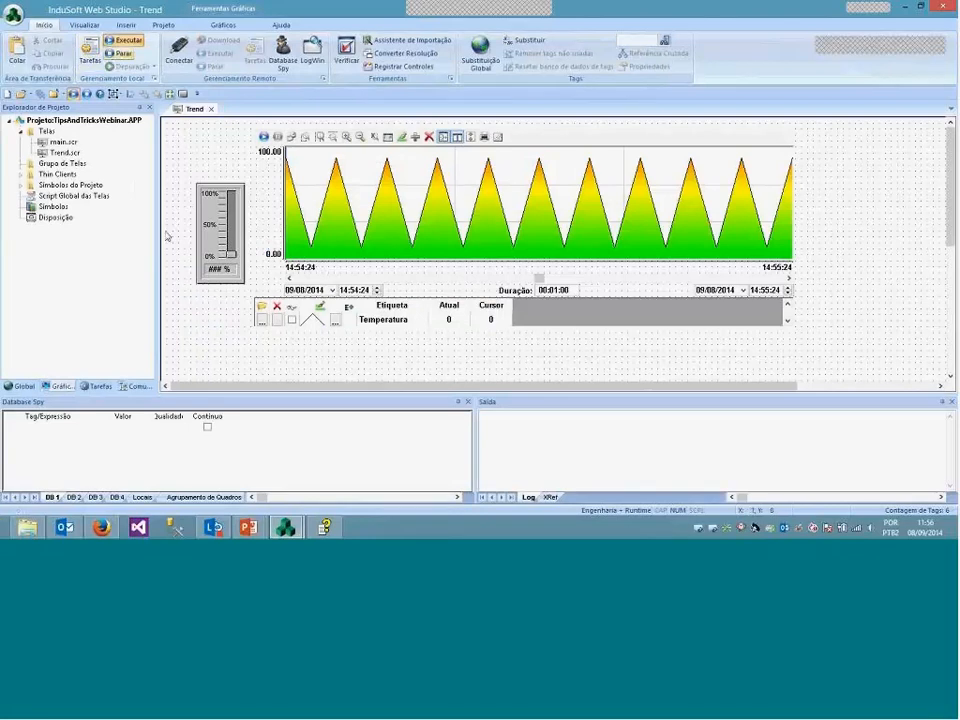
Stop the running project, check the Agenda slide in the PowerPoint slide show and return to InduSoft Web Studio
left_click(116, 54)
left_click(248, 526)
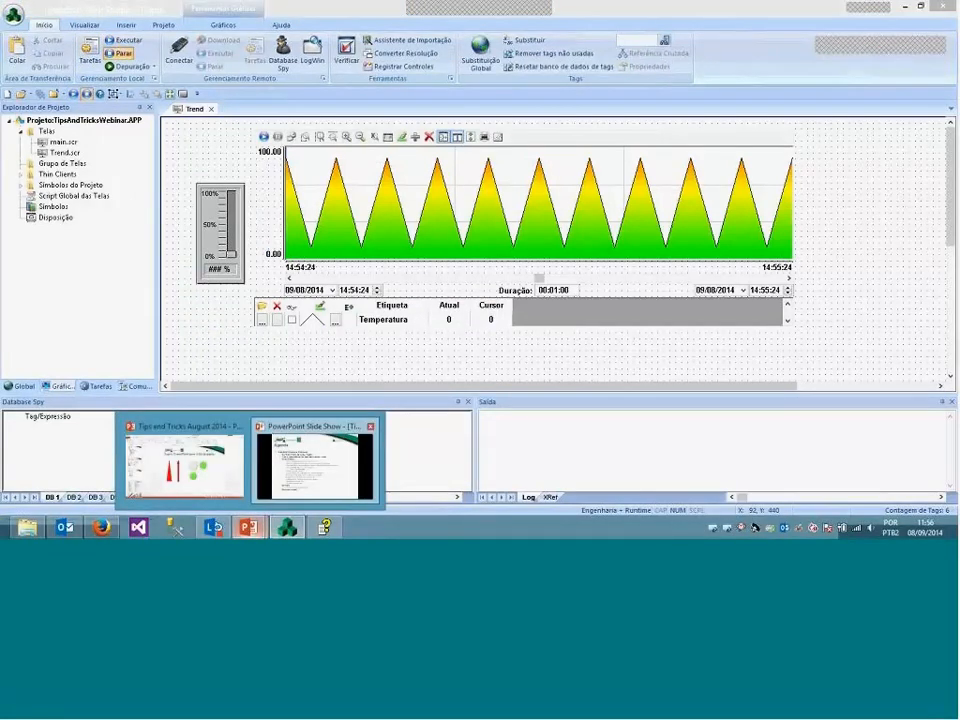
left_click(315, 460)
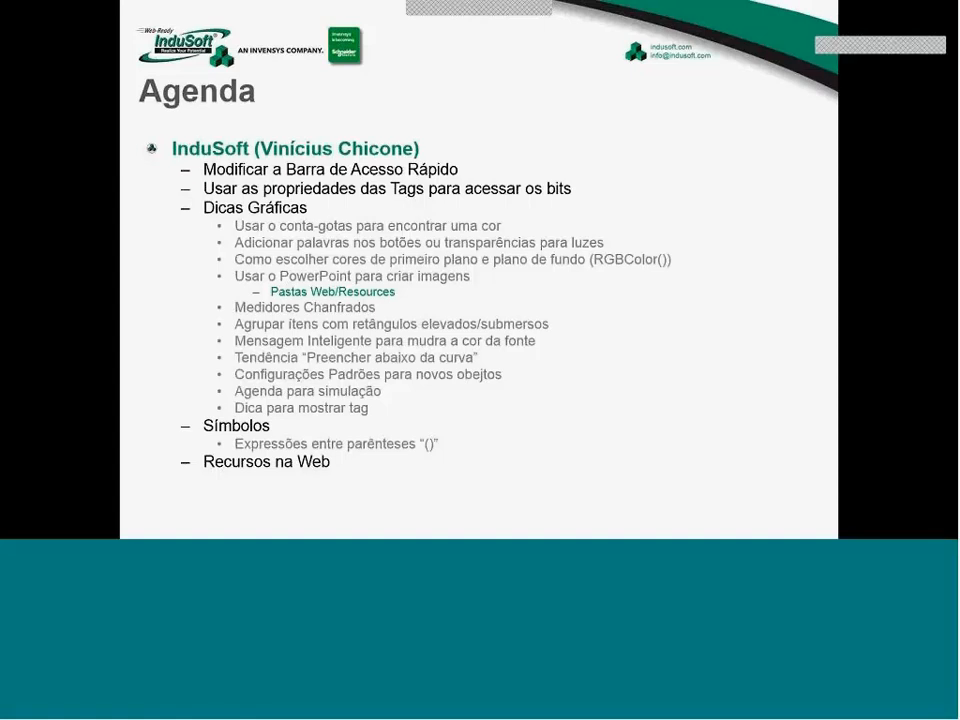
key("alt+Tab")
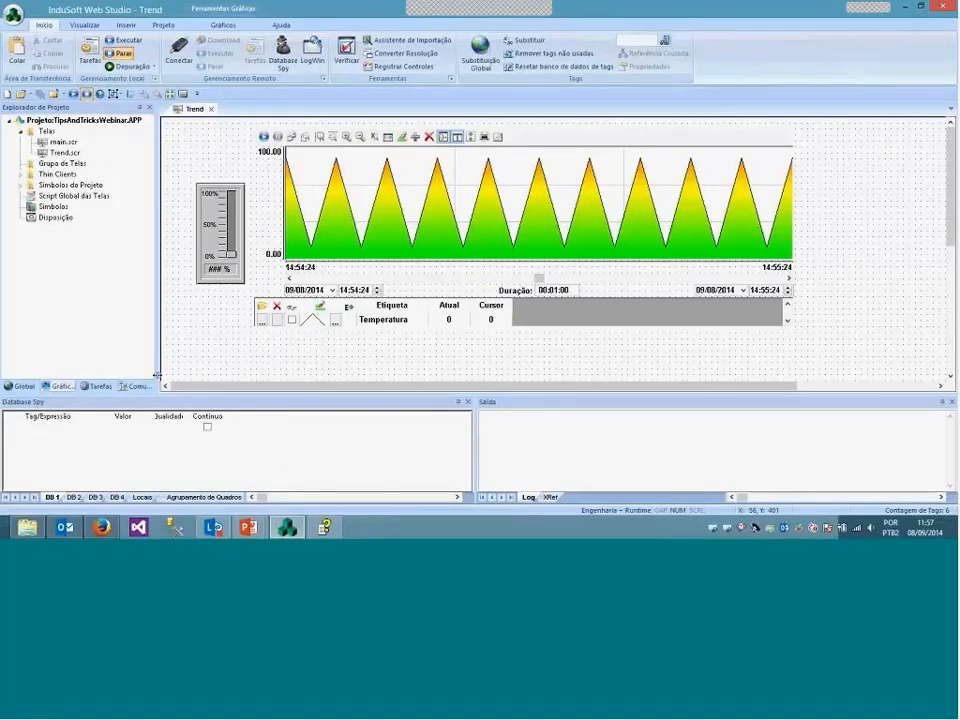
Insert a new schedule worksheet under Agendas and widen its columns from Disparo through Desativar
left_click(100, 387)
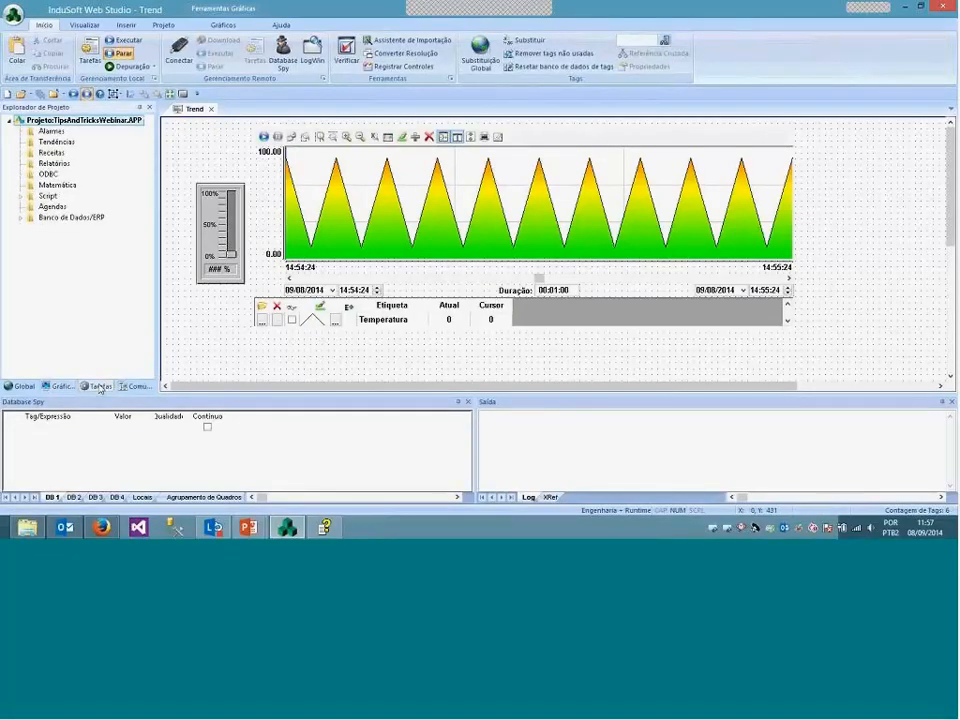
right_click(66, 211)
left_click(74, 215)
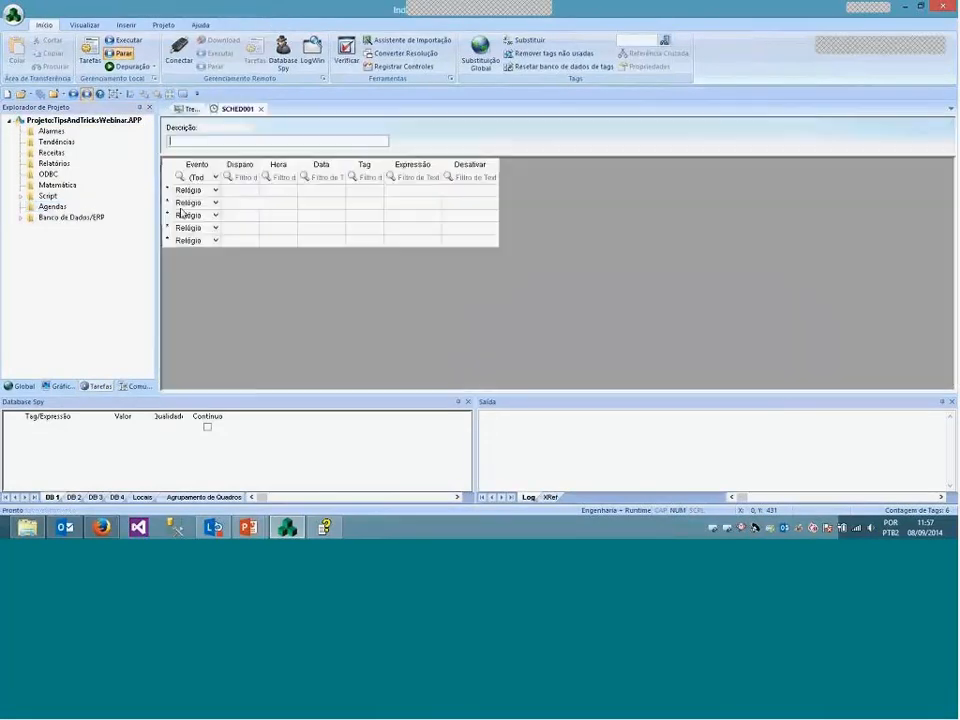
left_click(246, 190)
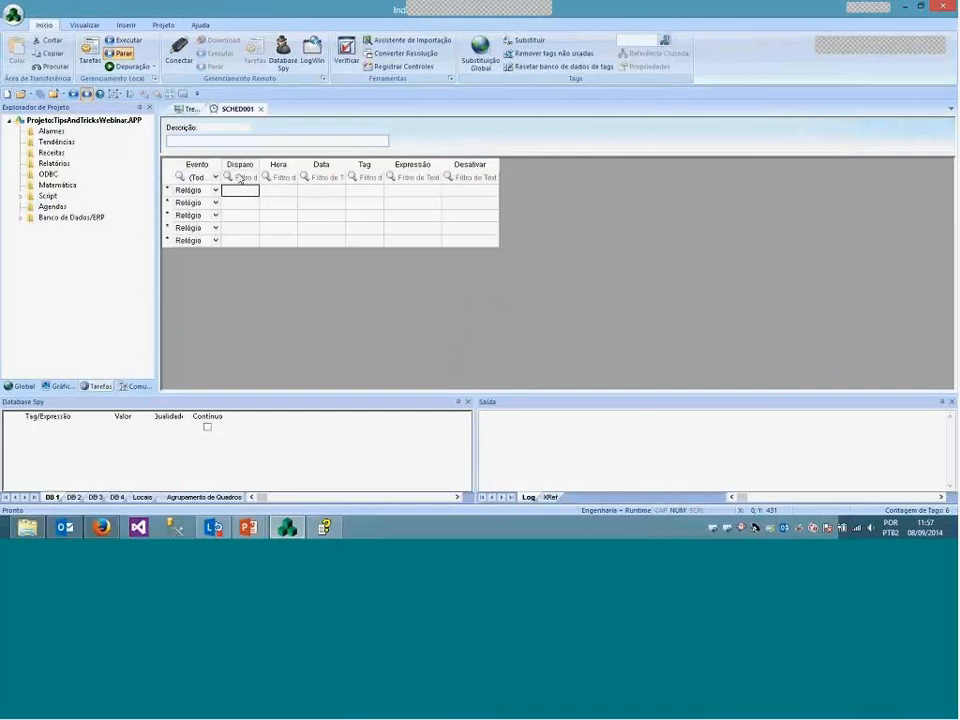
left_click_drag(259, 164, 614, 164)
left_click(408, 166)
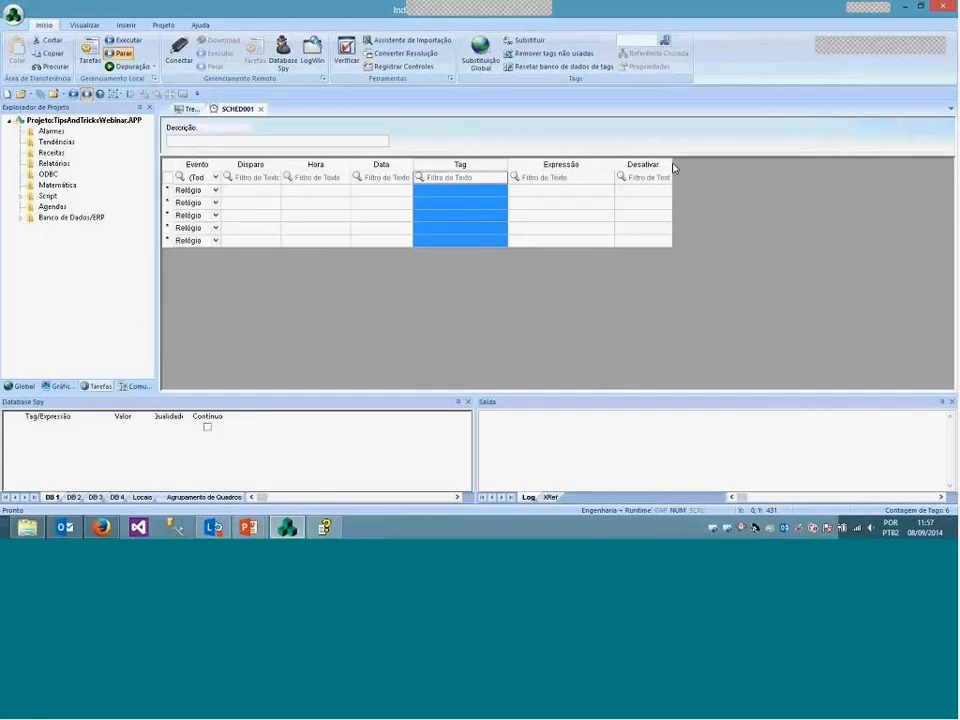
left_click_drag(673, 165, 690, 165)
left_click(257, 197)
Check the event types for the first schedule row, keep Relógio and set its Hora to 00:00:01
left_click(212, 190)
left_click(216, 192)
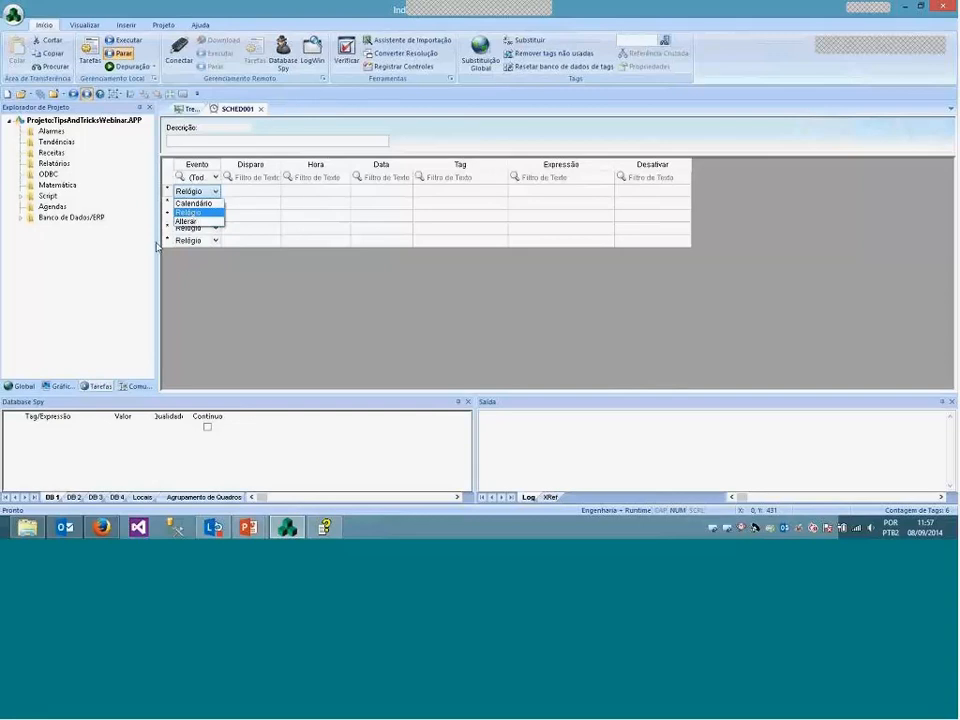
left_click(253, 212)
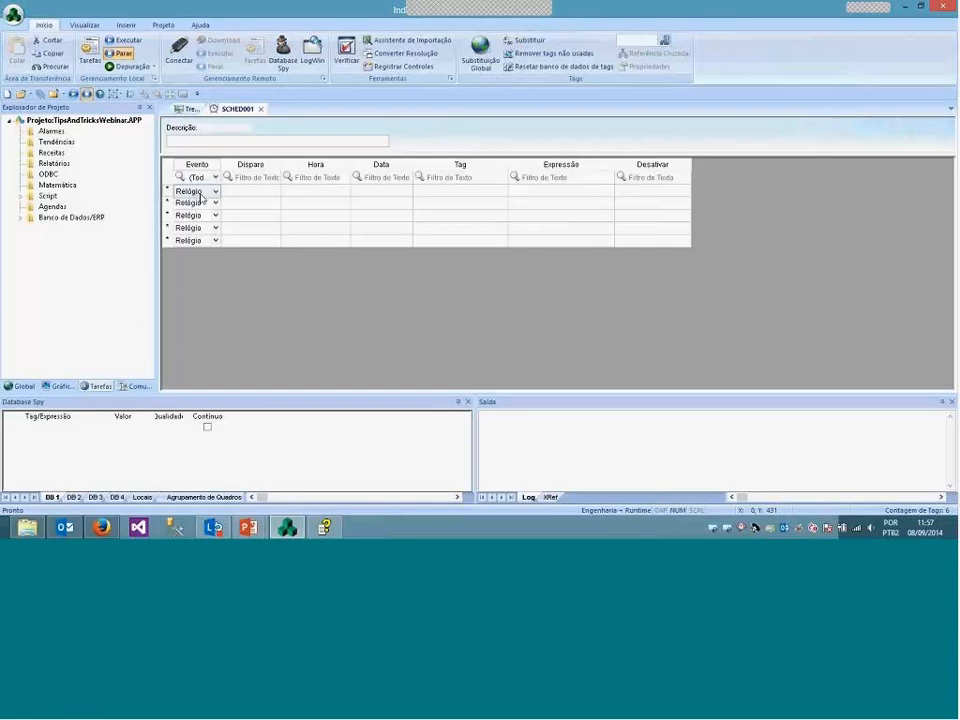
left_click(298, 194)
type("00")
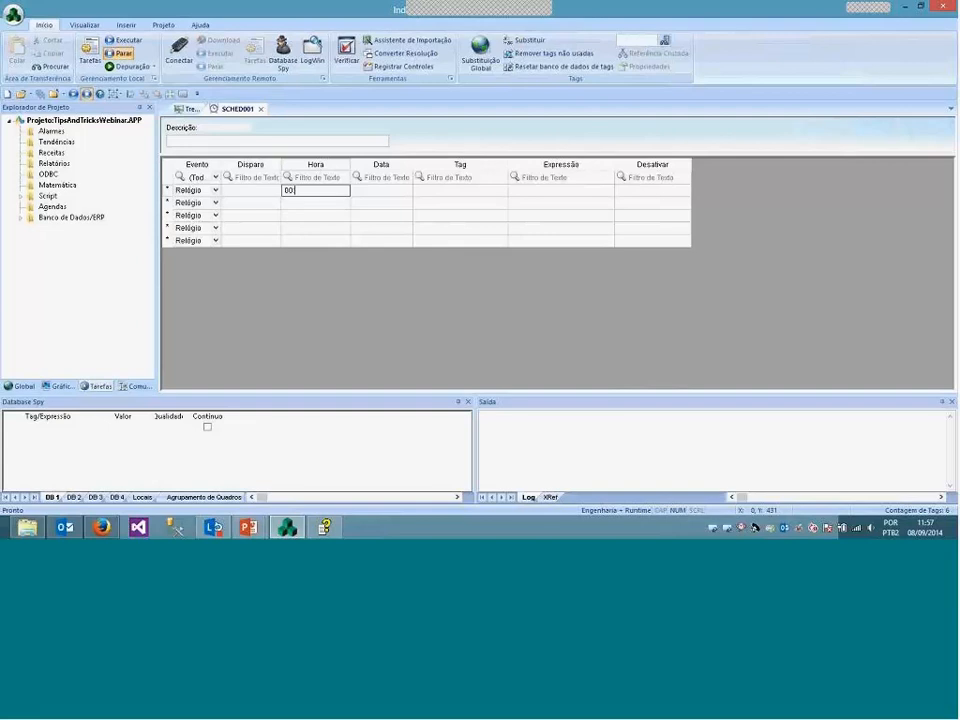
type(":00:01")
key("Return")
Enter Rotation as the first row's tag and create it as an Inteira tag with Servidor scope
key("Tab")
key("Tab")
type("Rot")
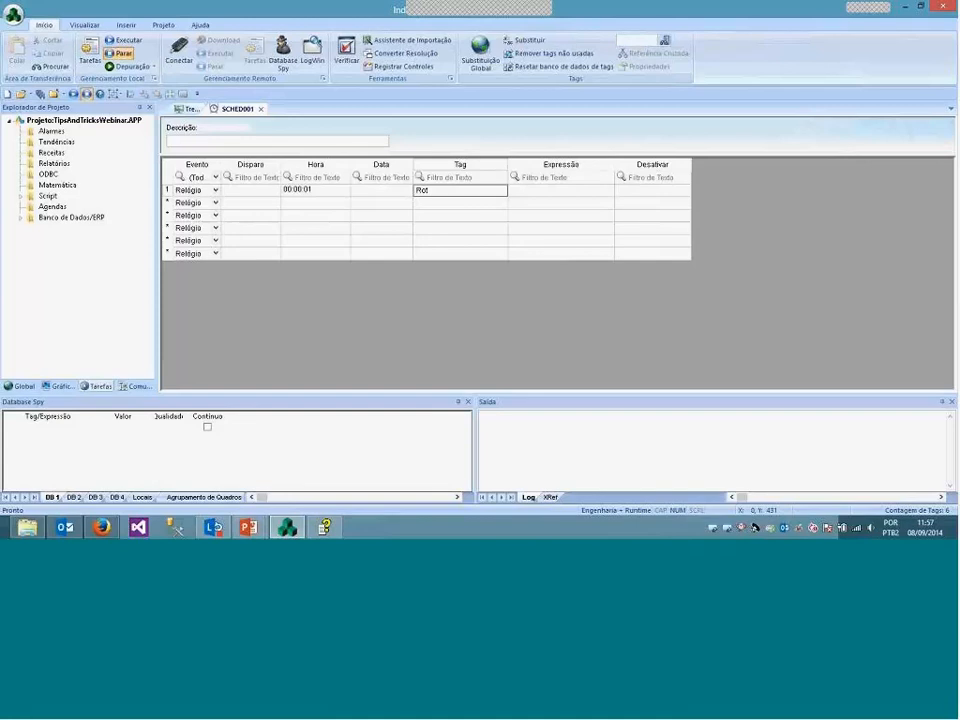
type("ation")
key("Return")
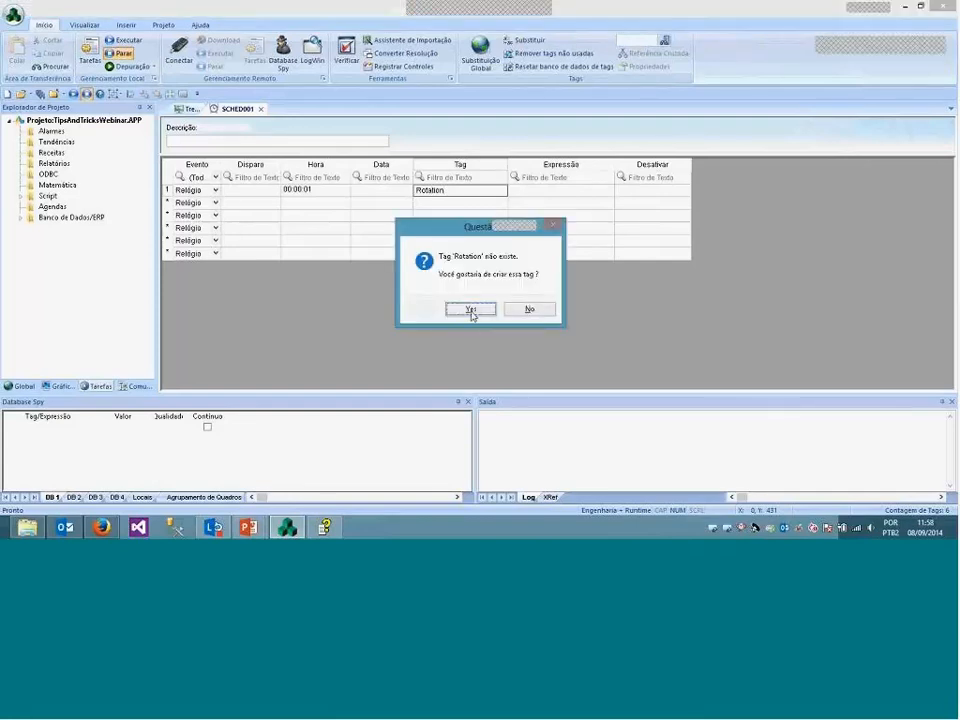
left_click(466, 312)
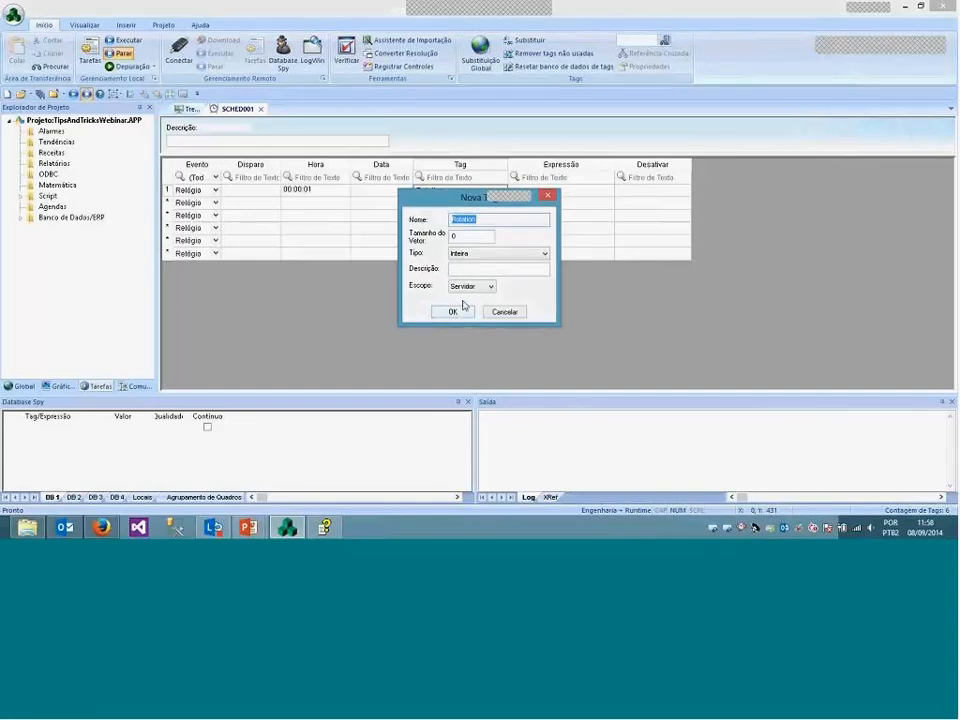
key("Return")
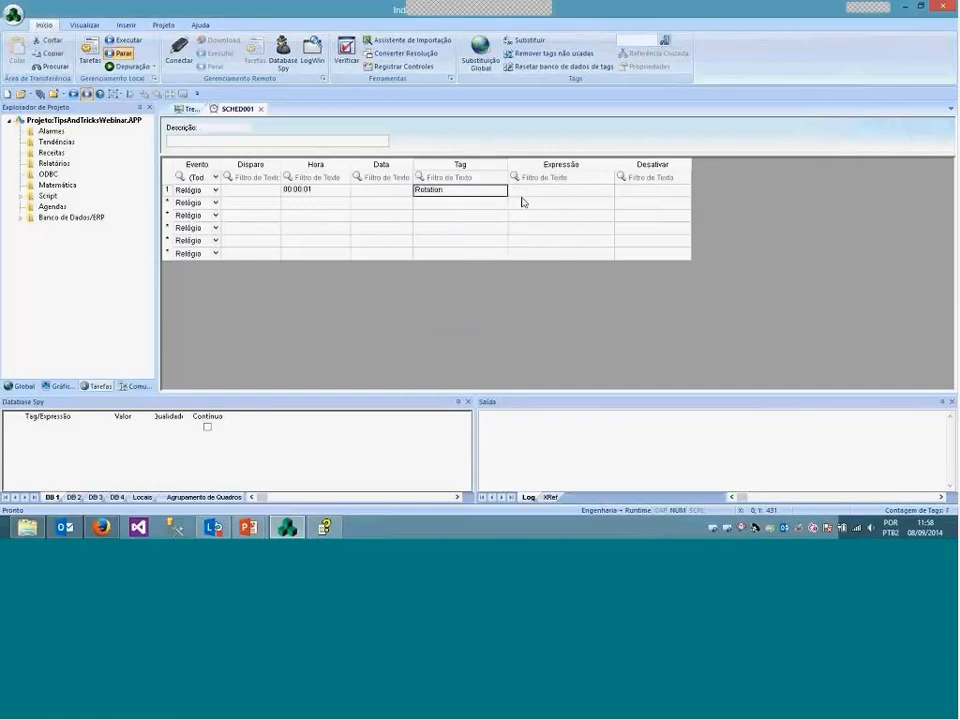
Enter the expression IF(Rotation<100,Rotation+1,0) for the Rotation row of the schedule
key("Tab")
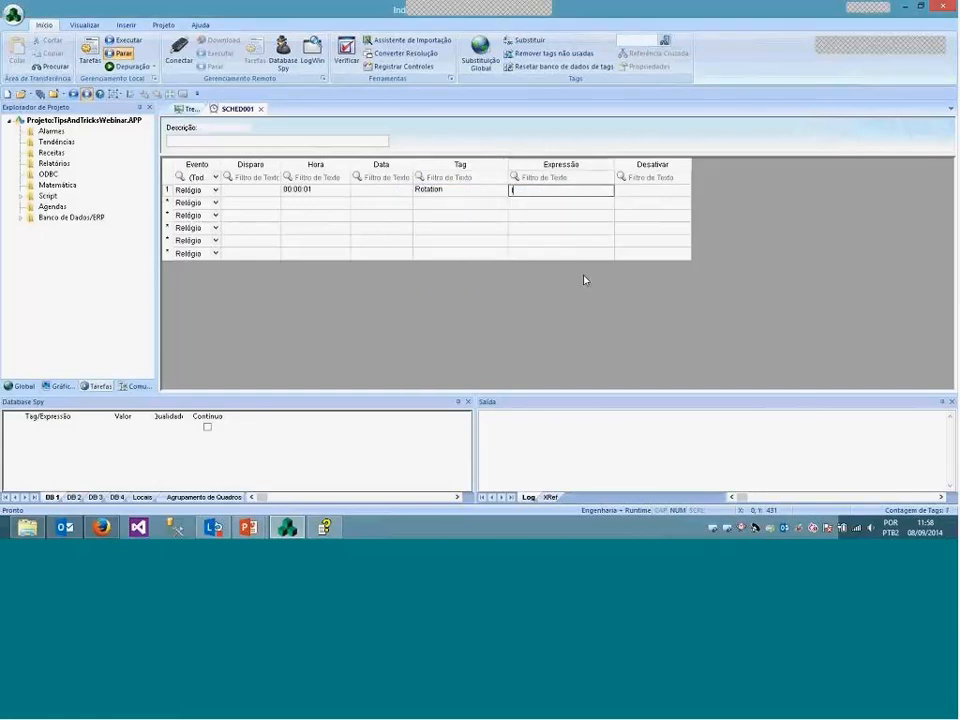
type("IF")
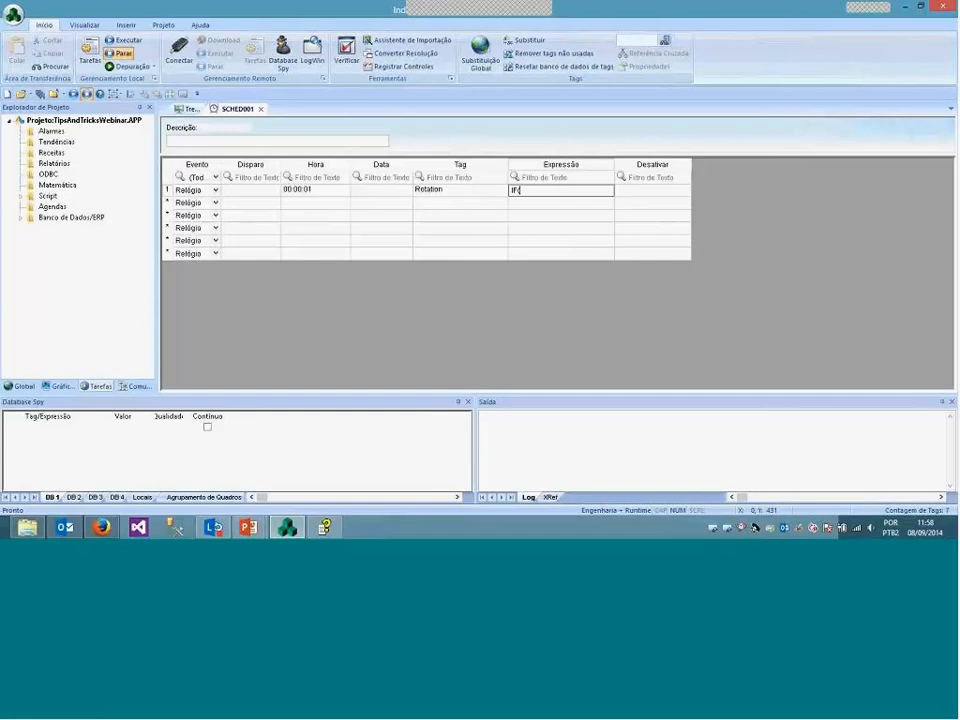
type("(Rotation<100,Rotation")
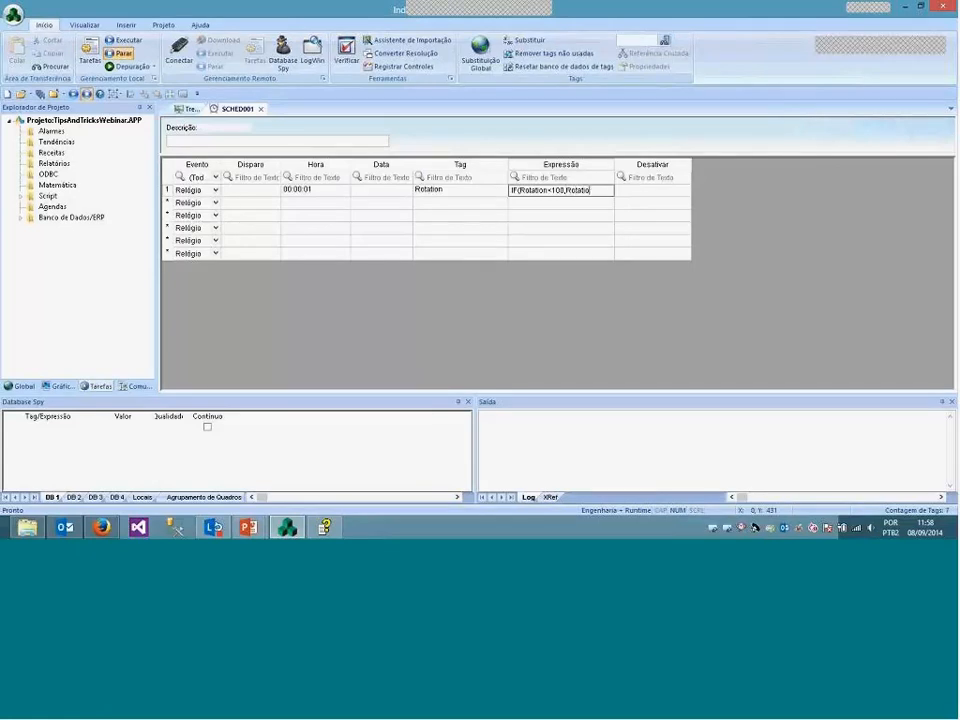
type("+1")
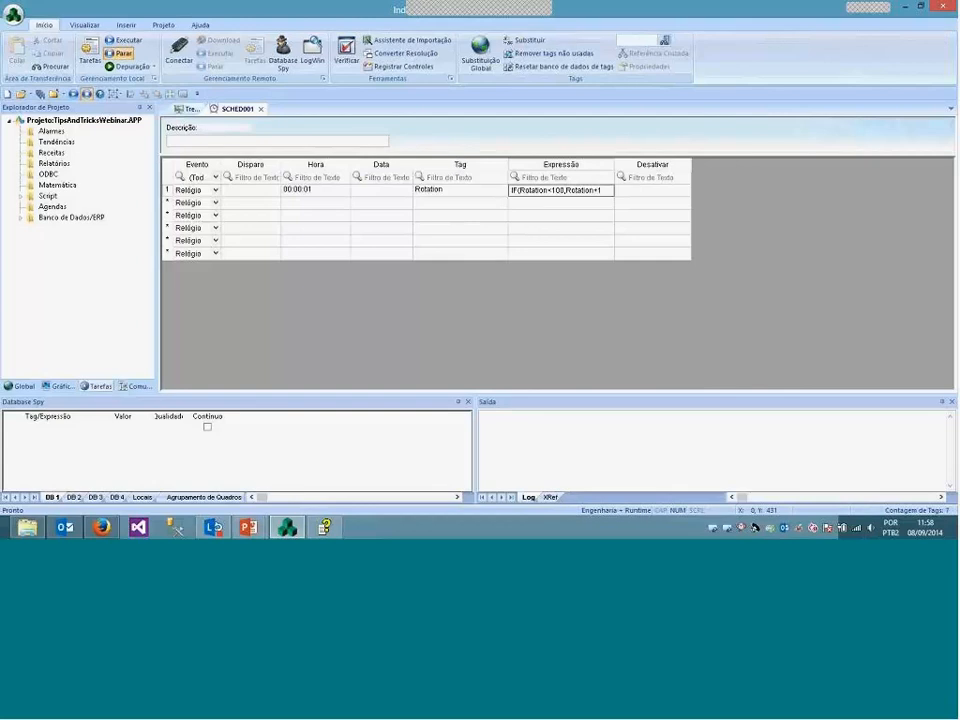
type(",0)")
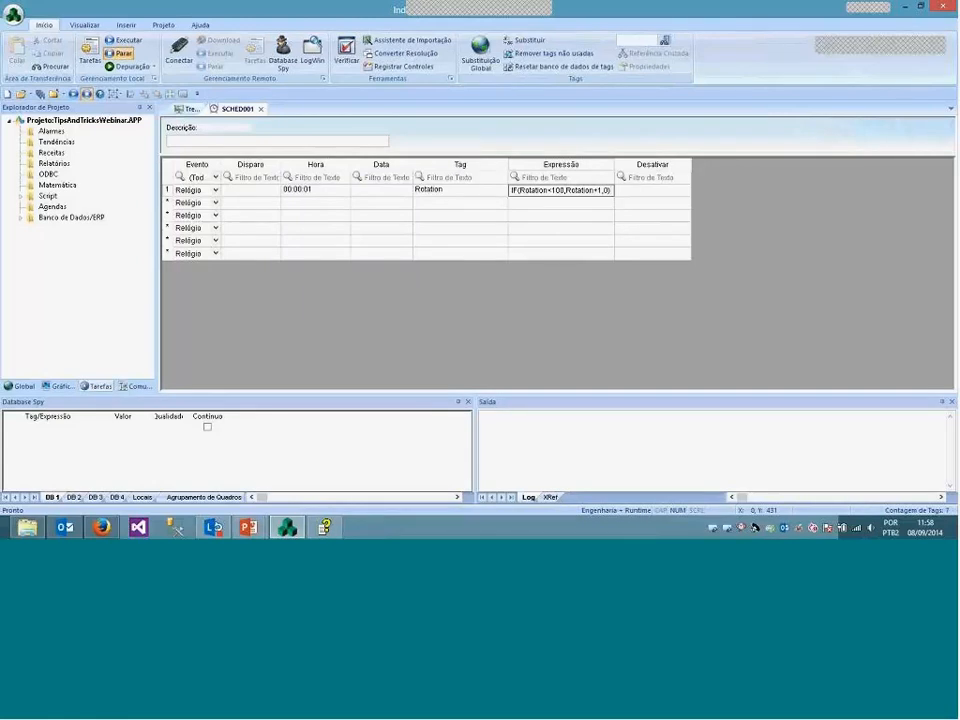
key("Return")
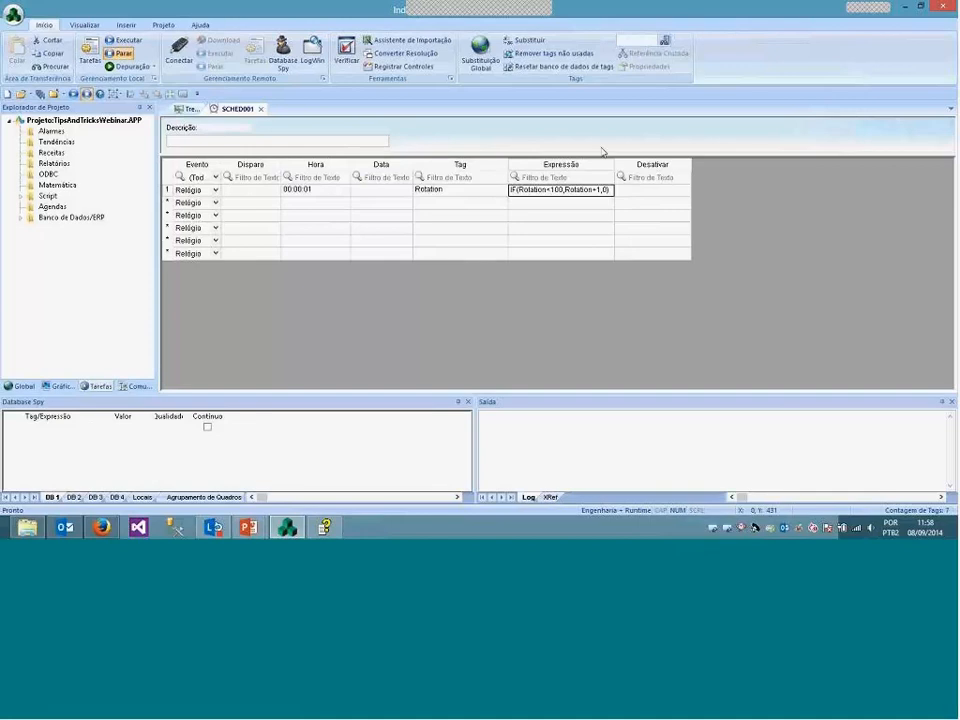
Review the row's time and tag, close the schedule and save it as worksheet number 1
left_click(314, 203)
left_click(317, 190)
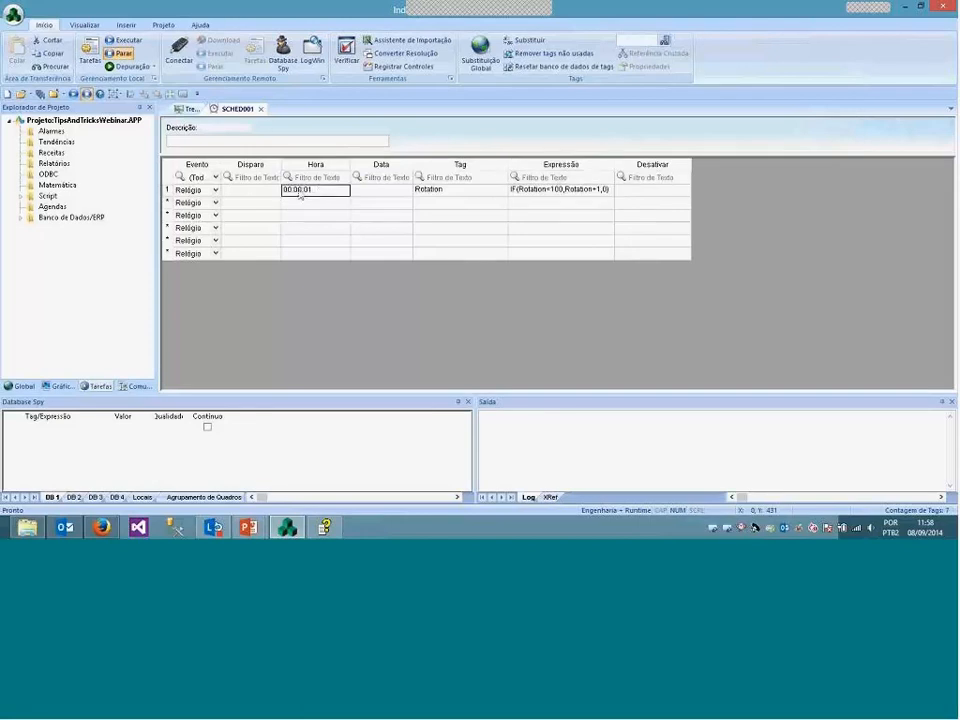
left_click(461, 190)
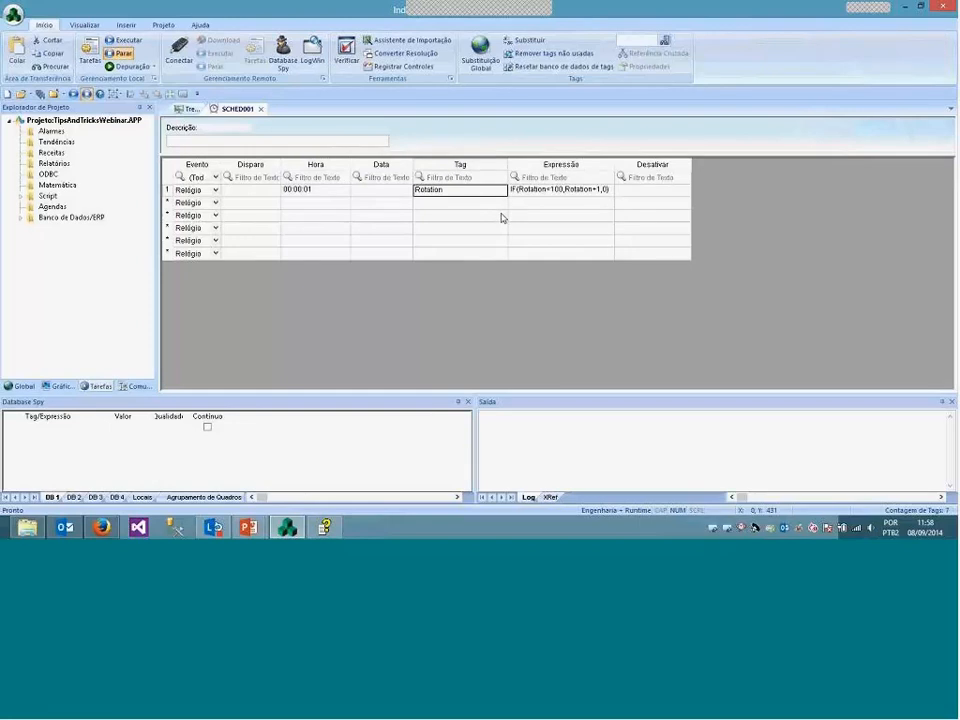
left_click(261, 109)
left_click(452, 302)
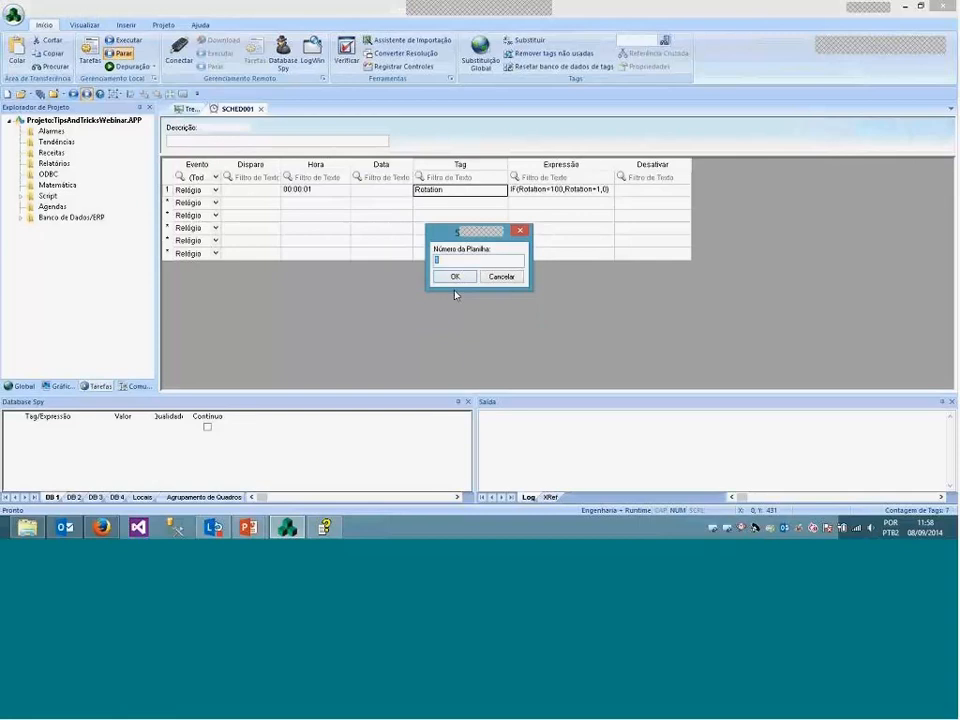
left_click(455, 277)
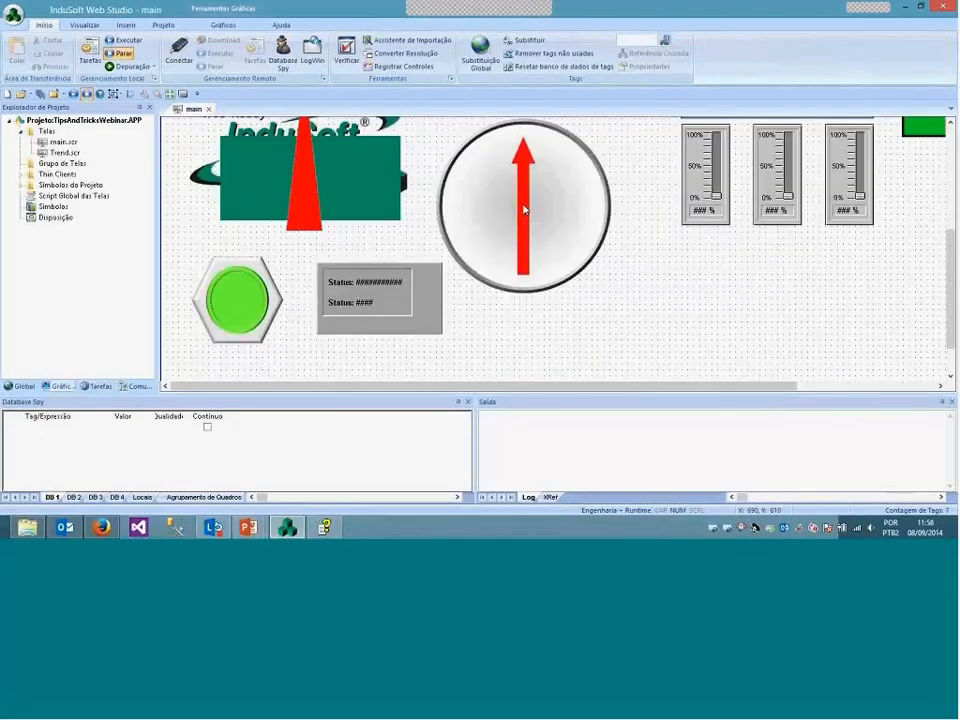
Add a Rotação animation to the red gauge arrow on the main screen and link it to the Rotation tag
double_click(524, 209)
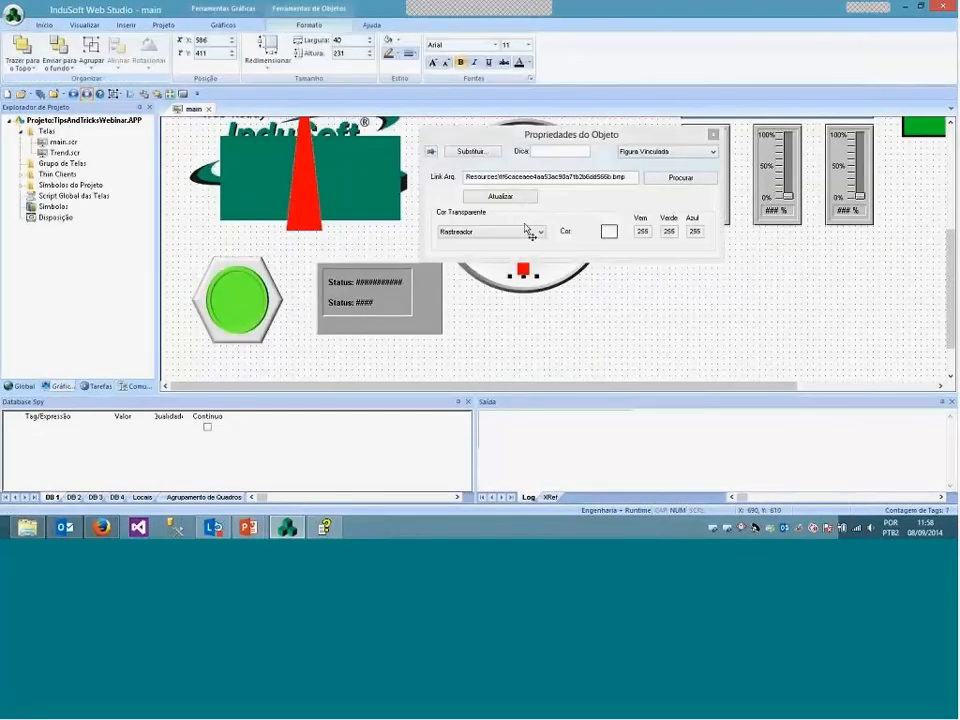
key("Escape")
left_click(236, 24)
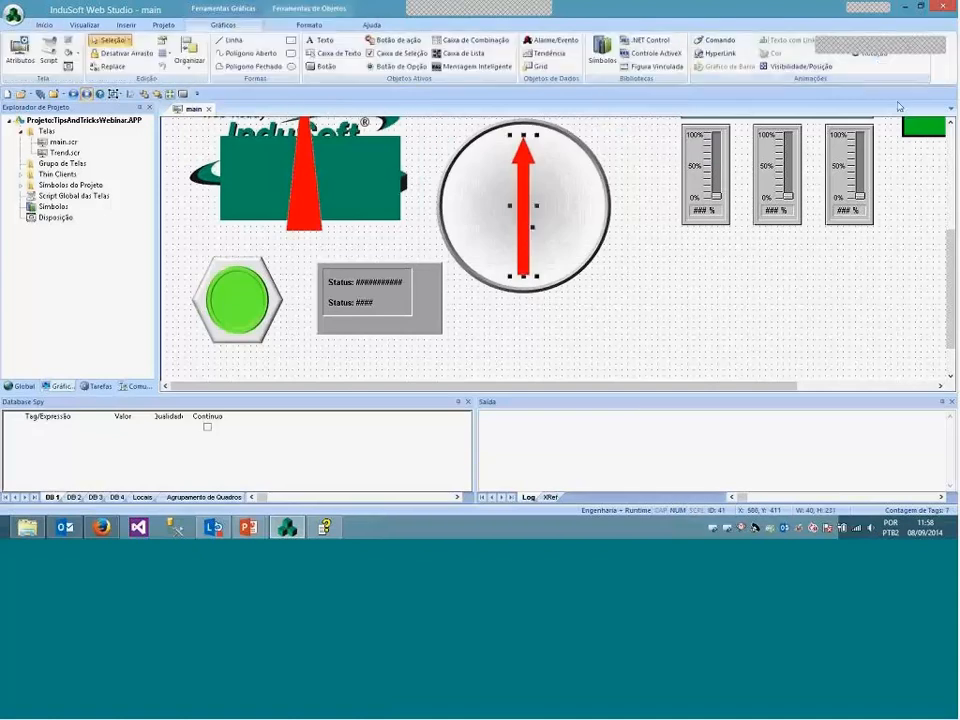
double_click(520, 218)
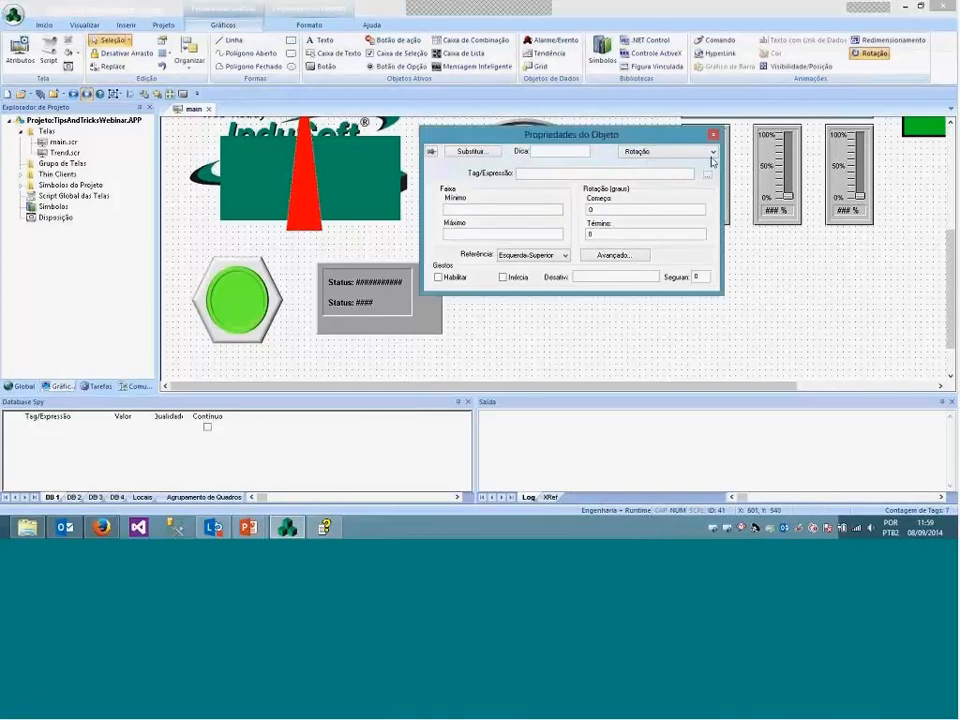
left_click_drag(540, 143, 724, 200)
type("Rotation")
Set the arrow's rotation range from 0 to 100 and its angles from -90 to 90 degrees
left_click(702, 220)
type("0")
left_click(675, 246)
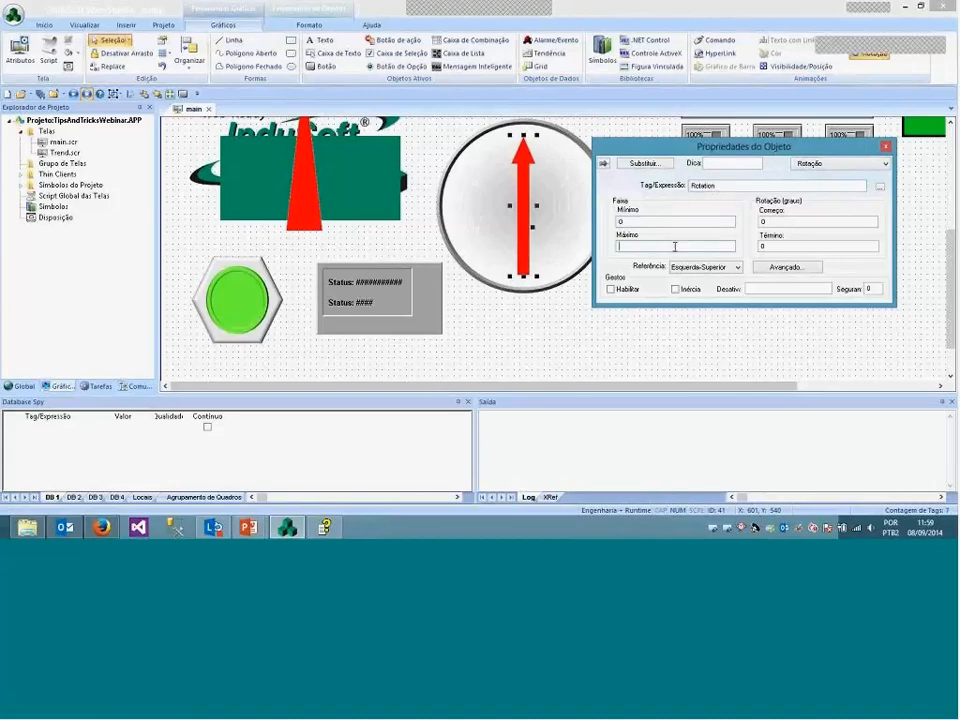
type("100")
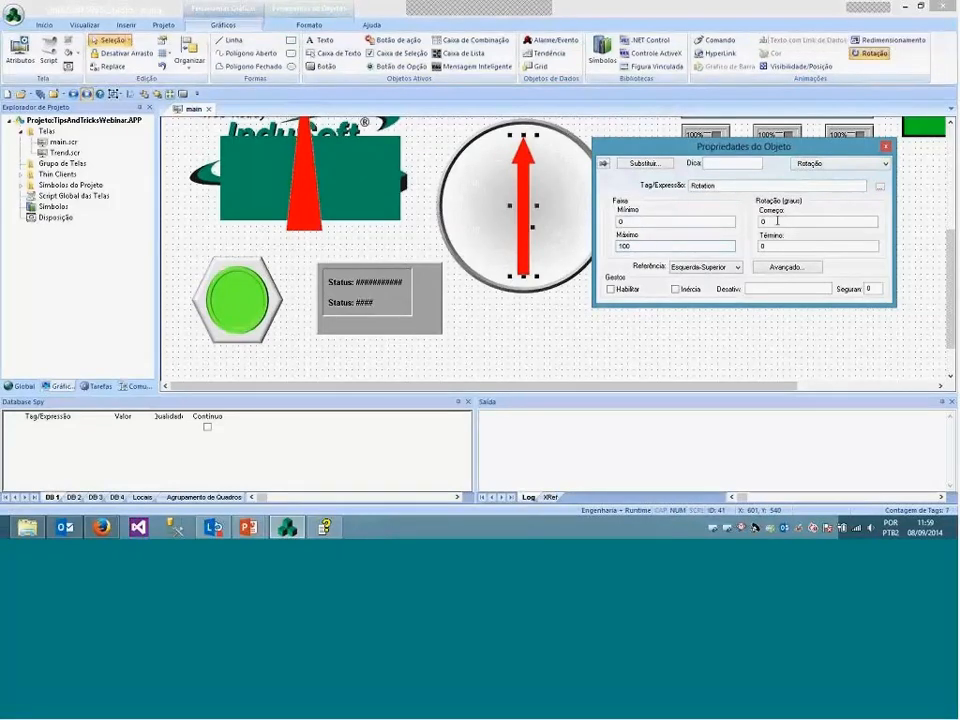
double_click(777, 221)
type("-90")
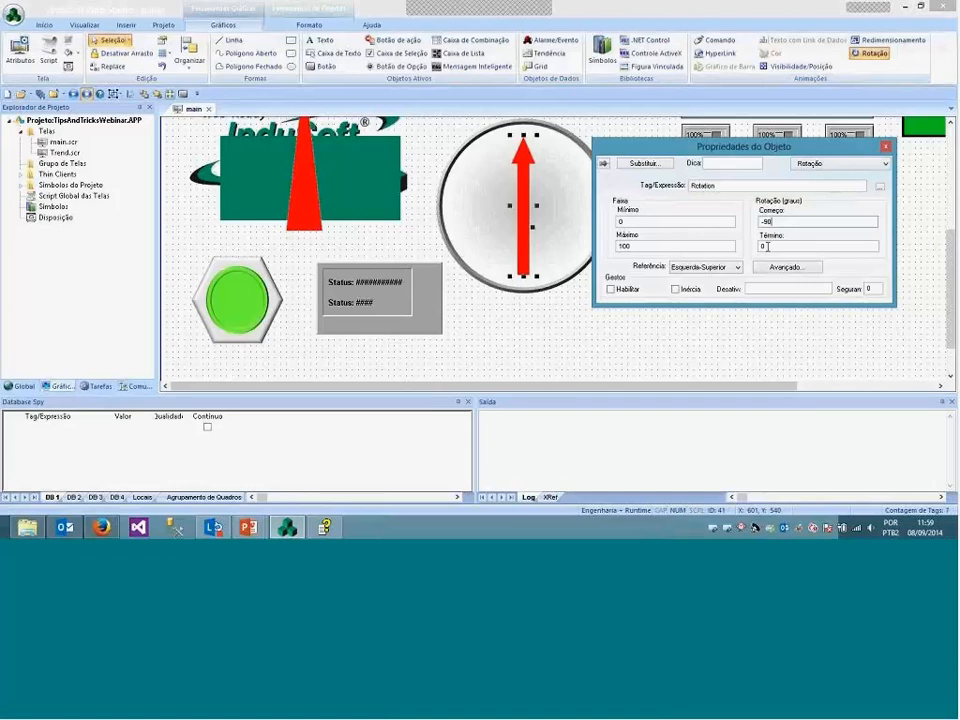
key("Tab")
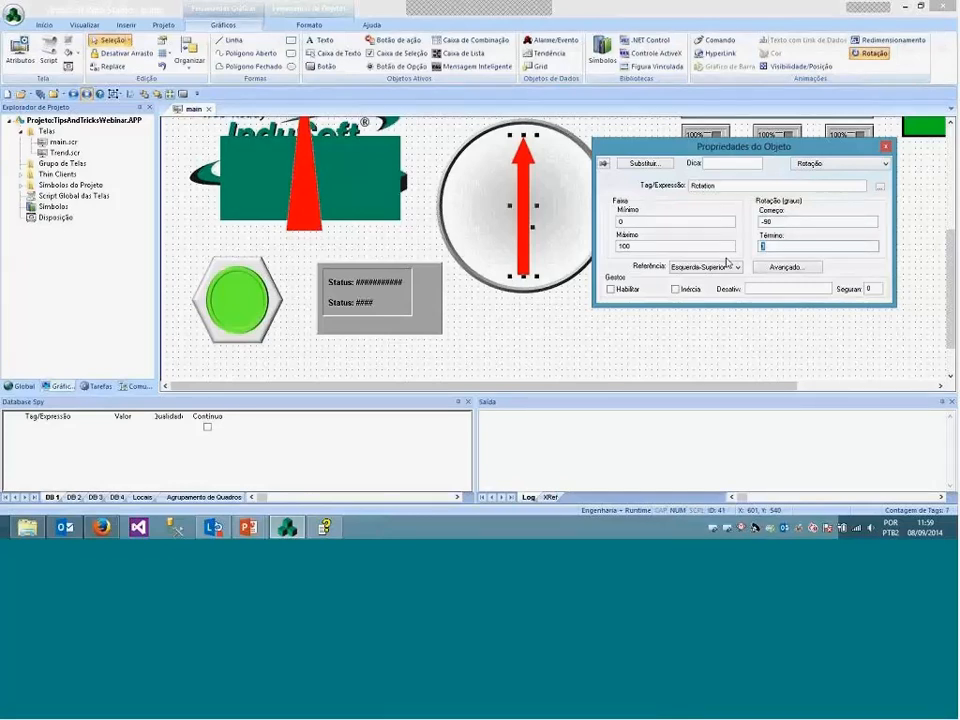
type("90")
key("Escape")
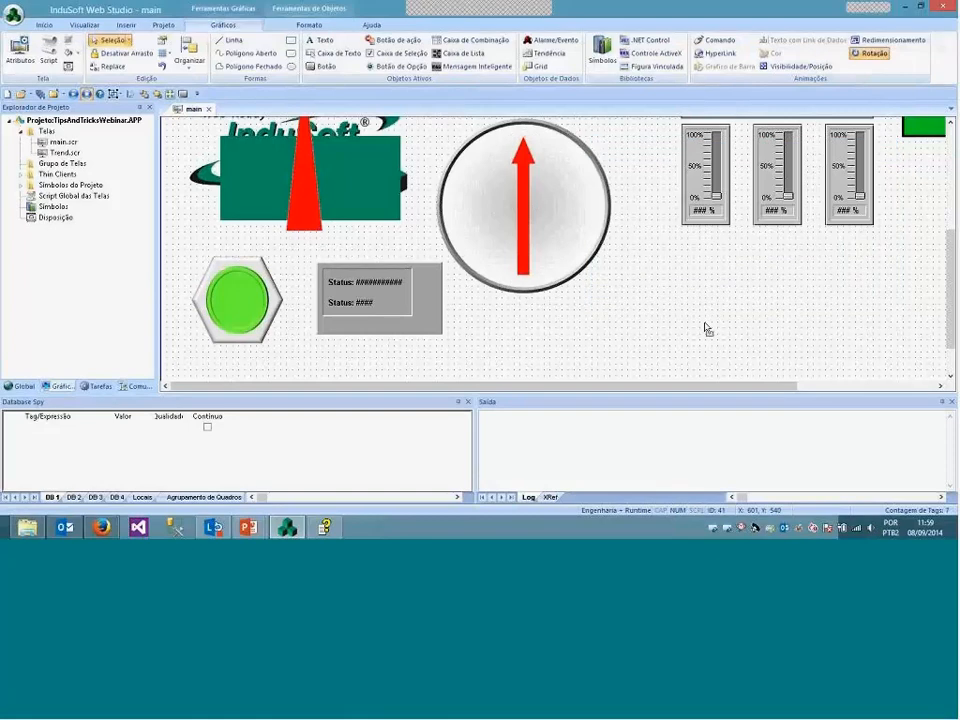
Close the main screen, check the gauge arrow's movement on the runtime screen and return to the editor
left_click(205, 109)
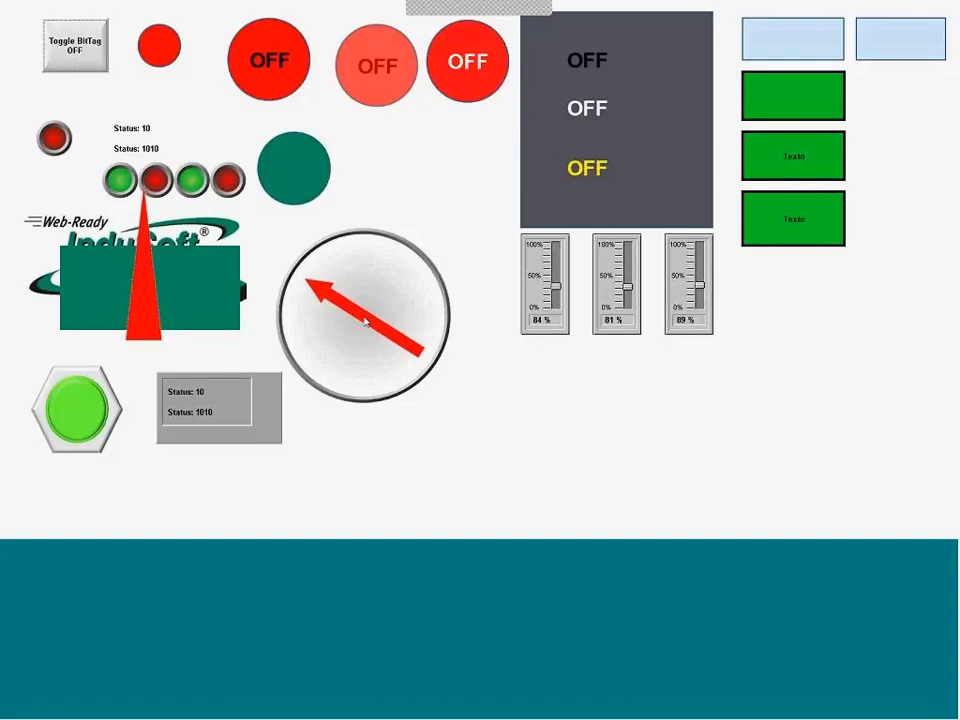
key("alt+Tab")
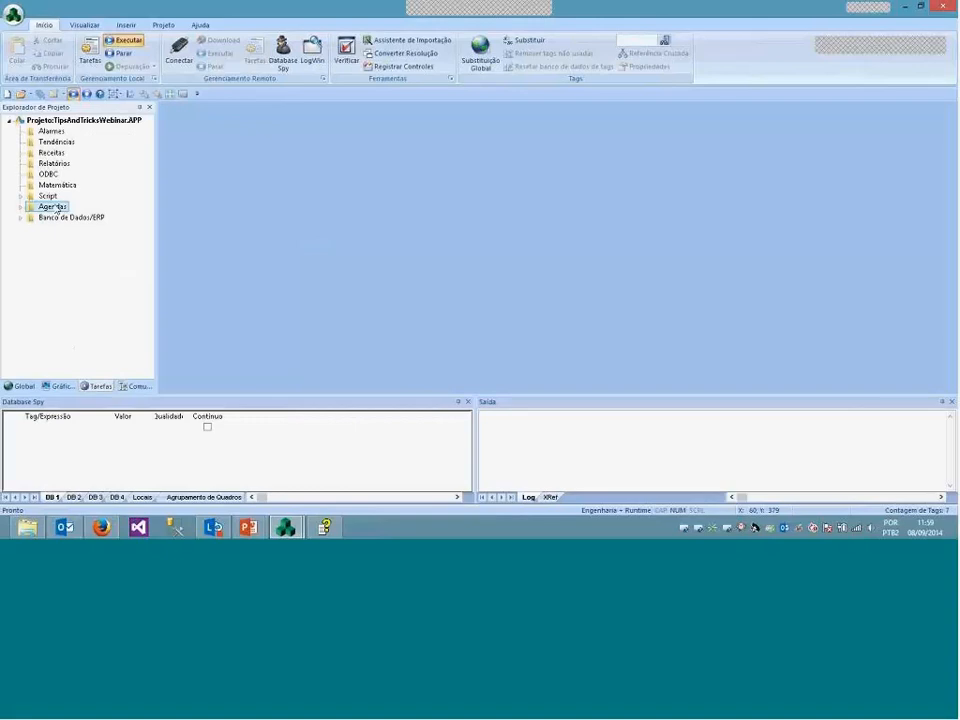
Open schedule 1 under Agendas and set the Rotation row's Hora to 00:00:00.2
double_click(52, 207)
double_click(47, 217)
left_click(313, 205)
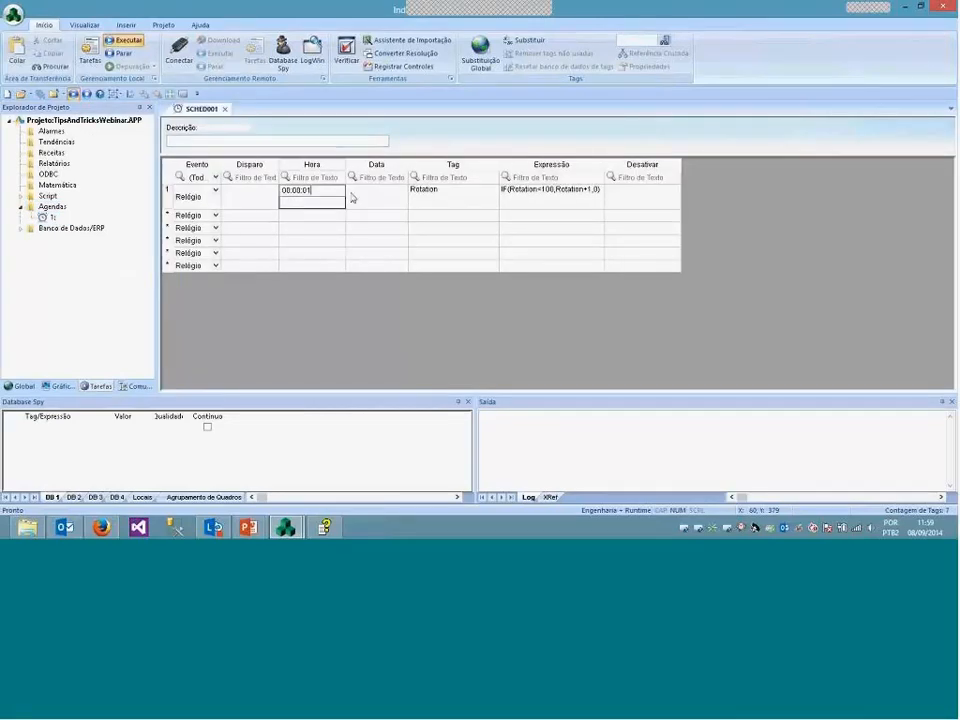
key("BackSpace")
type("0")
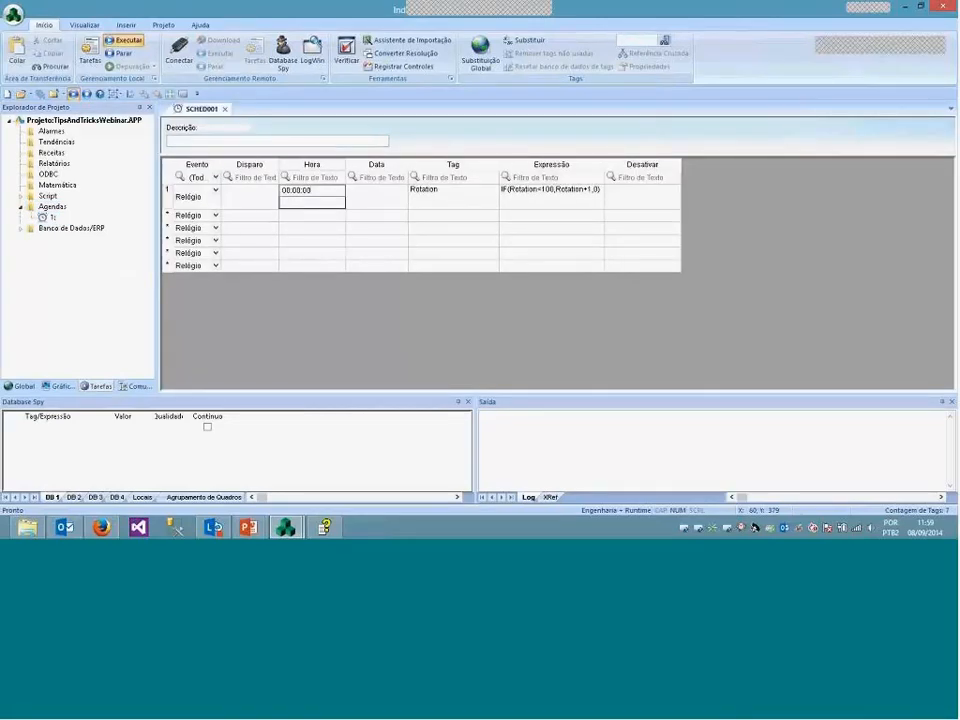
type(".2")
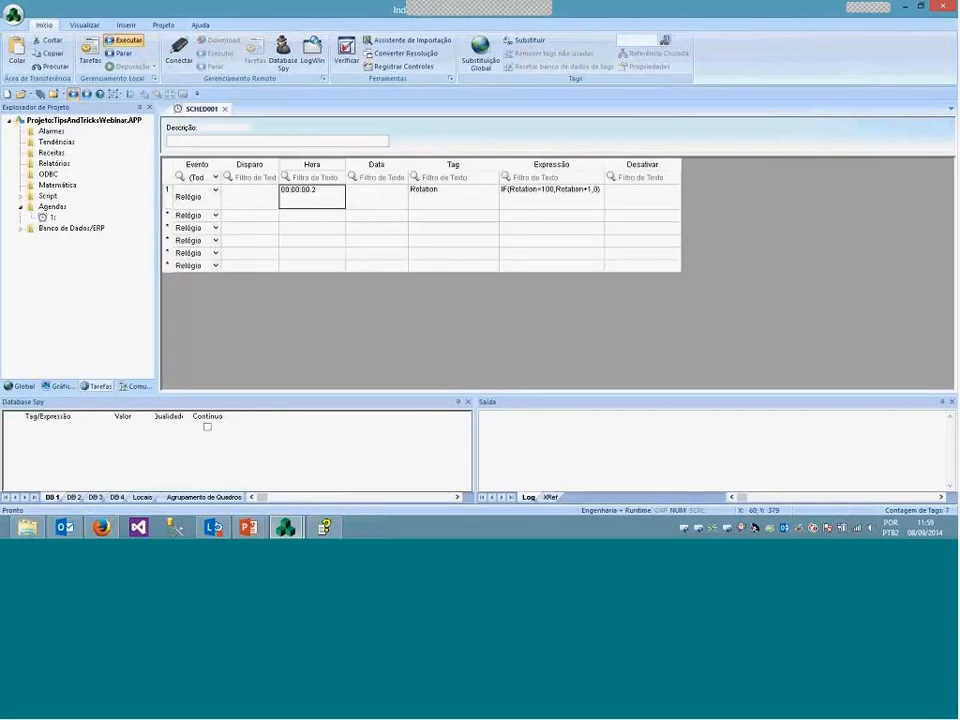
Narrow the schedule's Tag column so that it just fits the Rotation entry
left_click(604, 163)
left_click_drag(499, 162, 443, 162)
left_click(501, 189)
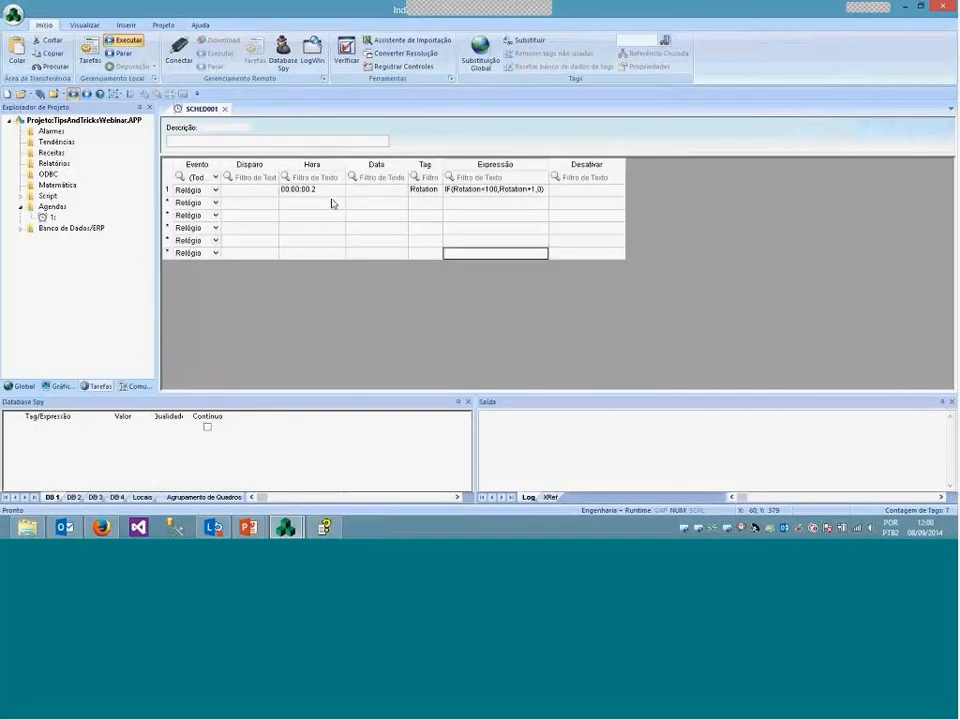
Close schedule 1, check the gauge arrow's movement on the runtime screen, and stop the running project from the editor
left_click(225, 108)
left_click(435, 304)
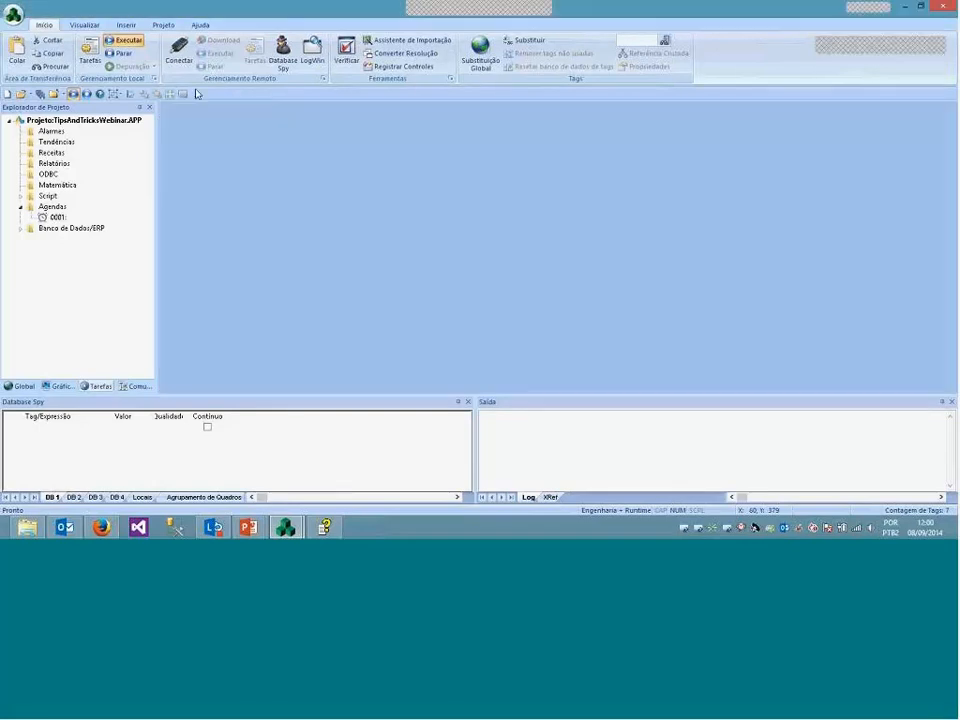
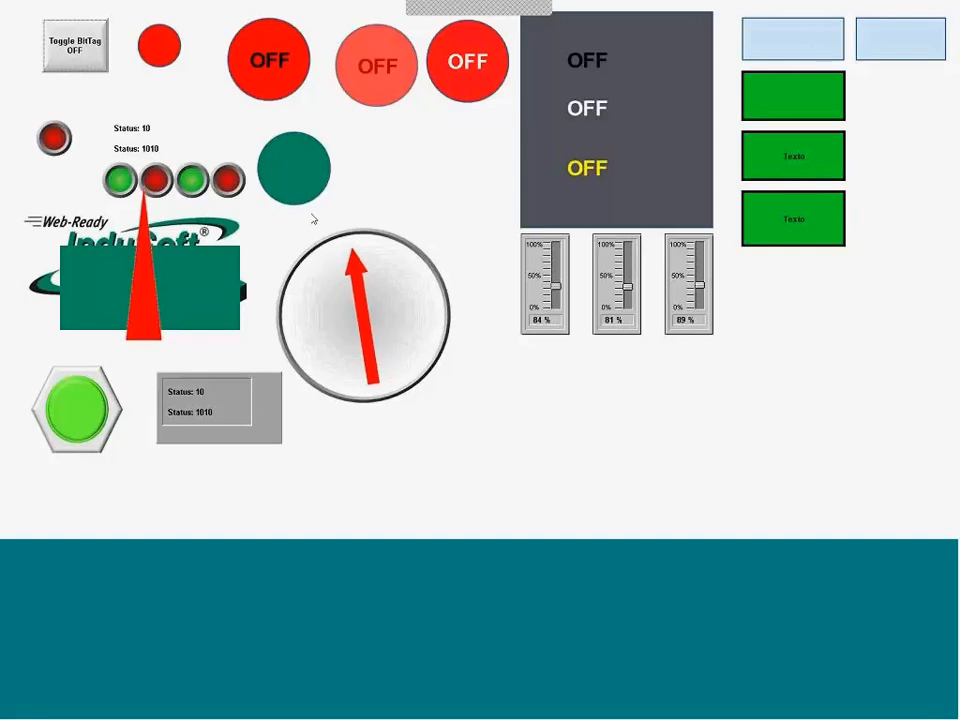
key("alt+Tab")
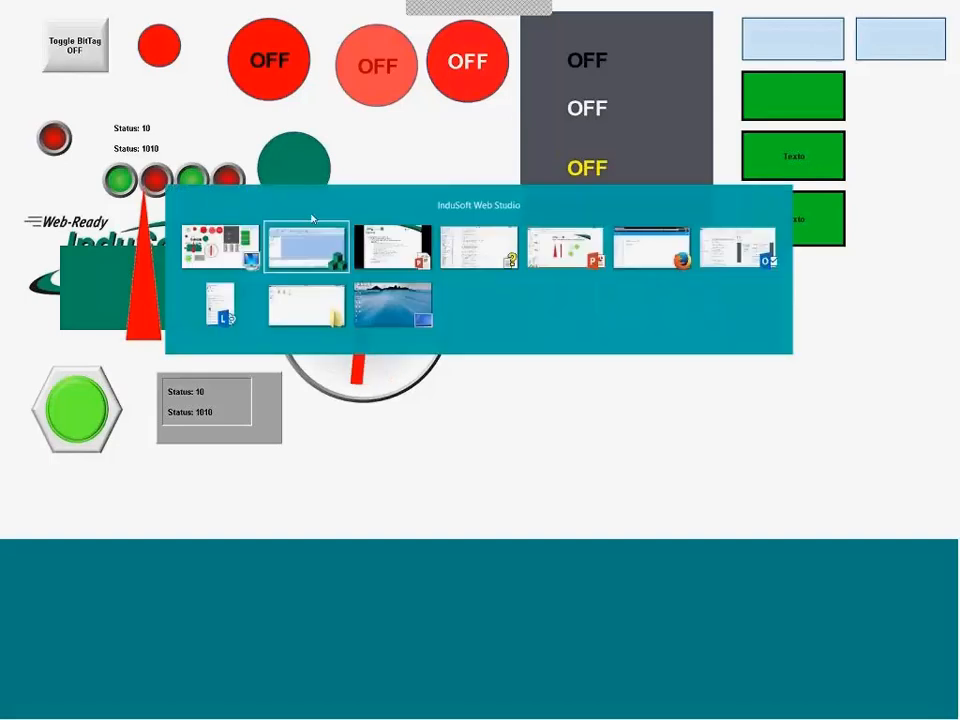
left_click(119, 53)
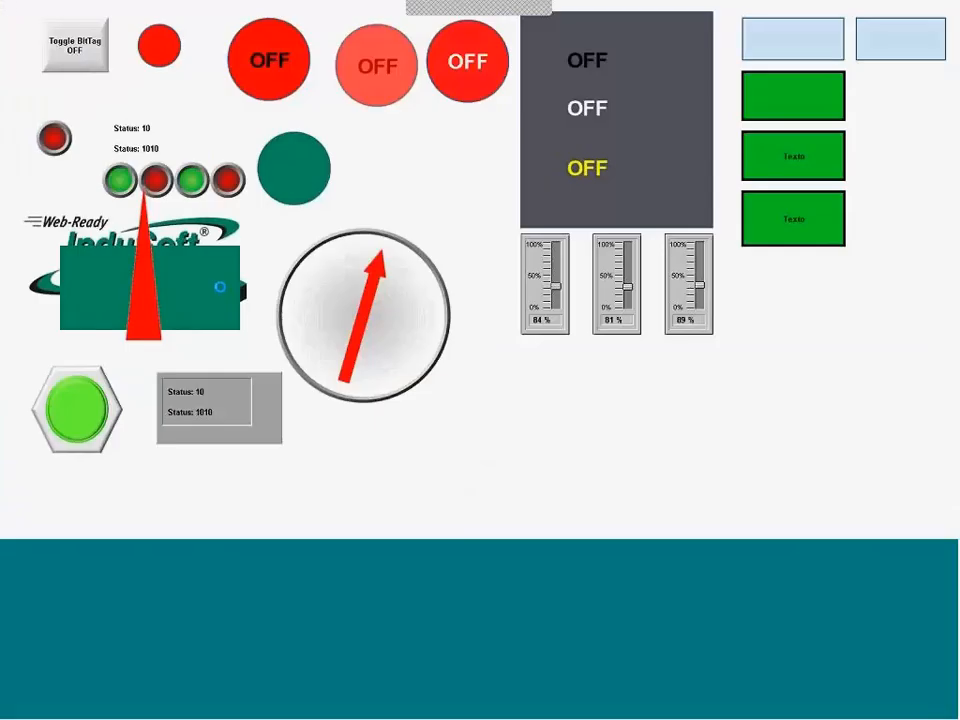
Switch to the PowerPoint slide show to review the Agenda slide, and return to InduSoft Web Studio
mouse_move(249, 529)
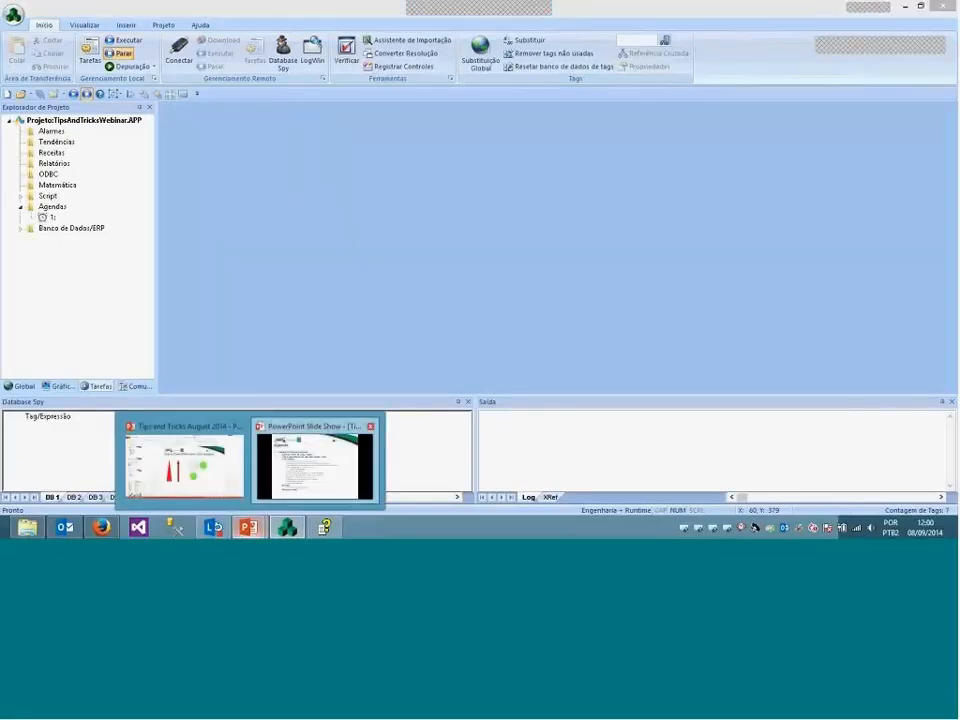
left_click(314, 462)
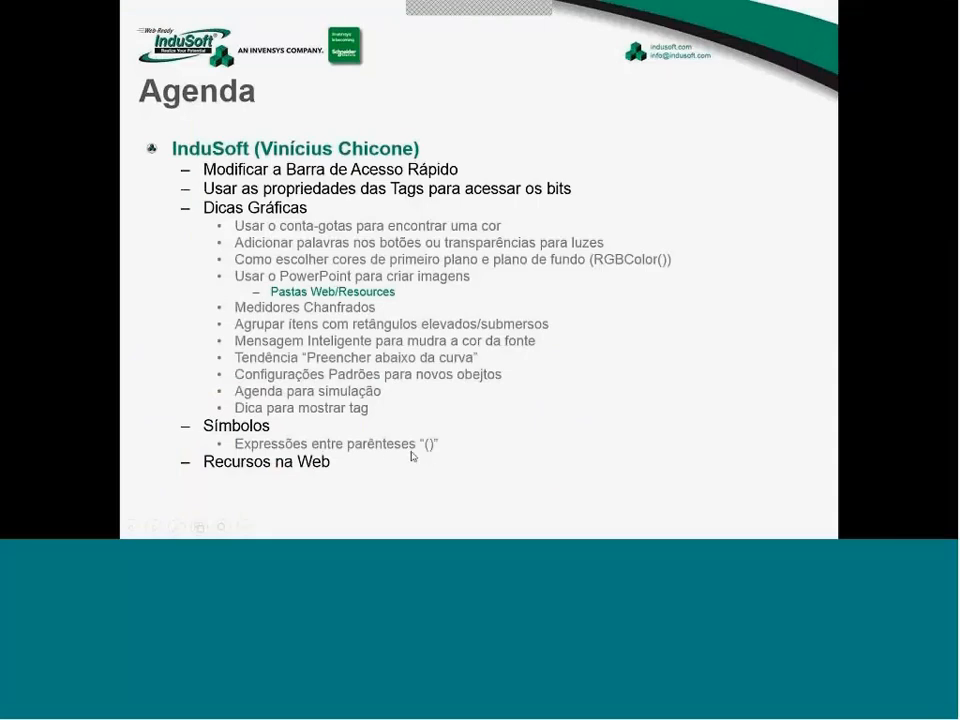
key("alt+Tab")
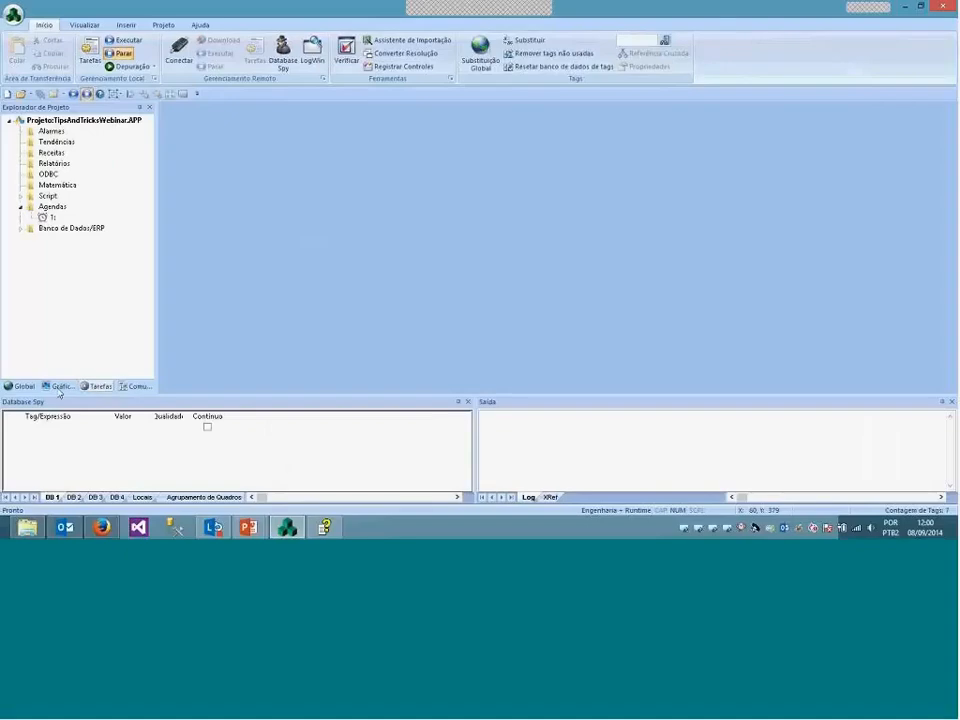
Insert the PL_Blue_01 symbol from the PilotLights system symbols into the main screen, in the free area above the round gauge
left_click(60, 387)
double_click(48, 208)
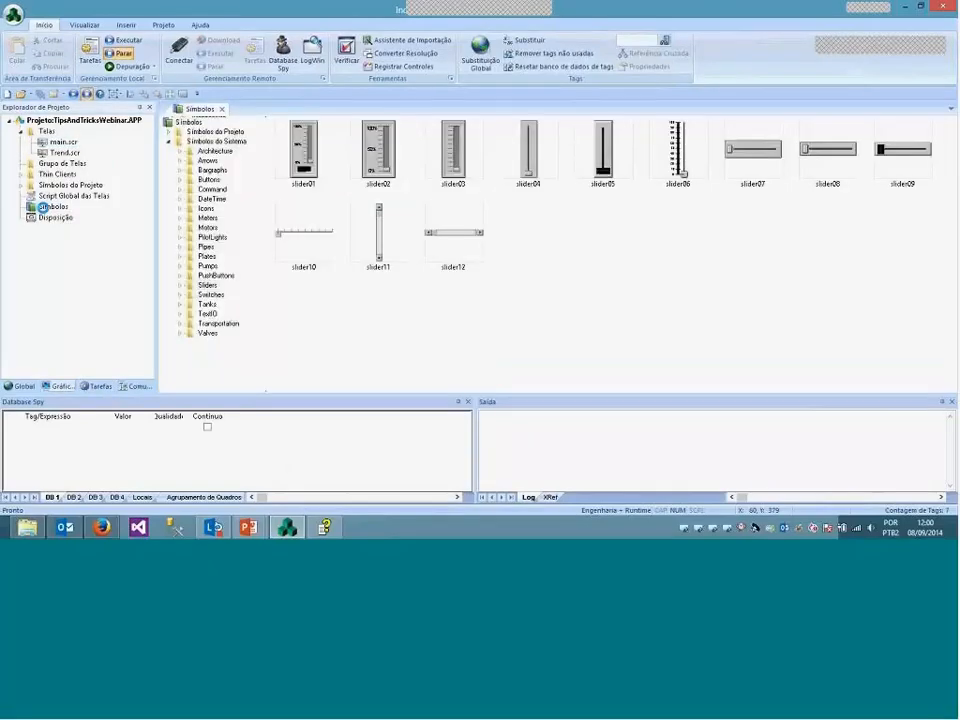
left_click(212, 237)
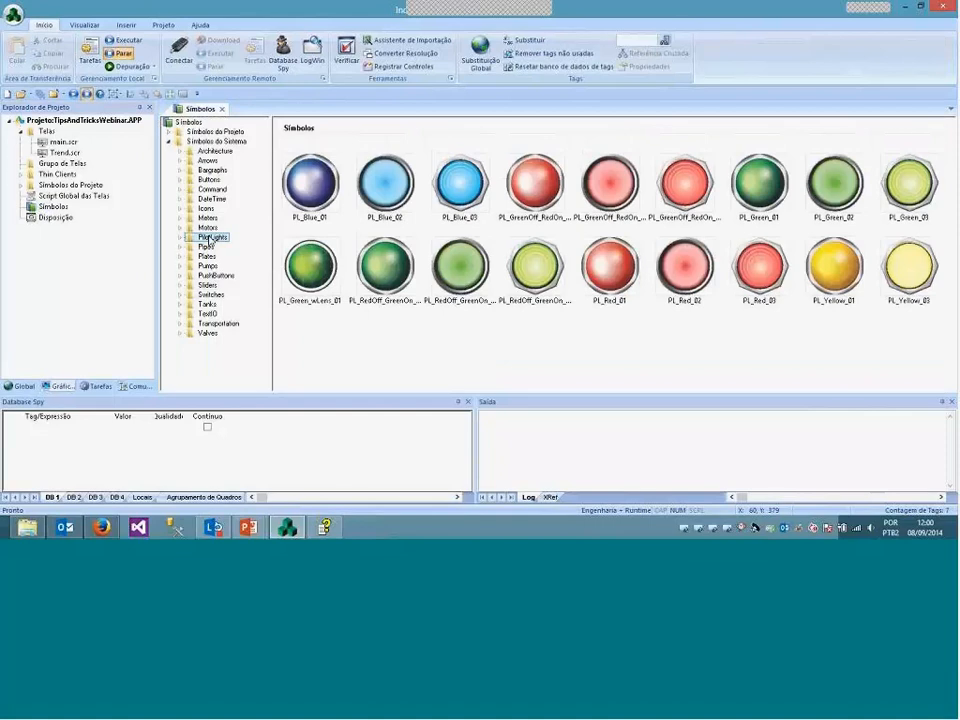
left_click(318, 190)
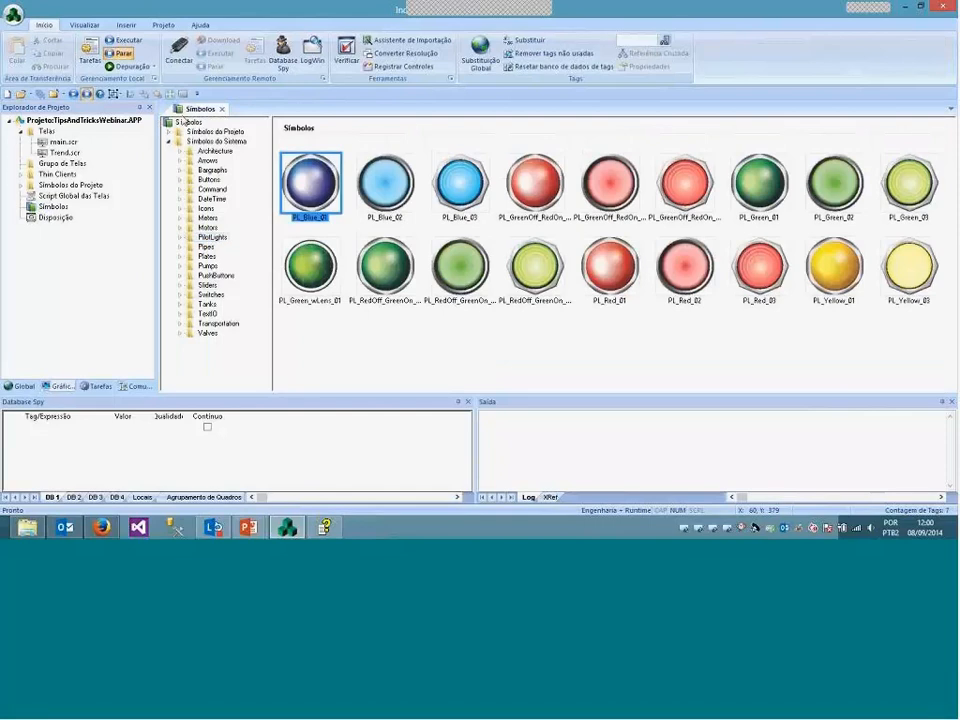
left_click(58, 142)
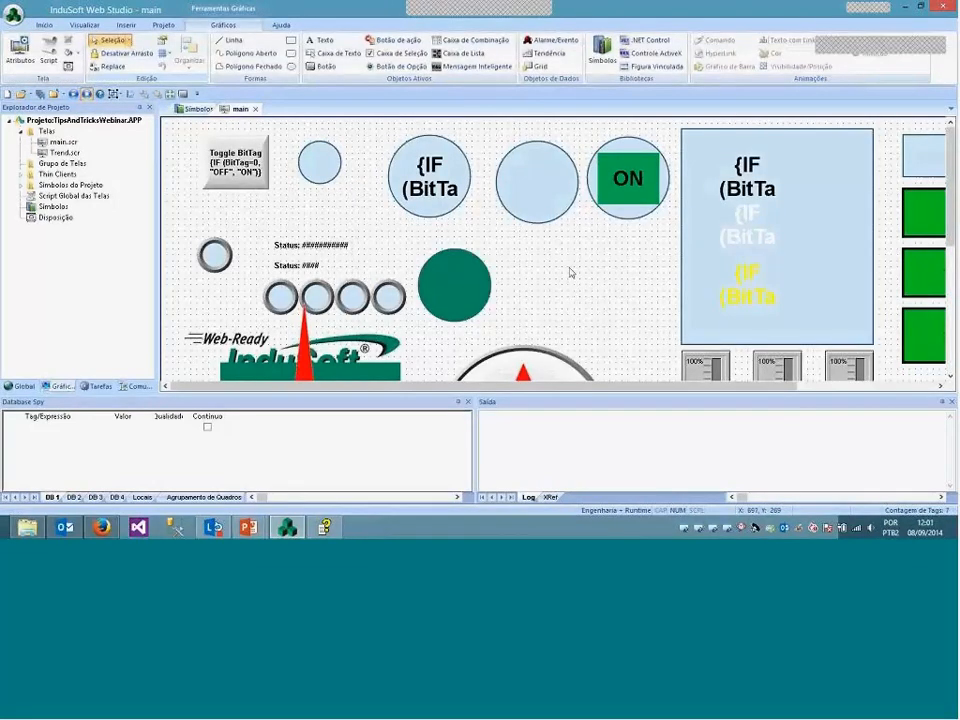
left_click(568, 271)
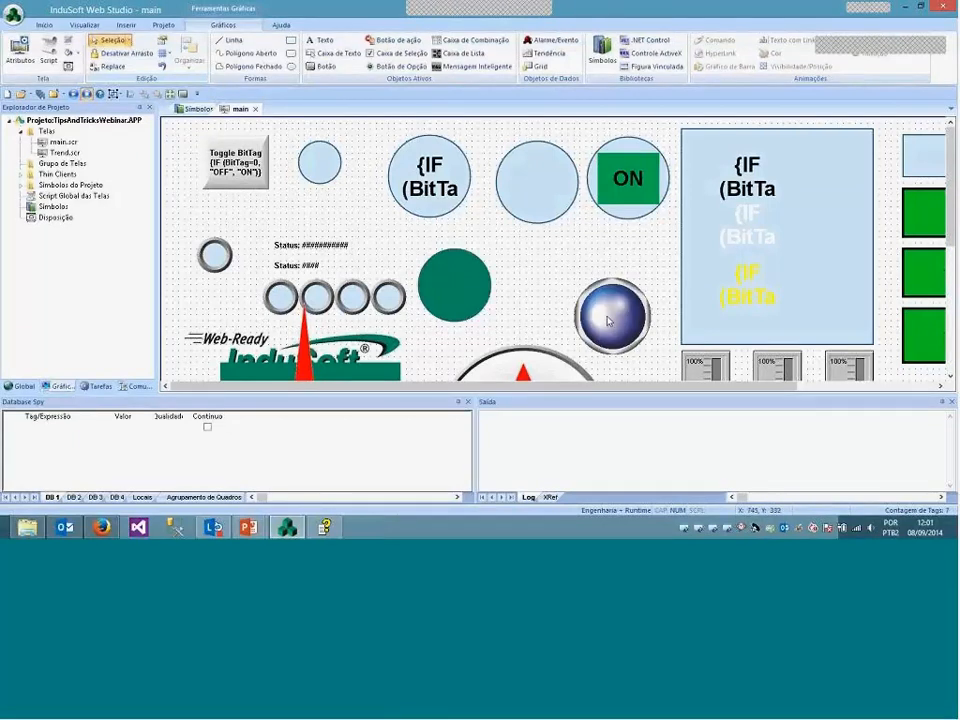
left_click_drag(608, 320, 595, 295)
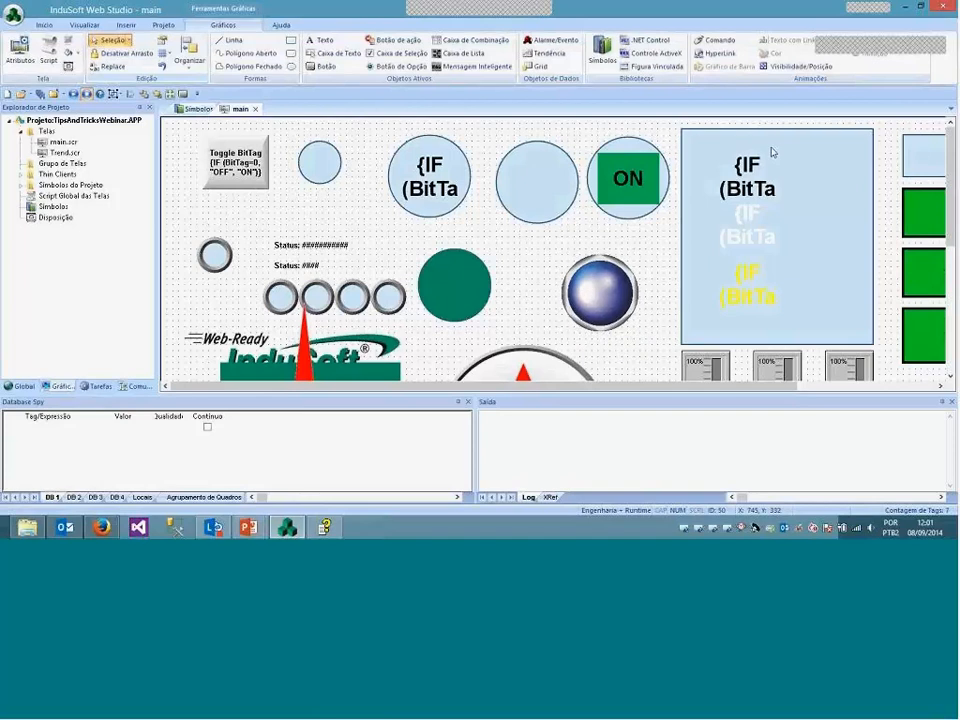
Open the blue pilot light's object properties and set TagState to BitTag
double_click(600, 292)
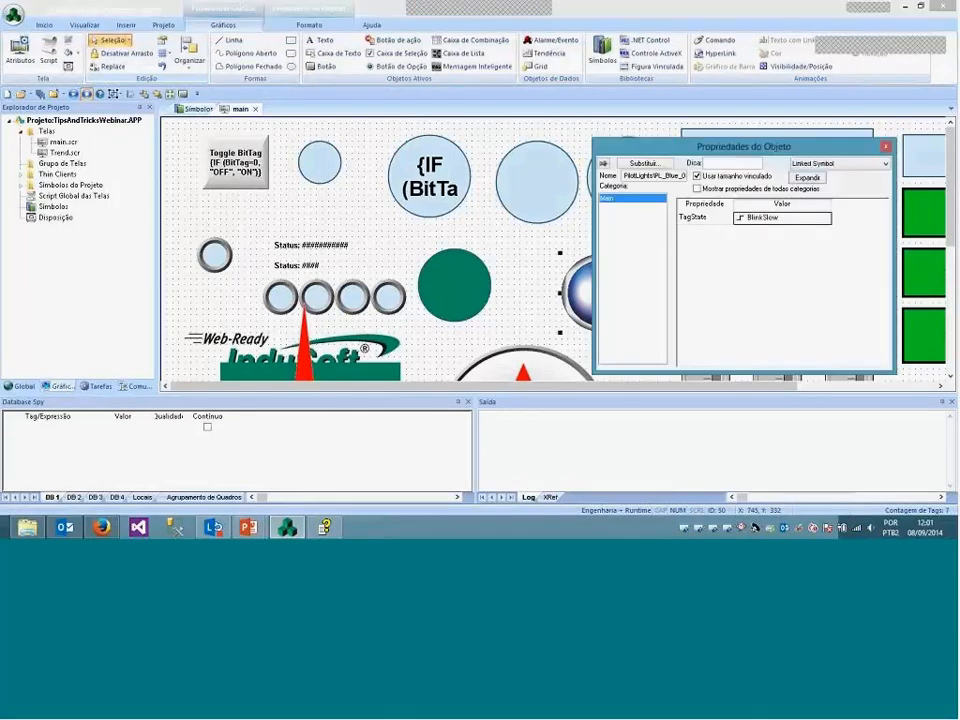
left_click_drag(745, 150, 344, 109)
left_click(380, 181)
type("BitTag")
key("Return")
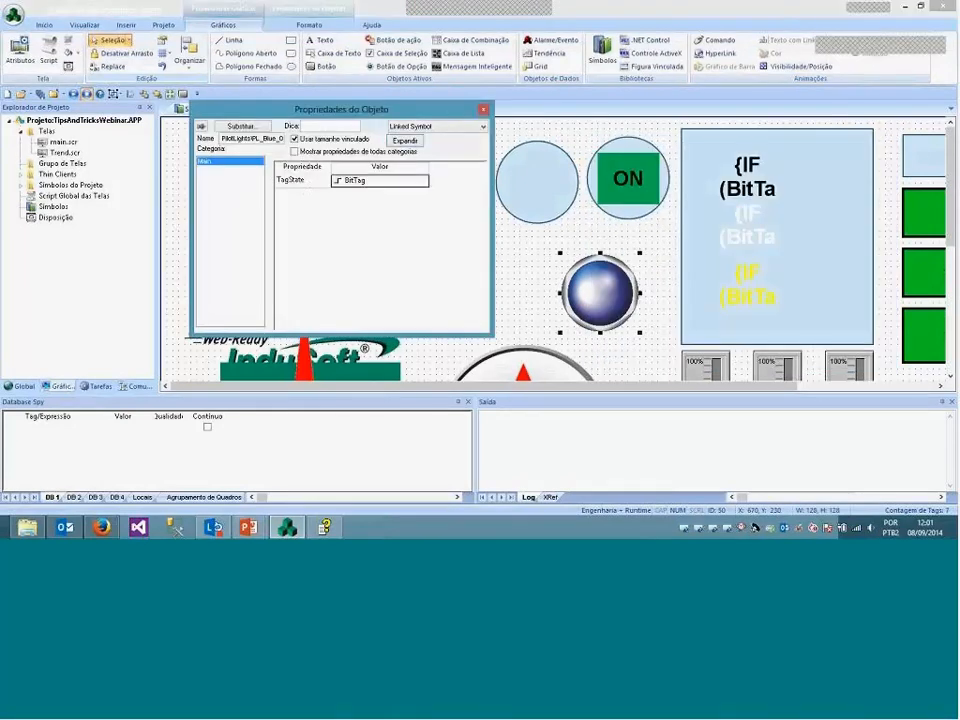
Clear the blue pilot light's TagState value
left_click(397, 183)
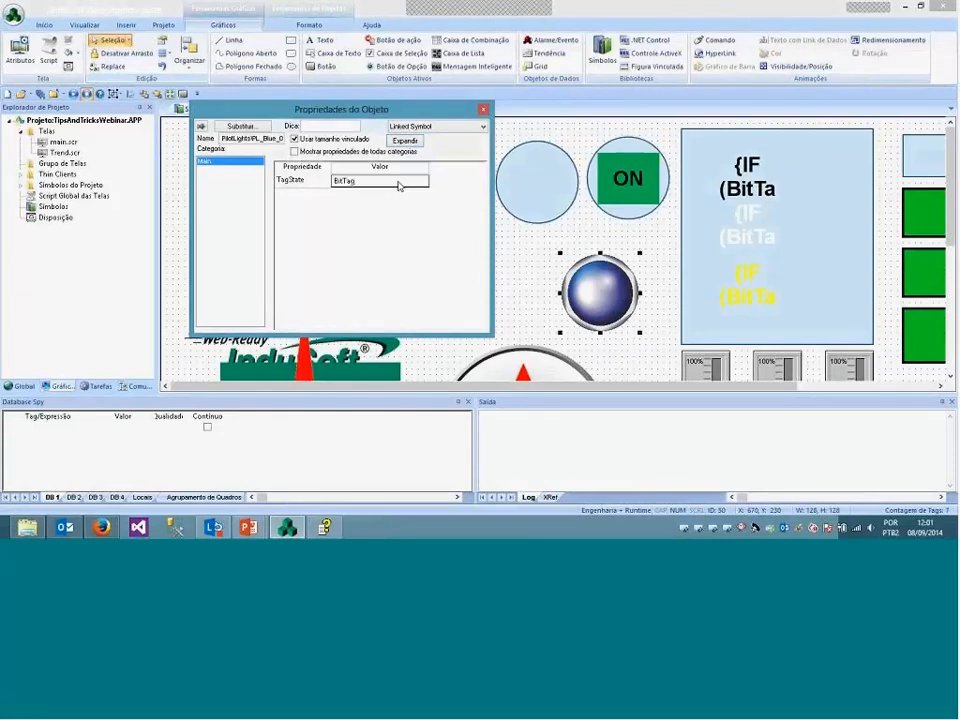
key("BackSpace")
key("BackSpace")
key("BackSpace")
key("BackSpace")
key("BackSpace")
key("BackSpace")
type("Tag")
key("BackSpace")
key("BackSpace")
key("BackSpace")
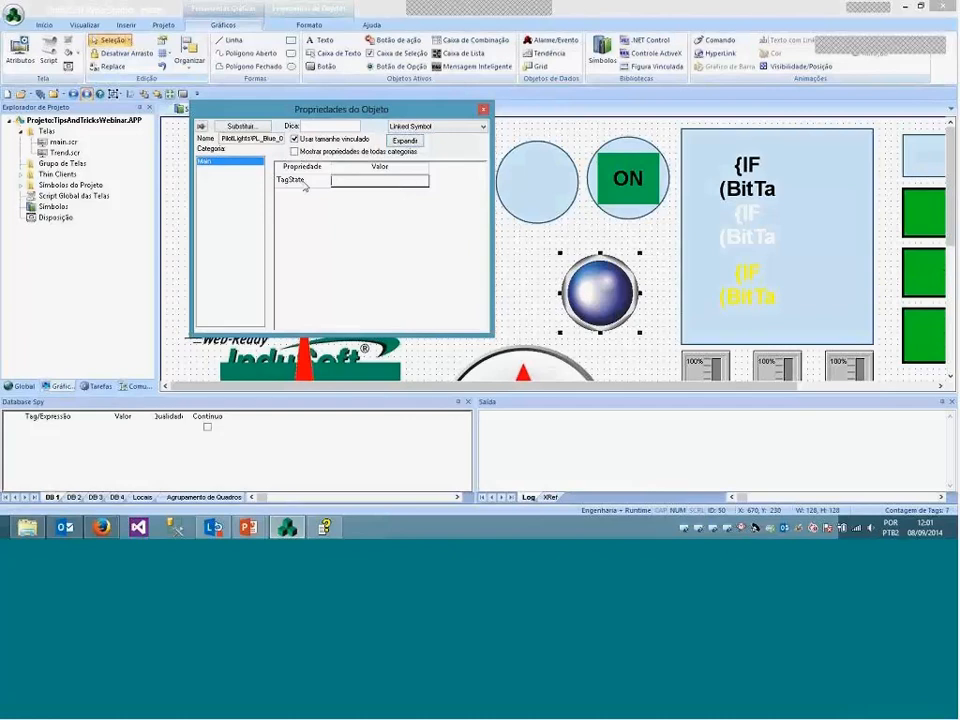
Assign the TagStatus tag to TagState and extend the value to TagStatus->B0
double_click(380, 181)
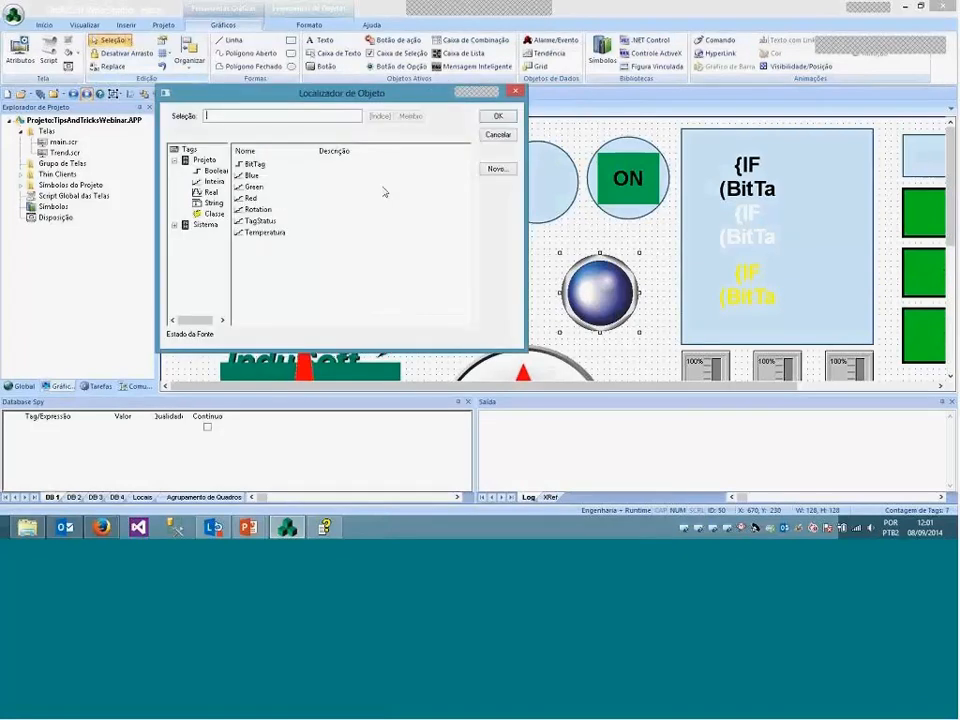
left_click(258, 221)
left_click(498, 118)
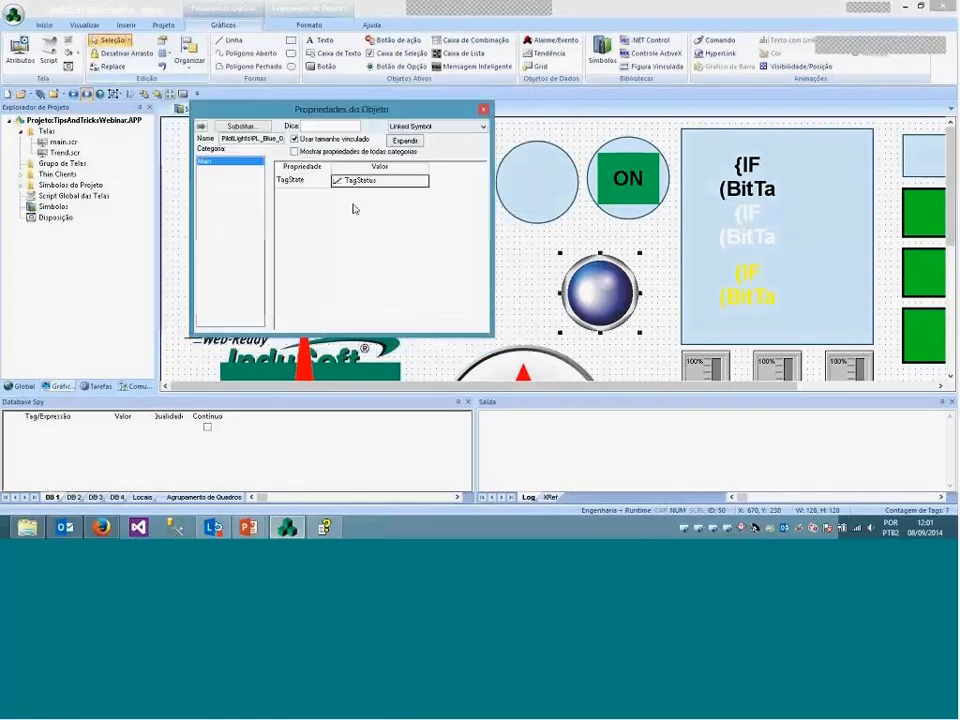
type("-")
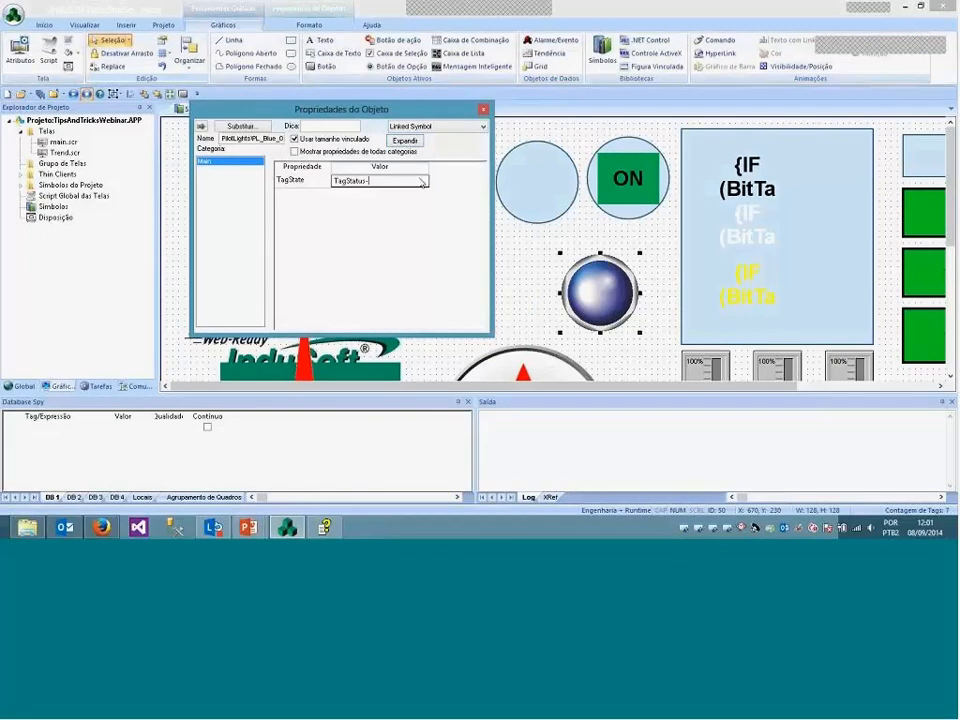
type("80")
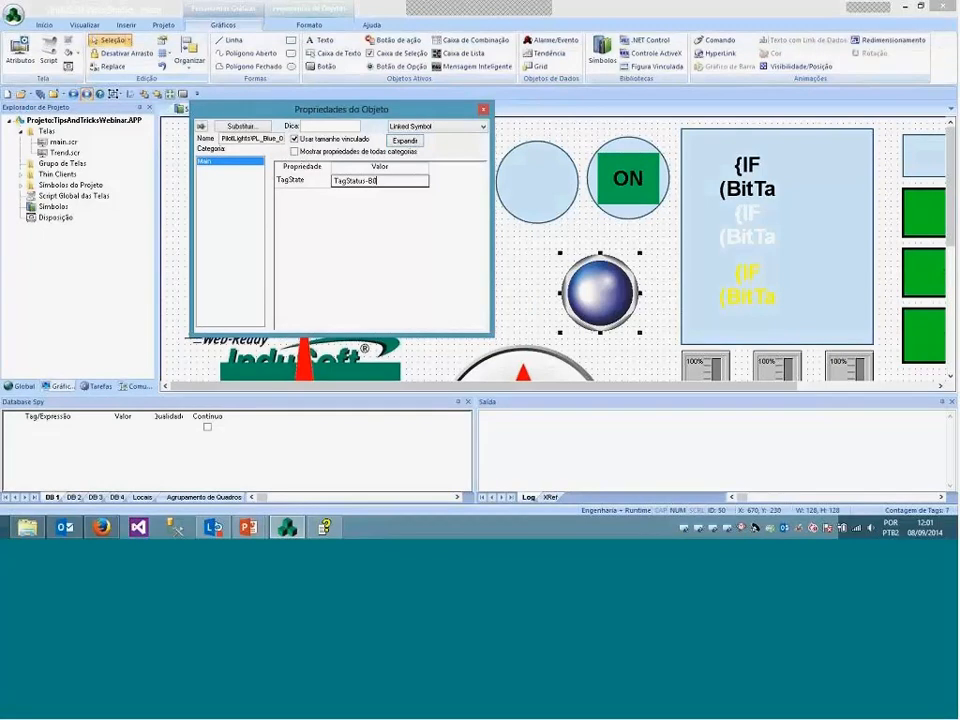
key("BackSpace")
key("BackSpace")
type(">B0")
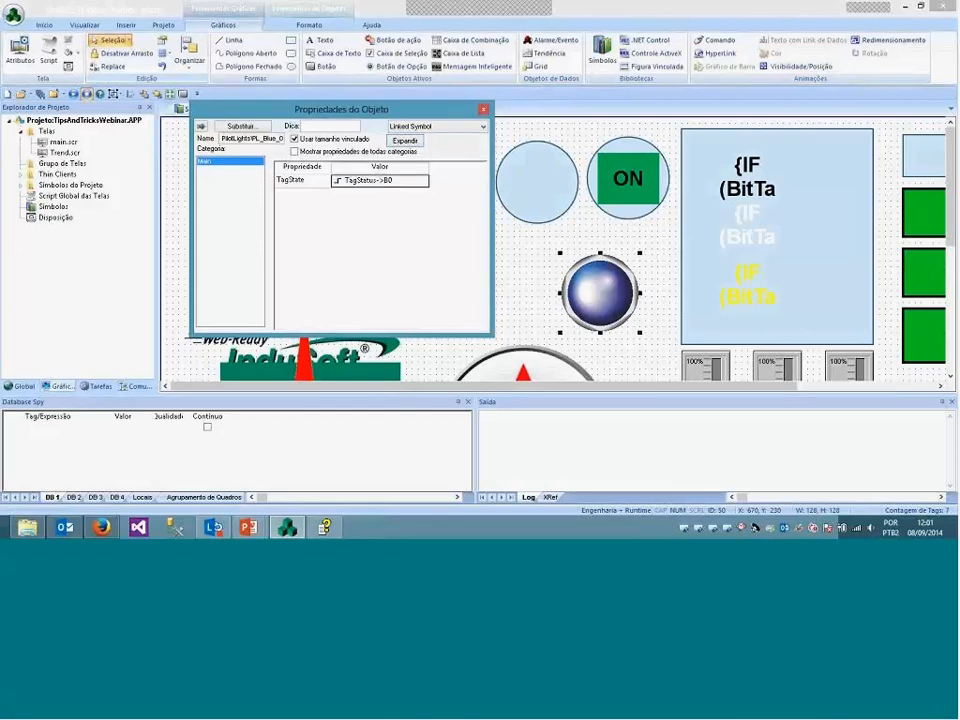
Extend the TagState value to the expression TagStatus->B0 AND TagStatus->B1
left_click(384, 183)
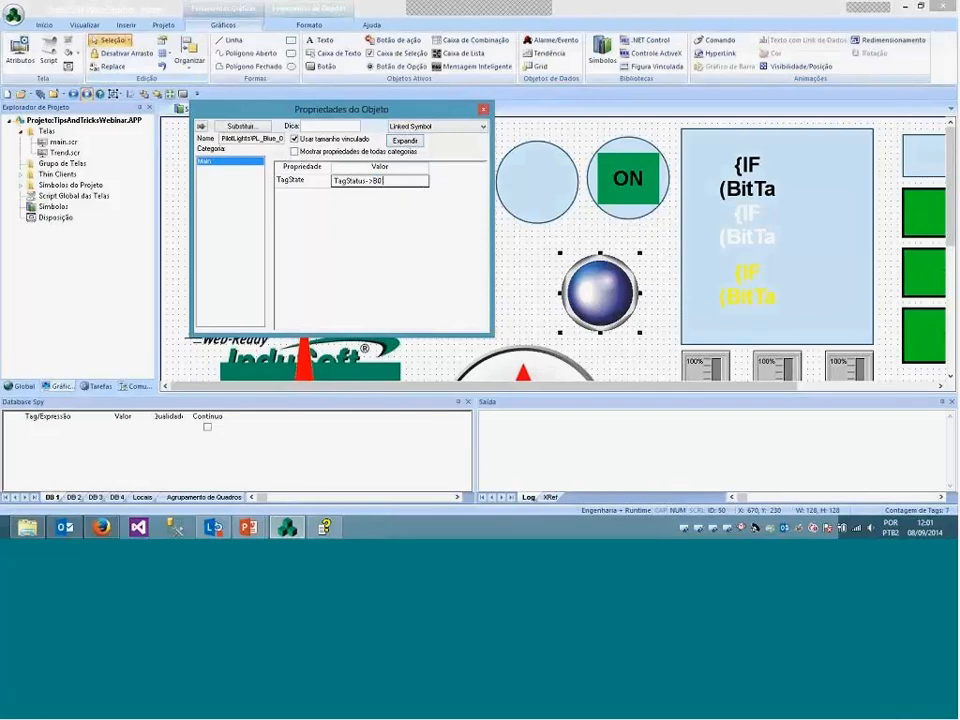
type("AND")
left_click_drag(382, 181, 334, 188)
key("ctrl+c")
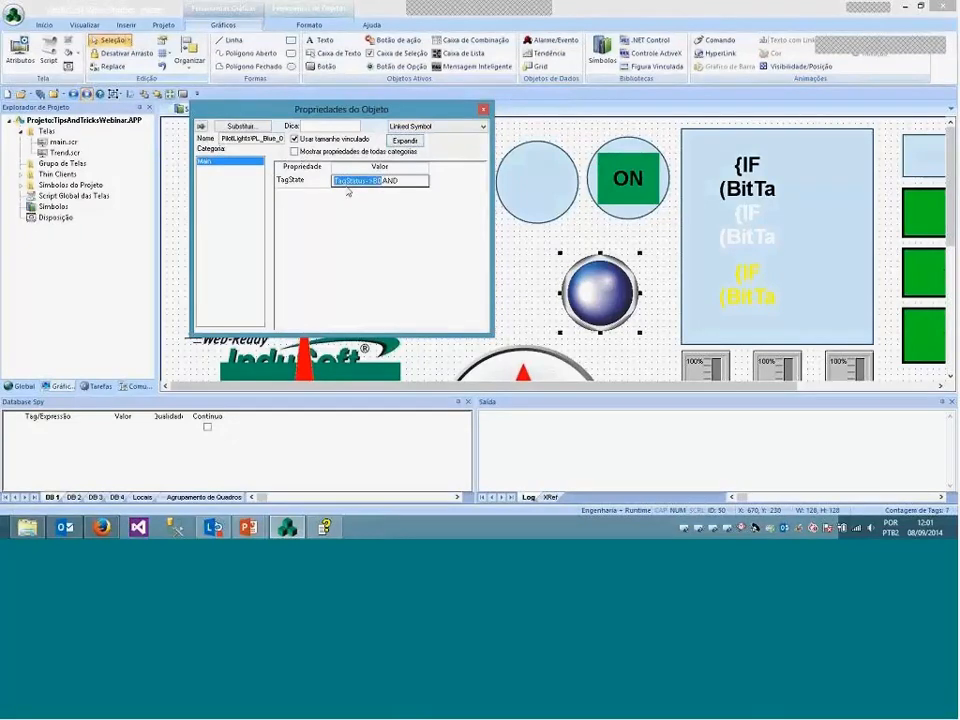
left_click(411, 186)
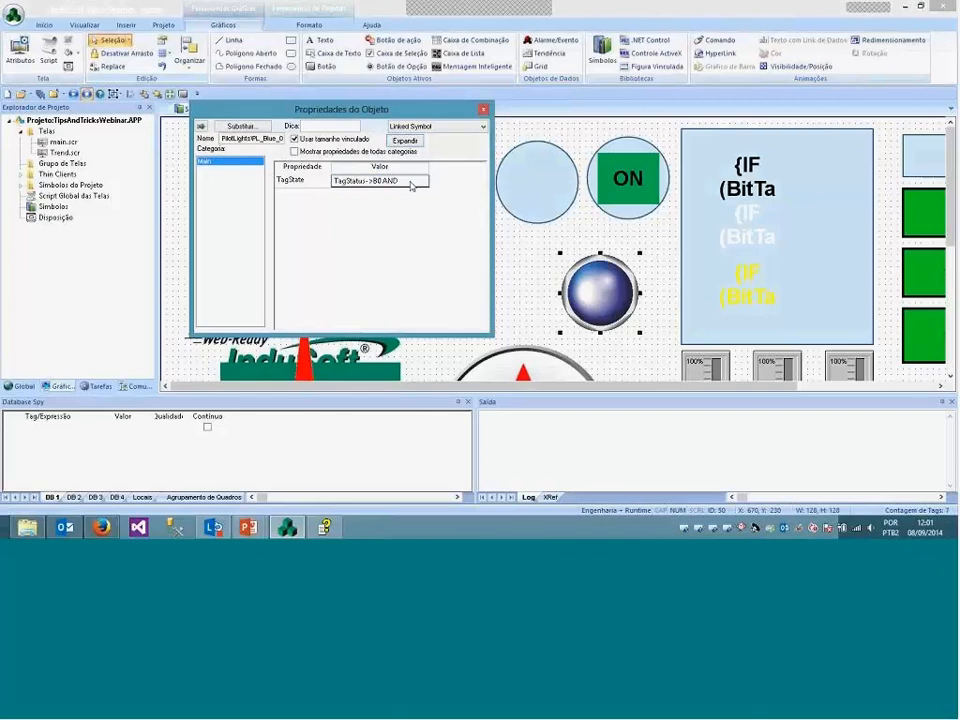
key("ctrl+v")
key("BackSpace")
type("1")
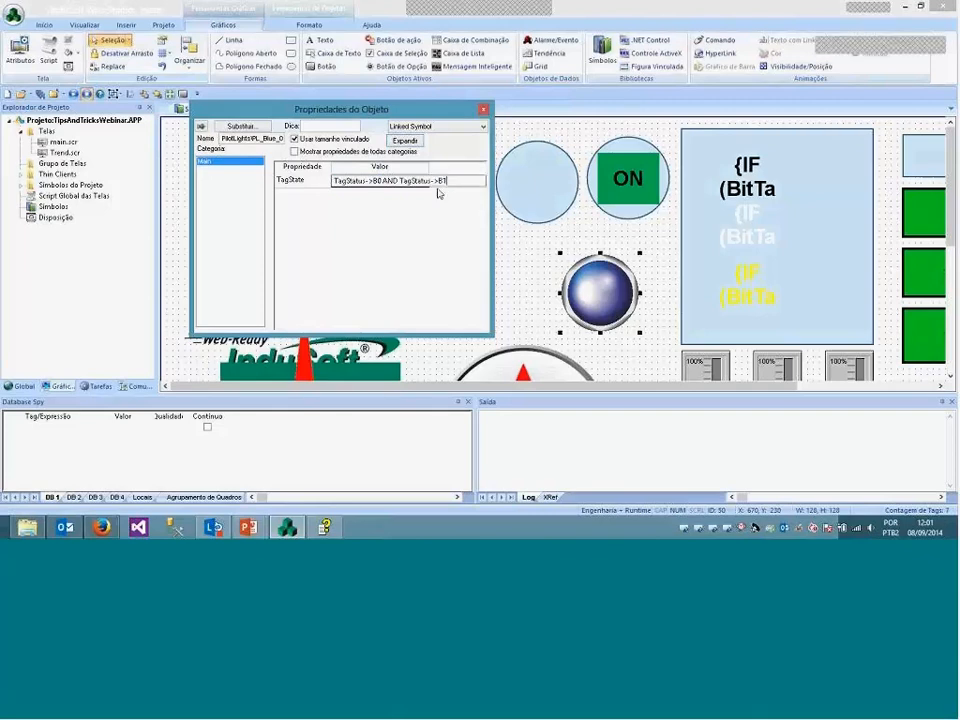
key("Return")
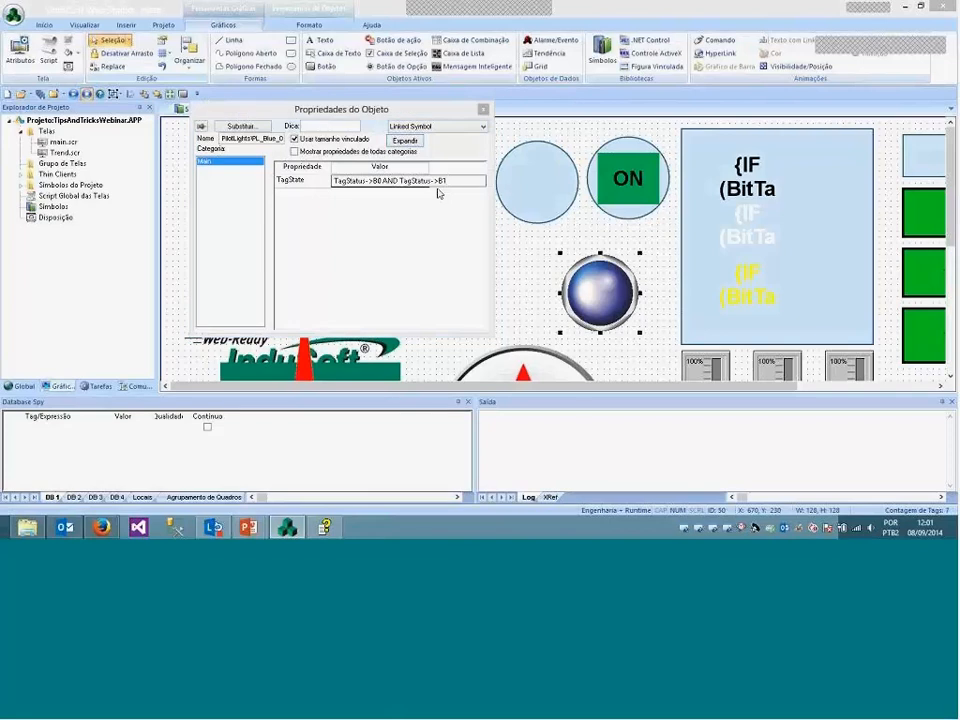
Enclose the TagState expression in parentheses as (TagStatus->B0 AND TagStatus->B1) and close the pilot light's properties
left_click(512, 303)
left_click(422, 187)
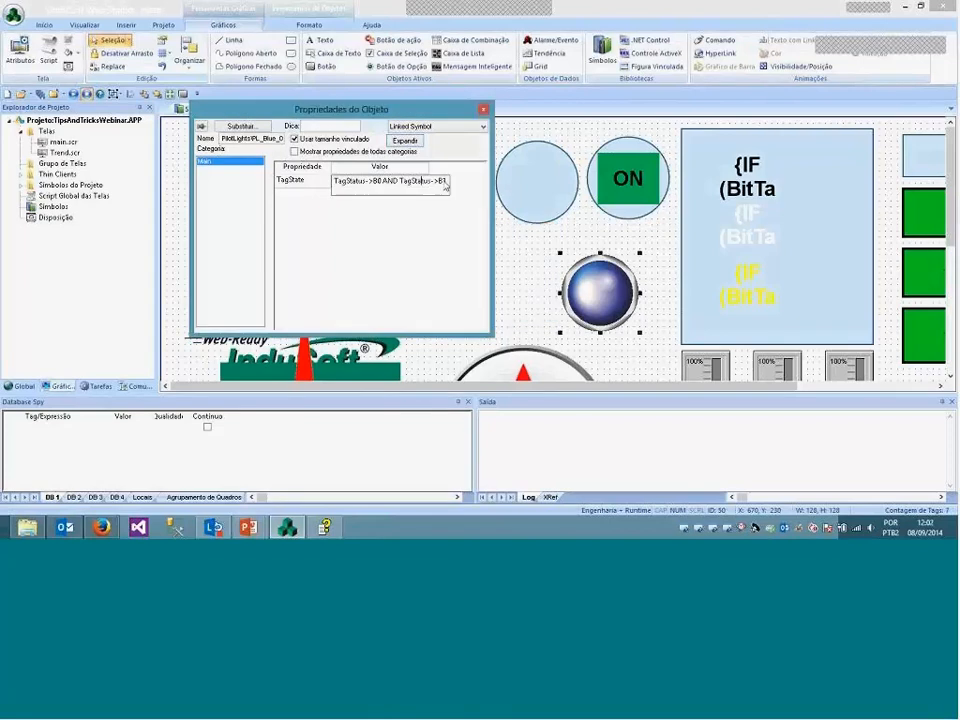
left_click(446, 183)
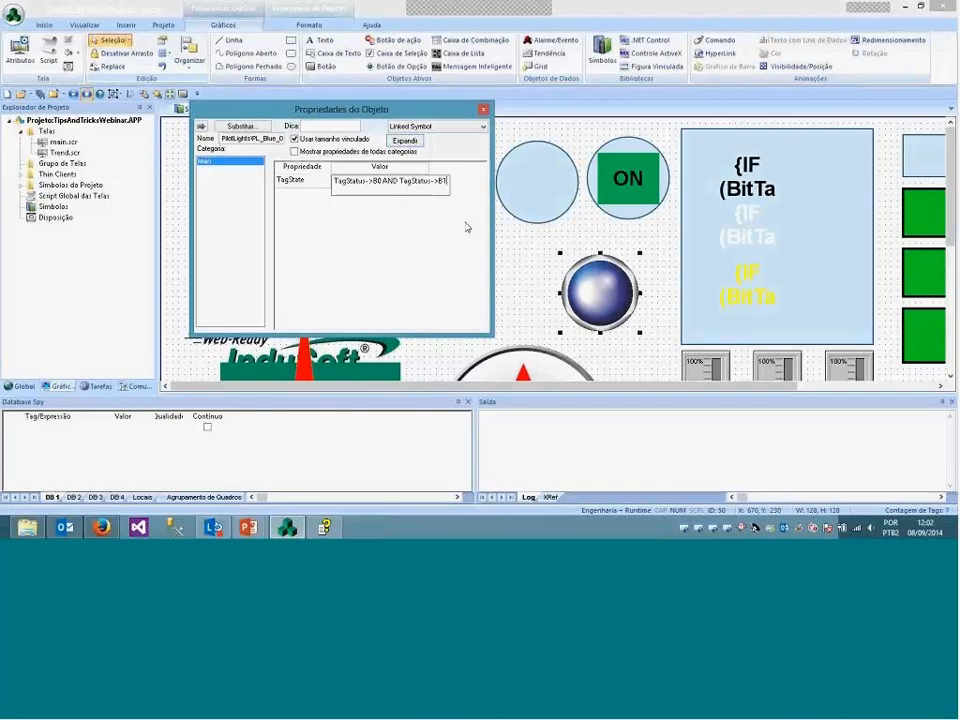
type(")")
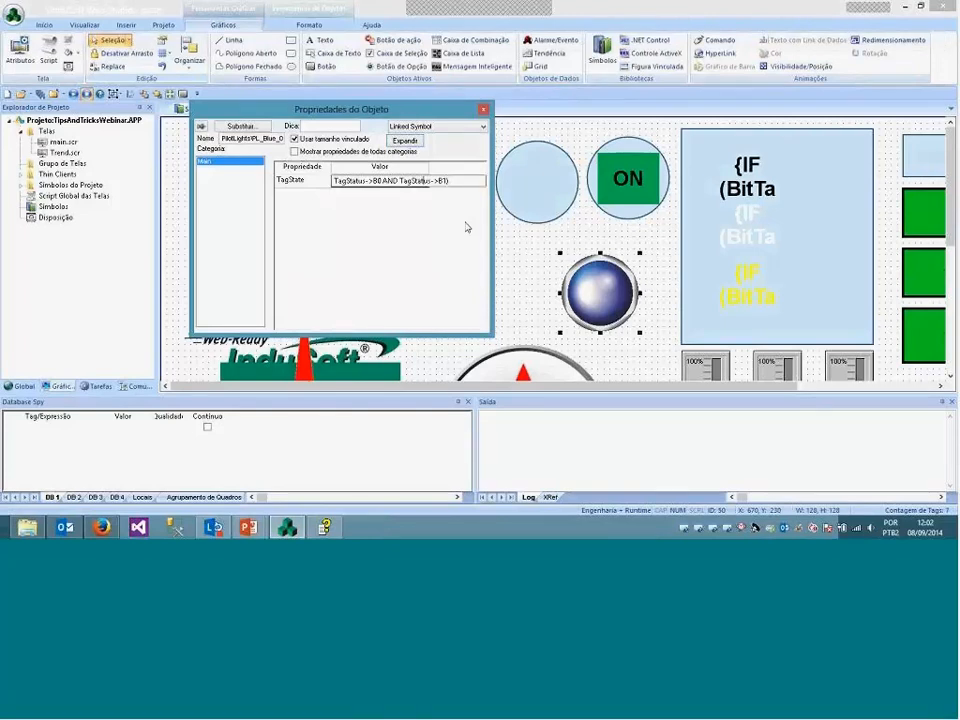
type("(")
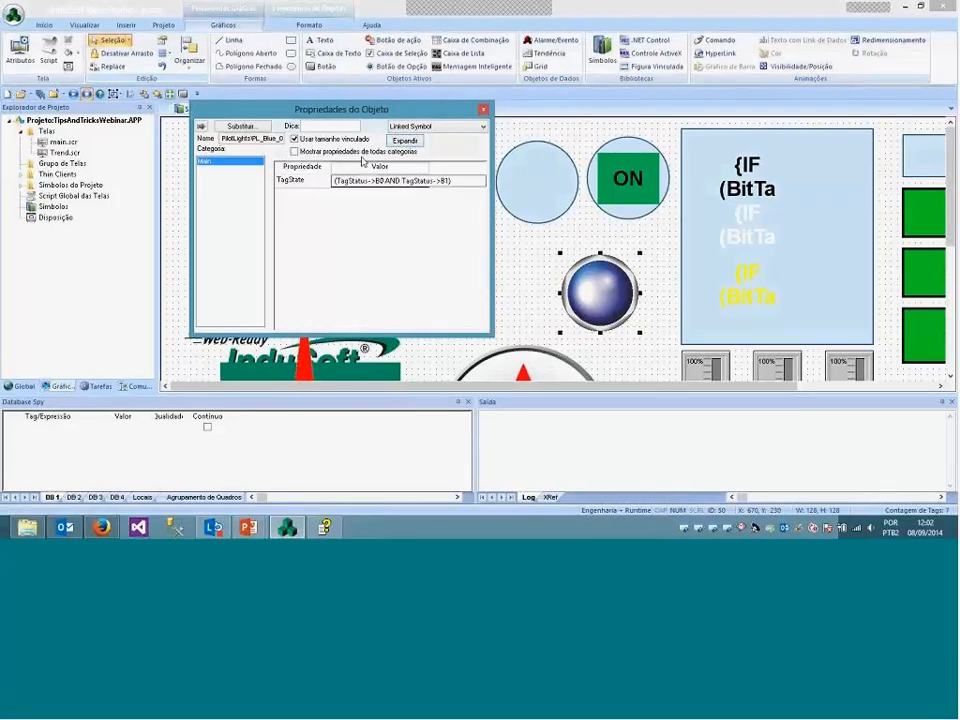
left_click(290, 180)
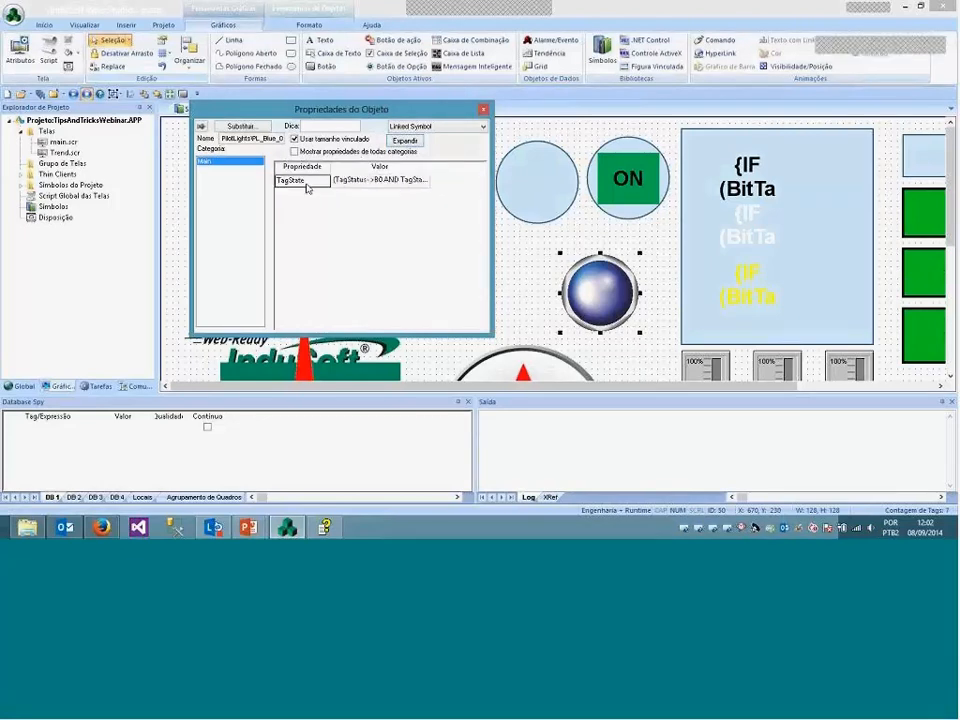
double_click(395, 186)
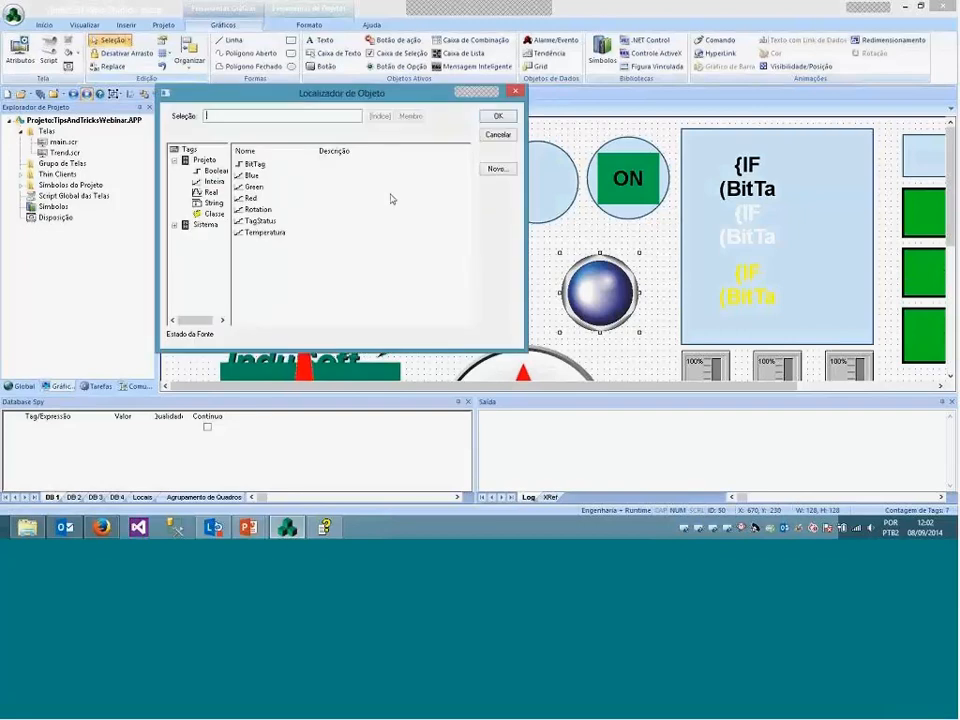
left_click(499, 134)
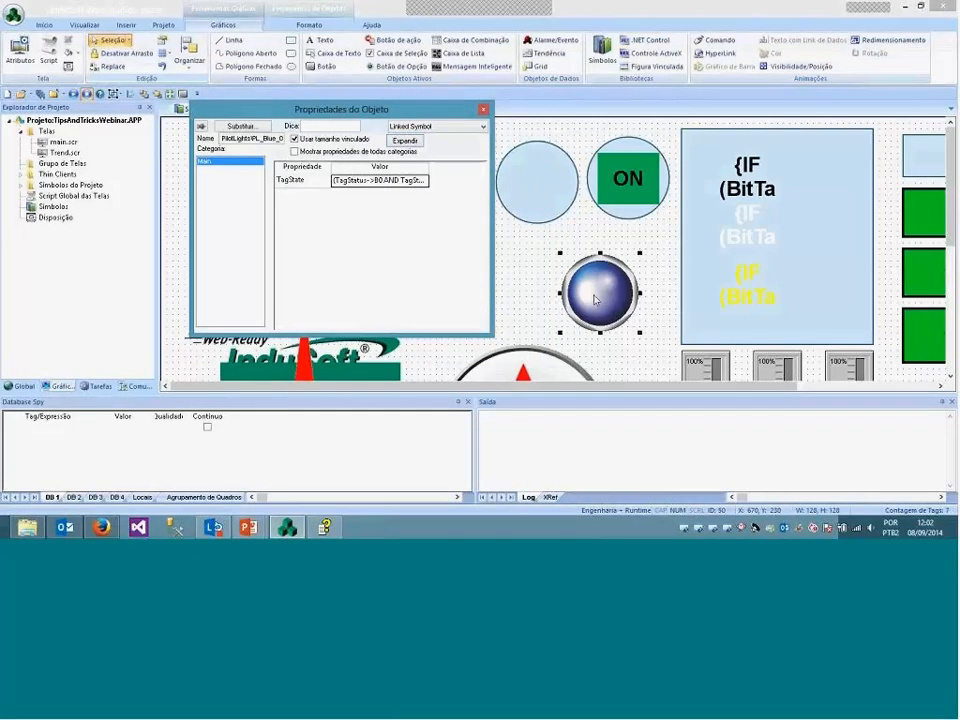
left_click(512, 270)
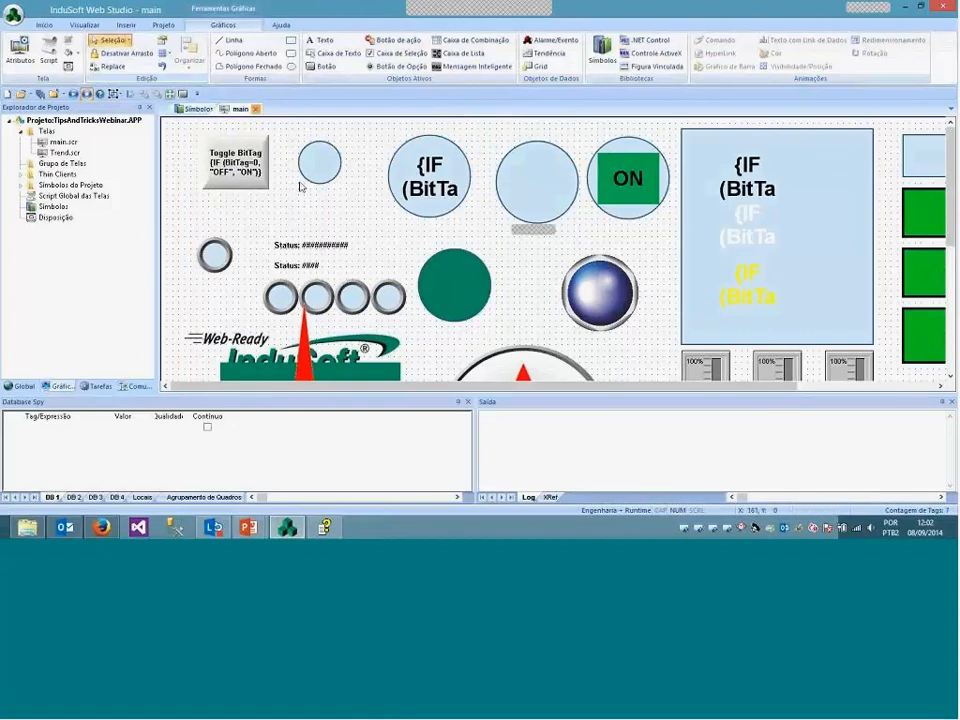
Close the open symbol library and main screen editors and bring up the running project
key("Return")
left_click(211, 108)
left_click(121, 53)
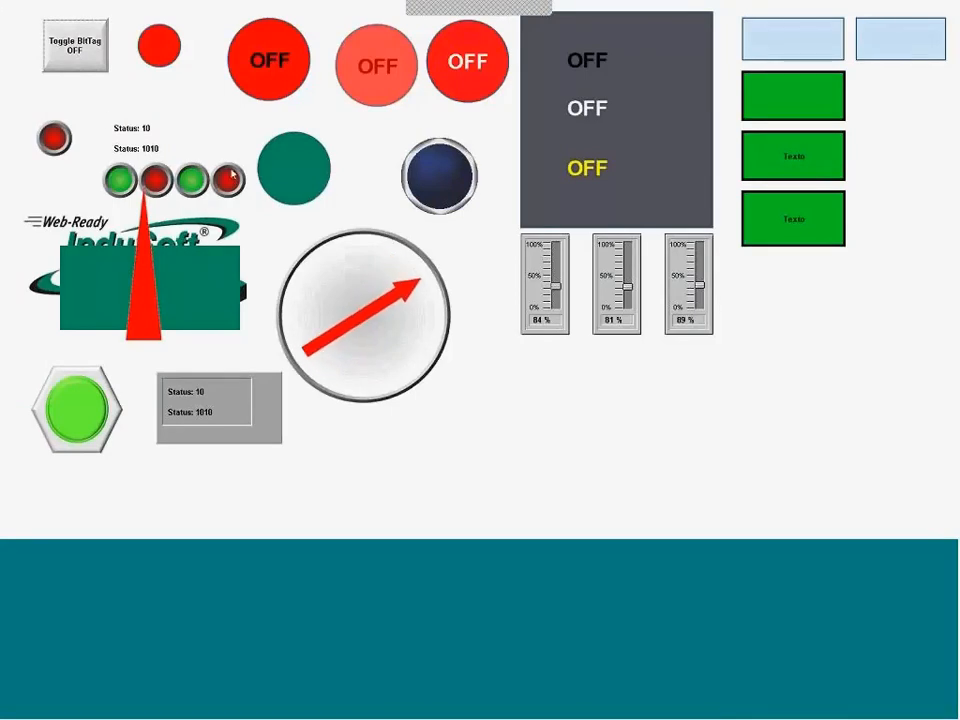
Test the blue pilot light in the running project by setting the upper Status value to 0, 1, 2 and 3 in succession
left_click(125, 130)
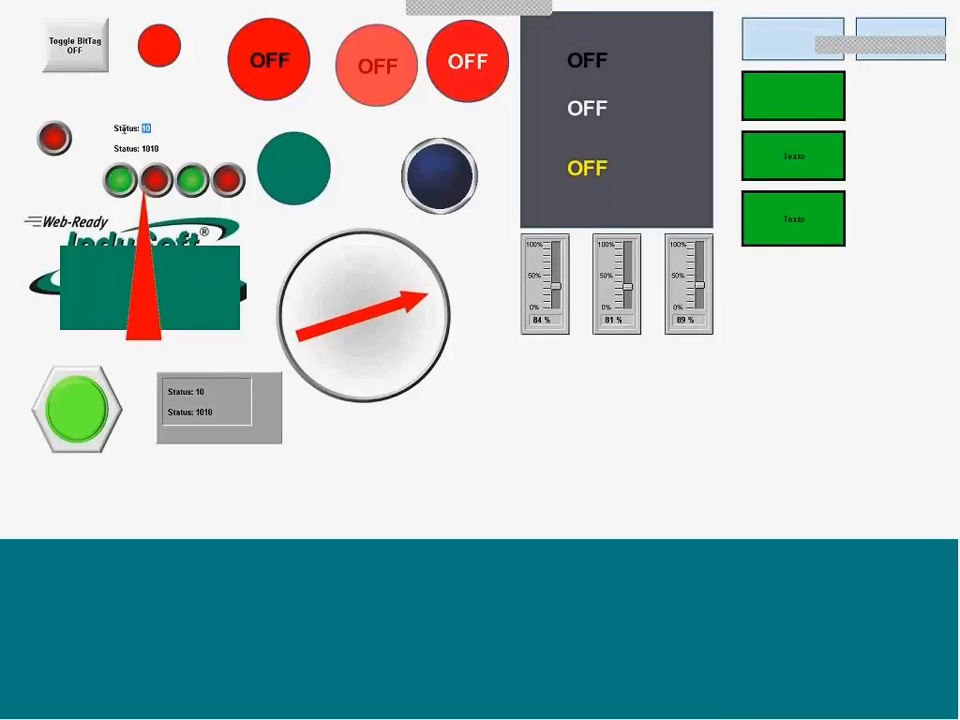
type("0")
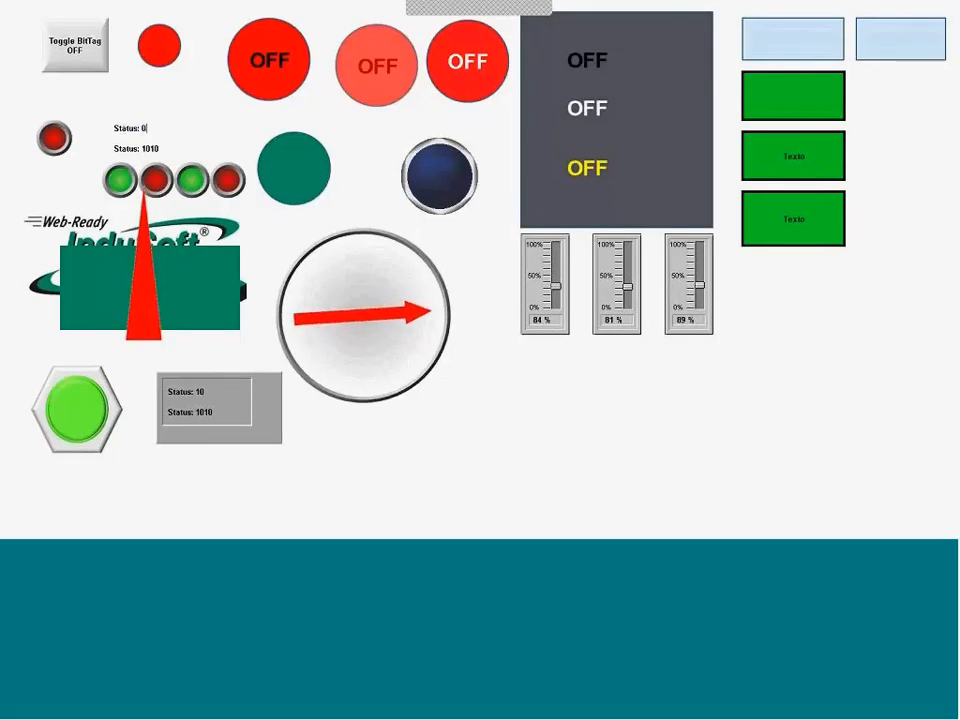
key("Return")
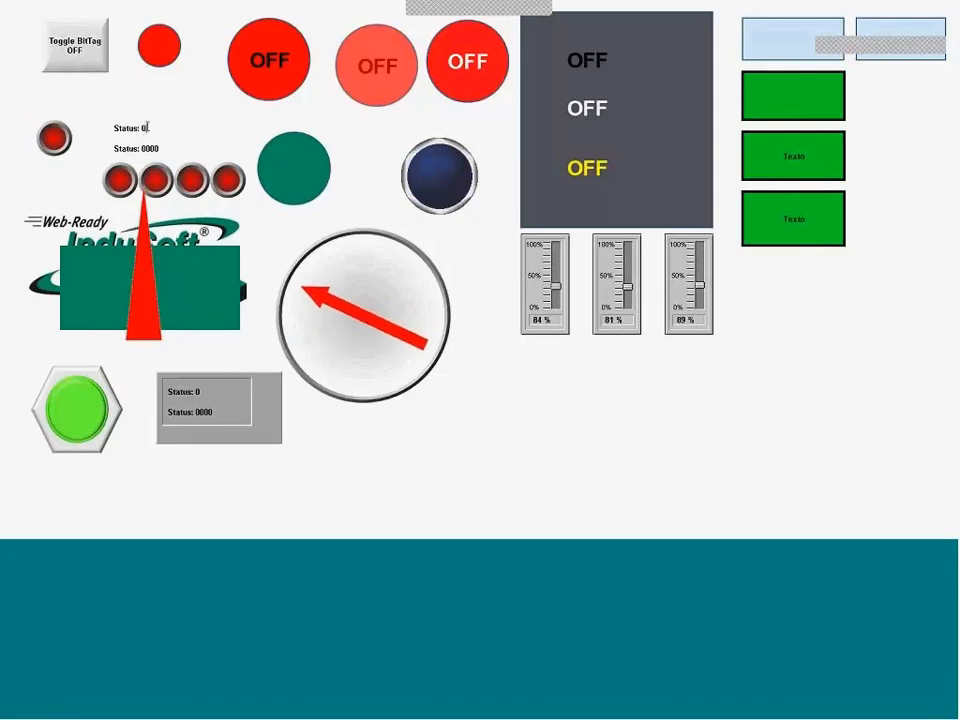
left_click(127, 127)
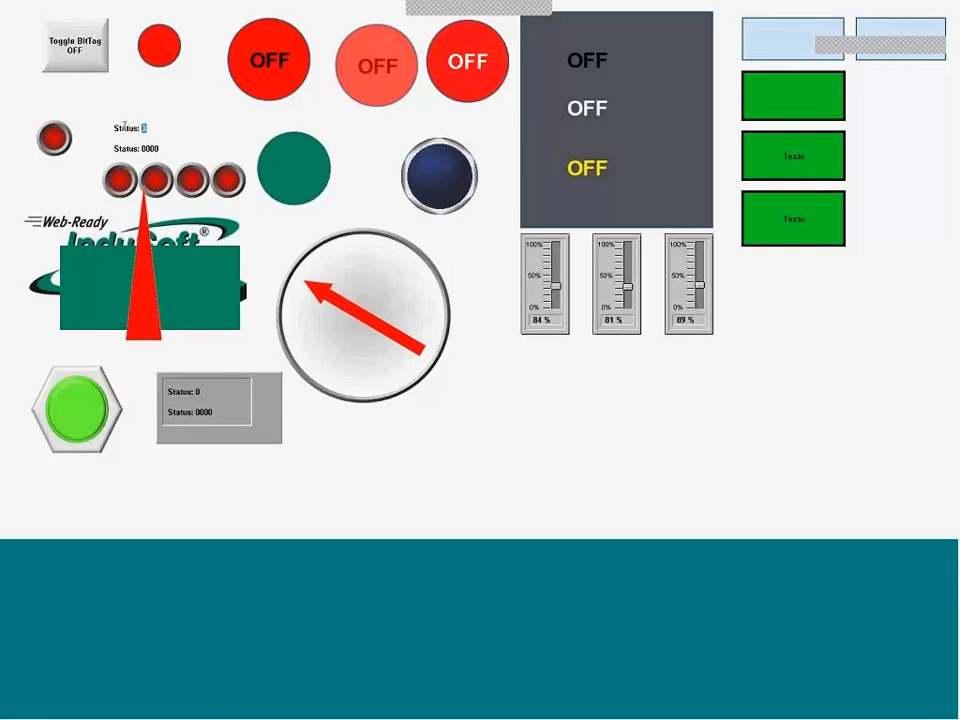
type("1")
key("Return")
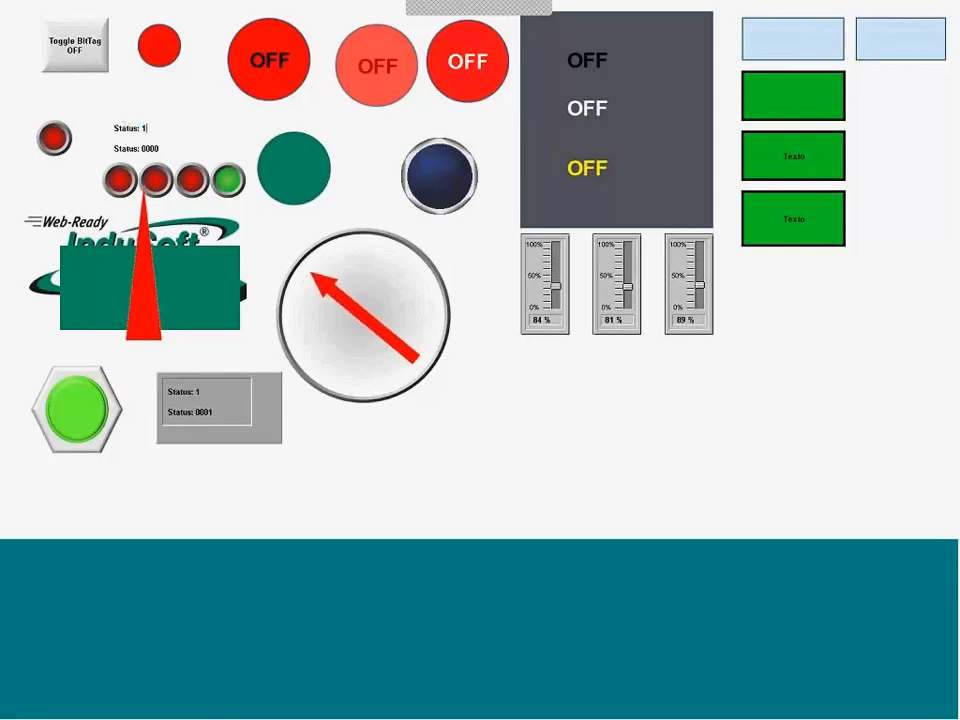
left_click_drag(150, 128, 97, 133)
type("2")
key("Return")
type("3")
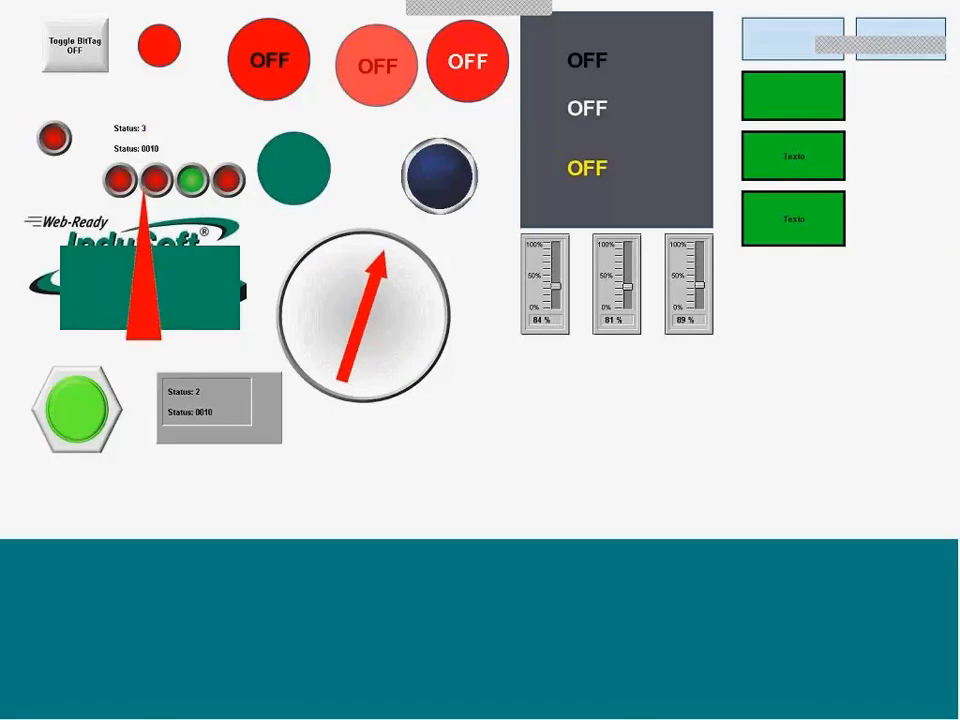
key("Return")
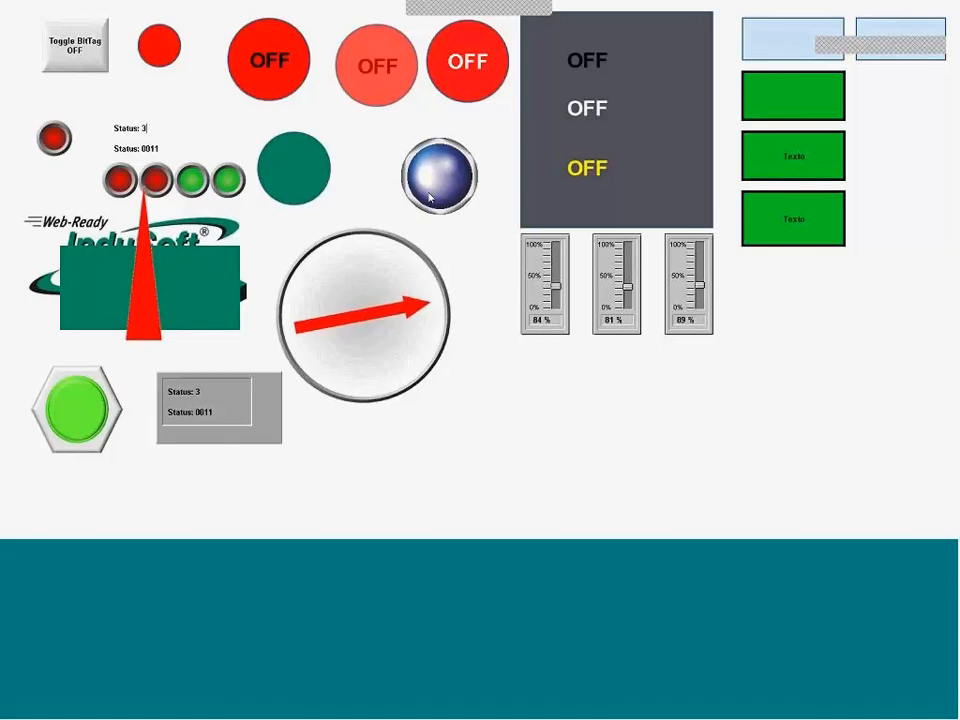
Reopen the main screen in the development environment, review the blue pilot light's TagState expression, and close the screen
key("alt+Tab")
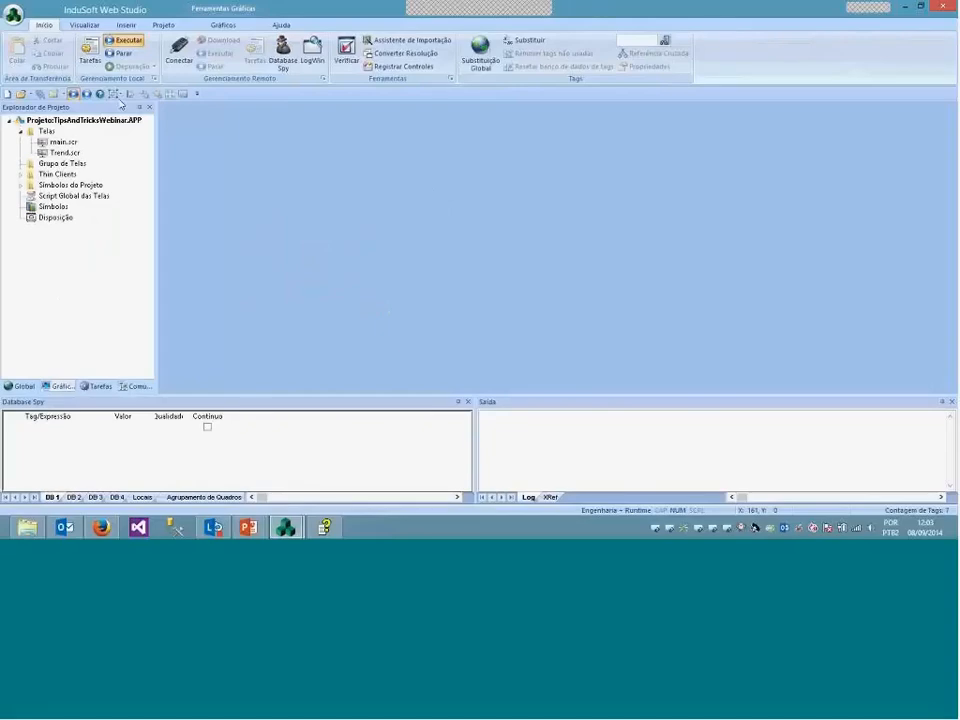
left_click(66, 143)
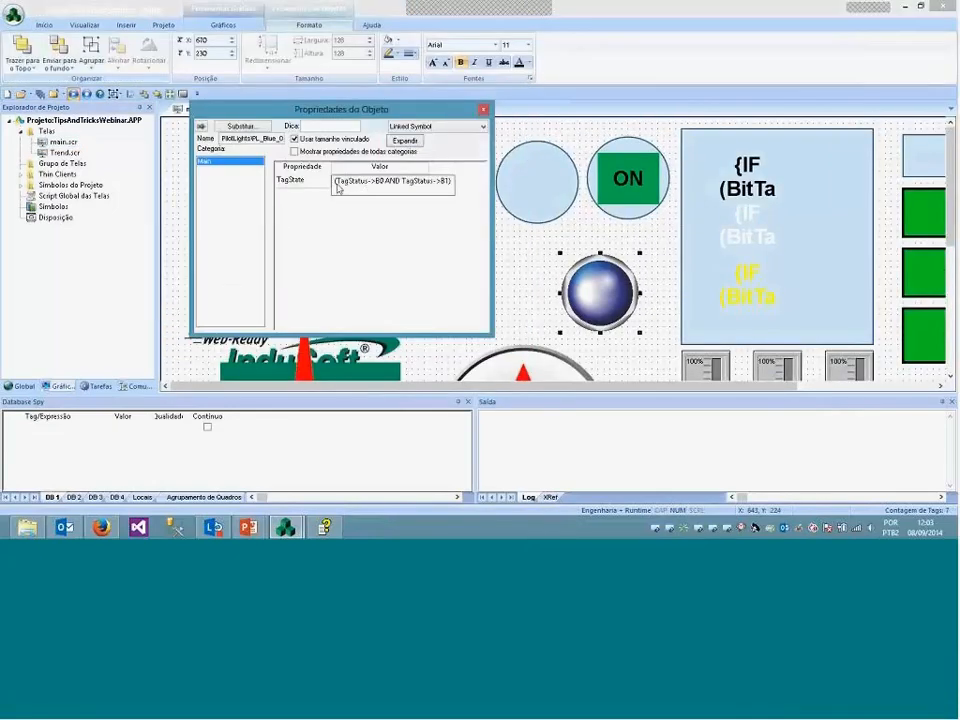
left_click_drag(337, 185, 450, 187)
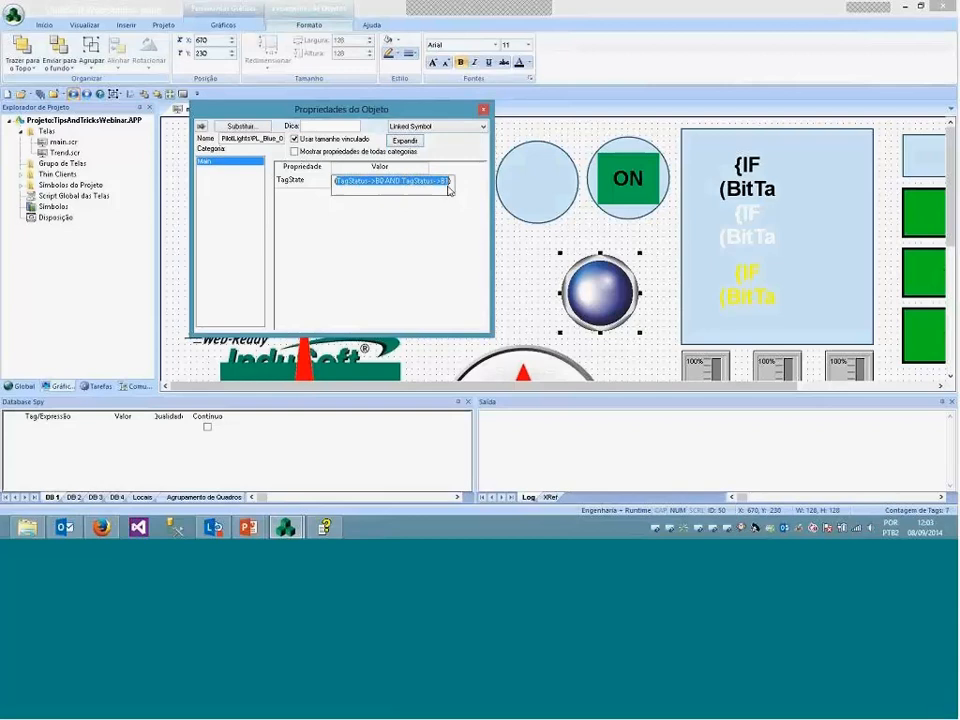
left_click(514, 291)
left_click(223, 25)
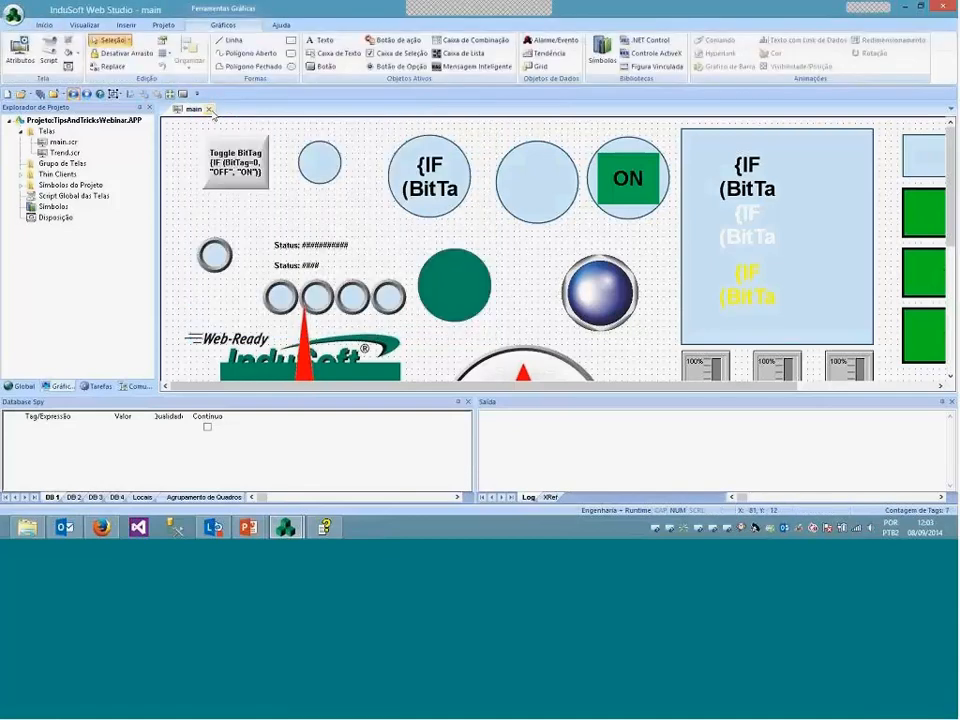
left_click(209, 109)
left_click(428, 307)
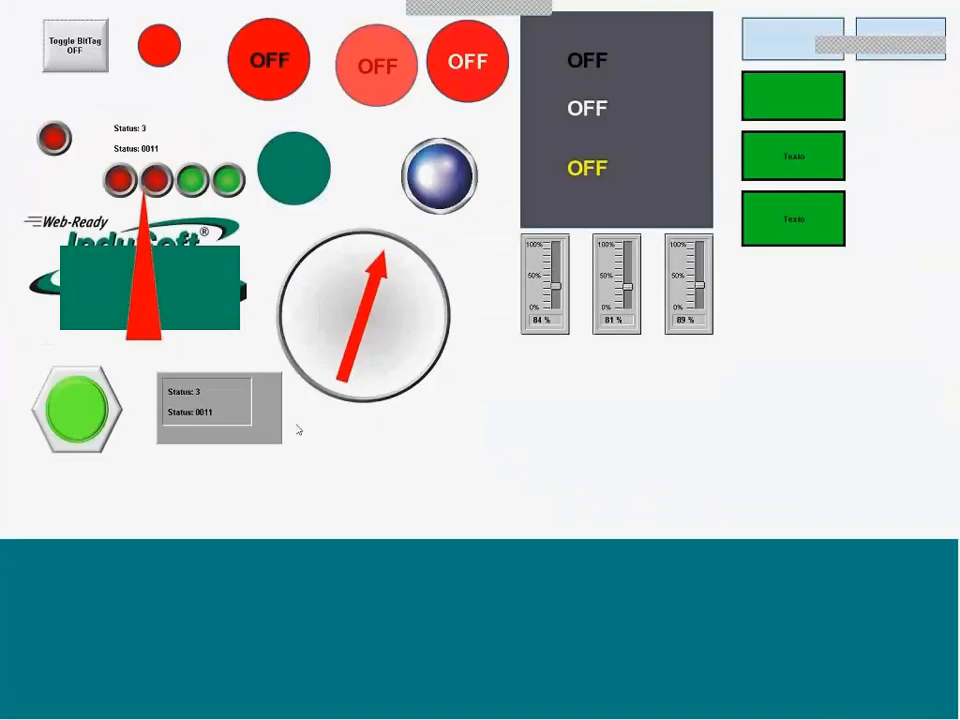
Switch to the PowerPoint presentation showing the Agenda slide
key("alt+Tab")
key("alt+Tab")
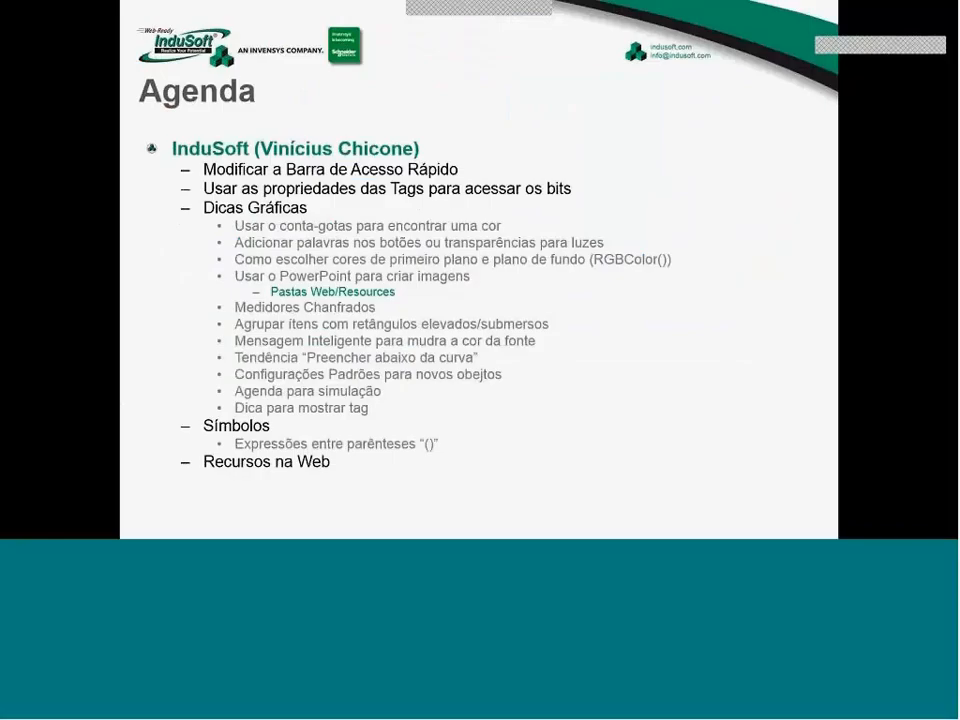